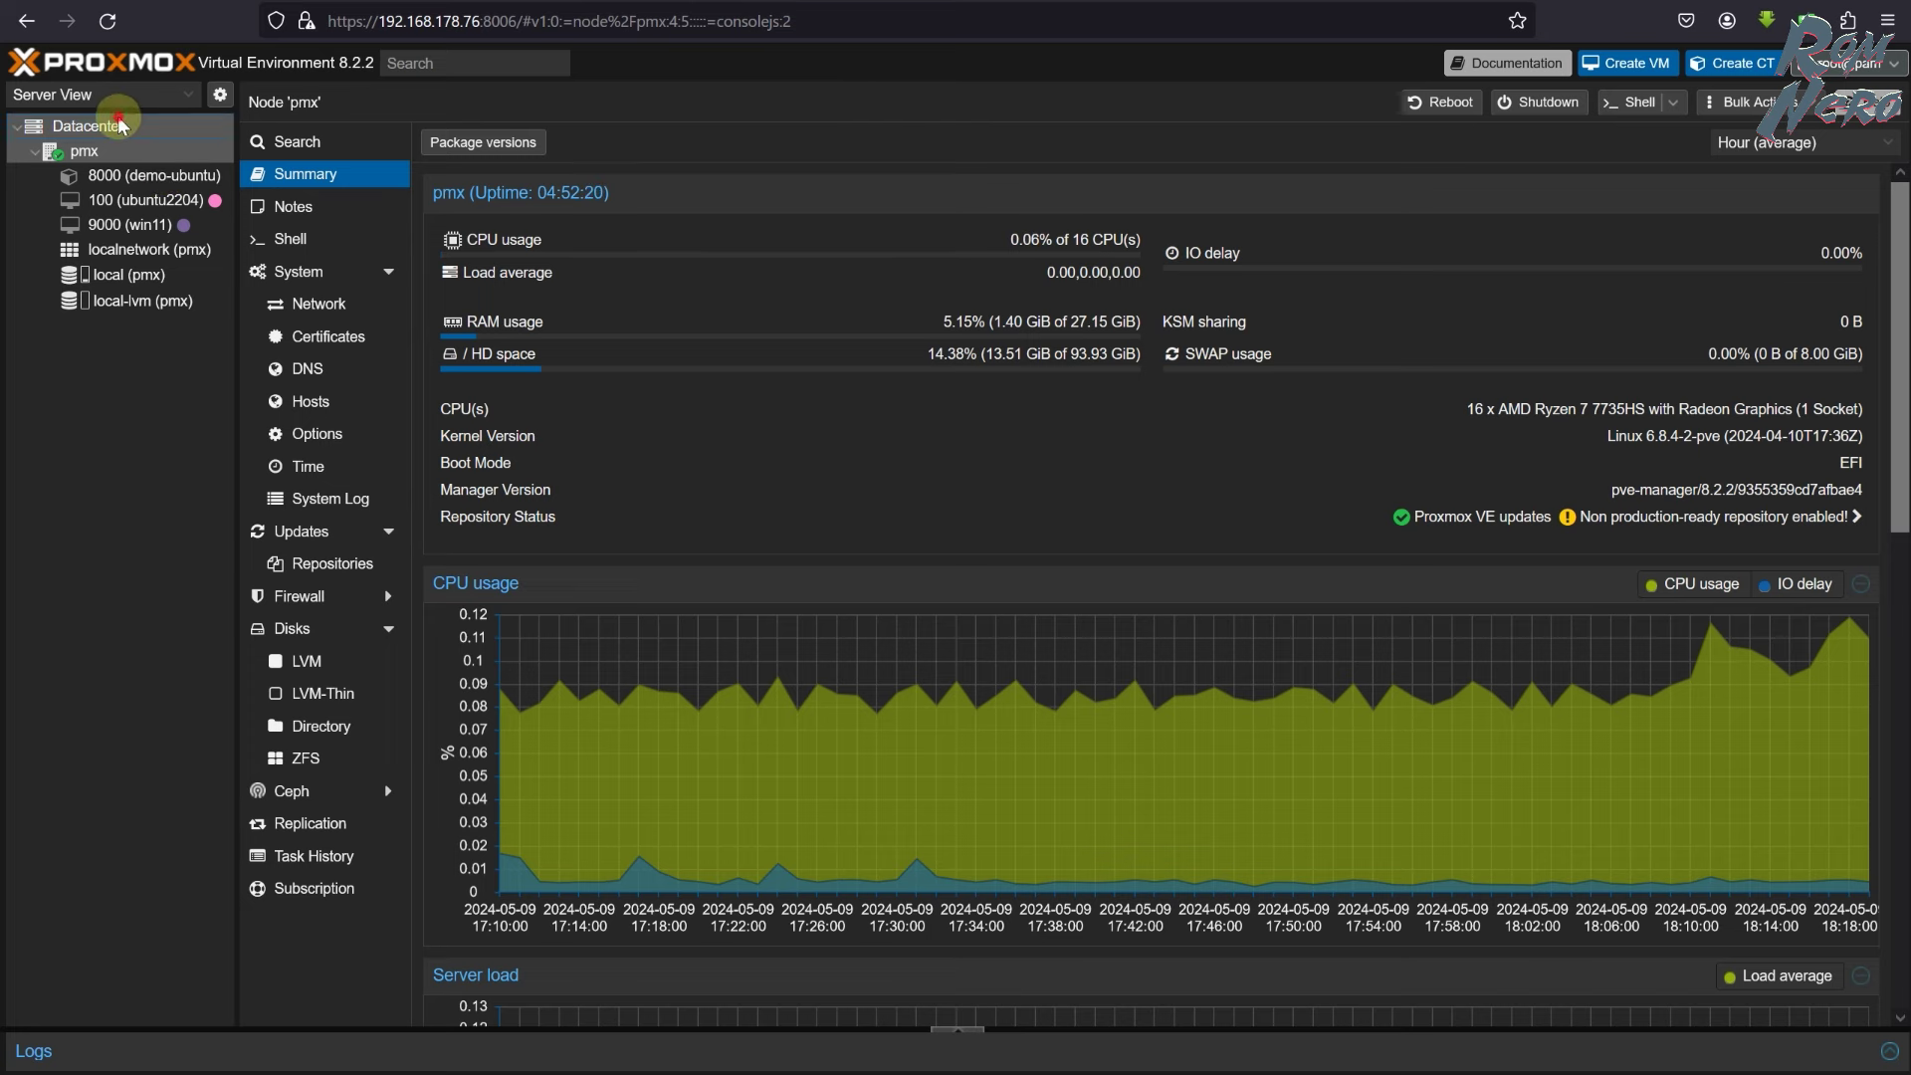
- Check Datacenter backup jobs, then container 8000 (demo-ubuntu)'s Backup page: no backups on local
left_click(88, 127)
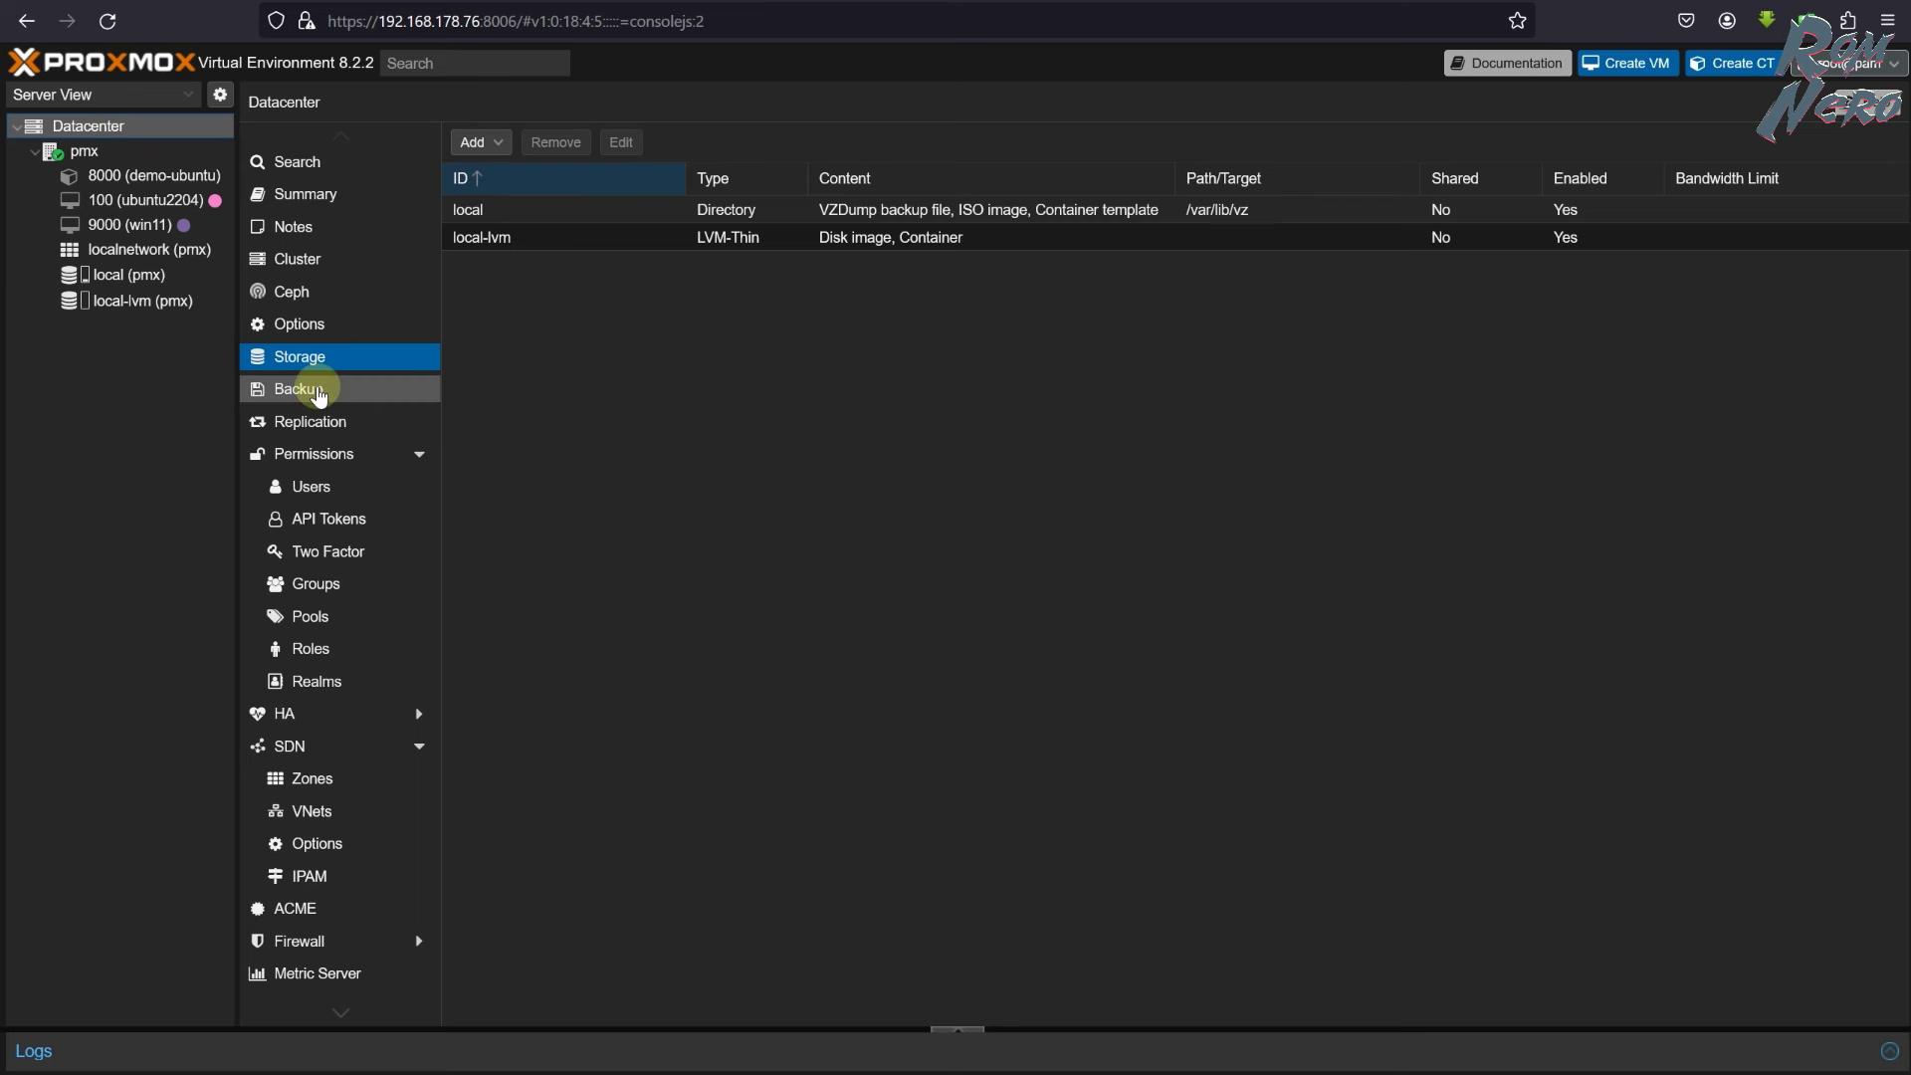
left_click(261, 389)
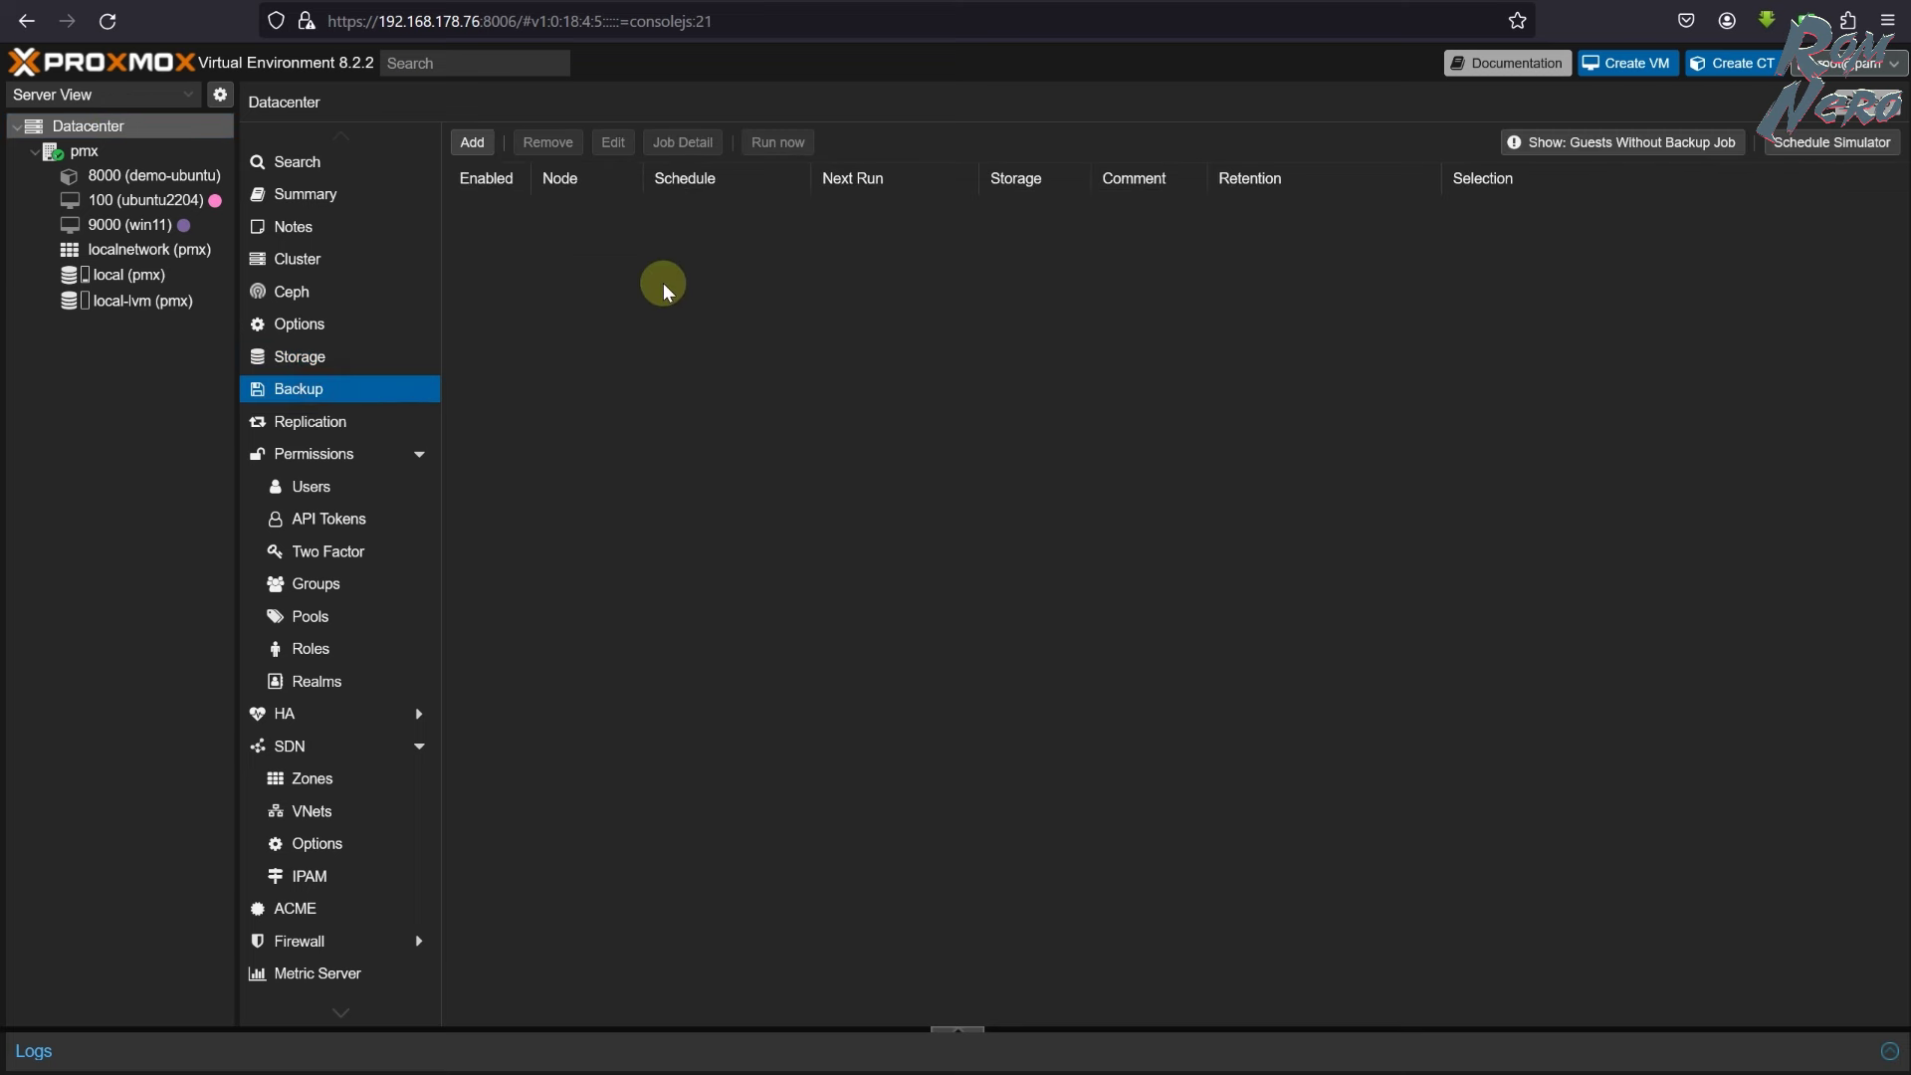
left_click(159, 181)
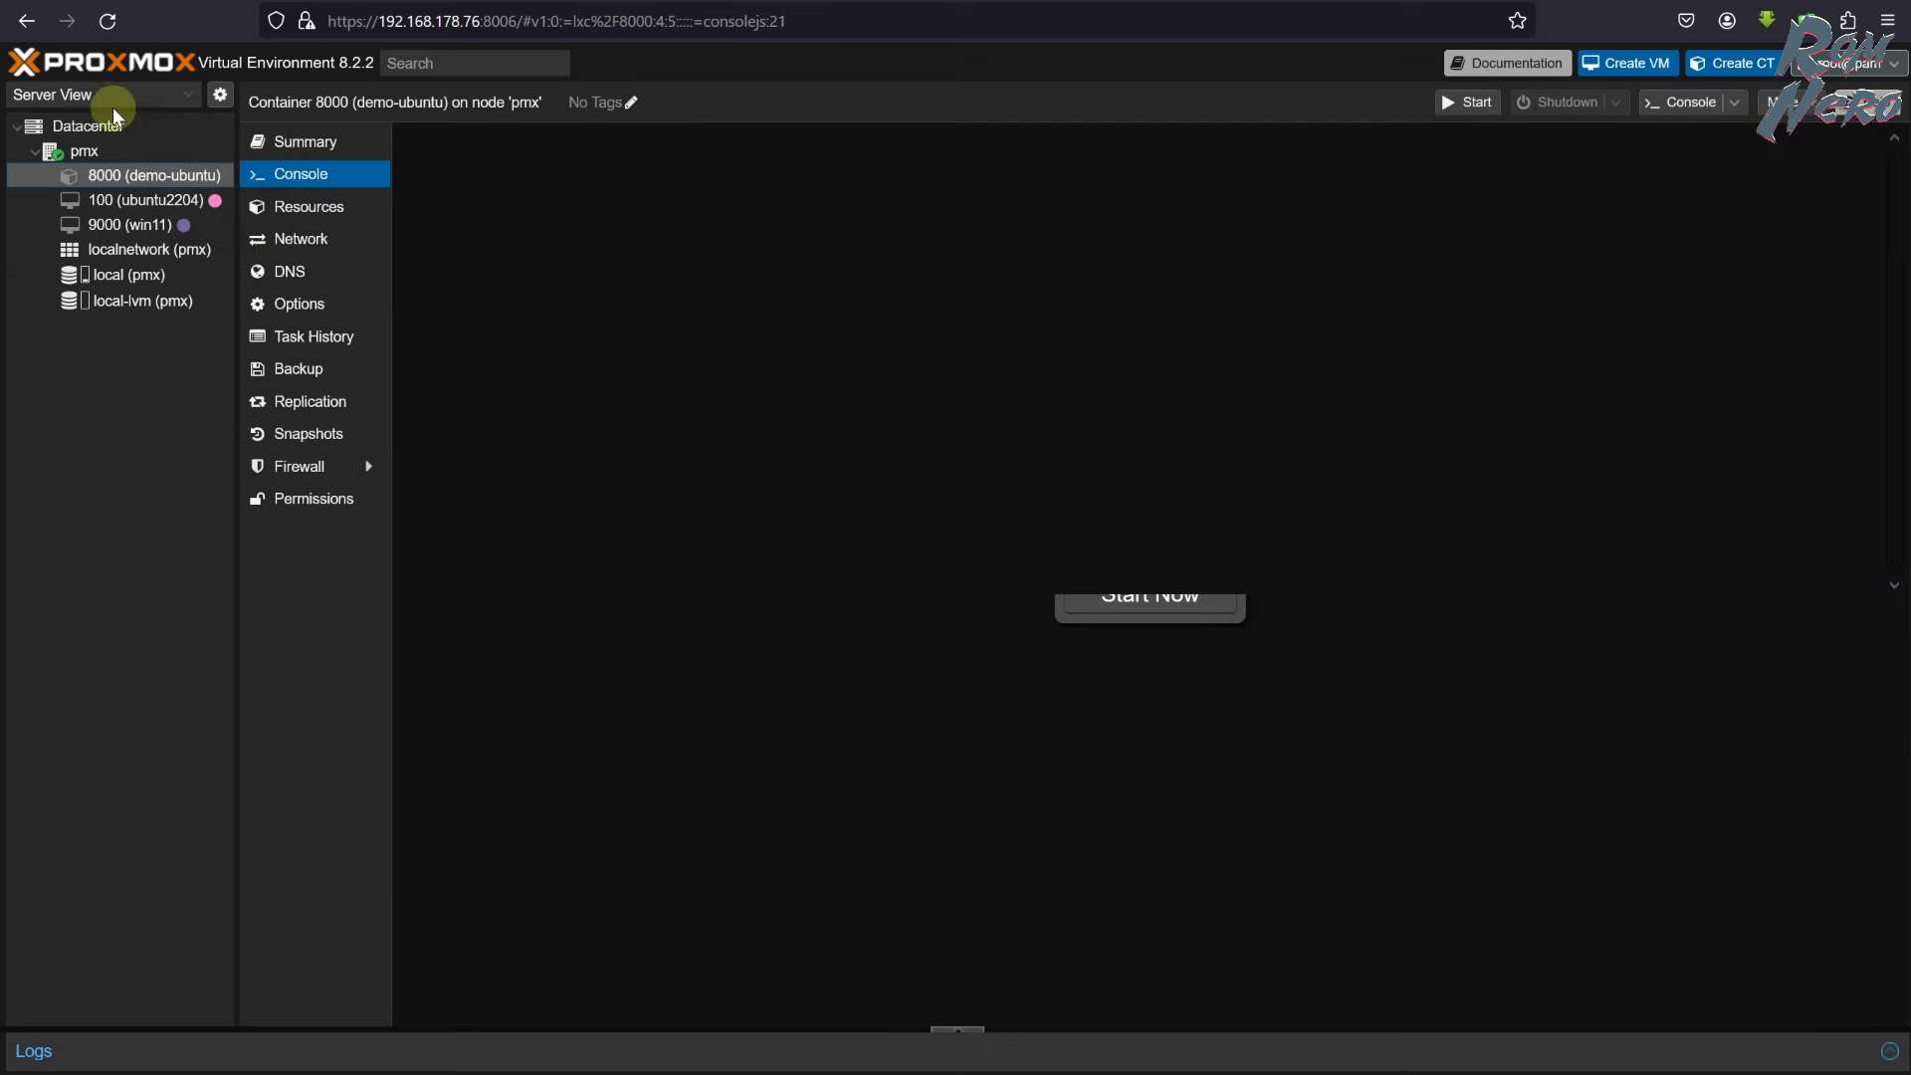
left_click(138, 199)
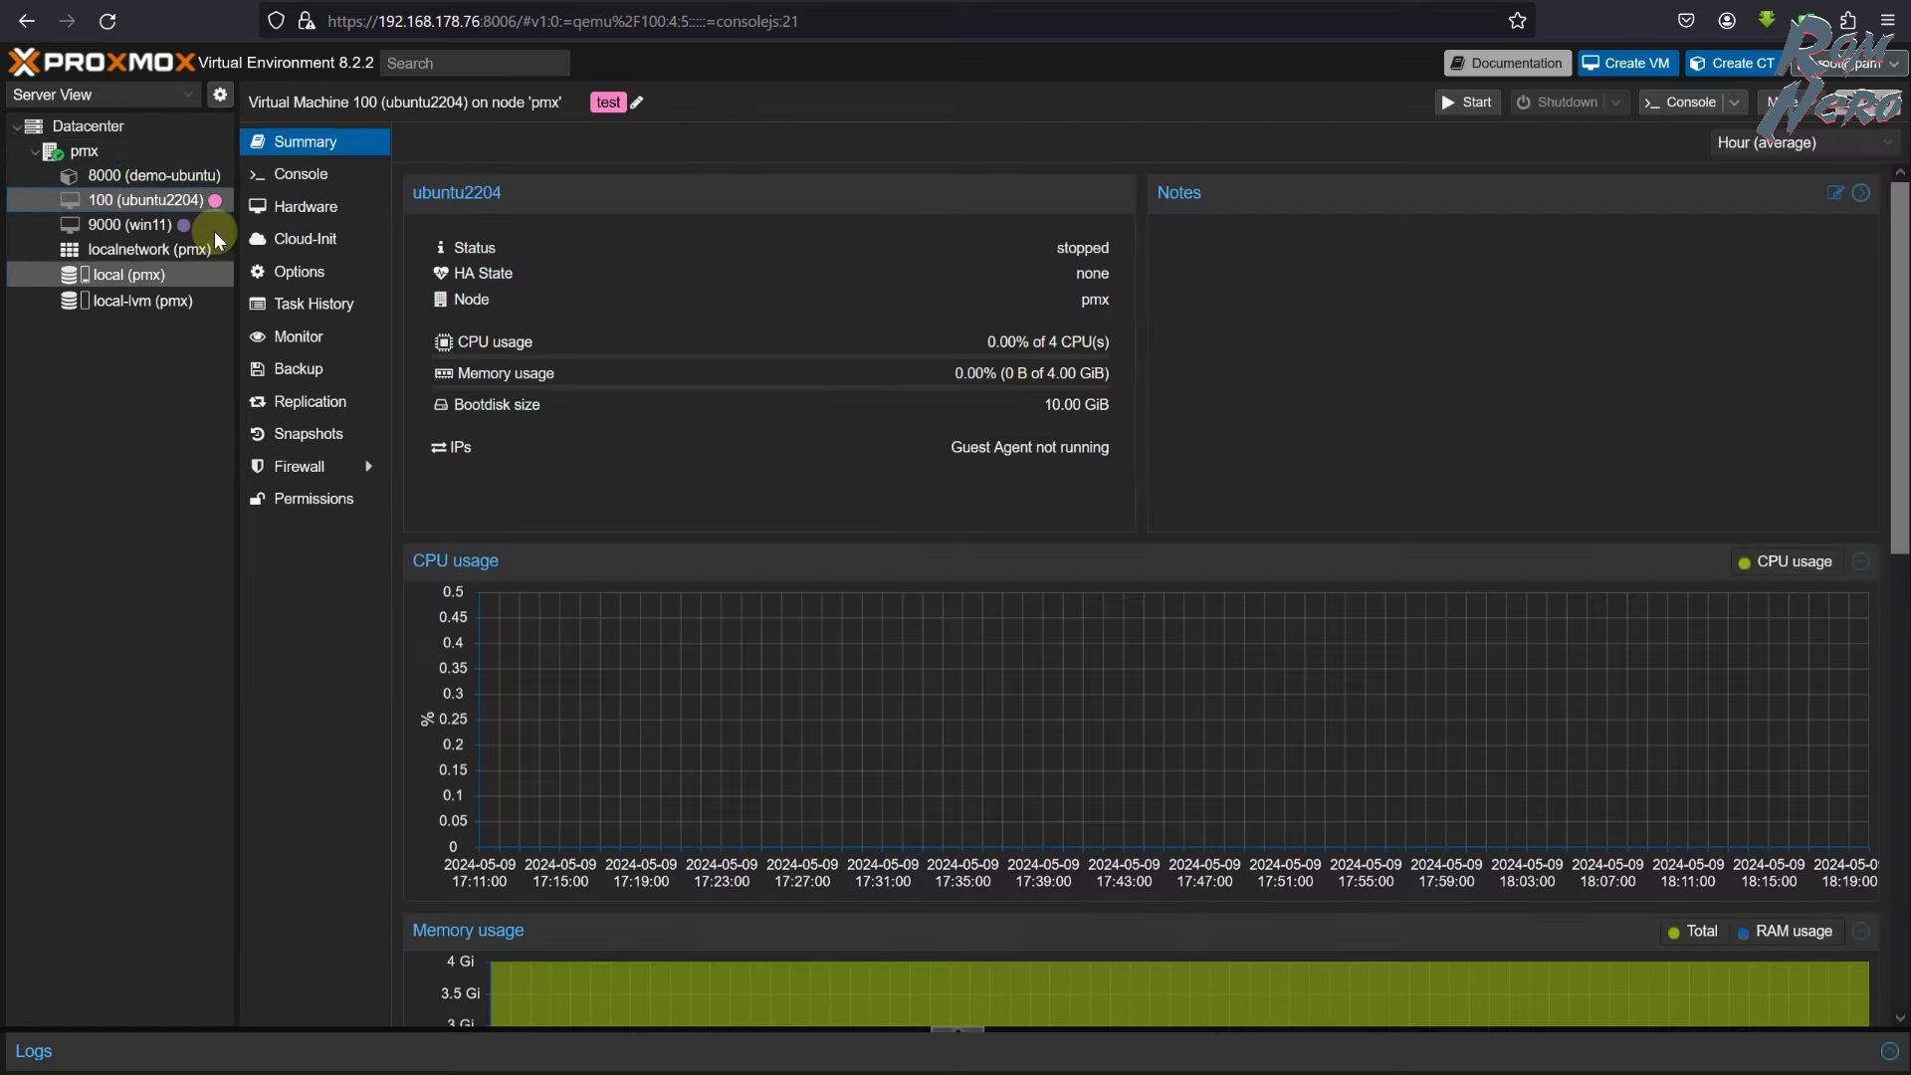
left_click(182, 181)
left_click(308, 370)
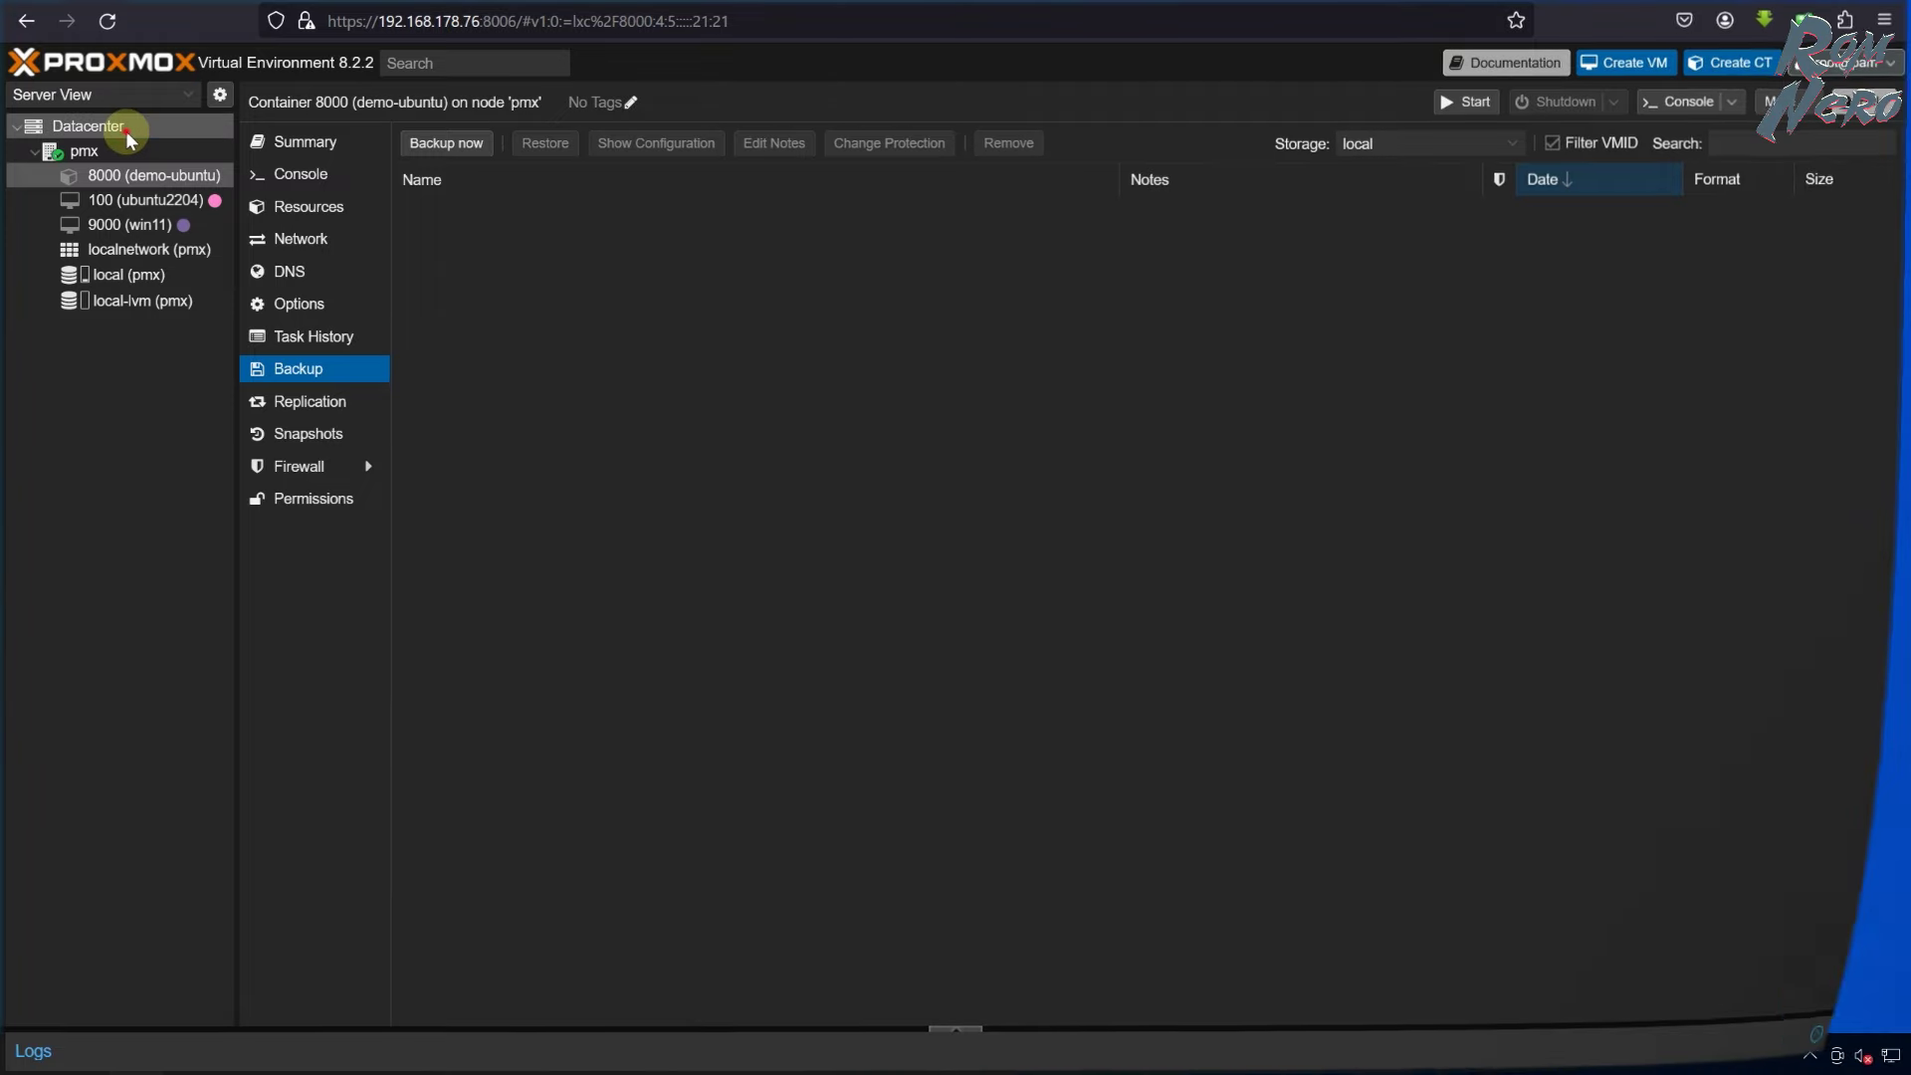
- Create a new folder named TMP on Local Disk (C:)
left_click(125, 129)
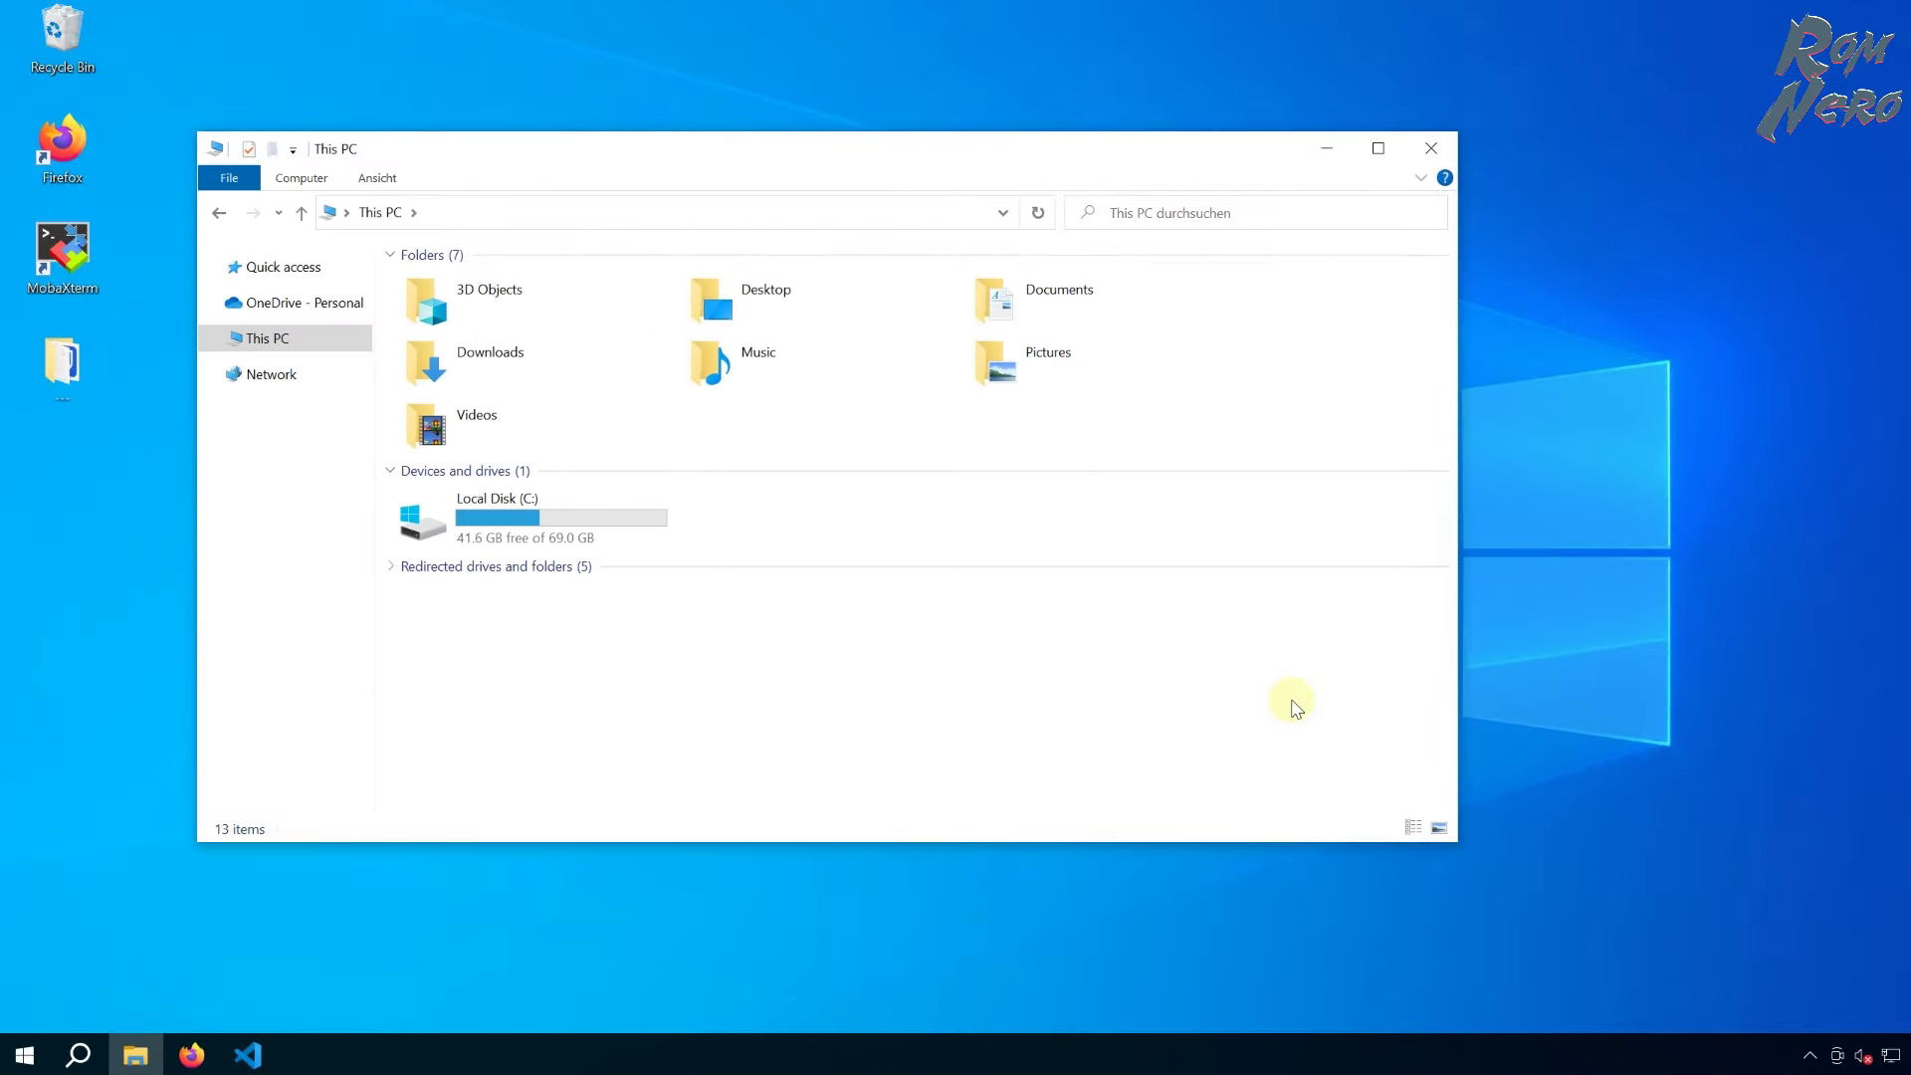
double_click(527, 517)
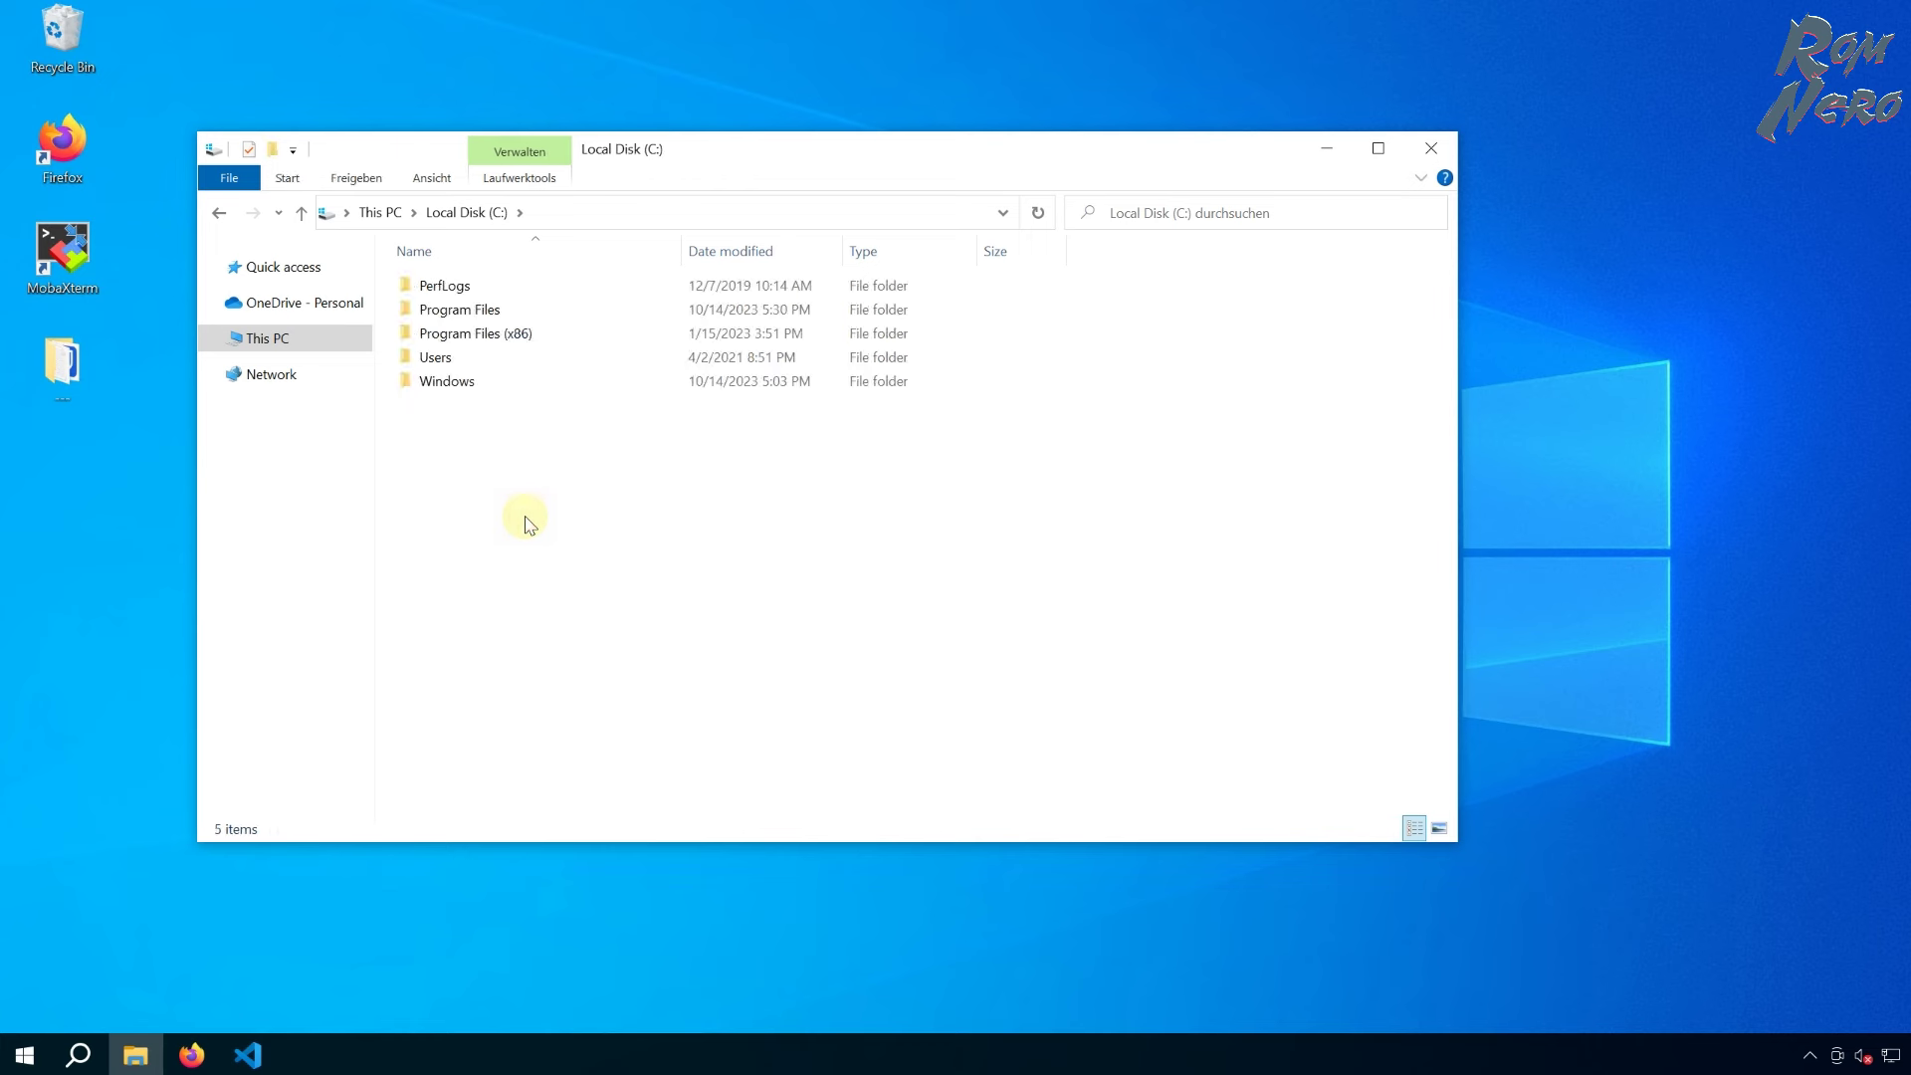
right_click(531, 449)
mouse_move(717, 789)
left_click(935, 791)
type("TMP")
key("Return")
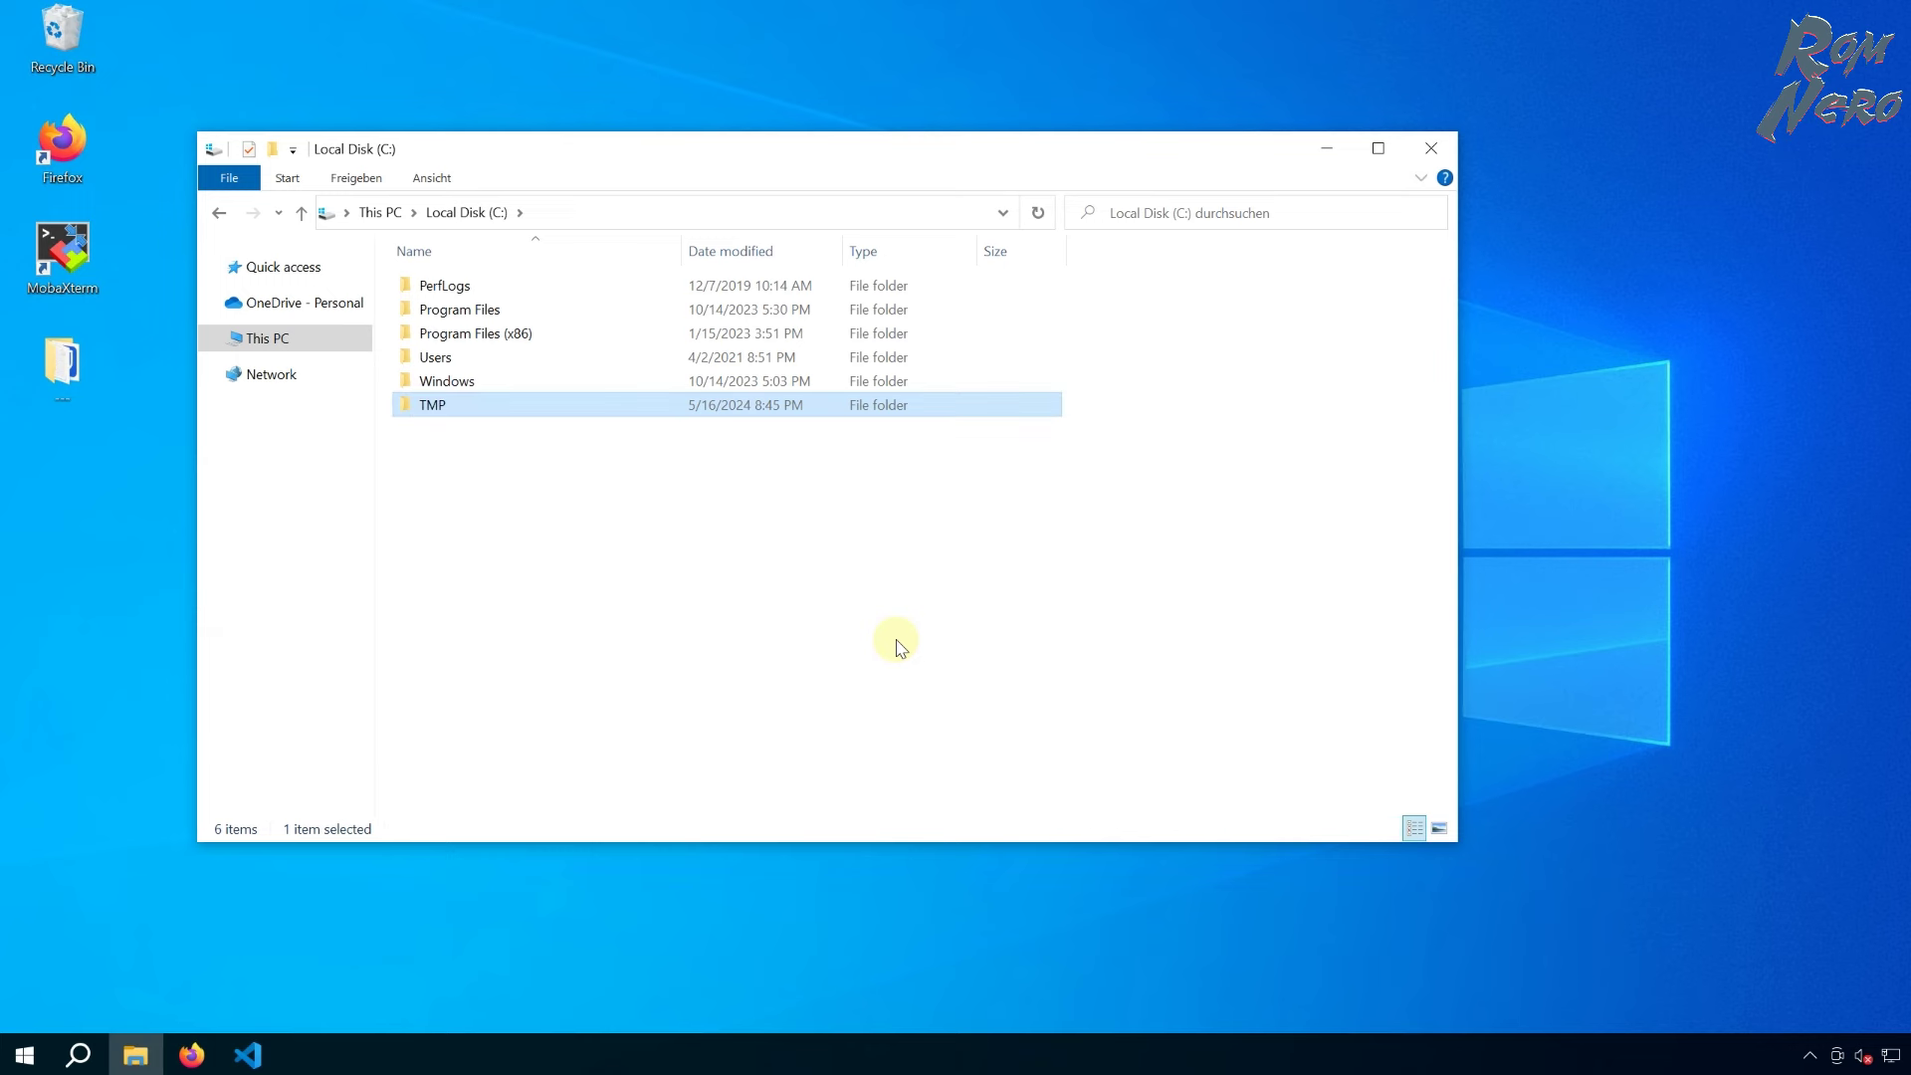
- Share the TMP folder on the network through its Sharing properties
right_click(423, 405)
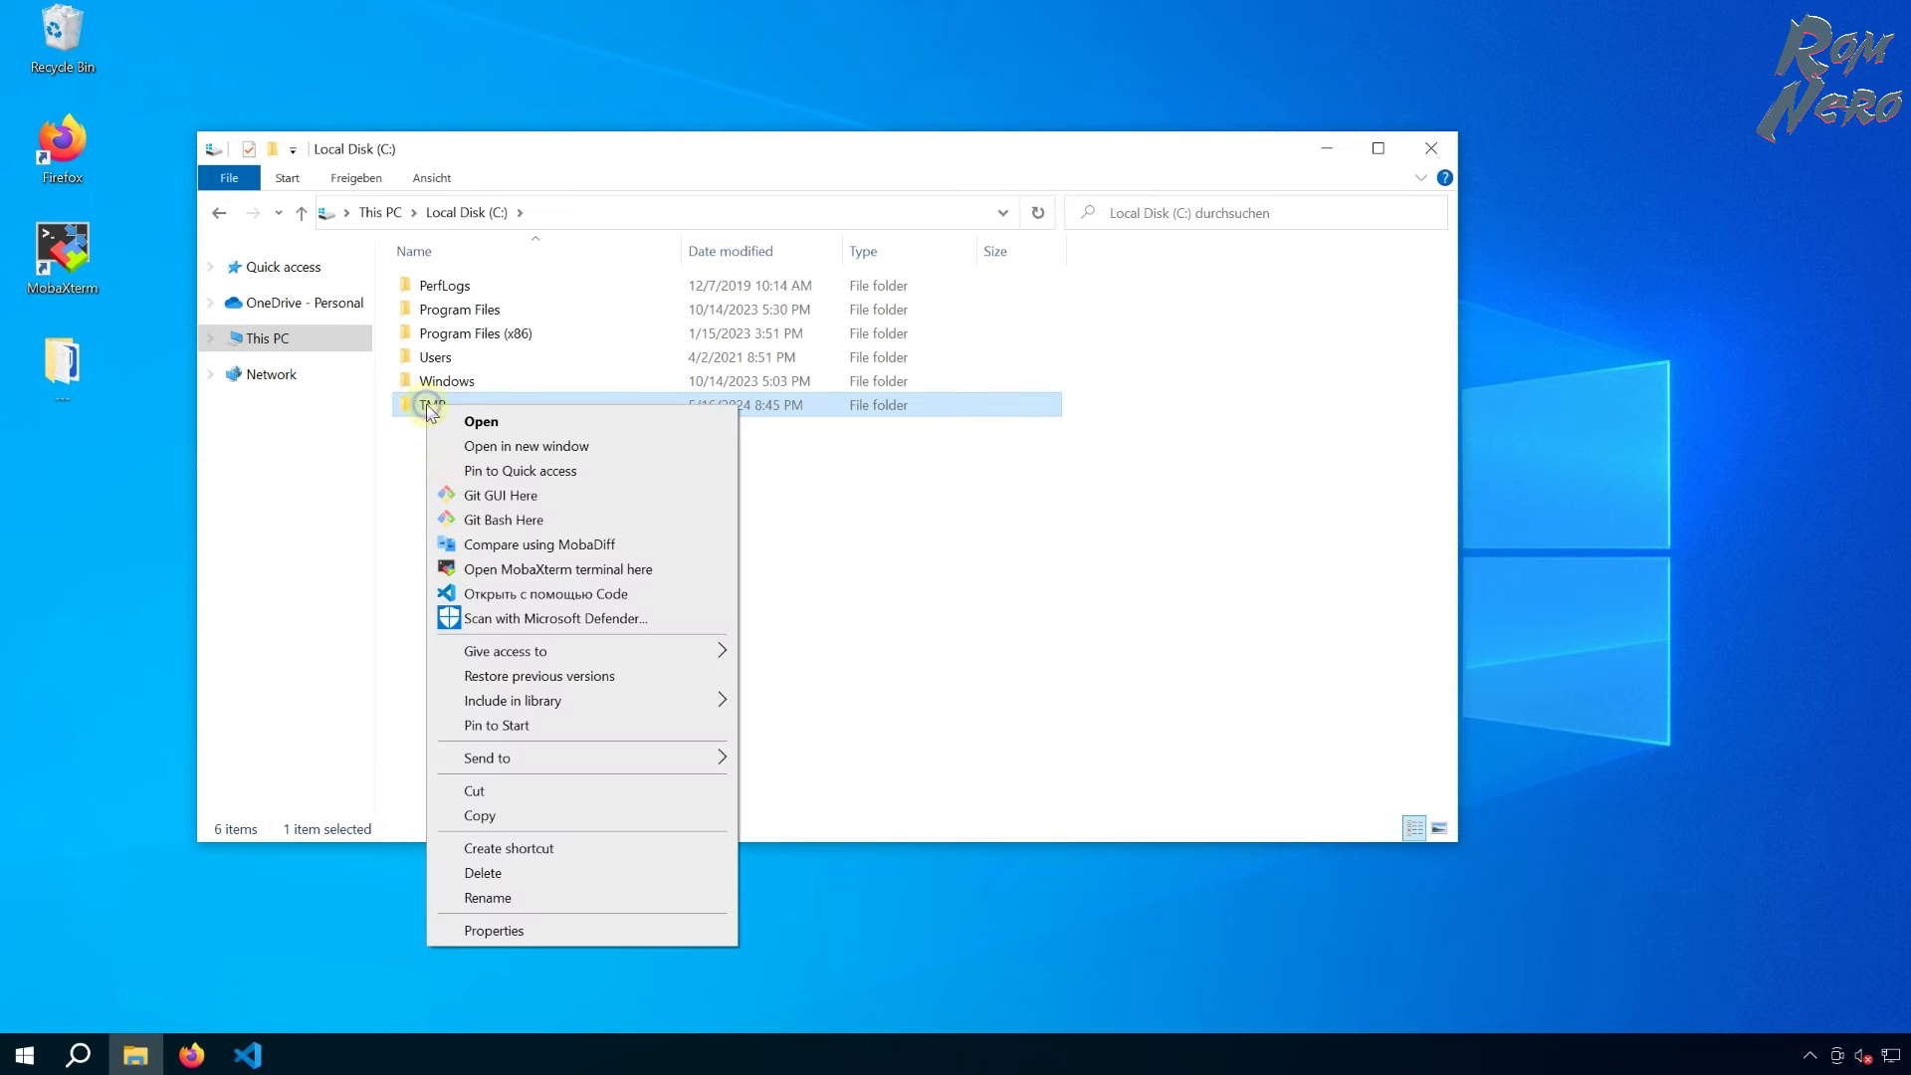
left_click(498, 933)
left_click(519, 459)
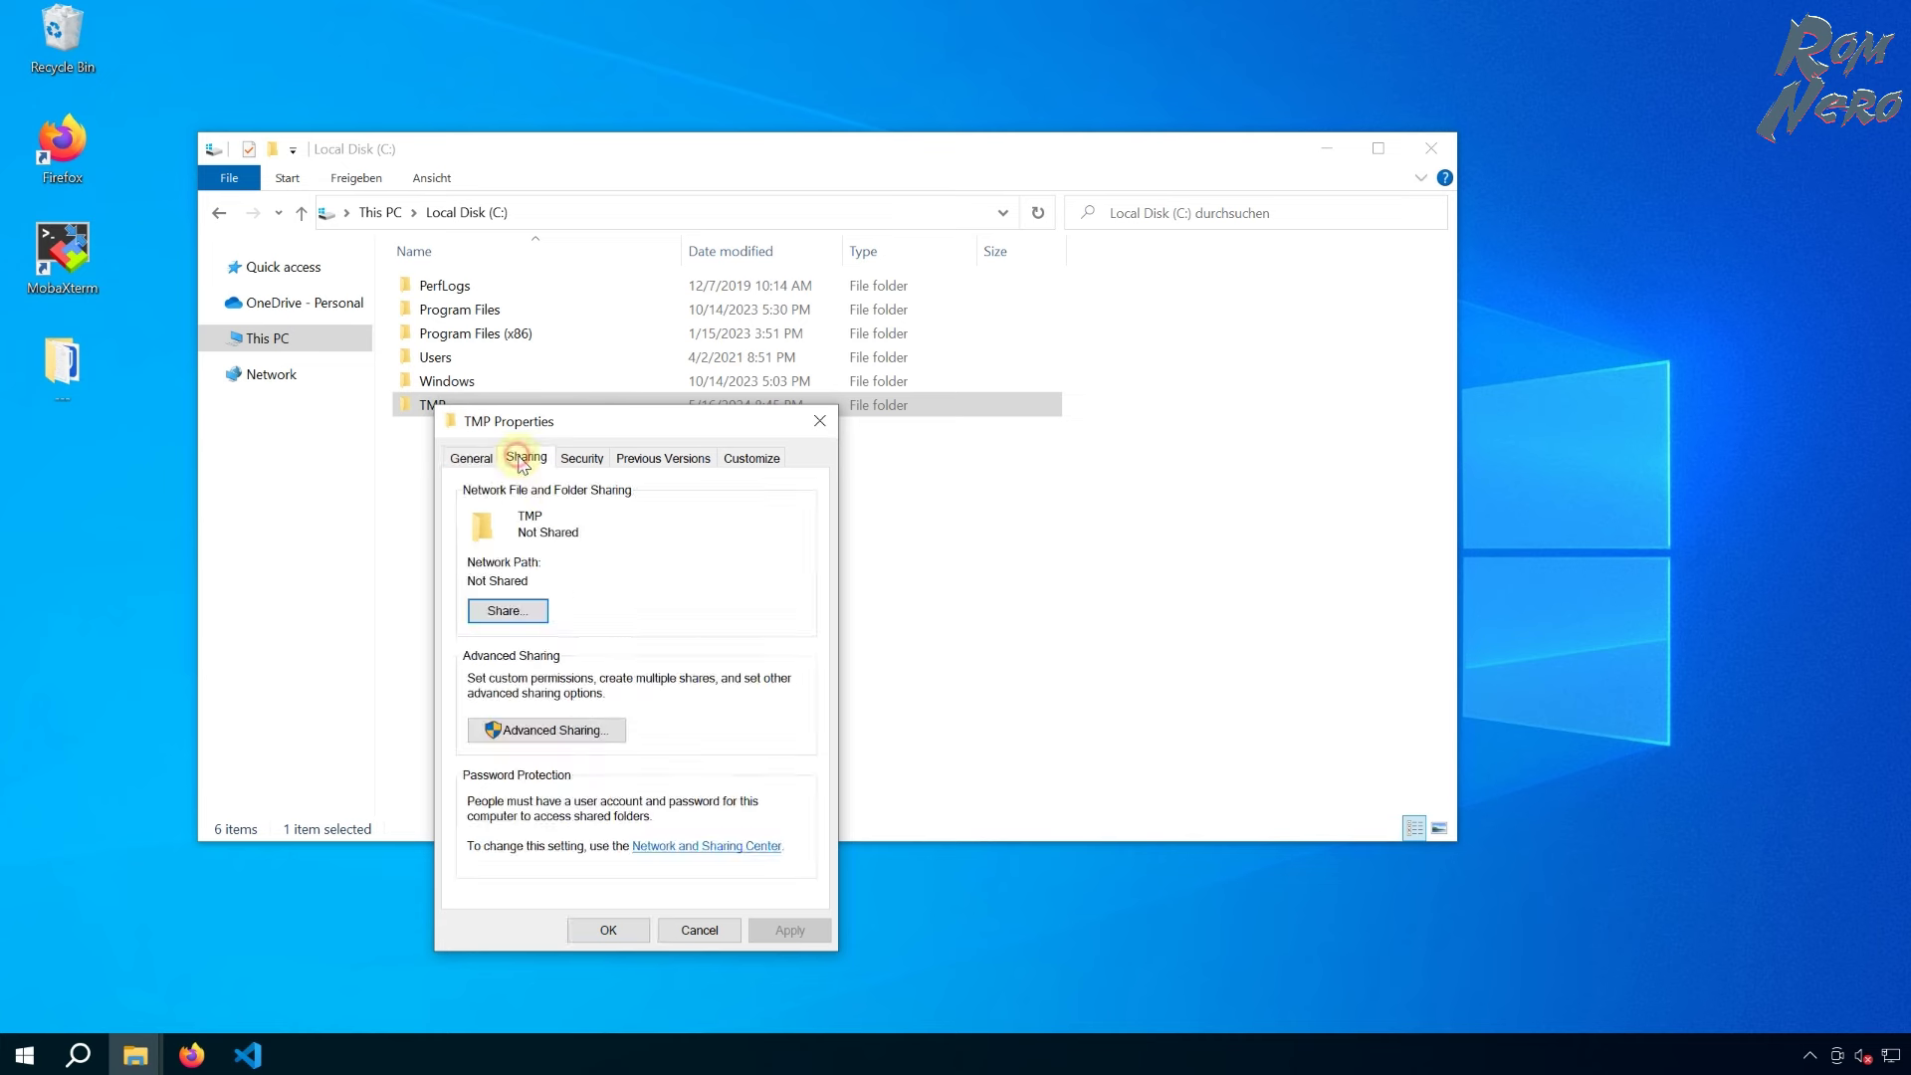
left_click(505, 610)
left_click(825, 932)
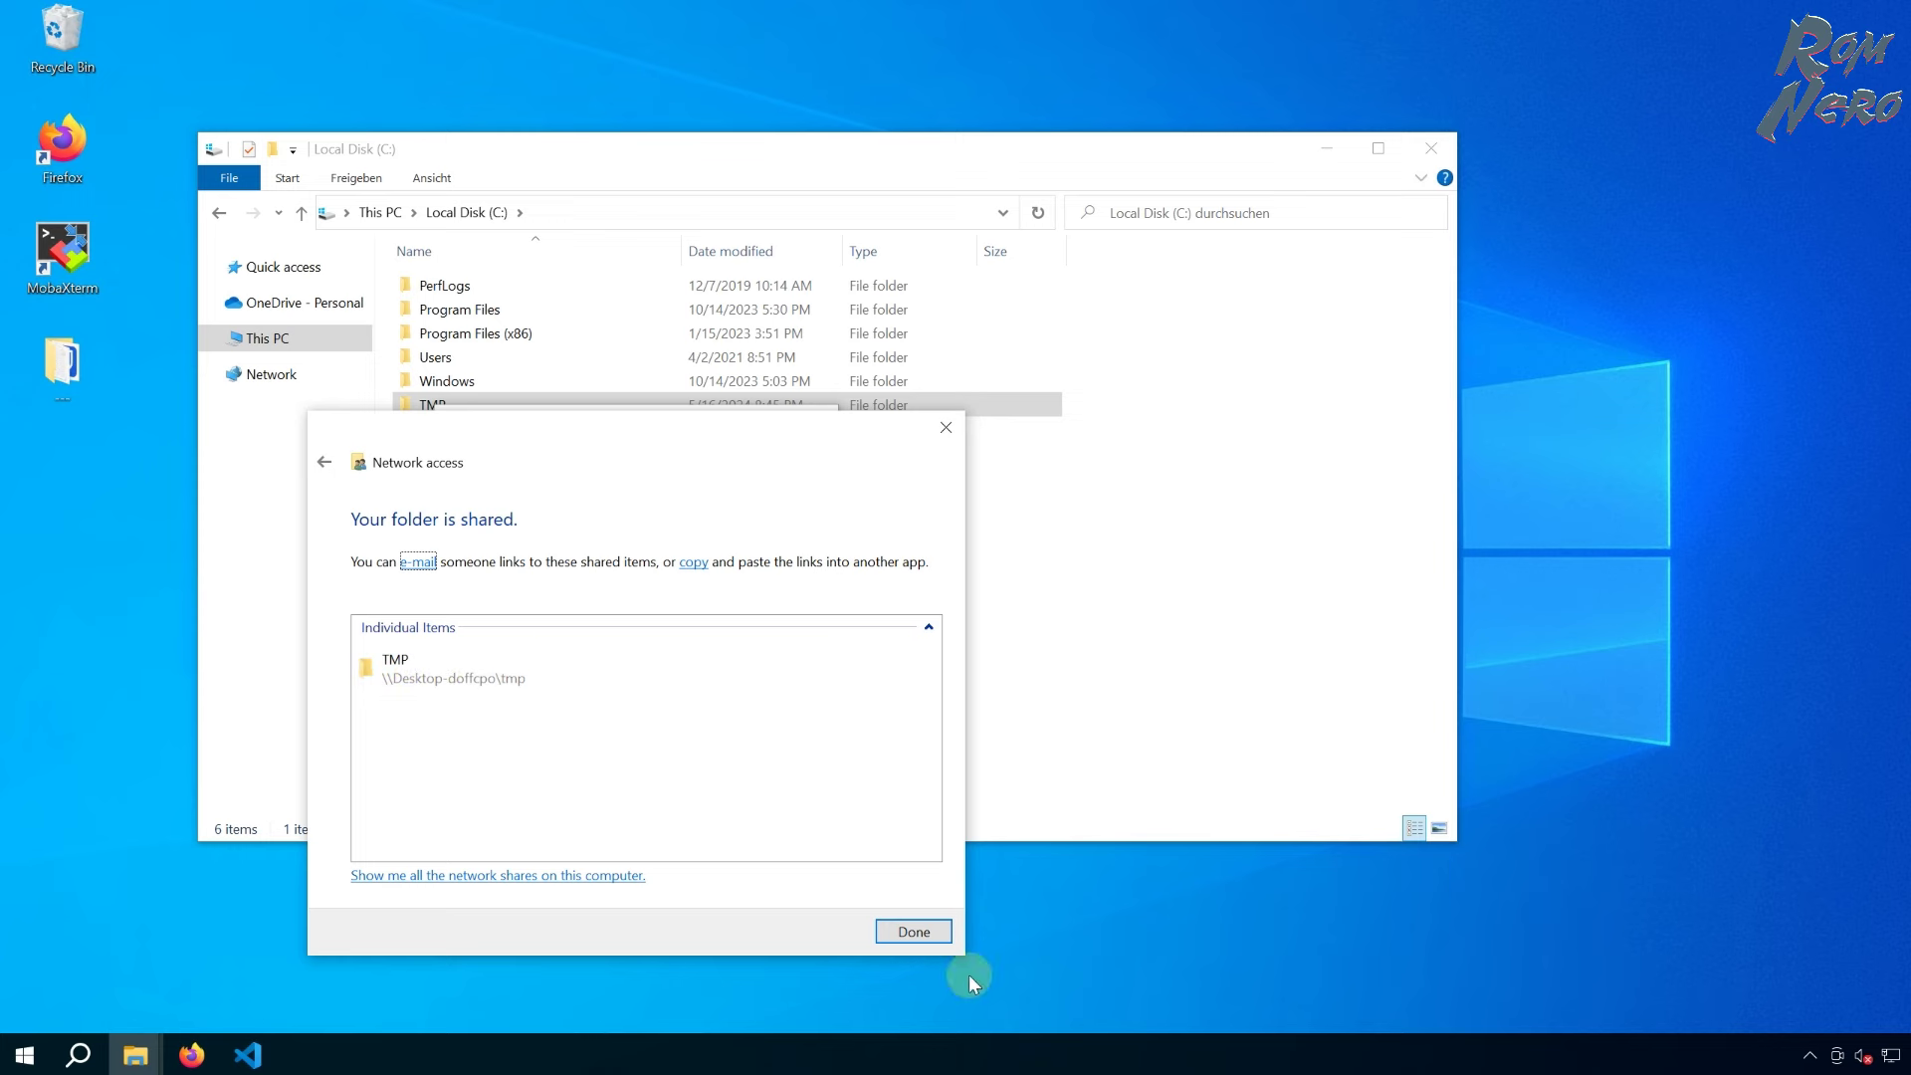
left_click(911, 932)
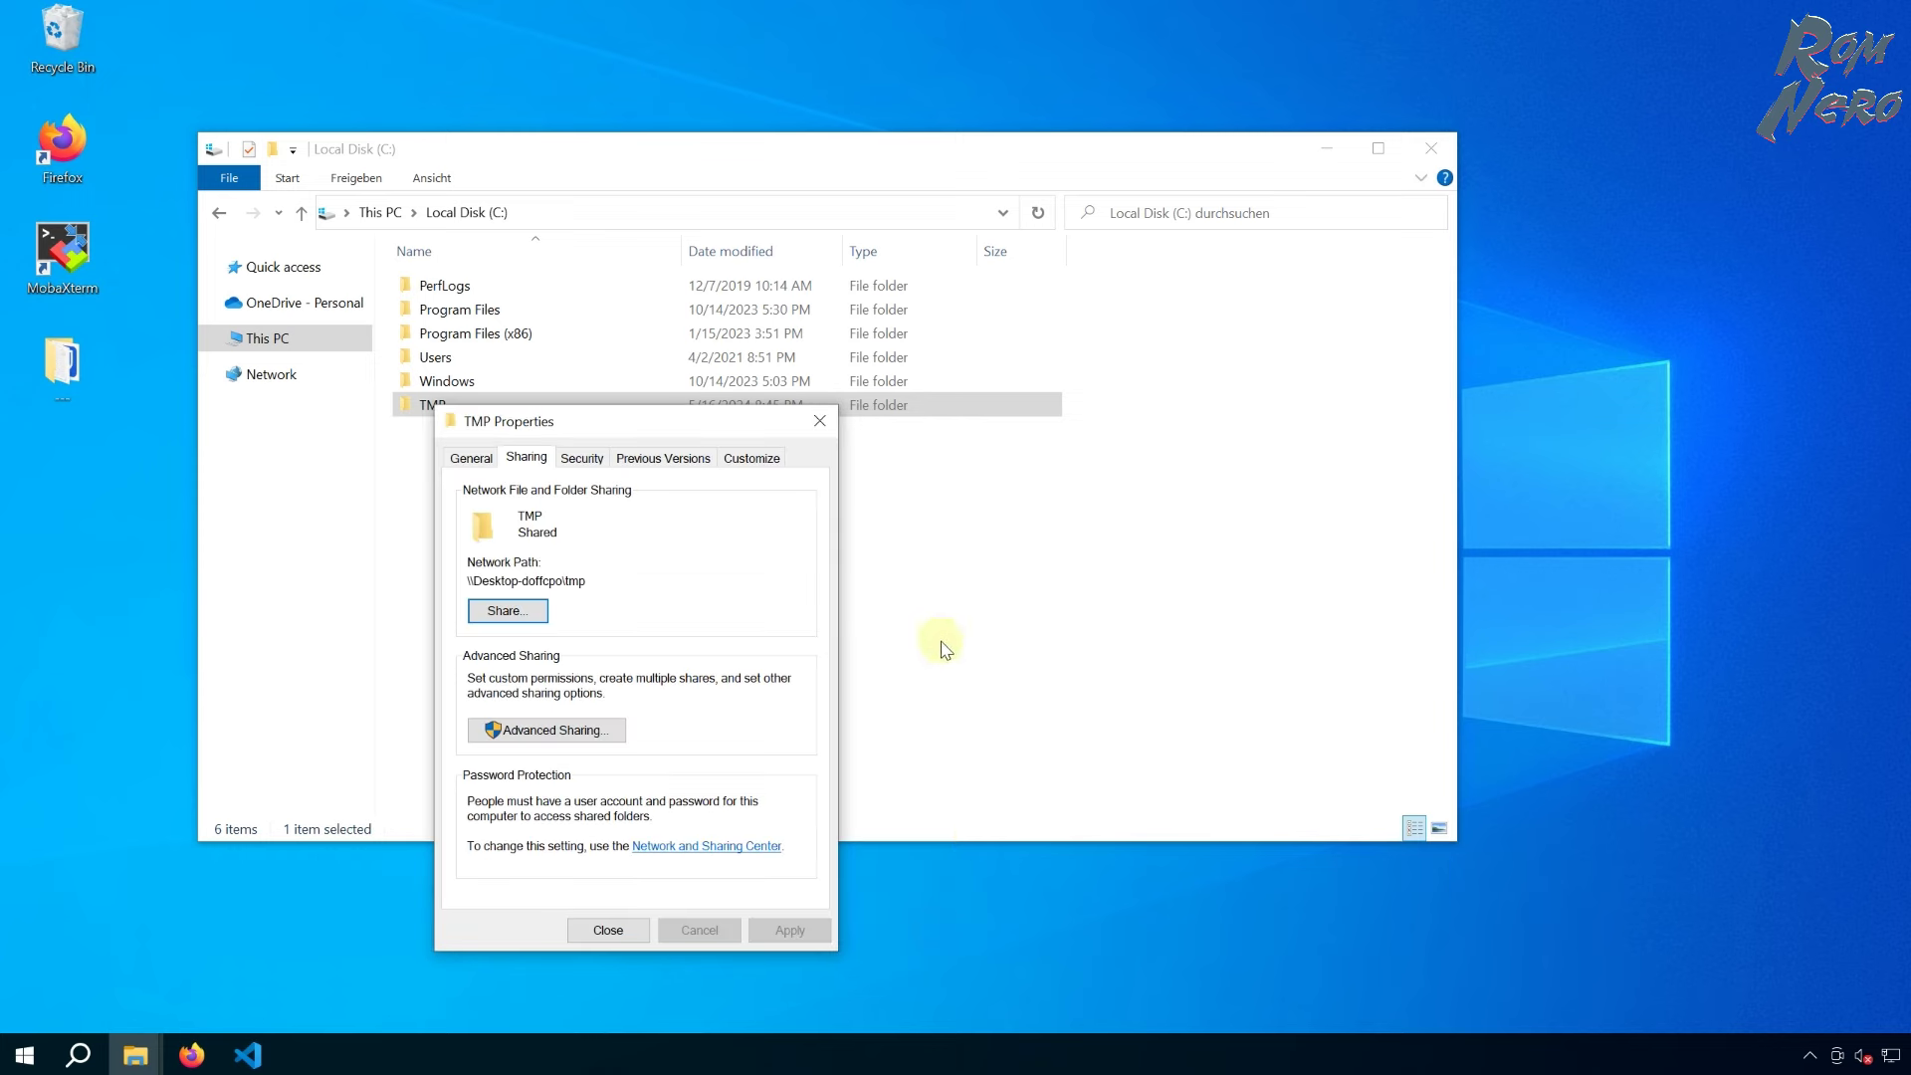
left_click(638, 934)
left_click(868, 589)
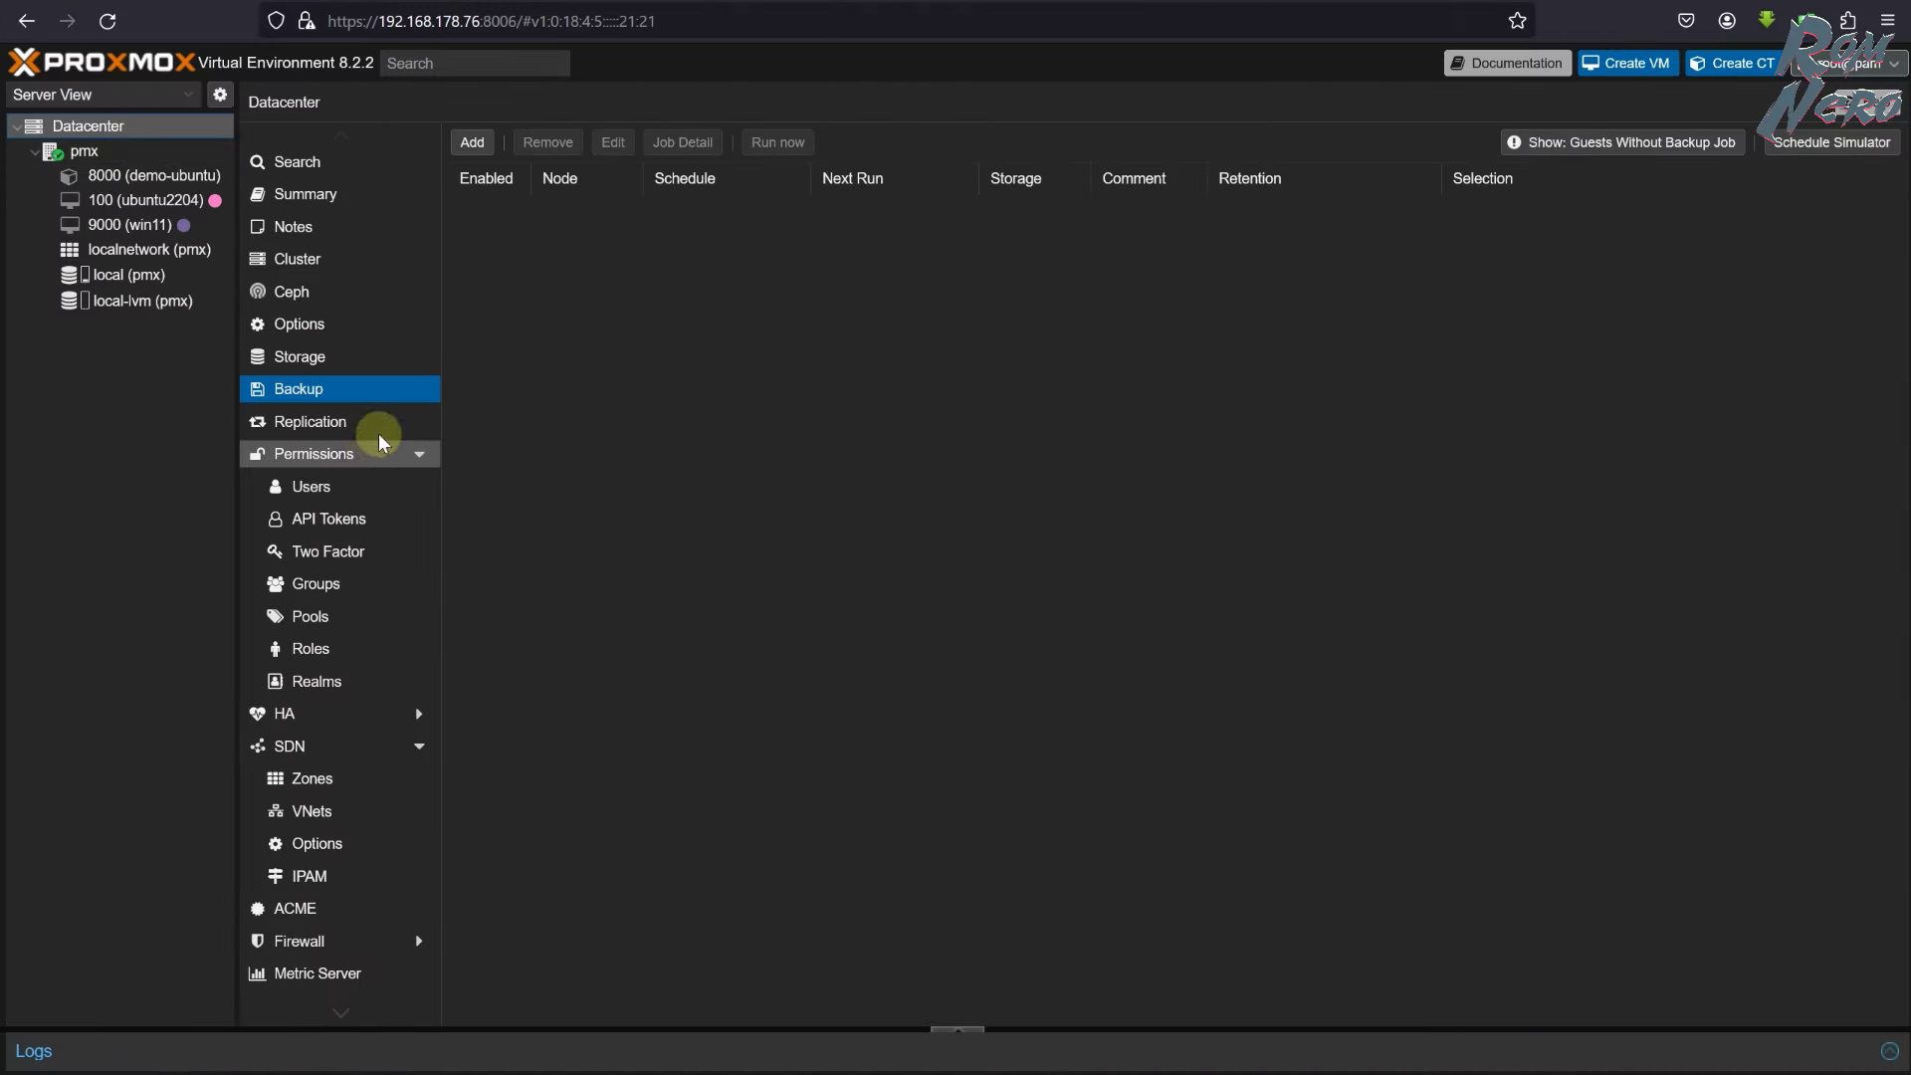
- On the Datacenter Storage page, choose Add > SMB/CIFS
left_click(351, 358)
left_click(500, 150)
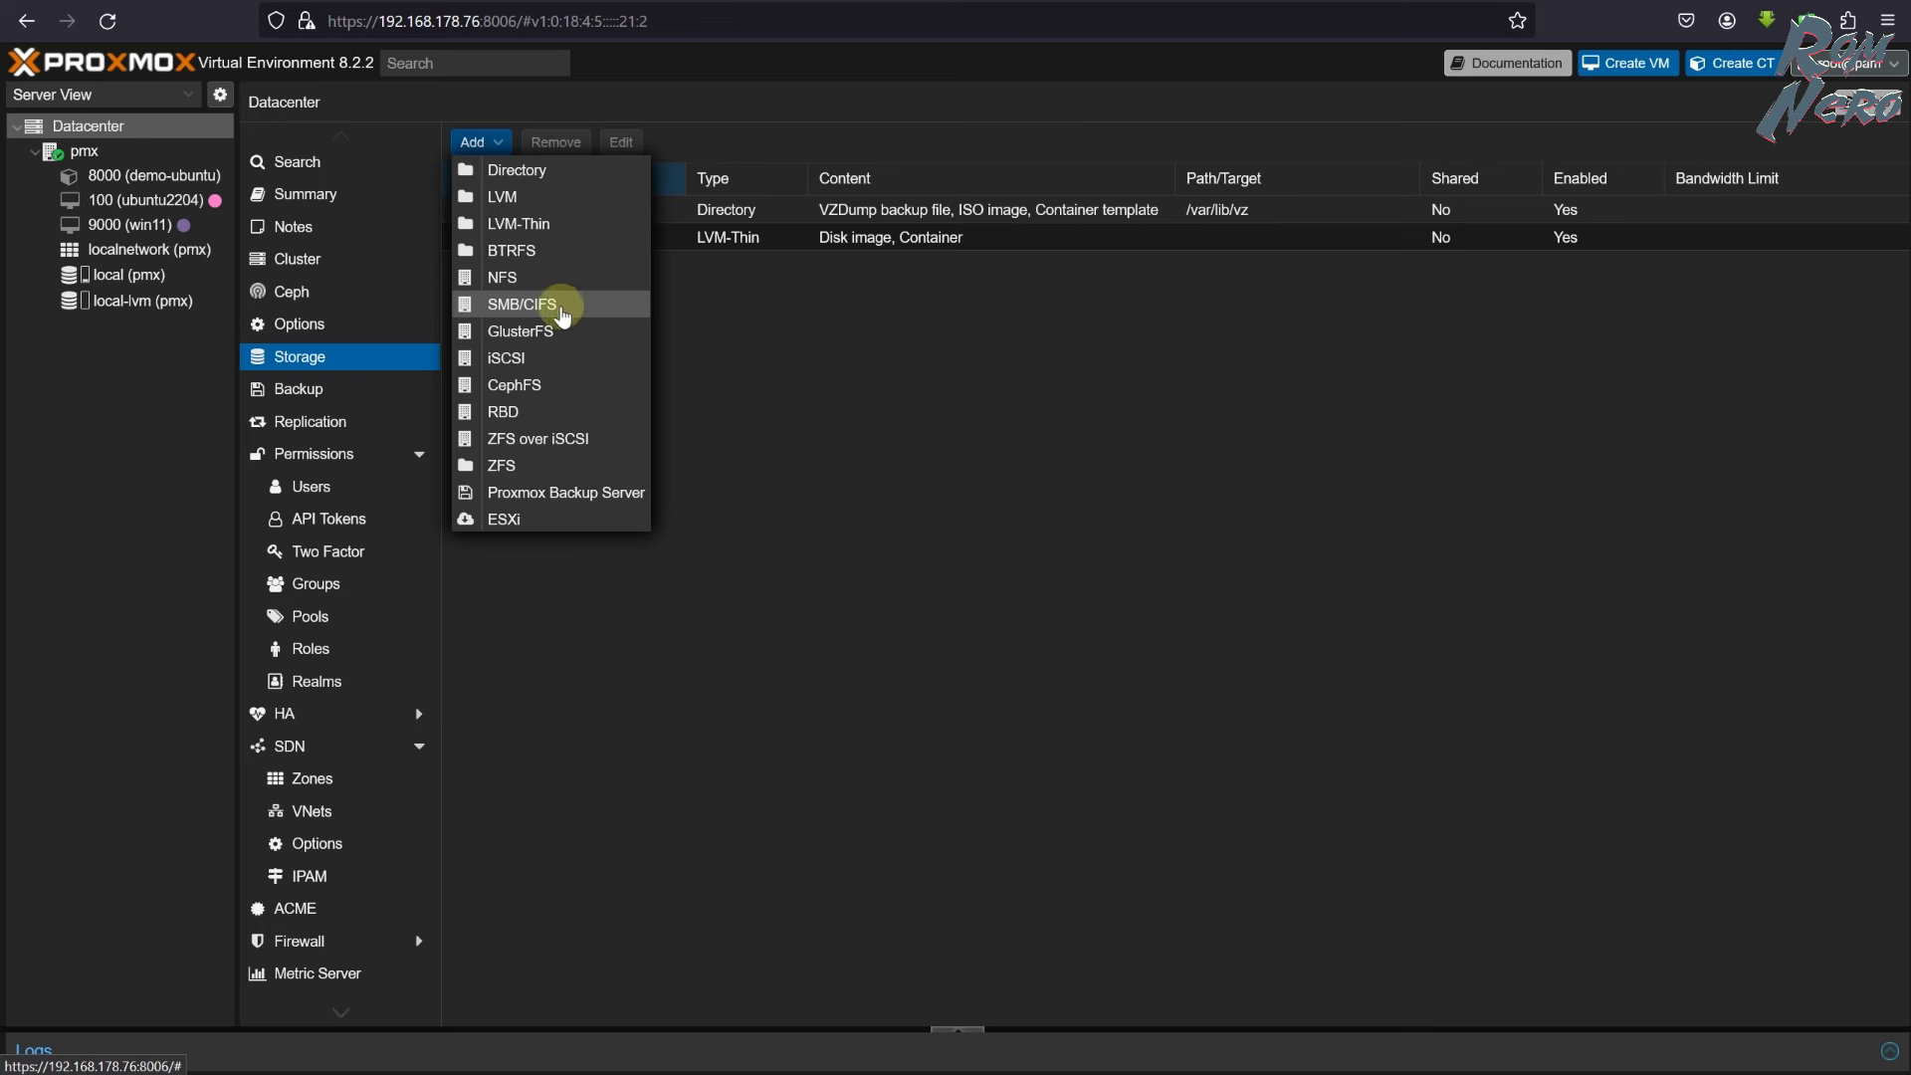
left_click(558, 315)
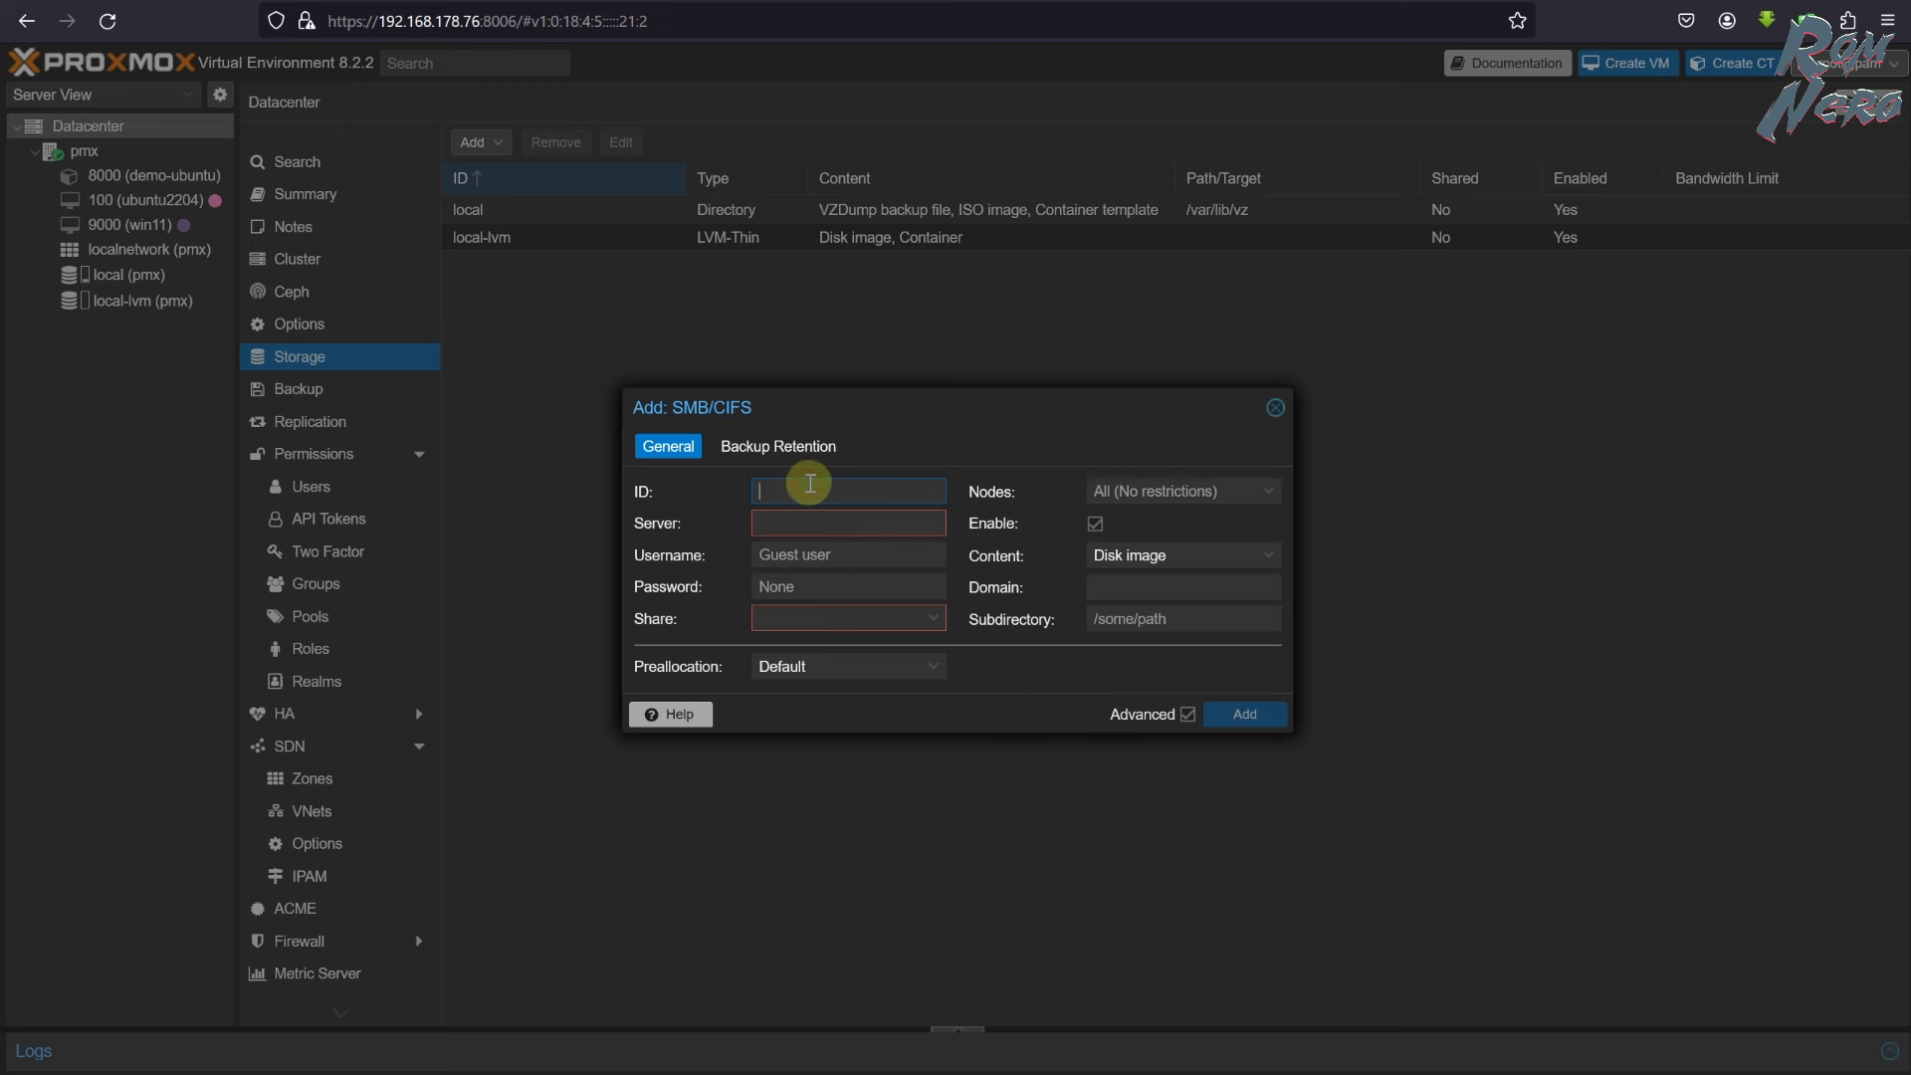
- Enter ID demo-smb, server 192.168.178.26, the account credentials, and pick share TMP
type("demo")
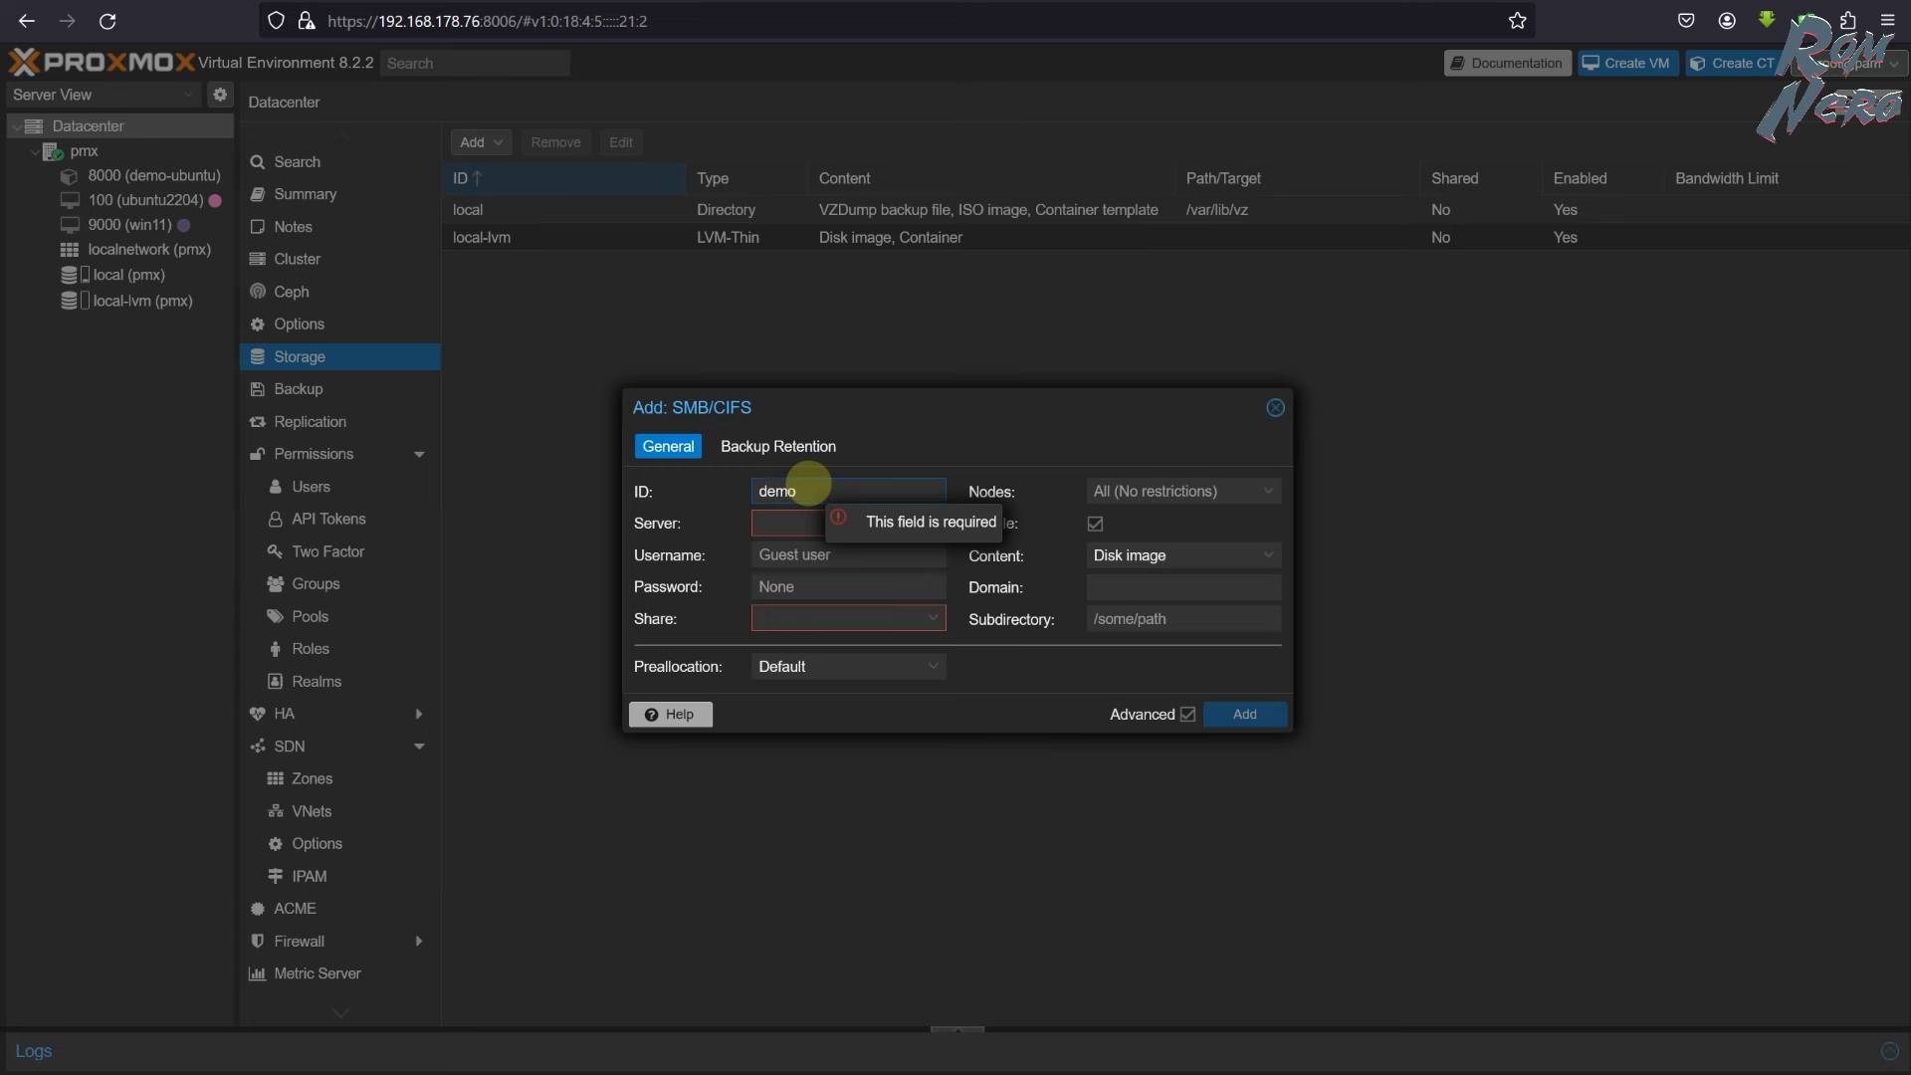
type("-smb")
left_click(801, 526)
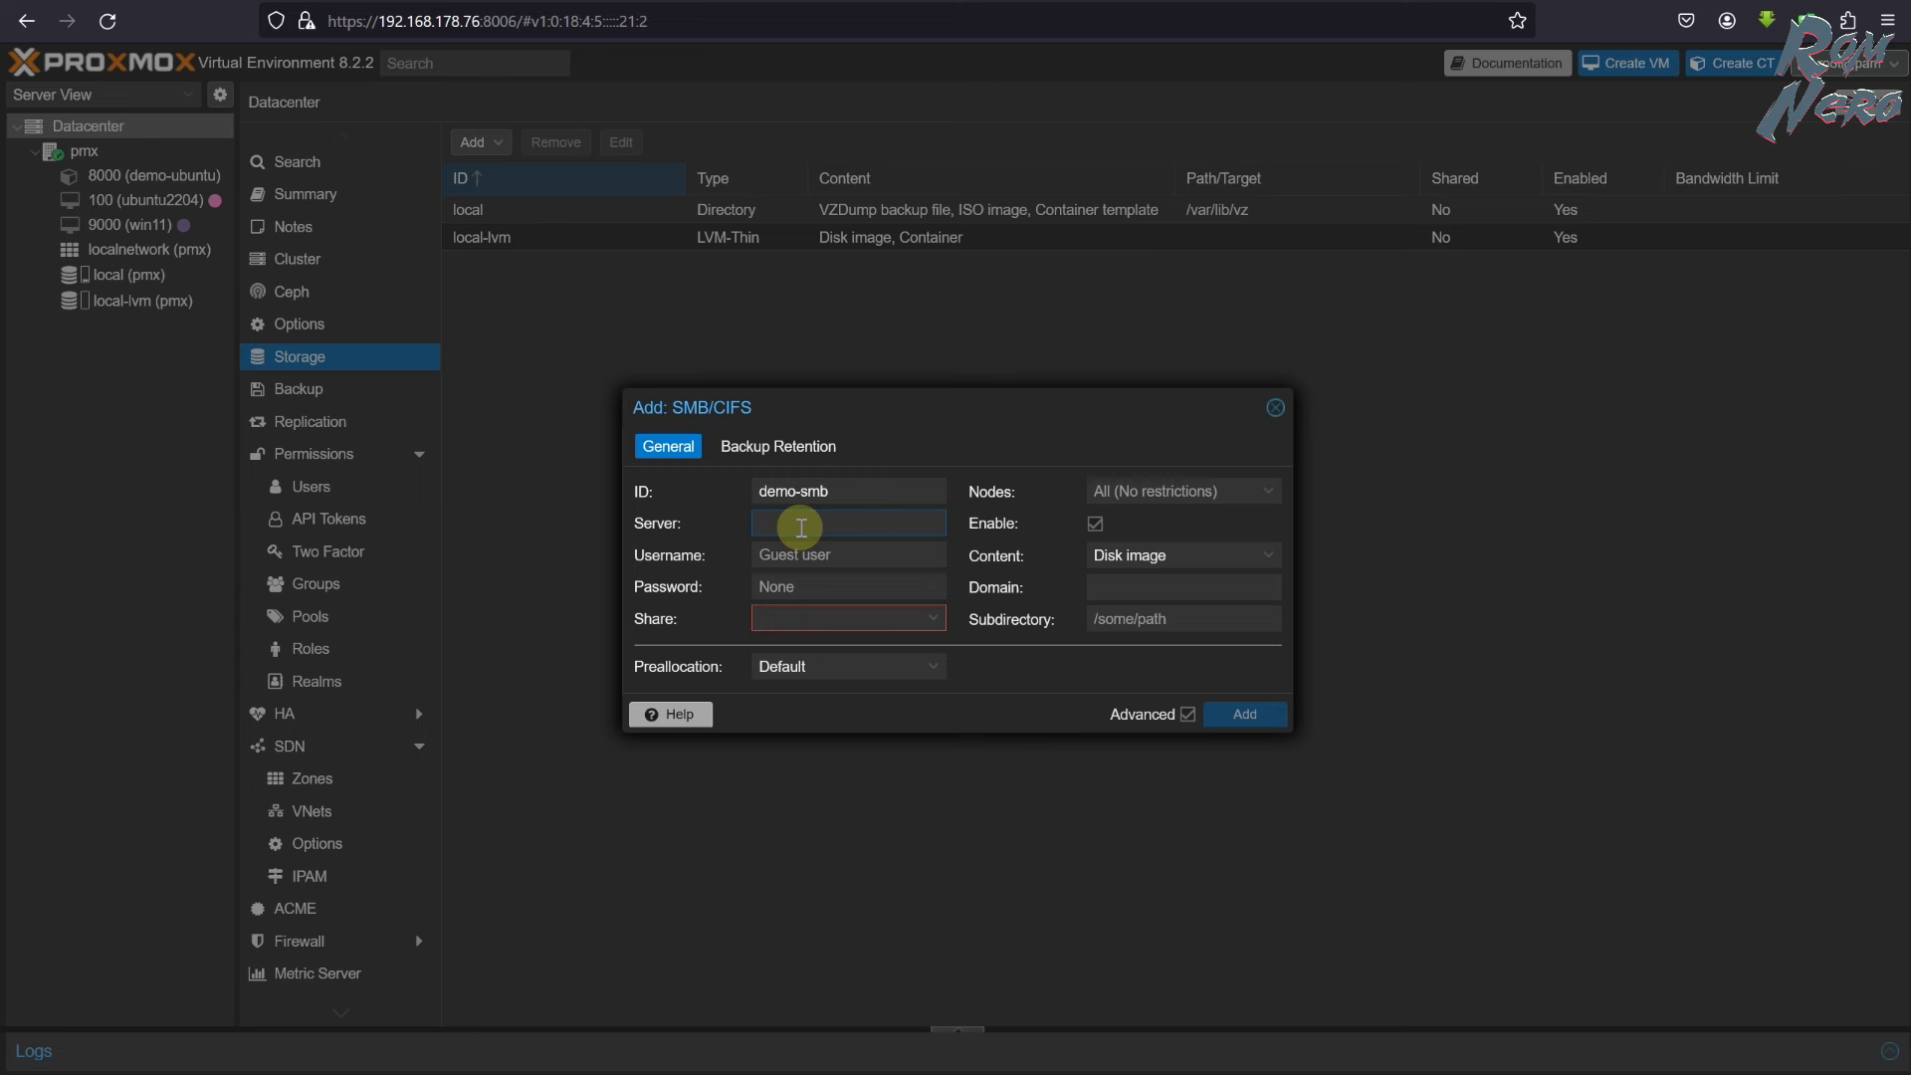
type("192.168.178.26")
left_click(796, 555)
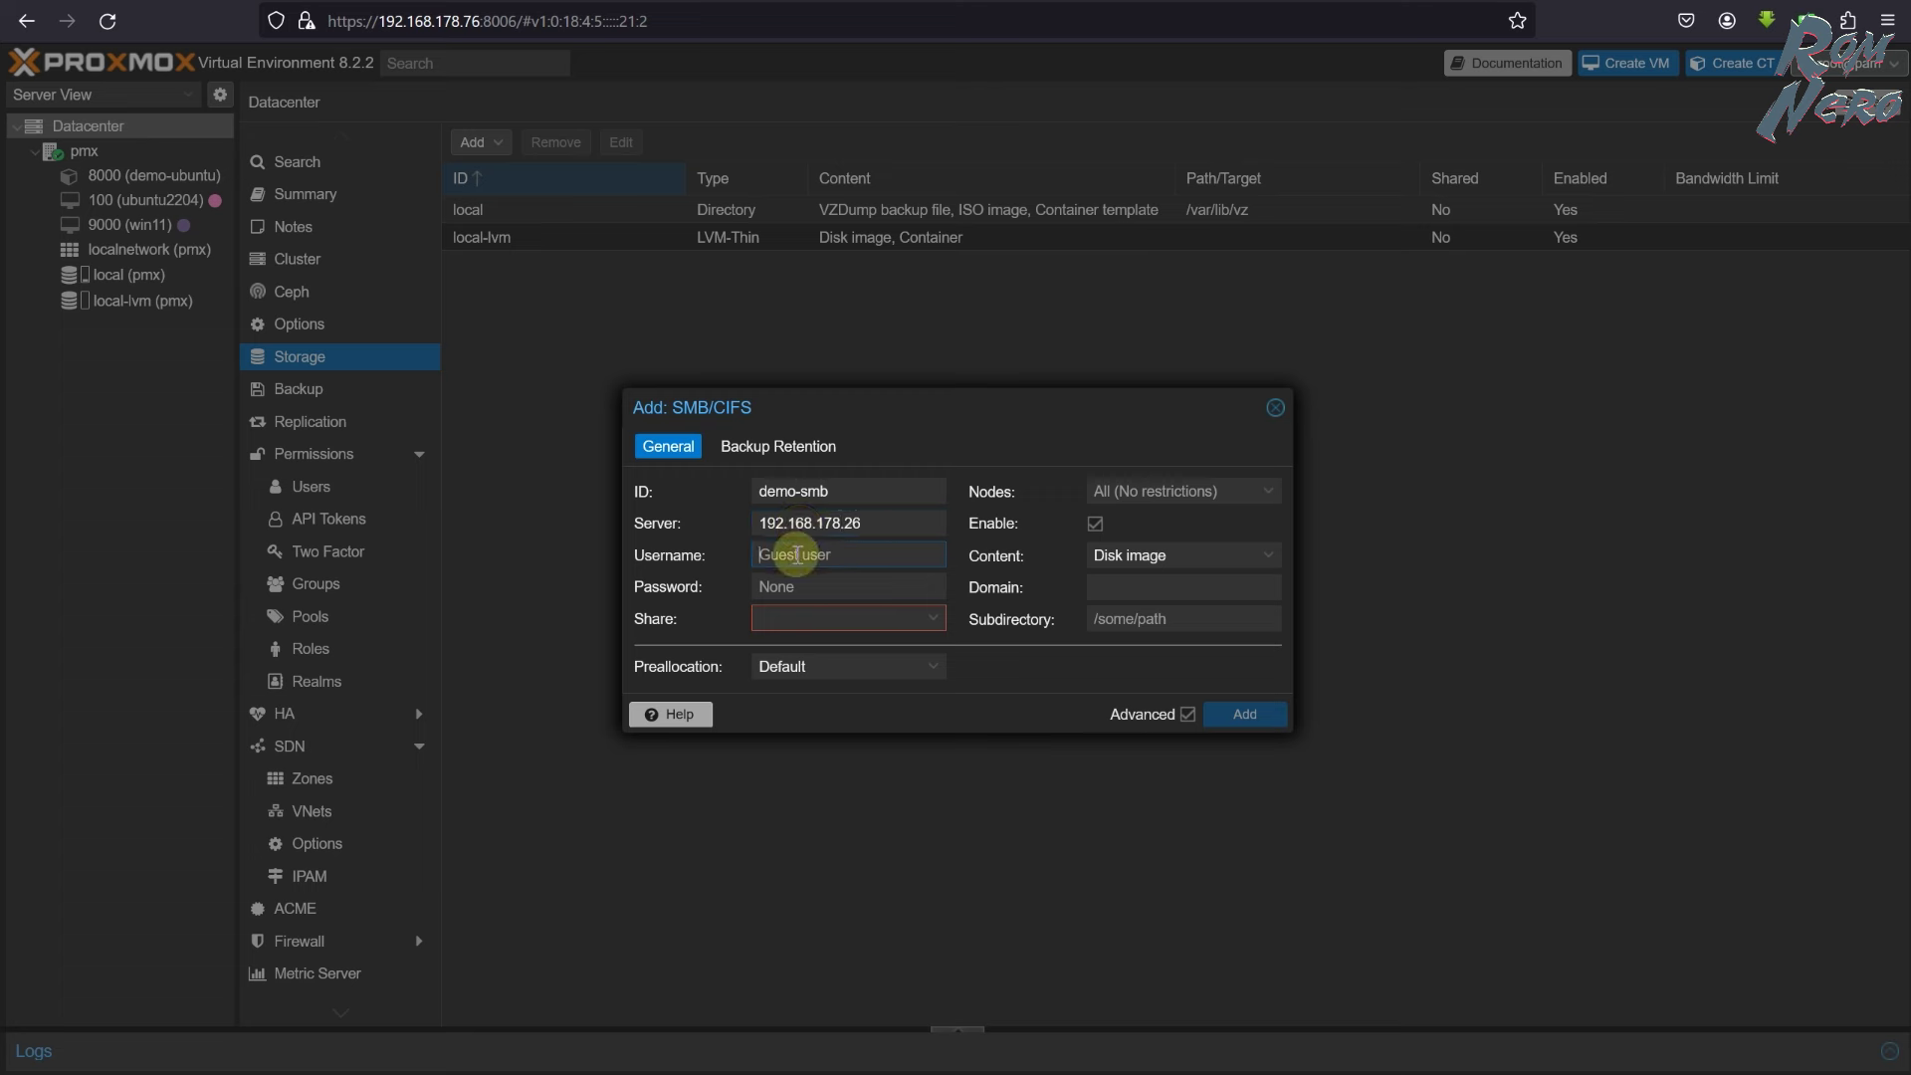
type("roman")
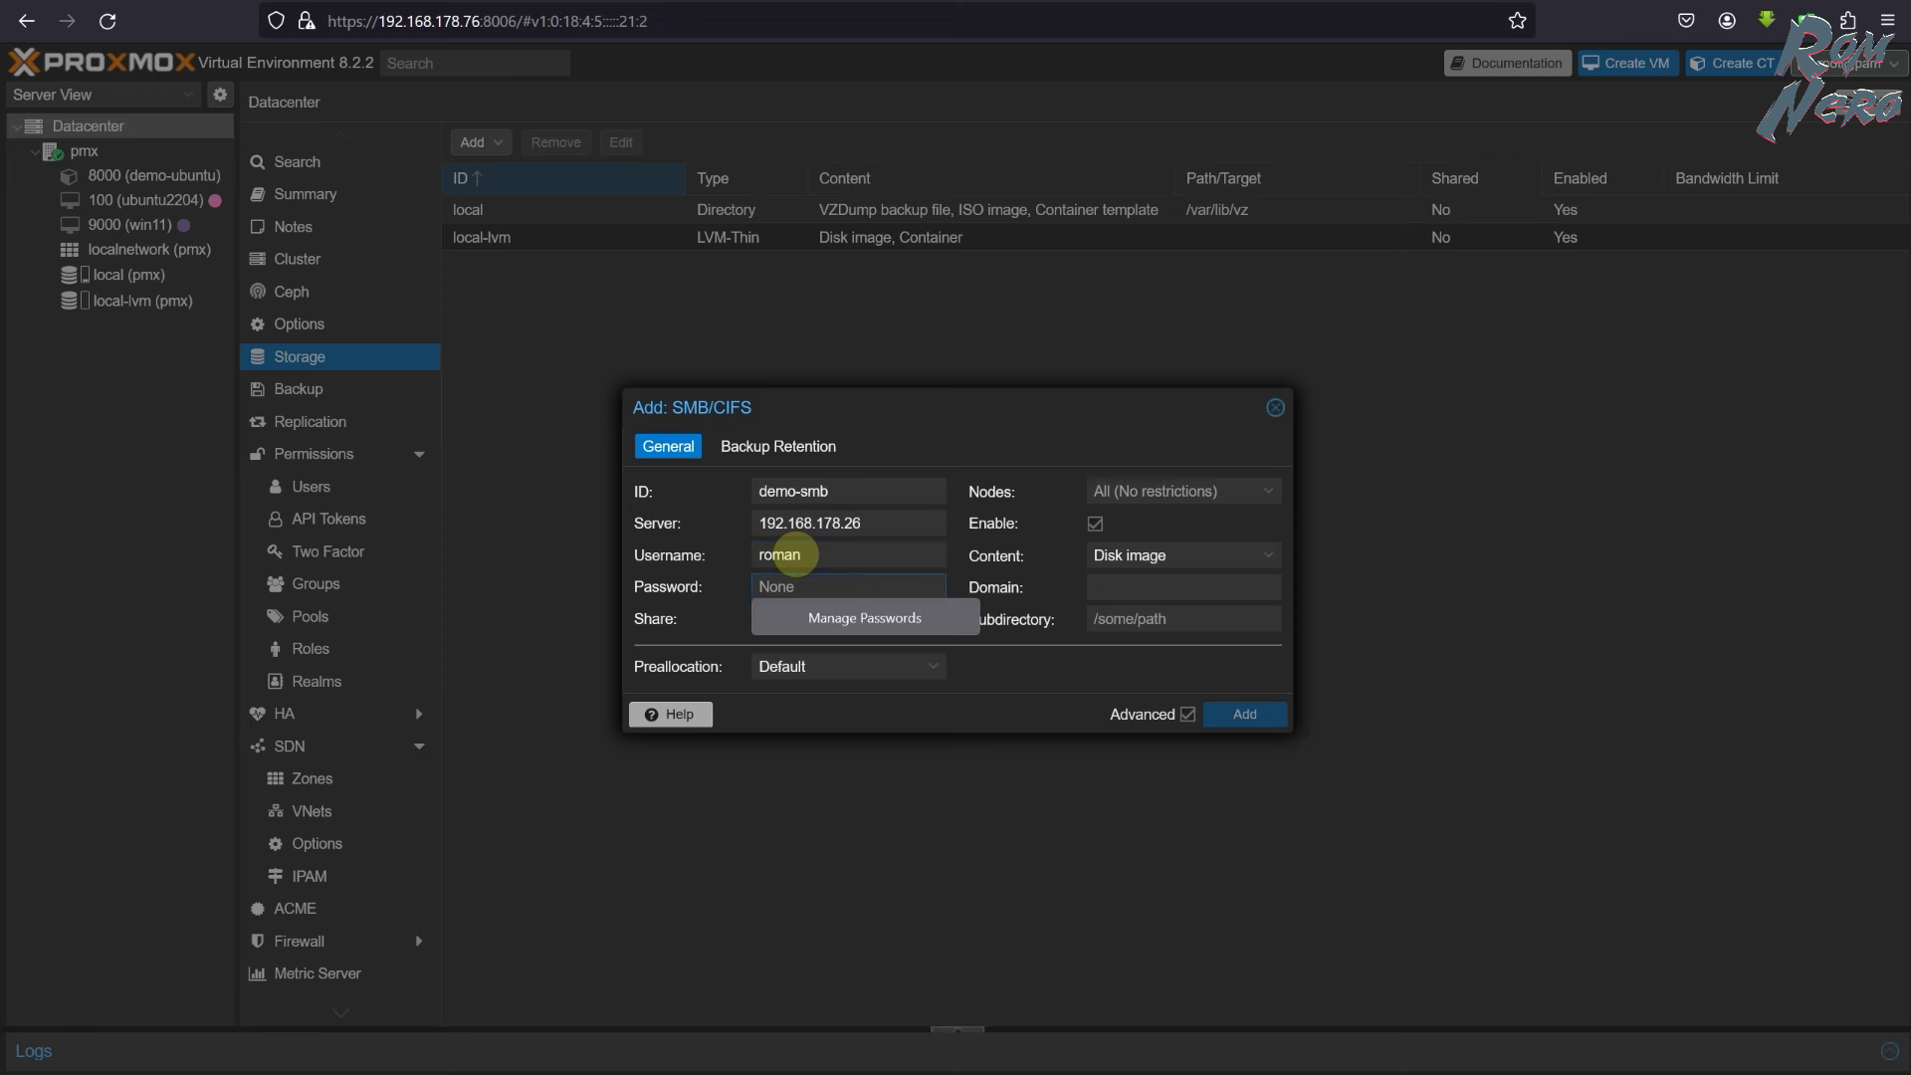
type("*****")
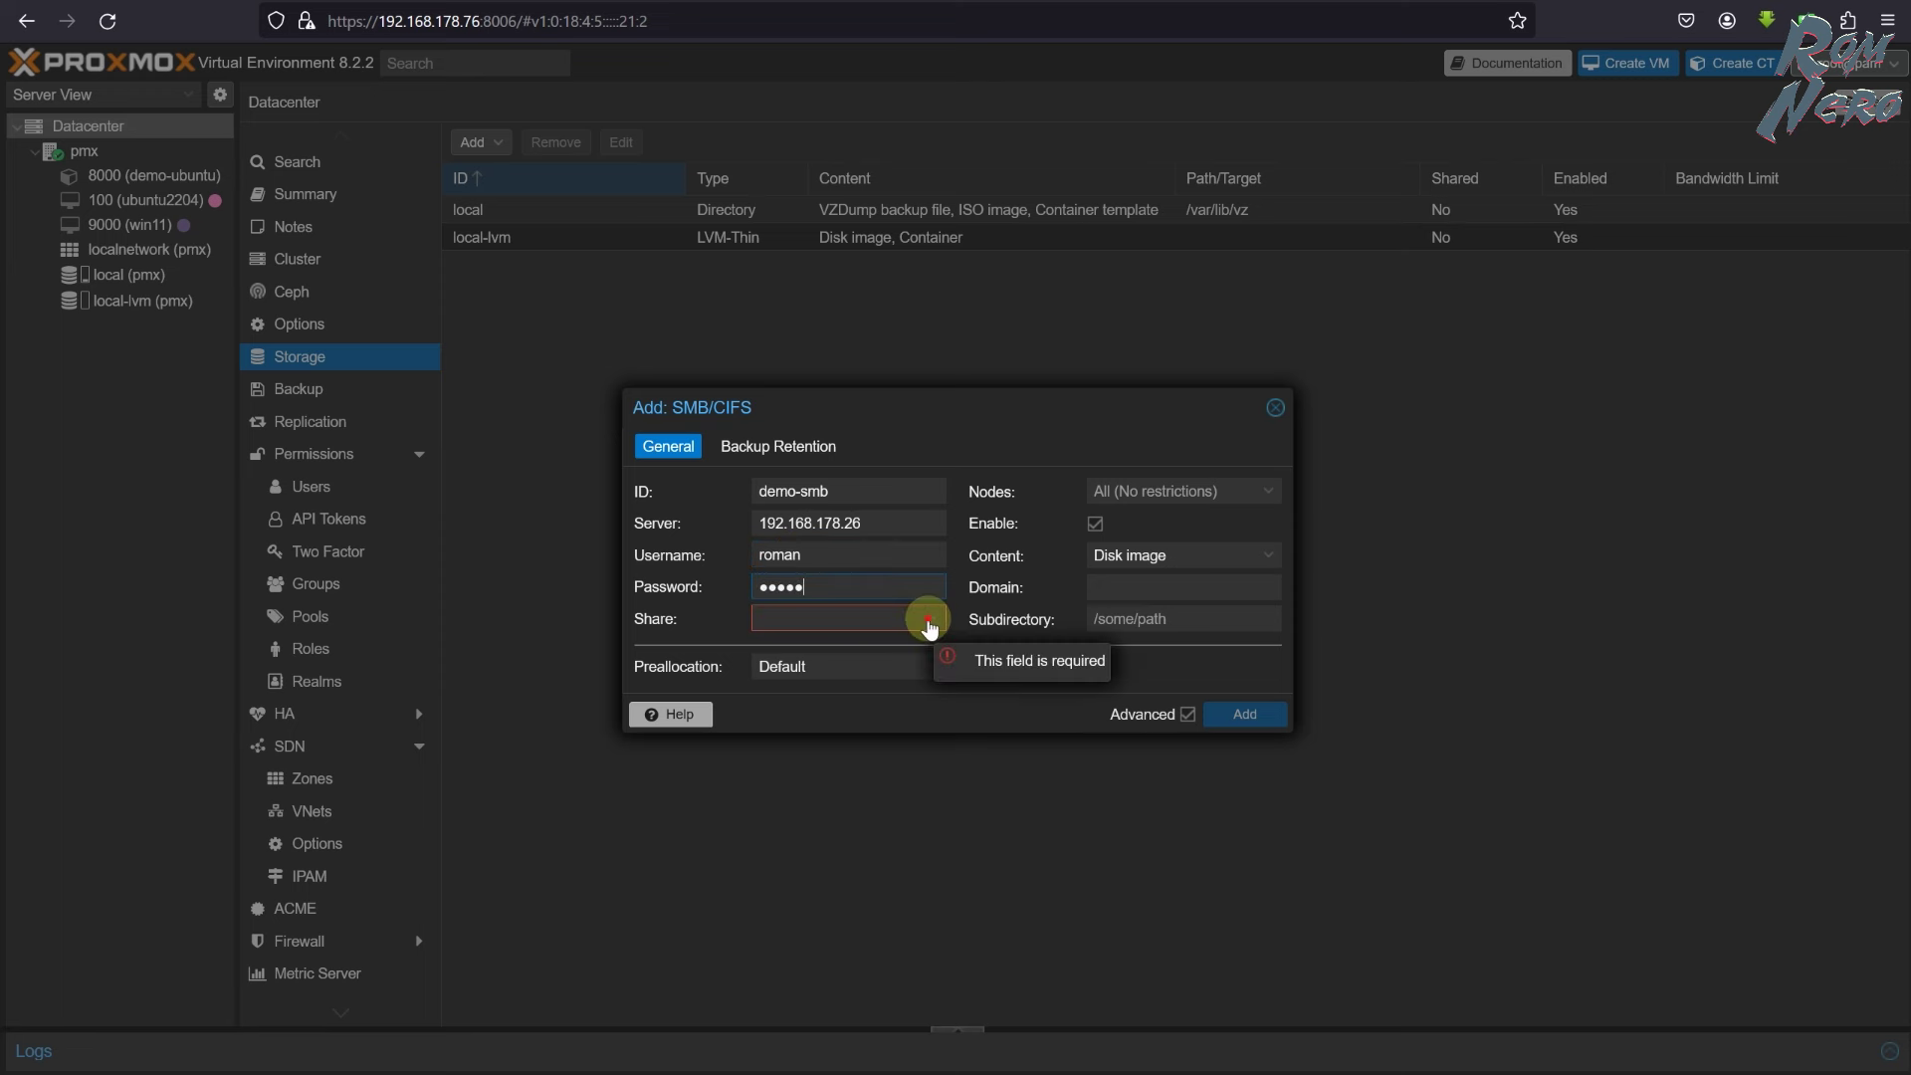
left_click(928, 618)
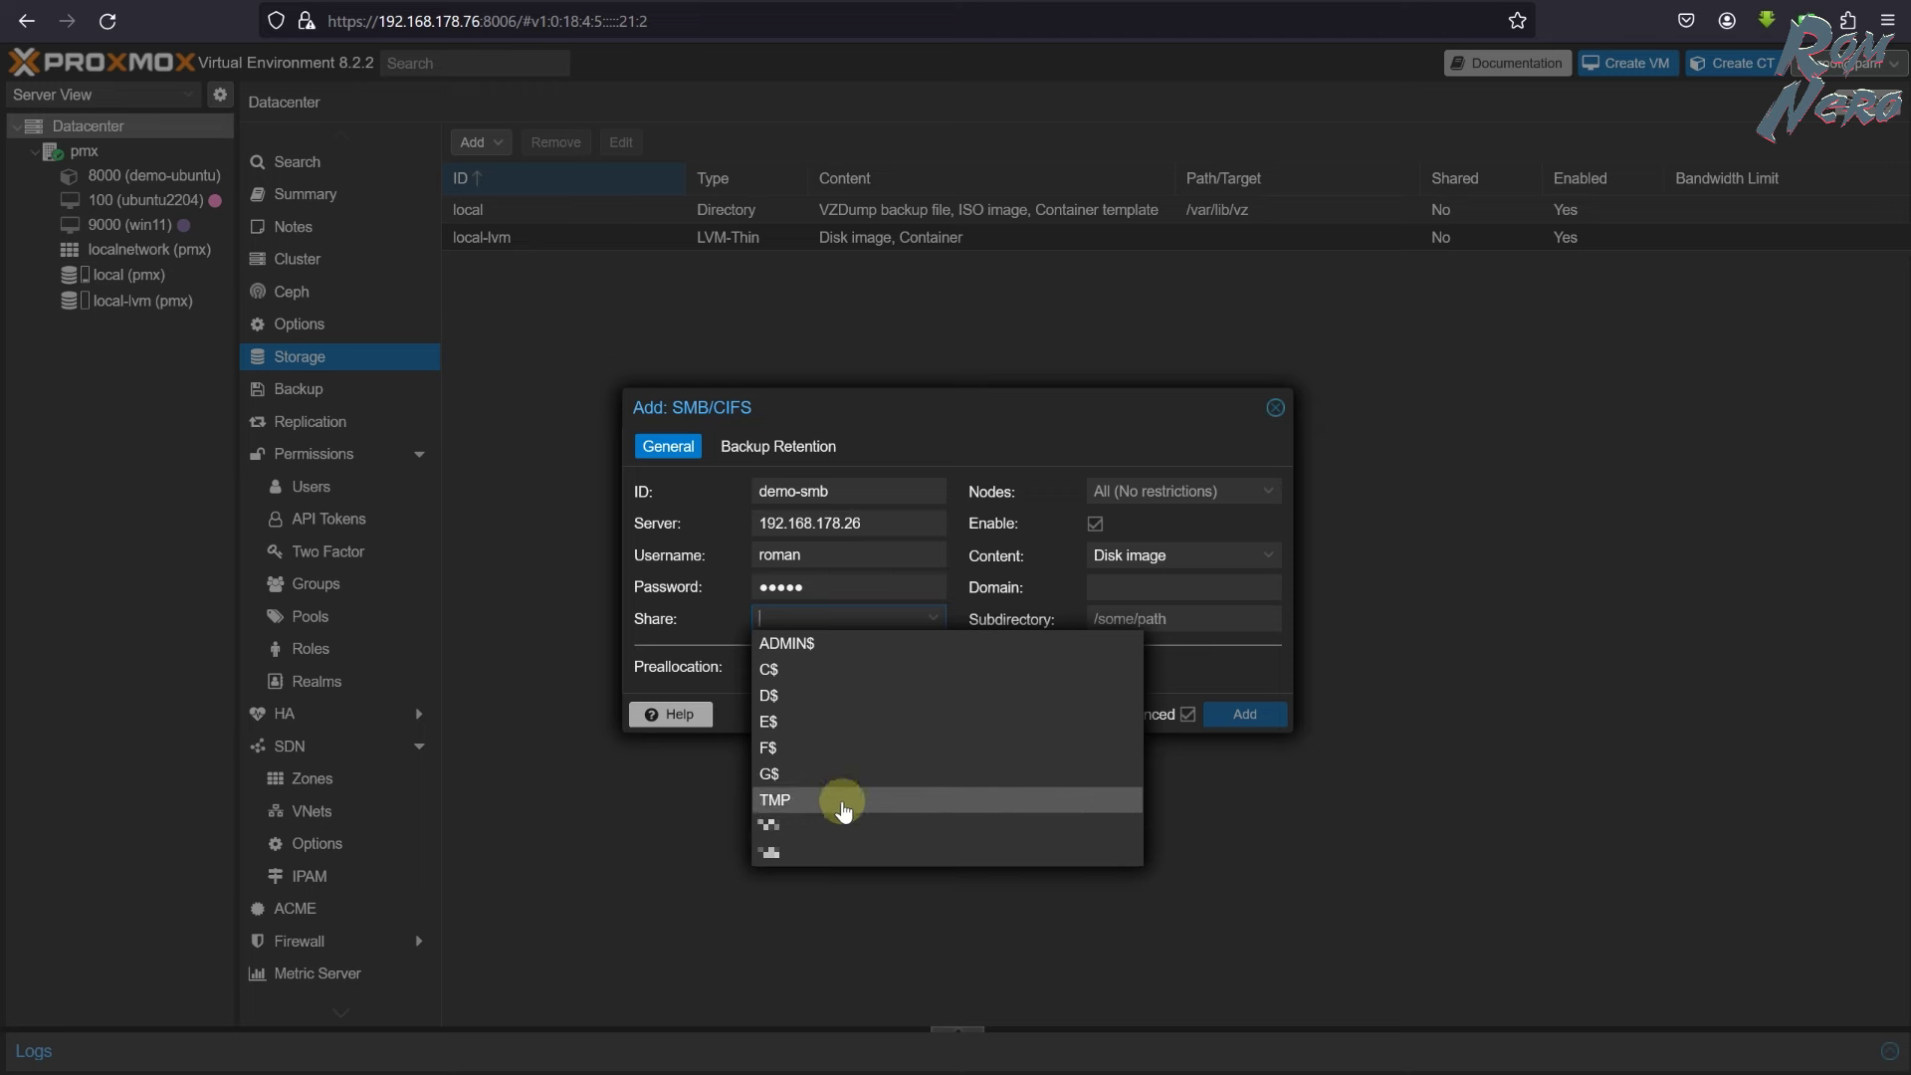
left_click(843, 801)
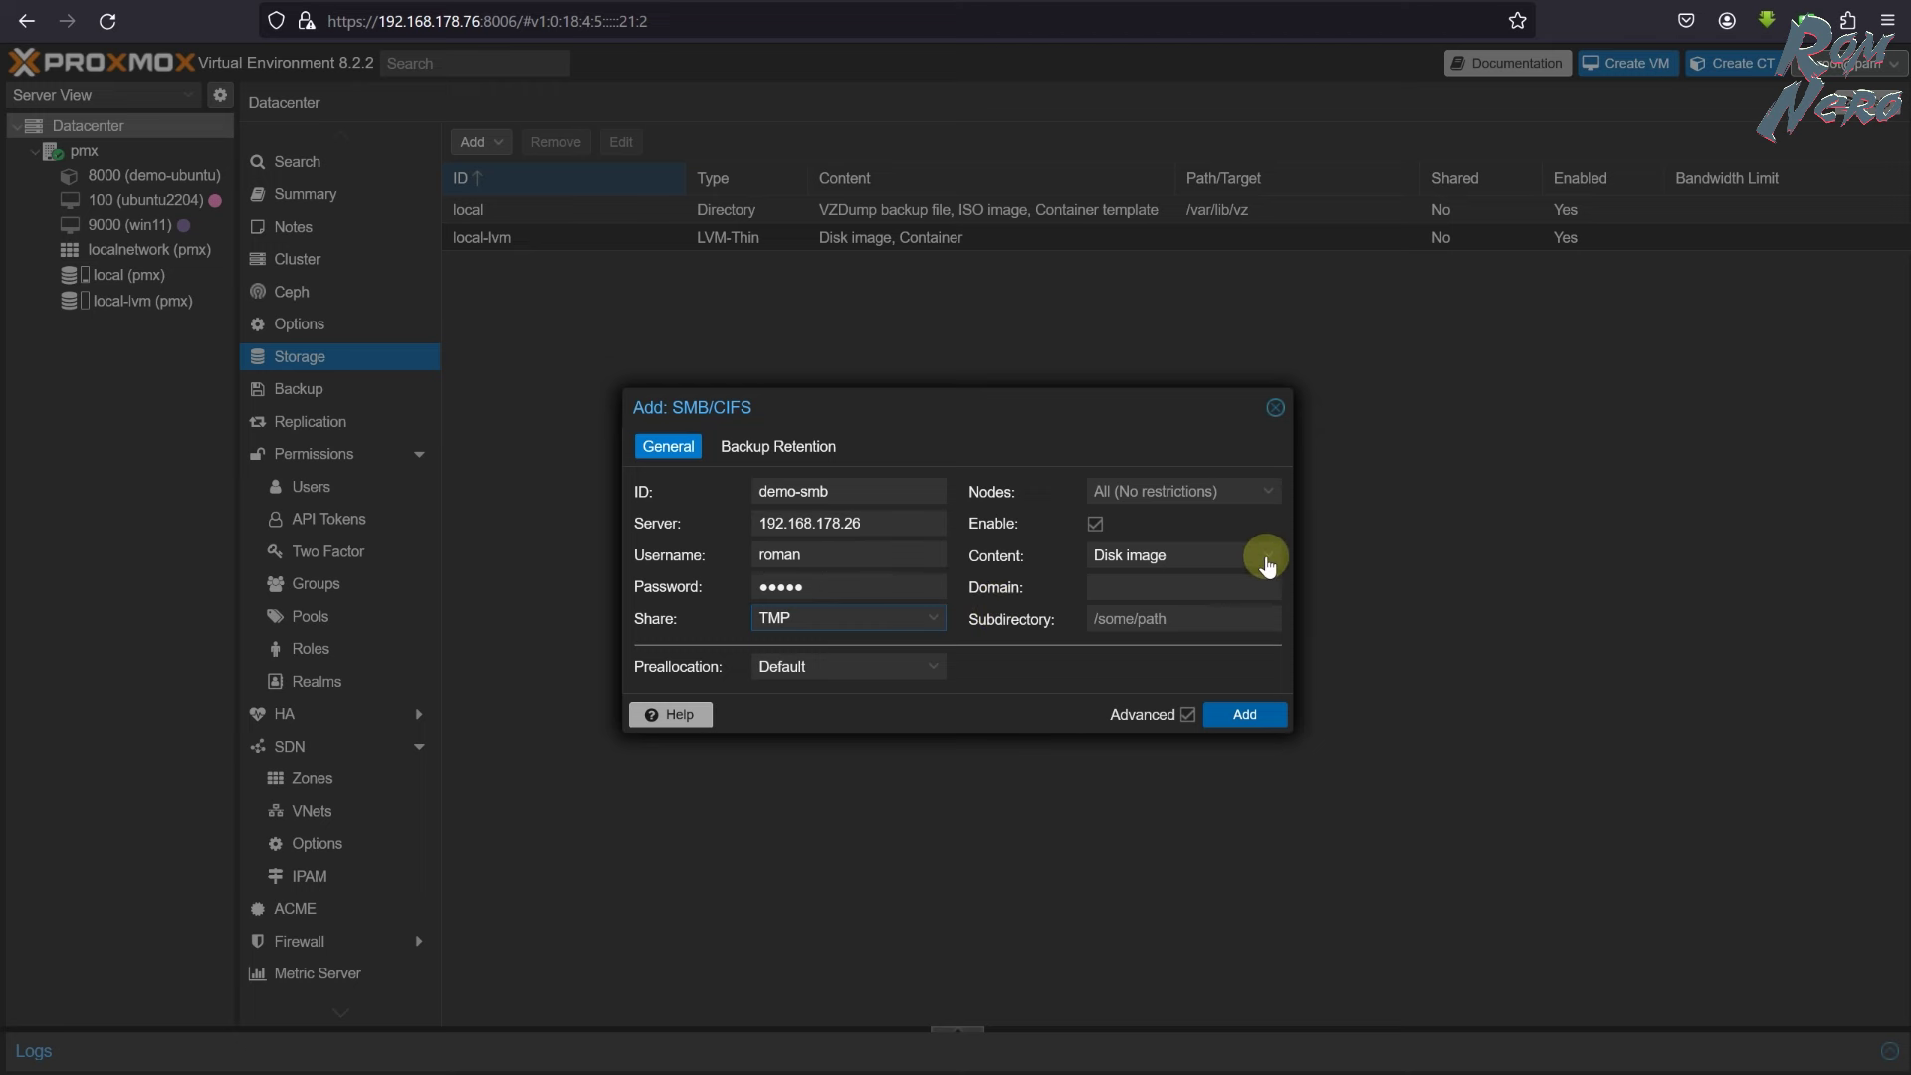
- Allow VZDump backup file content, keep all backups, and add the demo-smb storage
left_click(1267, 558)
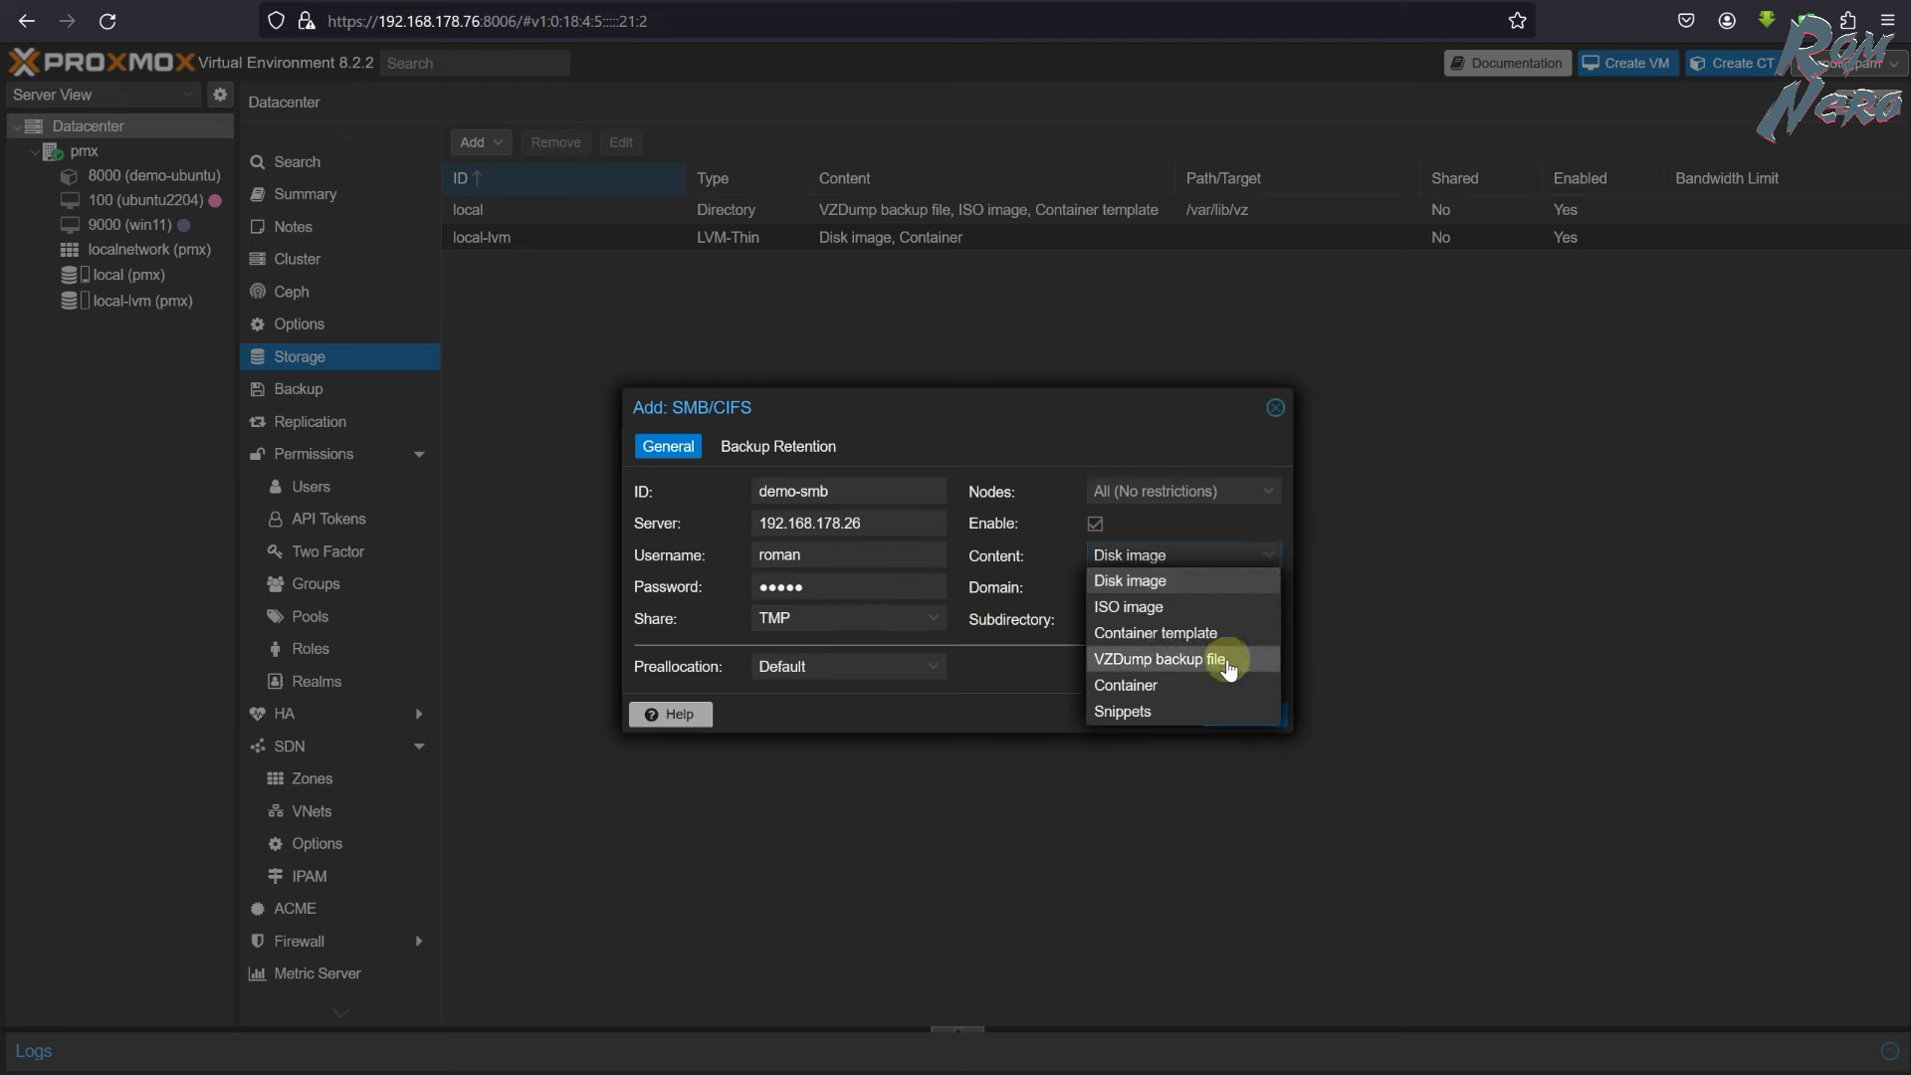
left_click(1229, 669)
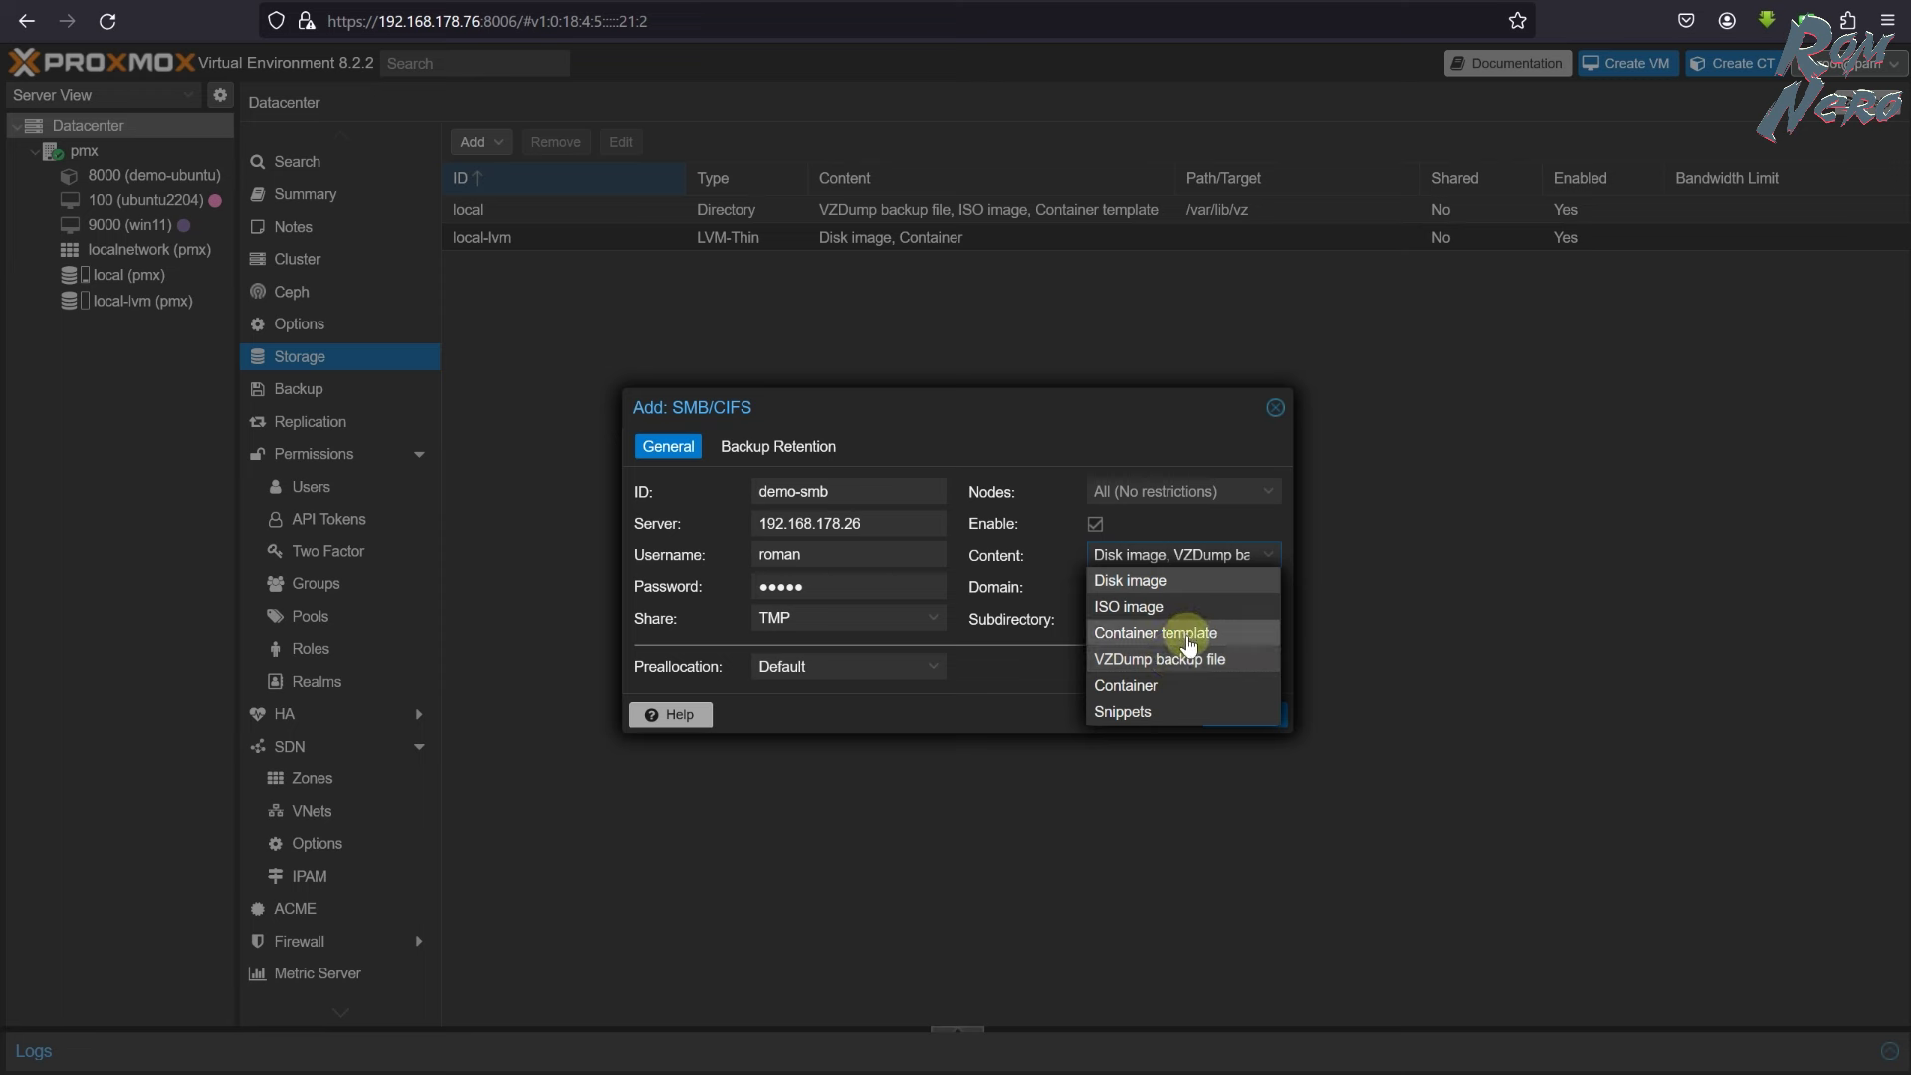
left_click(1240, 527)
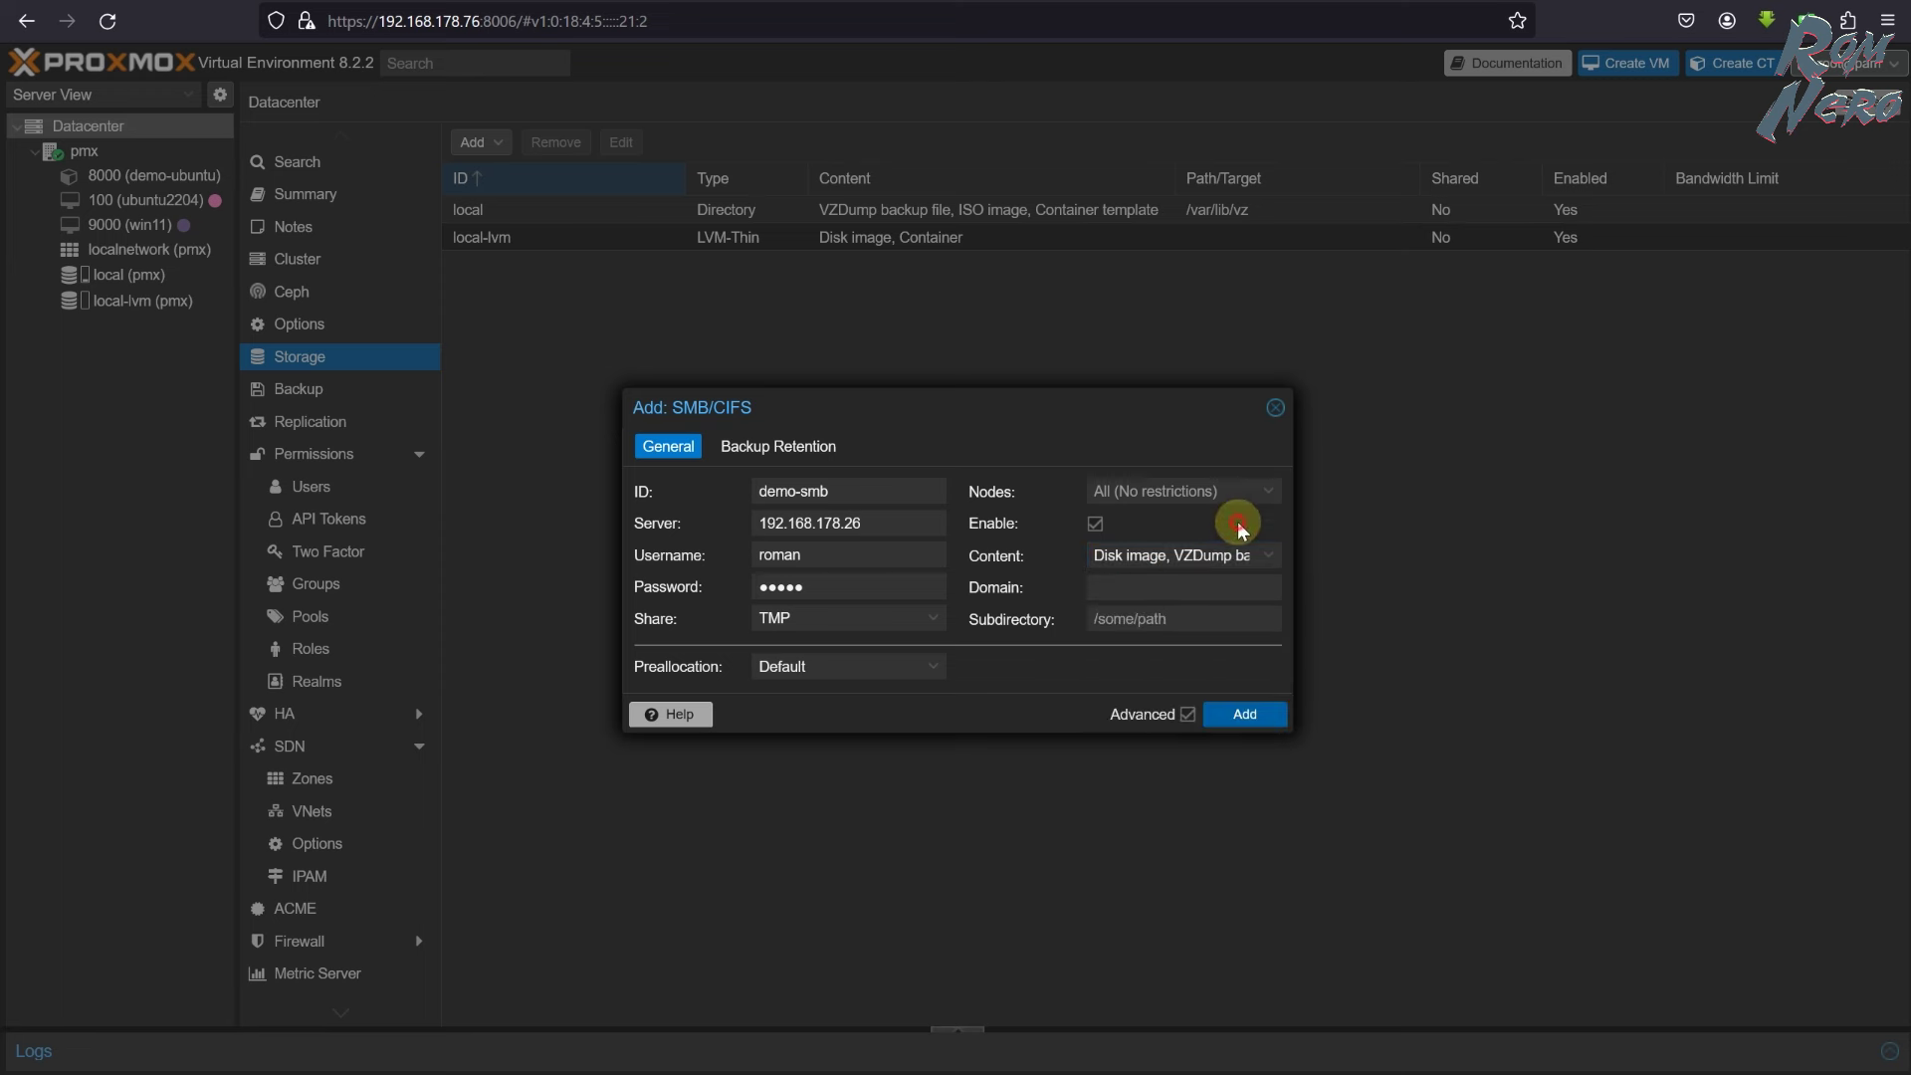
left_click(792, 447)
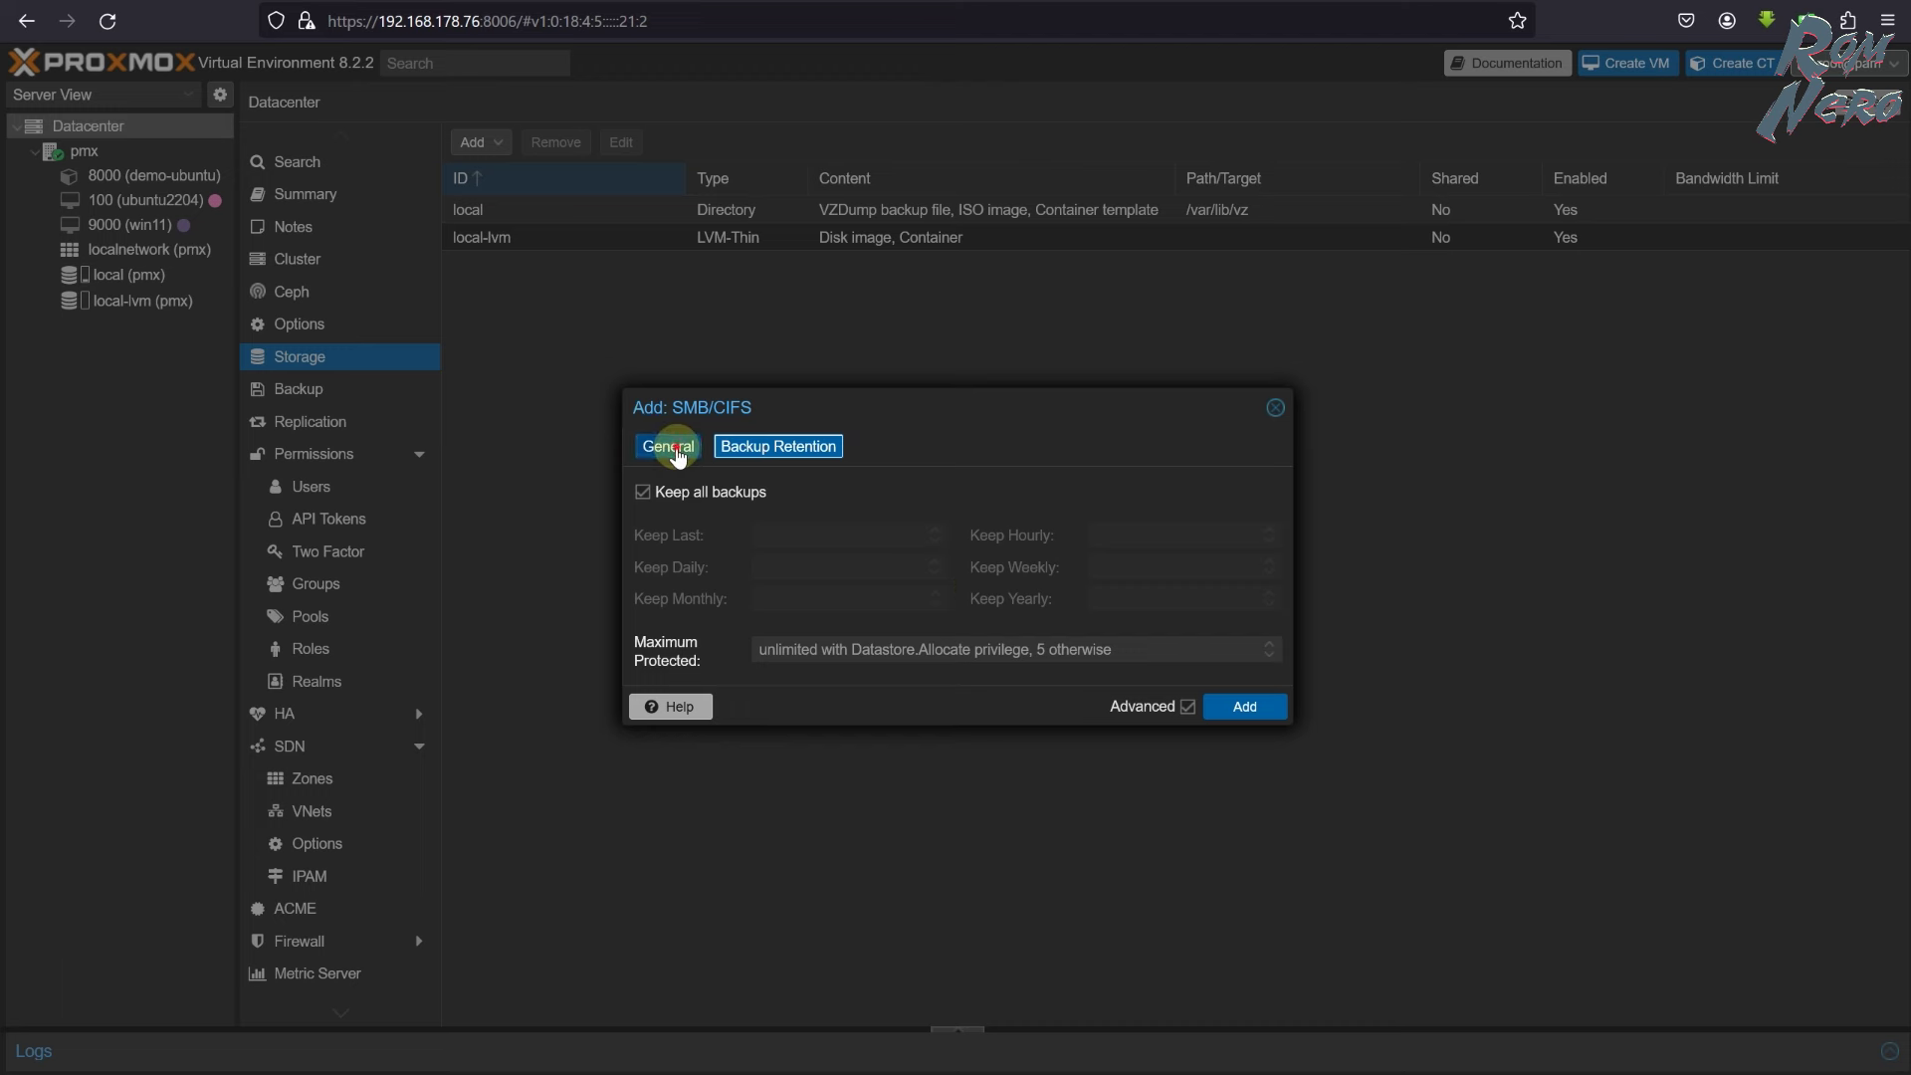
left_click(665, 446)
left_click(1256, 717)
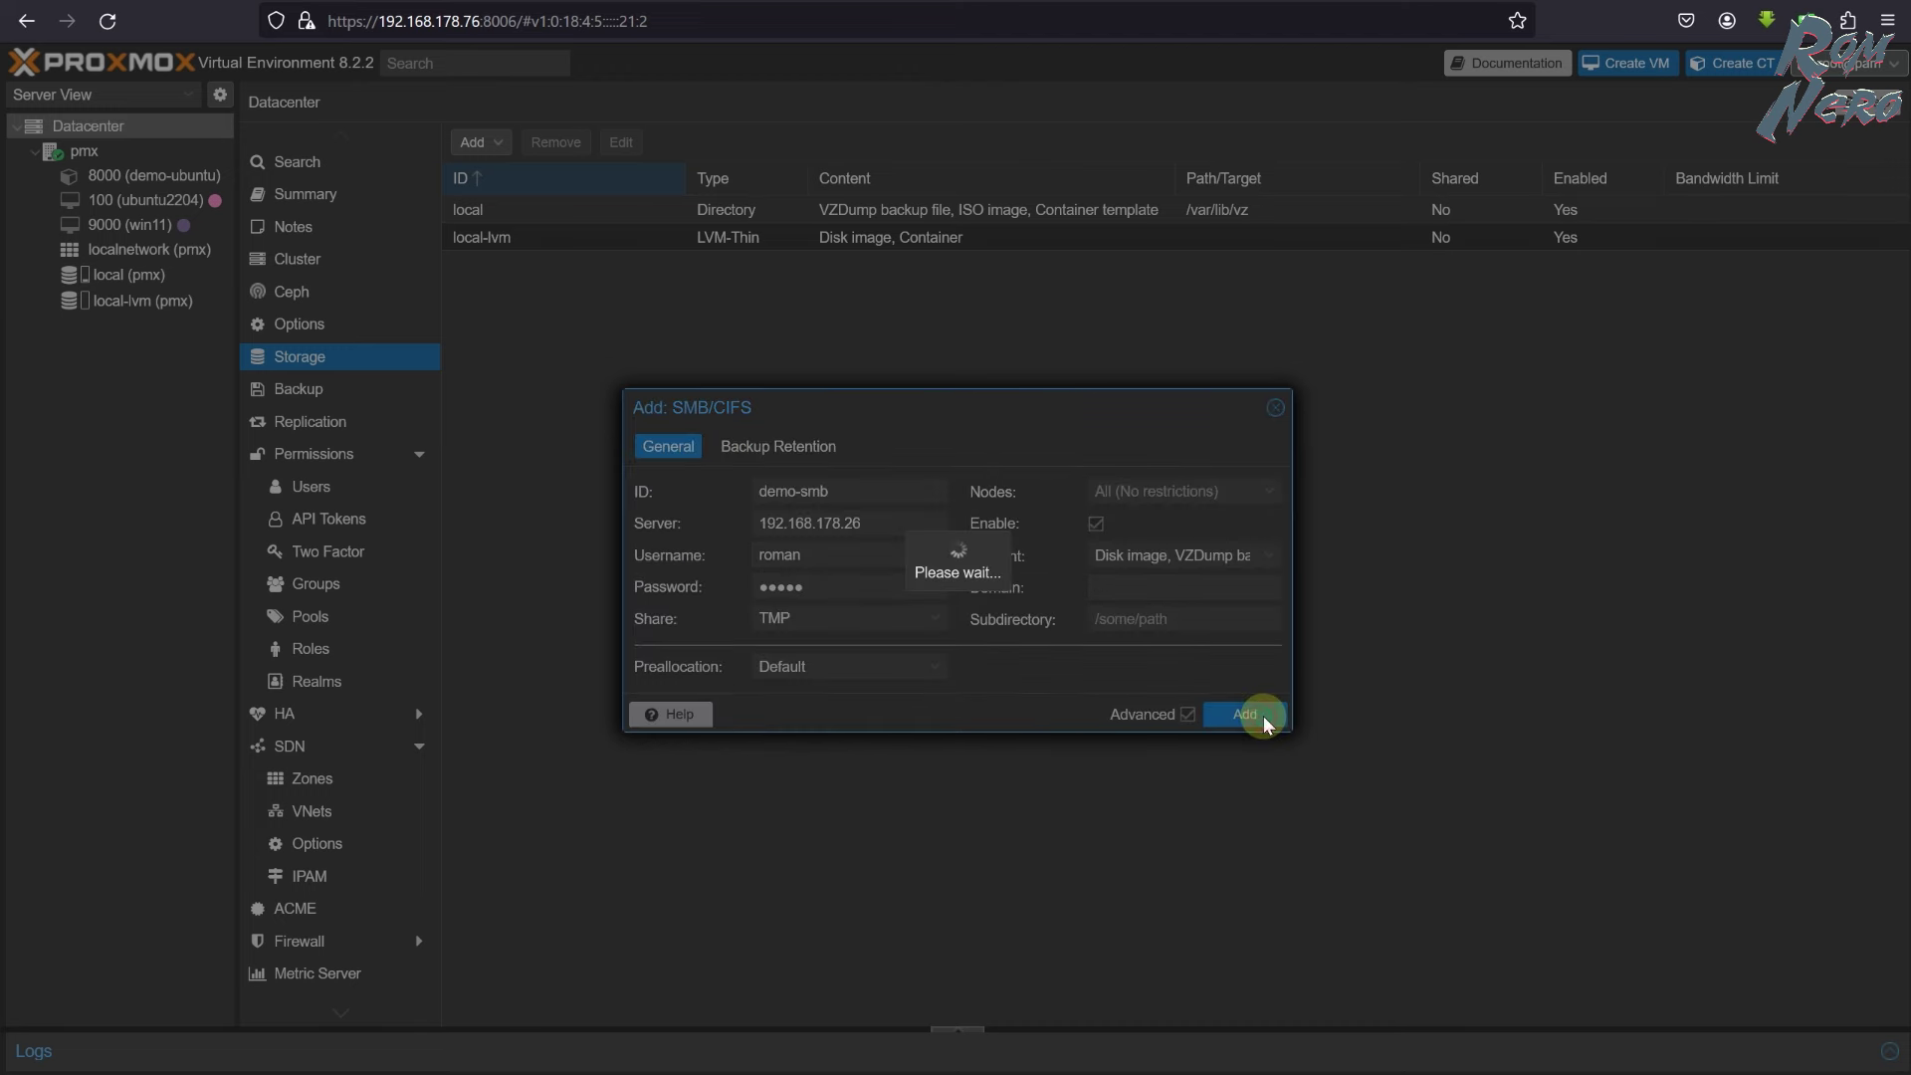
left_click(128, 147)
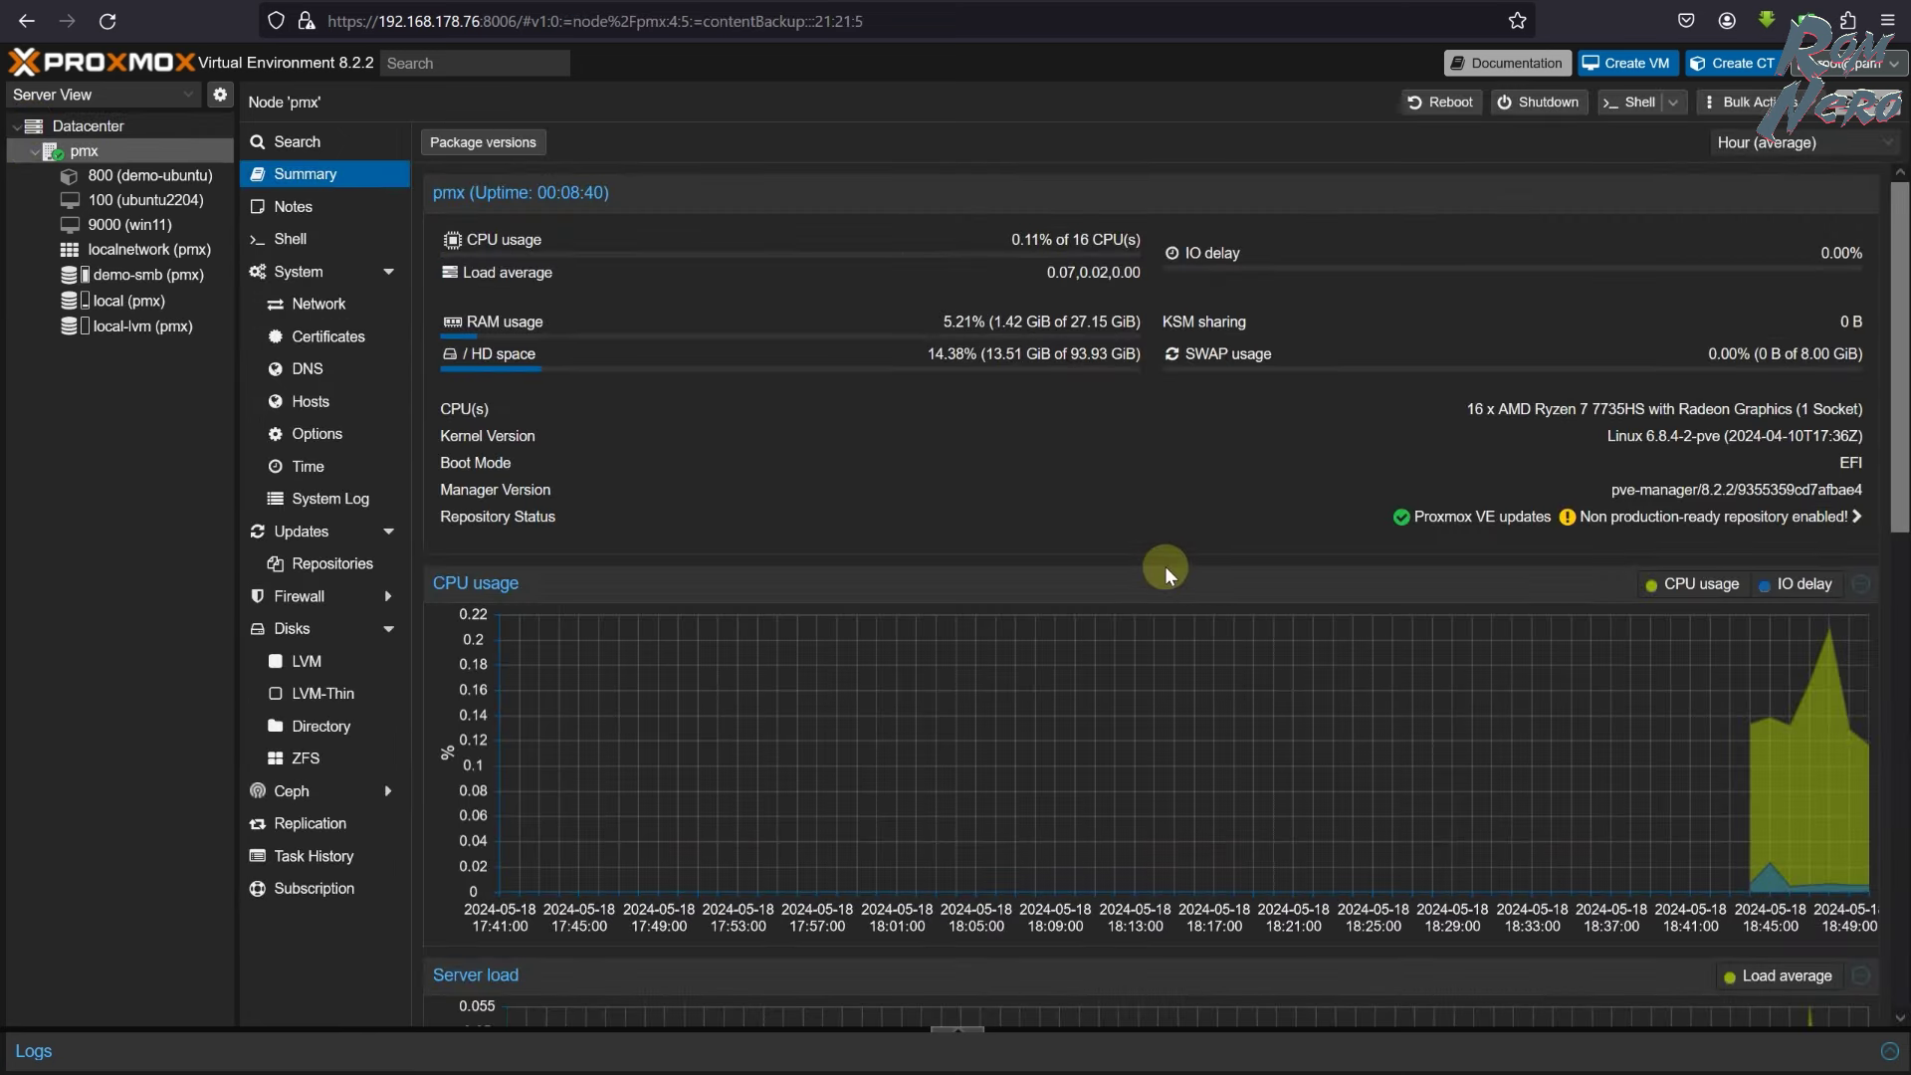
- On demo-ubuntu's Backup page, check Backup now's storage list, then cancel the dialog
left_click(152, 186)
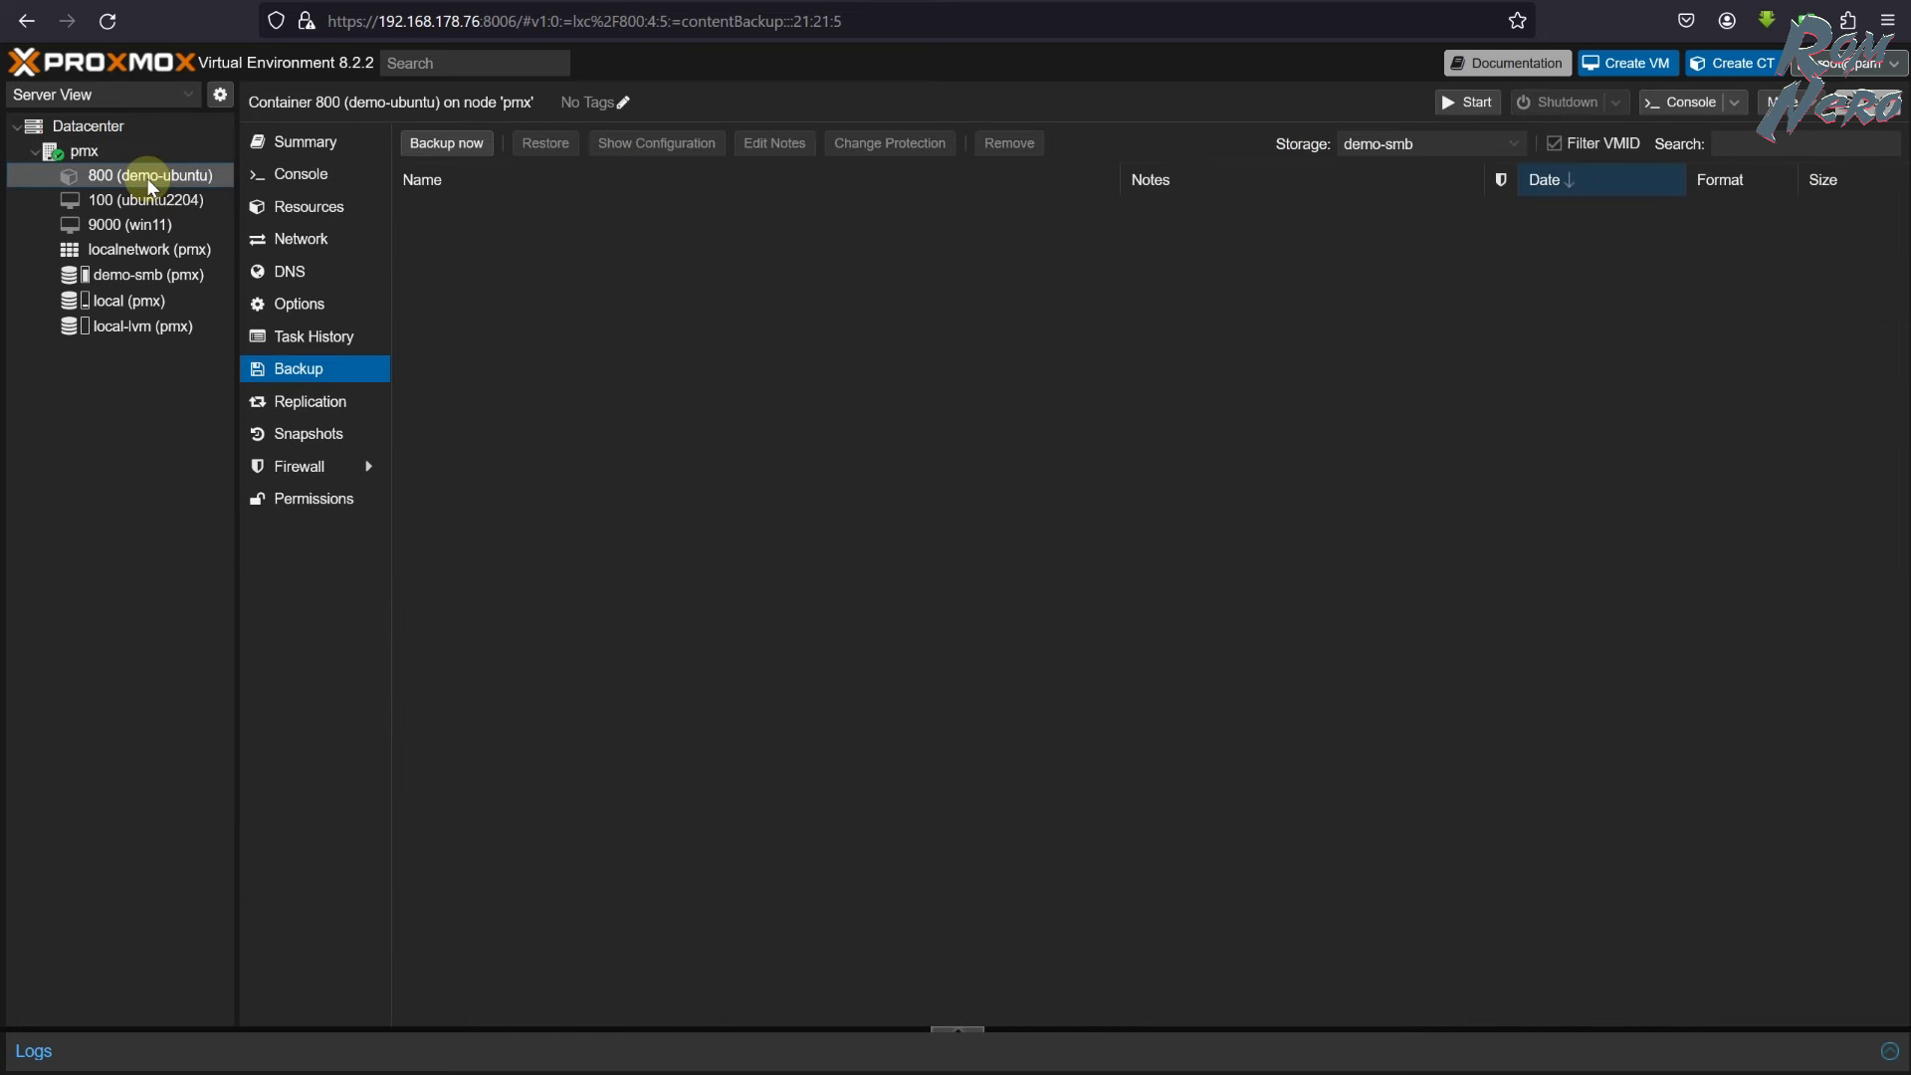
left_click(311, 372)
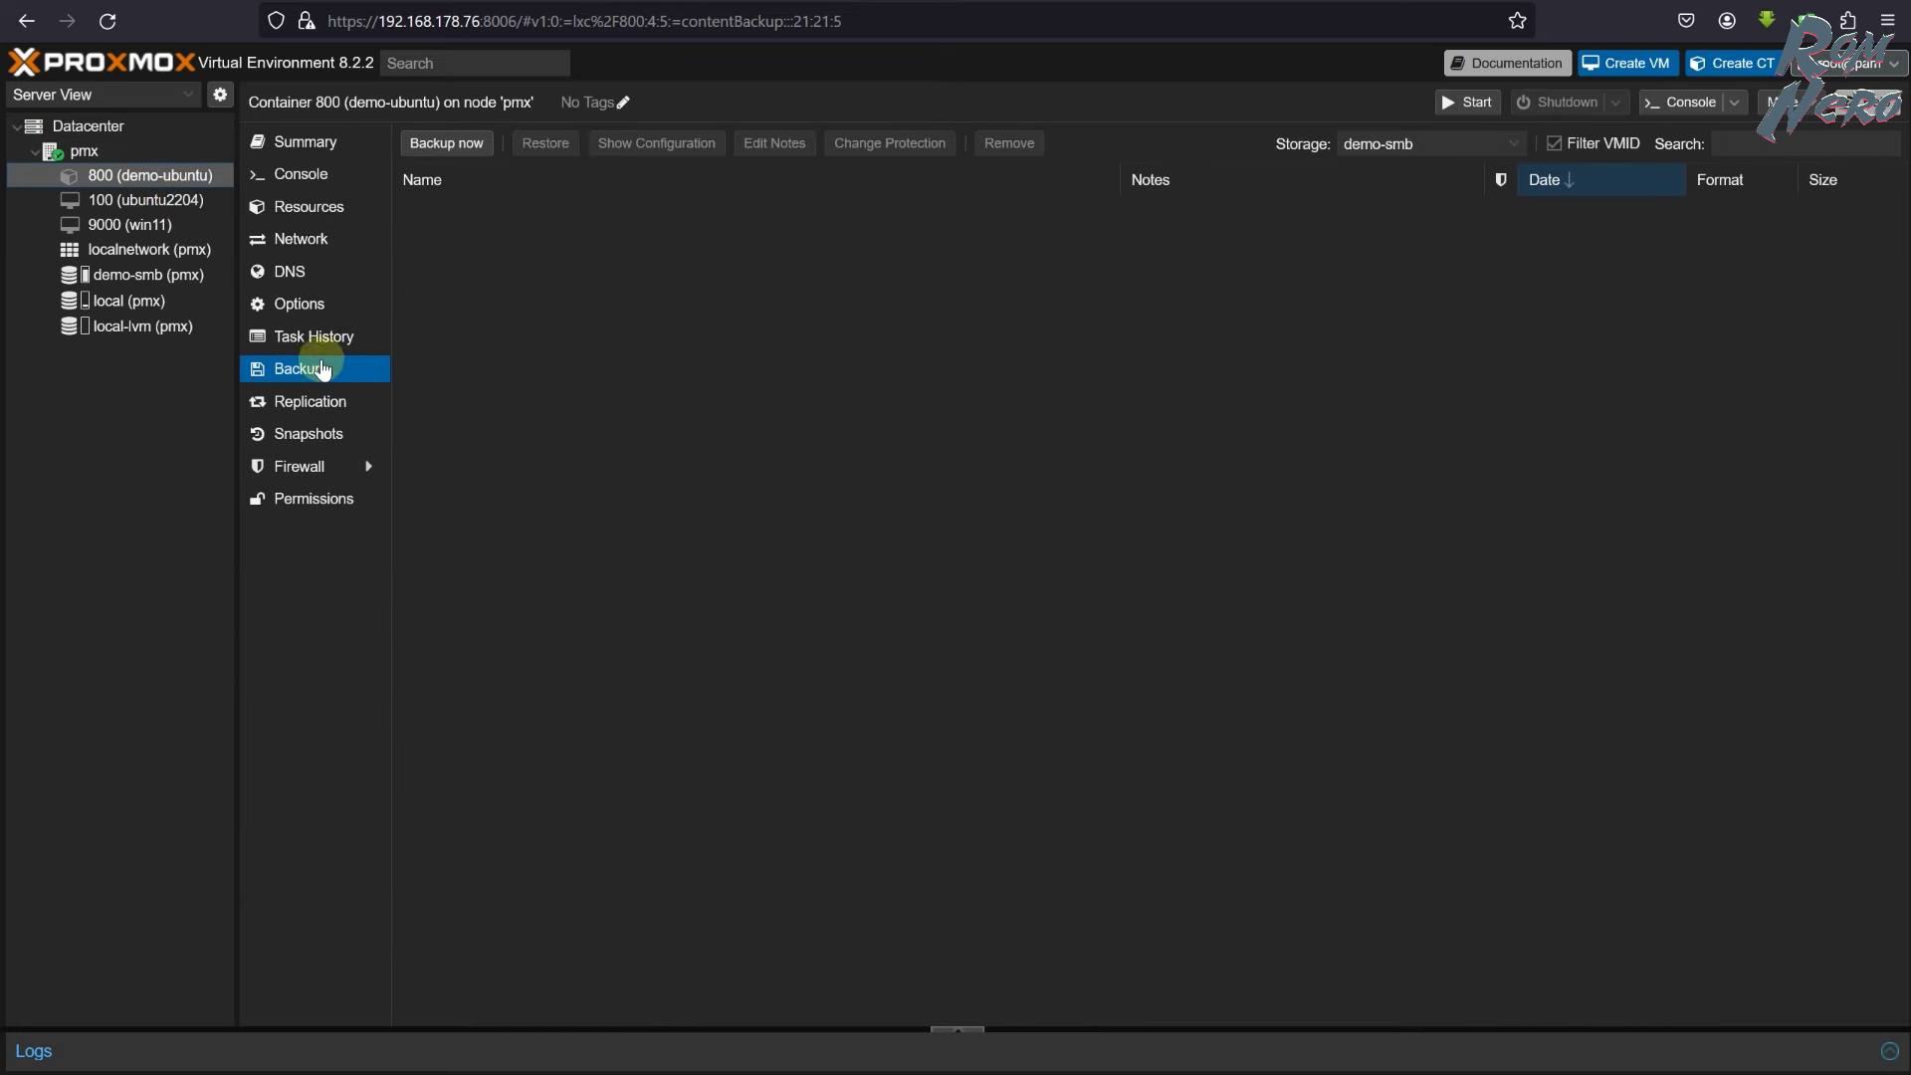
left_click(450, 144)
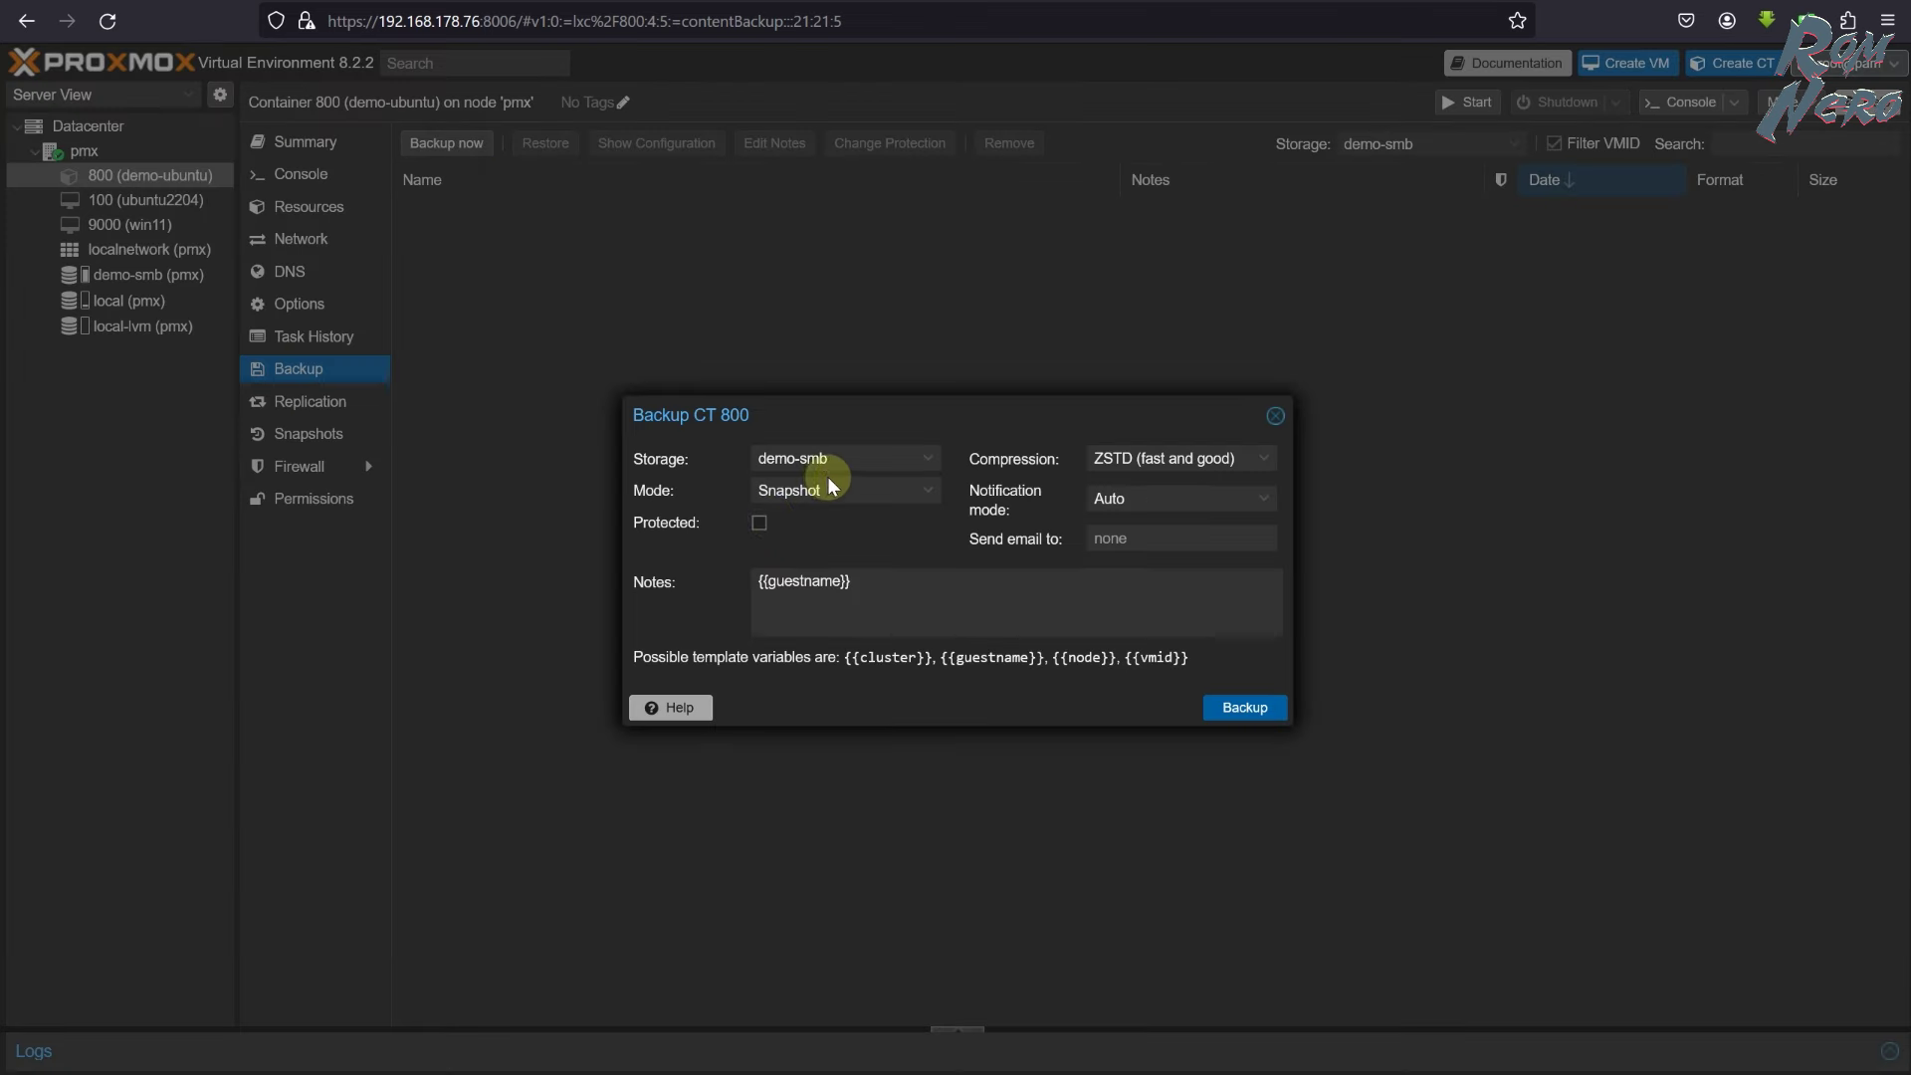
left_click(925, 461)
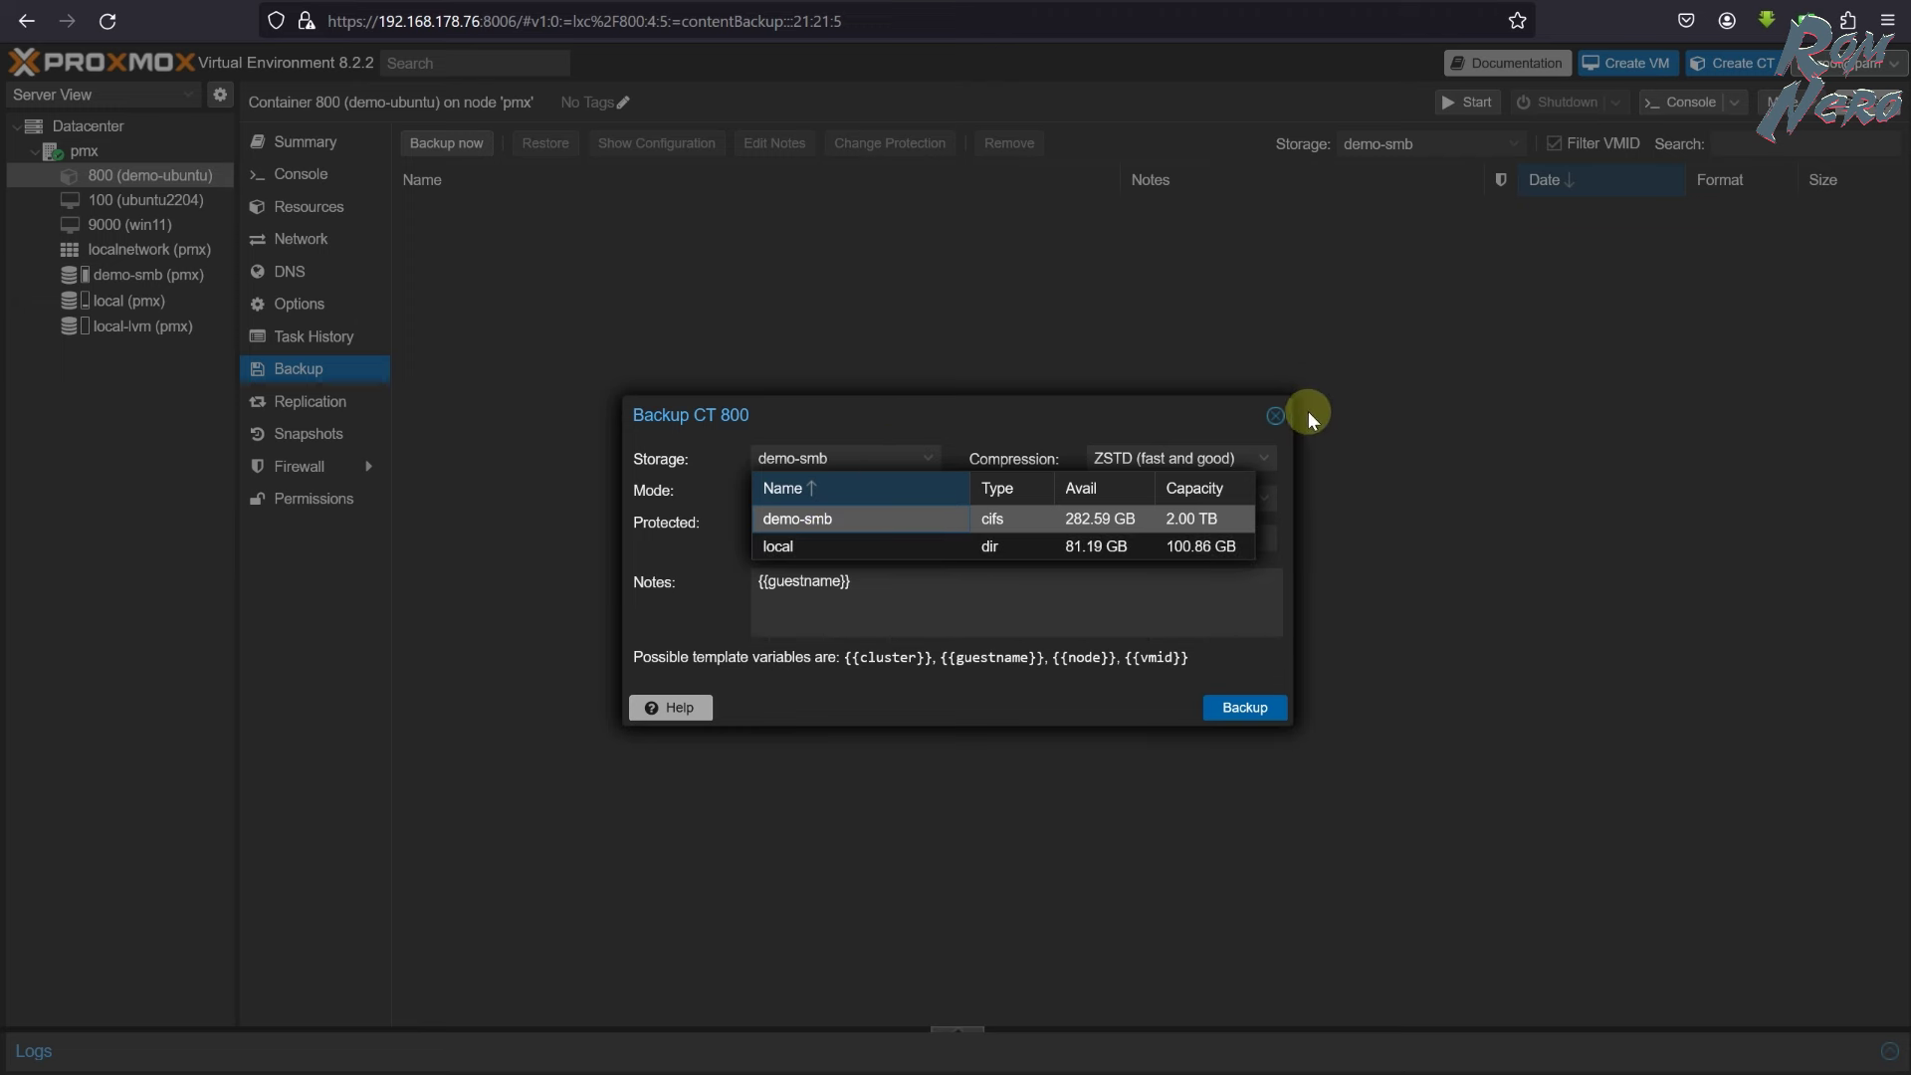
left_click(1279, 416)
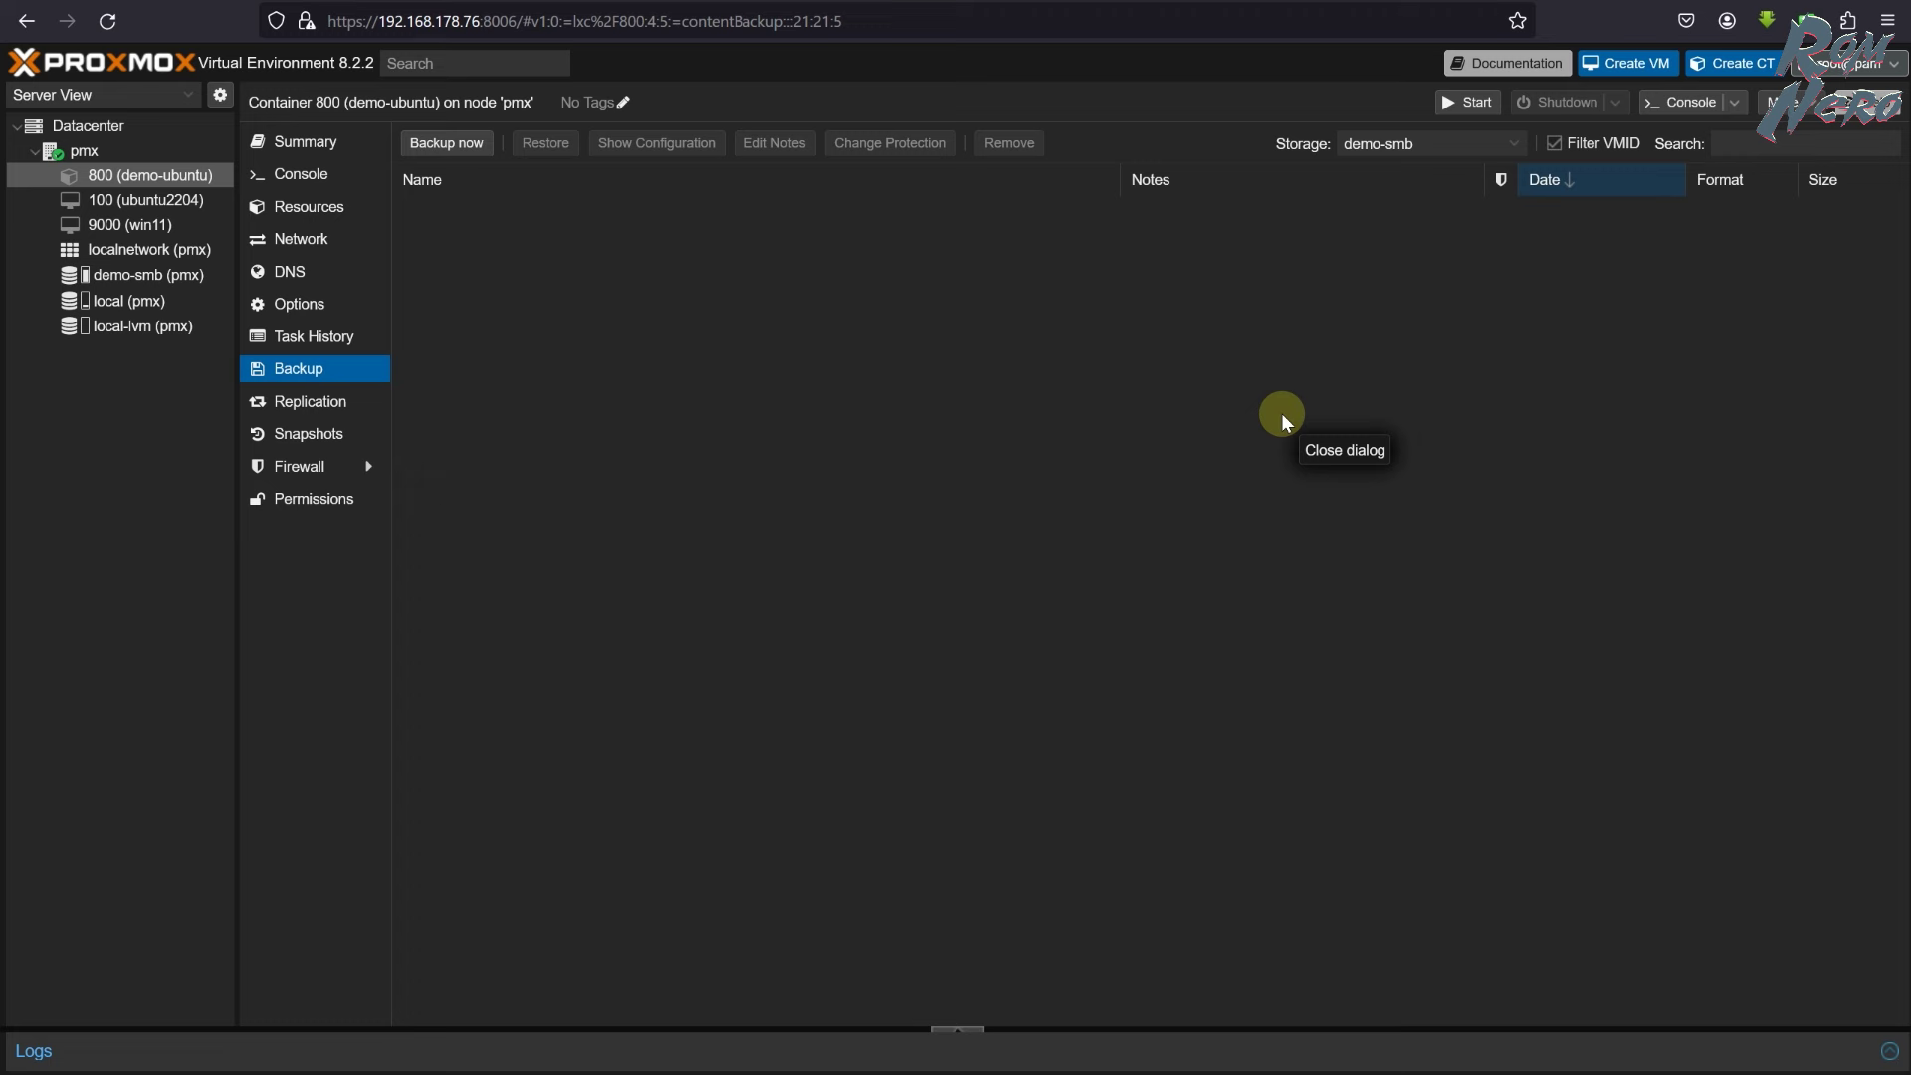
left_click(102, 131)
- Start a new backup job on all nodes to storage demo-smb, scheduled daily at 21:00
left_click(343, 388)
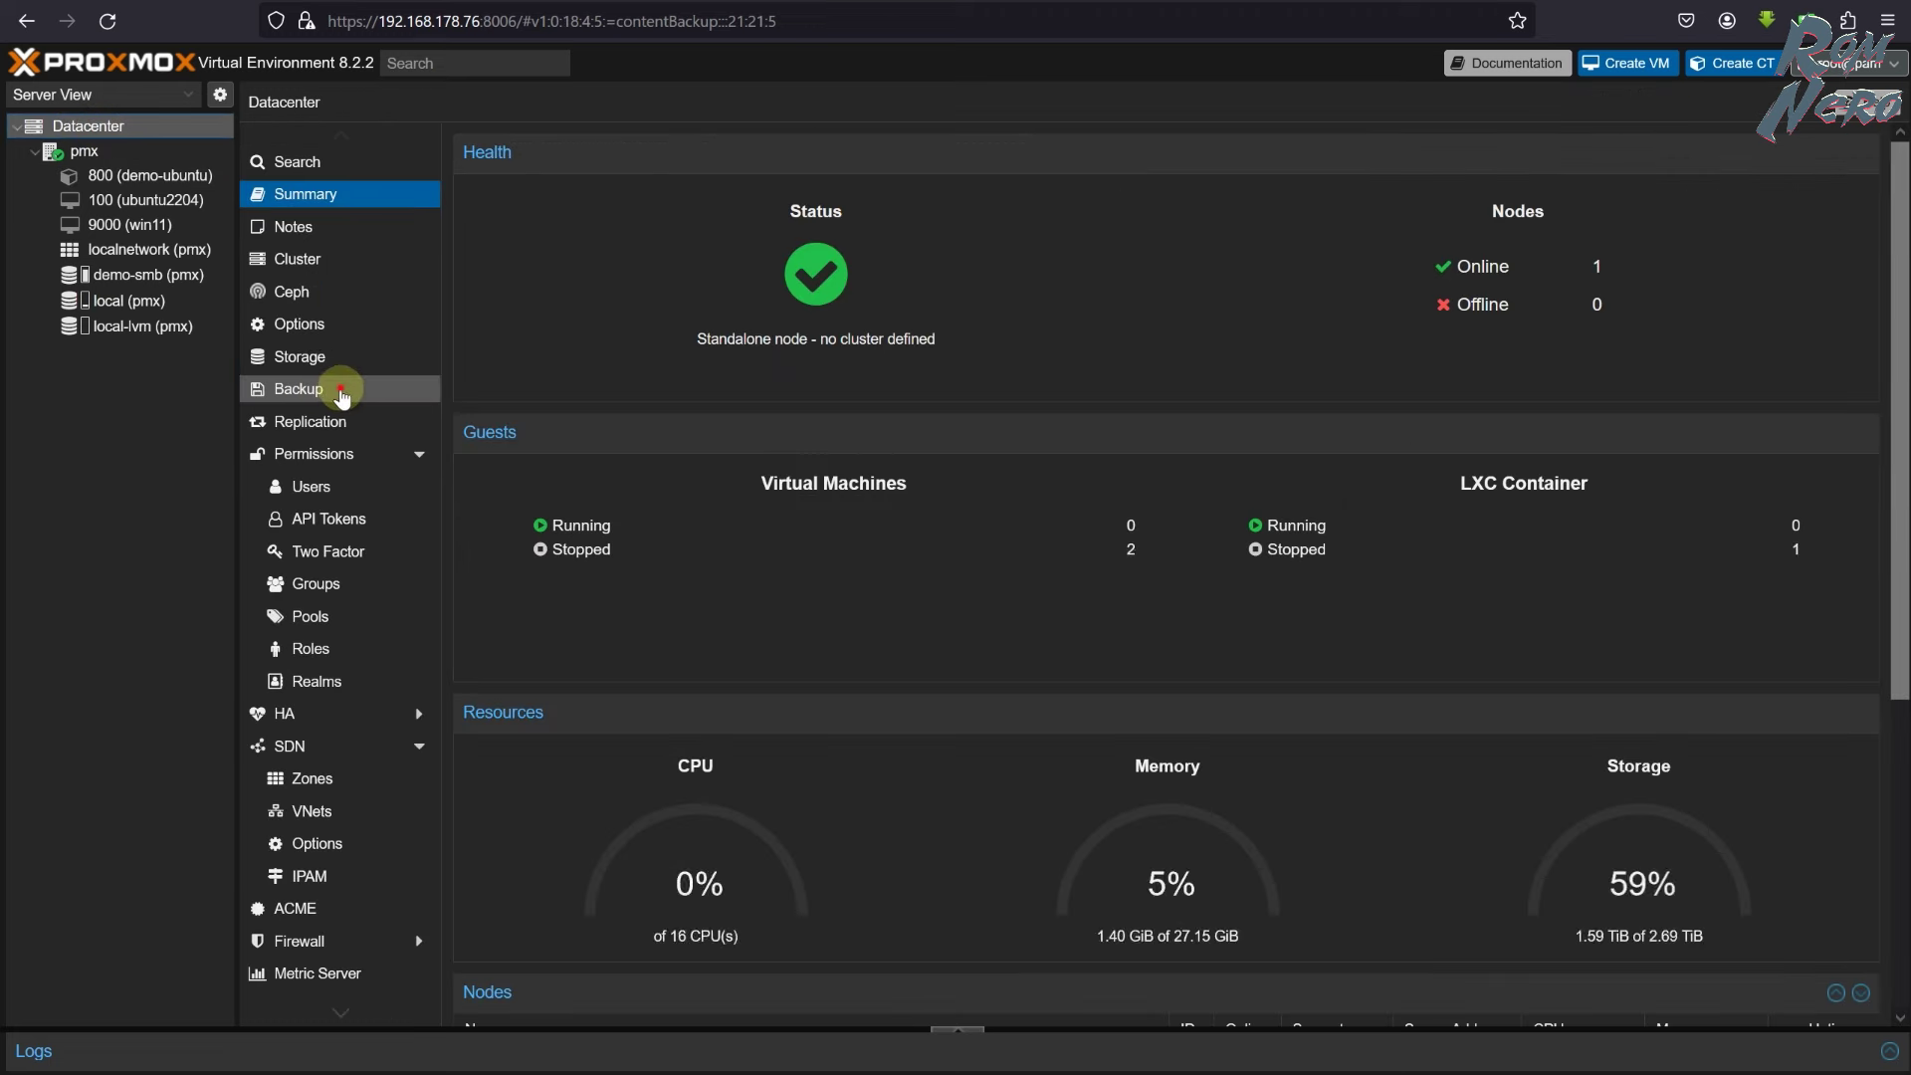
left_click(476, 142)
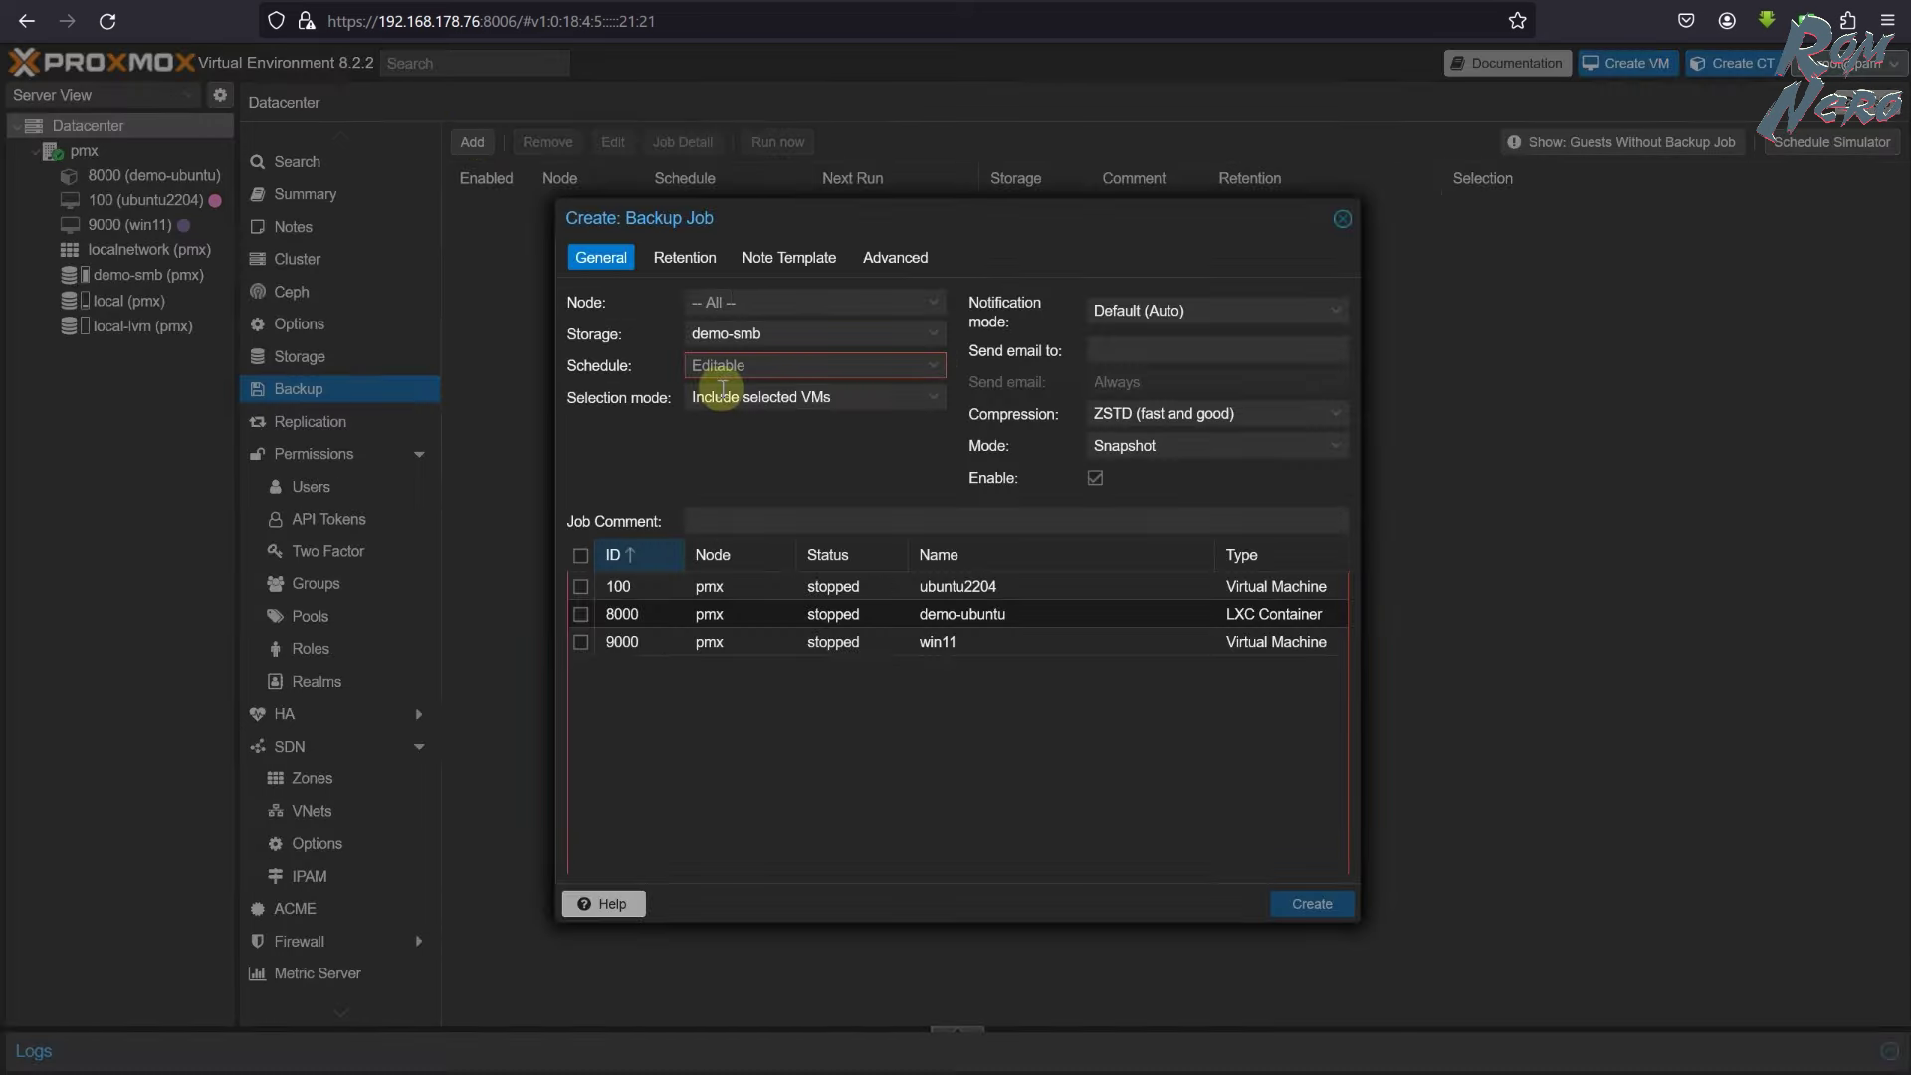
left_click(924, 312)
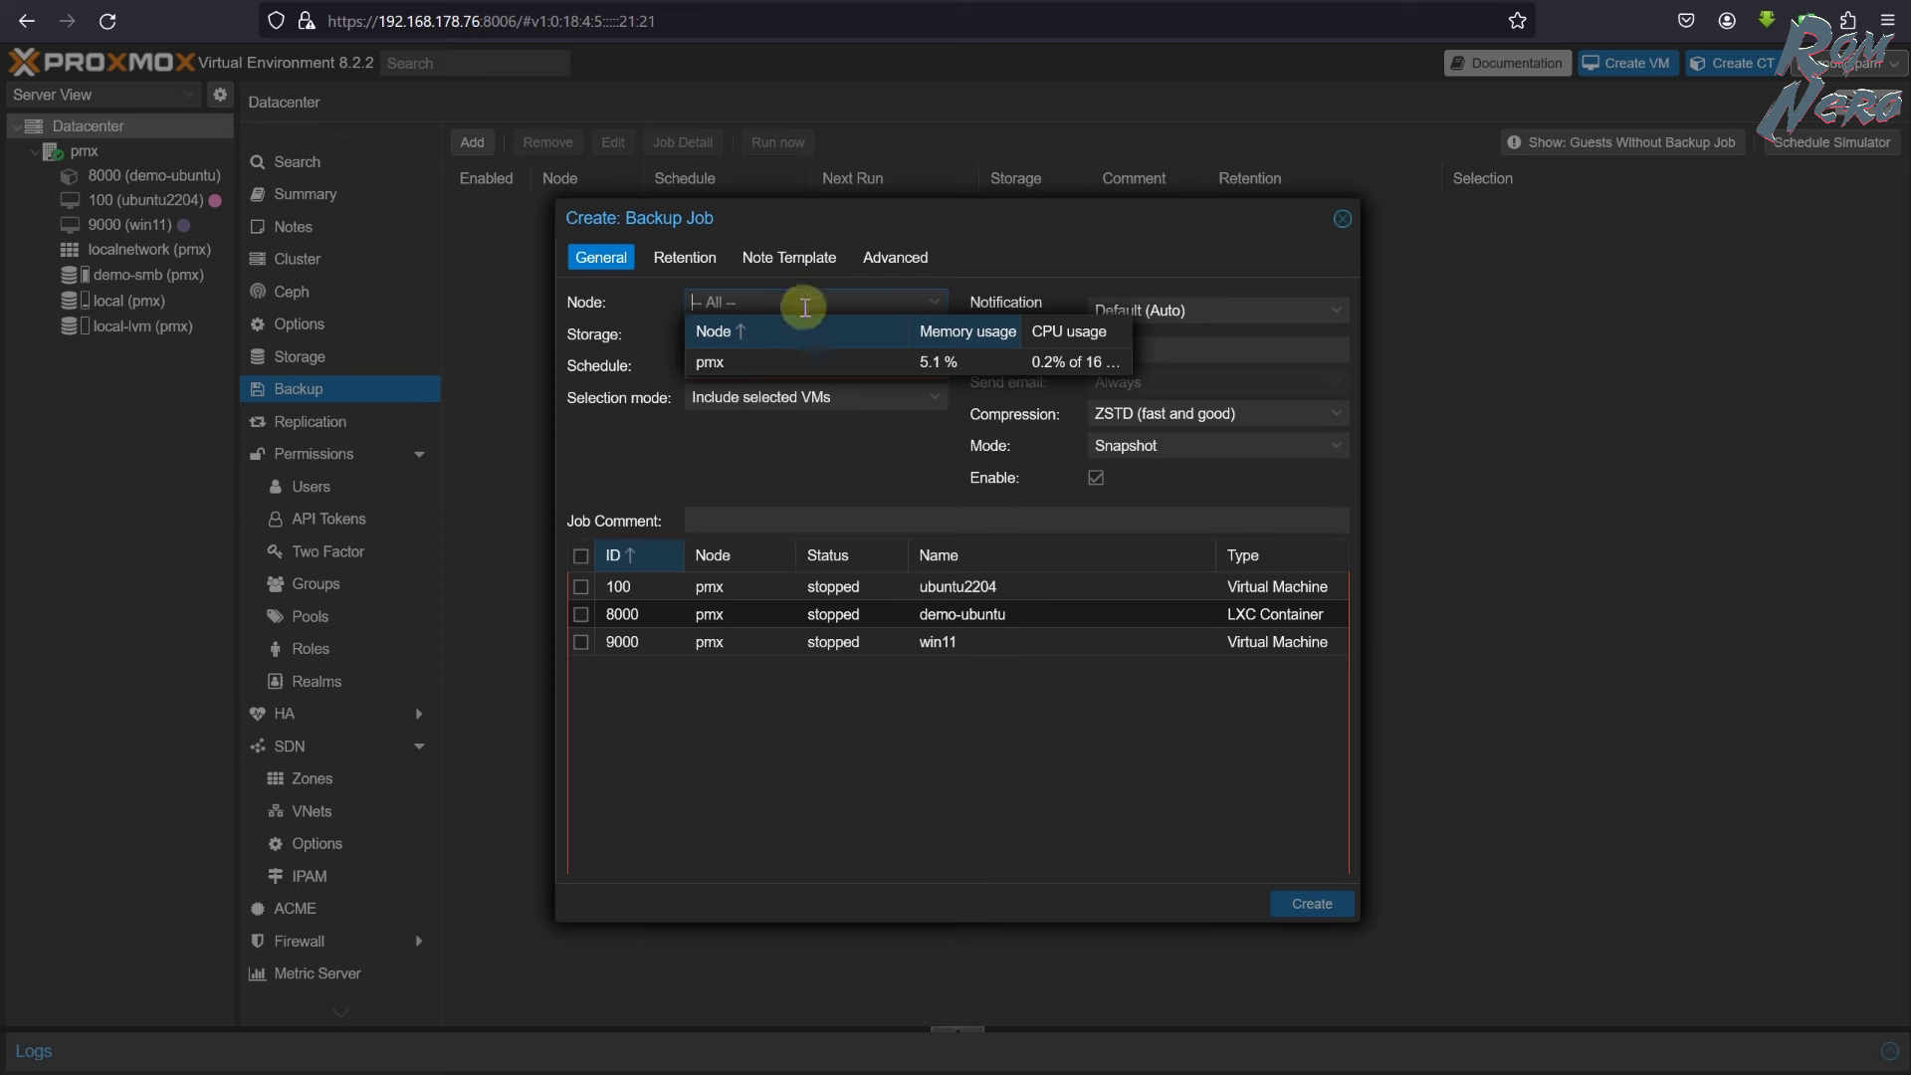
left_click(816, 463)
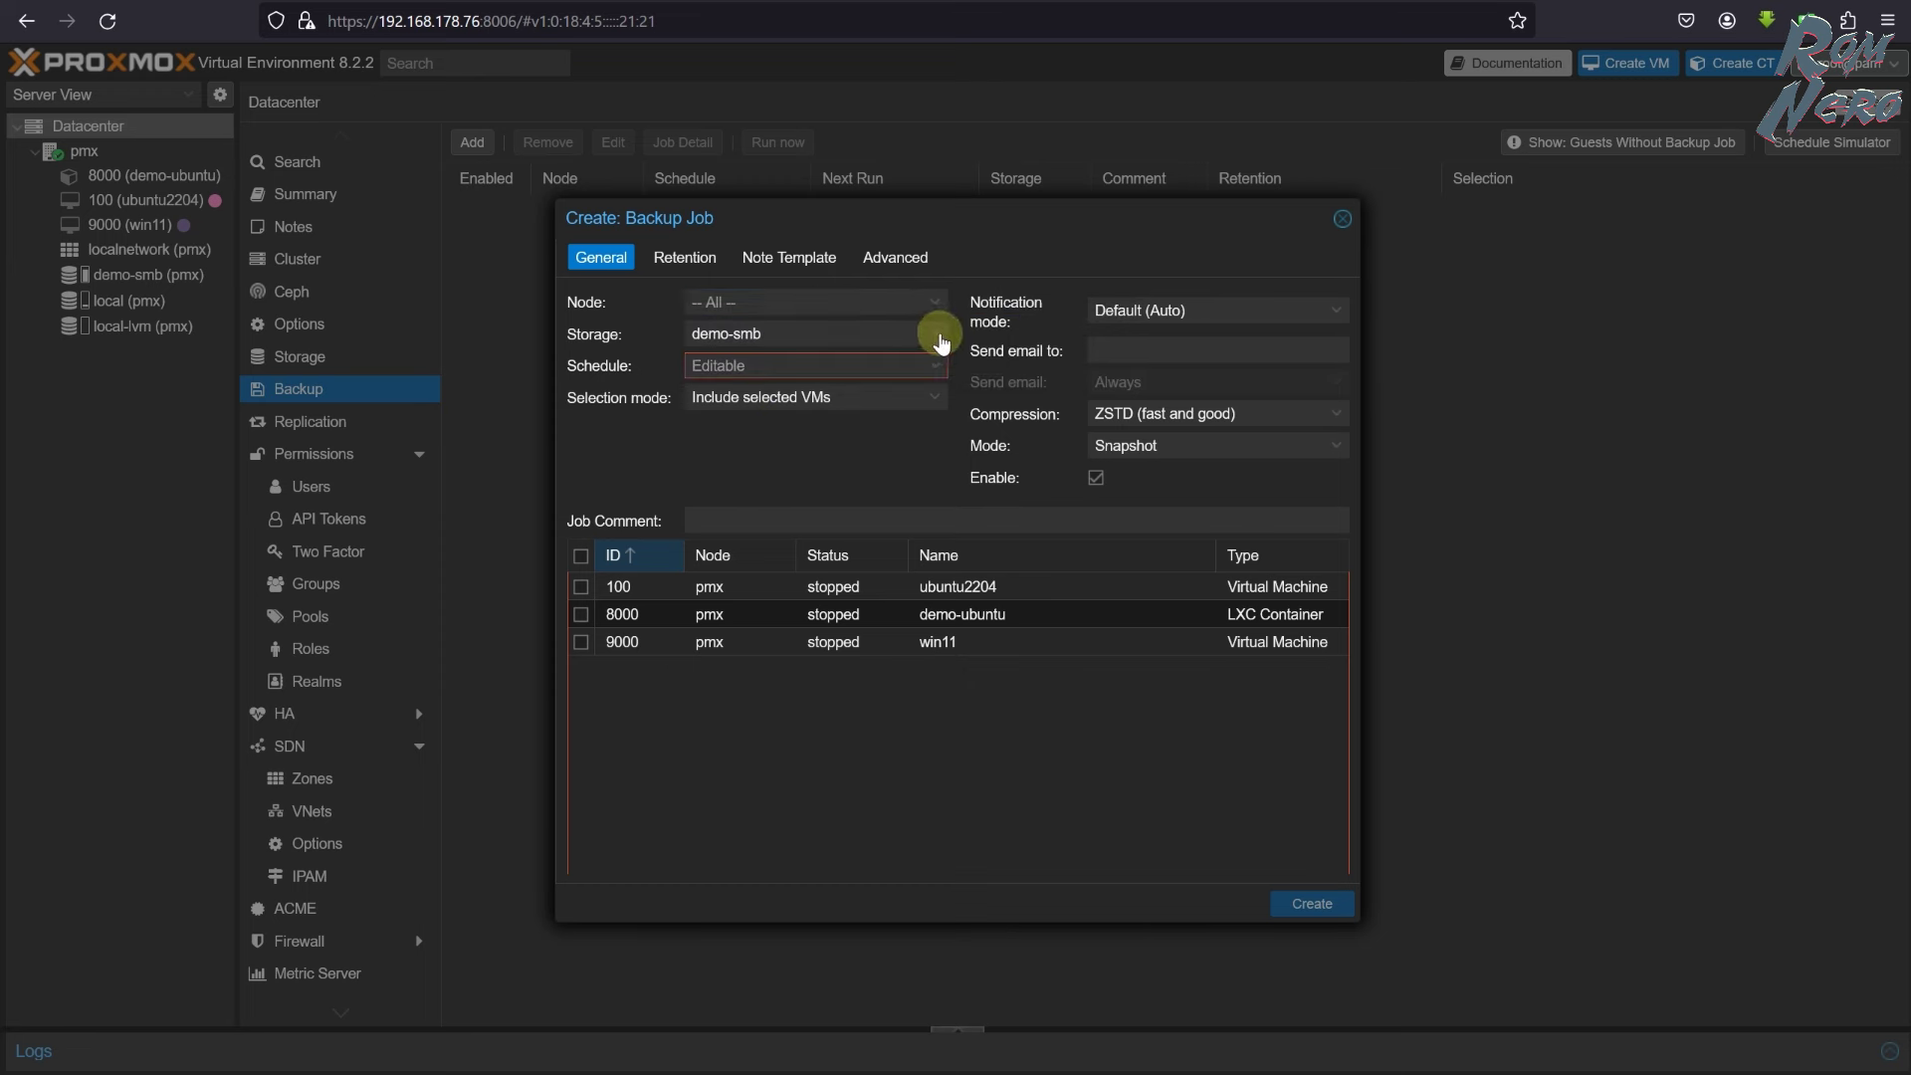
left_click(935, 335)
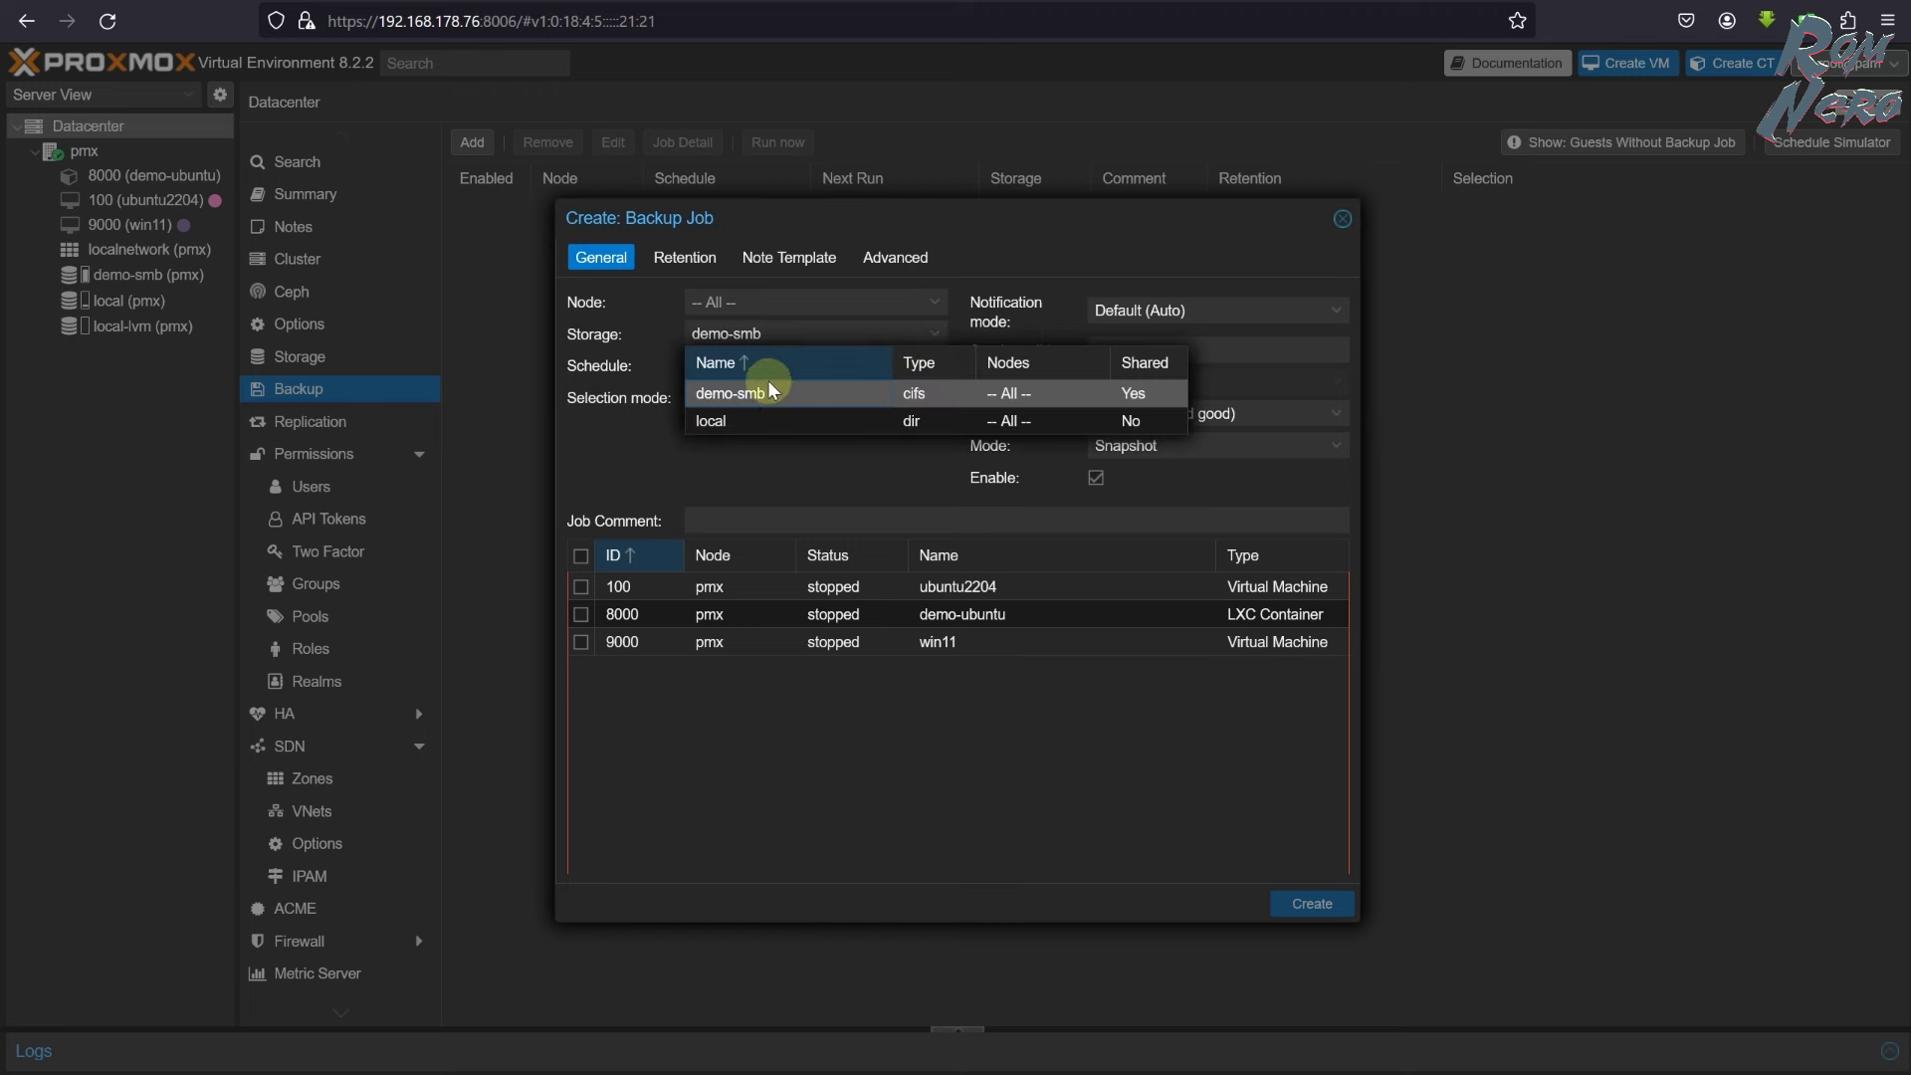
left_click(780, 396)
left_click(935, 368)
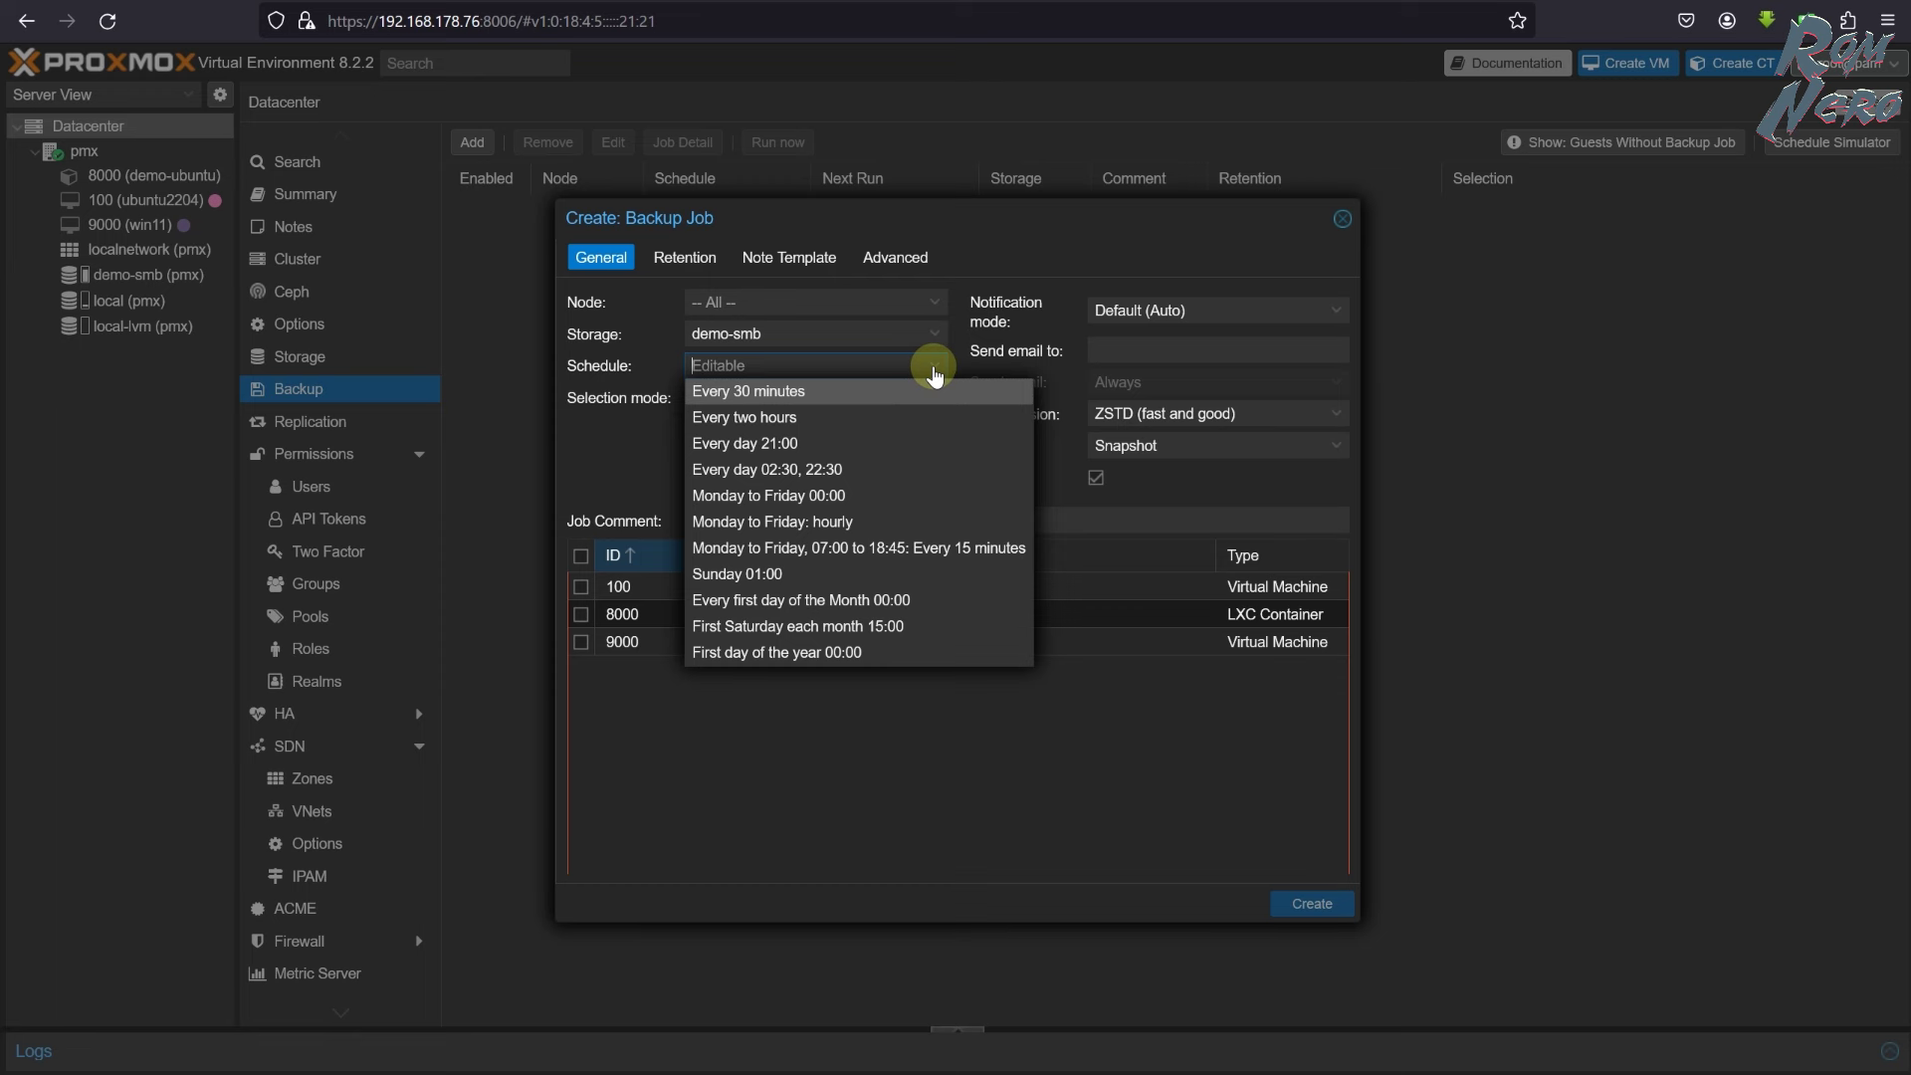
left_click(842, 444)
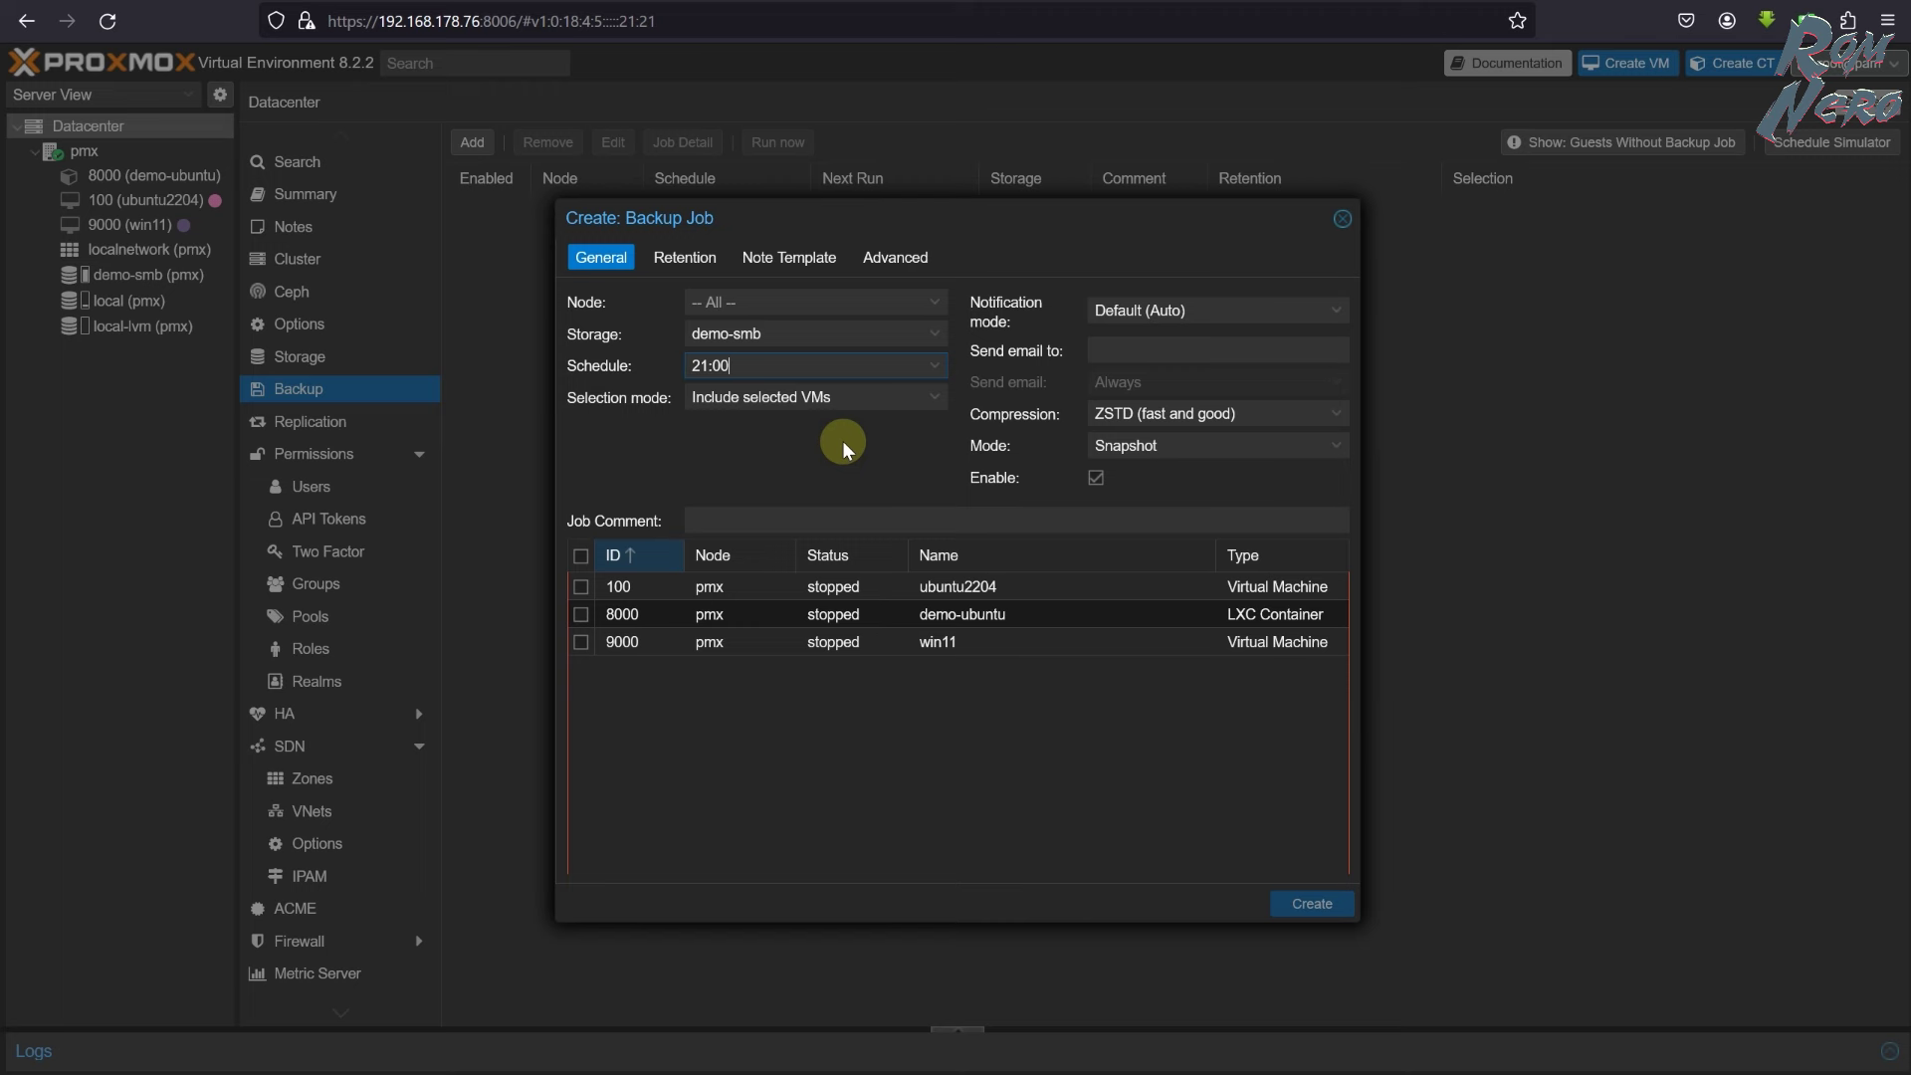
- Include selected guests 100 and 8000 in snapshot mode and create the job
left_click(934, 398)
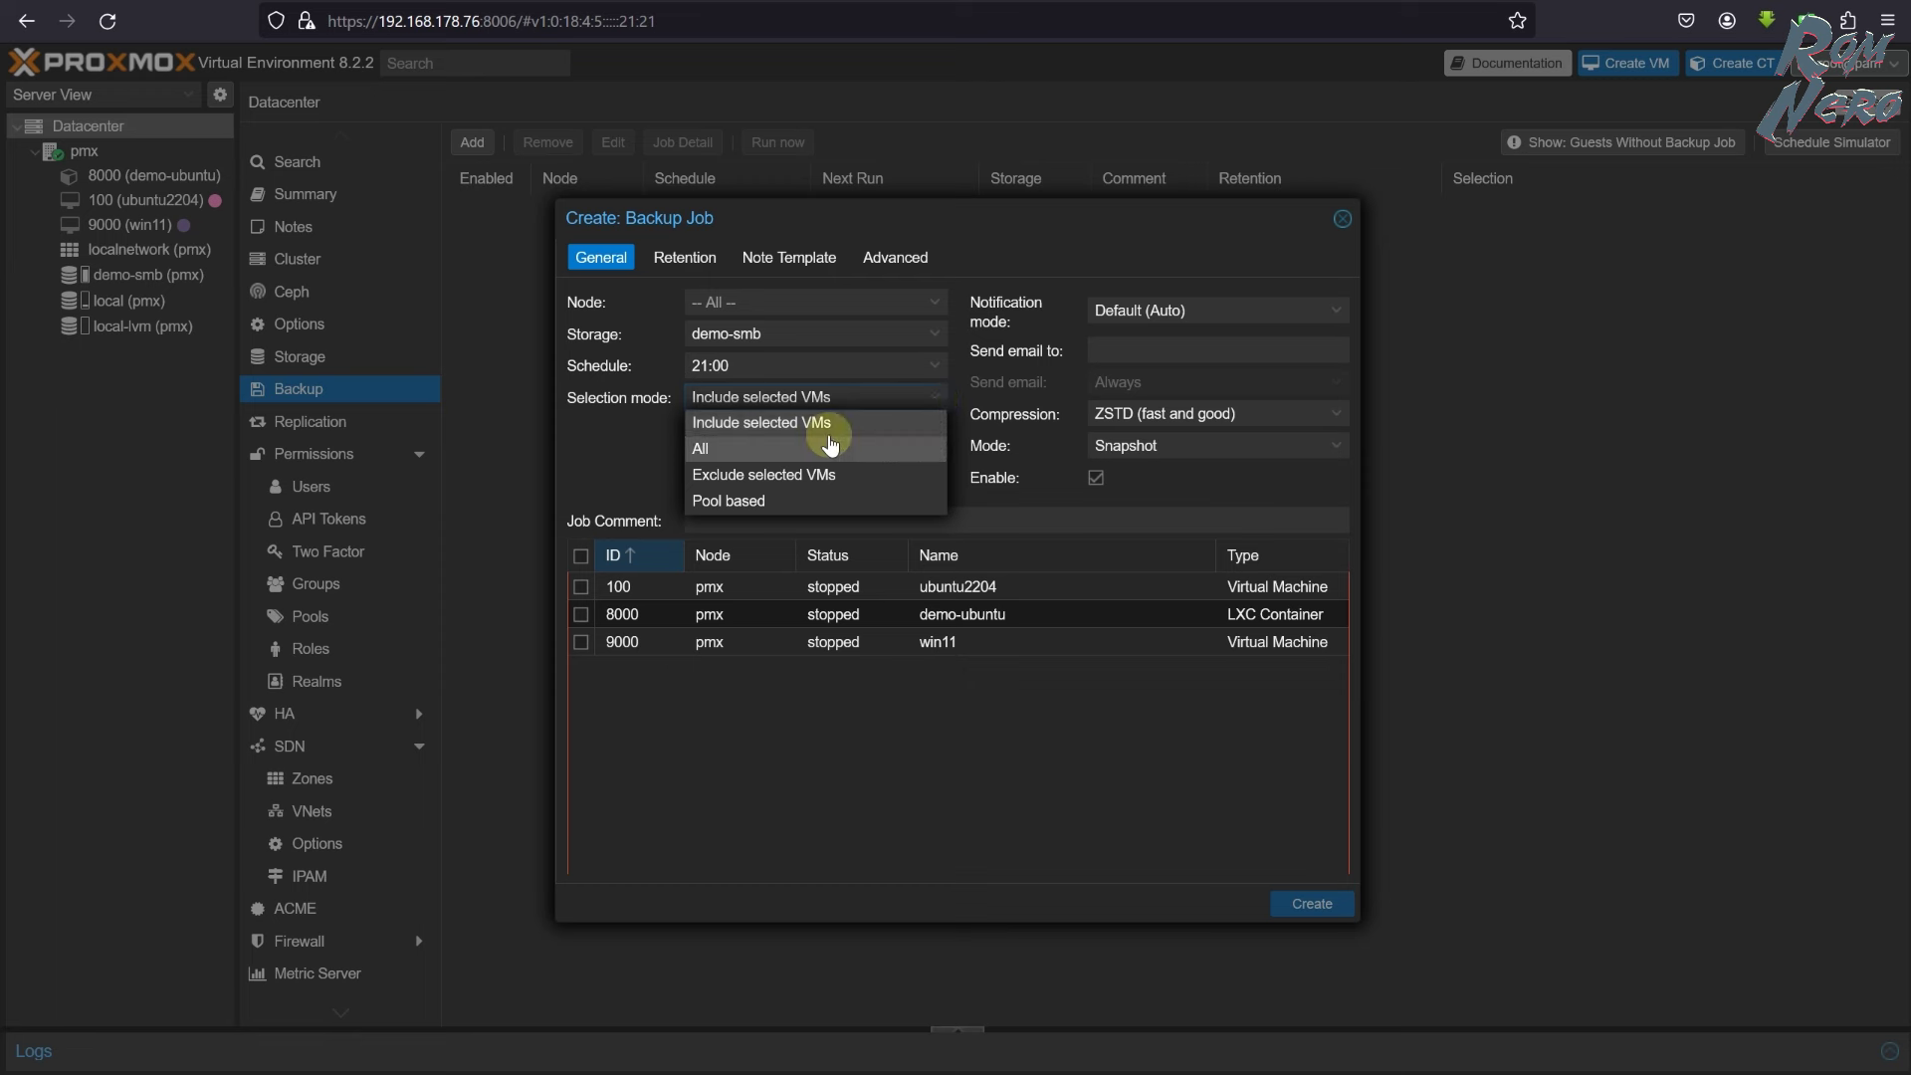
left_click(772, 428)
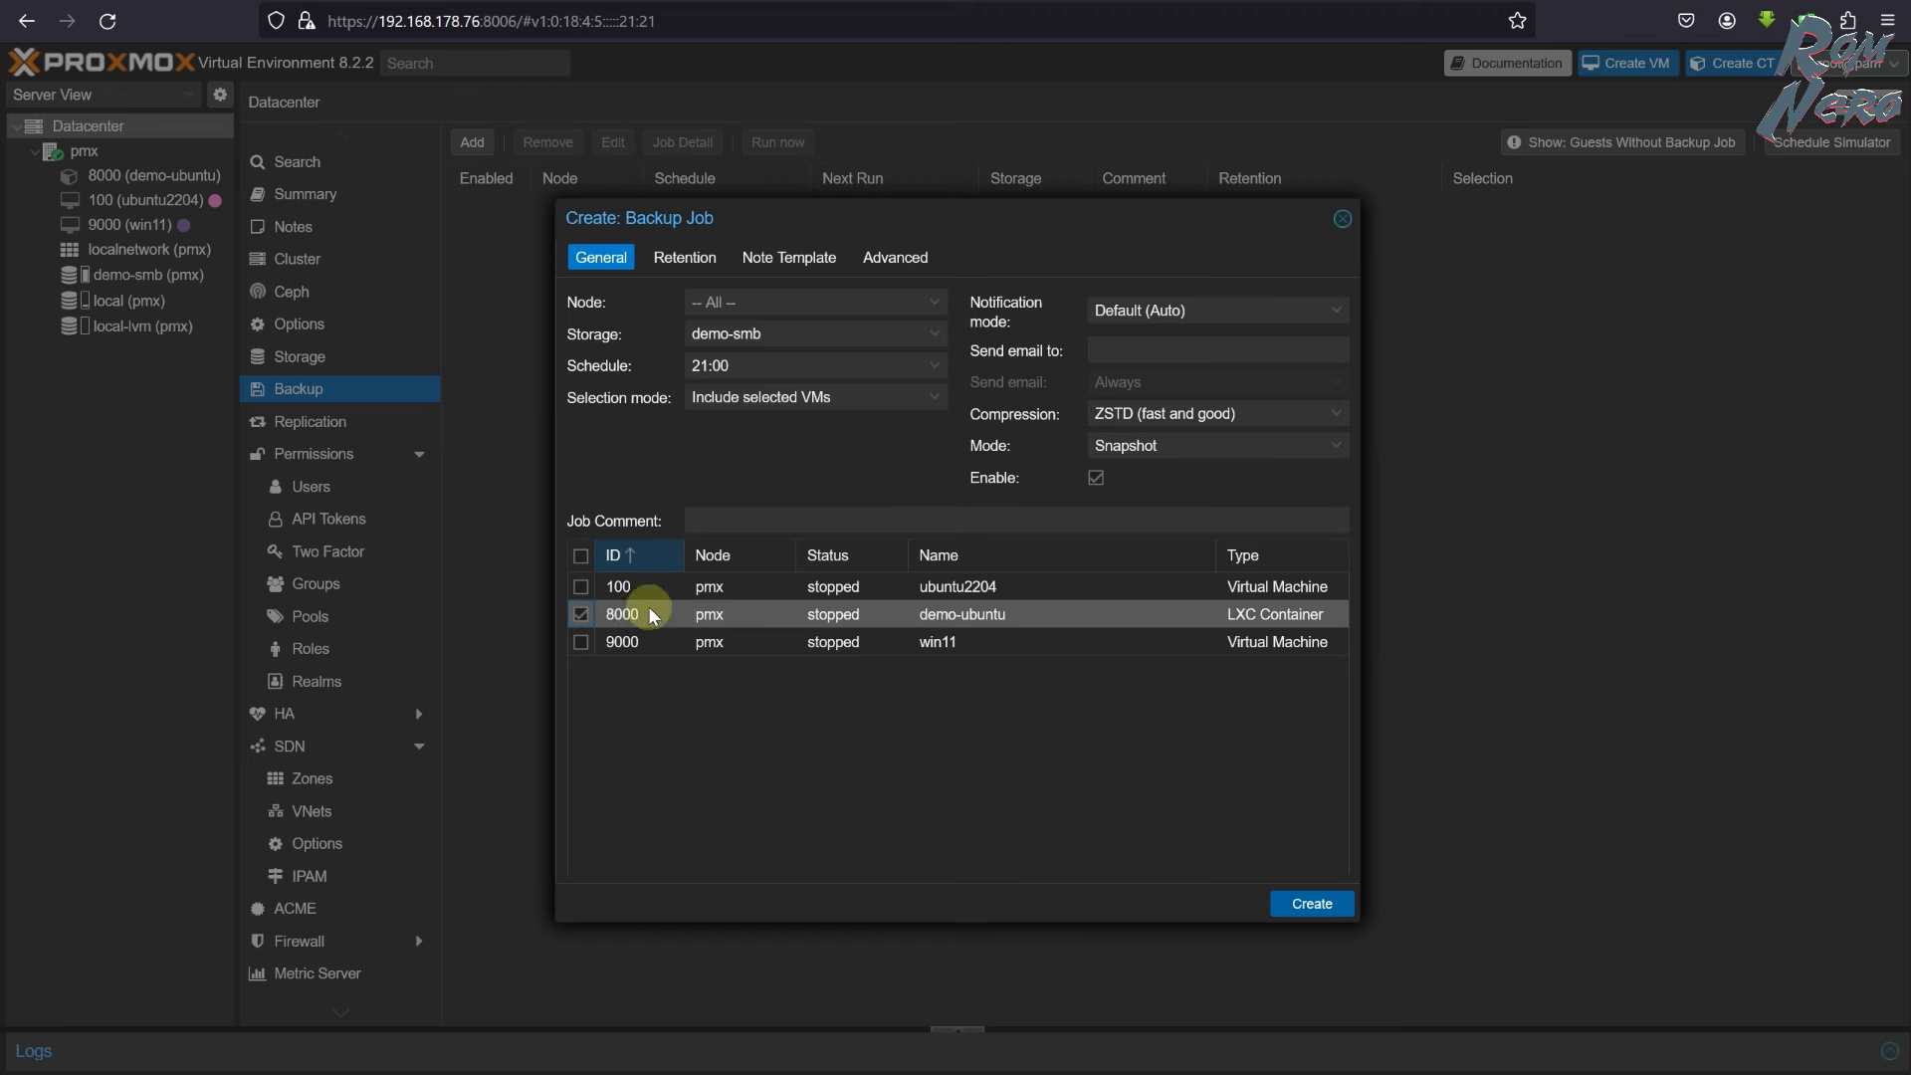
left_click(580, 614)
left_click(581, 587)
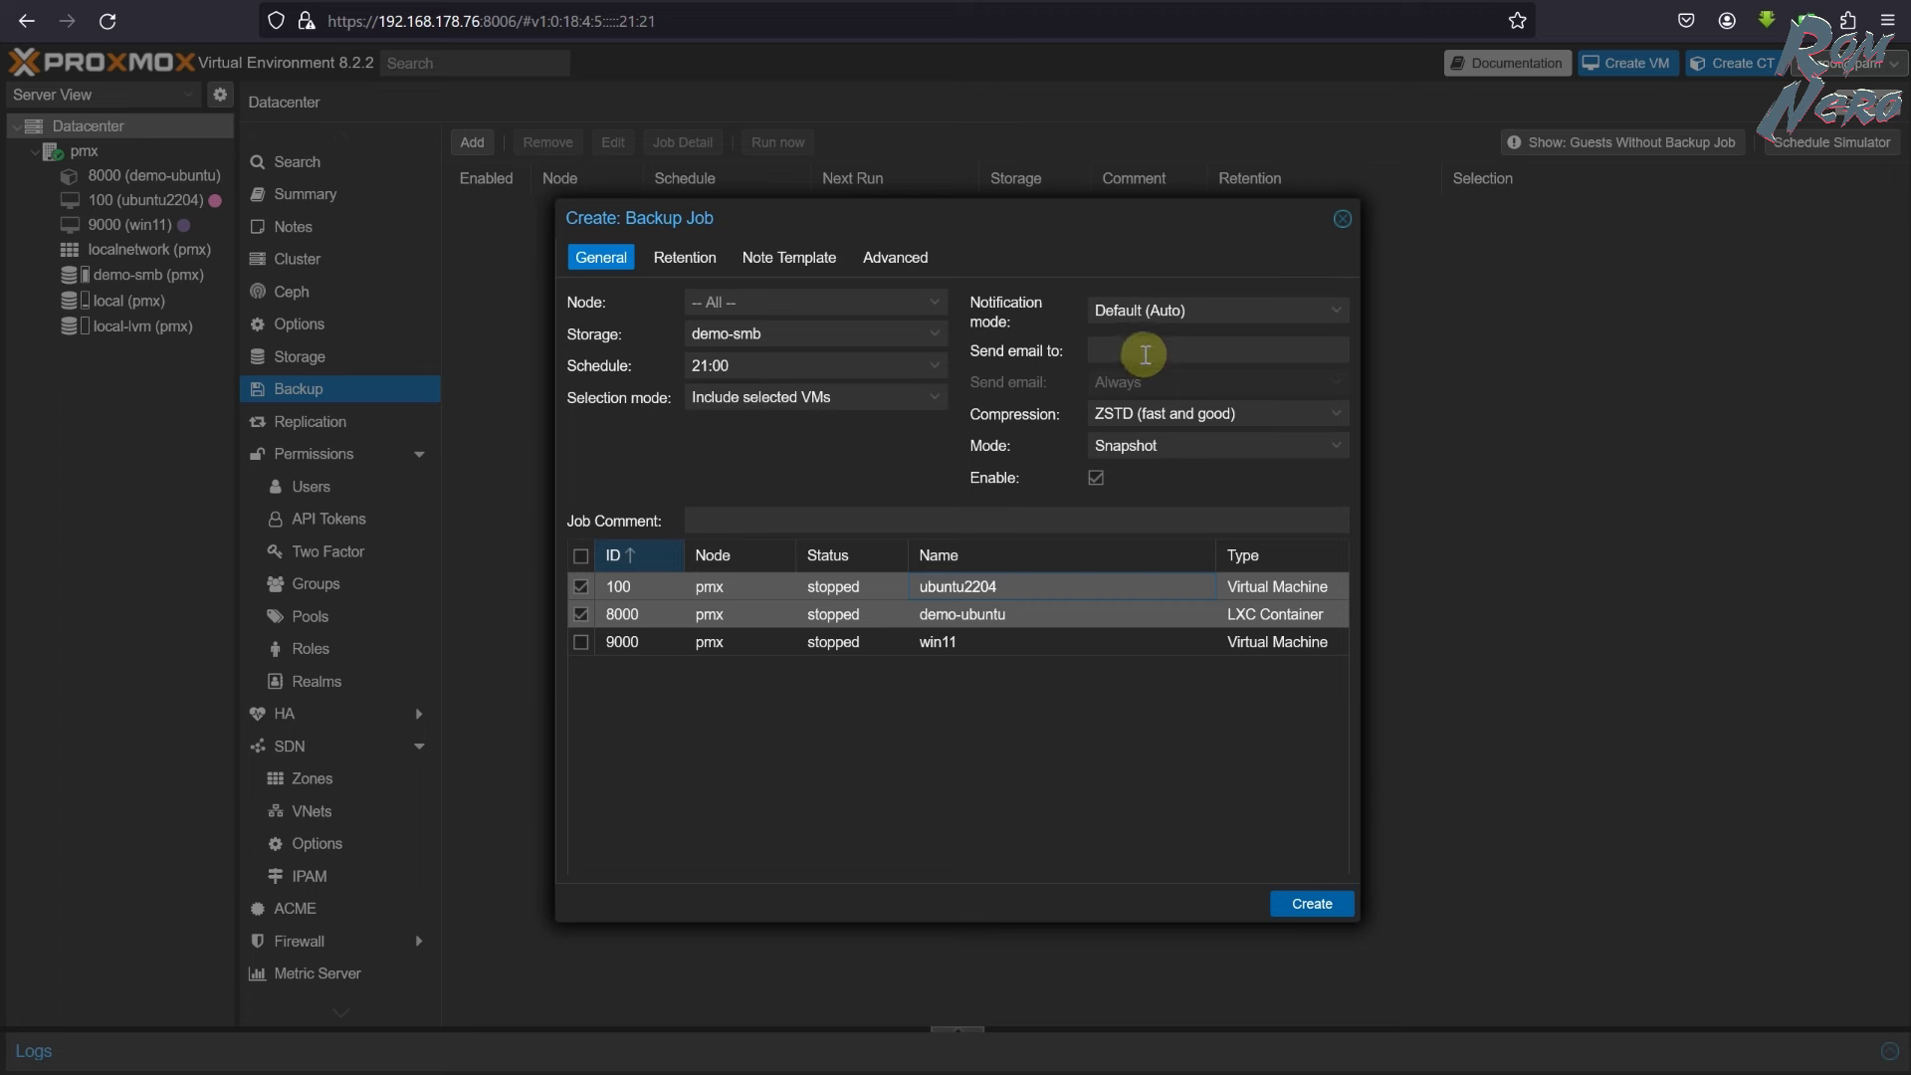
left_click(1330, 448)
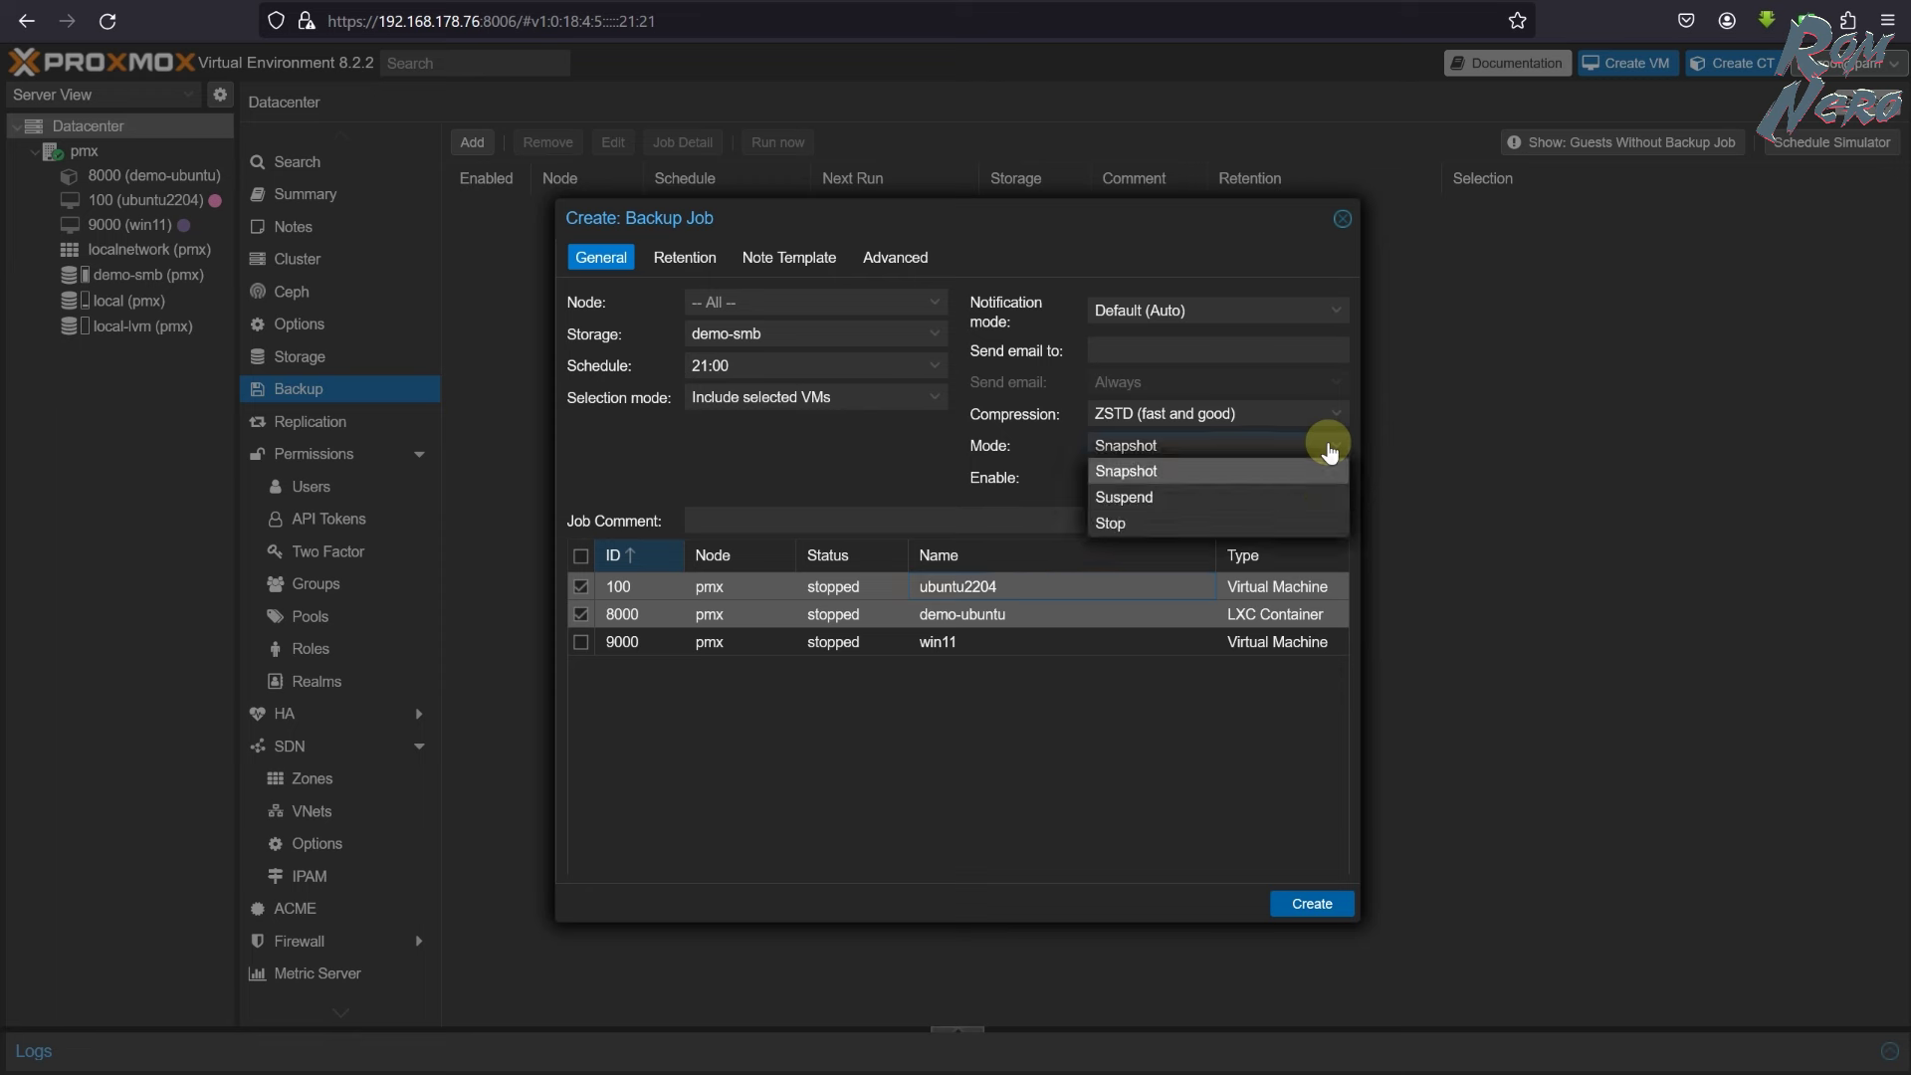
left_click(1330, 450)
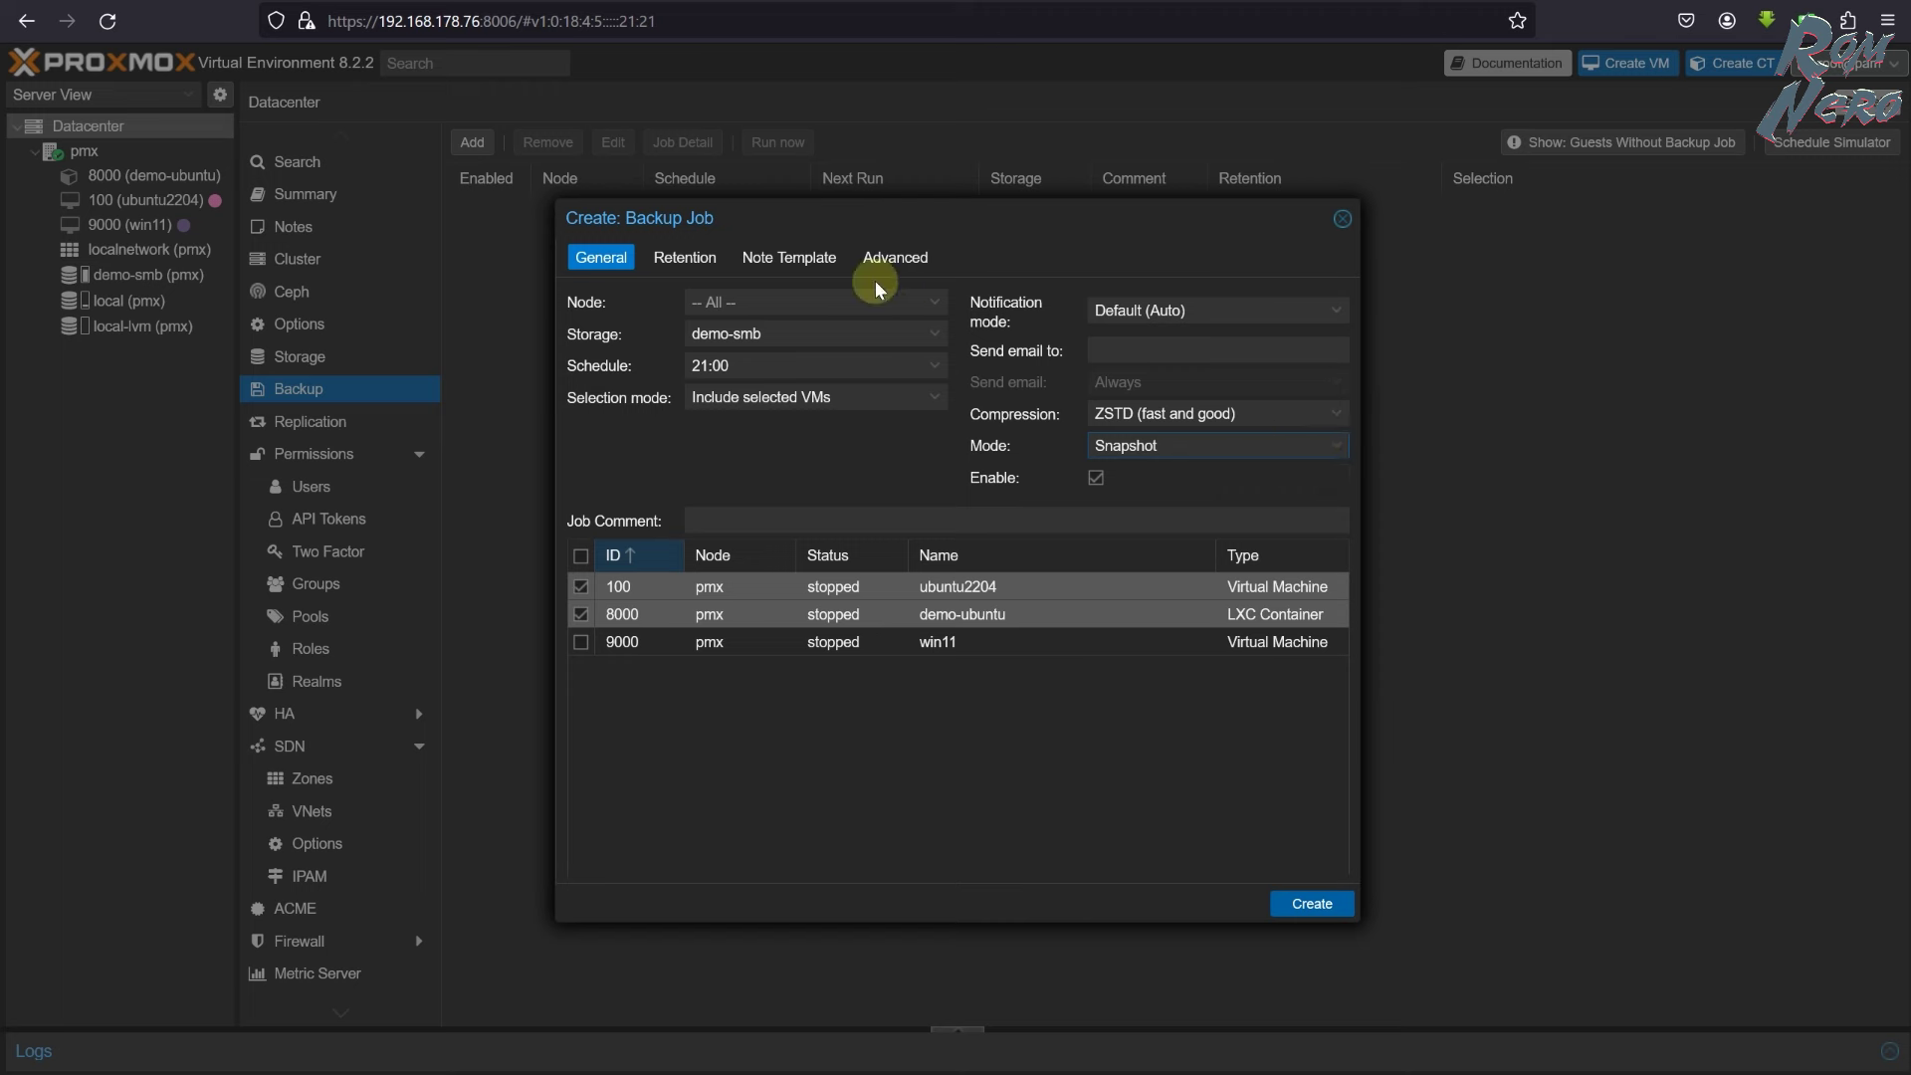
left_click(688, 261)
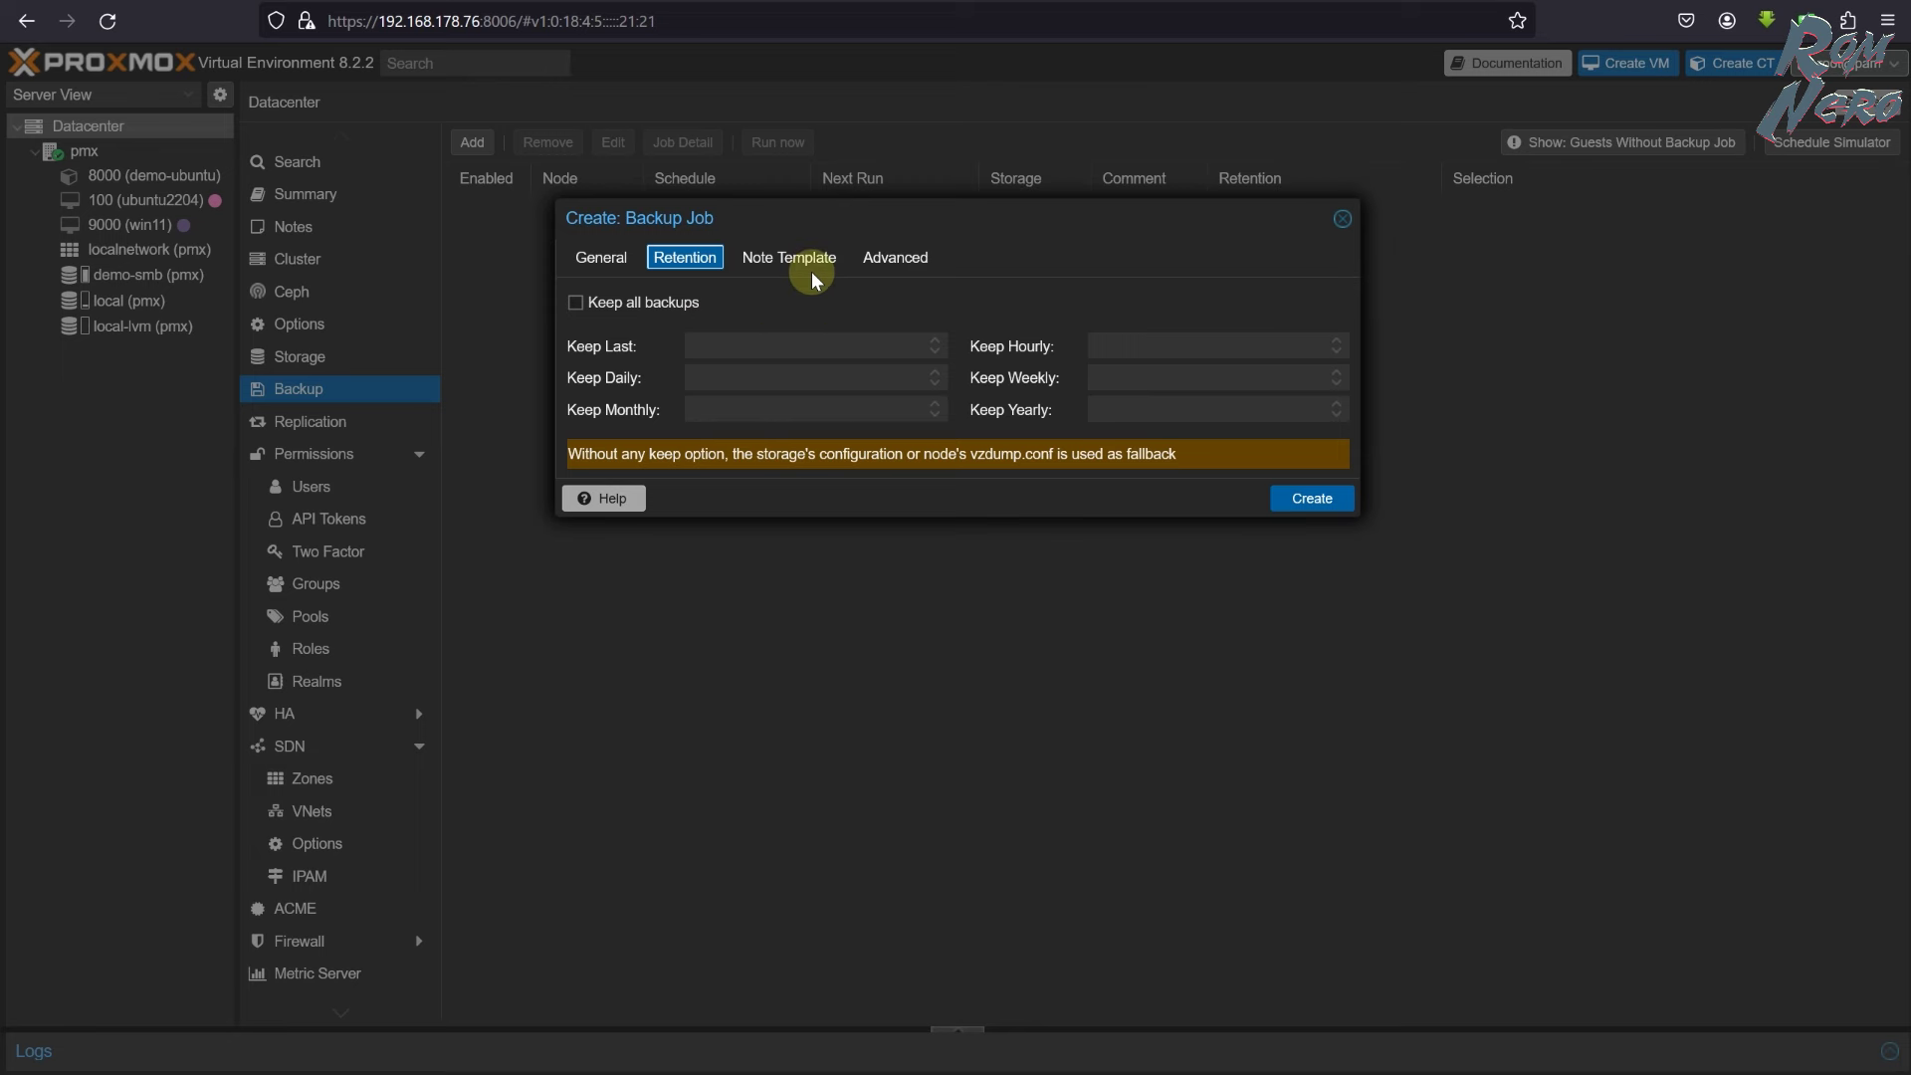
left_click(589, 261)
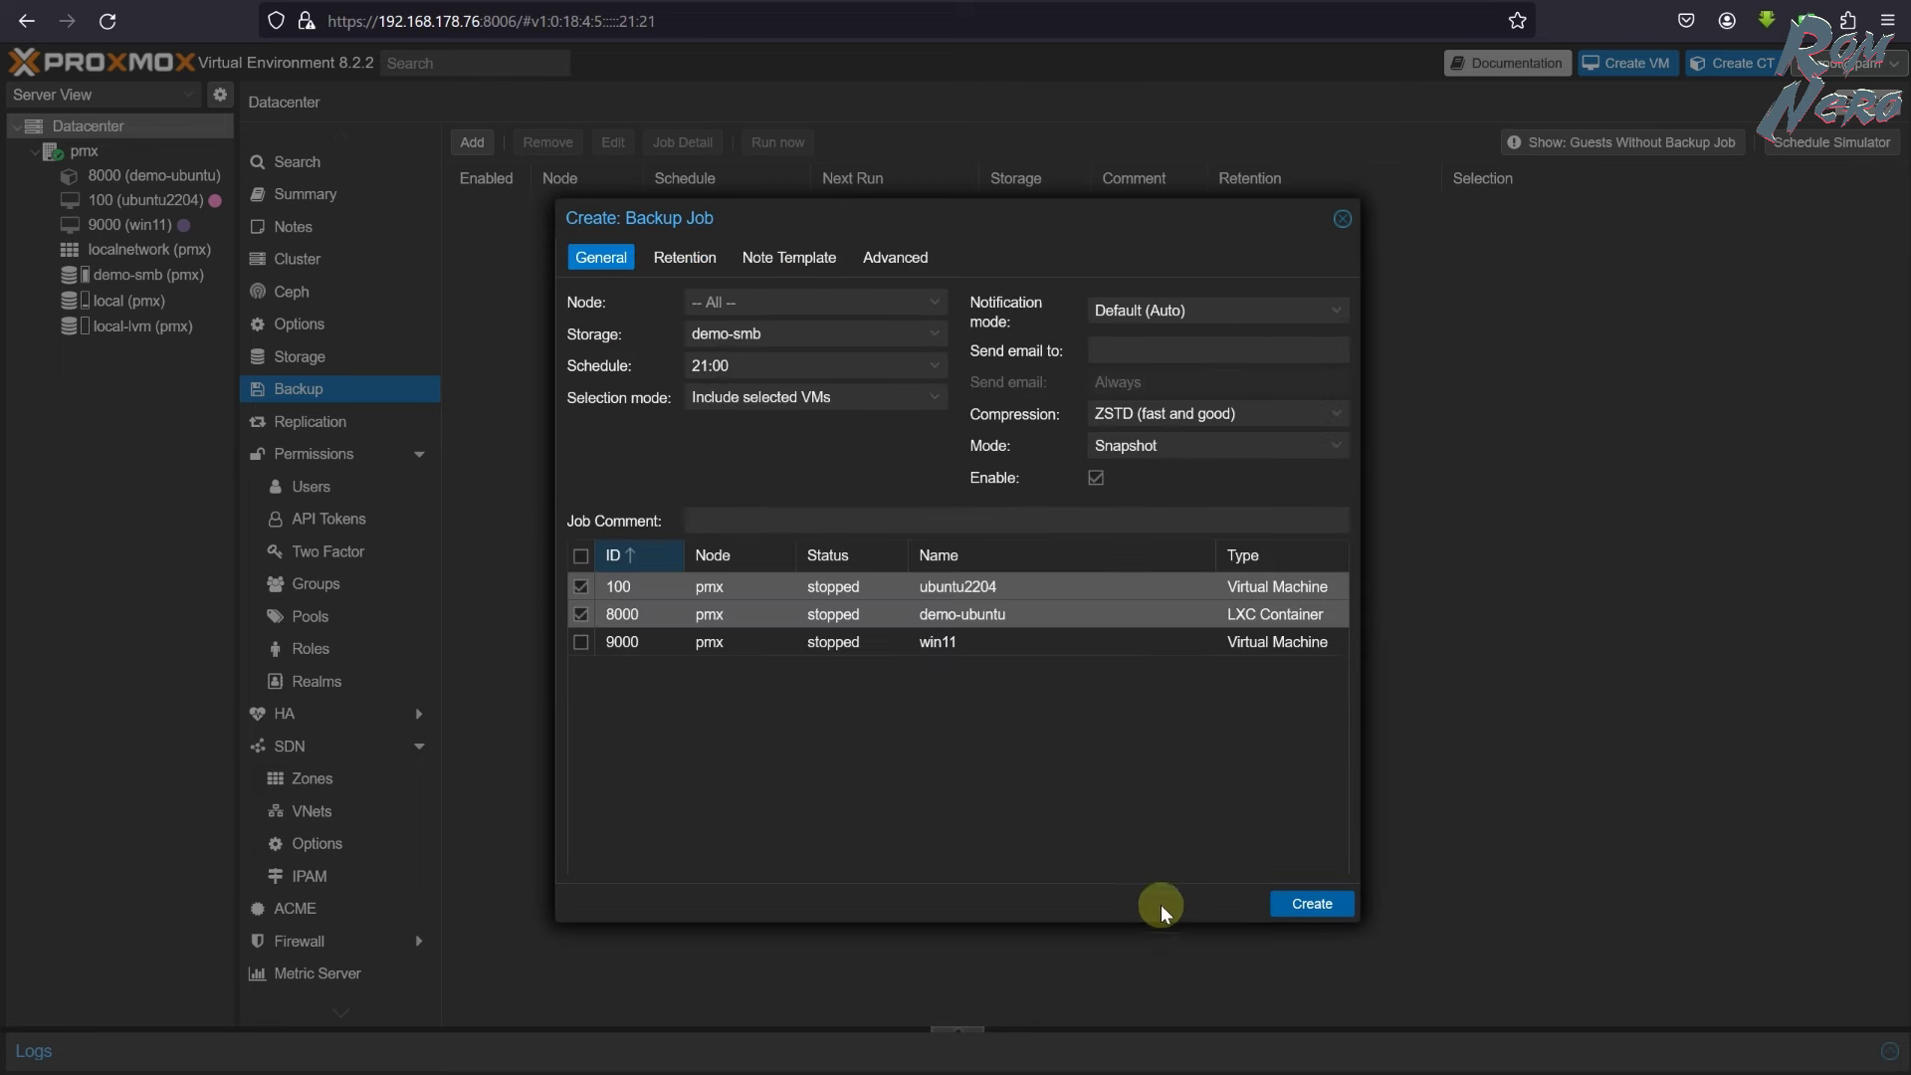
left_click(1310, 901)
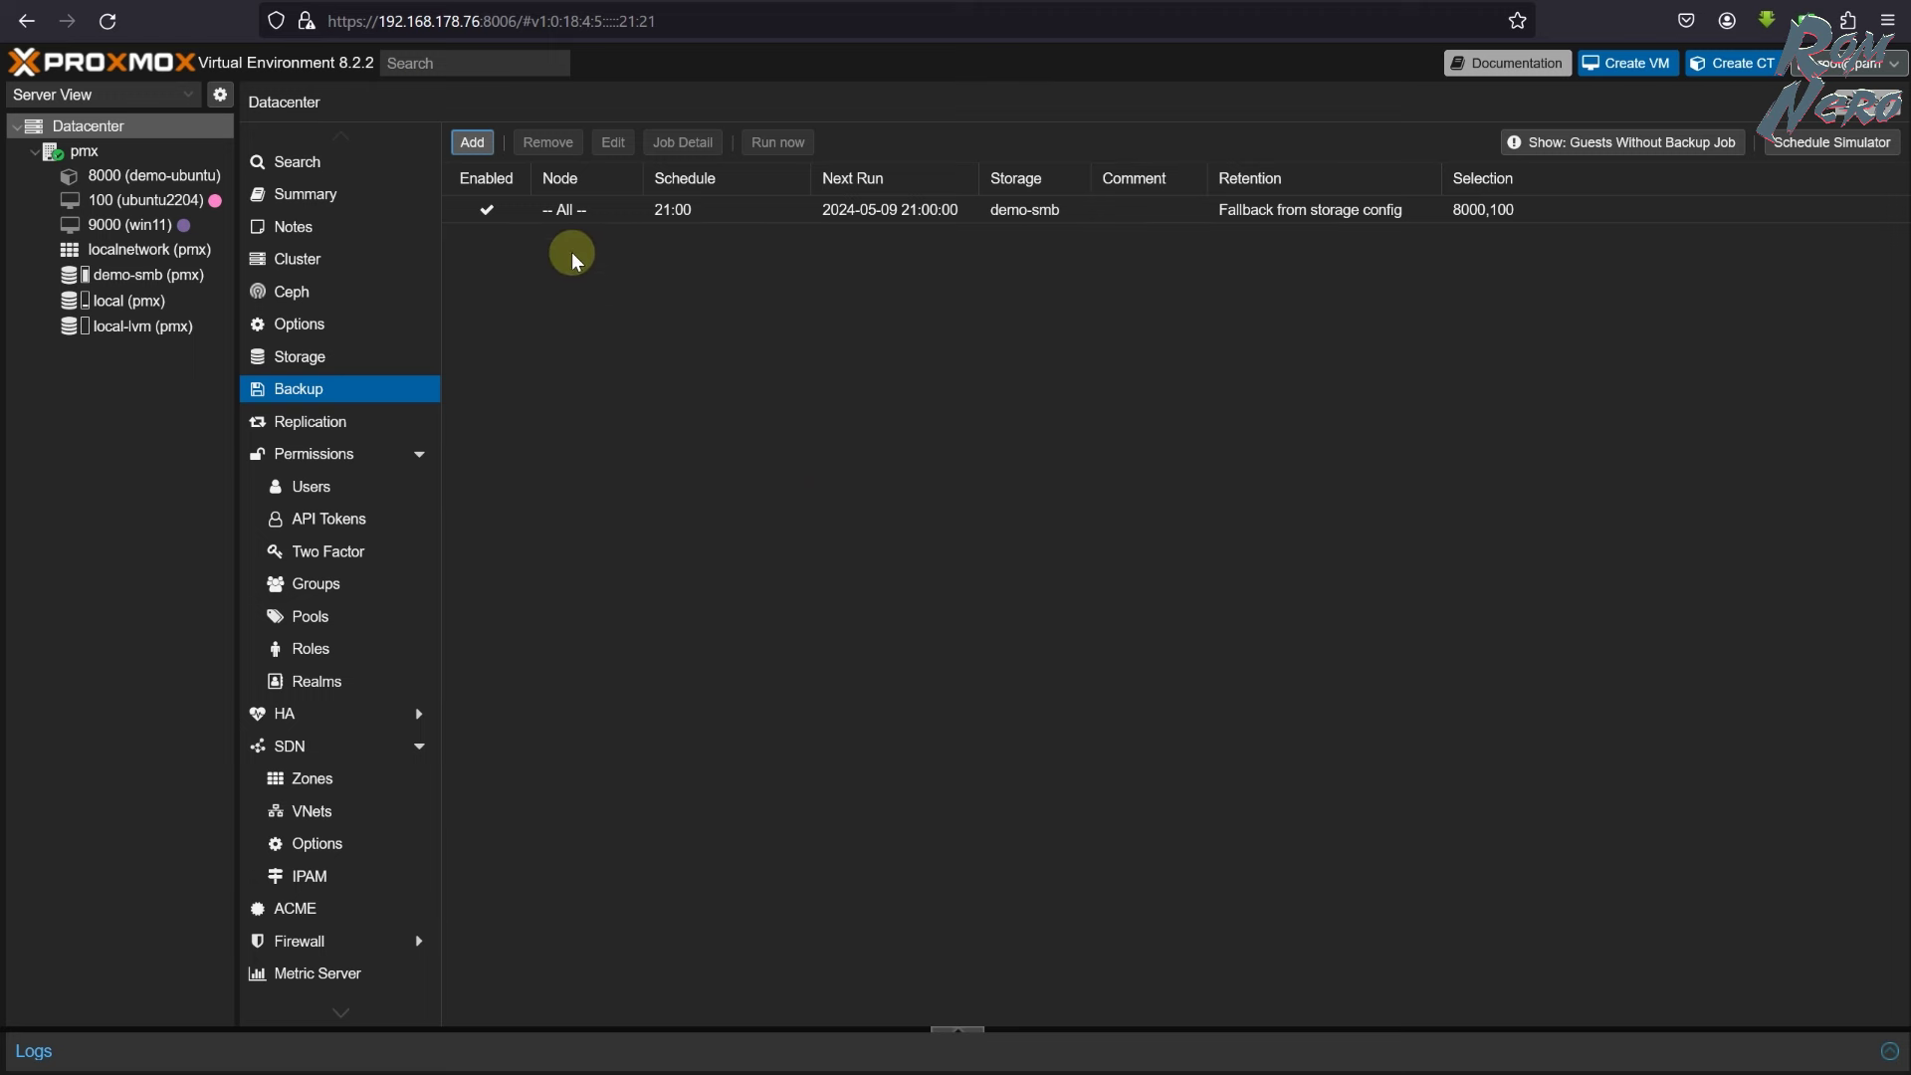
- Run the new backup job immediately
left_click(673, 211)
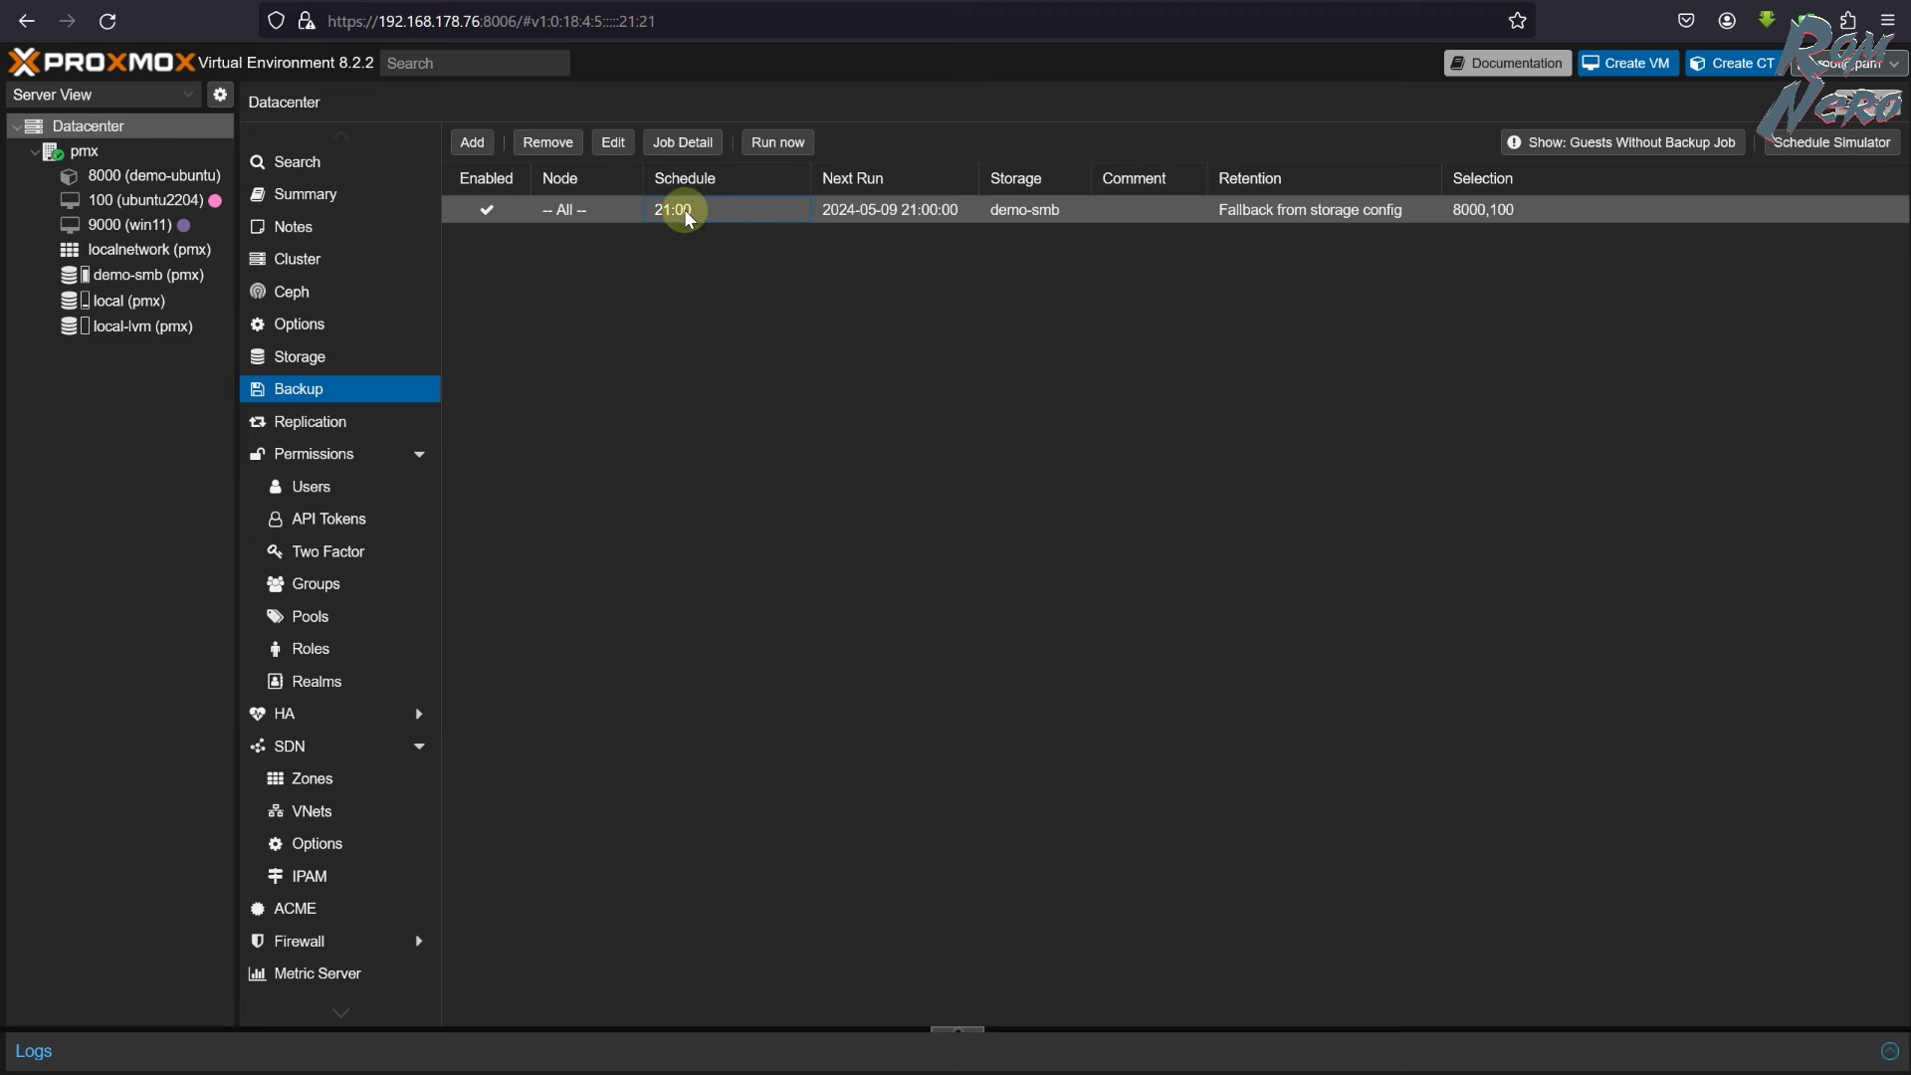
left_click(779, 144)
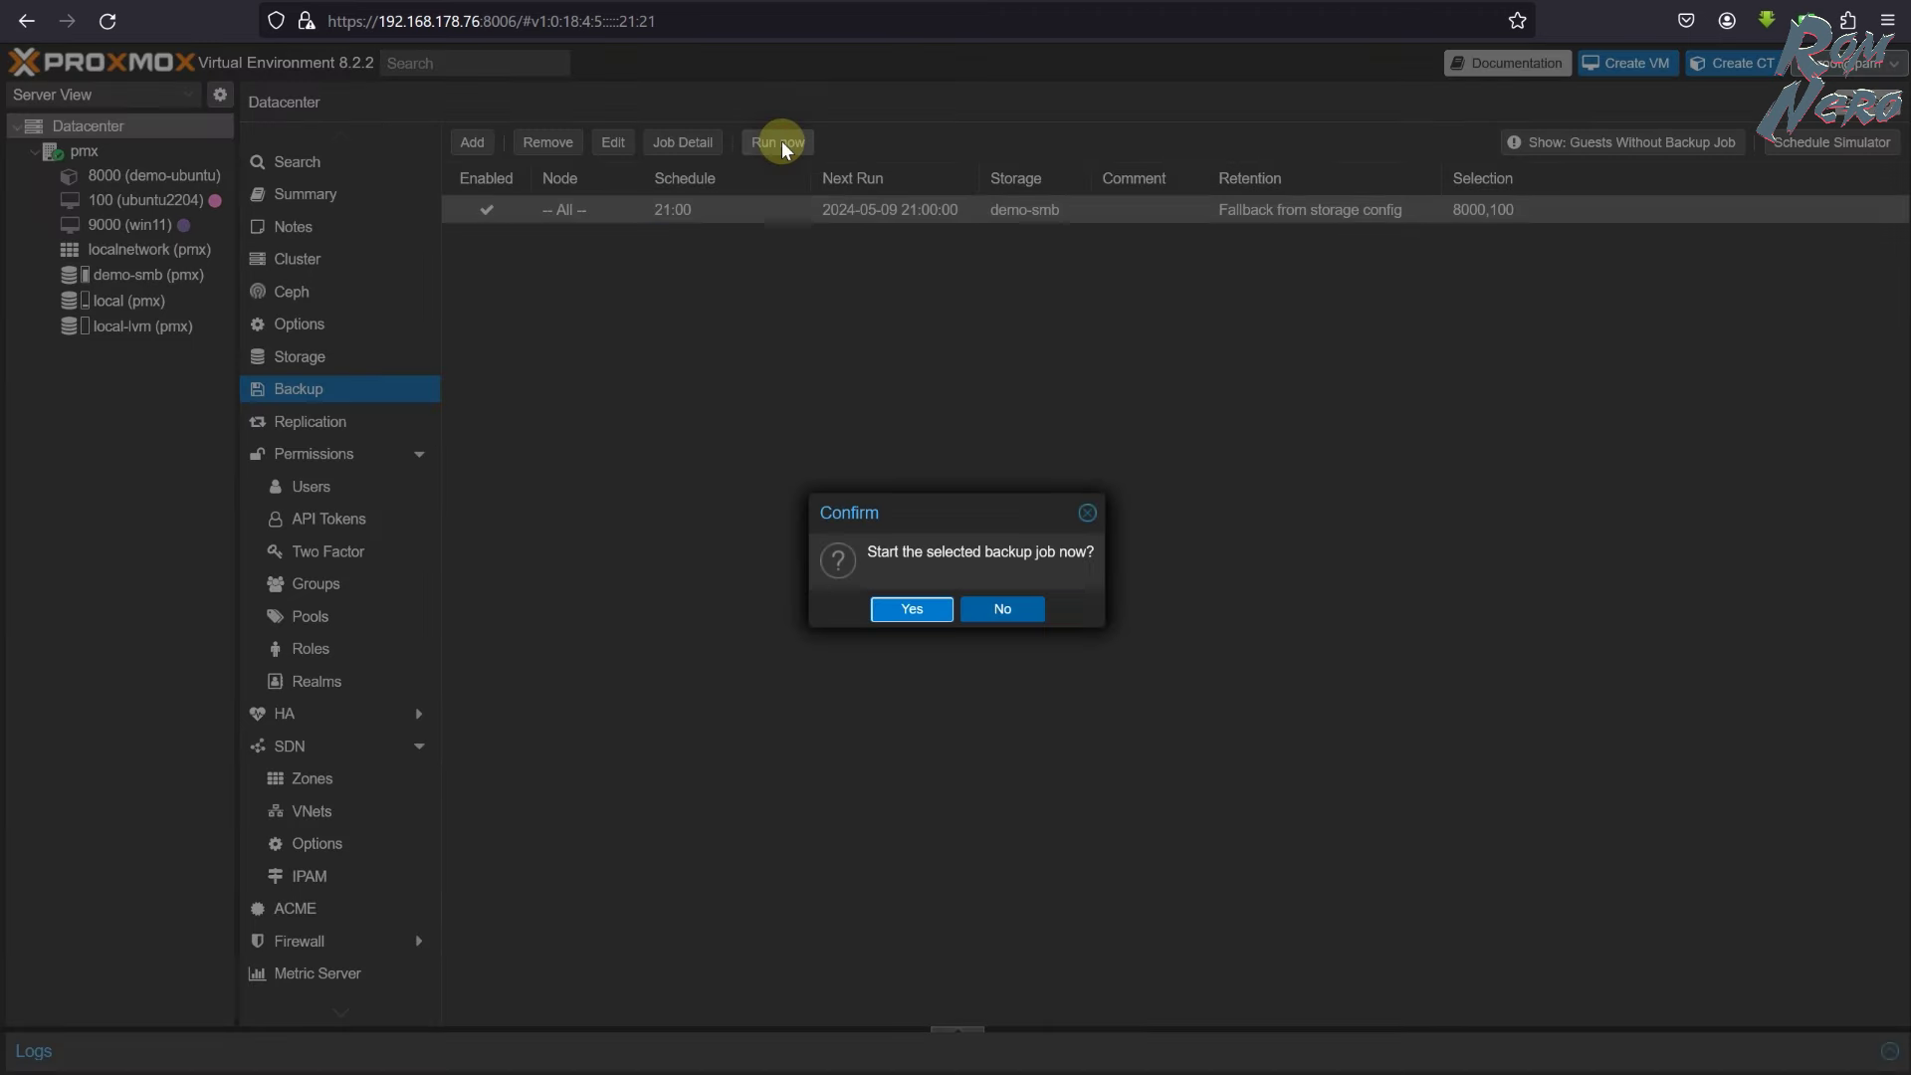
left_click(926, 609)
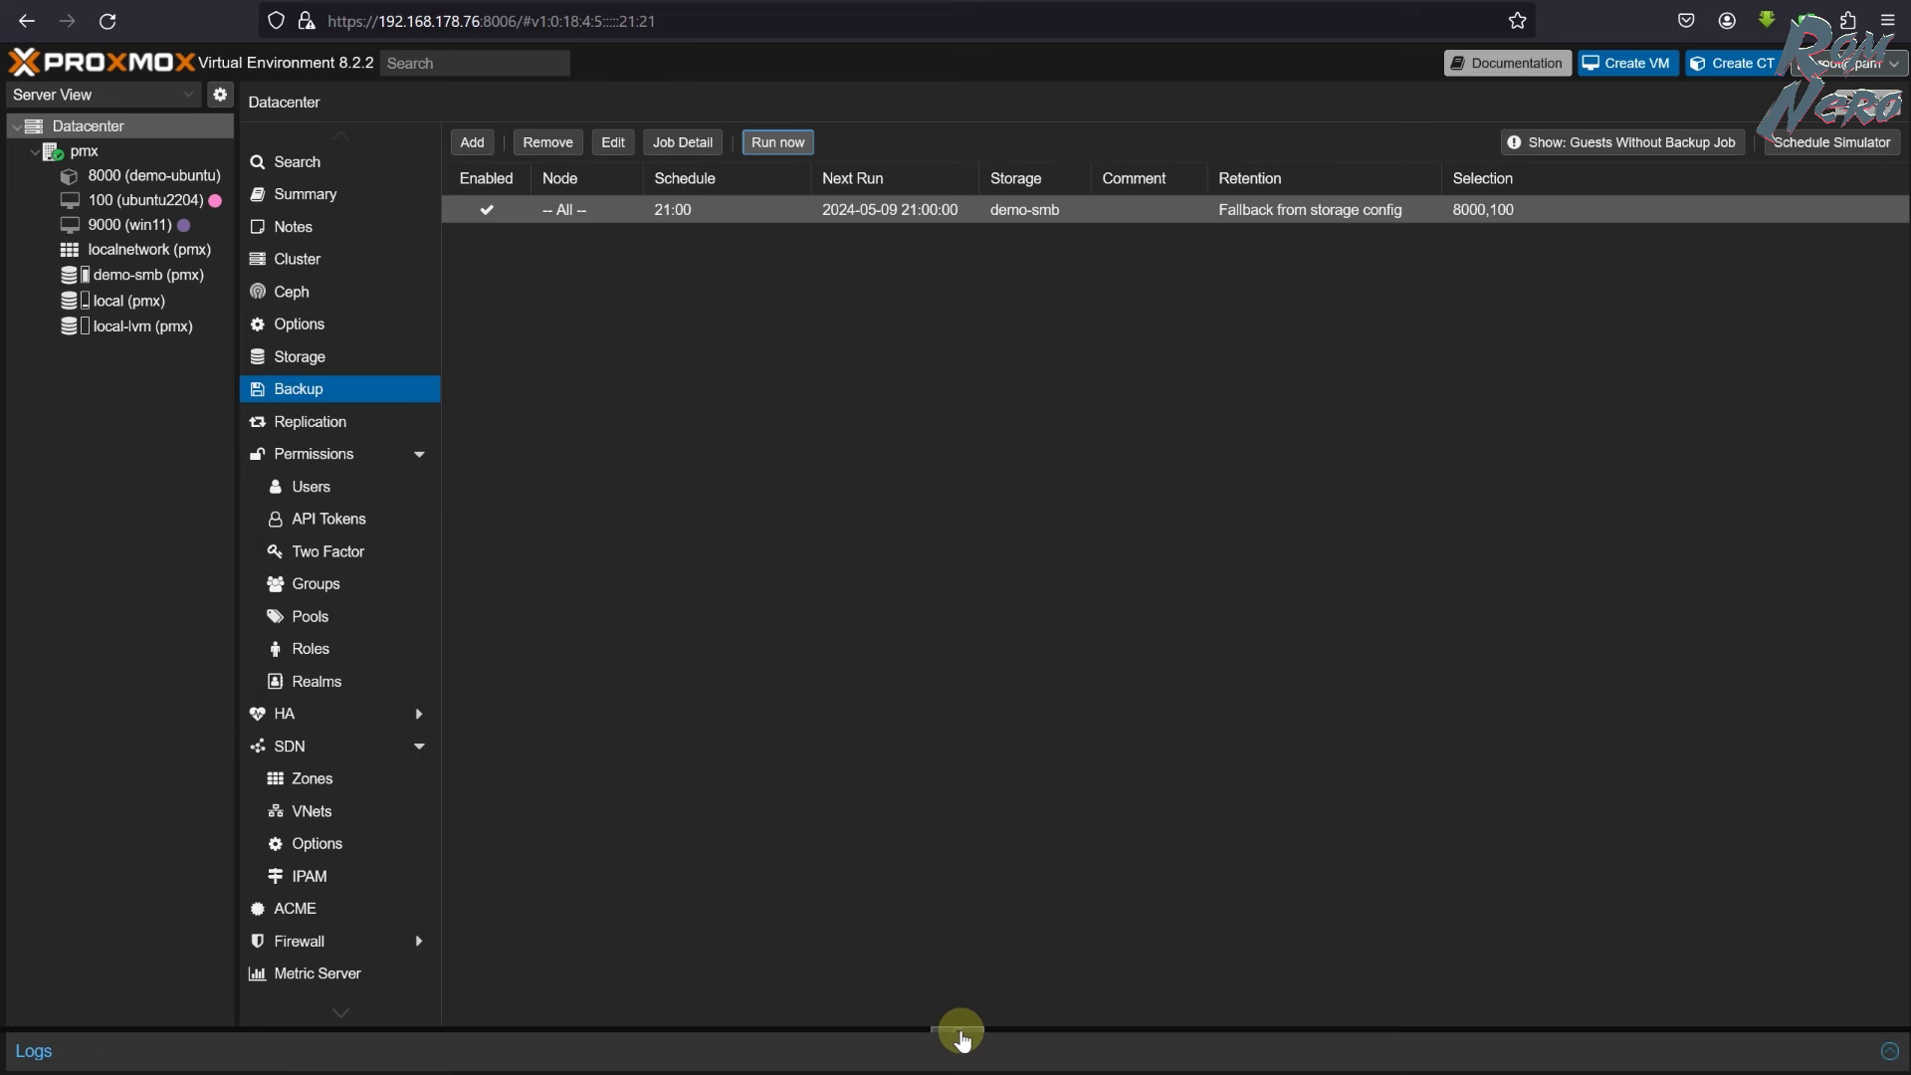
- View the backup task log and status: stopped OK after 48.3 seconds
left_click(958, 1030)
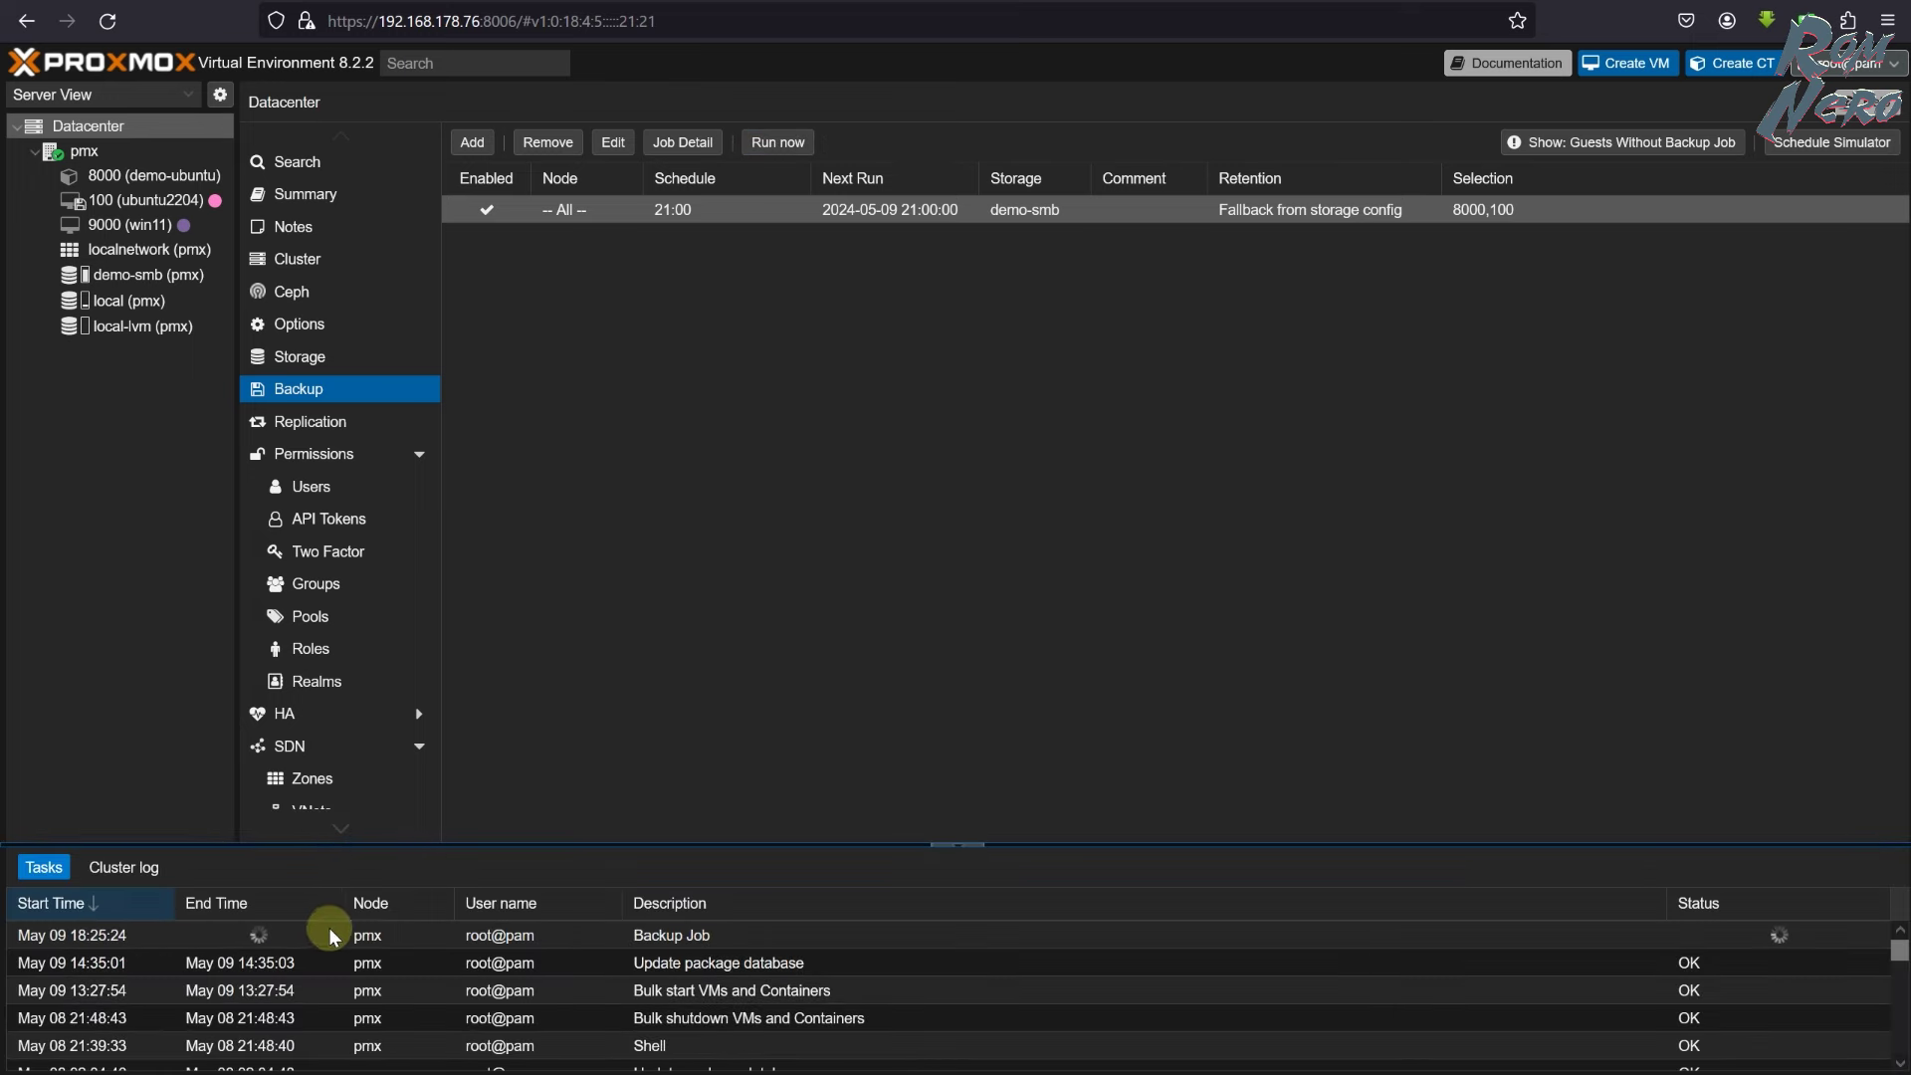
double_click(326, 933)
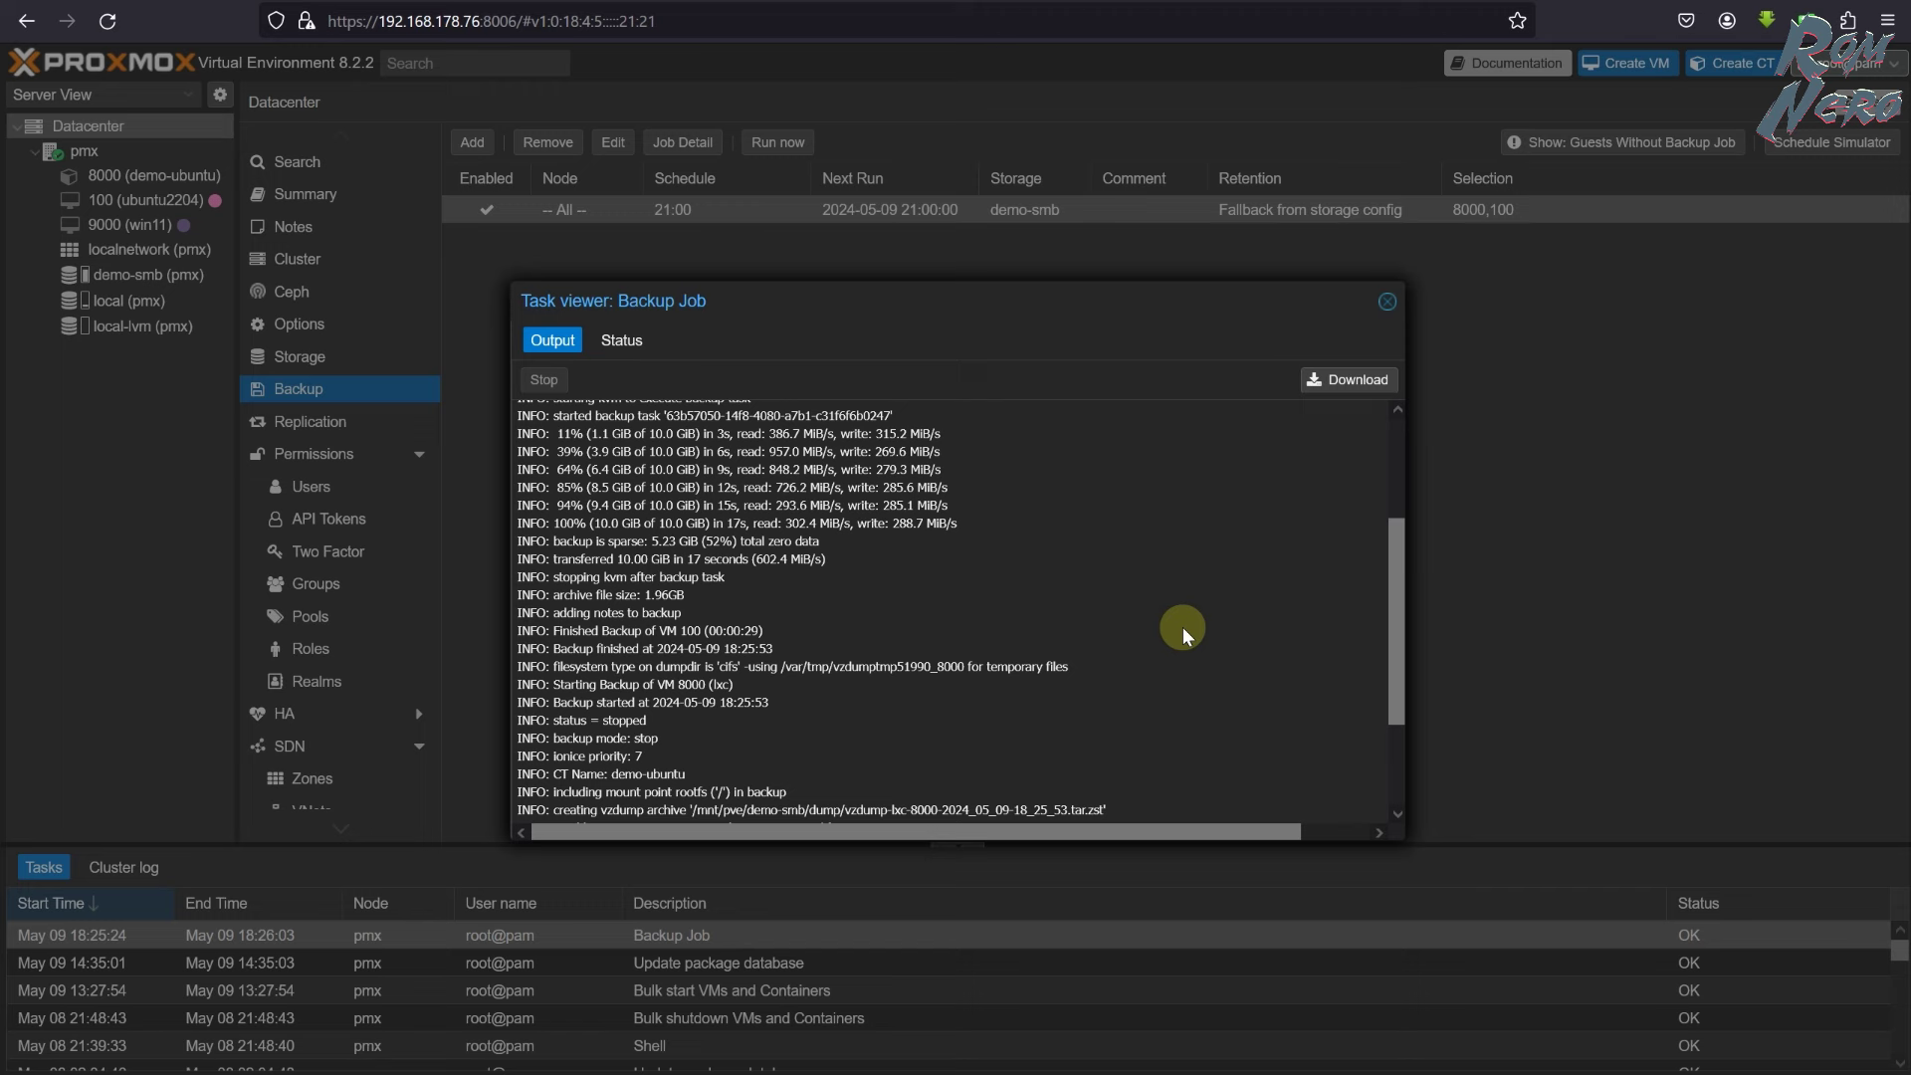
scroll(1182, 627, "down", 3)
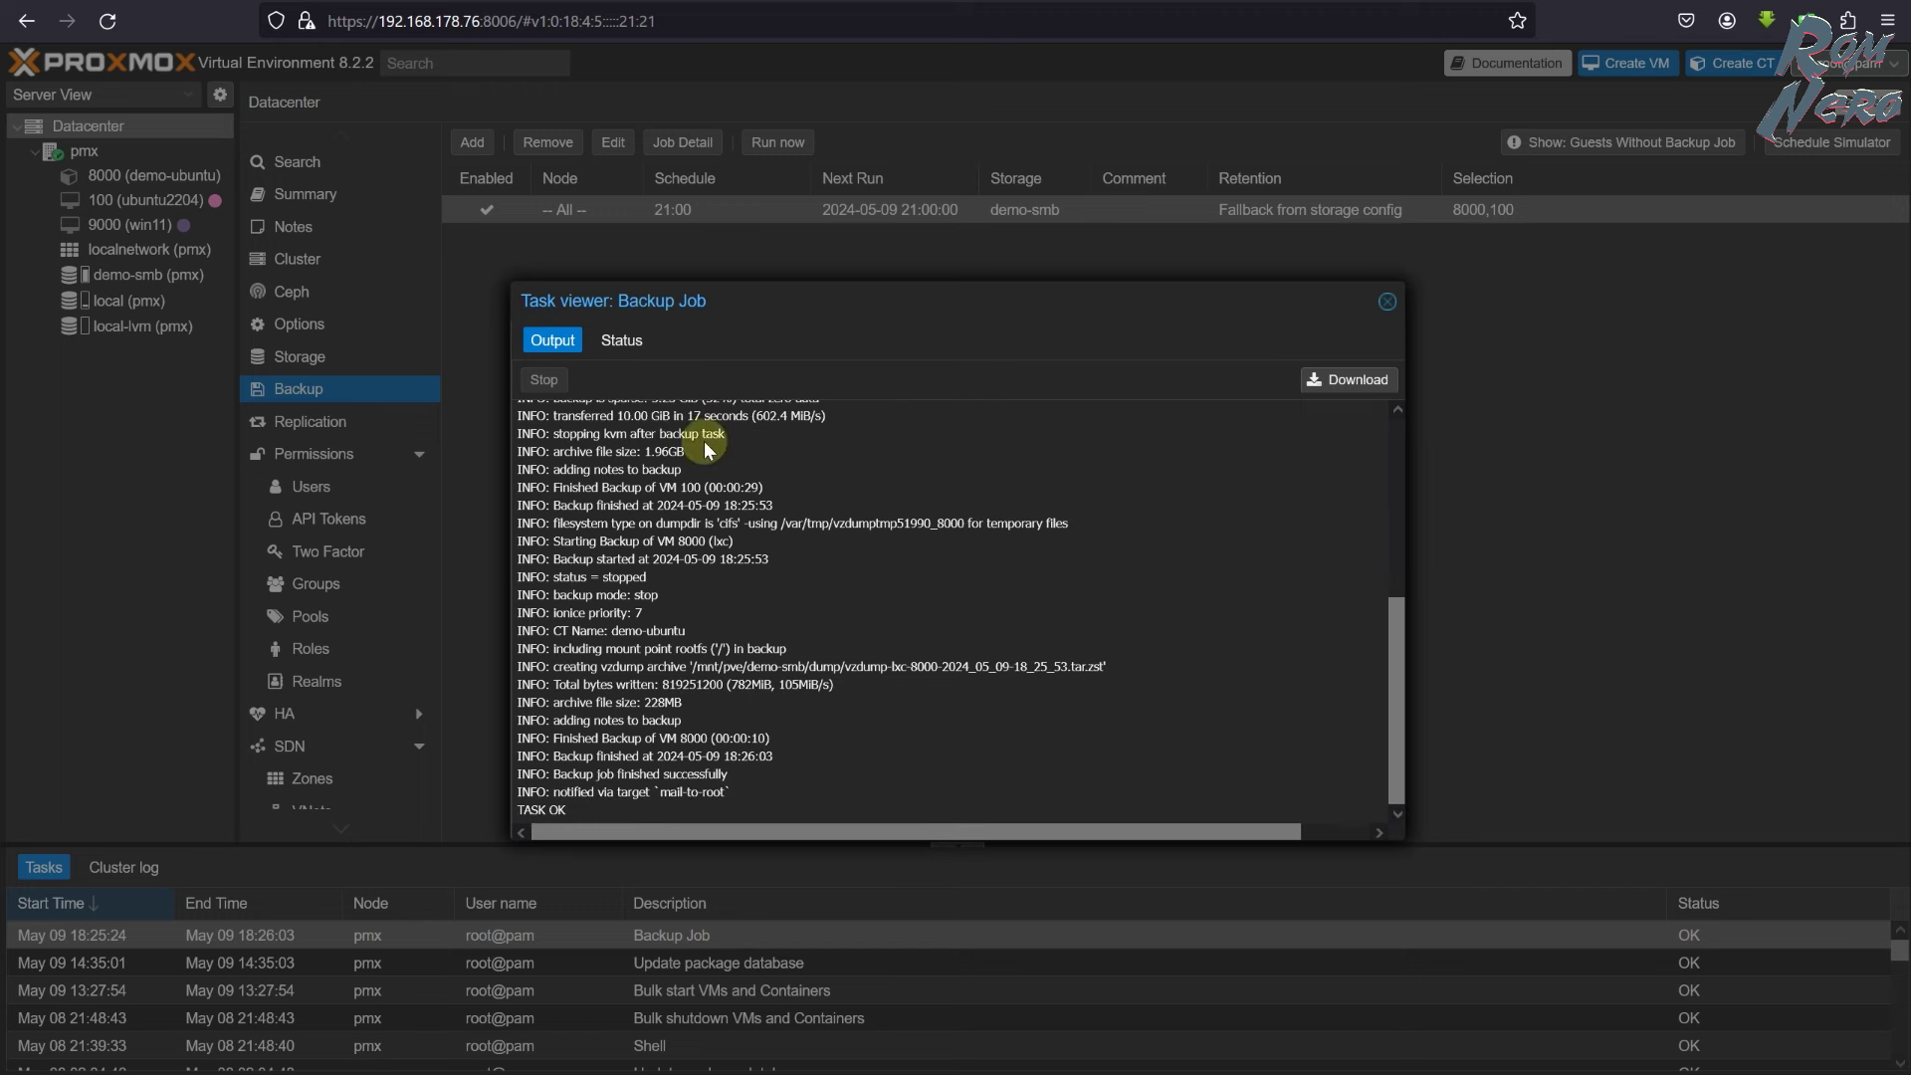
left_click(624, 344)
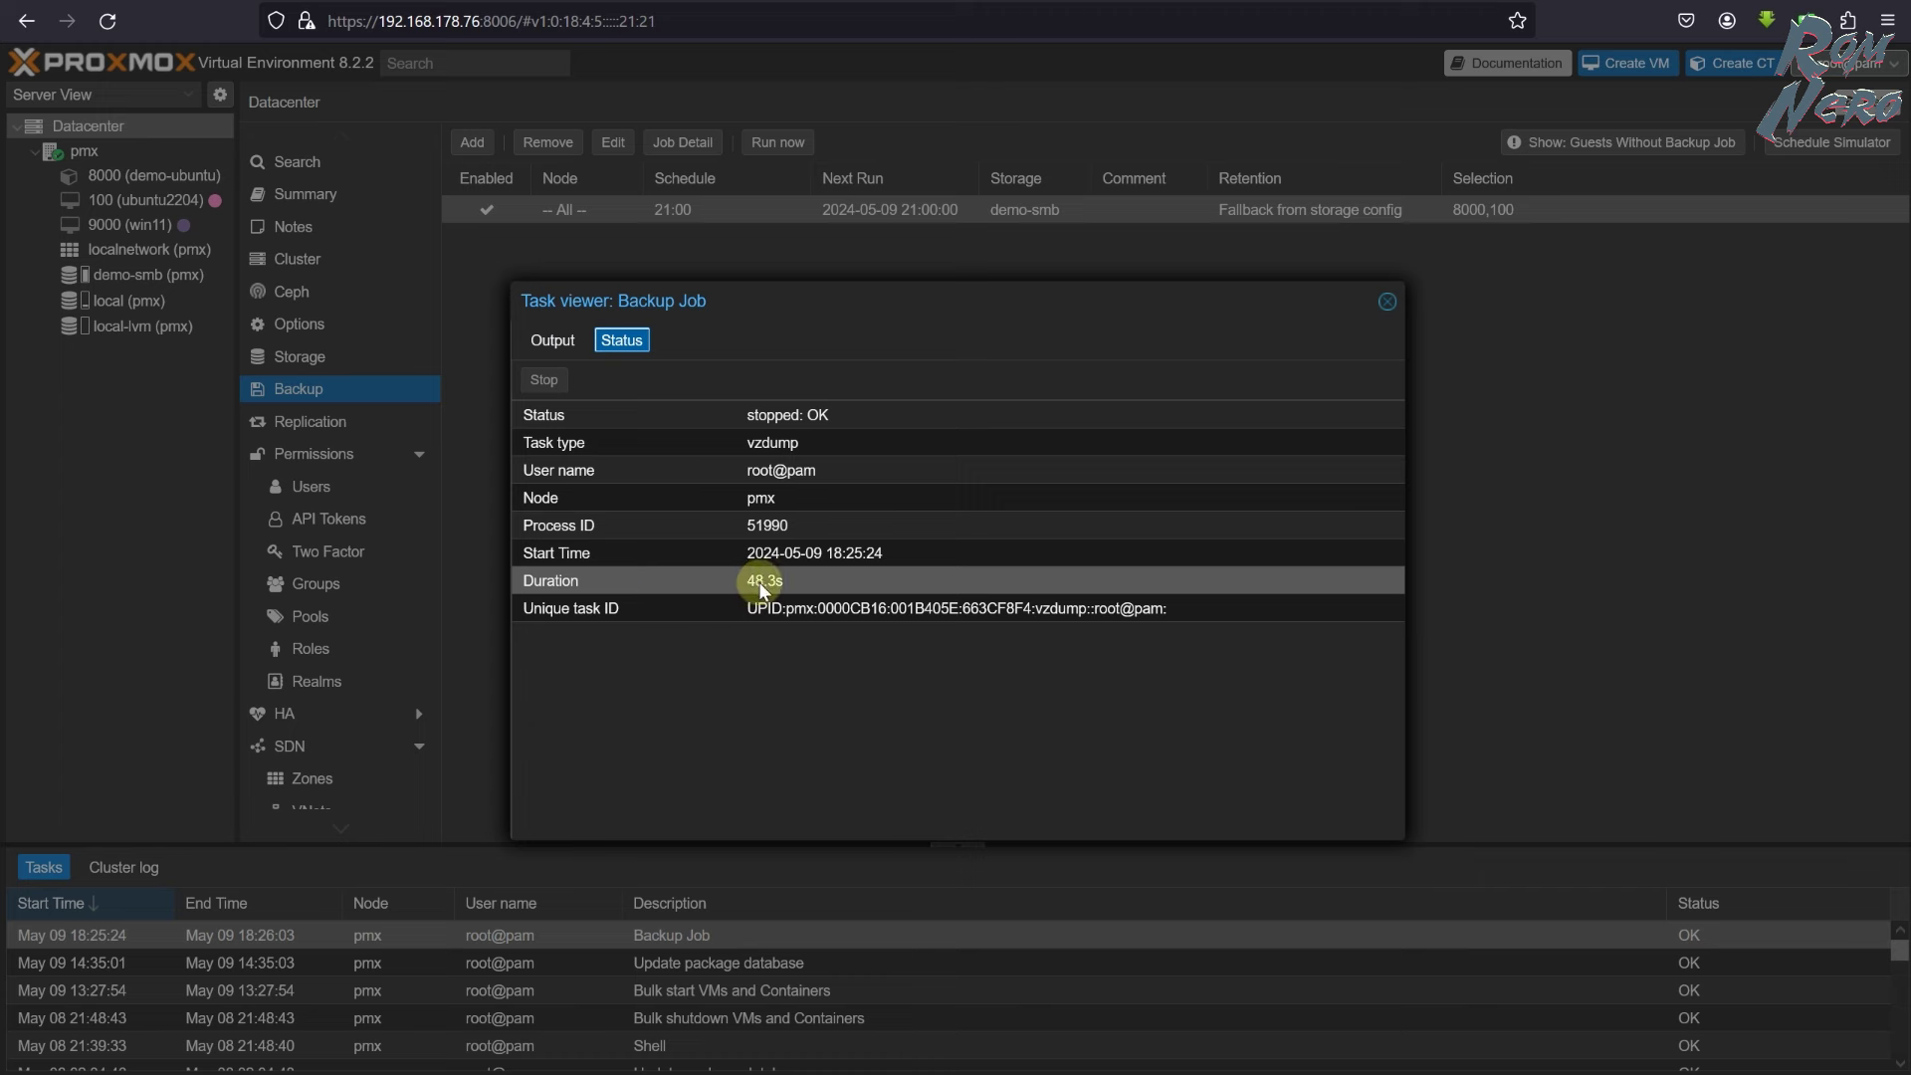
left_click(788, 585)
- In the share's dump folder, check the sizes of the VM 100 and container 8000 backup files
key("alt+Tab")
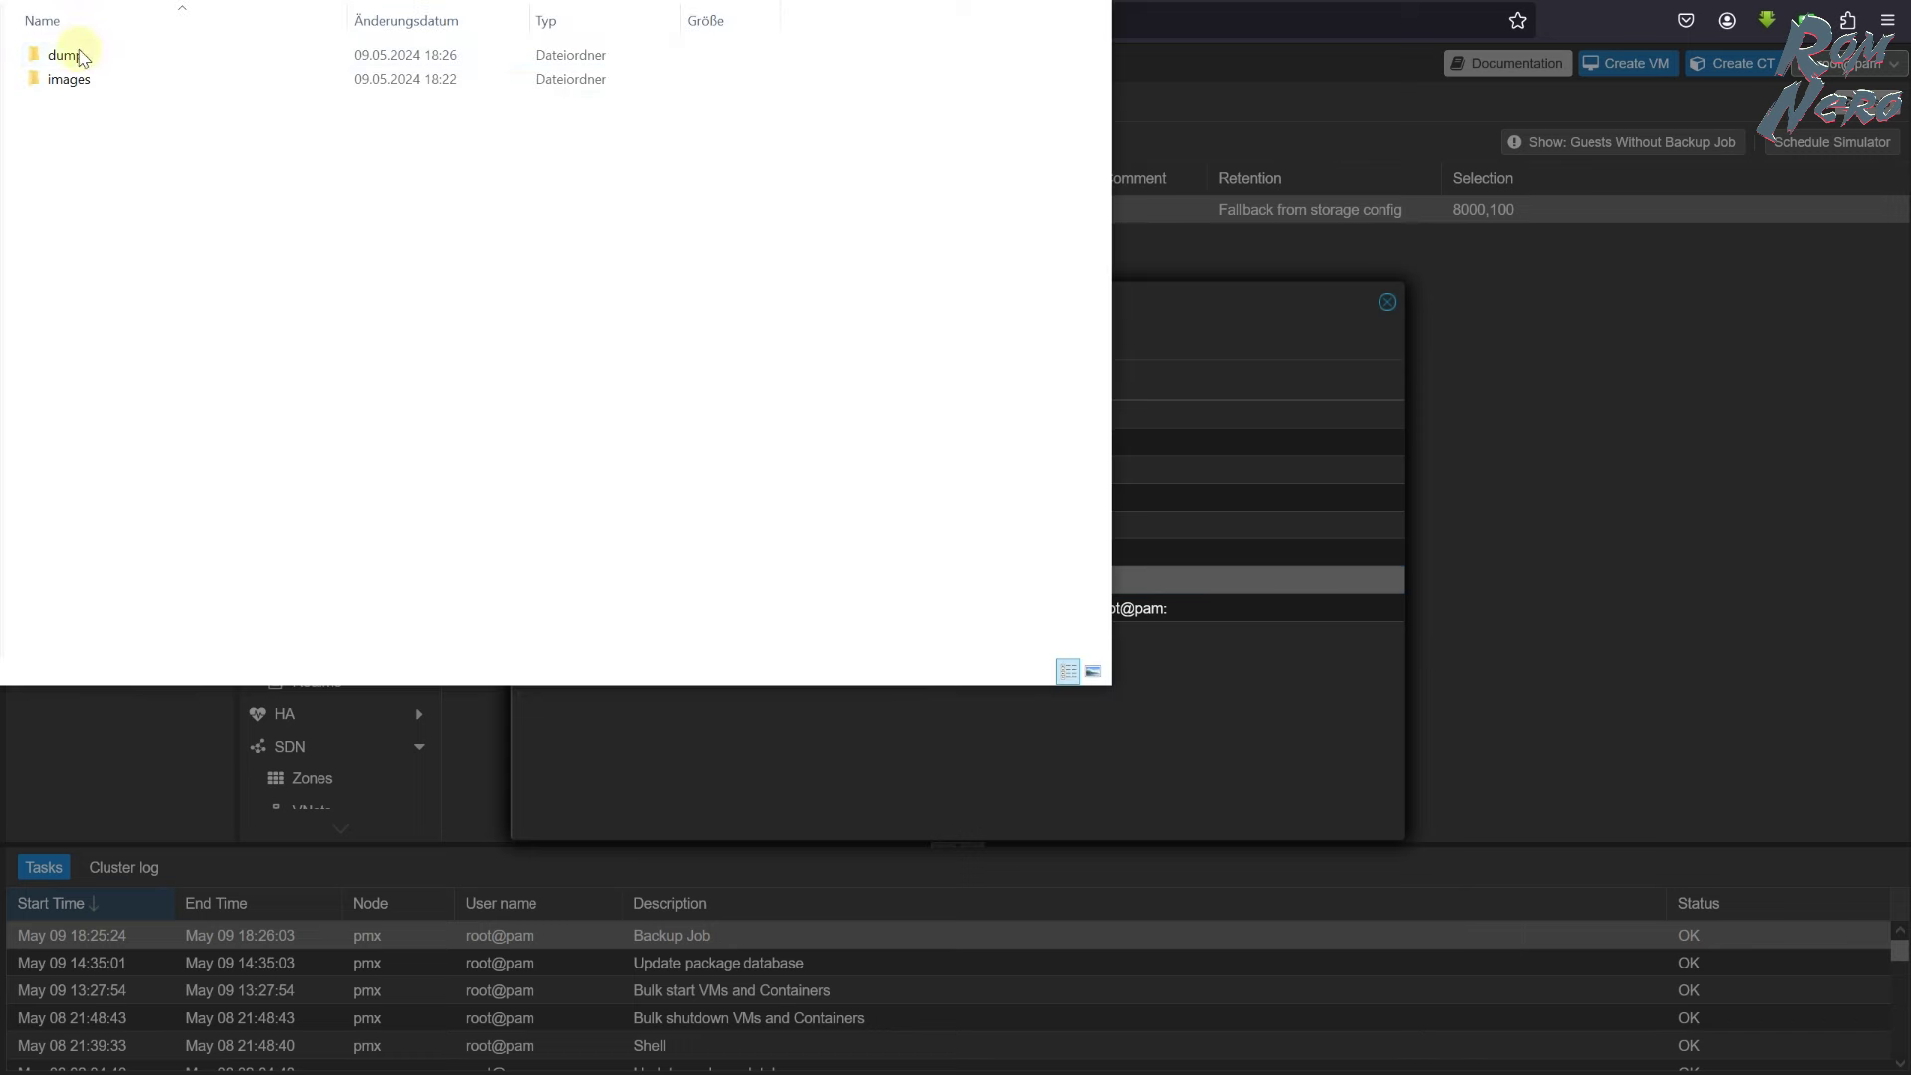
left_click(92, 54)
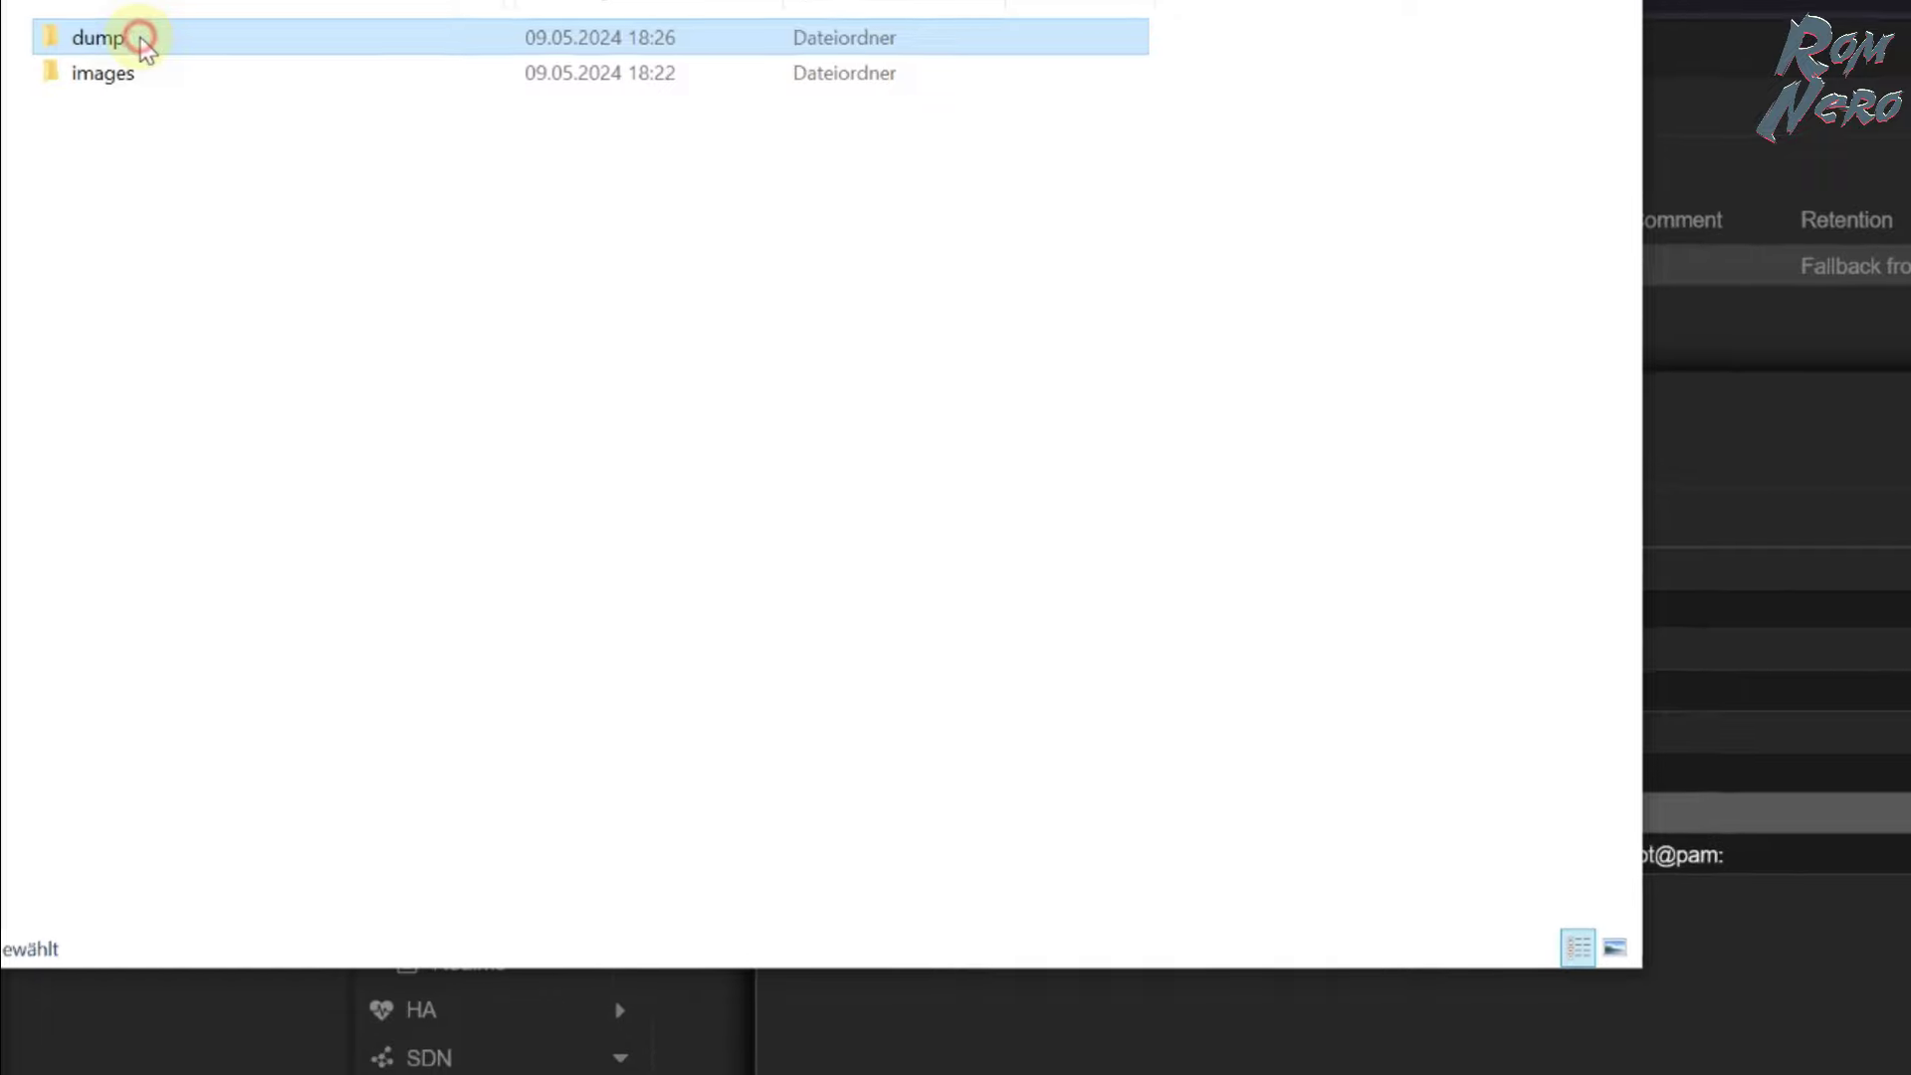
double_click(141, 37)
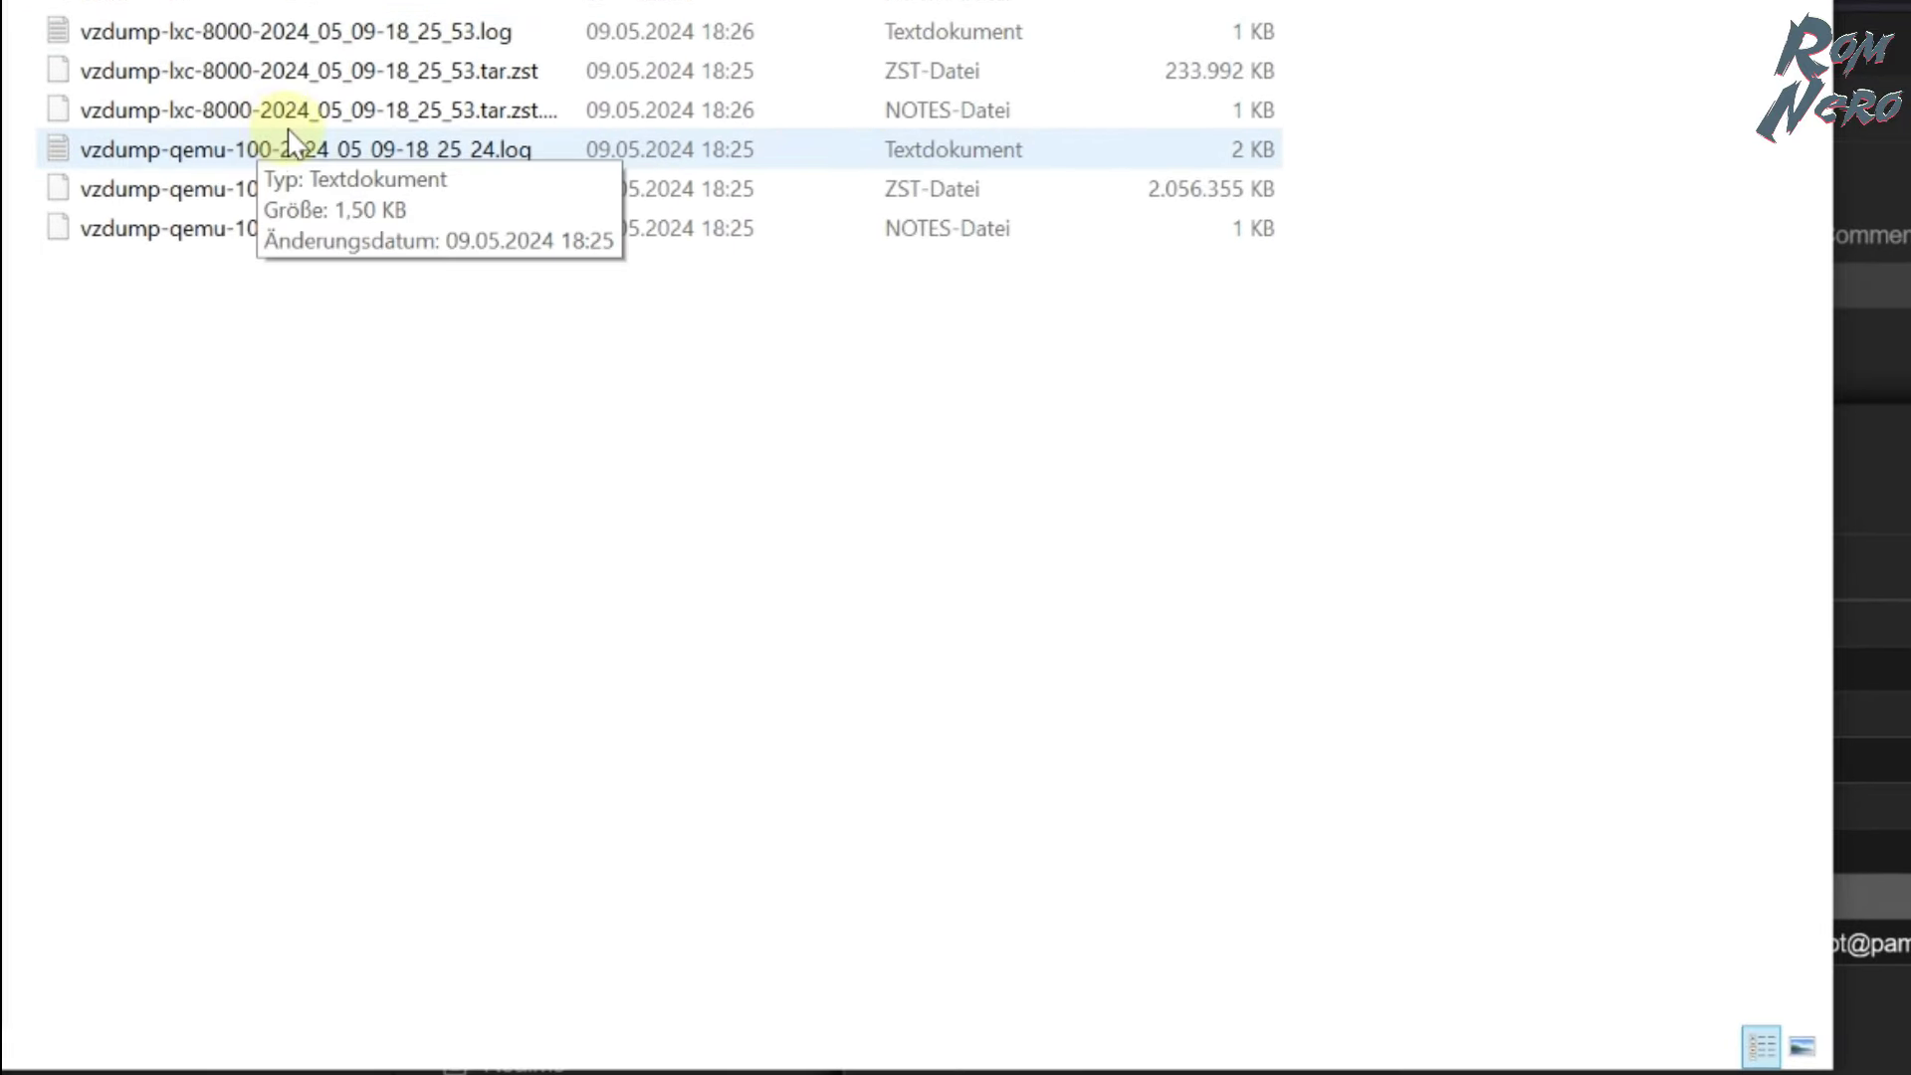
left_click(304, 189)
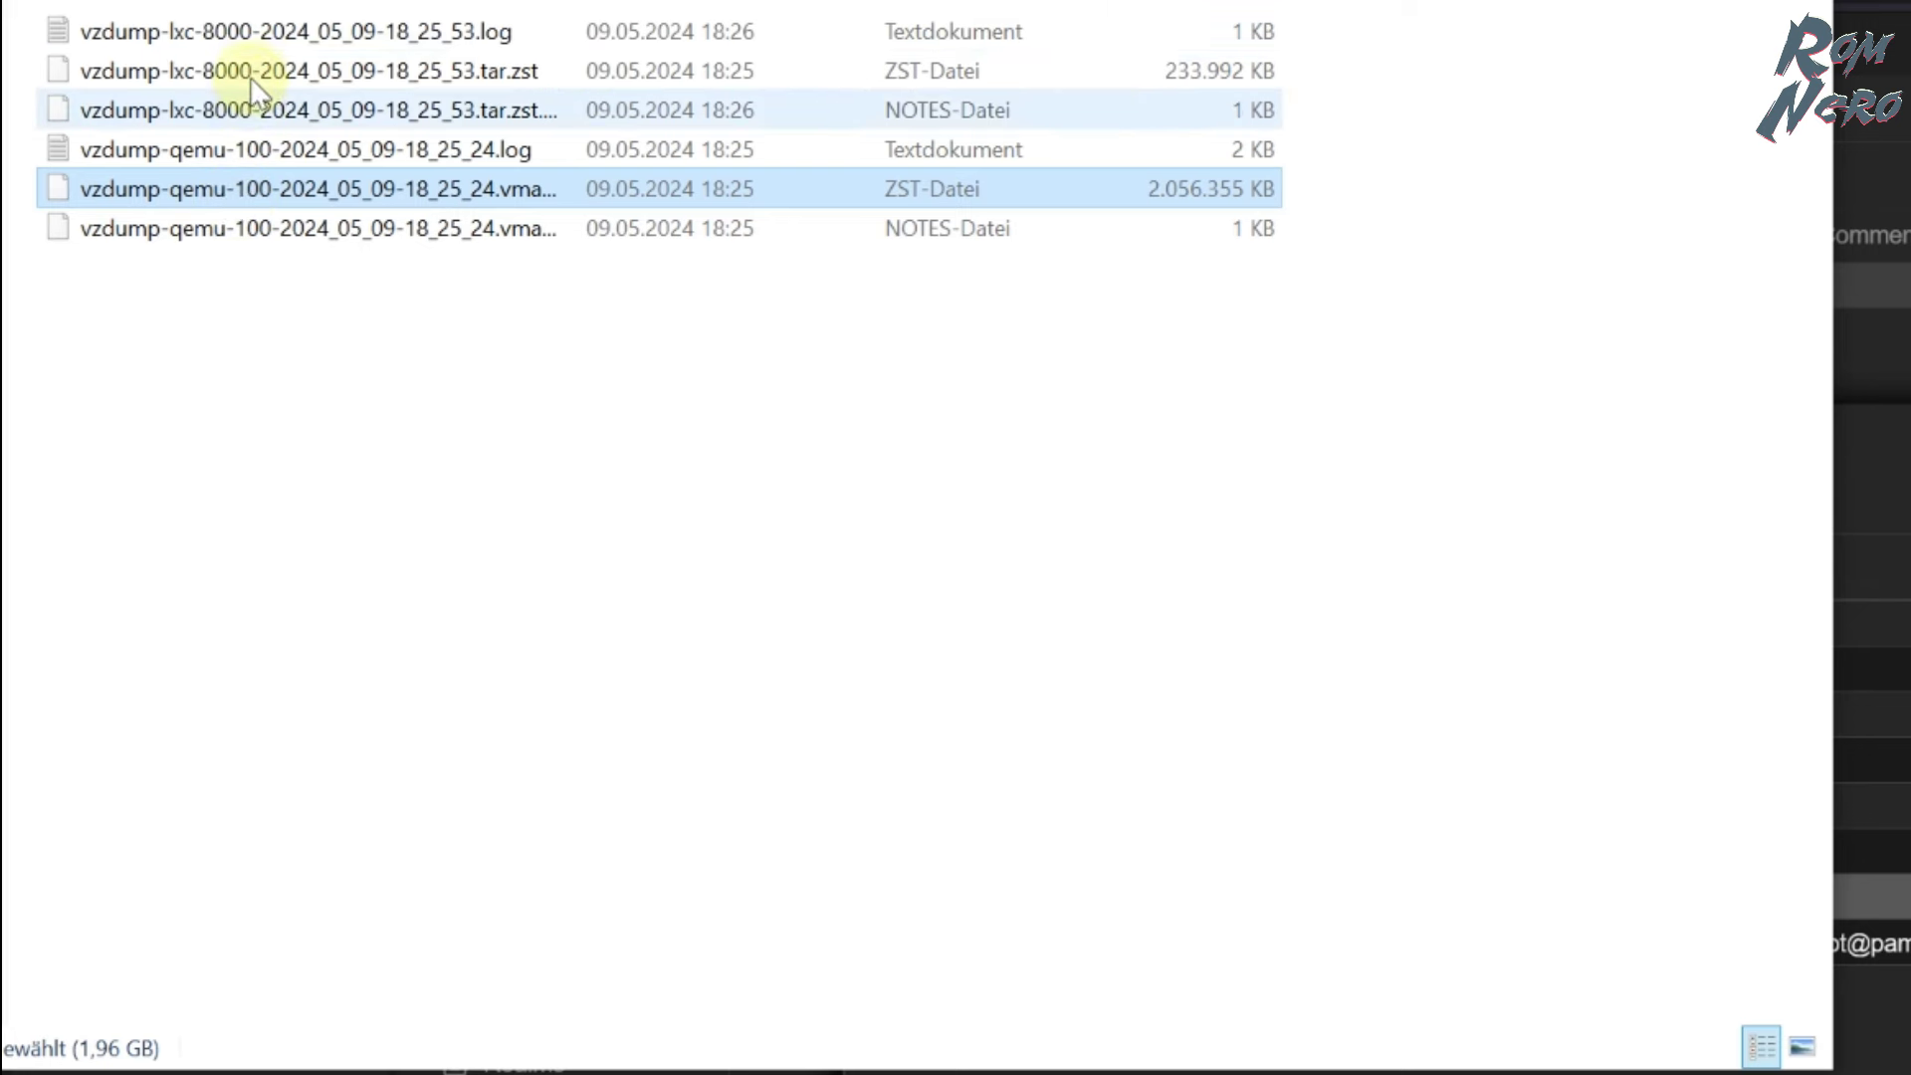
left_click(249, 34)
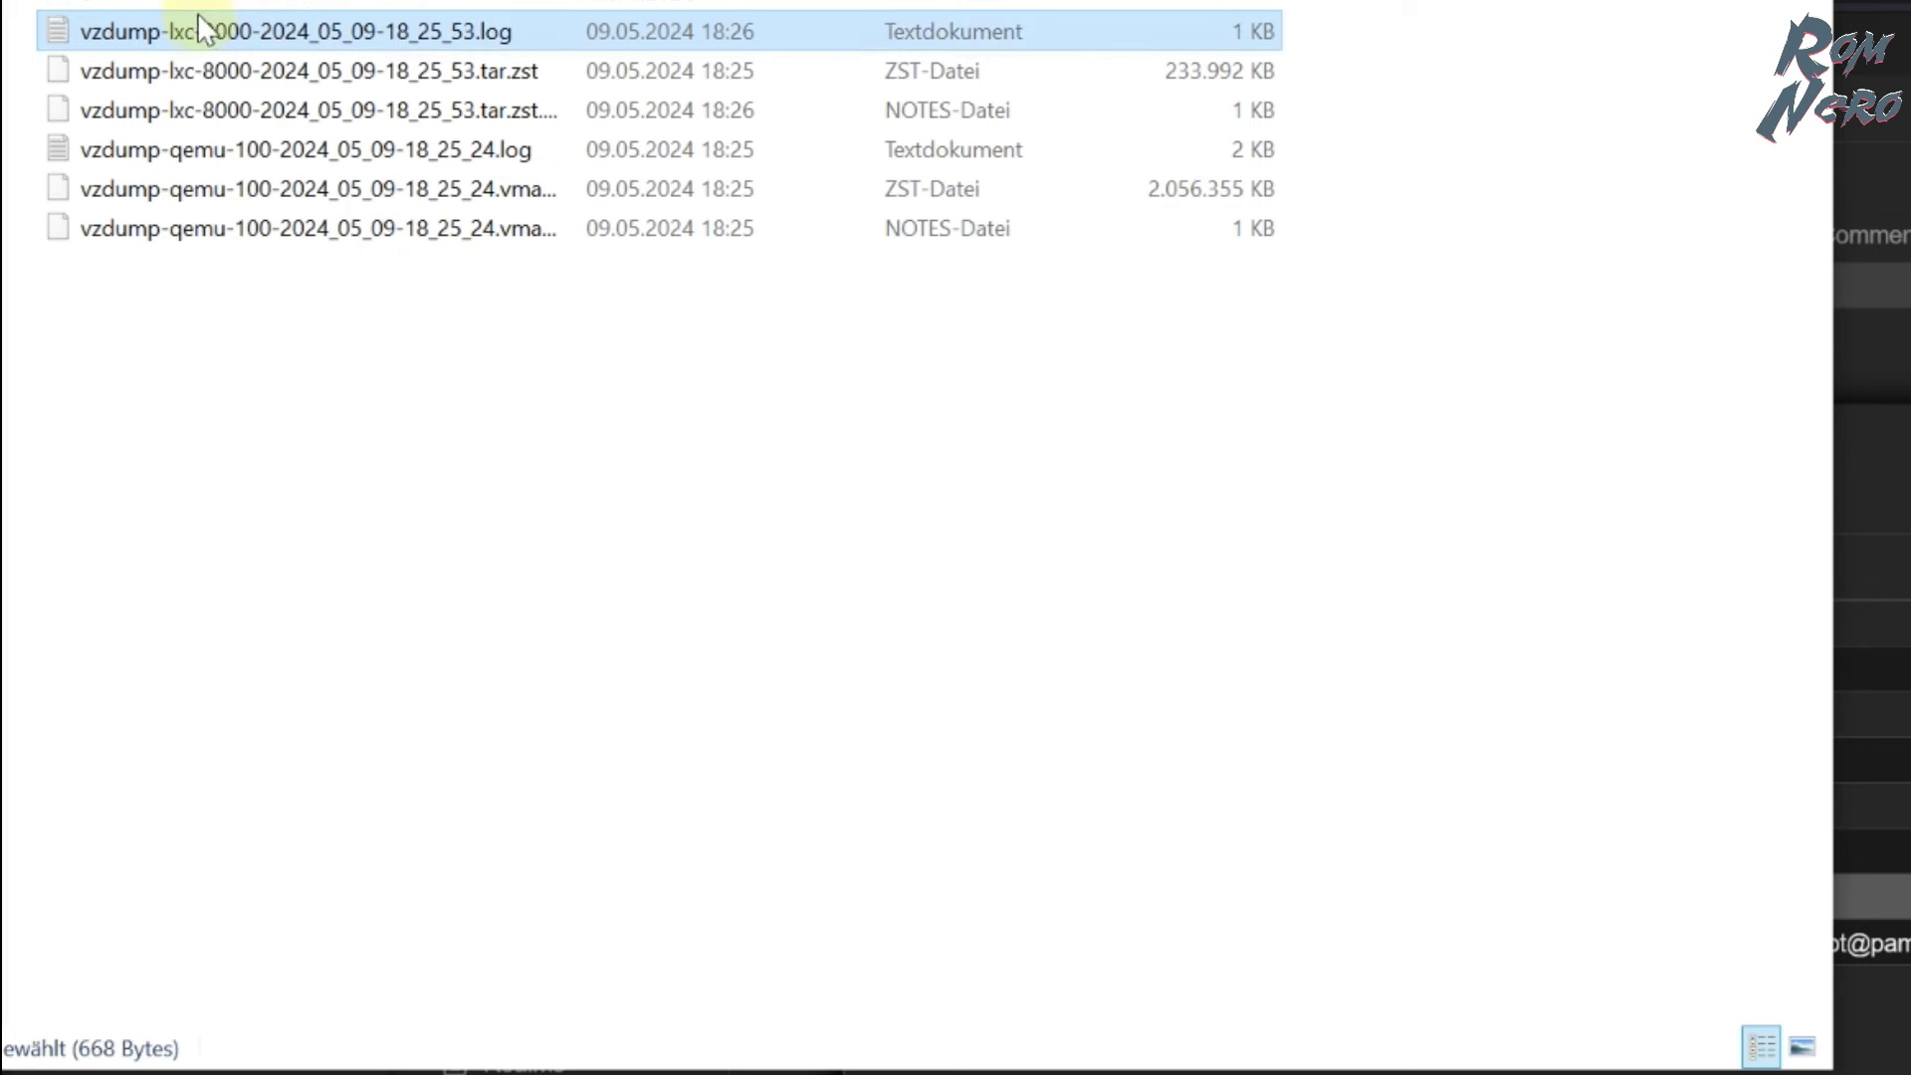
left_click(1207, 79)
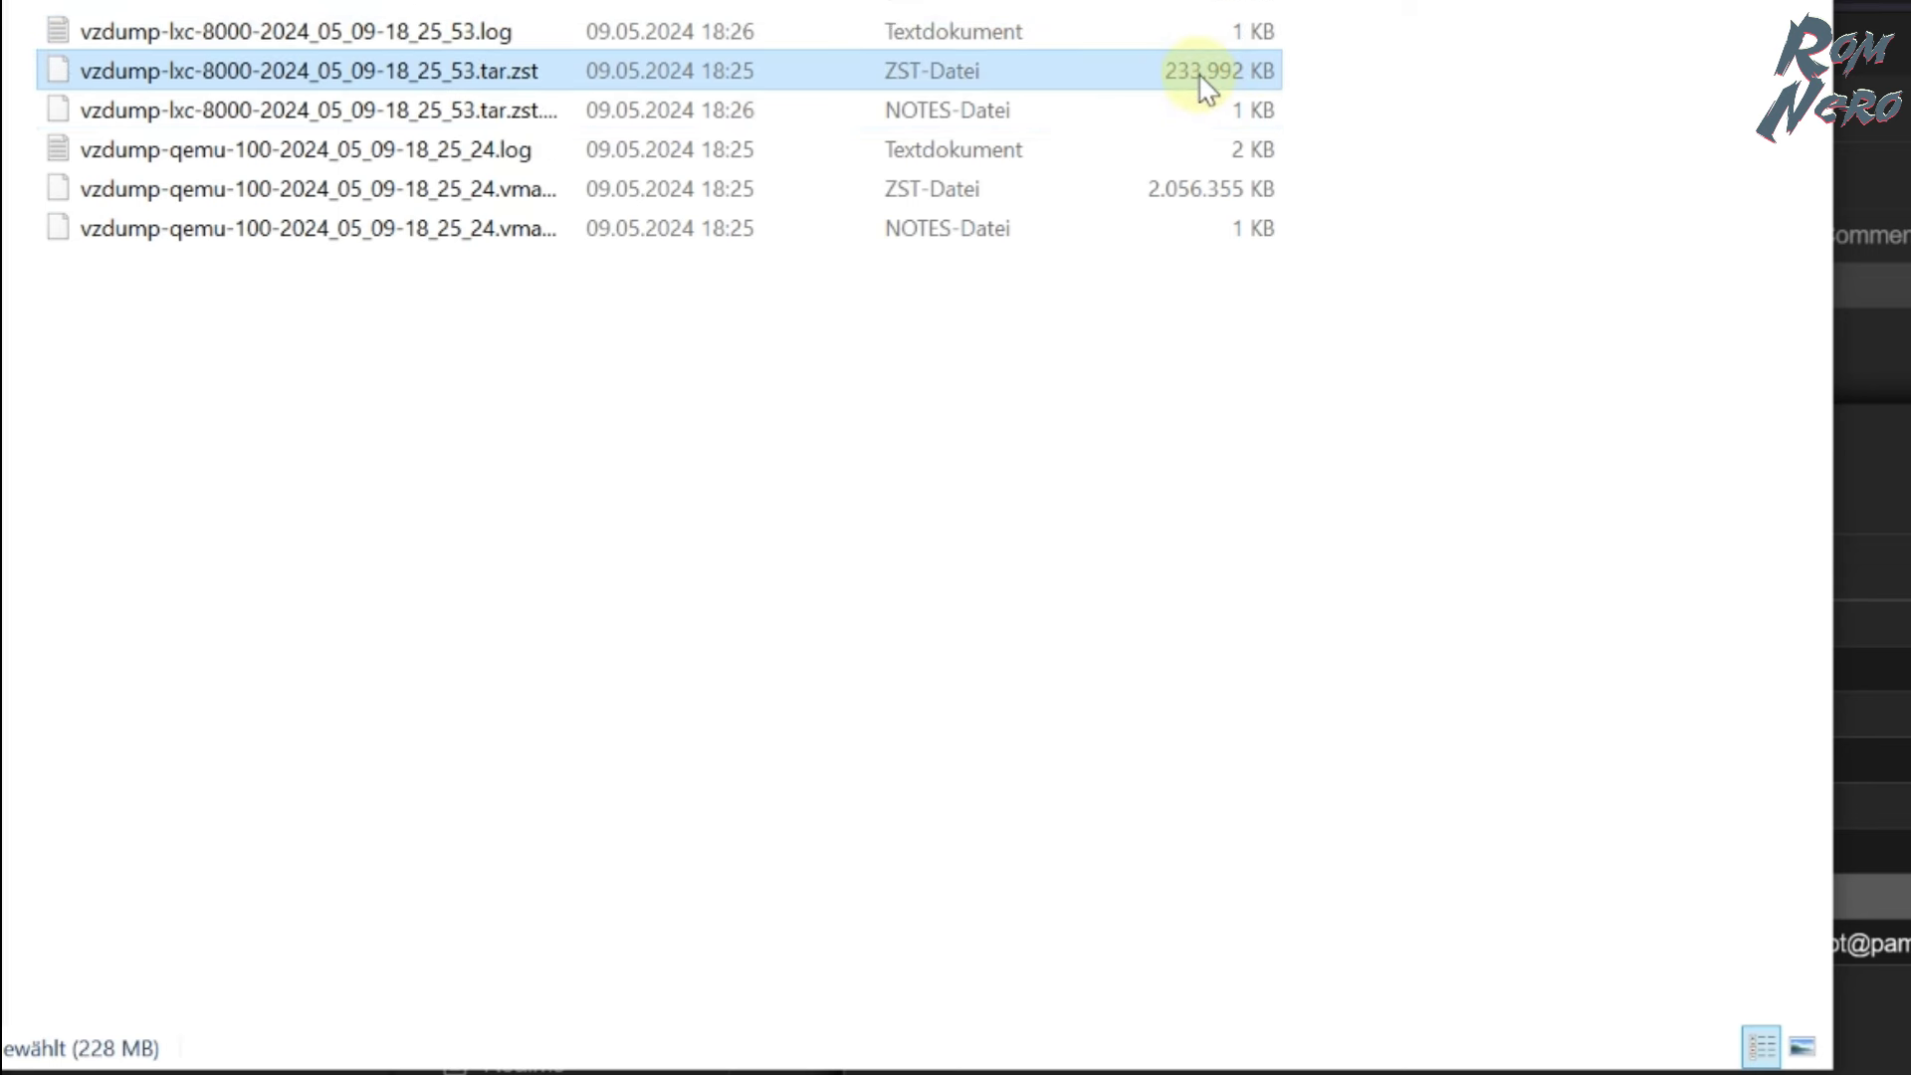
left_click(1170, 199)
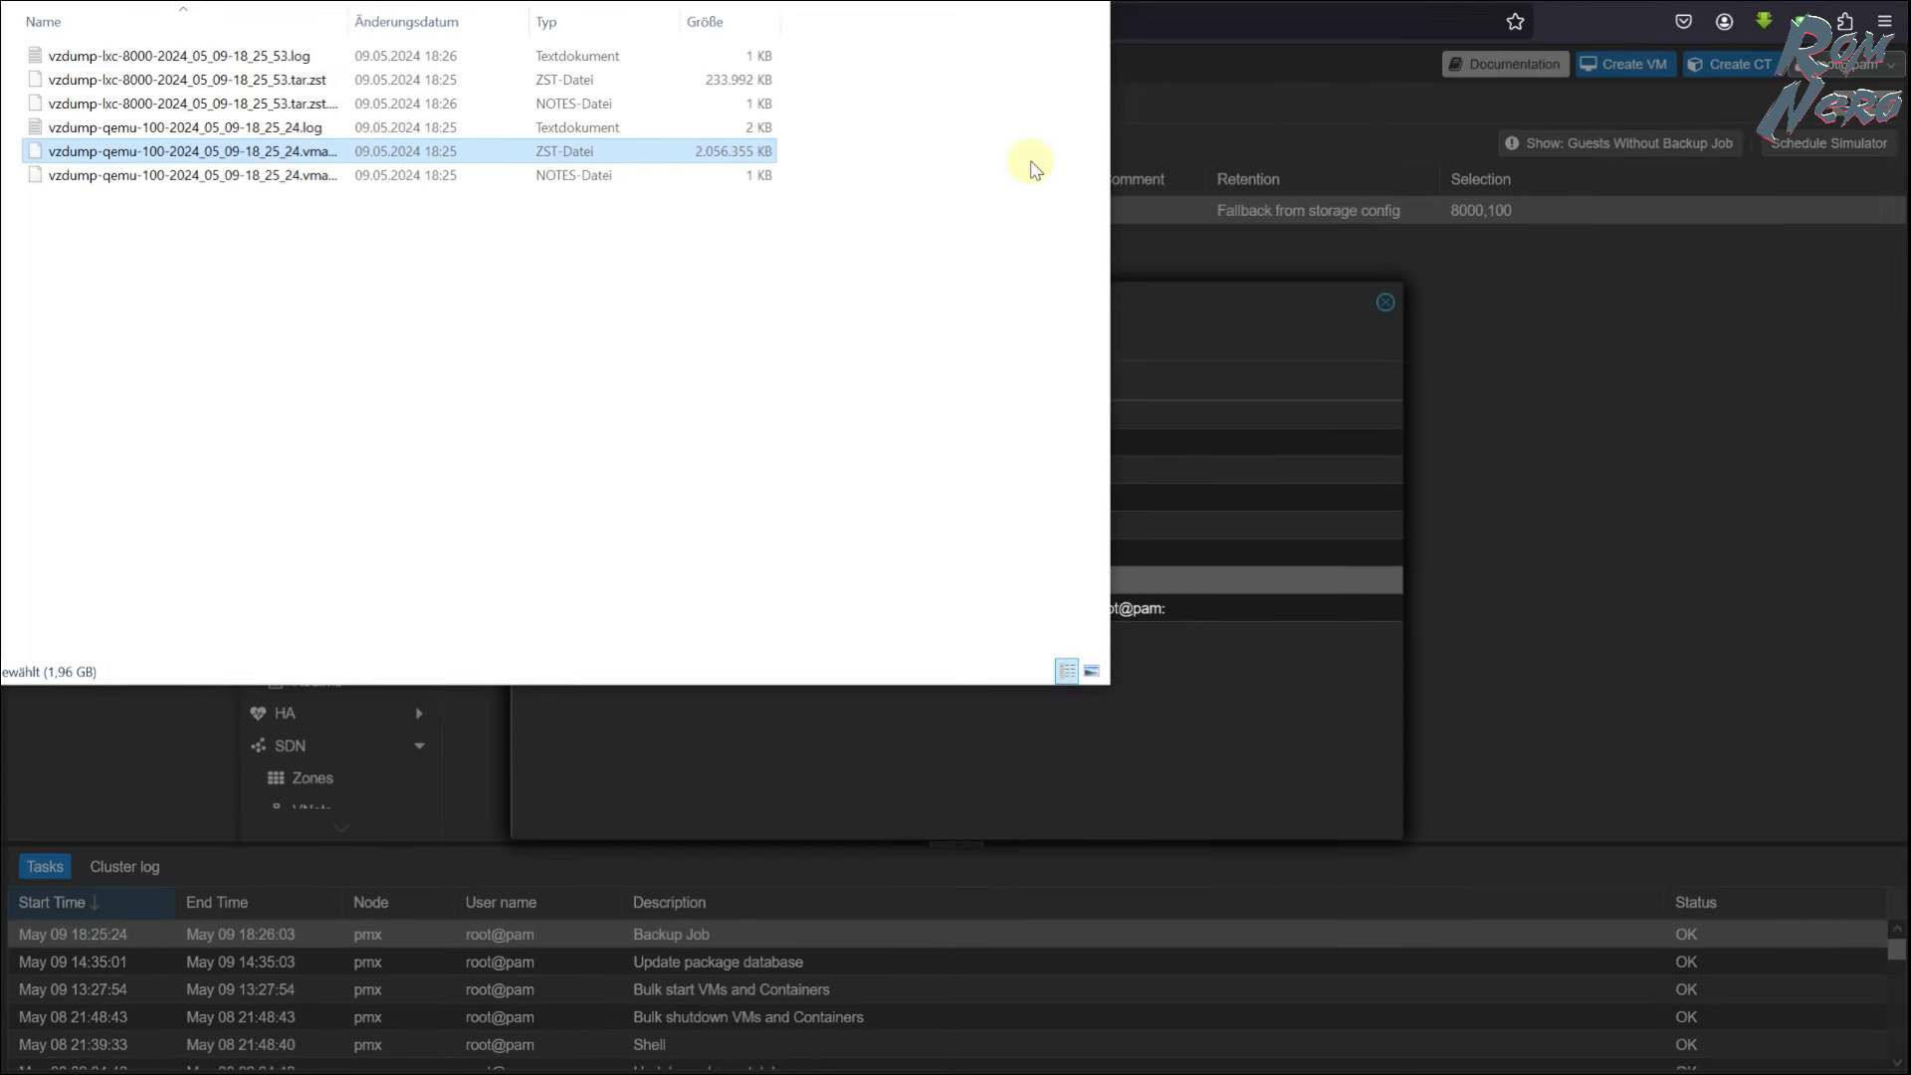
left_click(1294, 111)
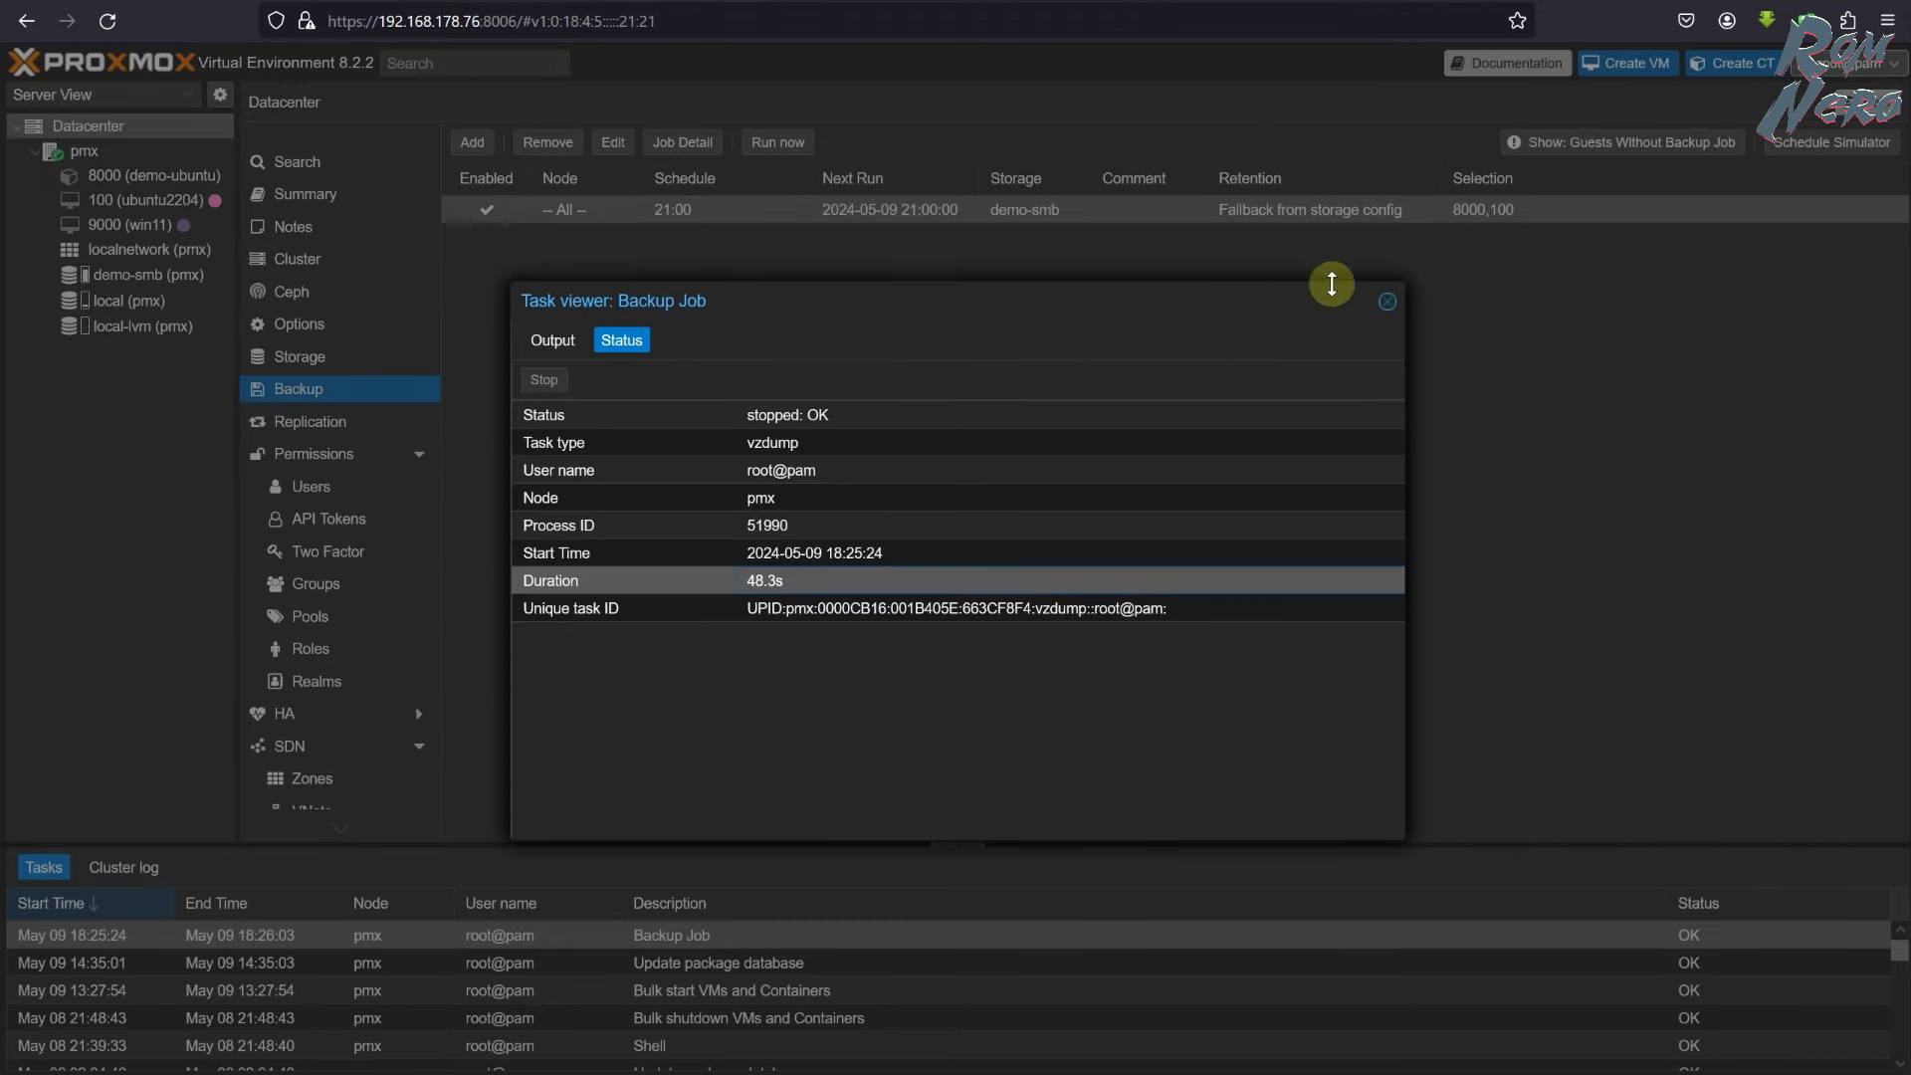
- Run the backup job again and view the new task's status ending TASK OK
left_click(1388, 300)
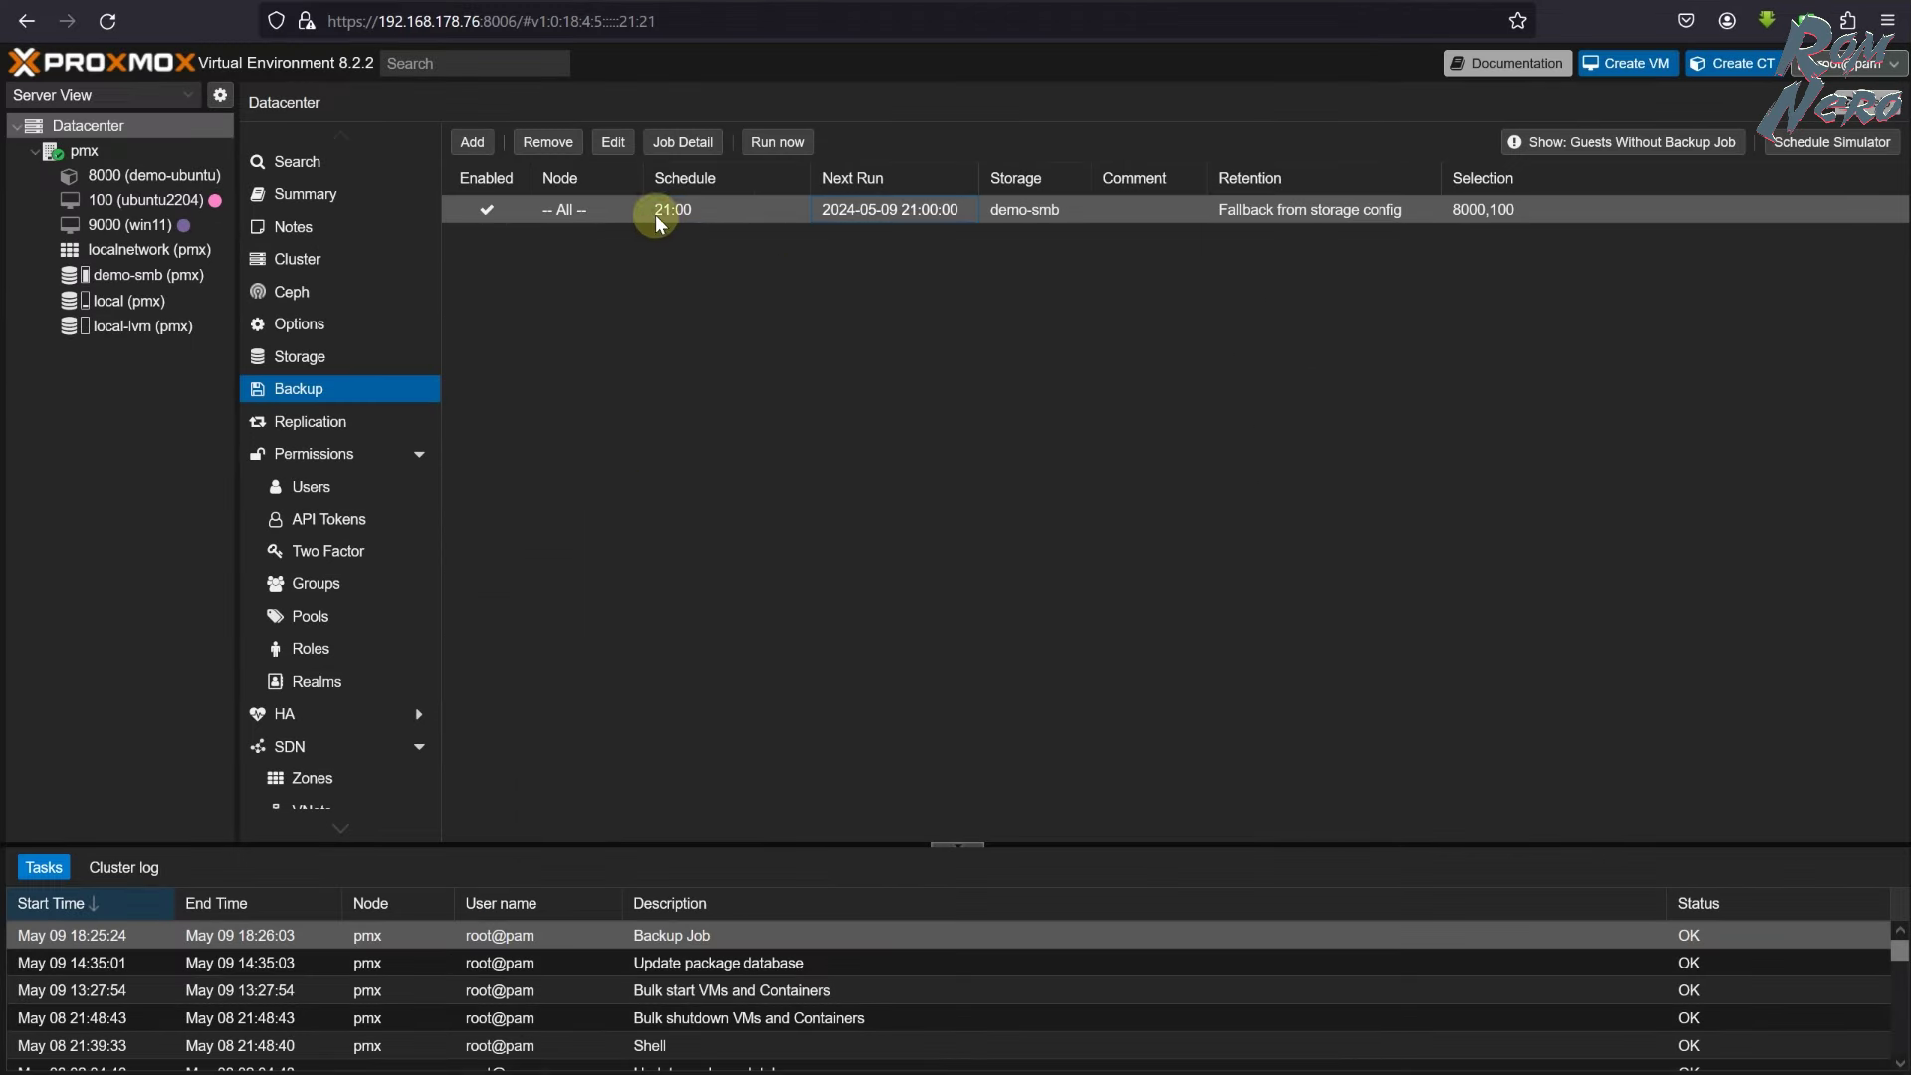
left_click(777, 142)
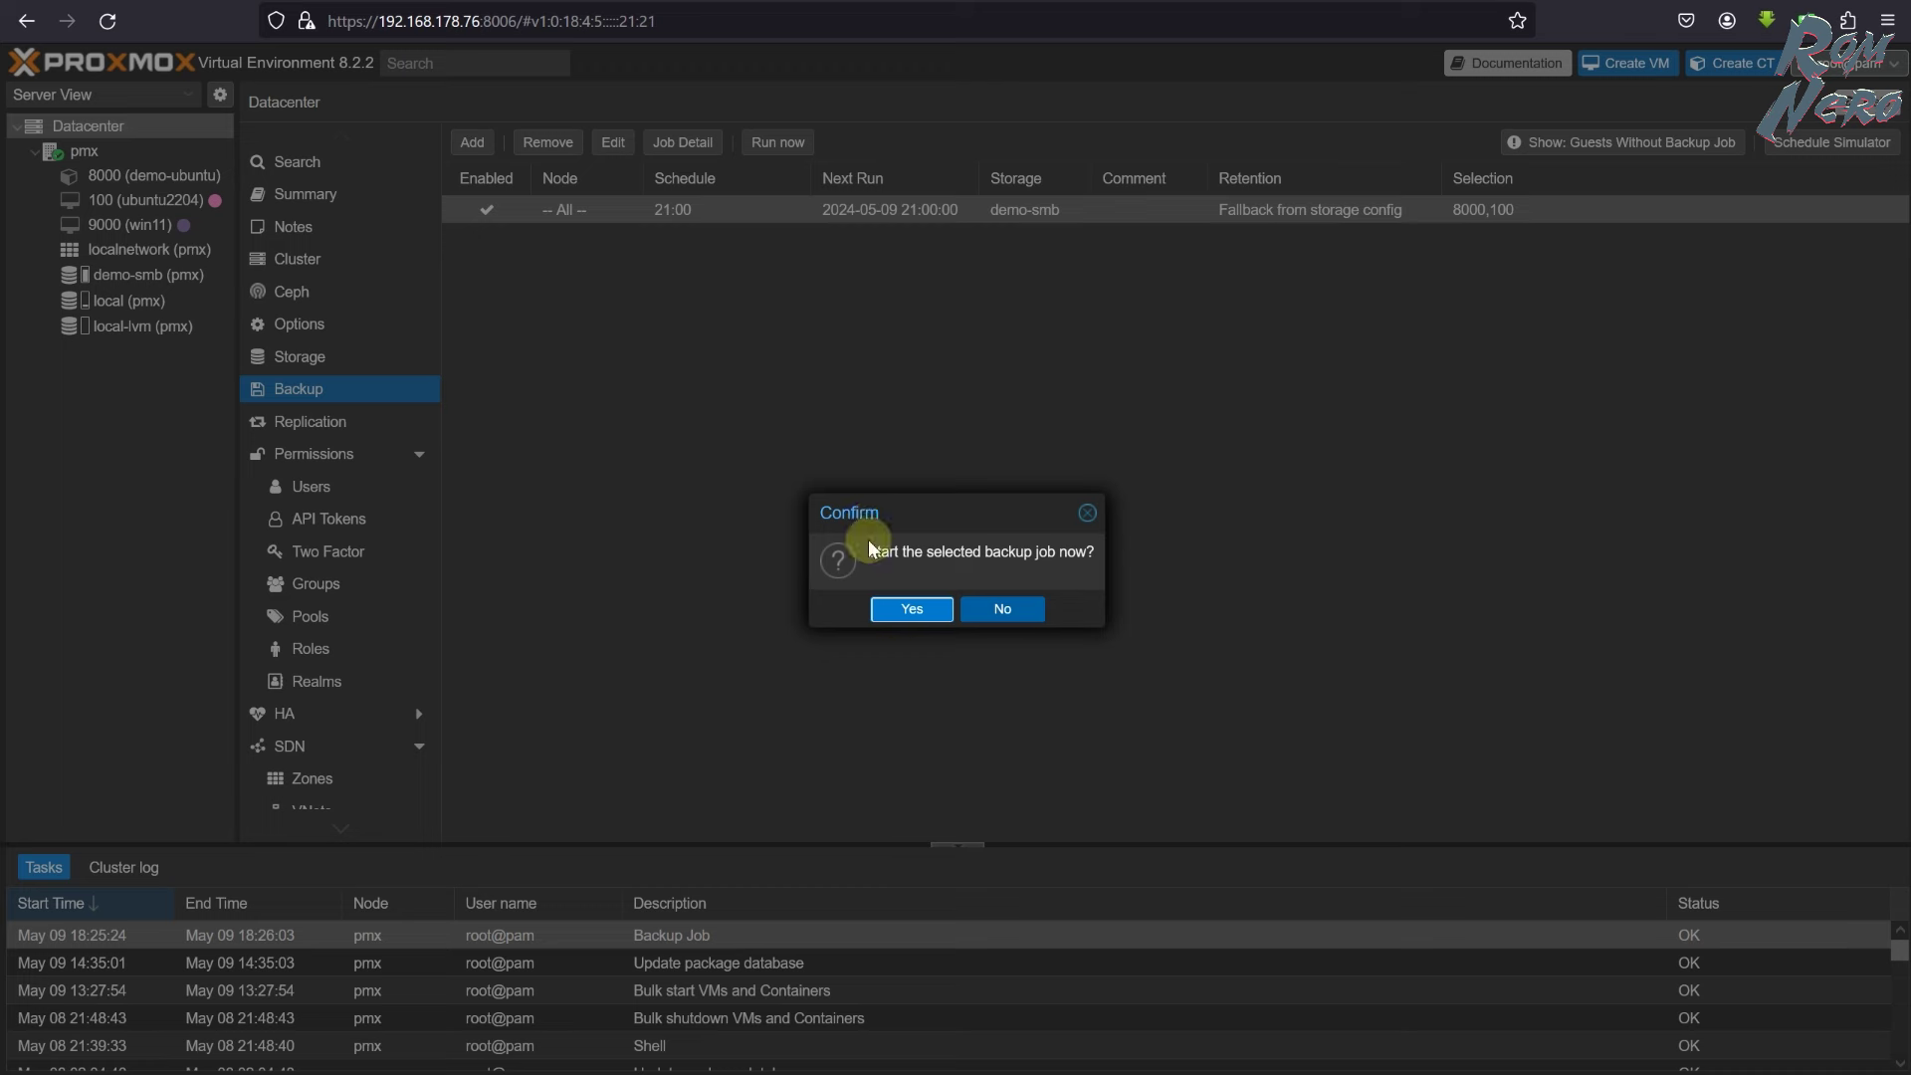
left_click(909, 610)
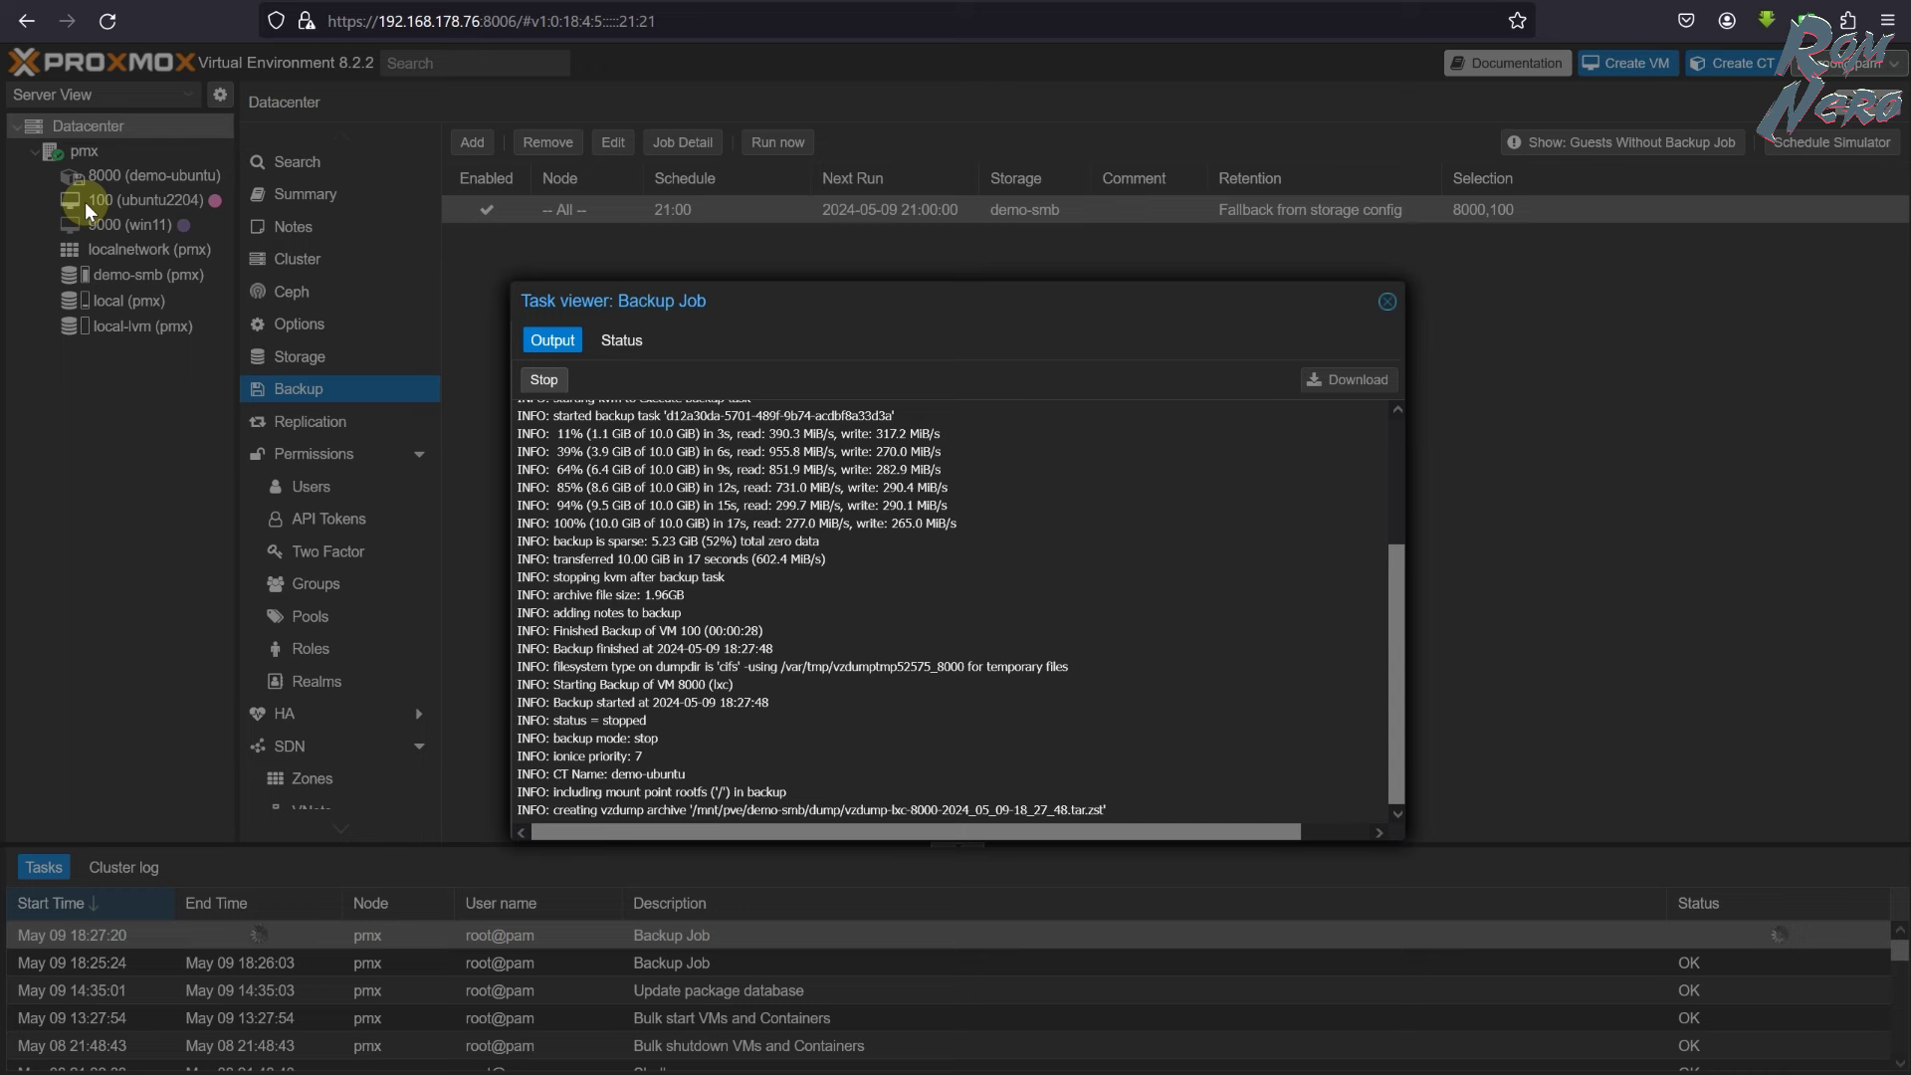
left_click(621, 340)
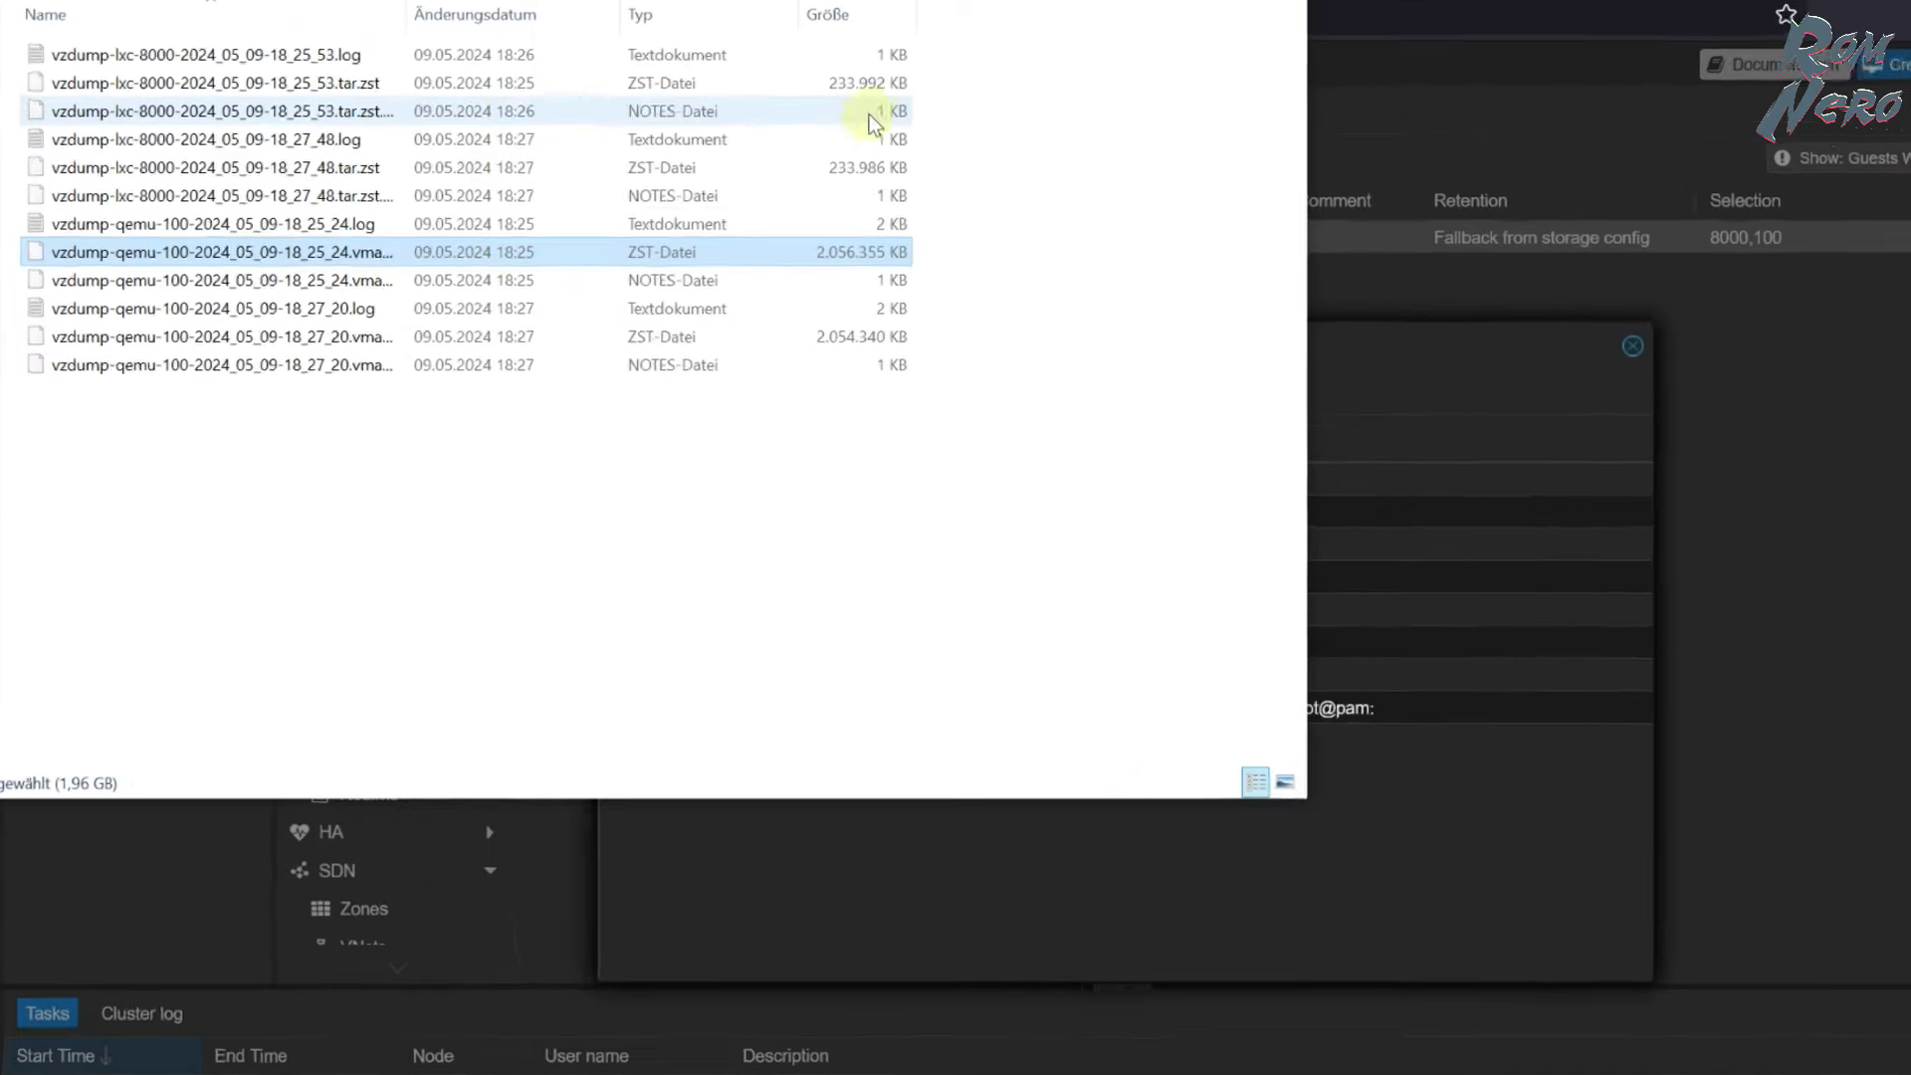
- Compare the old and new 8000 and VM 100 backup archive sizes in the dump folder, then return to Proxmox
left_click(766, 81)
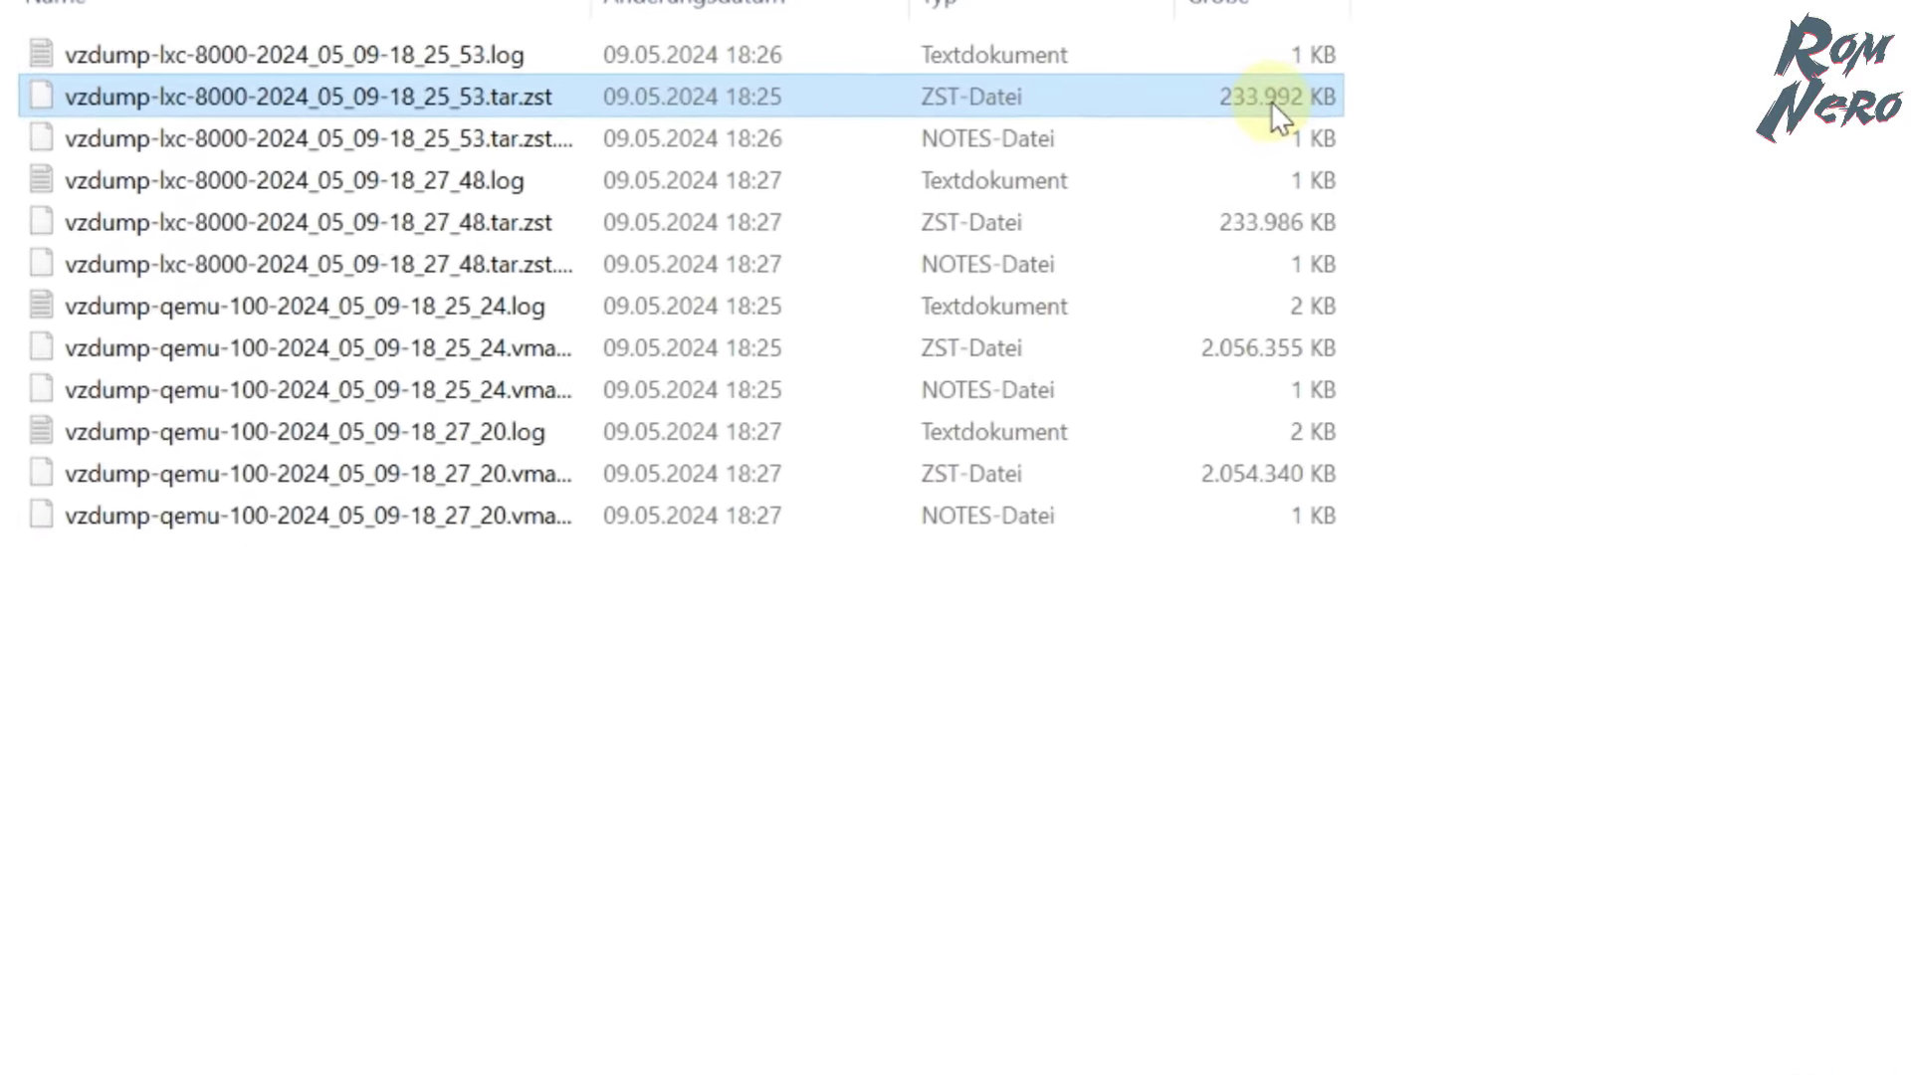
left_click(1323, 234)
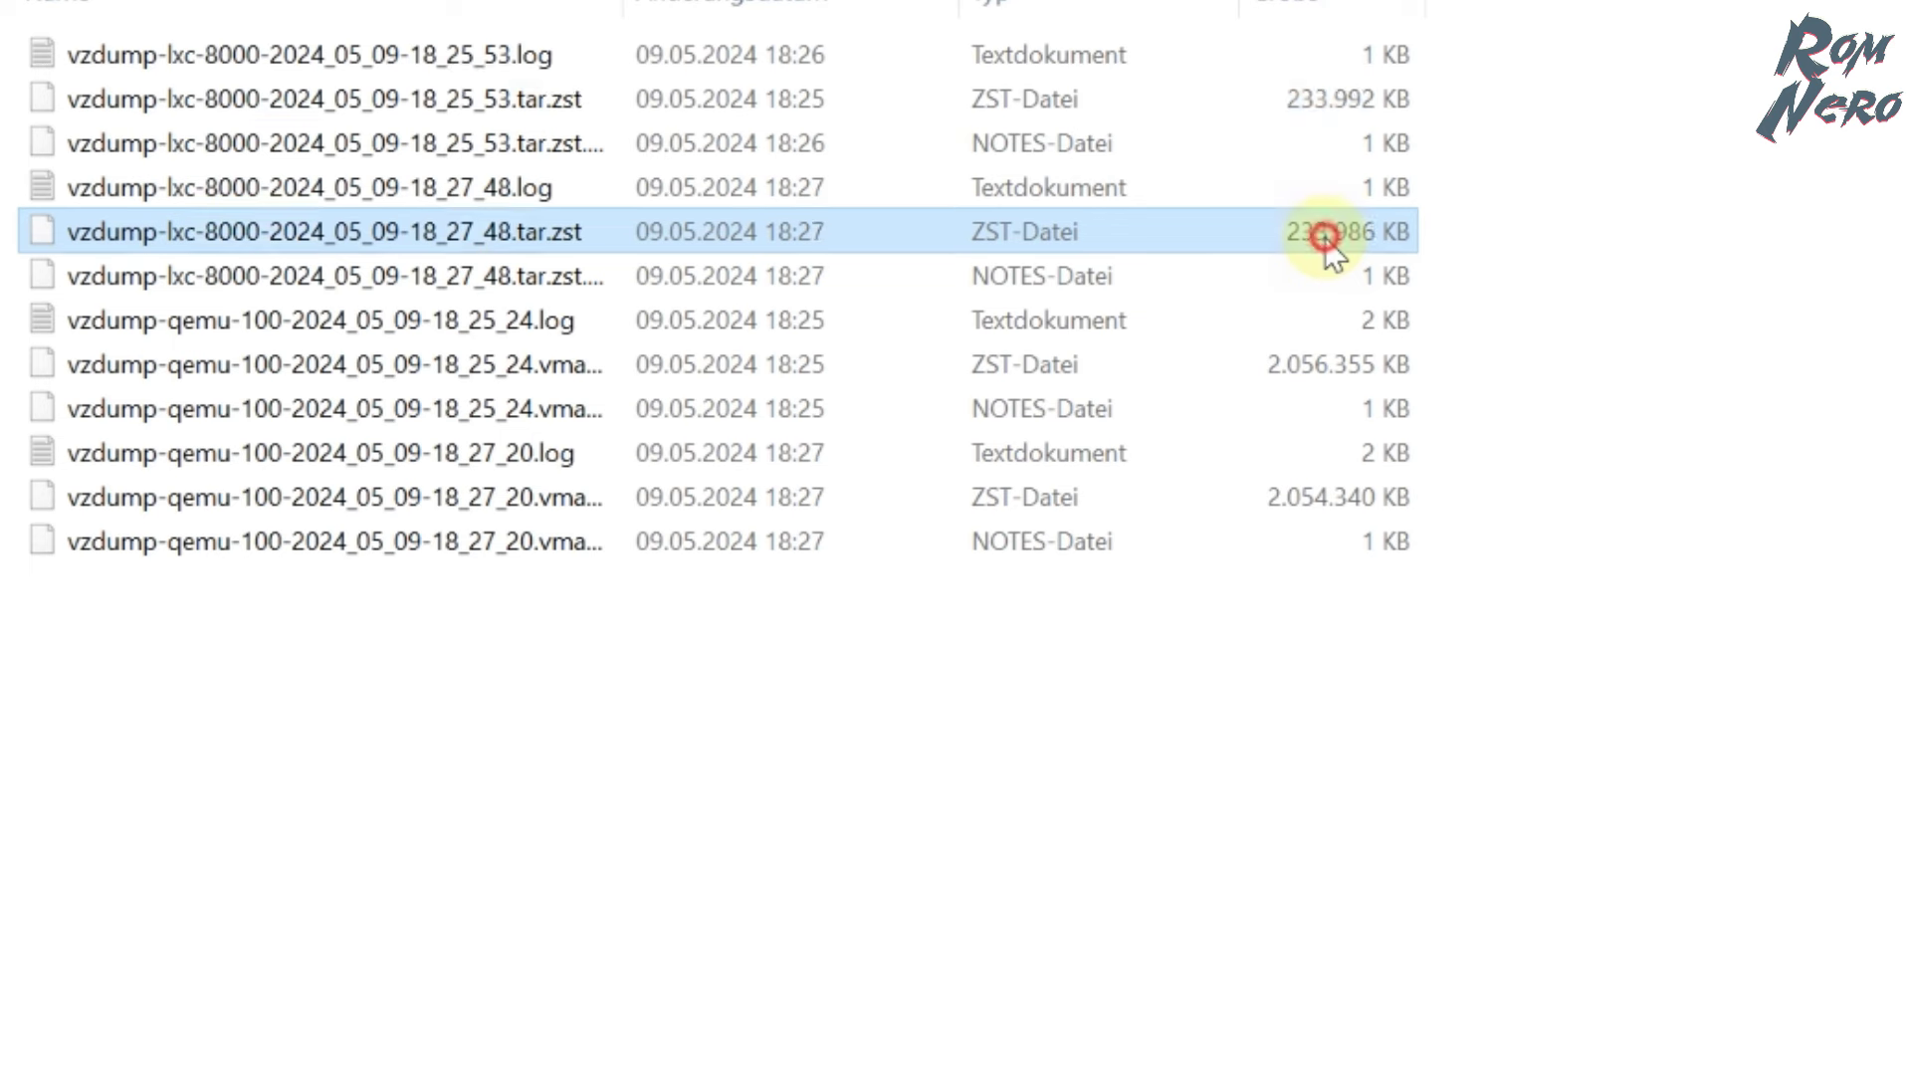
left_click(1290, 374)
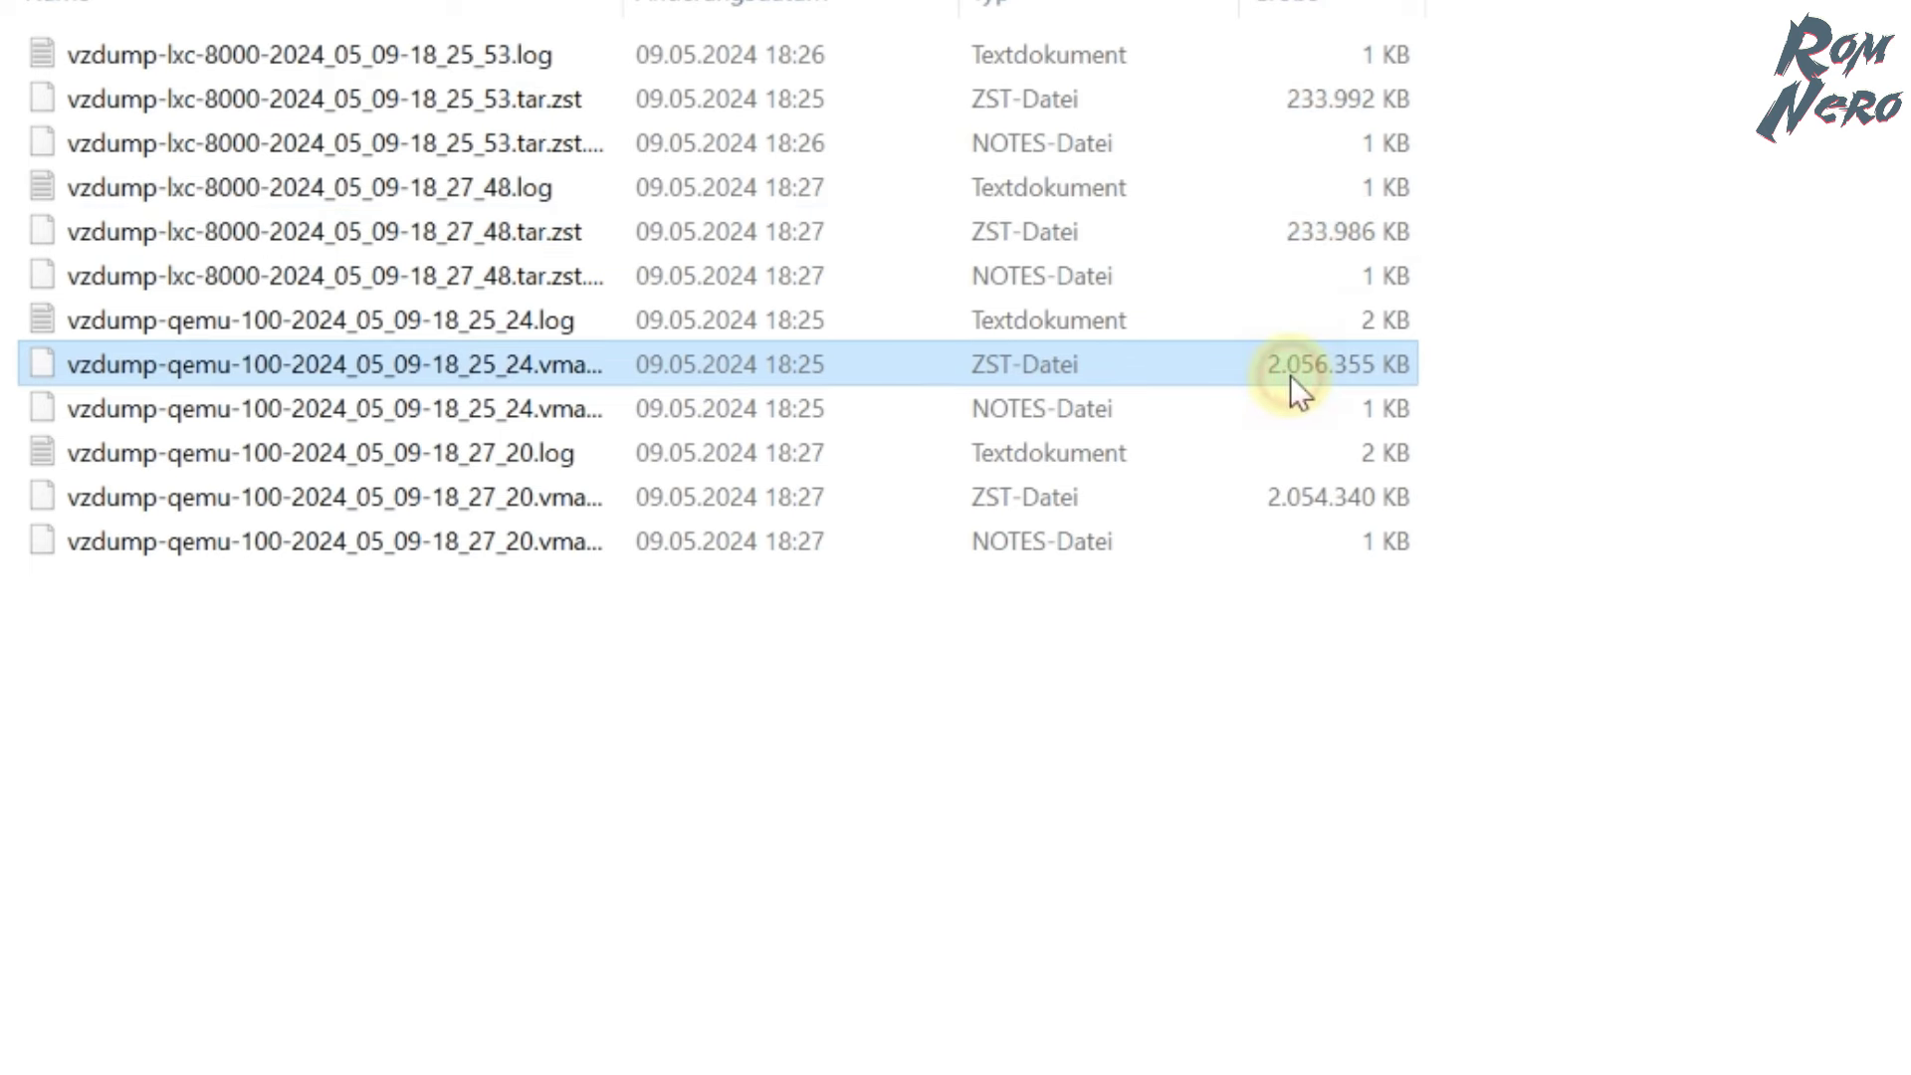
left_click(1323, 498)
left_click(1363, 627)
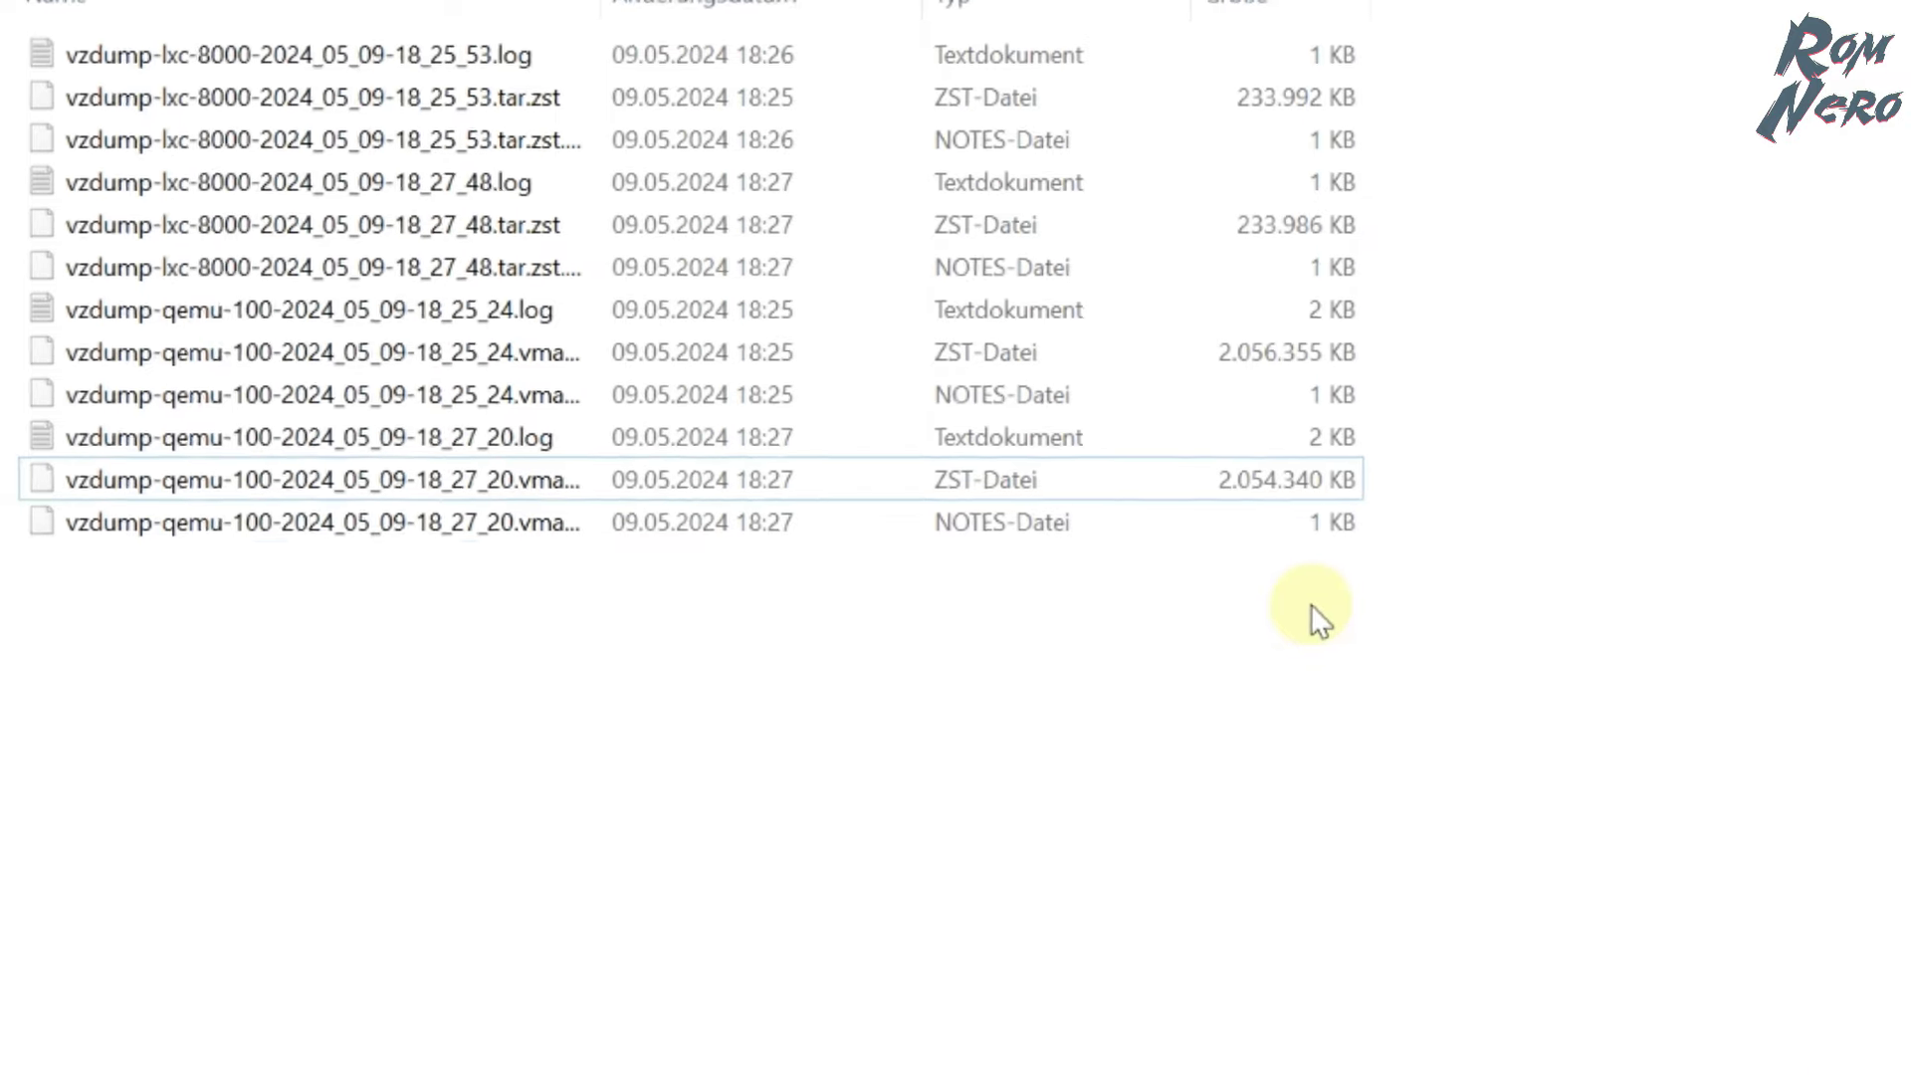
left_click(1780, 522)
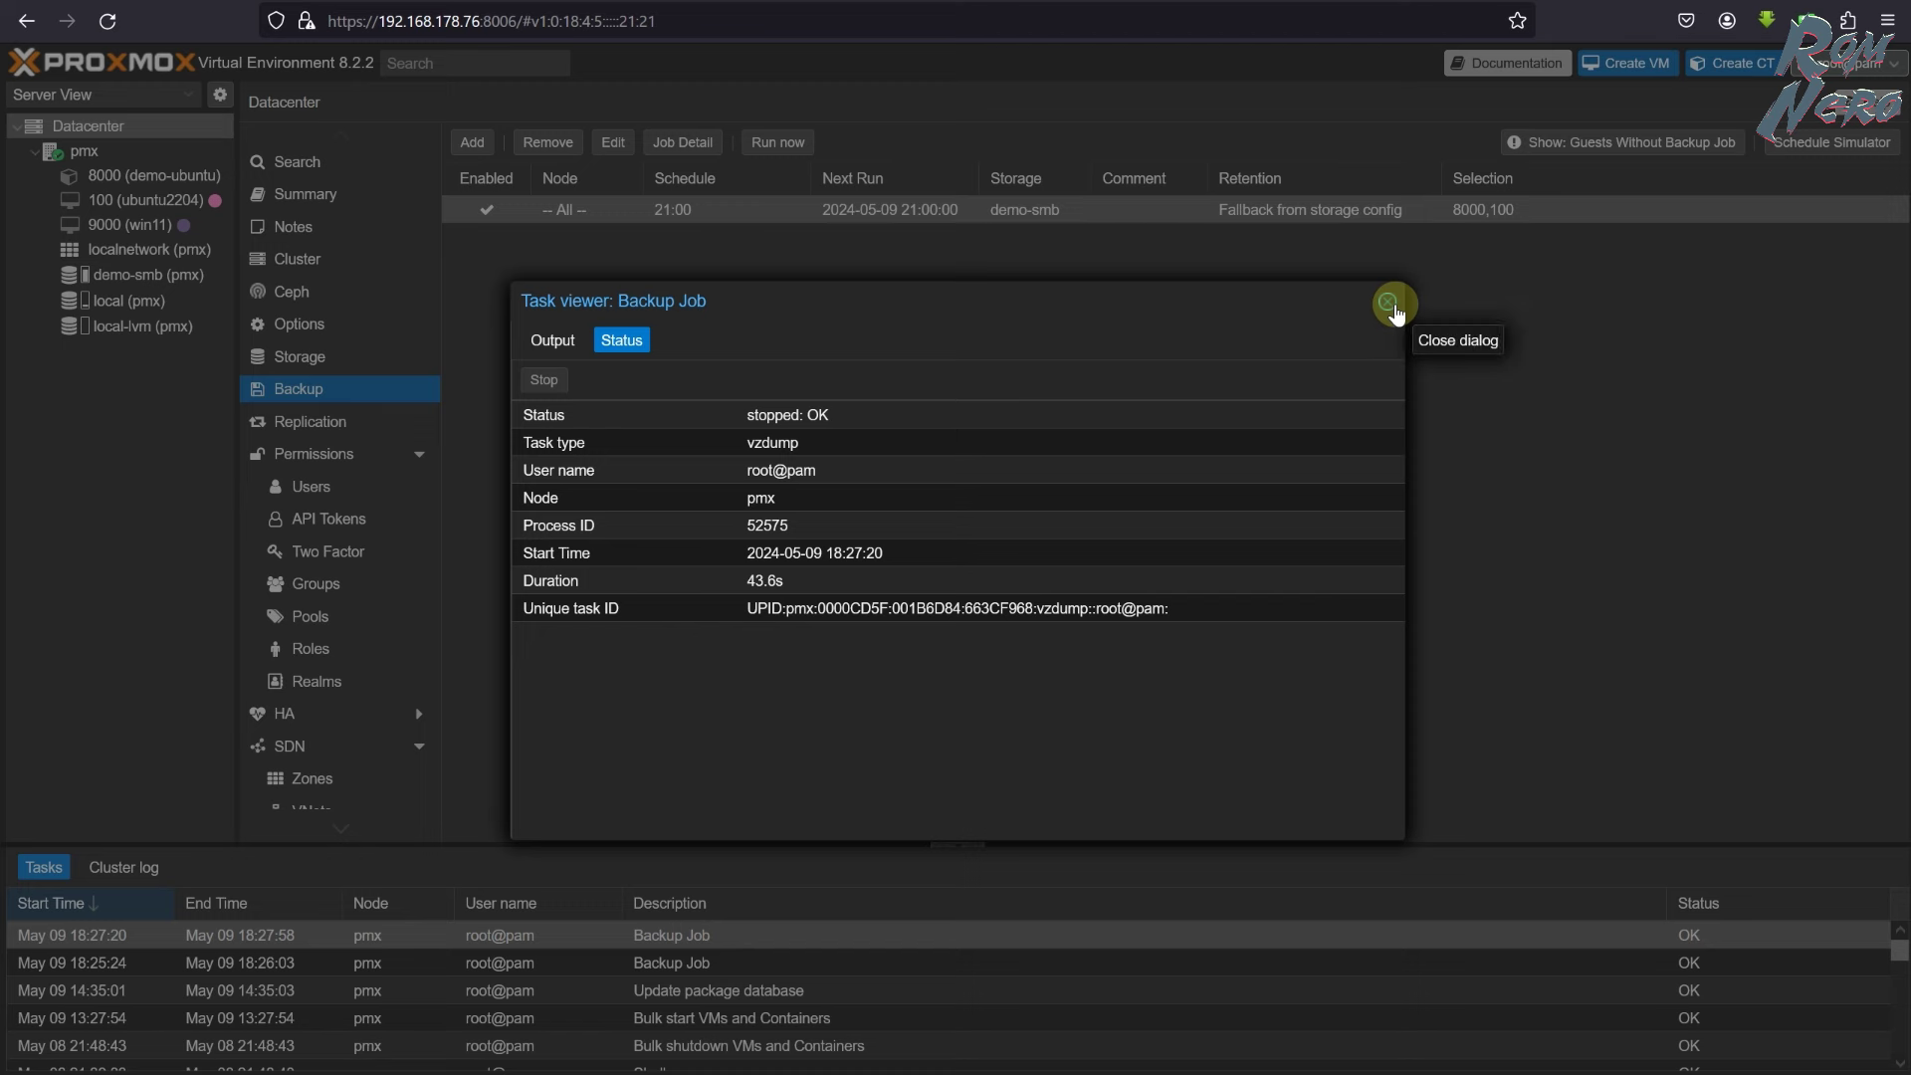
- Close the Task viewer for the second backup job
left_click(1390, 304)
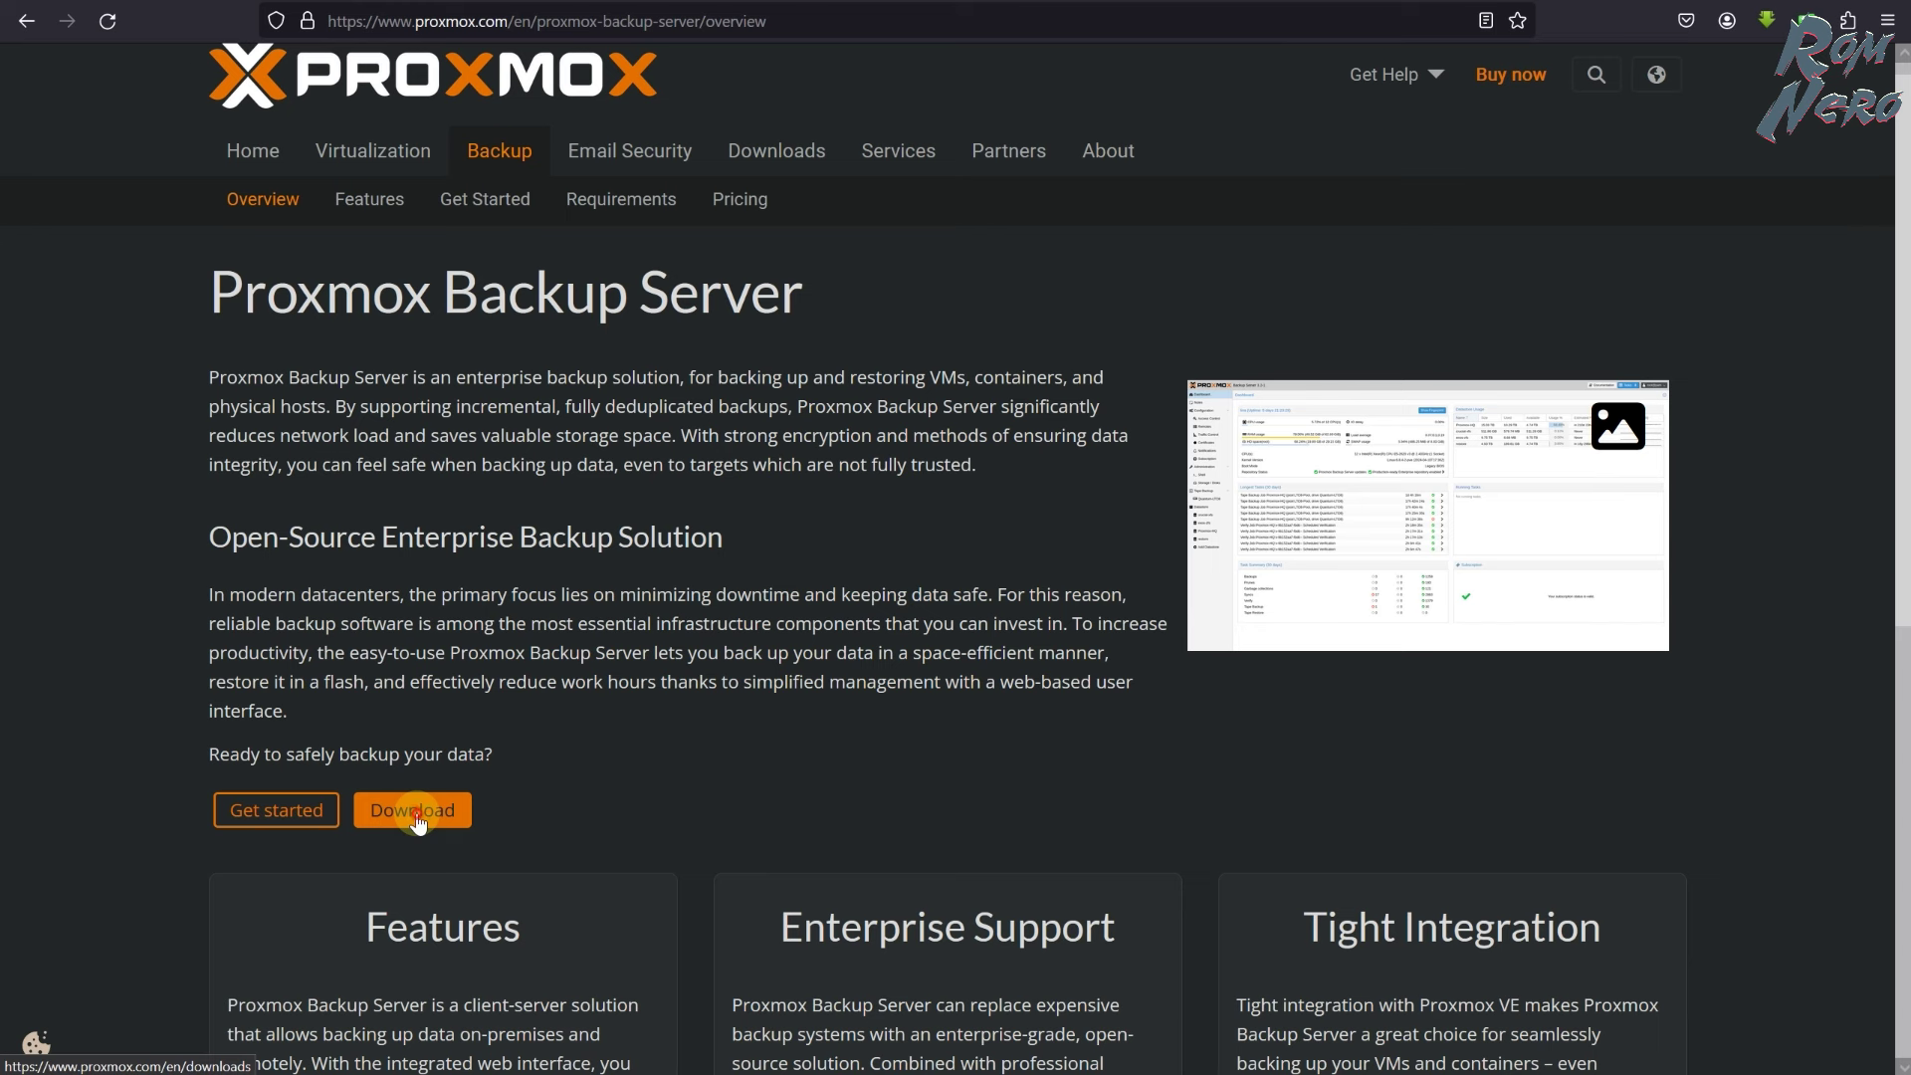
- On the proxmox.com Downloads page, request the Proxmox Backup Server 3.2 ISO and cancel the Save dialog
left_click(412, 809)
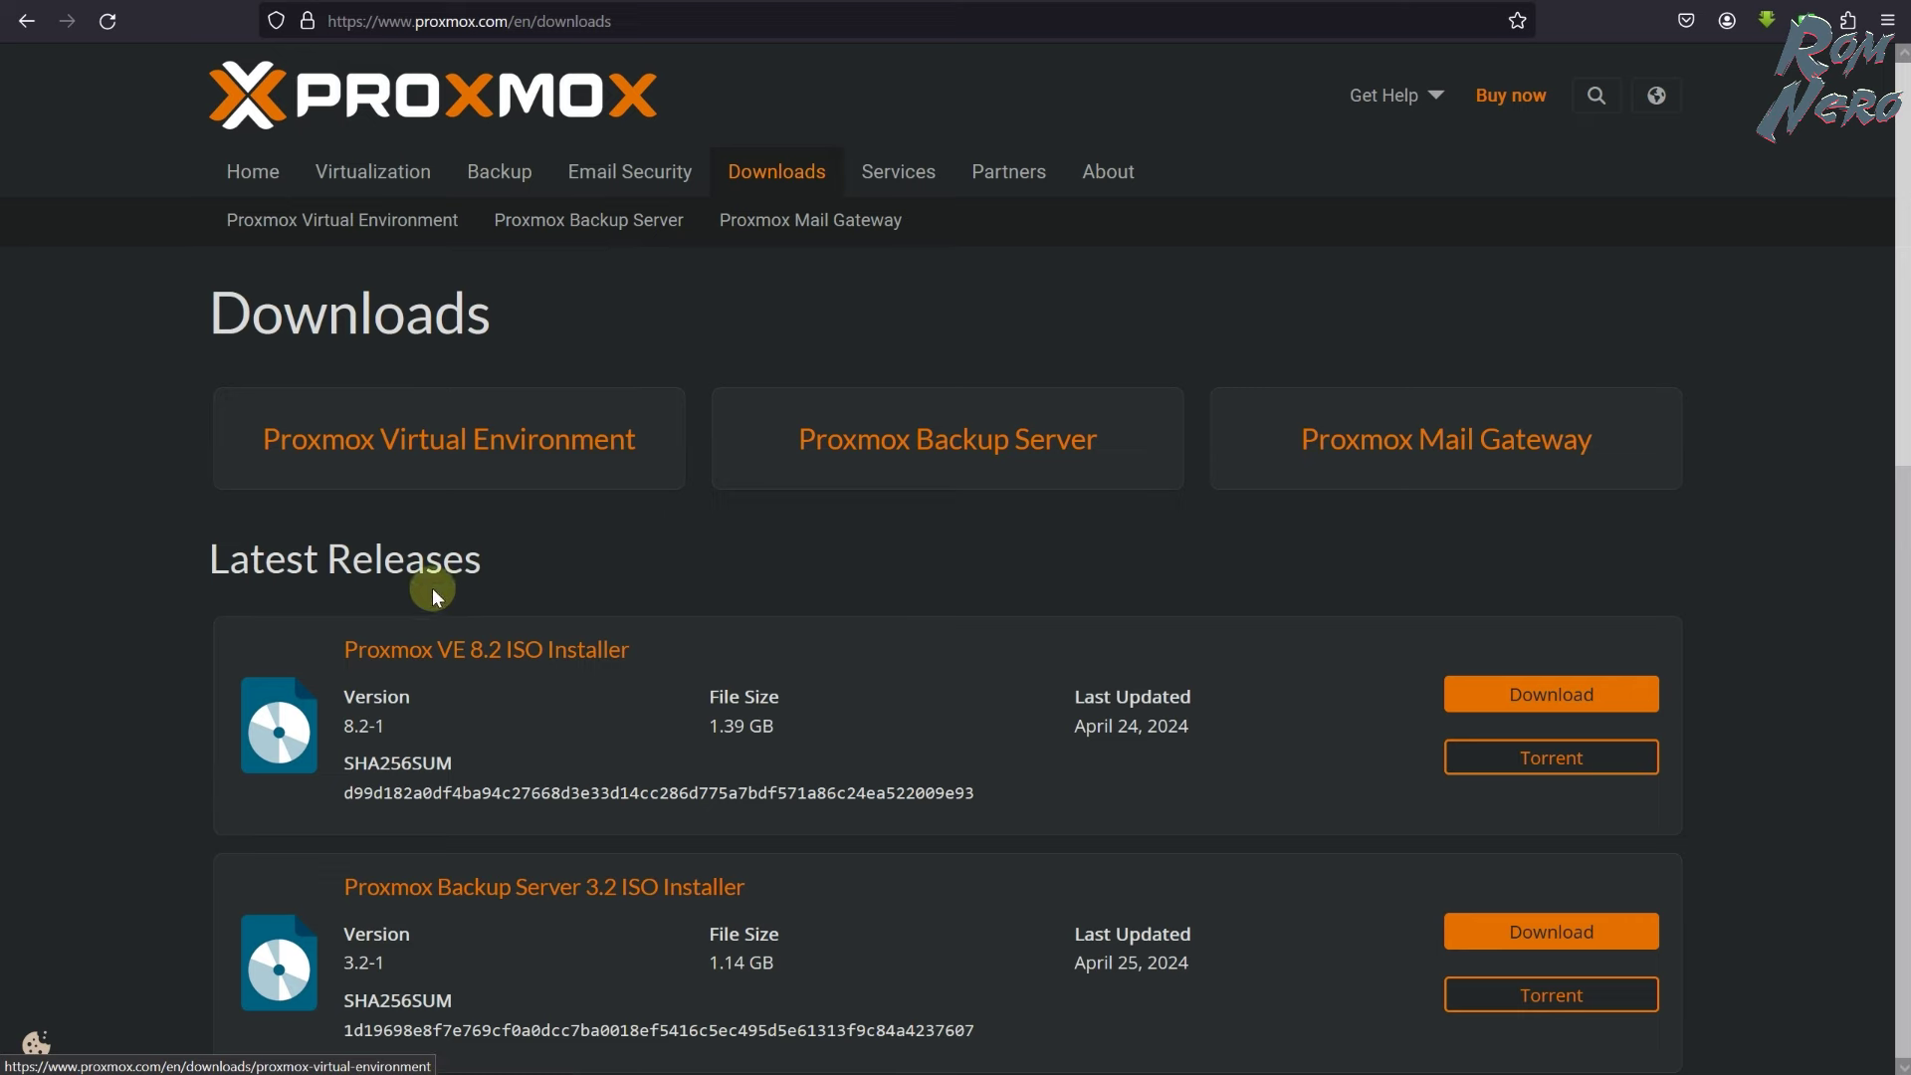
scroll(403, 582, "down", 2)
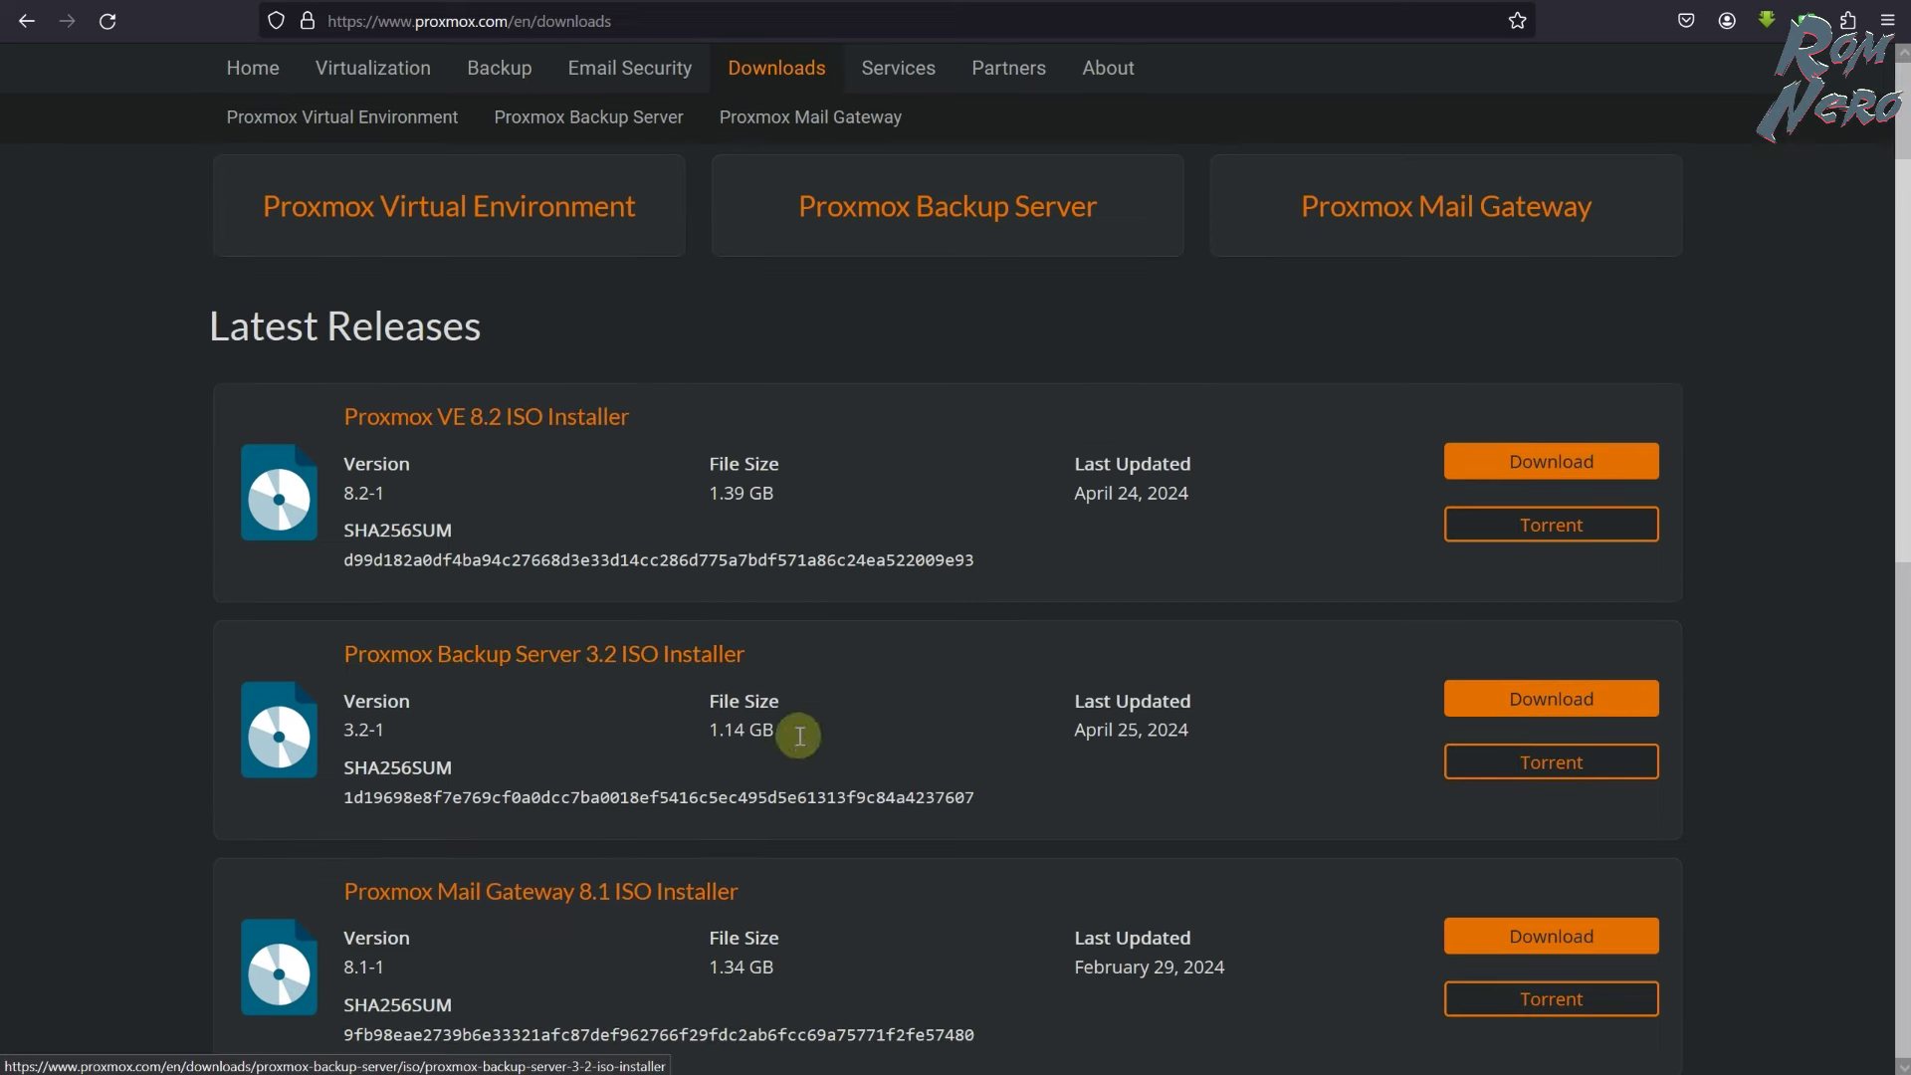
left_click(1478, 699)
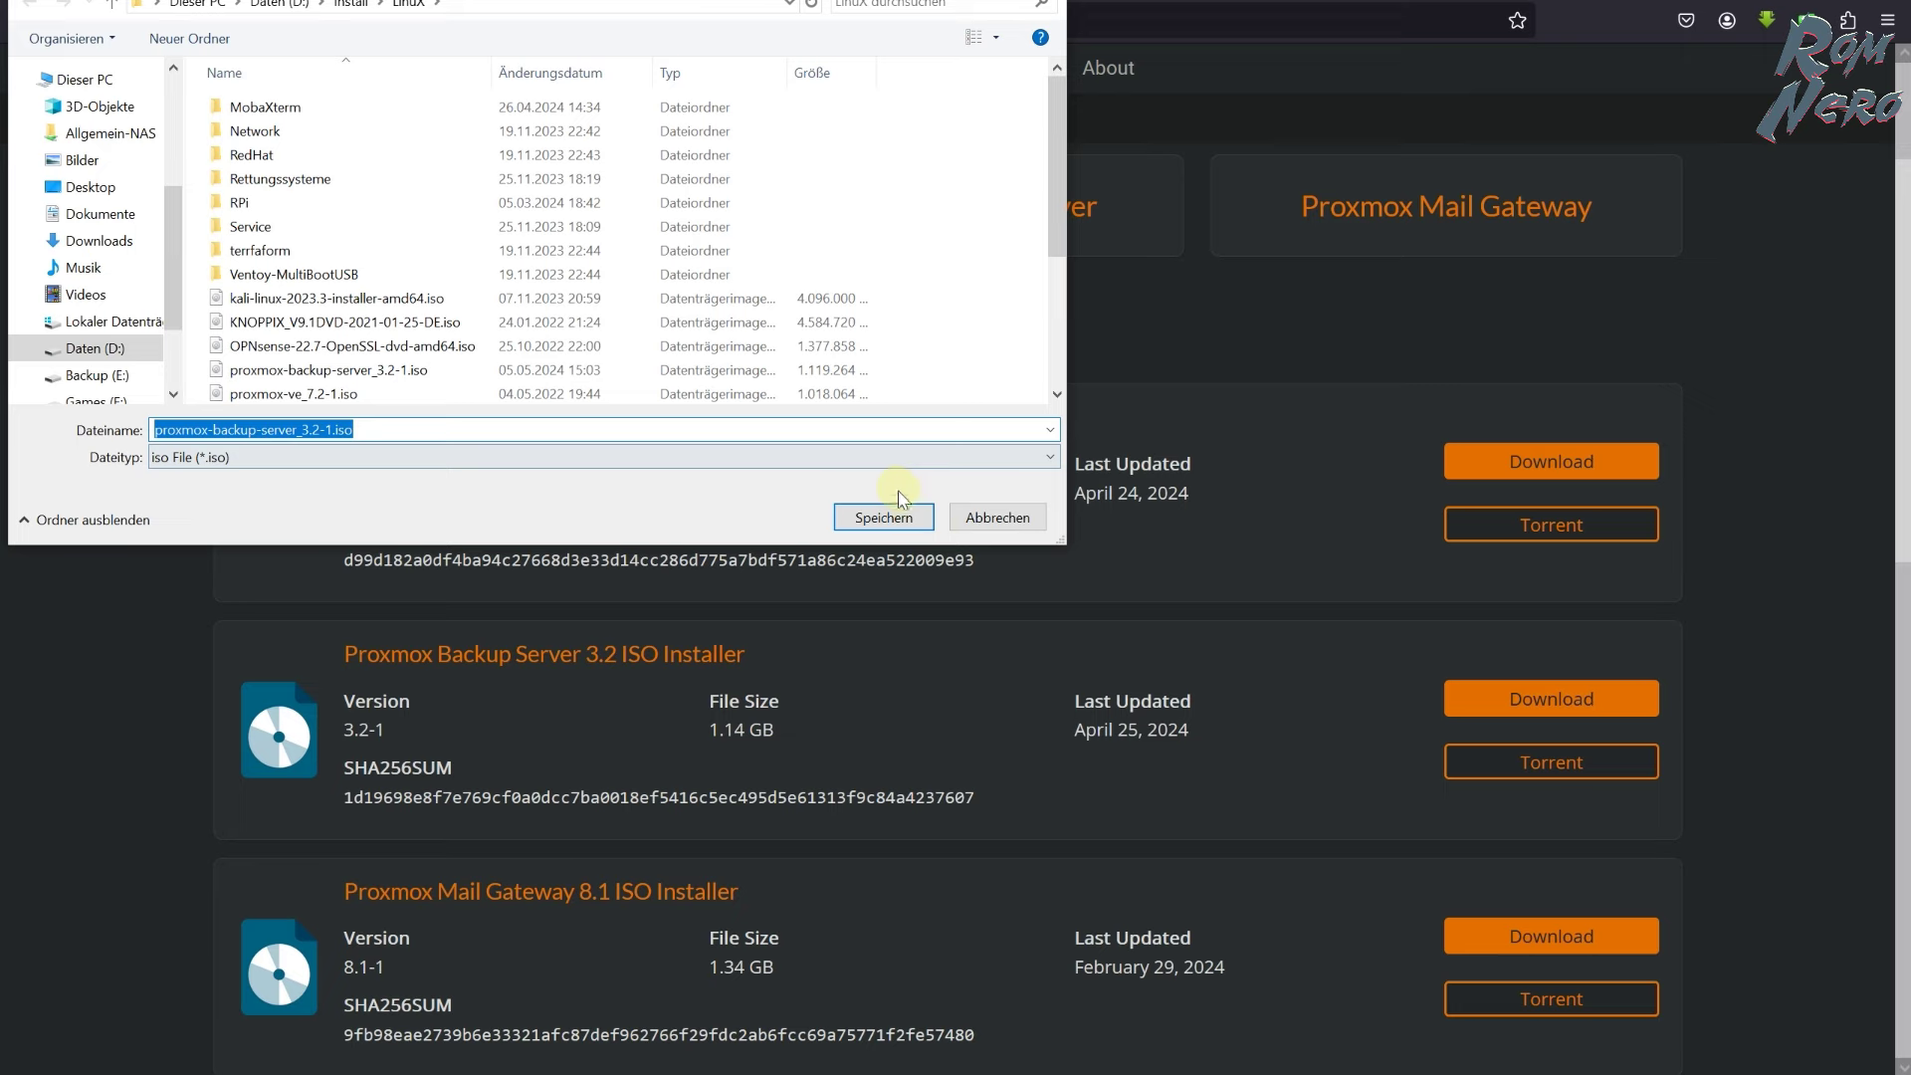
left_click(1003, 518)
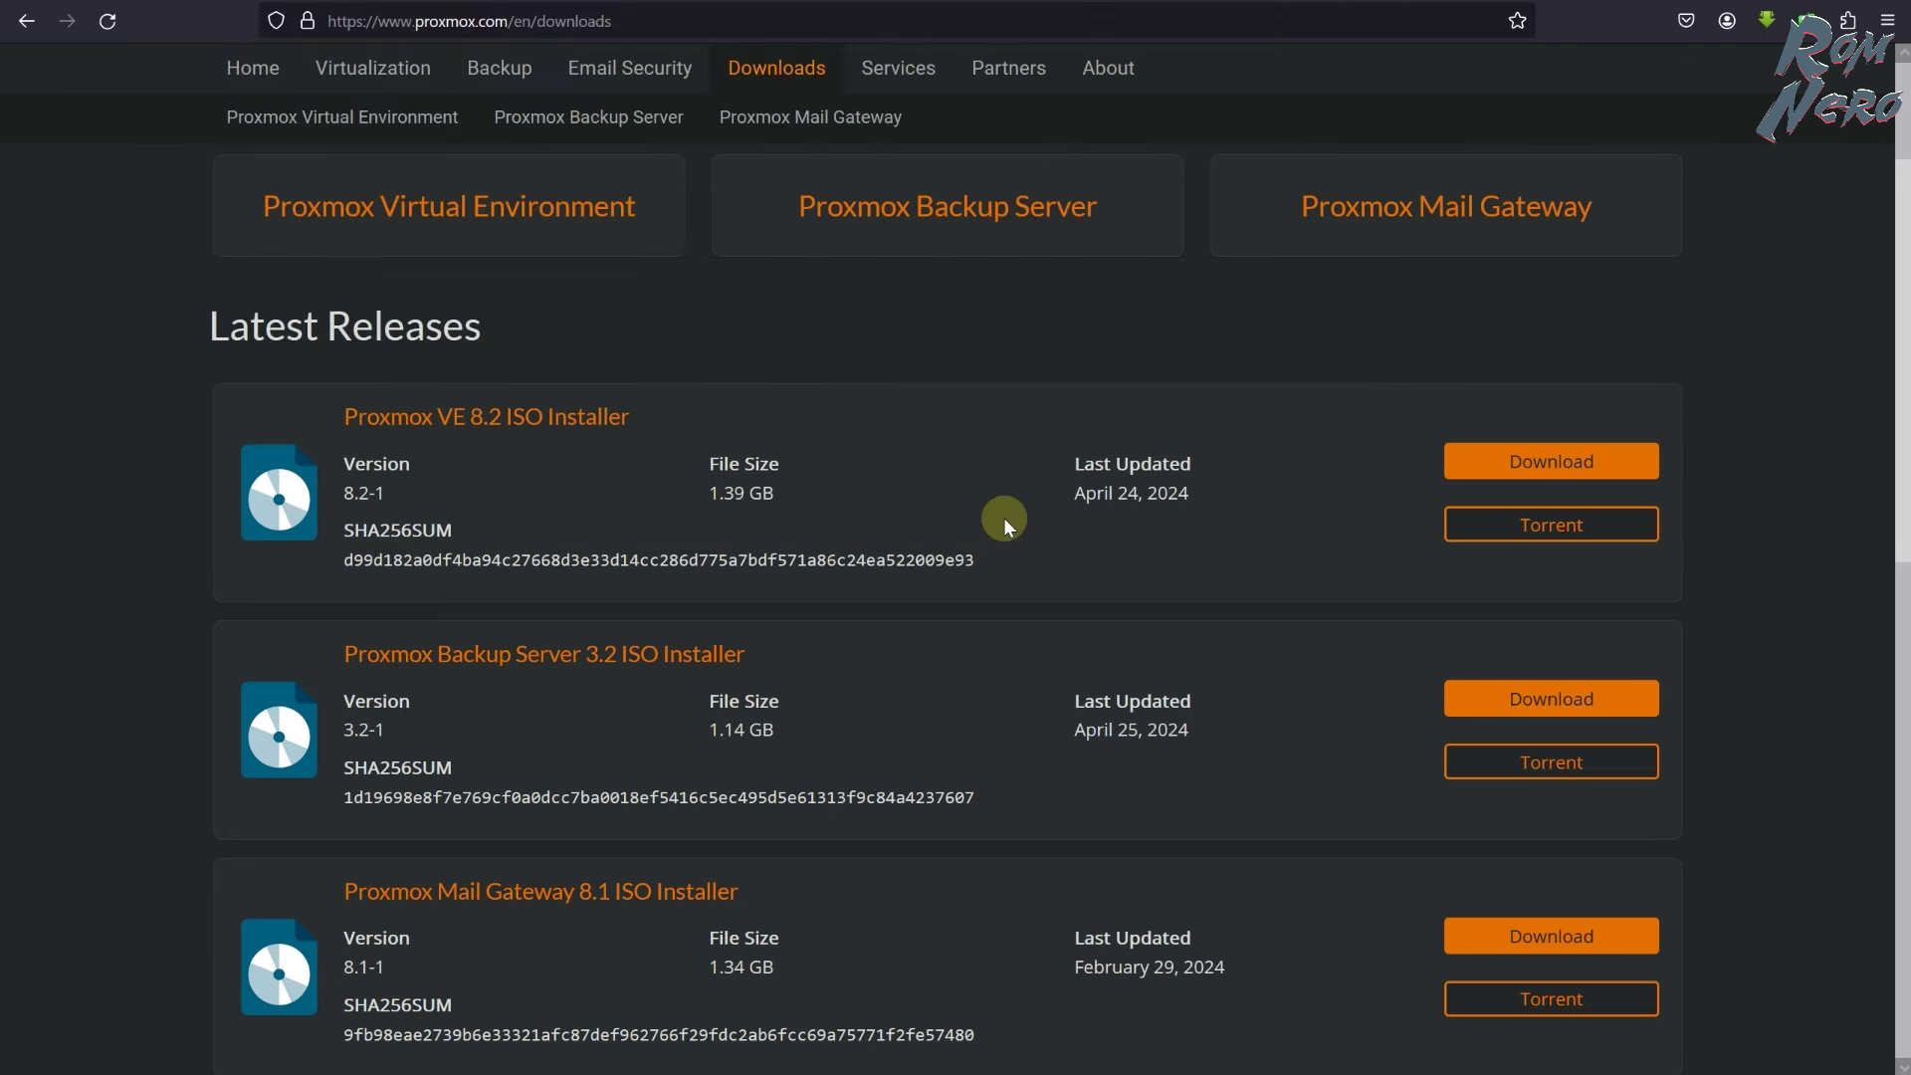
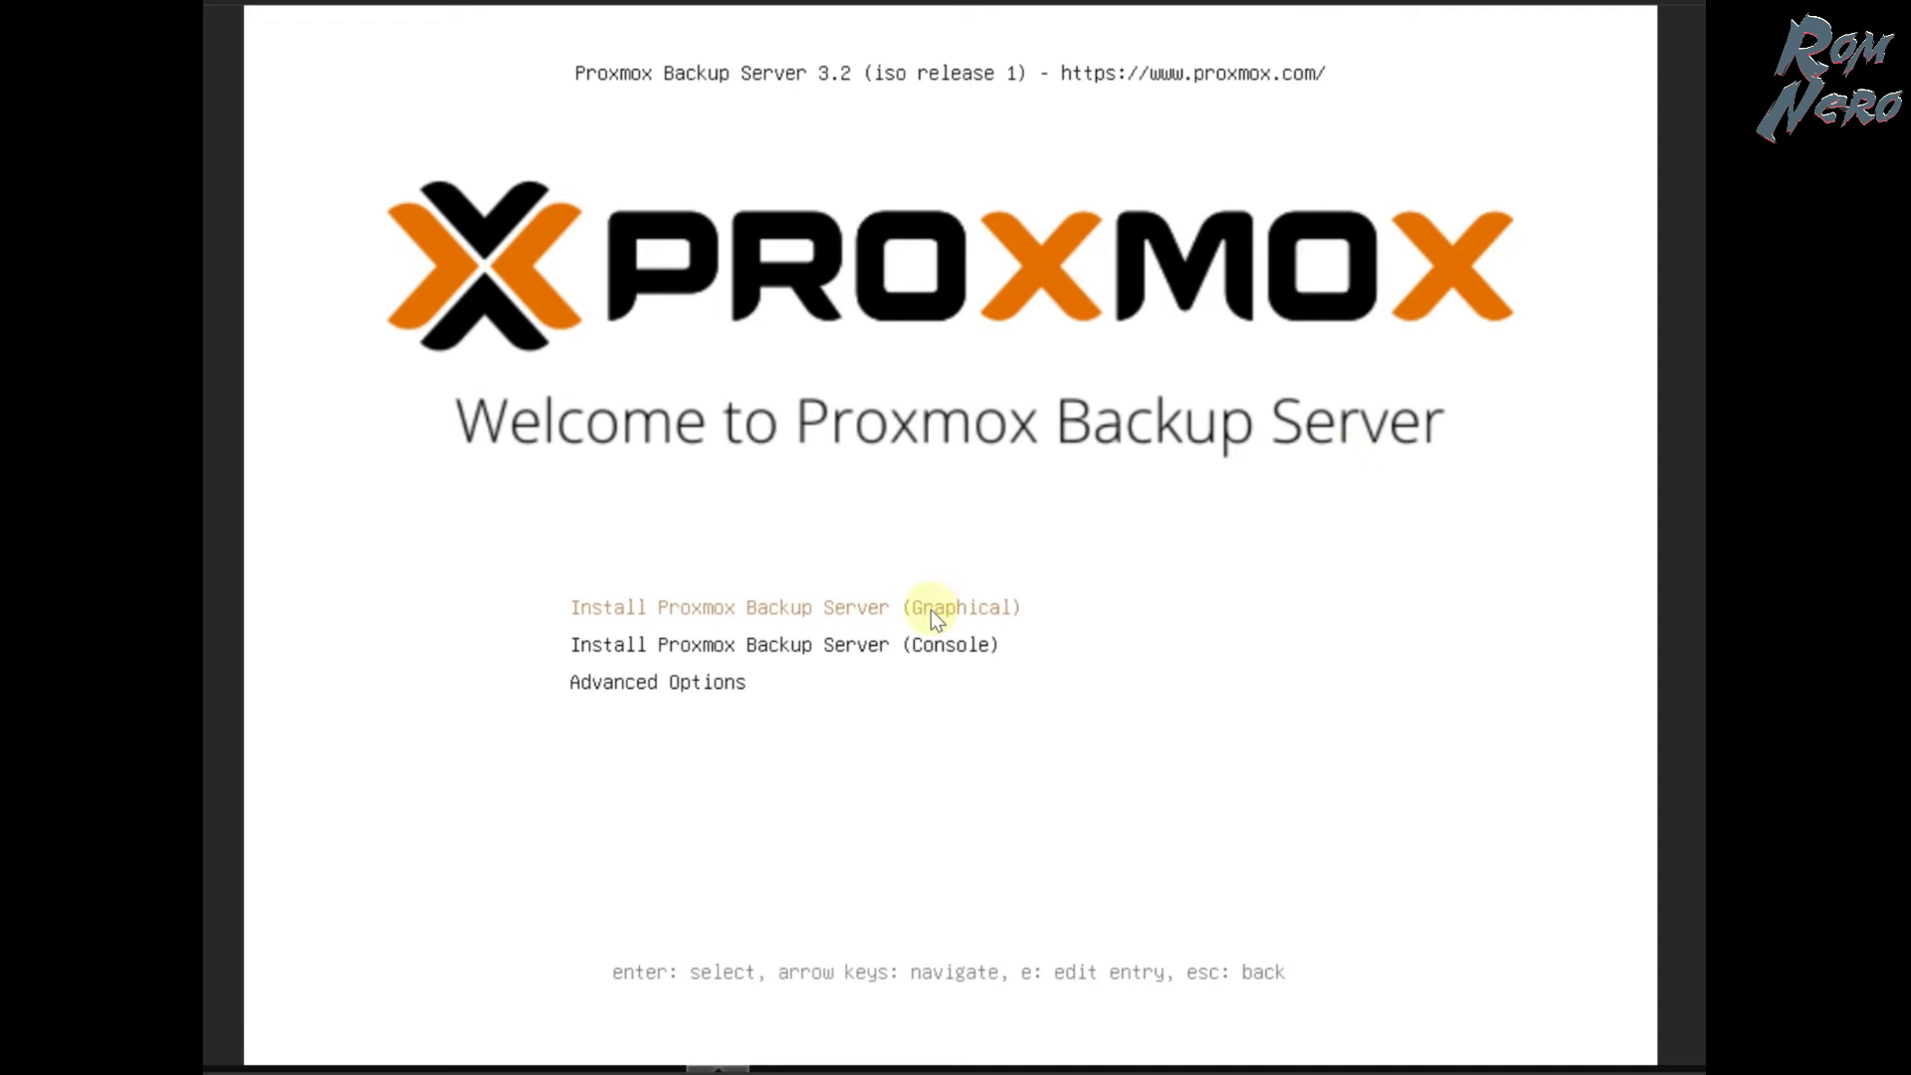
- Start the graphical installer, accept the licence and keep /dev/sda as the install disk
key("Return")
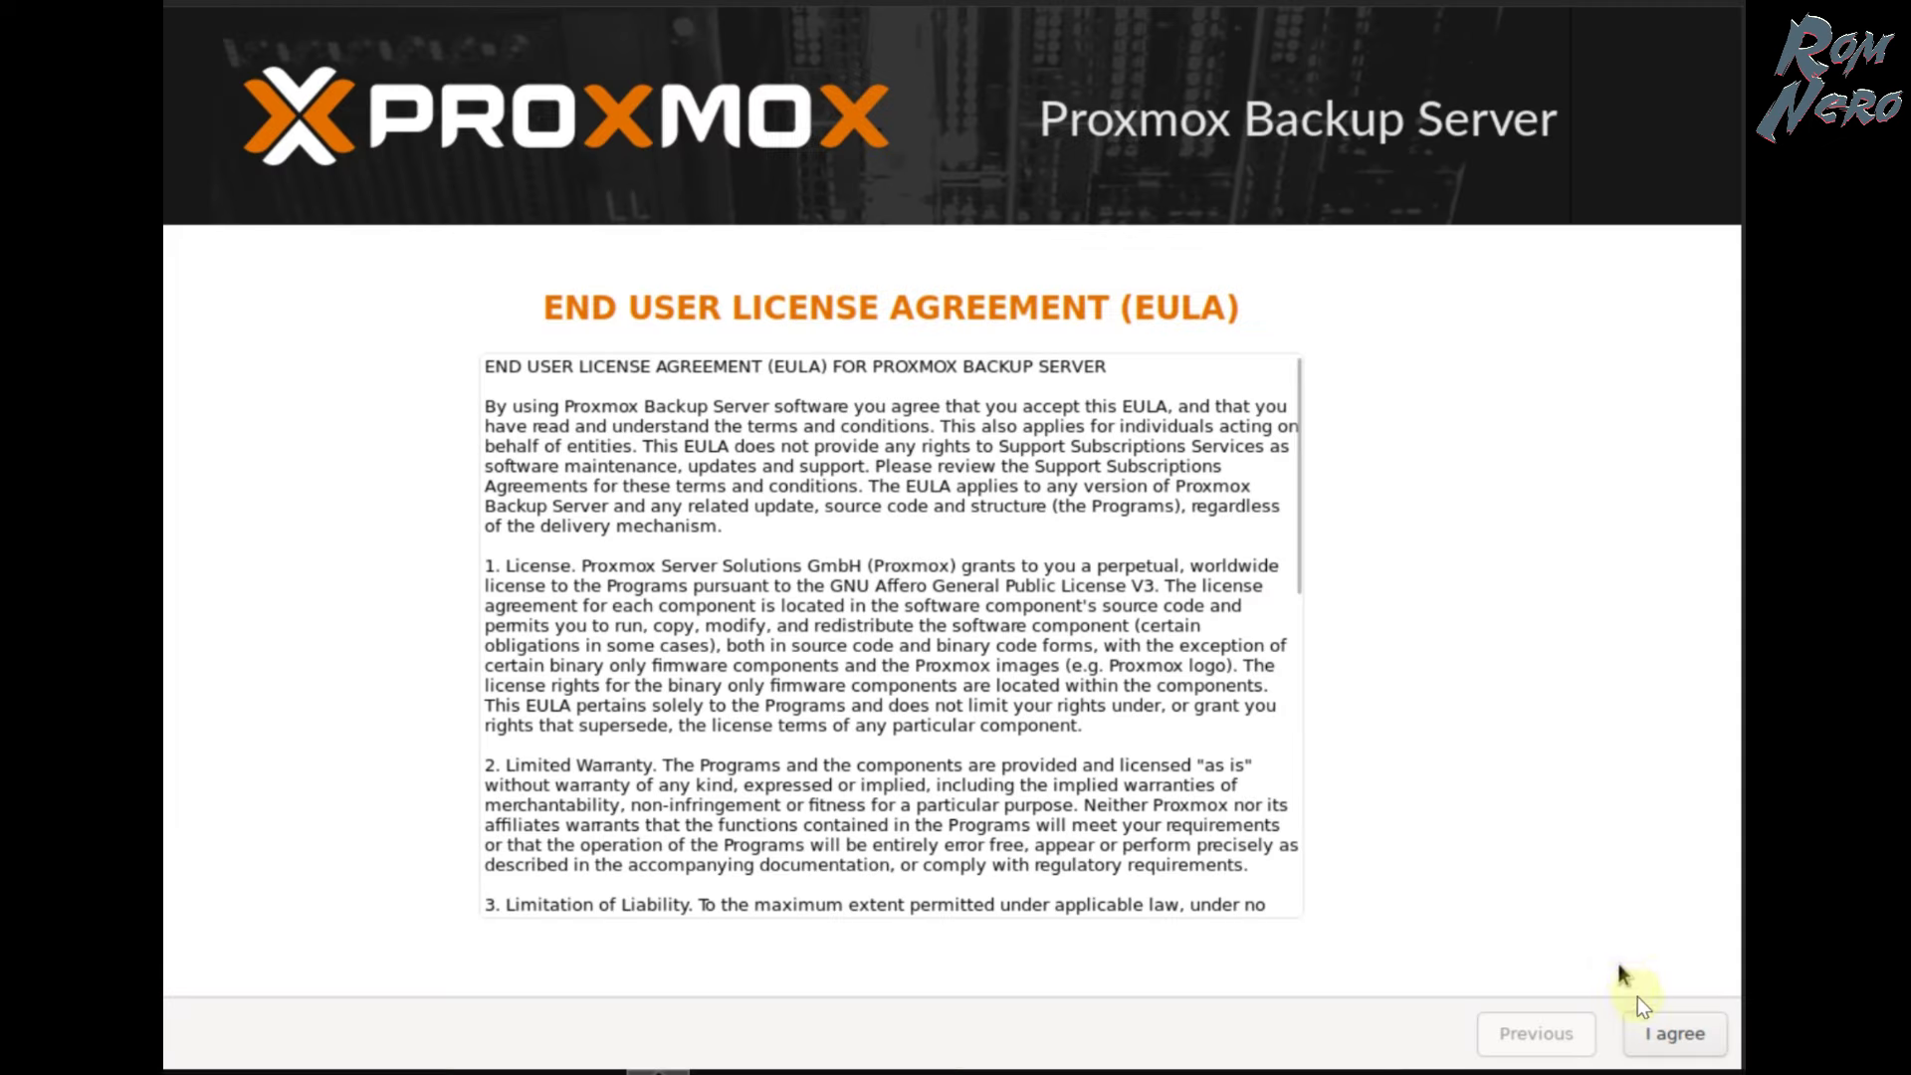
left_click(1663, 1040)
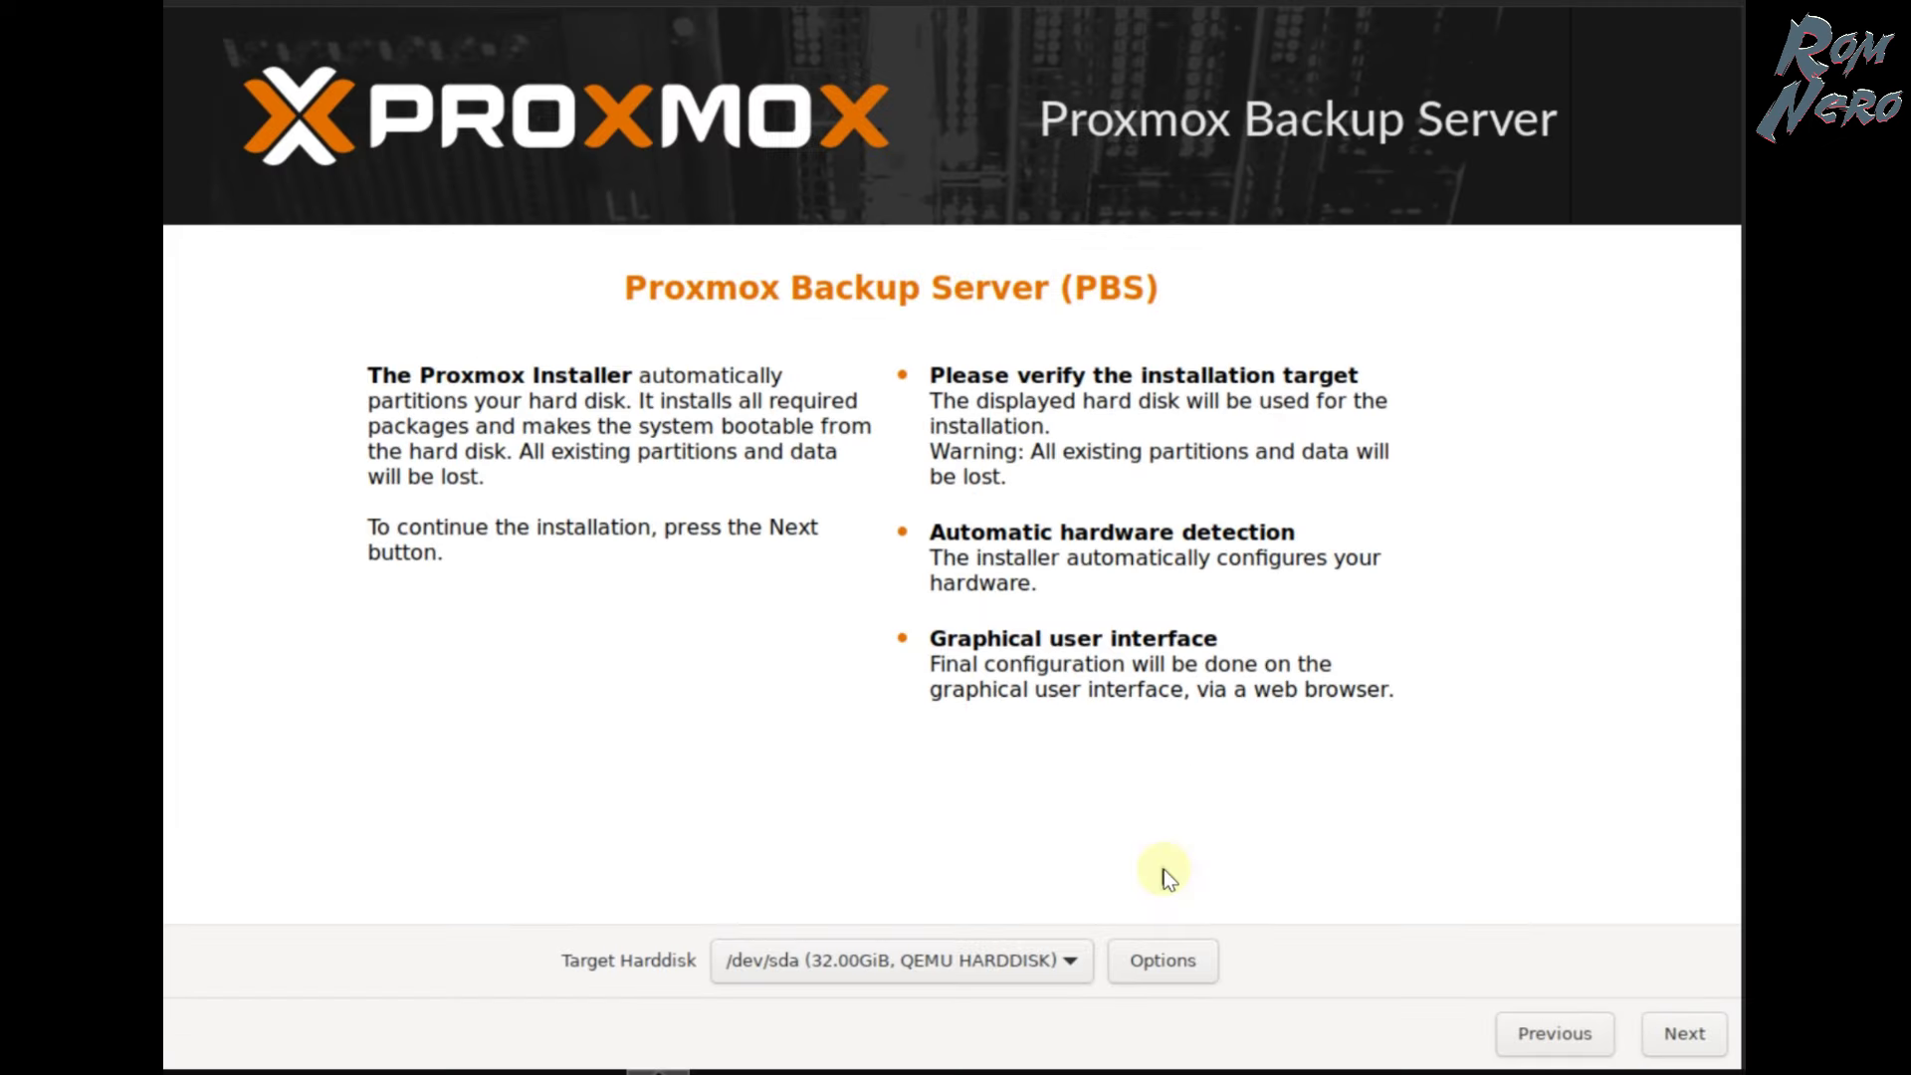
left_click(1070, 962)
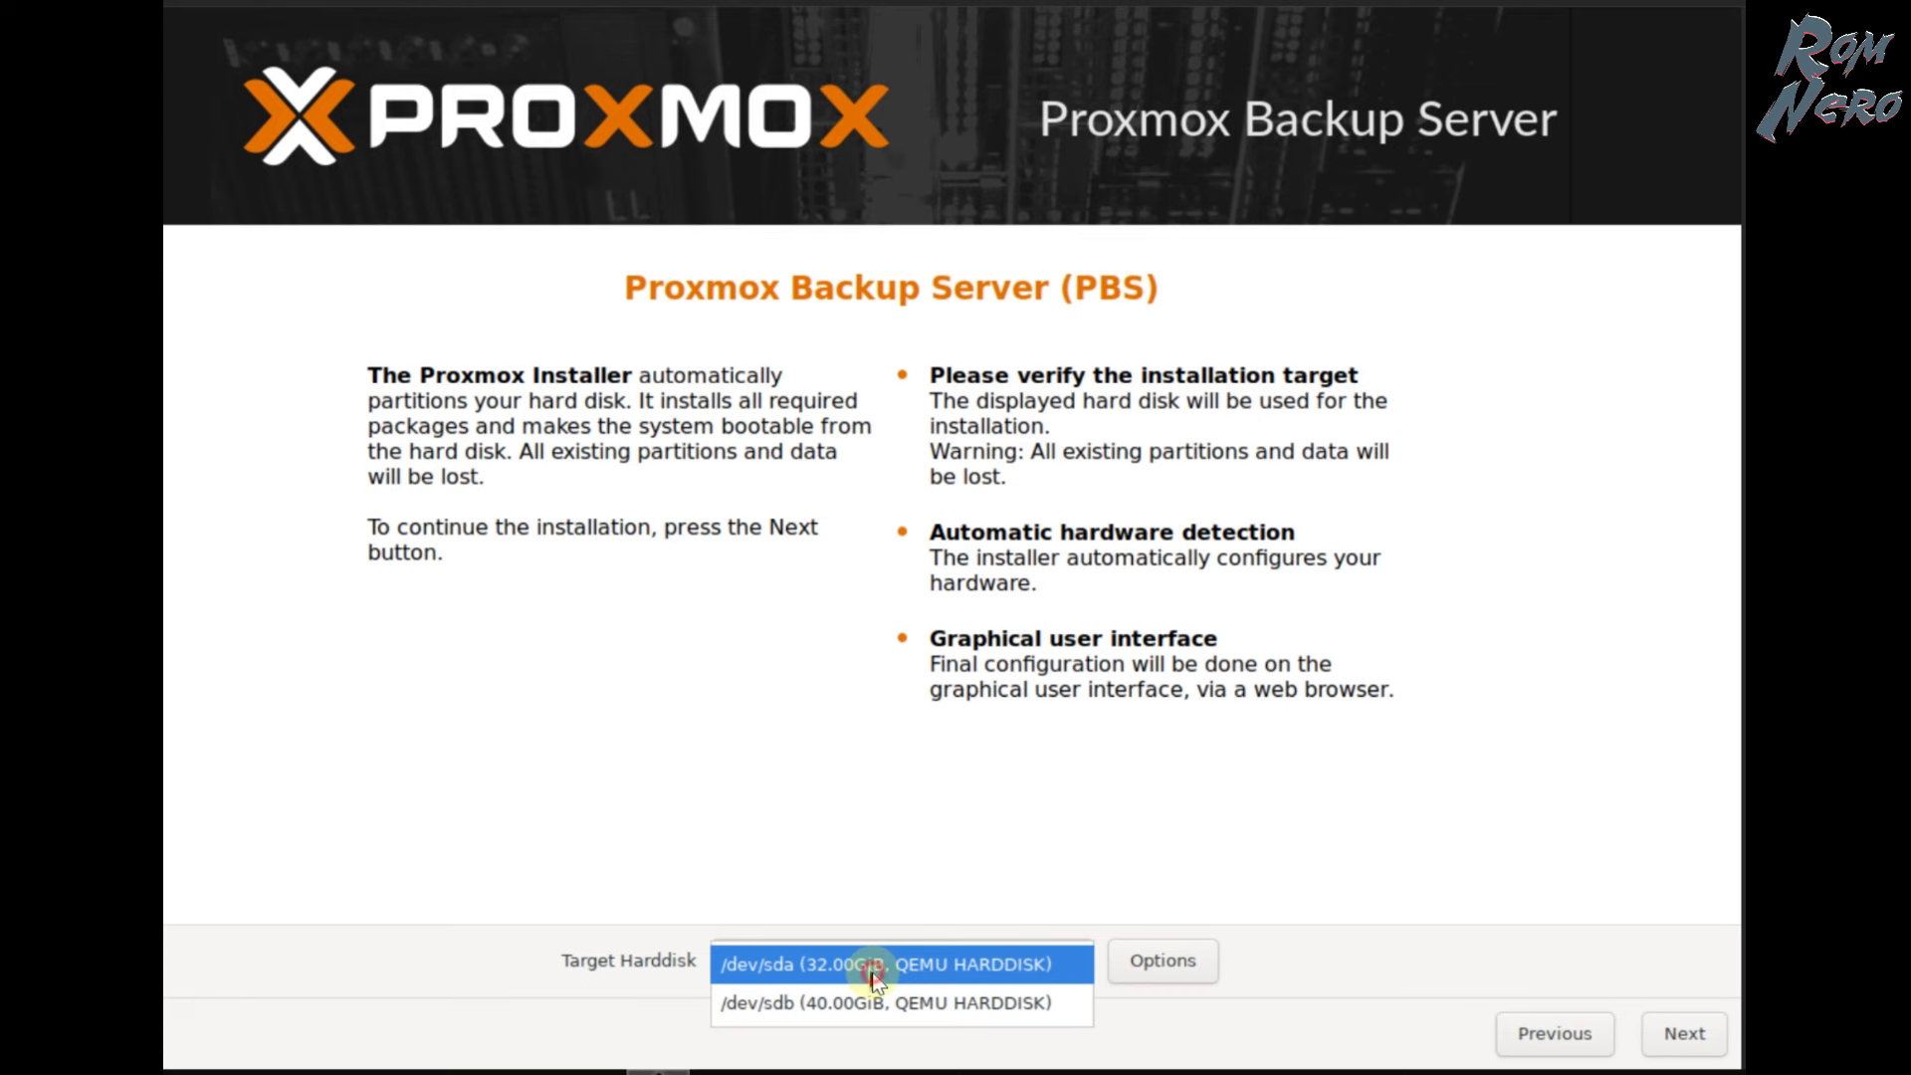
left_click(873, 976)
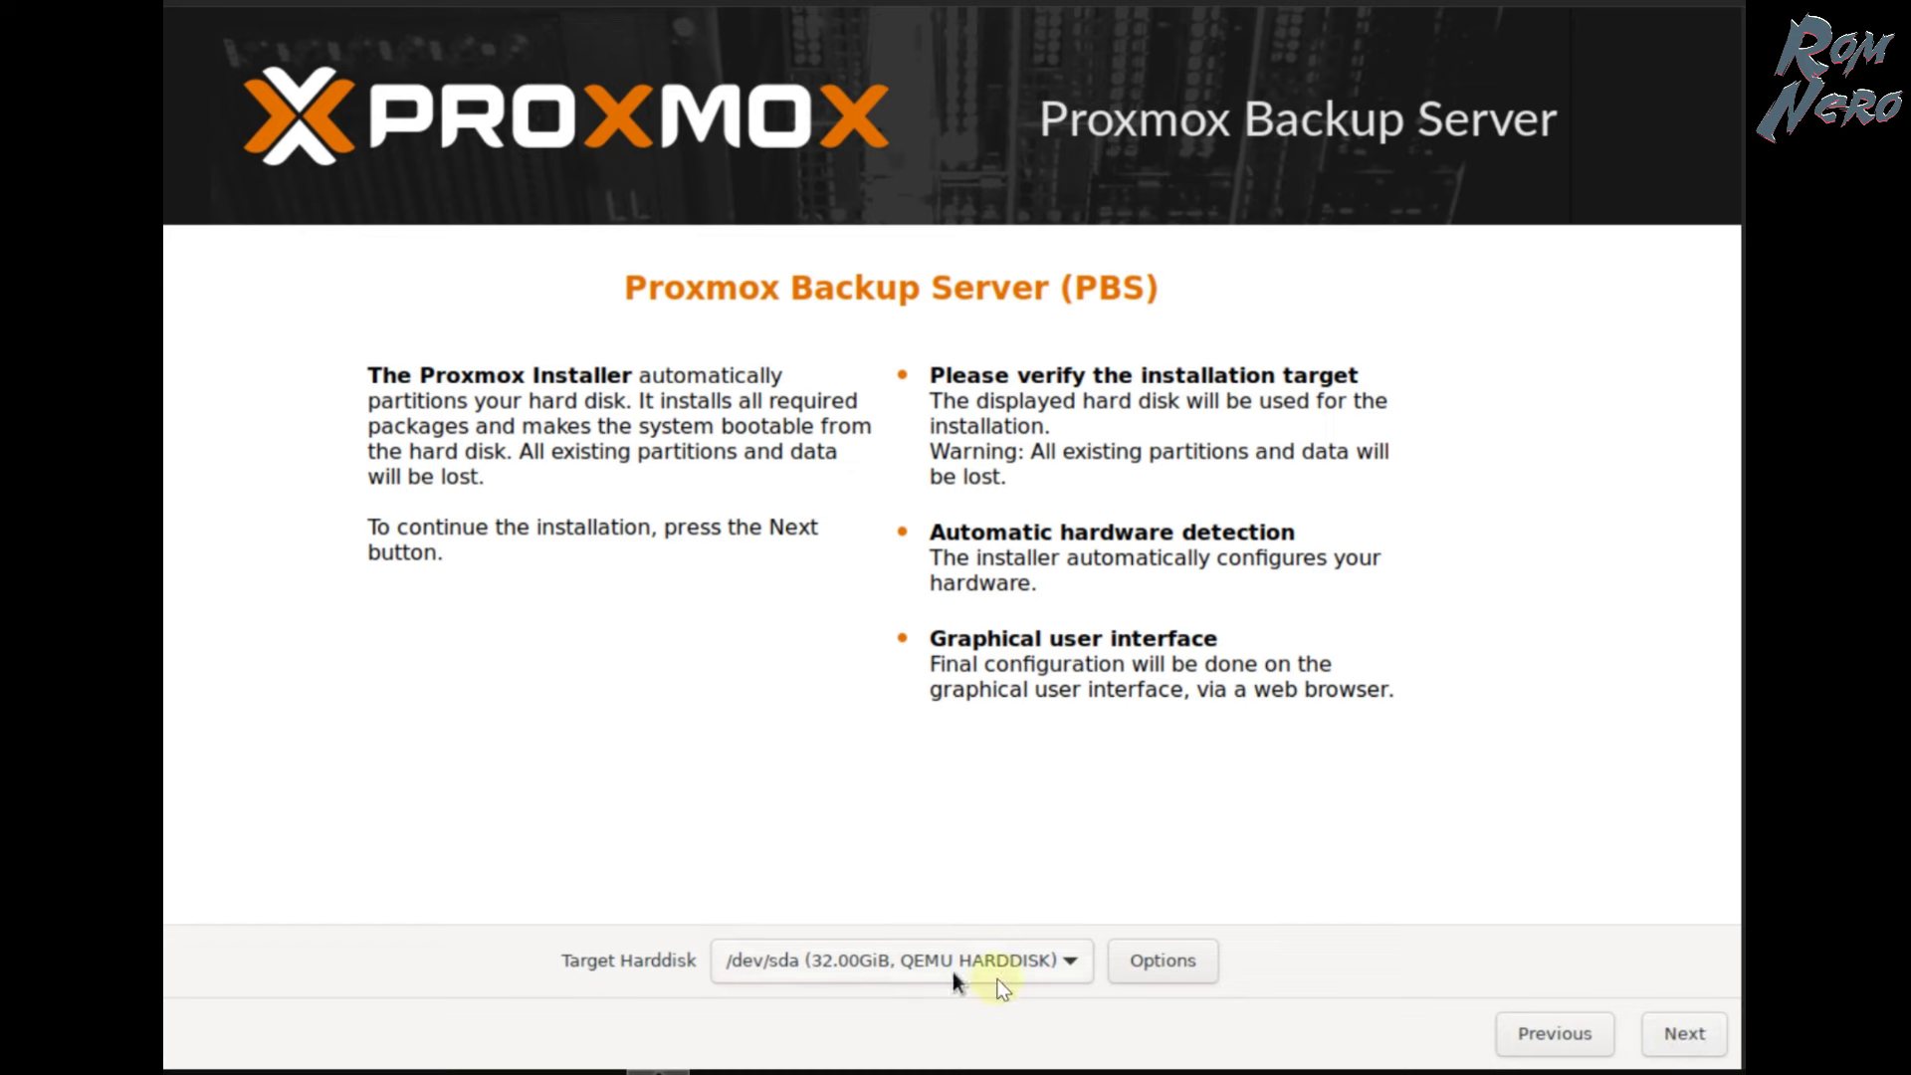
- Keep ext4 as the filesystem in the disk options and advance to location and time zone
left_click(1183, 971)
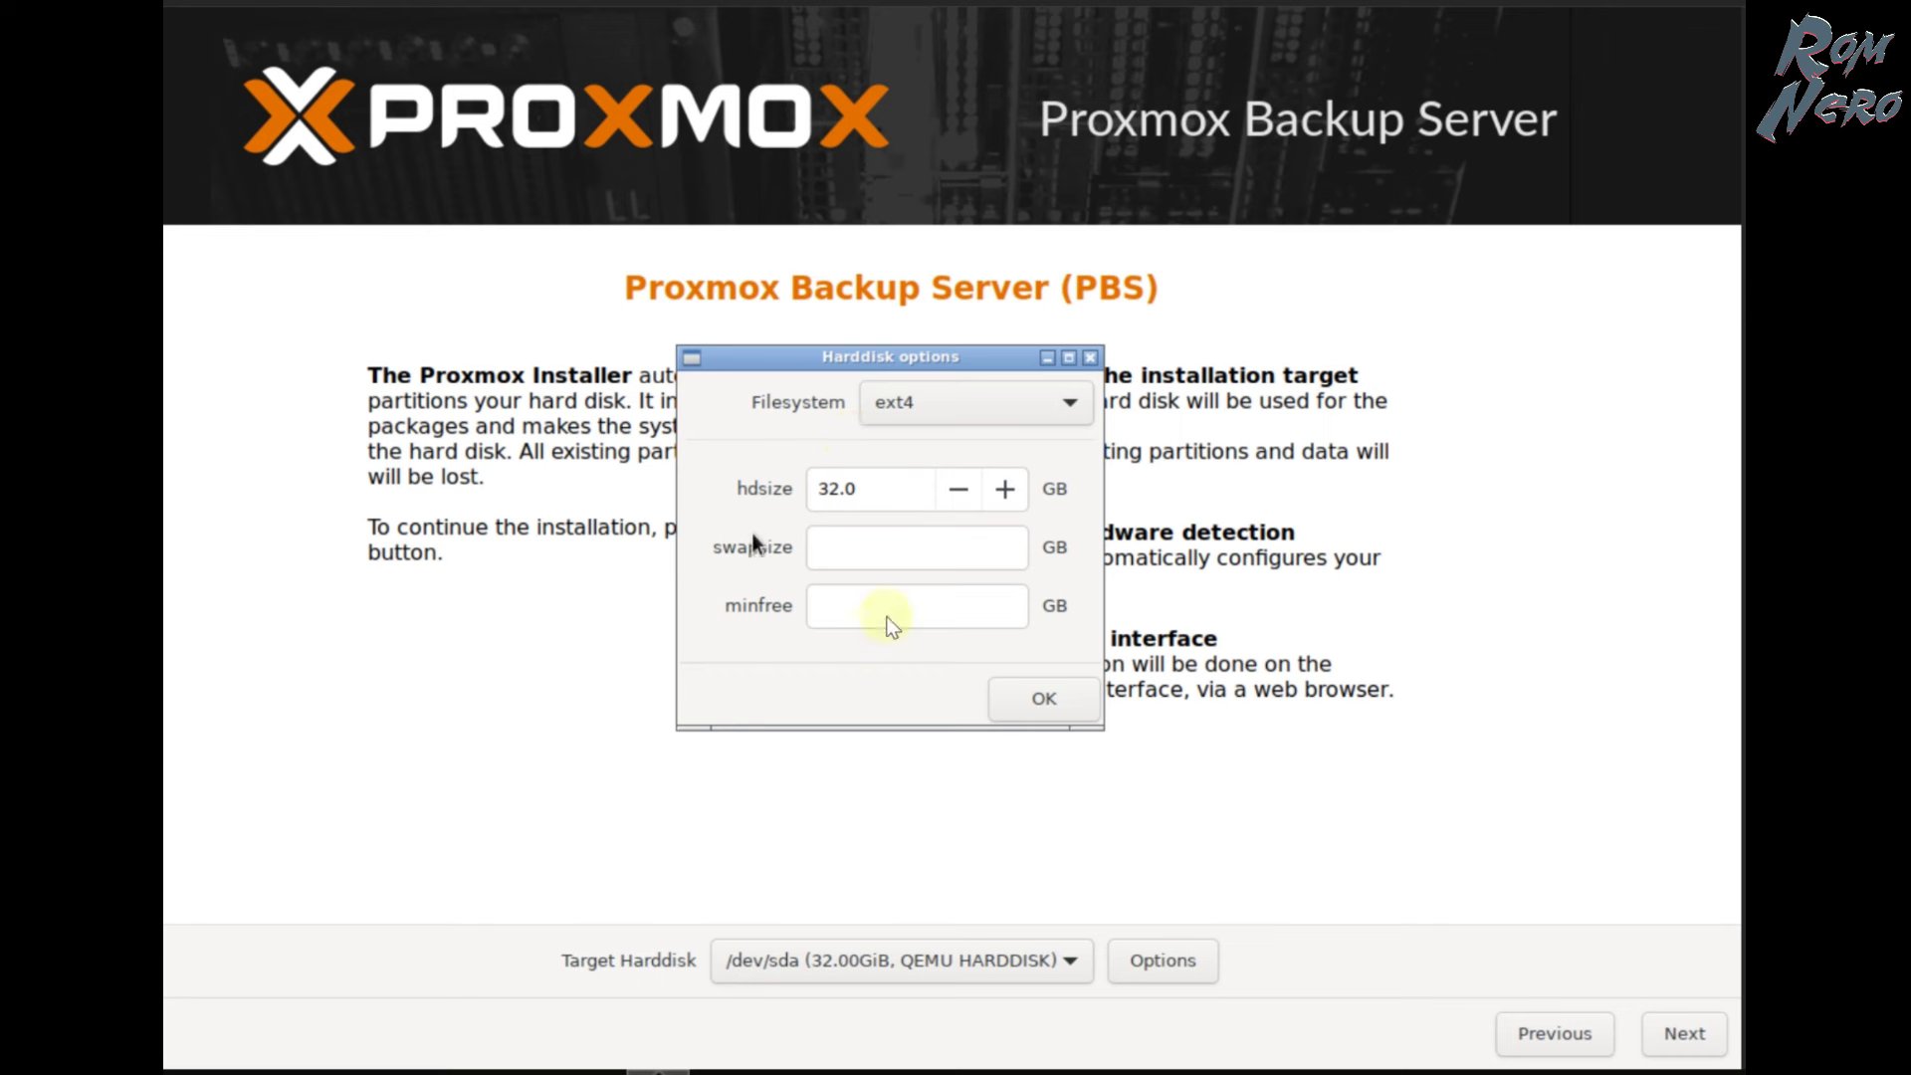
left_click(1033, 412)
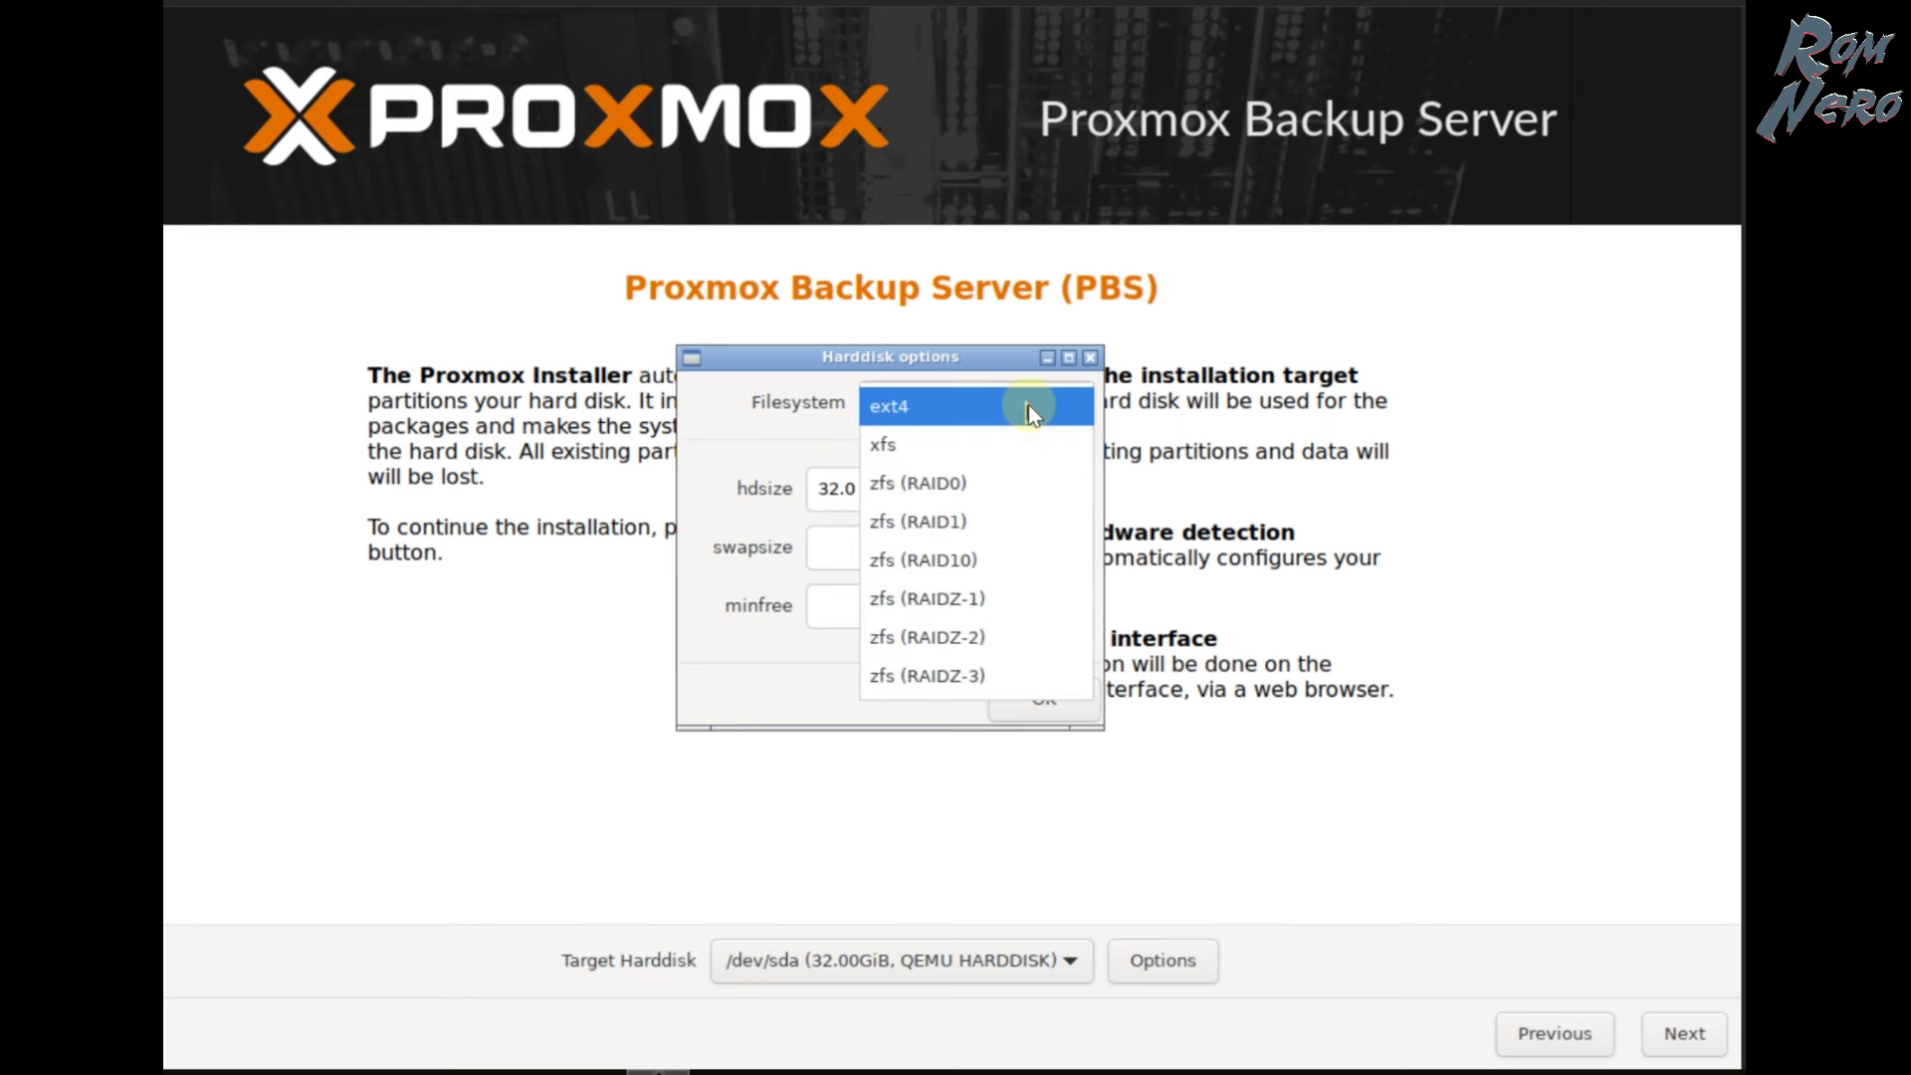
left_click(916, 367)
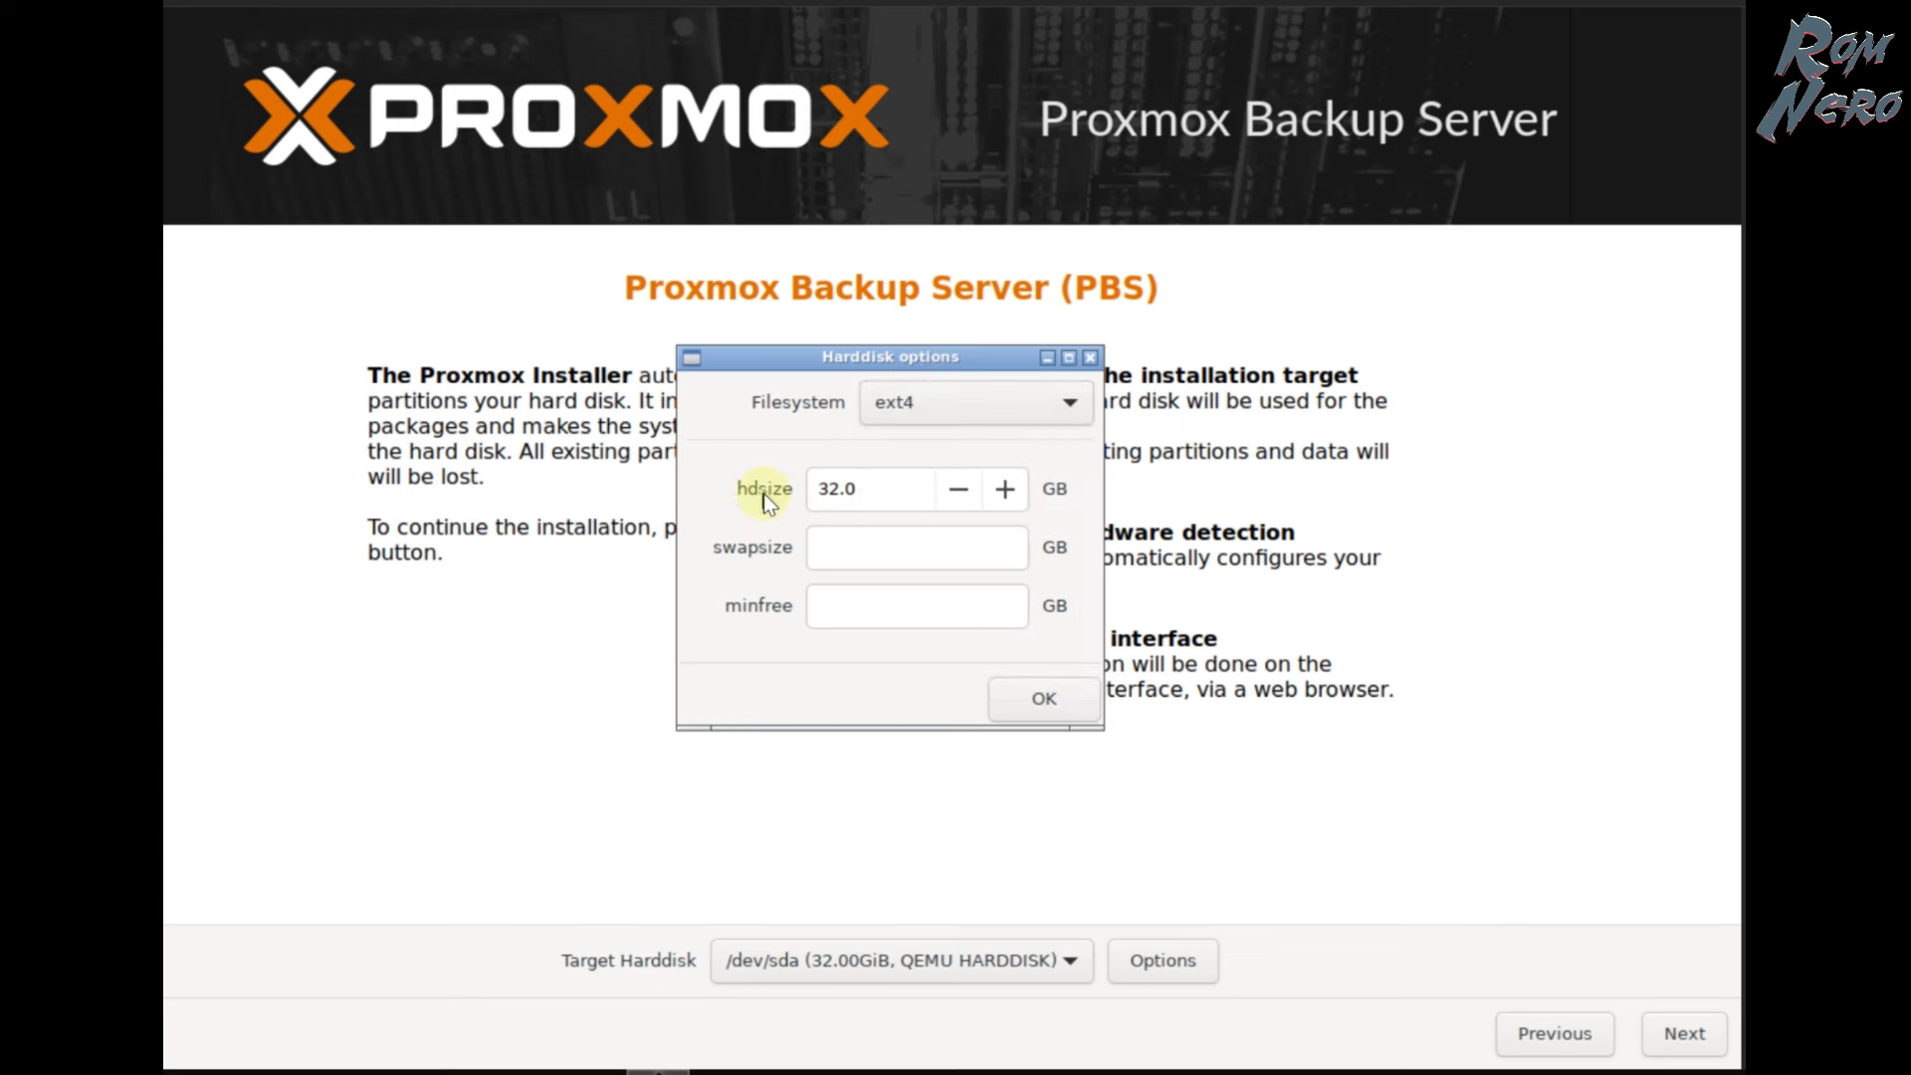
left_click(1053, 700)
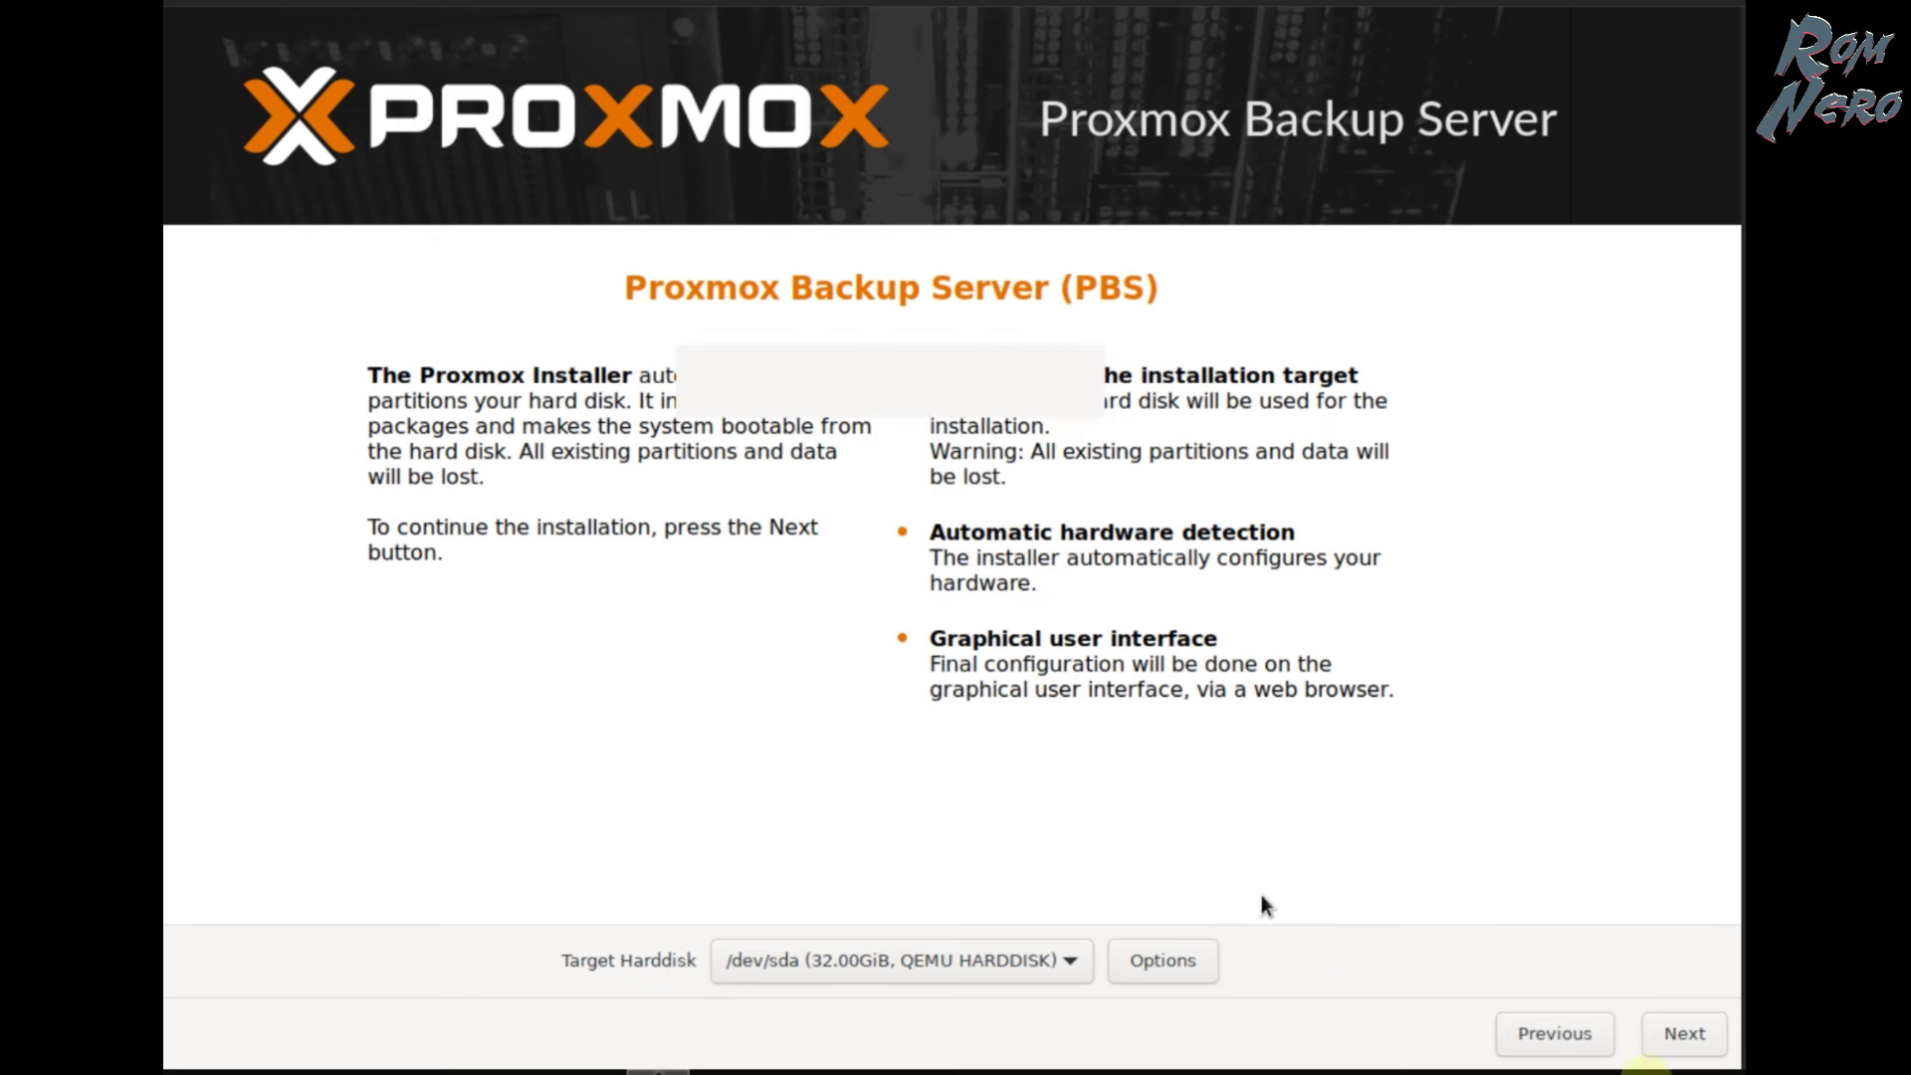
left_click(1684, 1034)
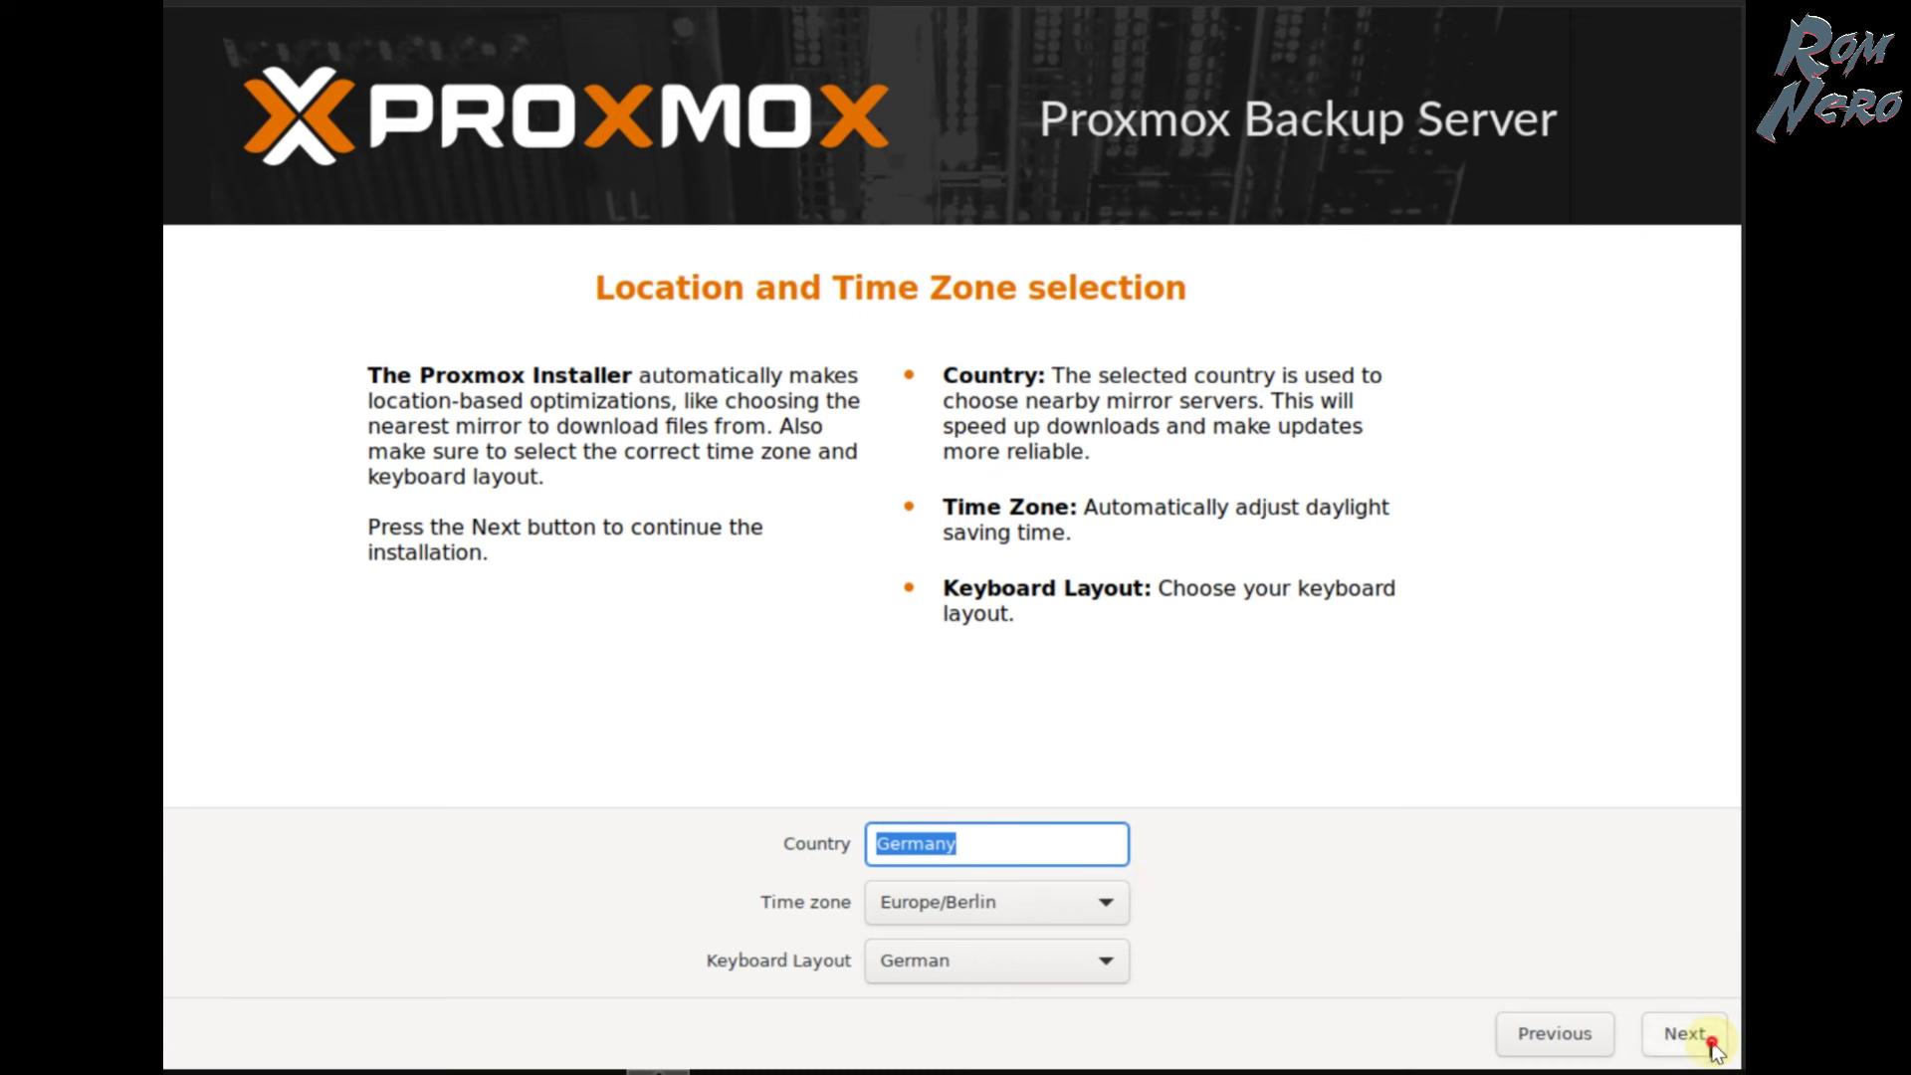
- Set and confirm the root password
left_click(1704, 1040)
type("*********")
key("Tab")
type("*********")
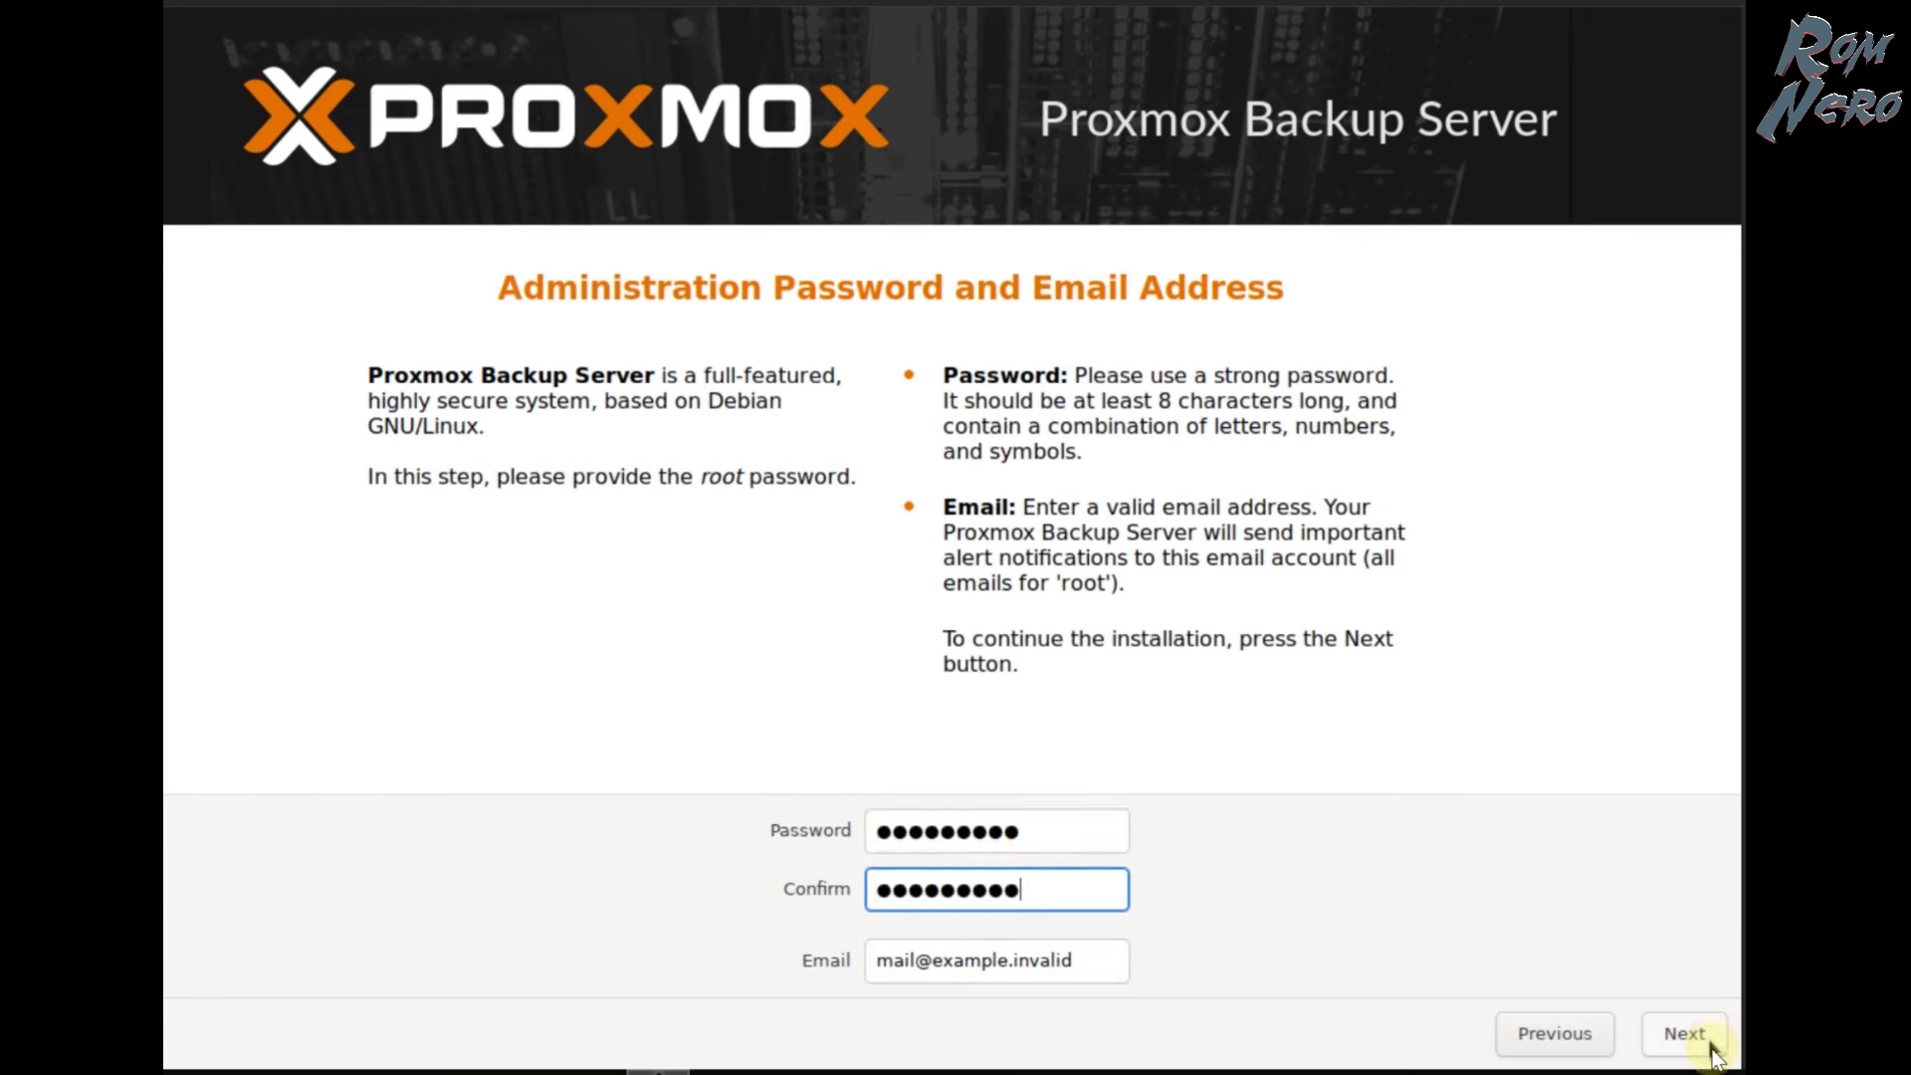
- Replace the admin e-mail field with the administrator's address and continue to network settings
double_click(938, 959)
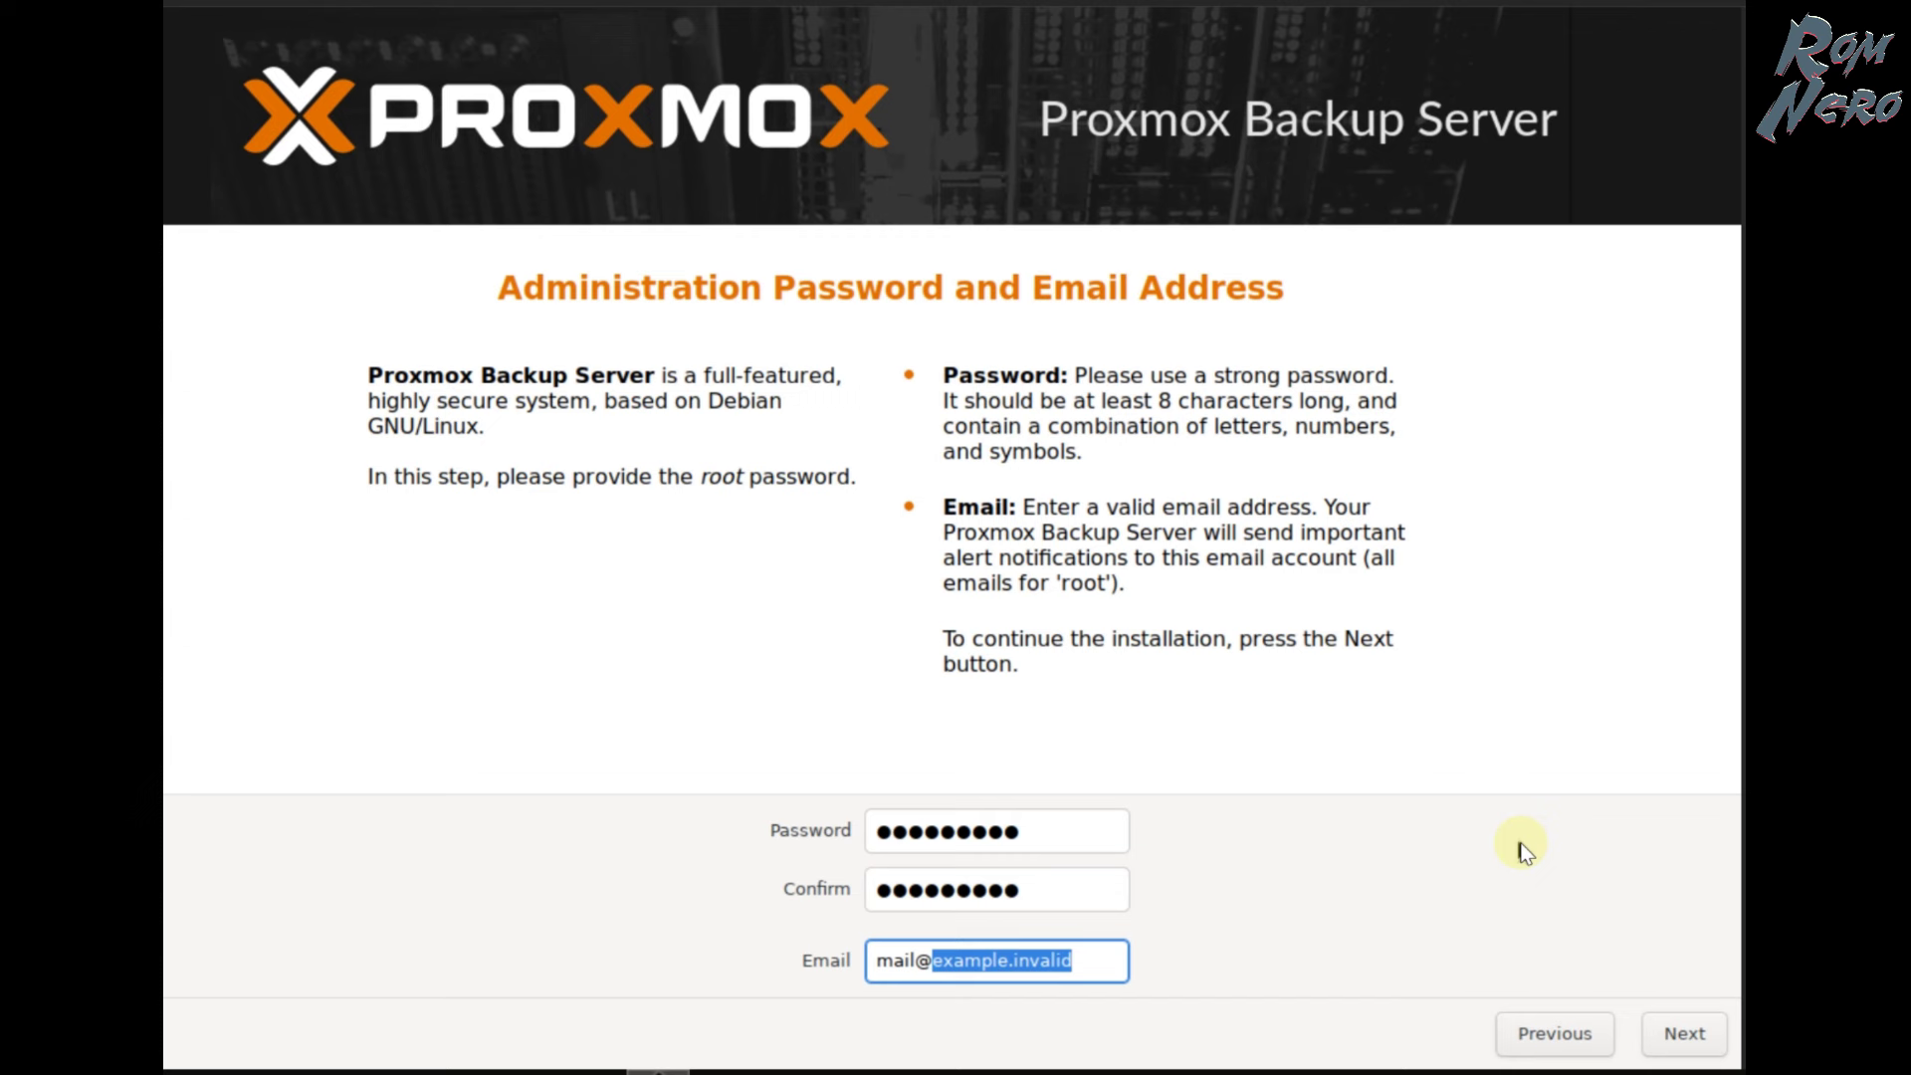
key("ctrl+a")
key("BackSpace")
key("Return")
key("Tab")
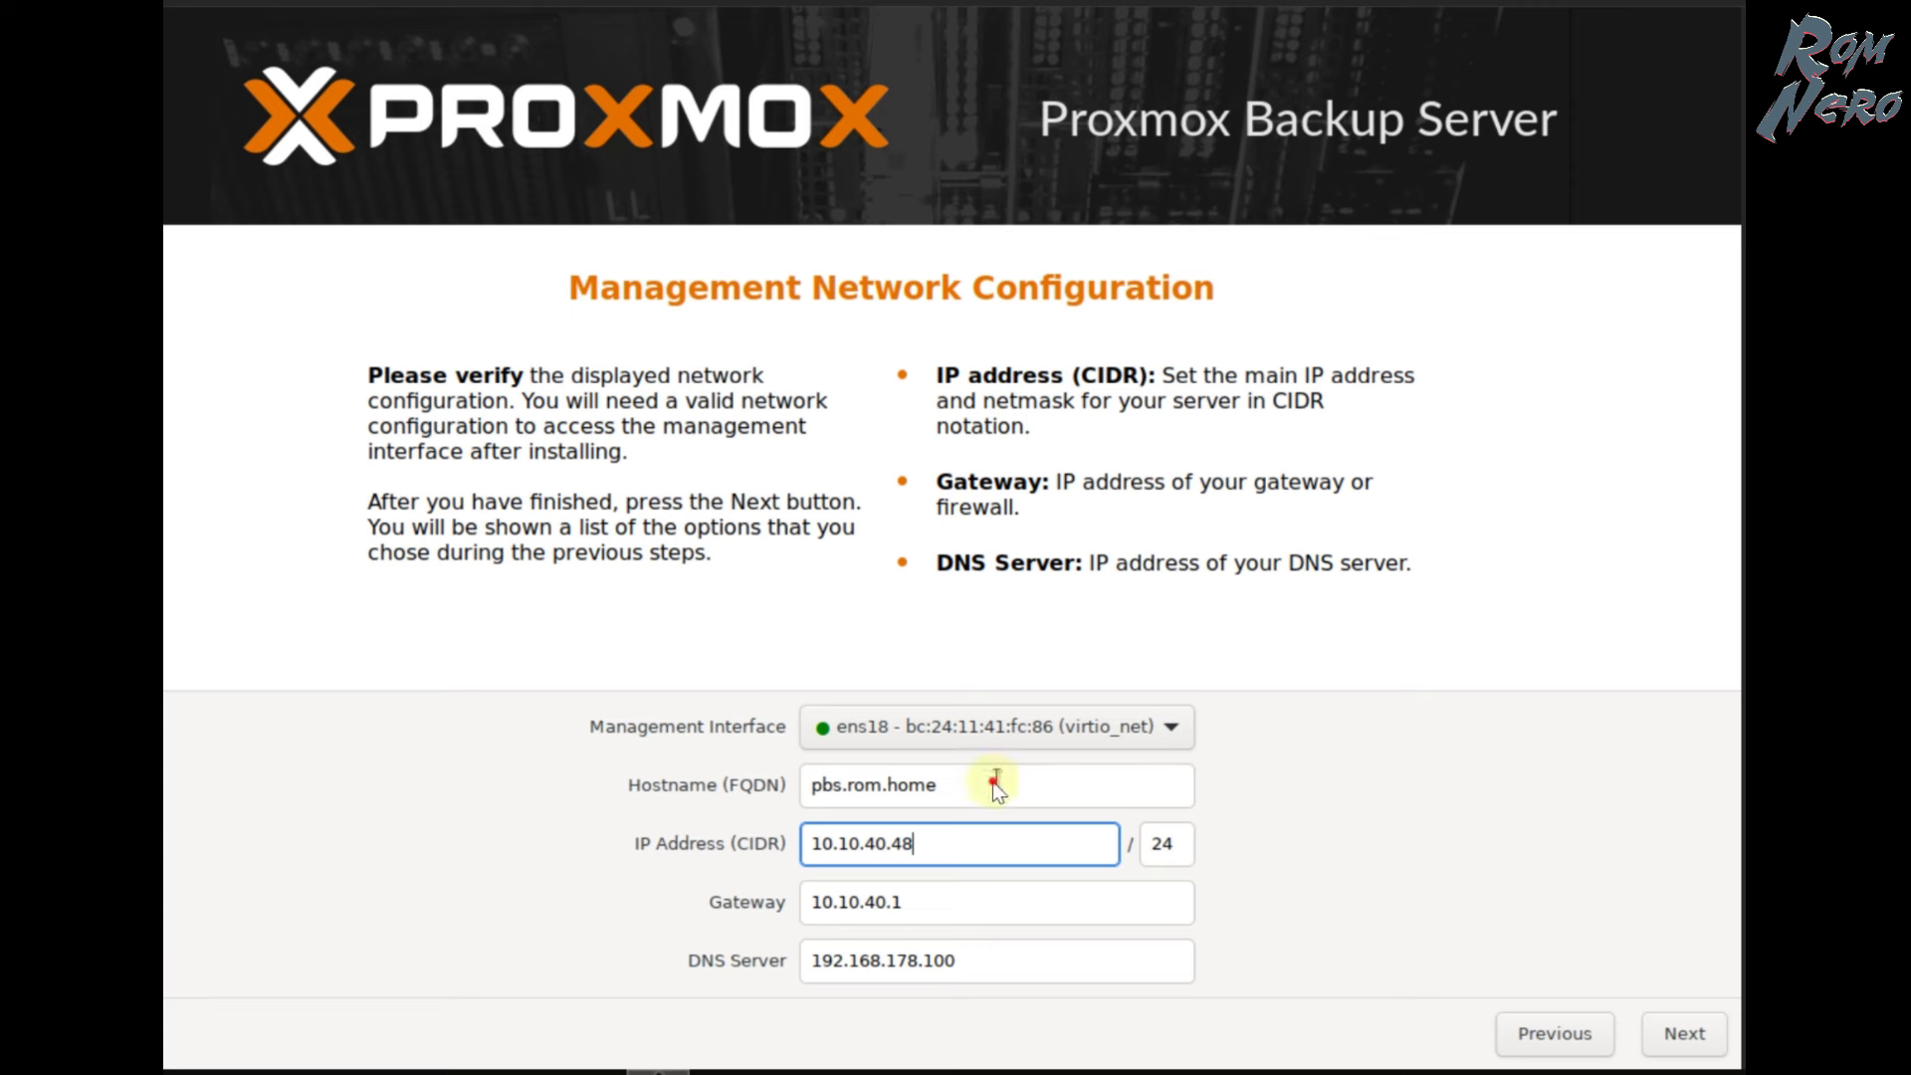
- Review hostname pbs.rom.home, IP 10.10.40.48/24, gateway 10.10.40.1 and DNS 192.168.178.100
triple_click(1094, 784)
triple_click(886, 843)
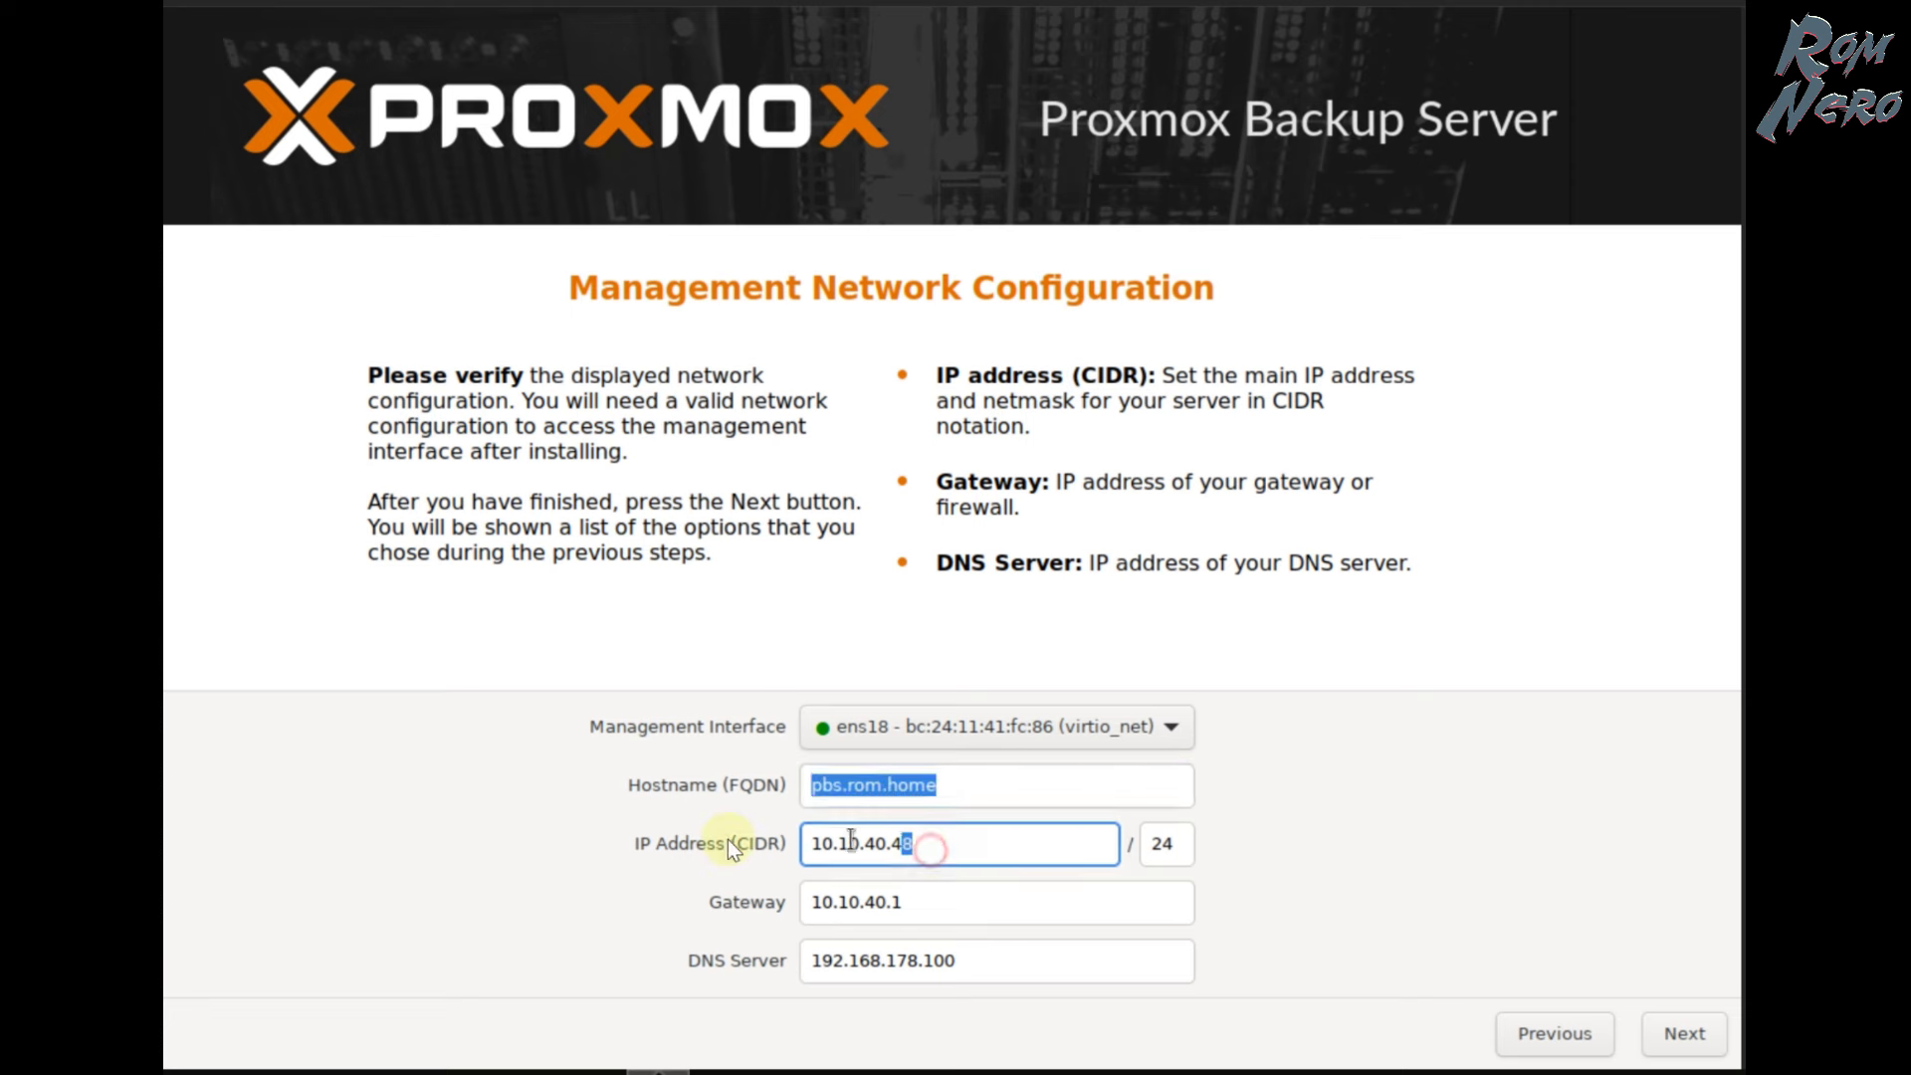
triple_click(1185, 844)
triple_click(926, 905)
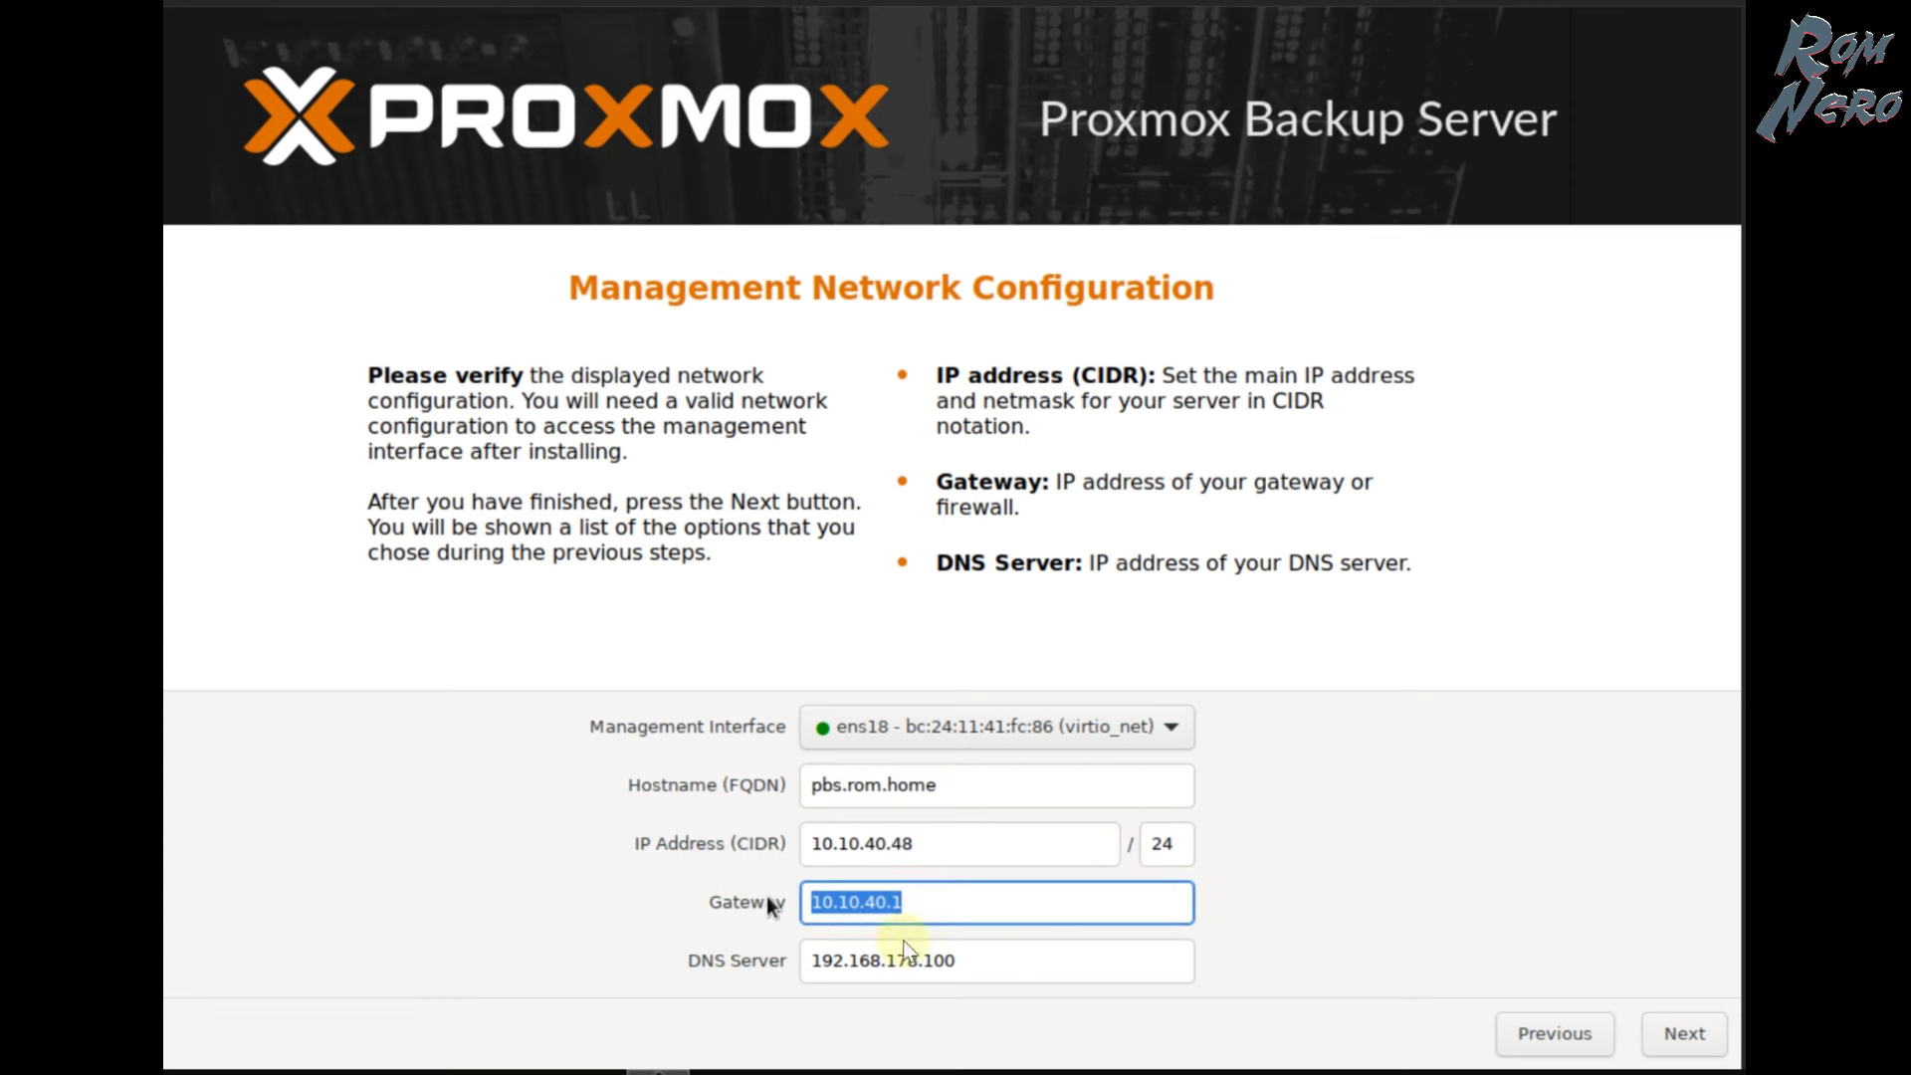
triple_click(982, 963)
left_click(1327, 759)
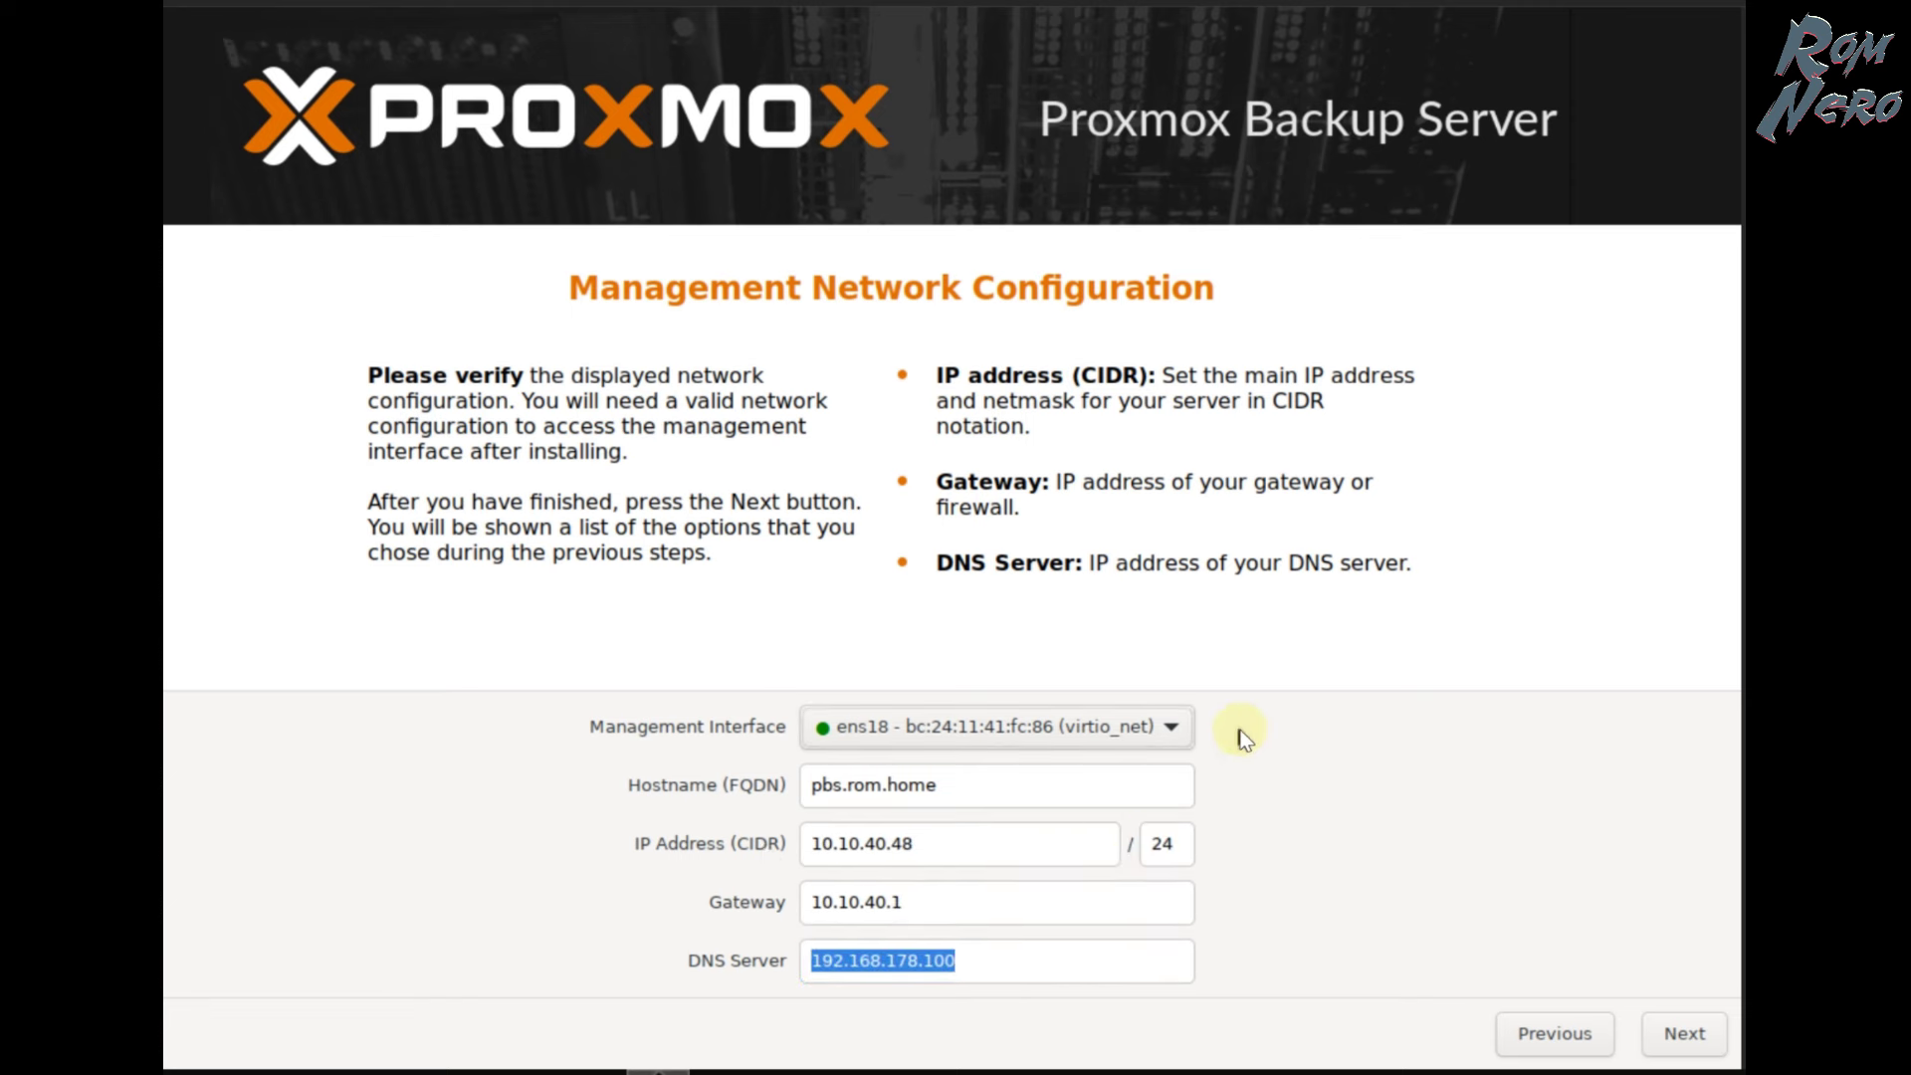
- Keep ens18 as the management interface and go to the summary
left_click(1170, 733)
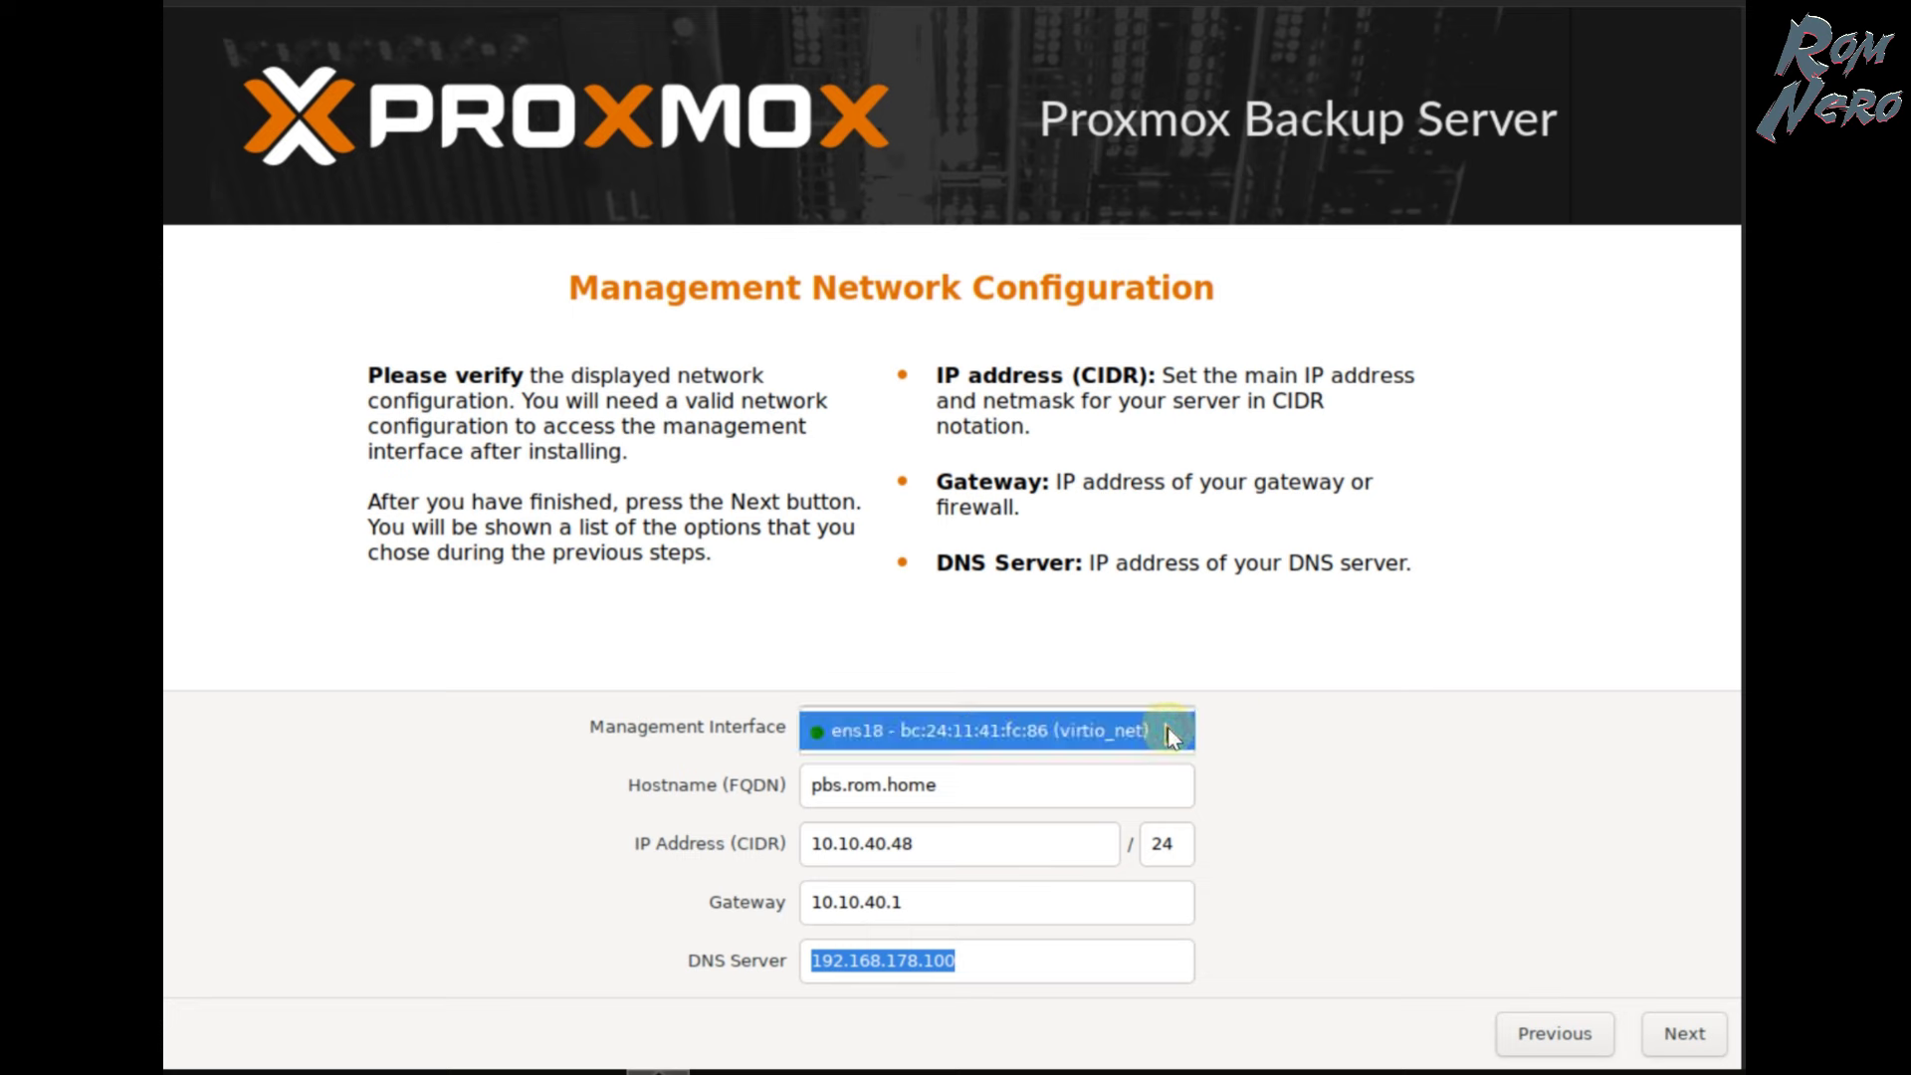
left_click(1294, 749)
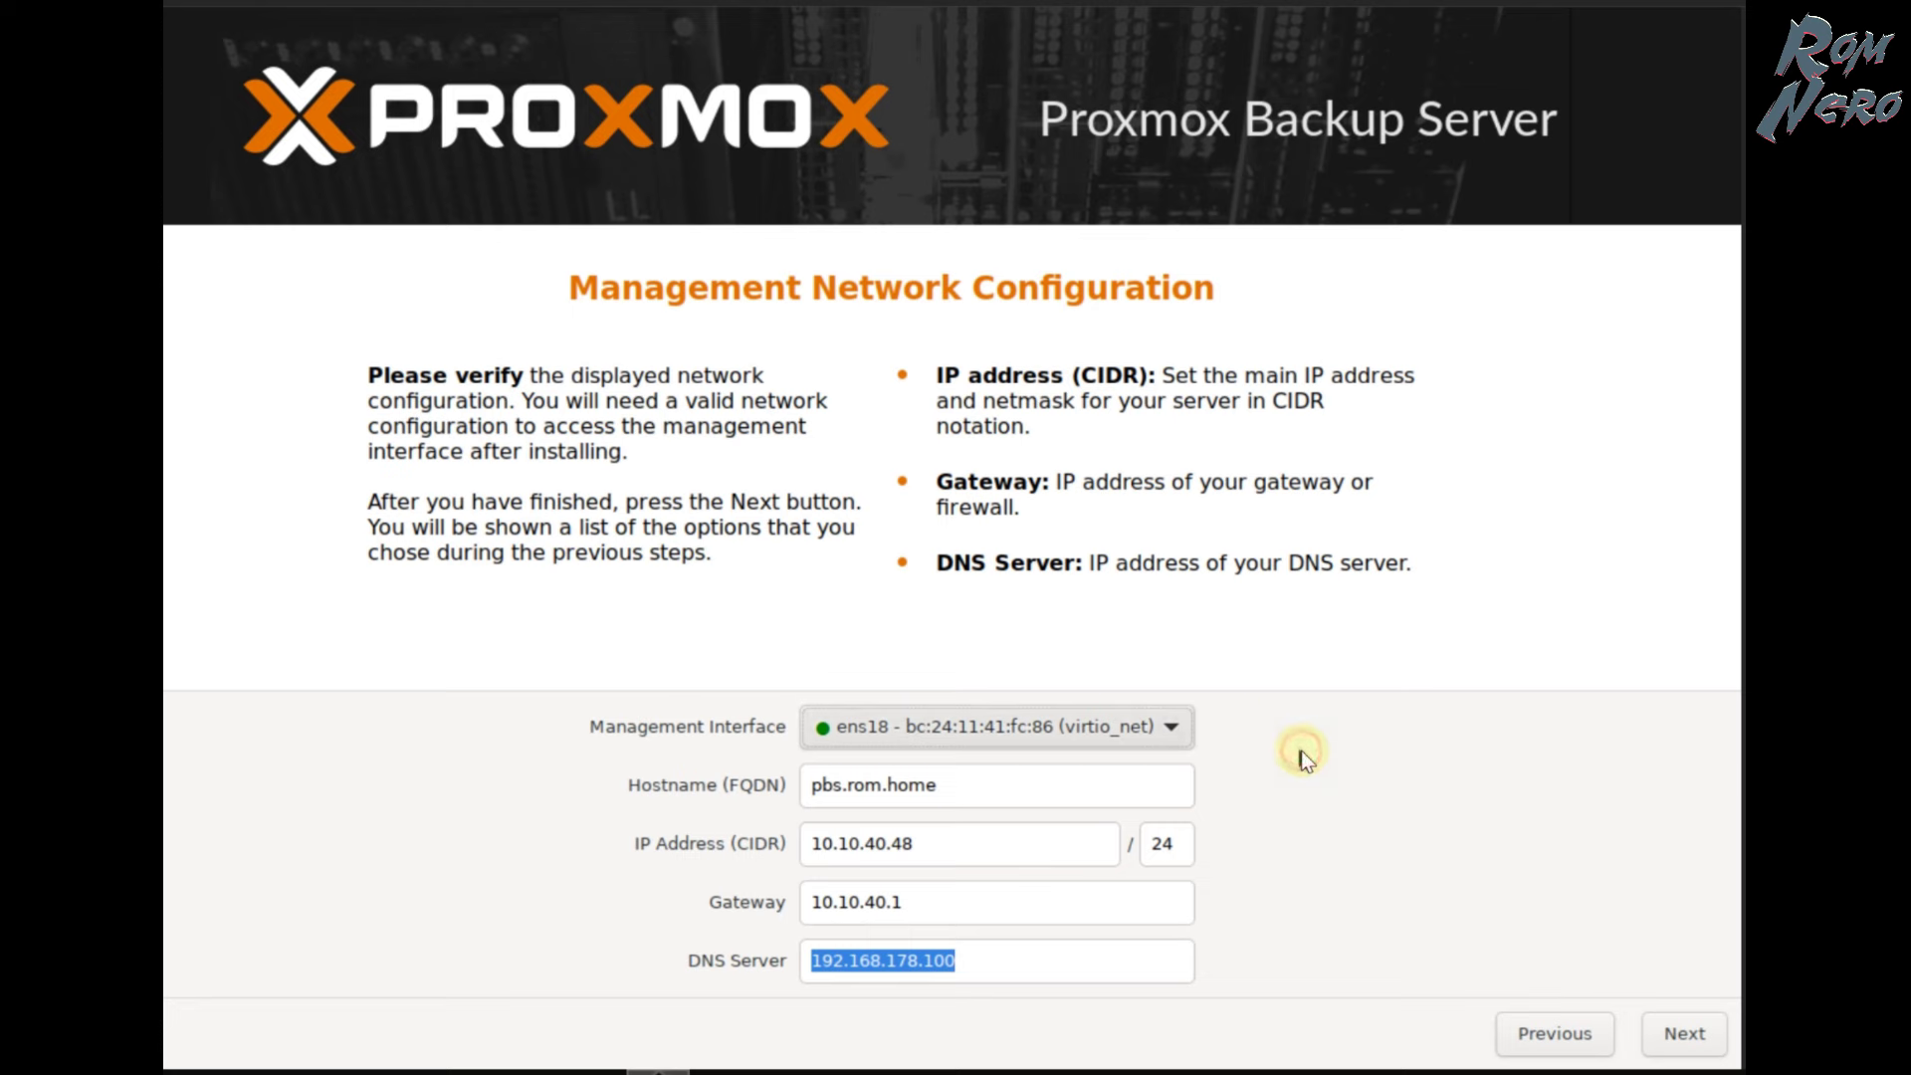
left_click(1682, 1033)
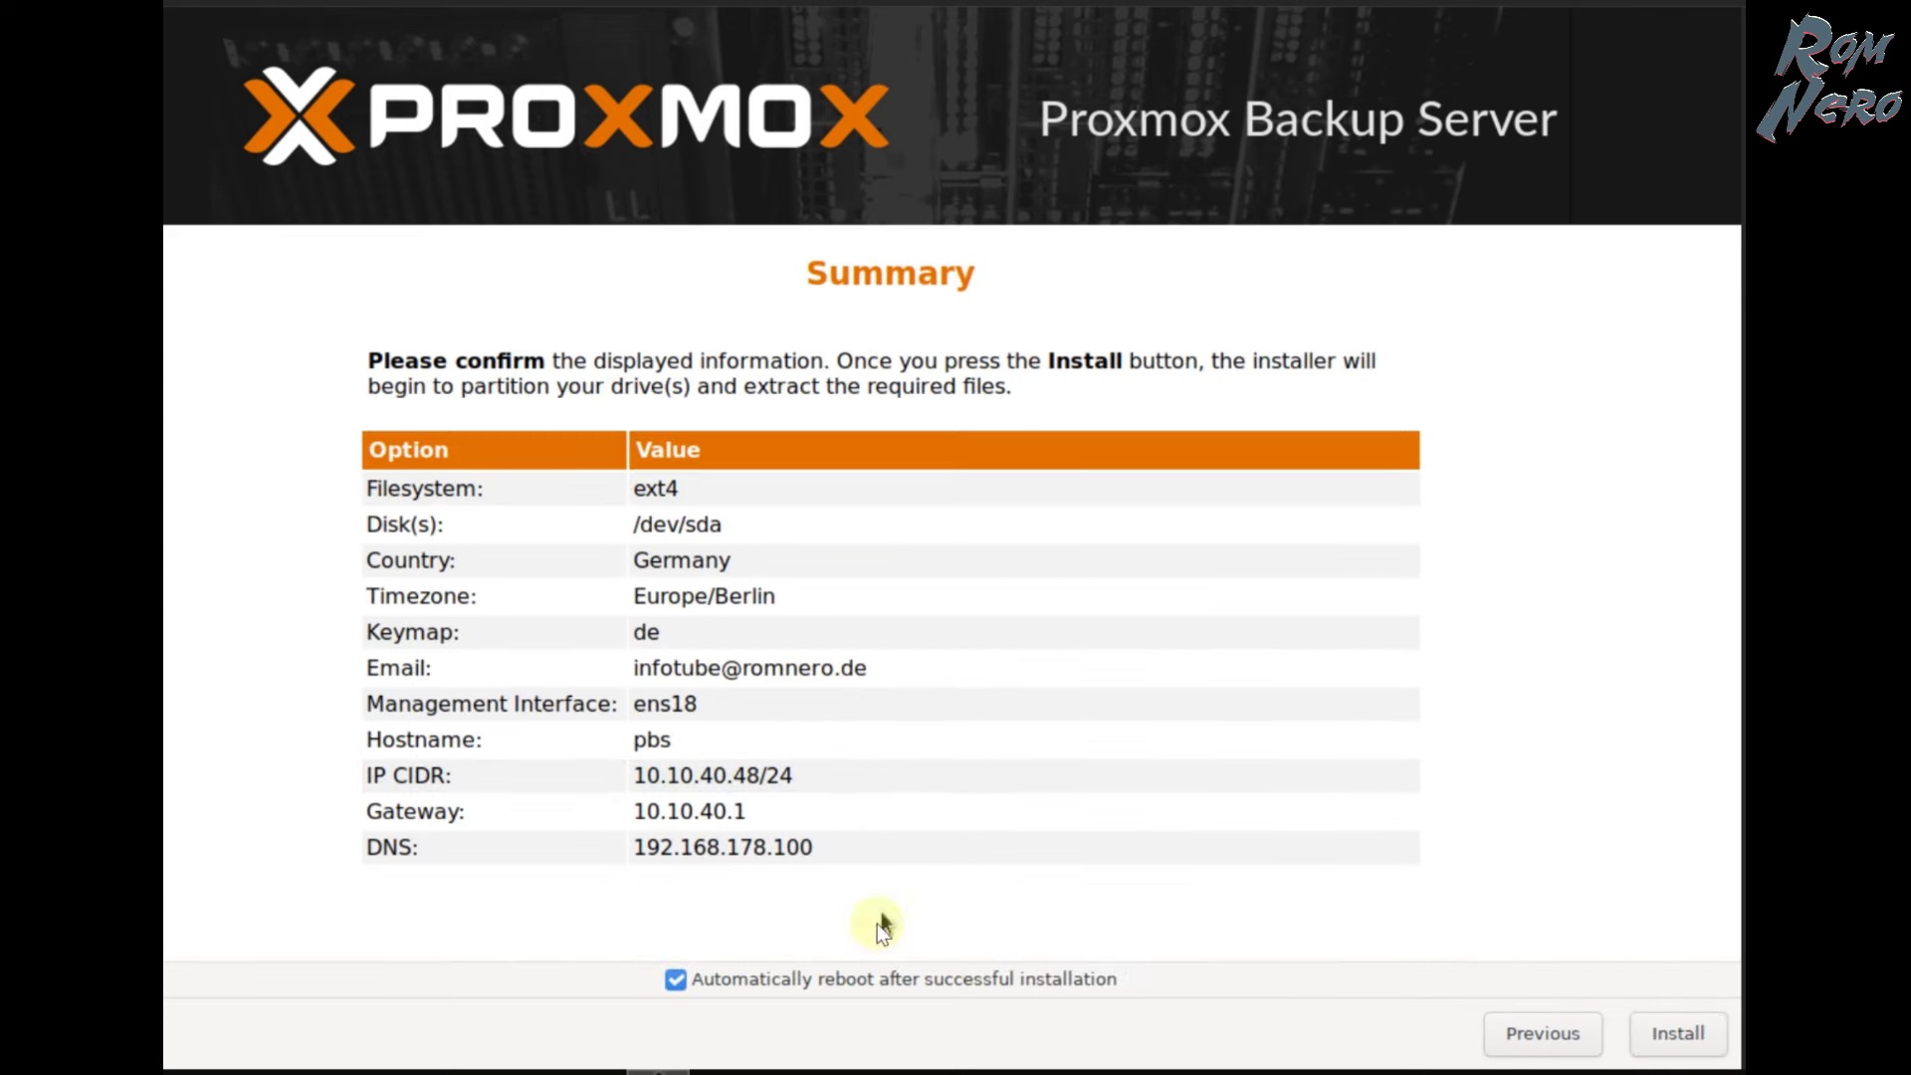
- Start the installation from the Summary page and let it reboot automatically
left_click(1654, 1035)
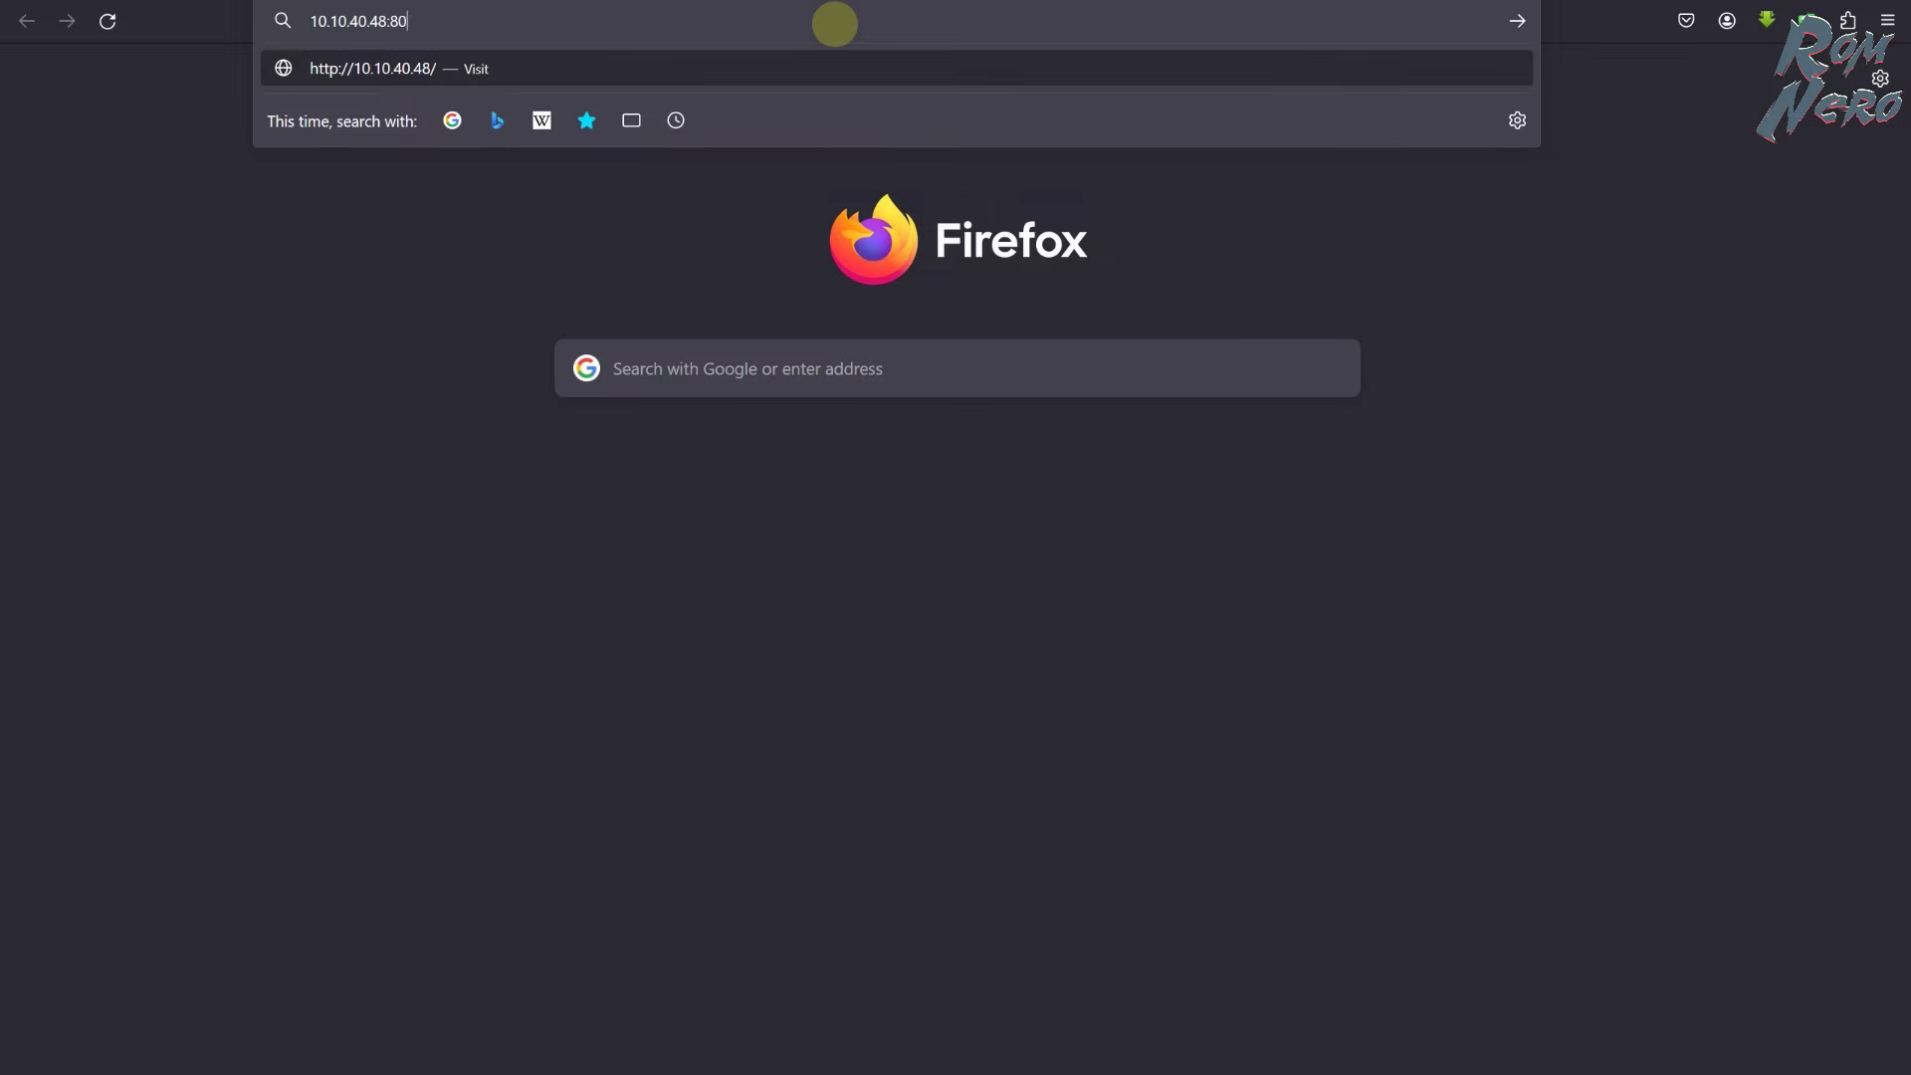
key("Return")
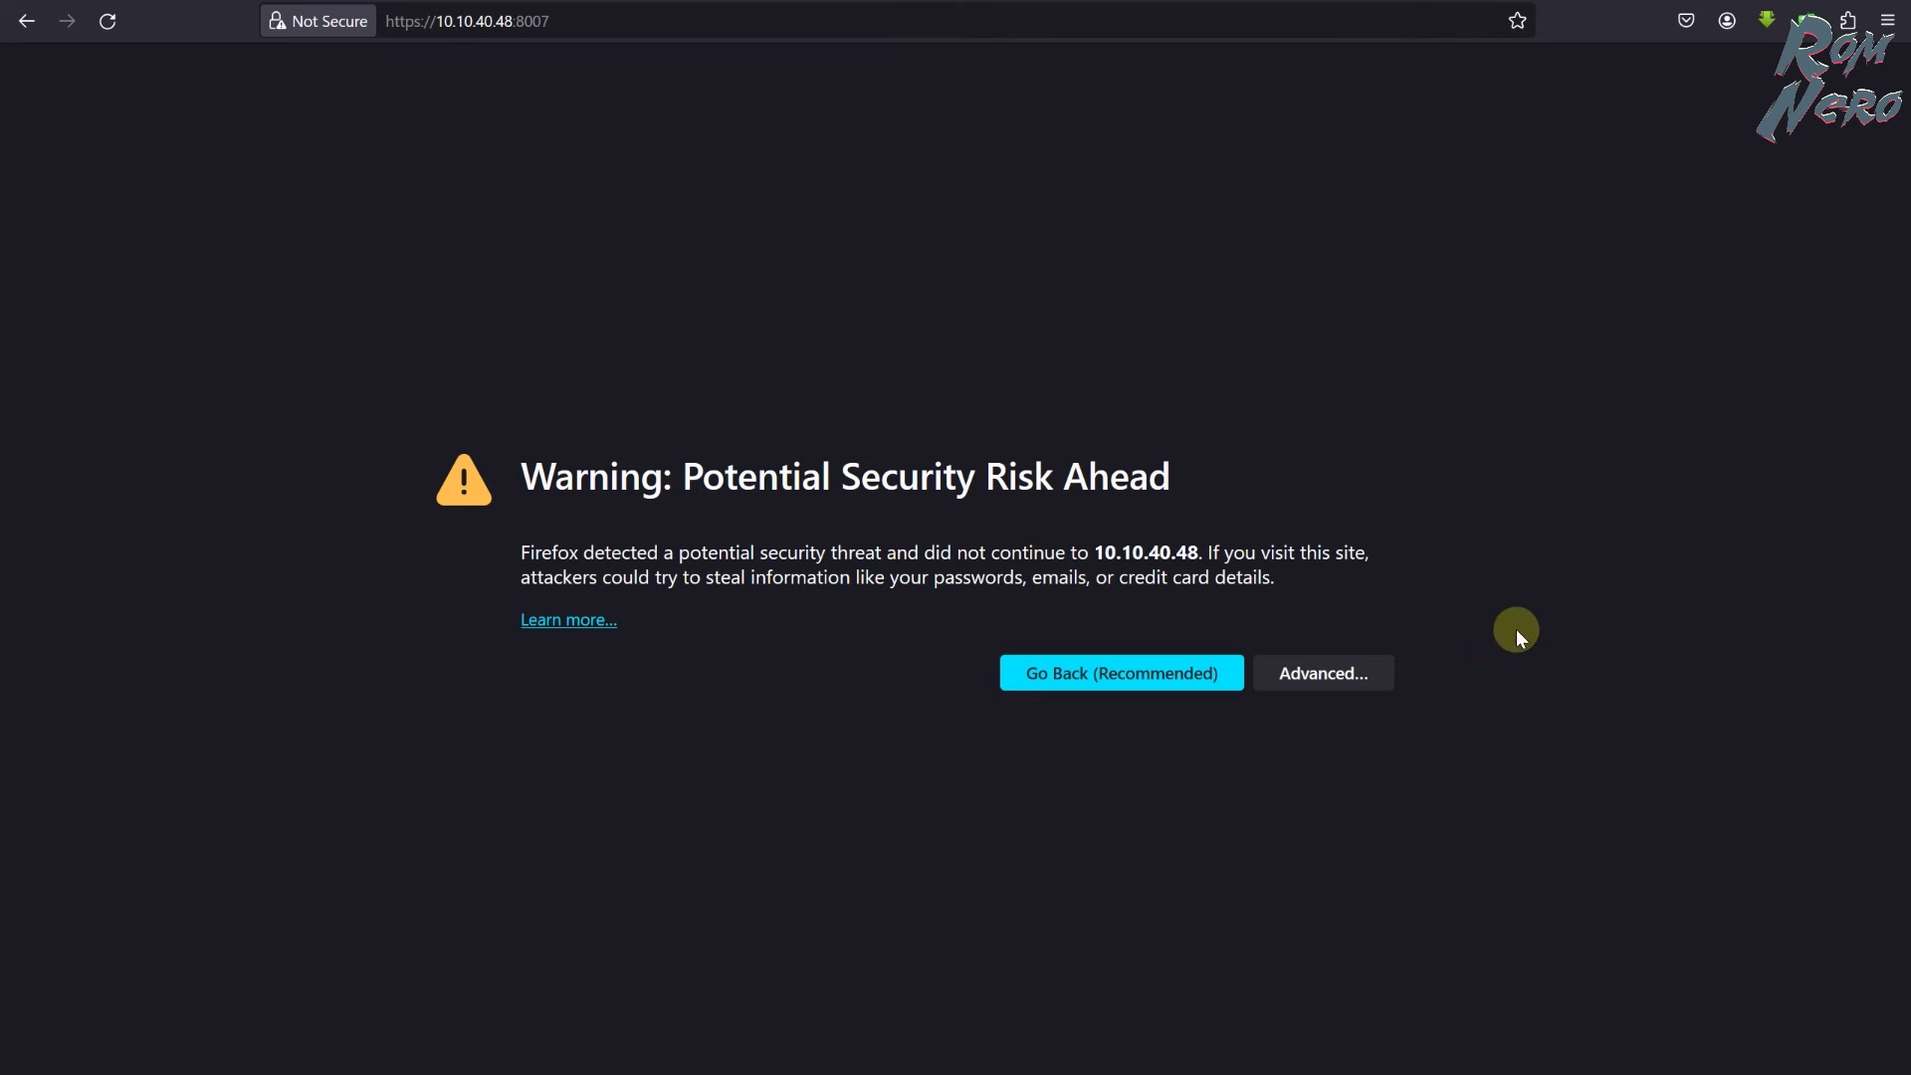
left_click(1289, 686)
scroll(1276, 768, "down", 1)
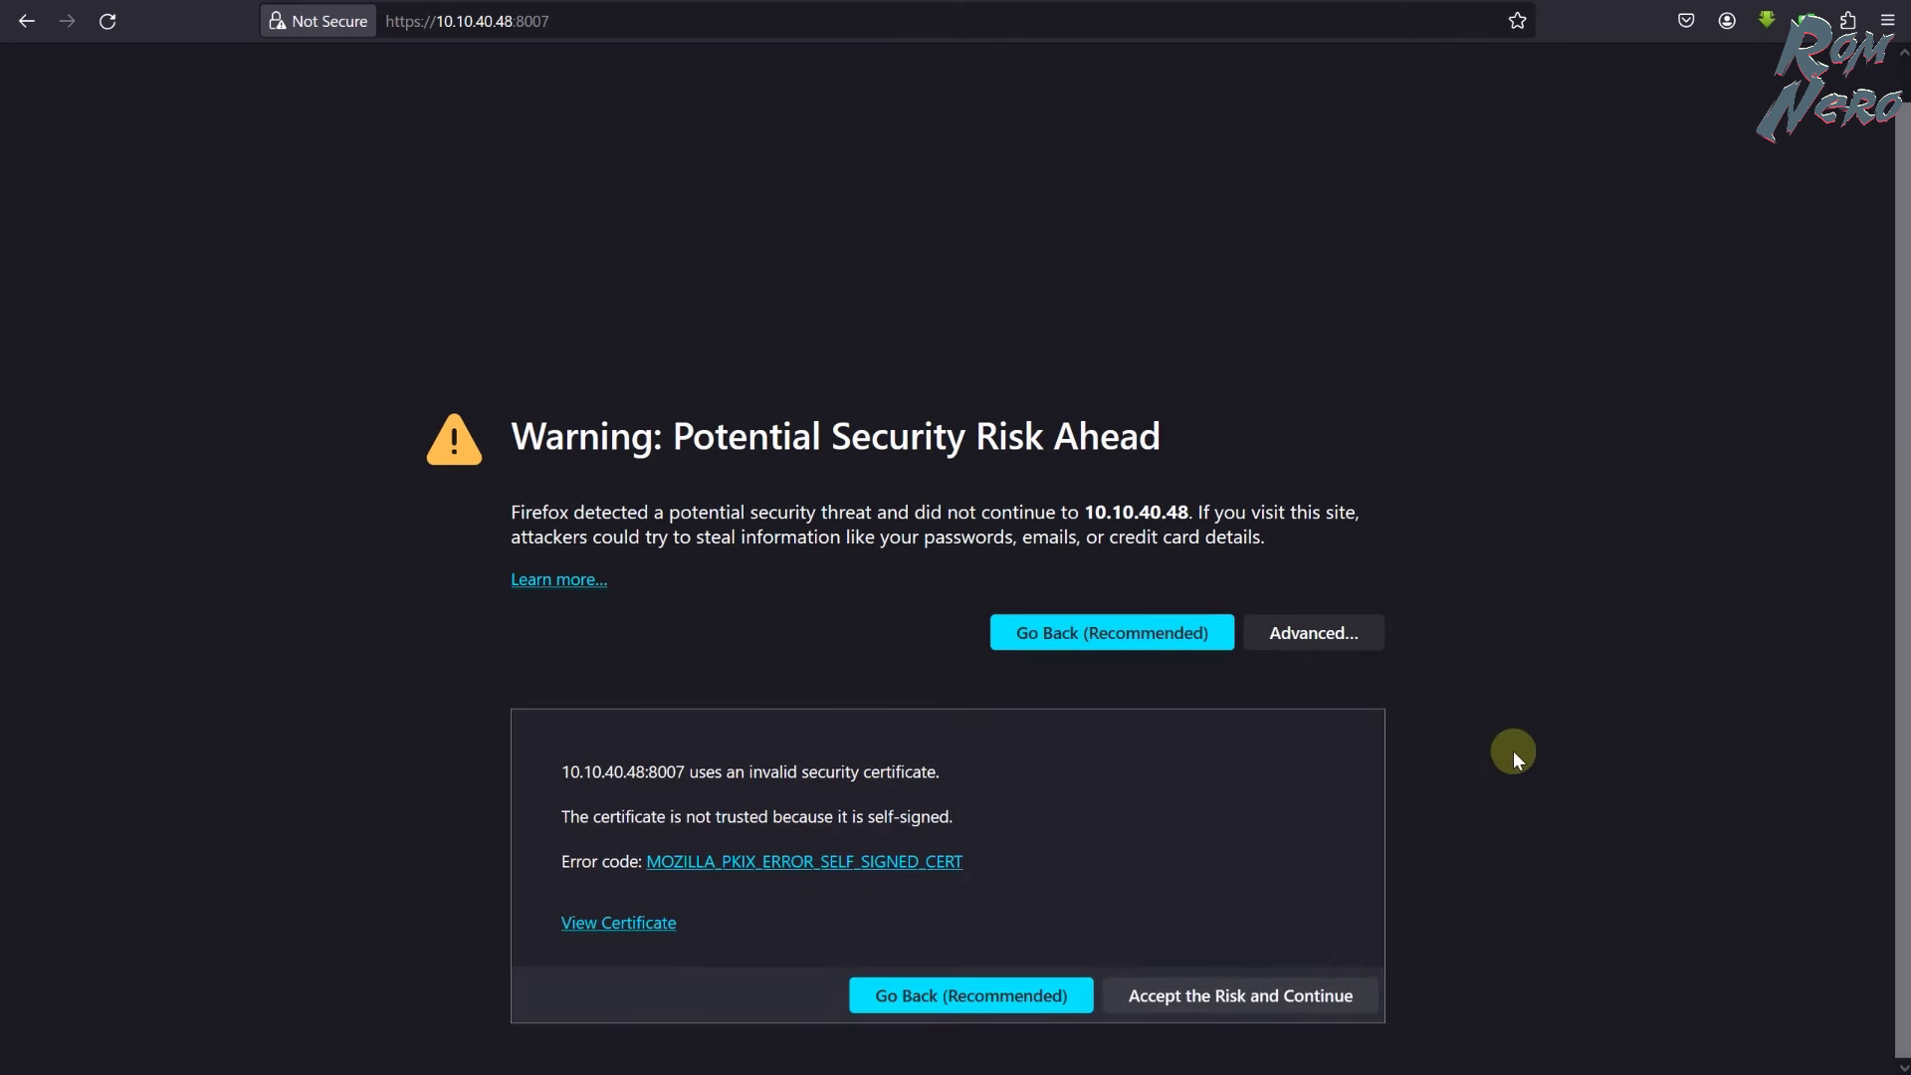
left_click(1270, 994)
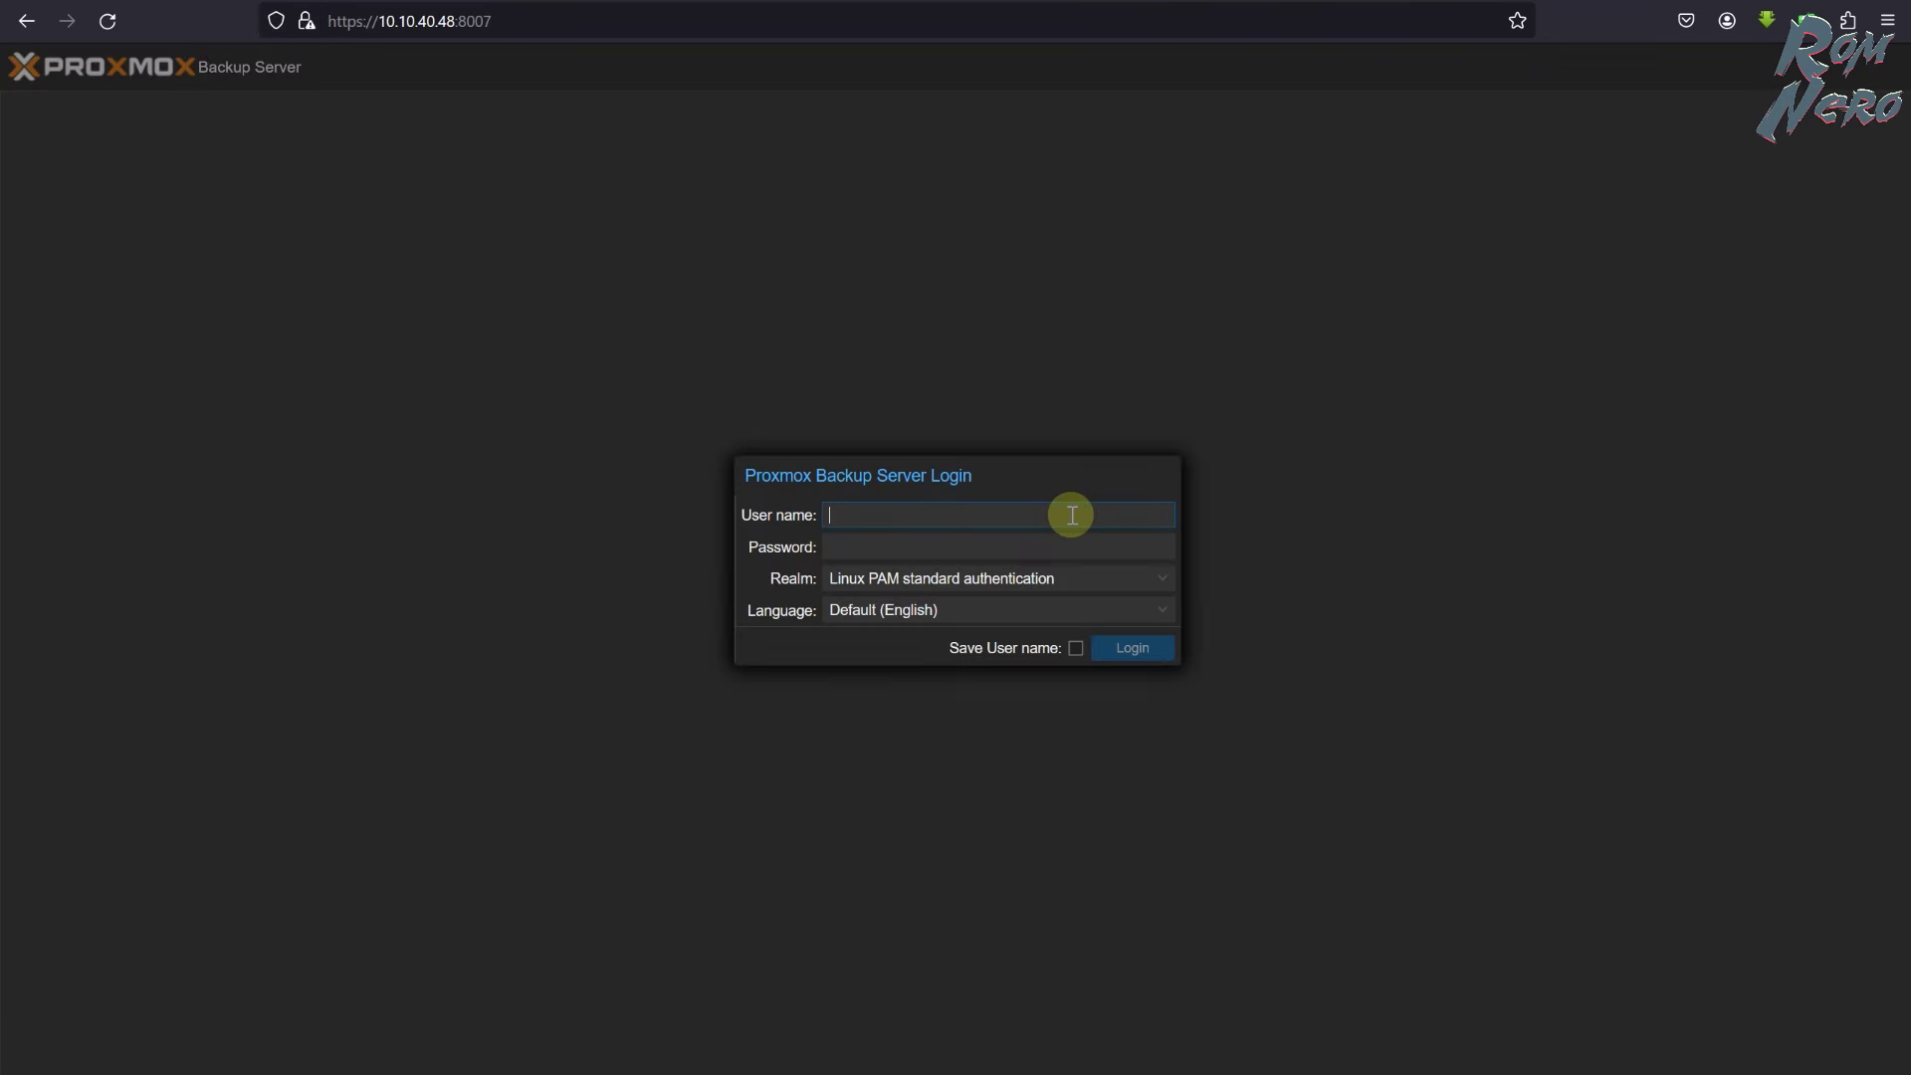
- Log in as root and view the Notes and System Configuration pages
type("root")
key("Tab")
type("*********")
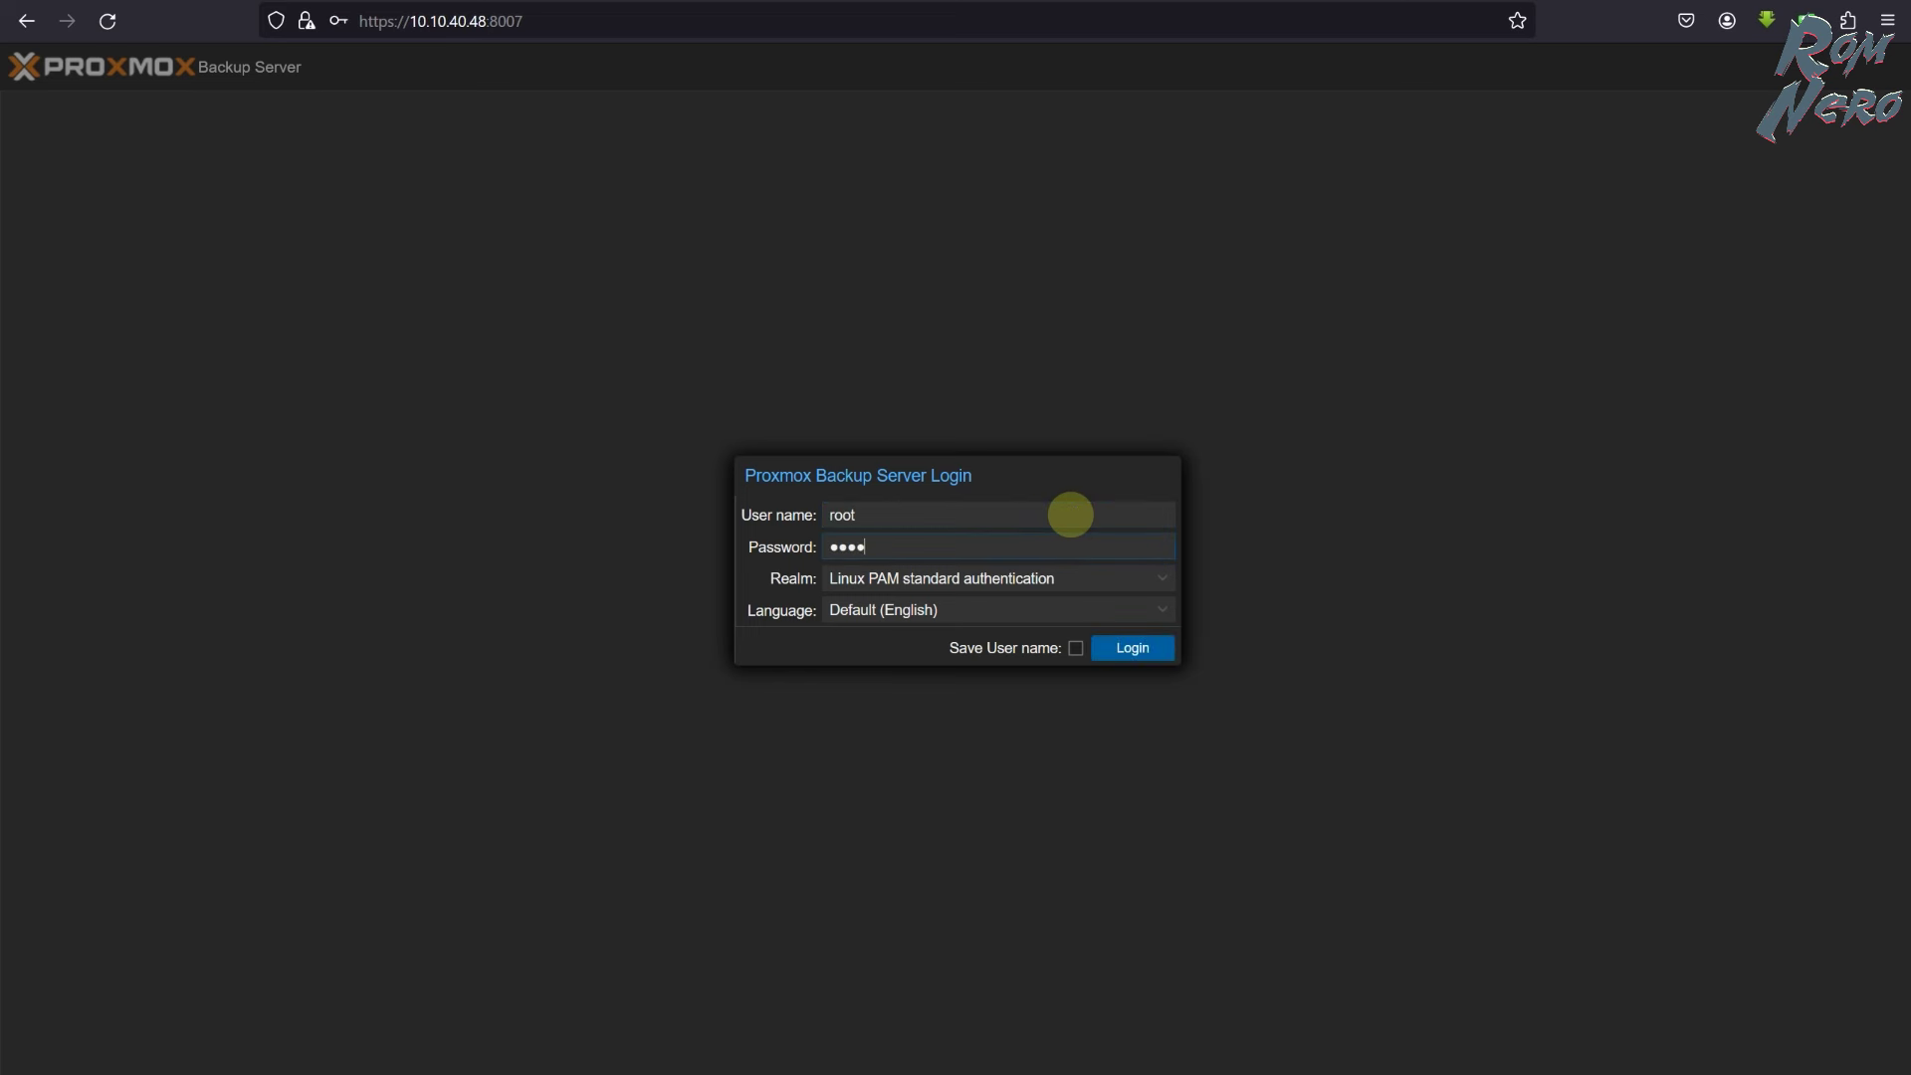
key("Return")
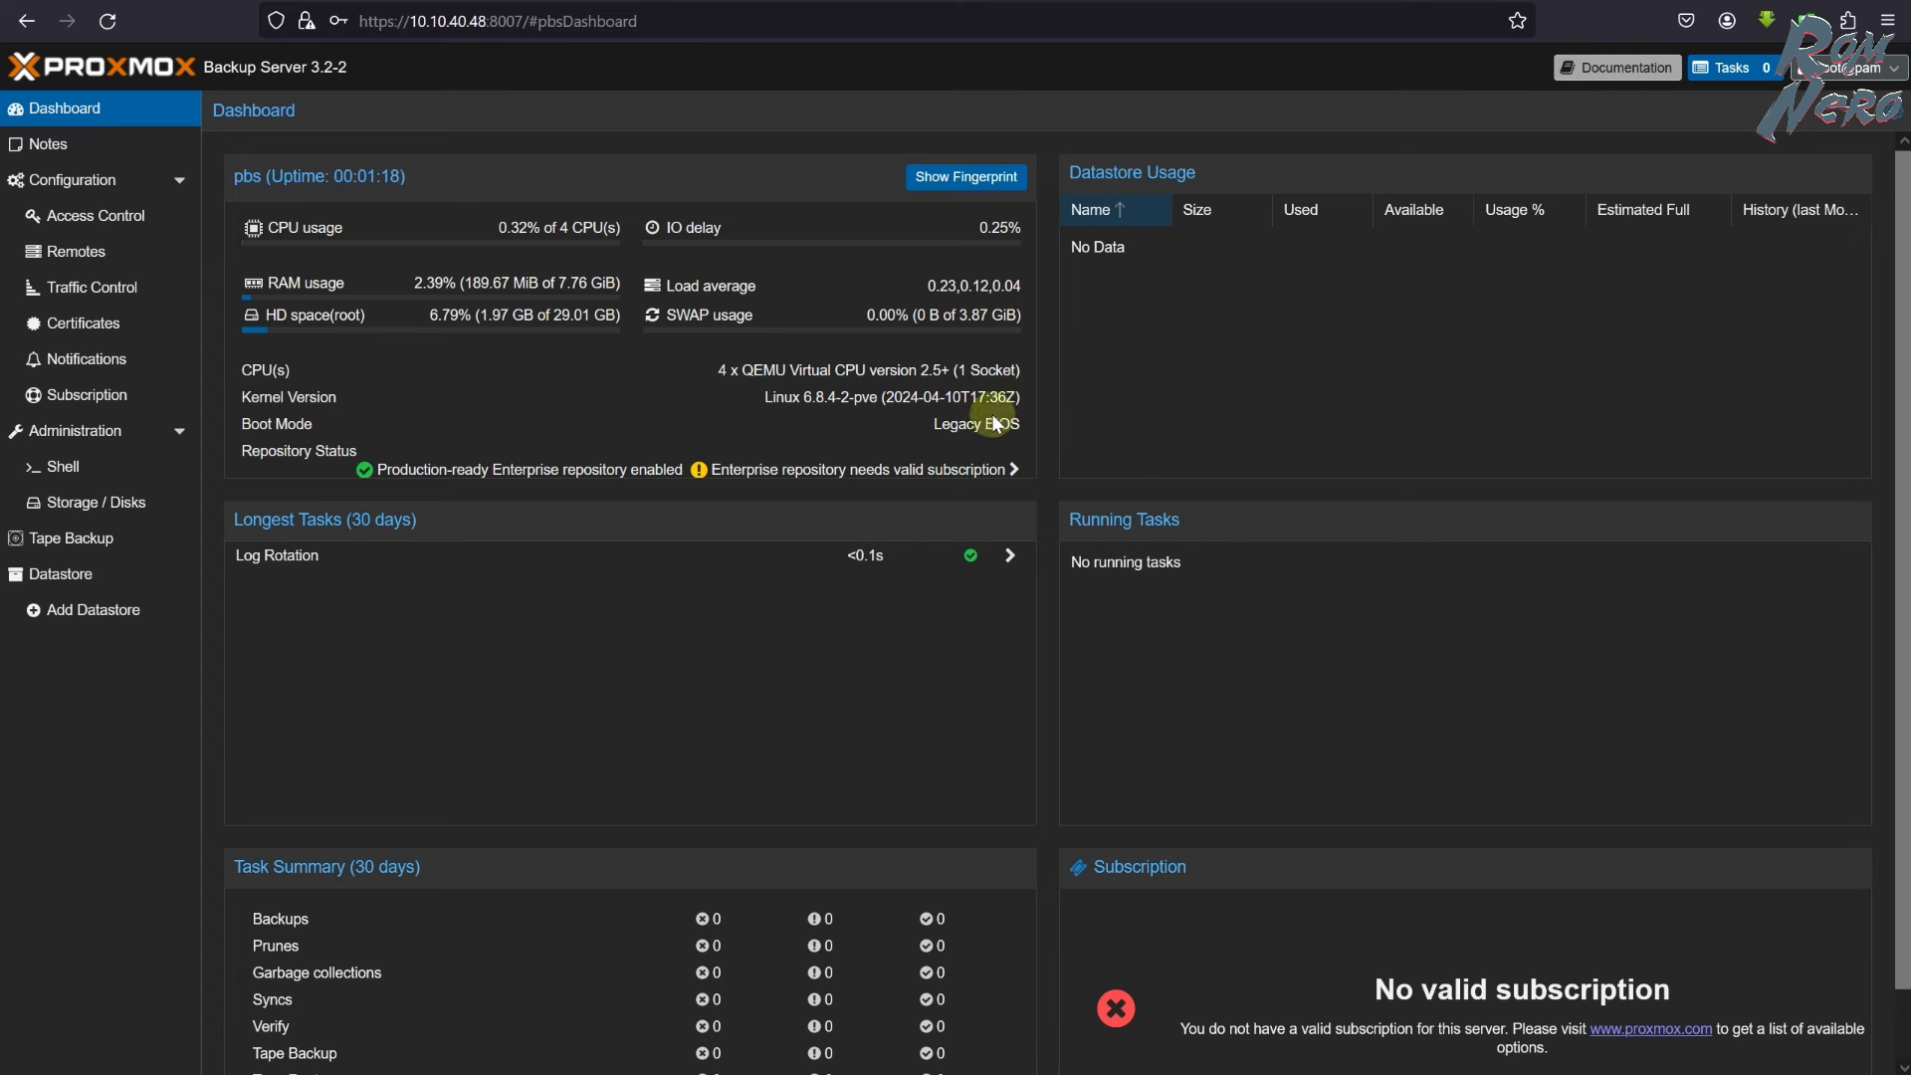
left_click(52, 144)
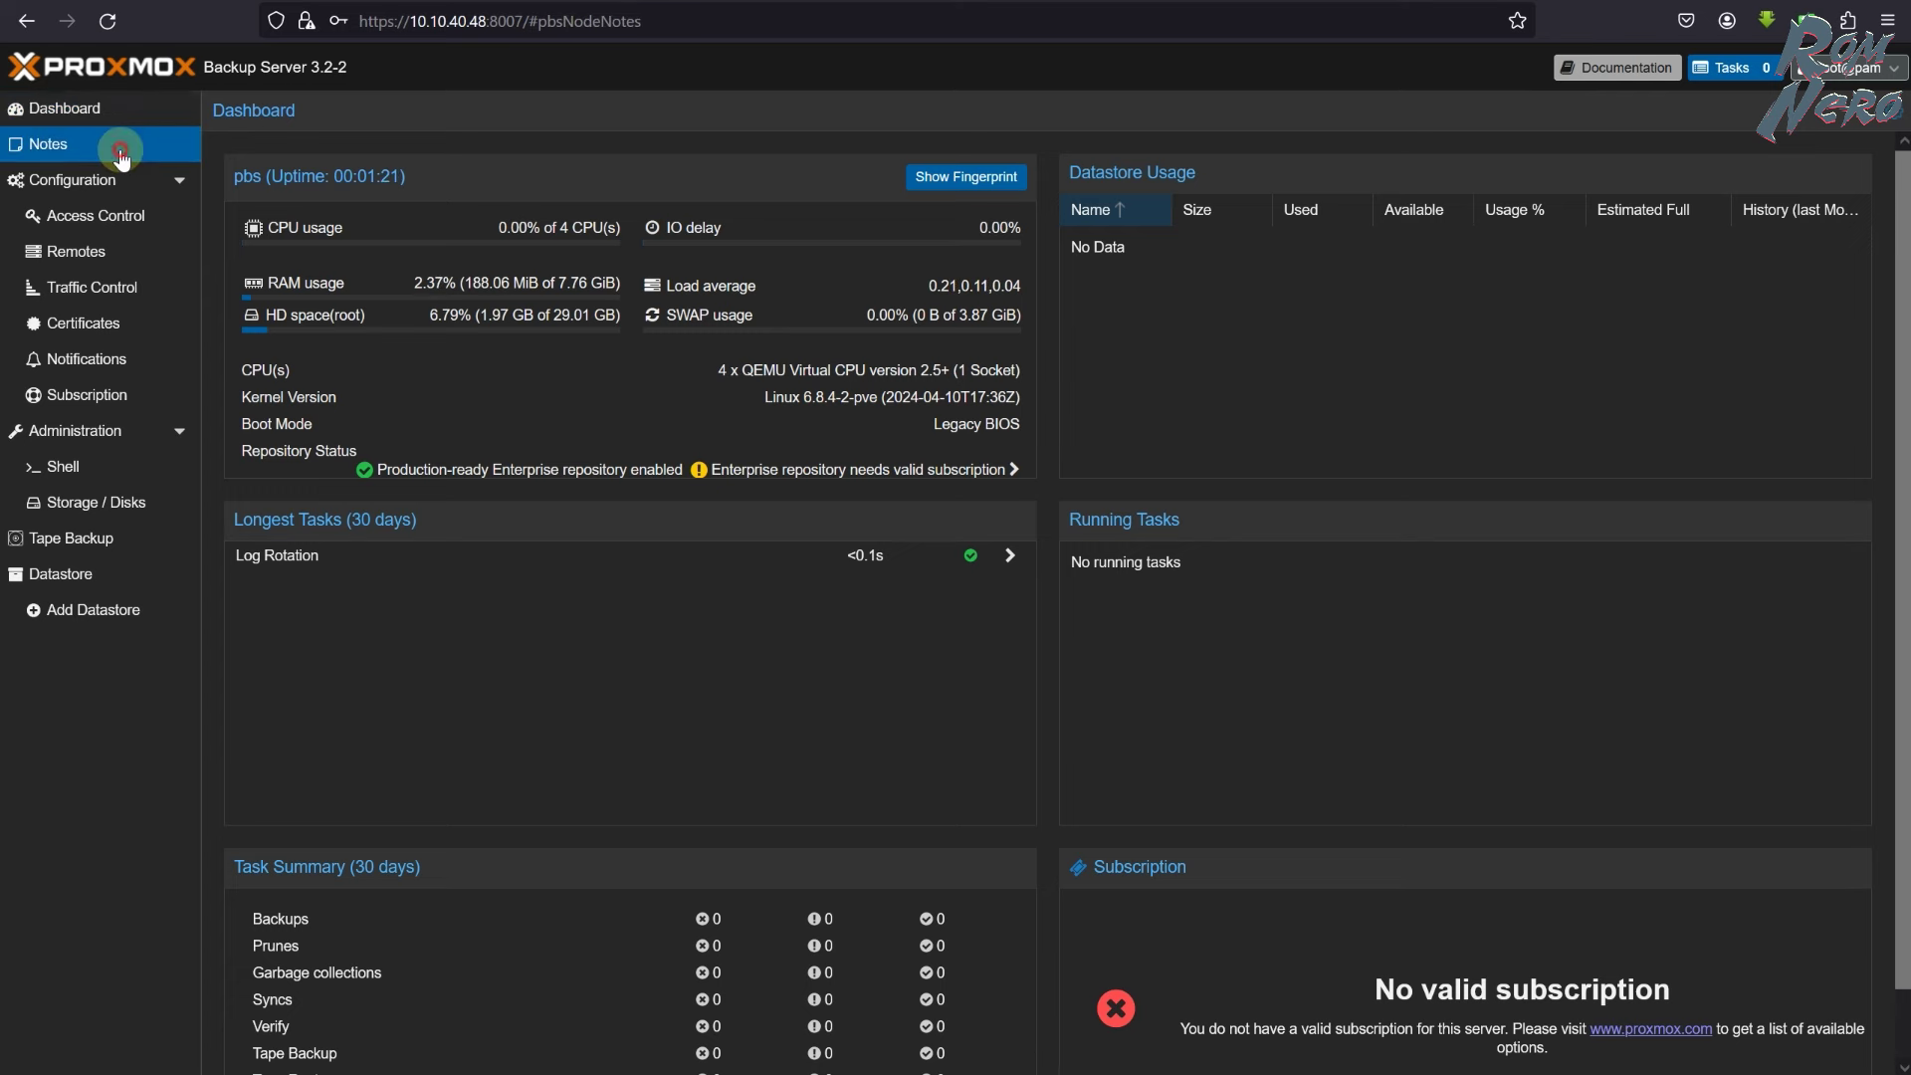
left_click(60, 179)
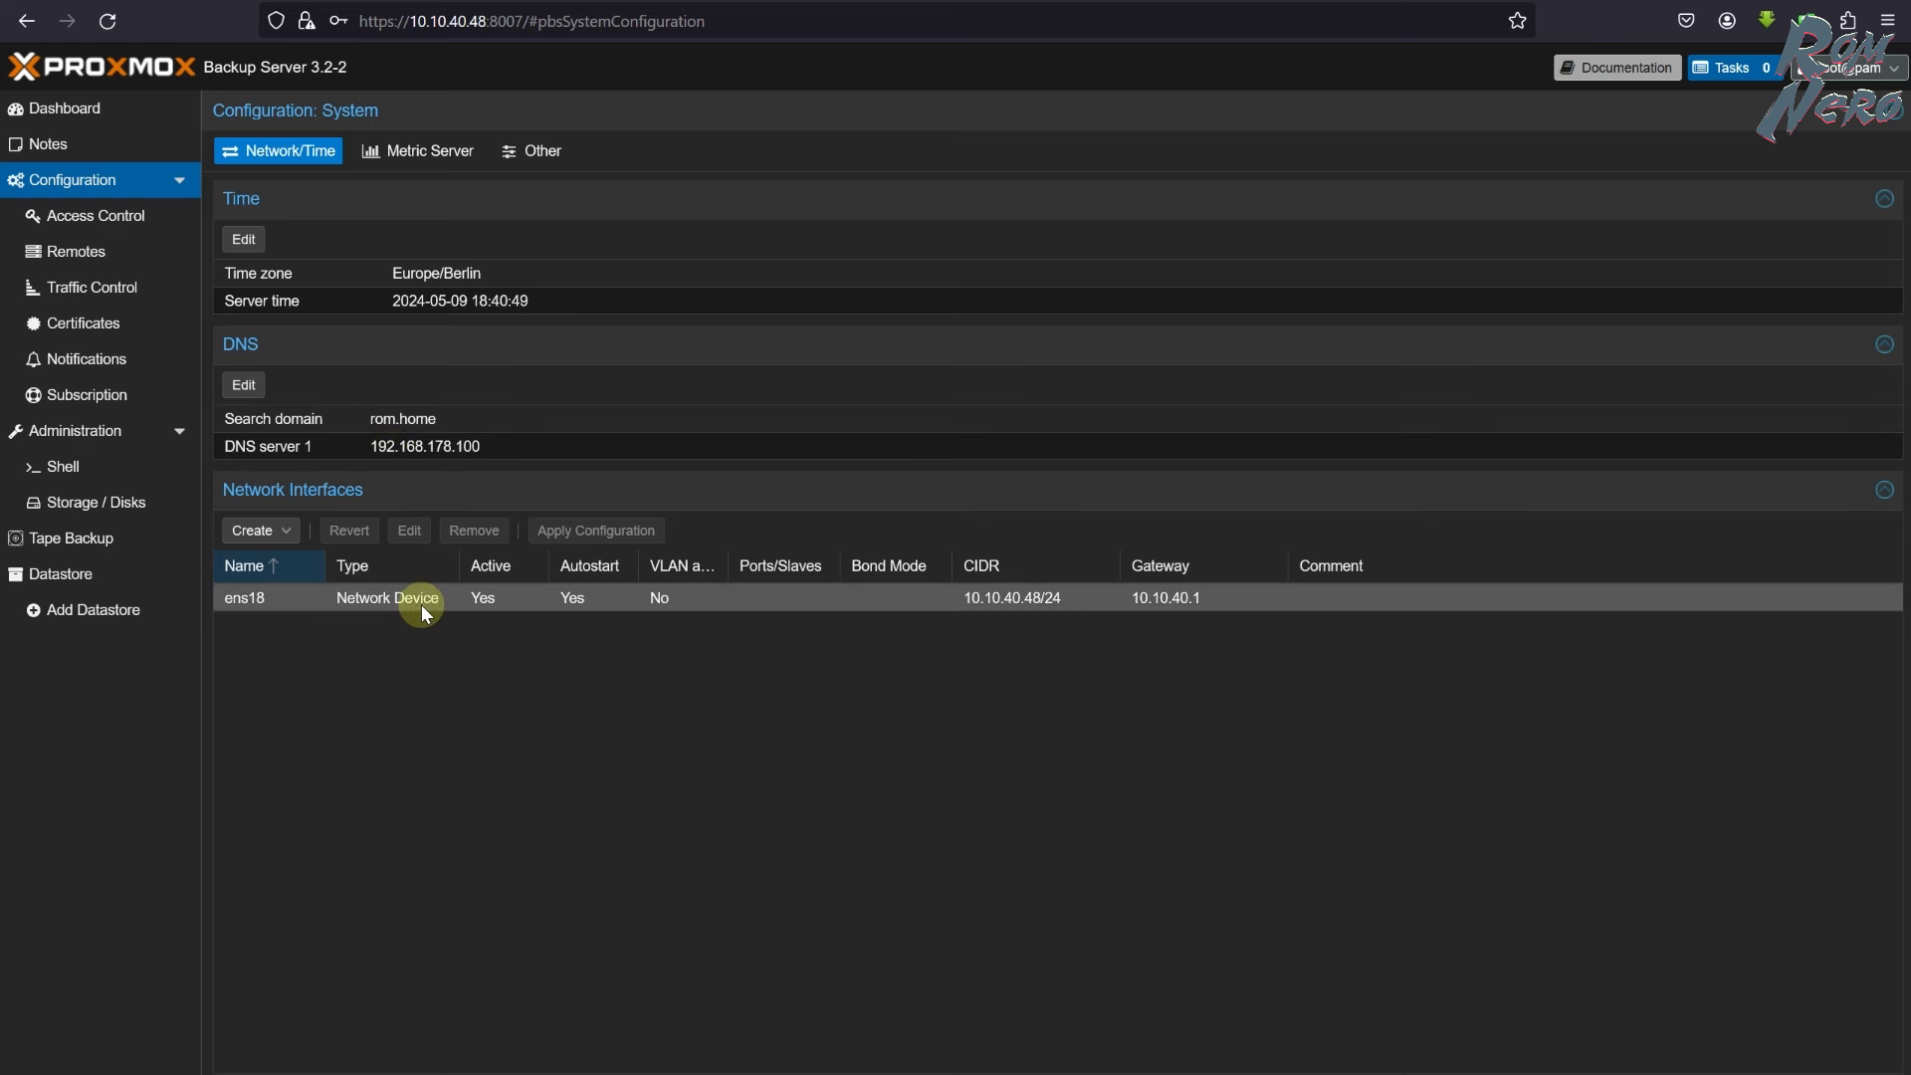
- Browse Metric Server, User Management, Remotes (cancelling a new remote), Traffic Control and Certificates
left_click(406, 151)
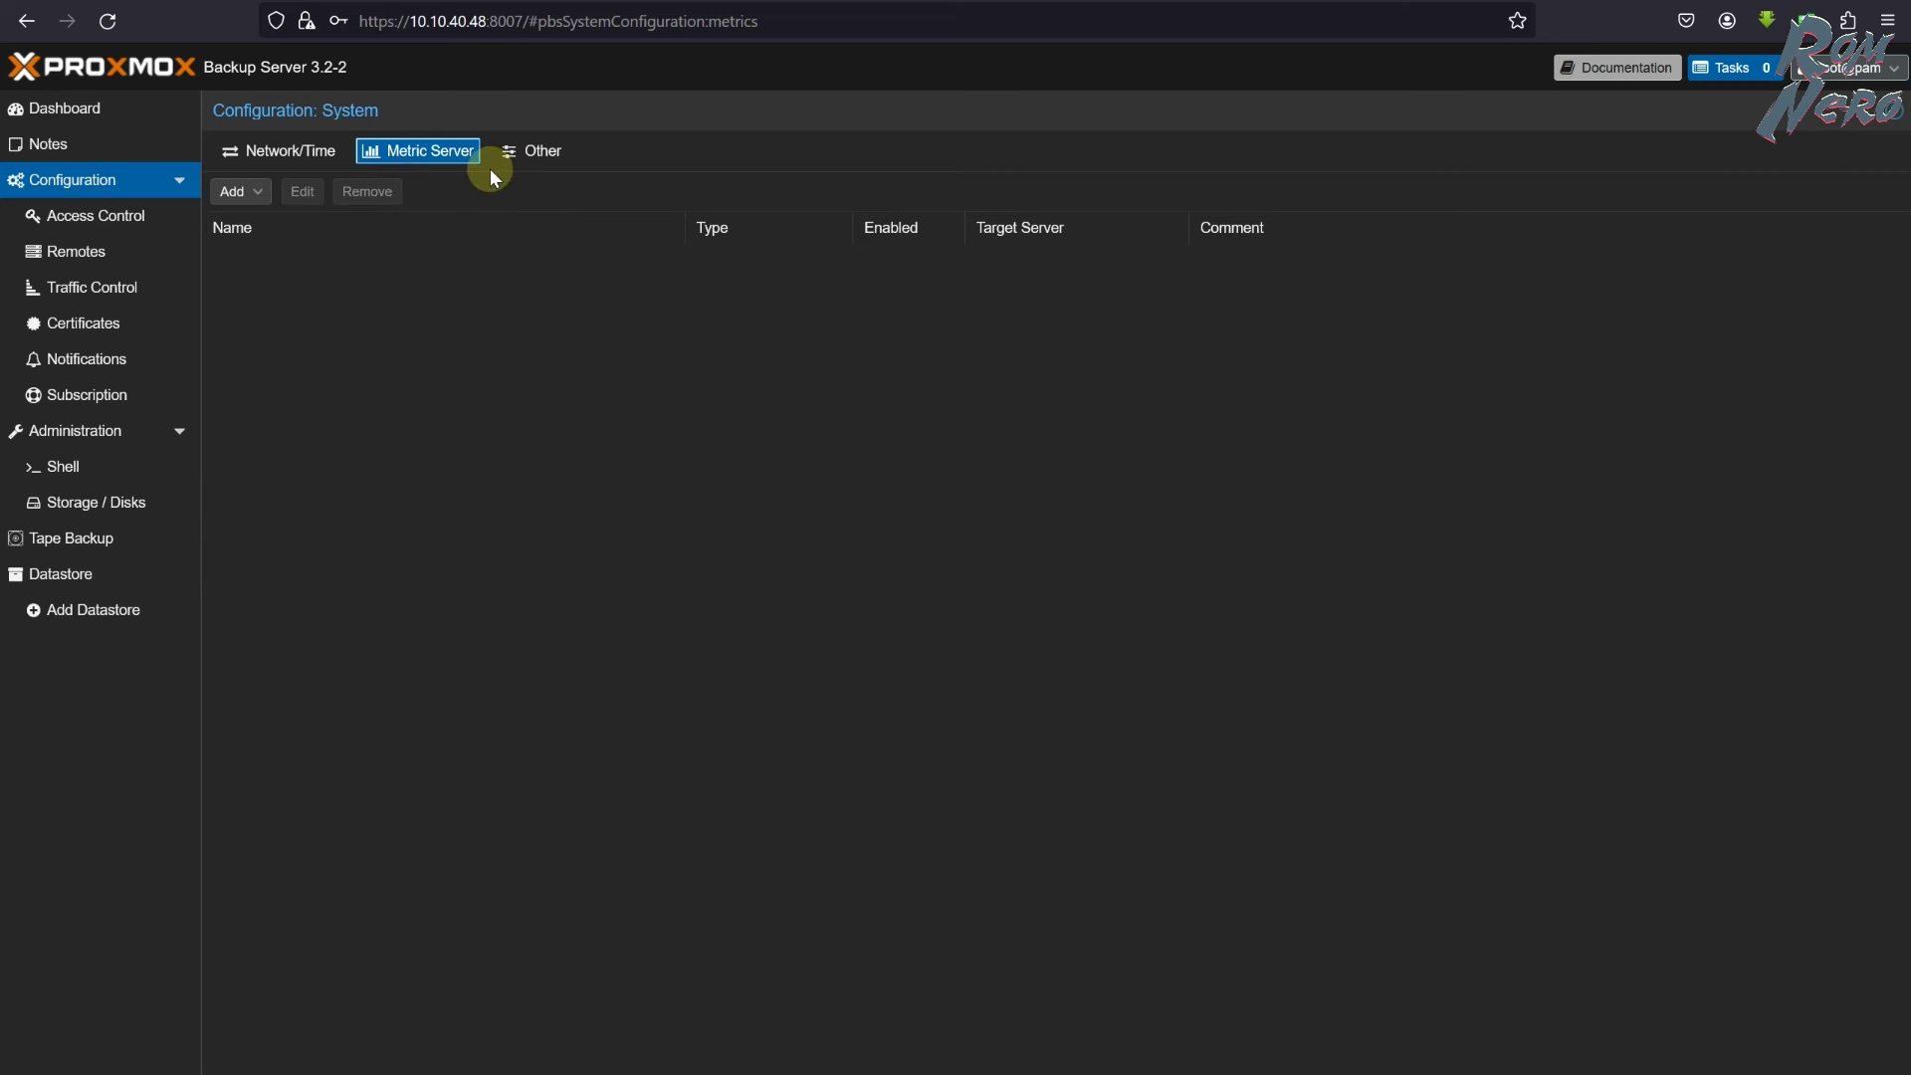
left_click(105, 215)
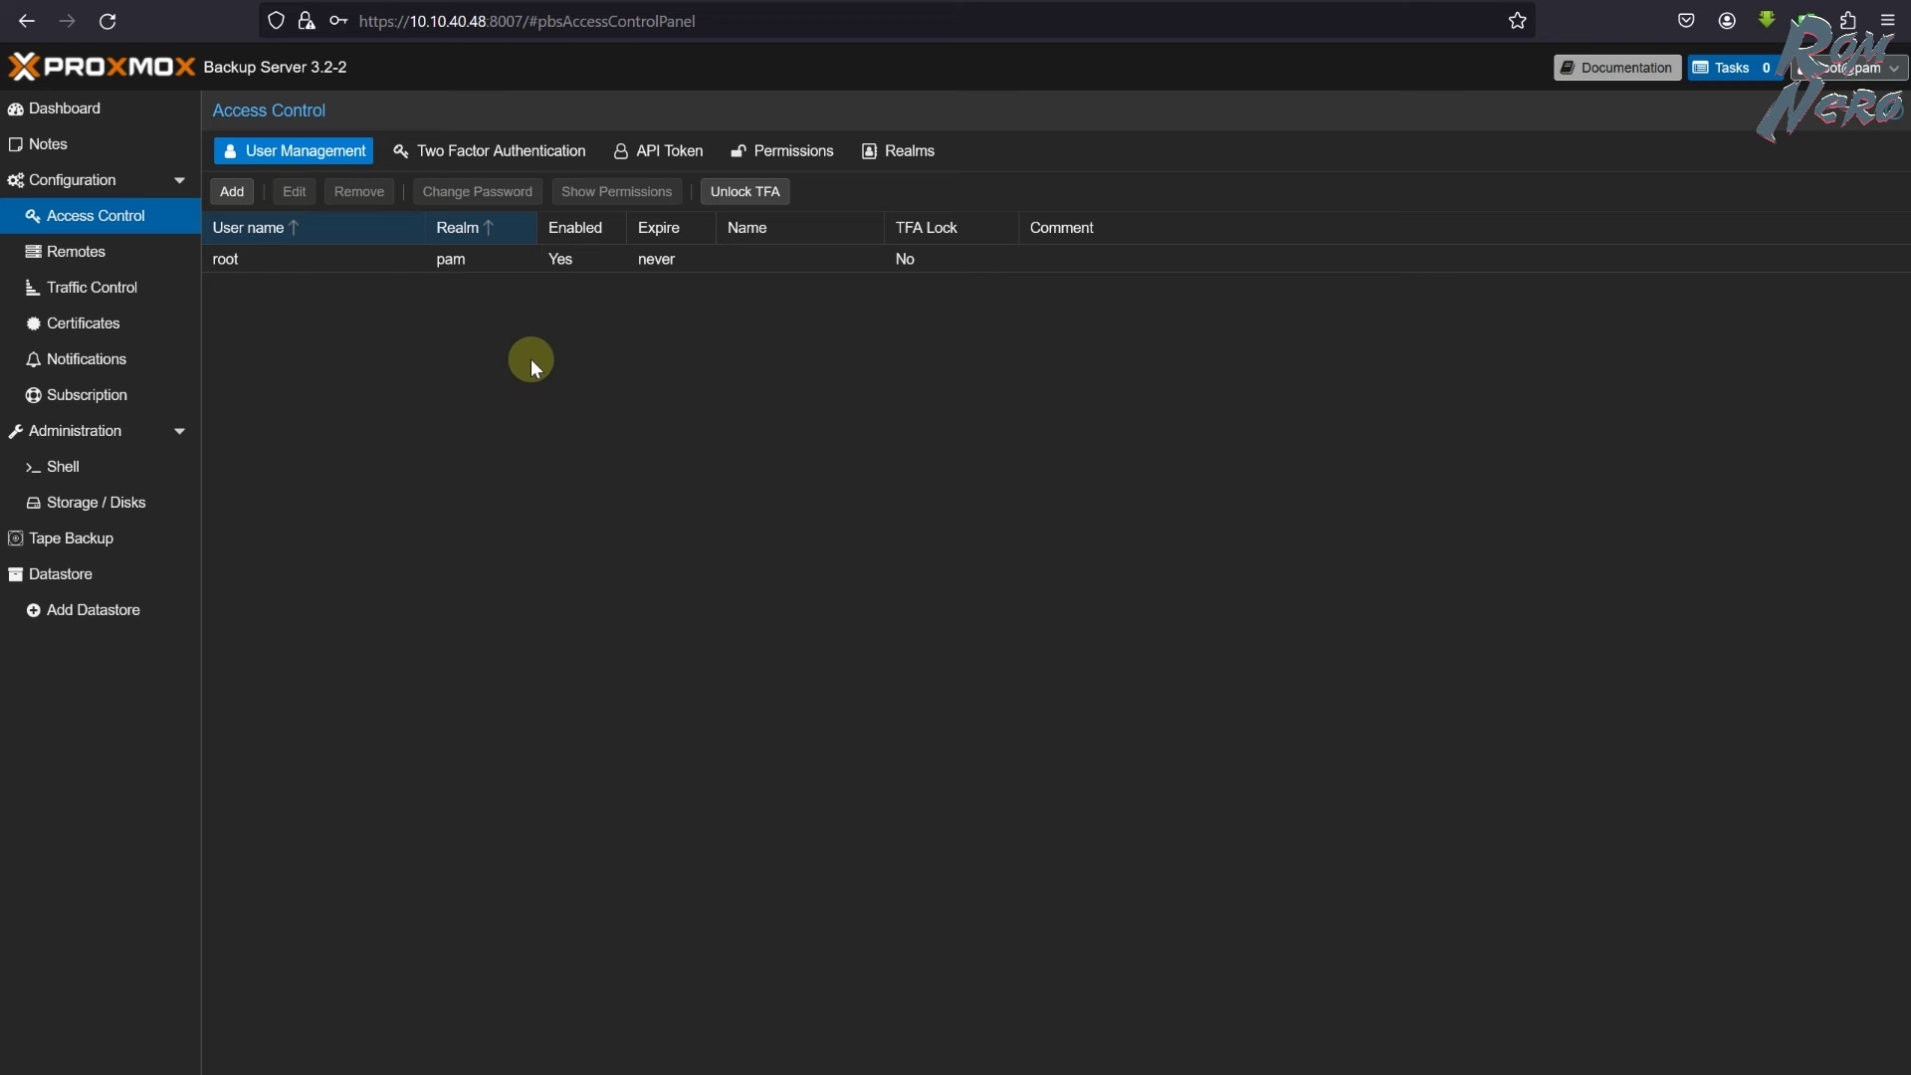
left_click(74, 252)
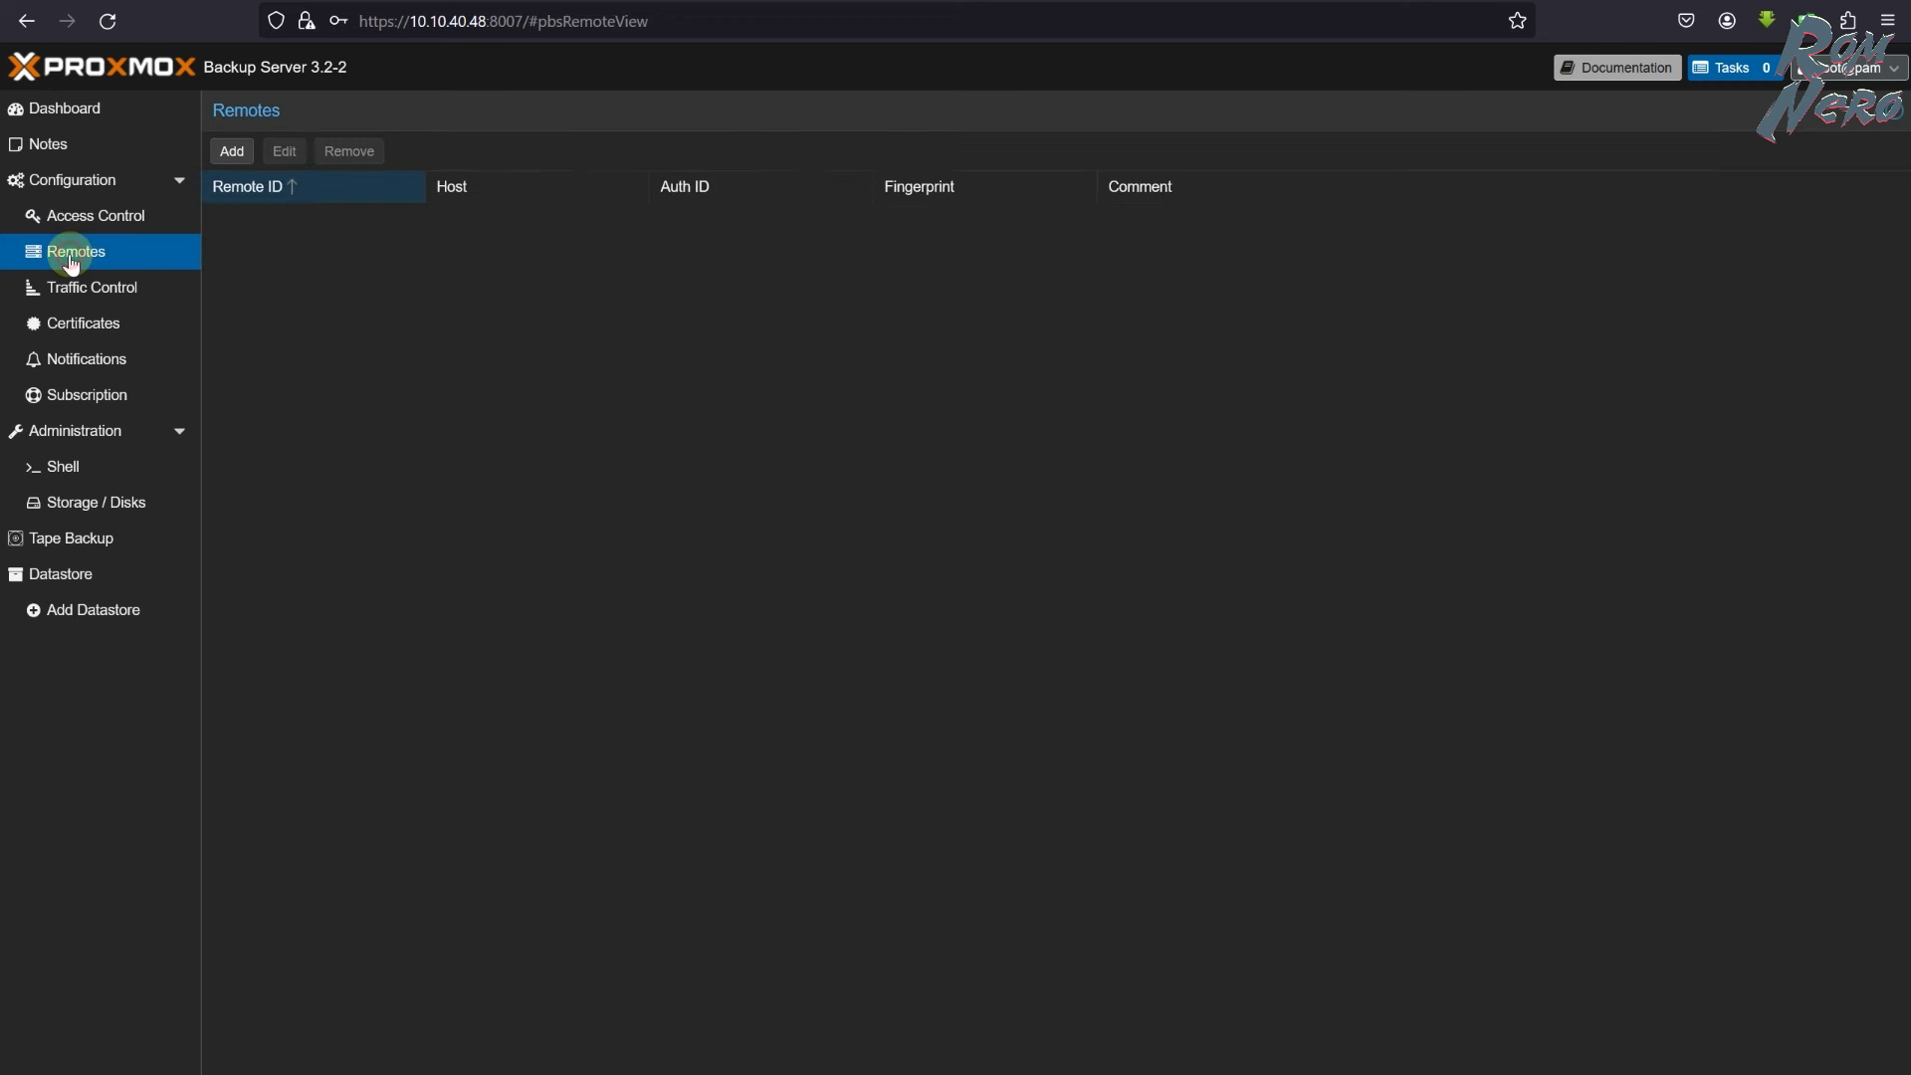
left_click(232, 150)
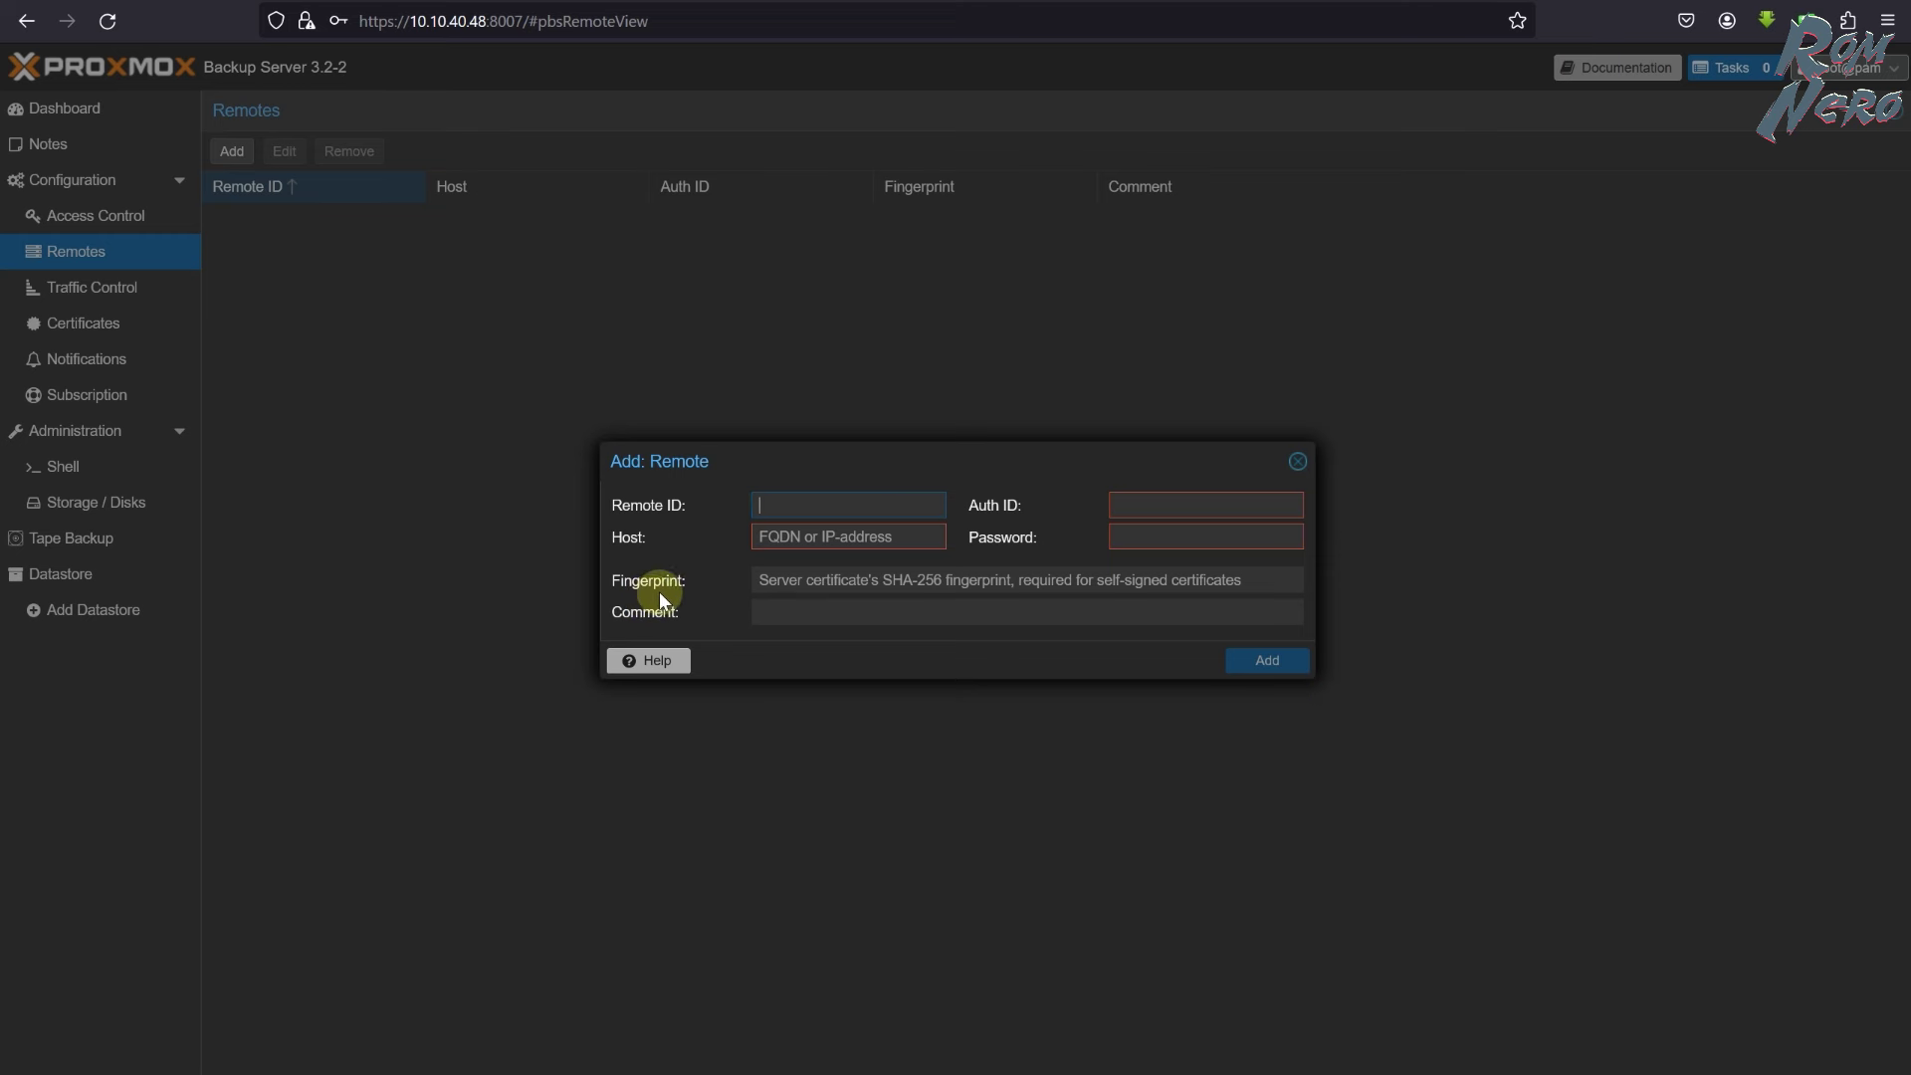
left_click(1297, 461)
left_click(95, 297)
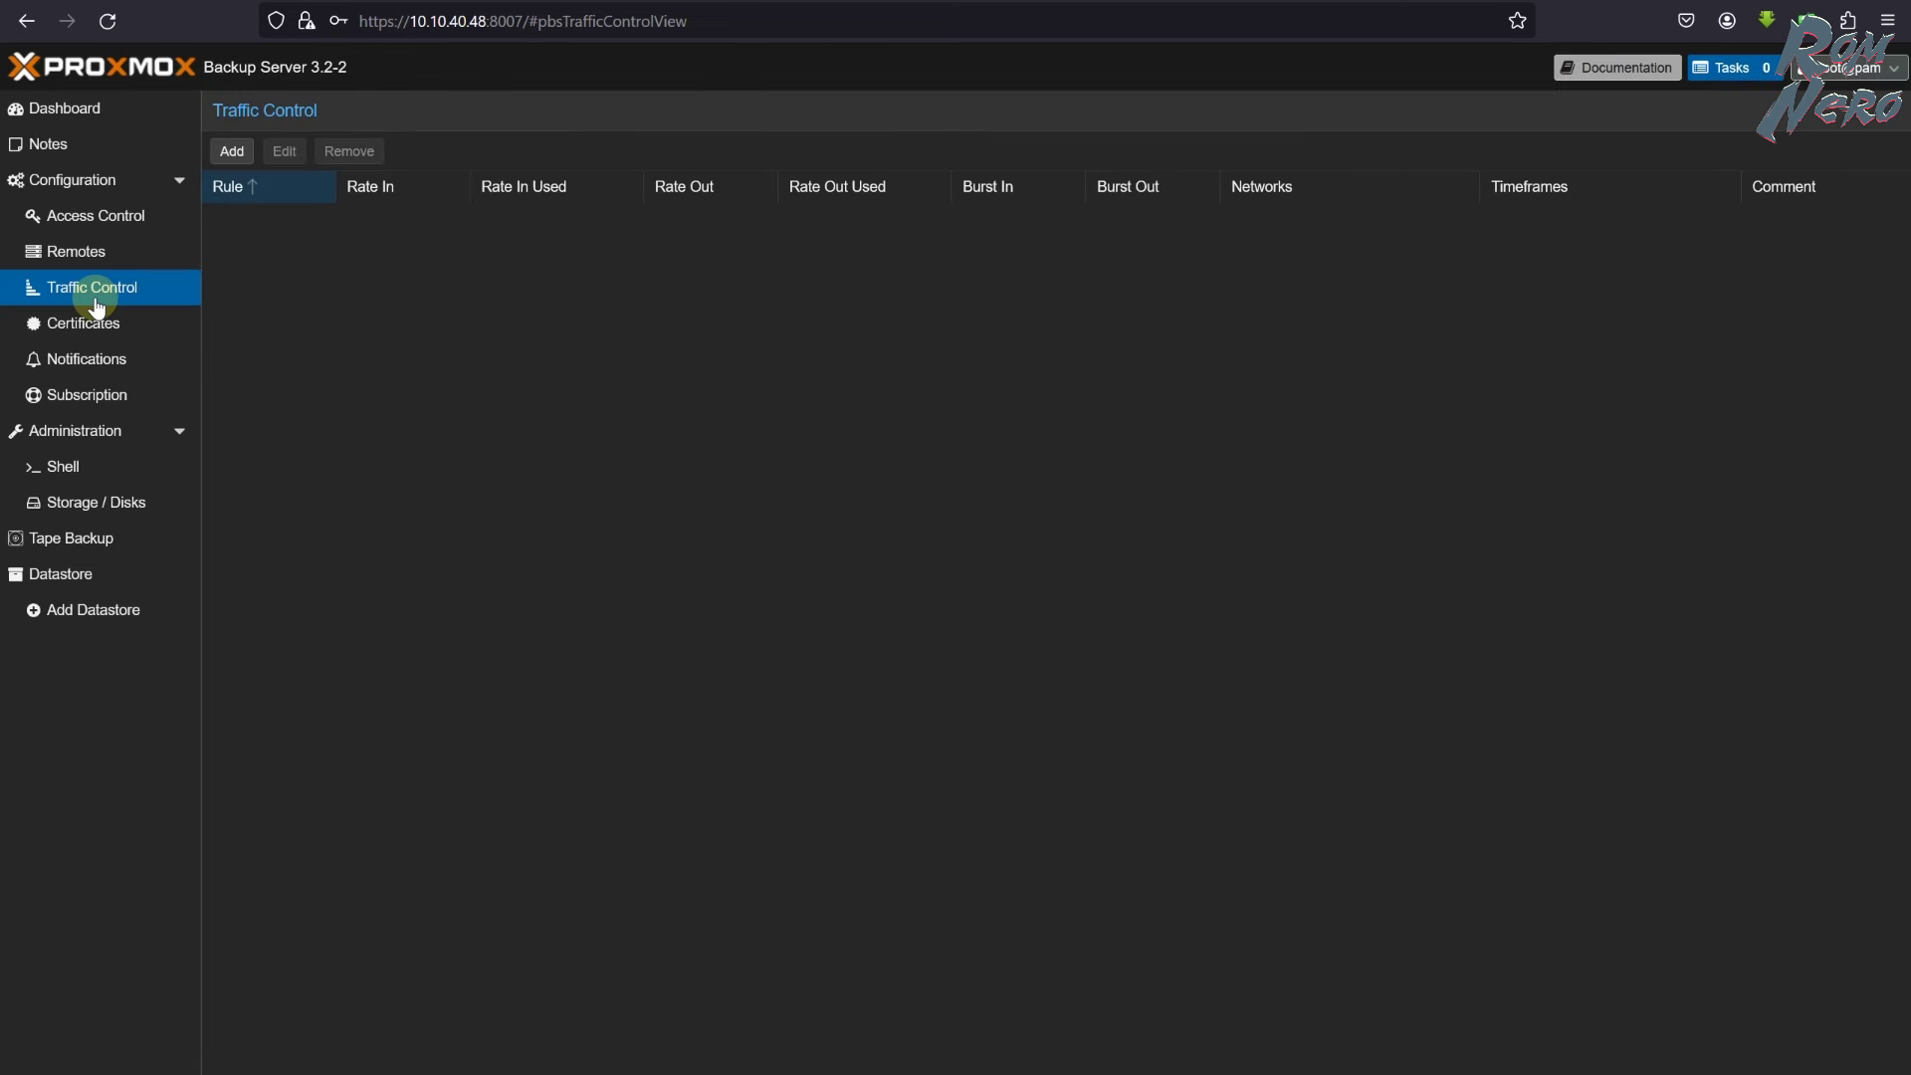
left_click(96, 333)
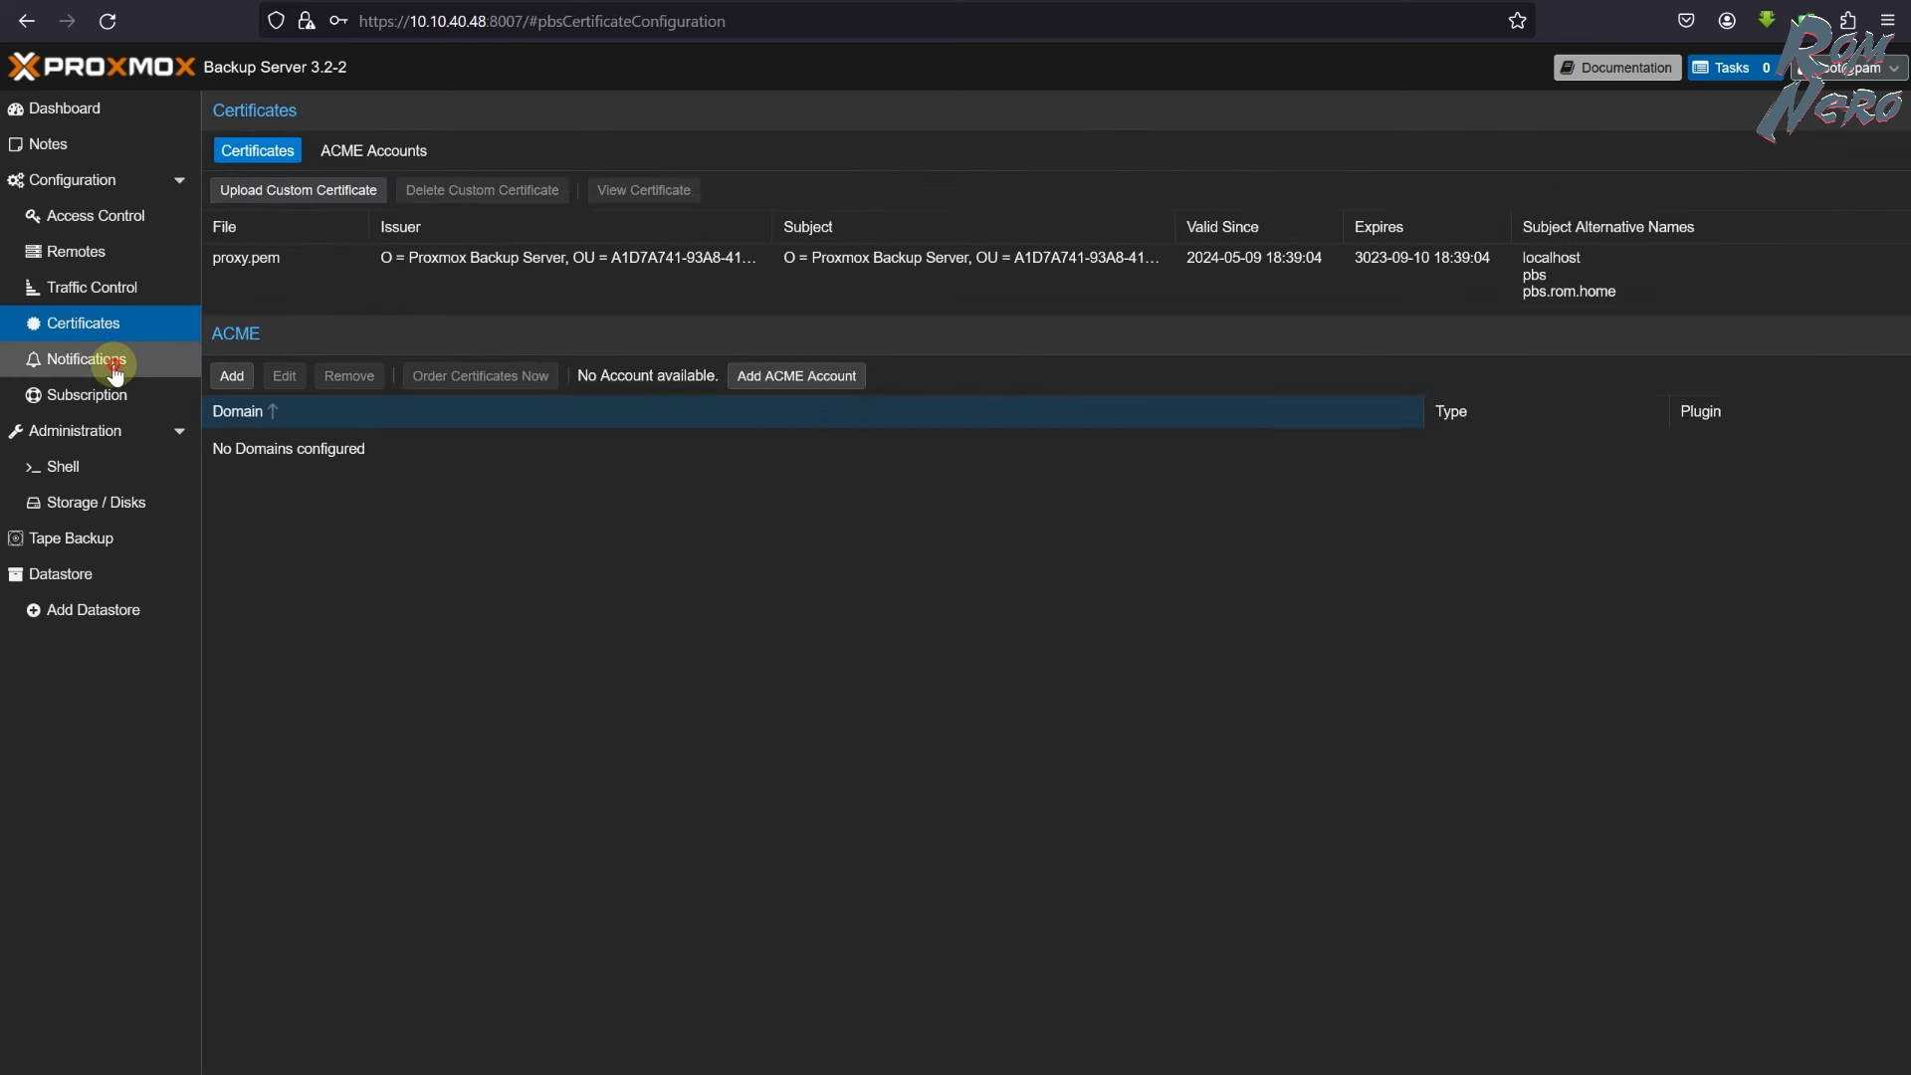
- Review the notification targets and the target types available to add
left_click(109, 369)
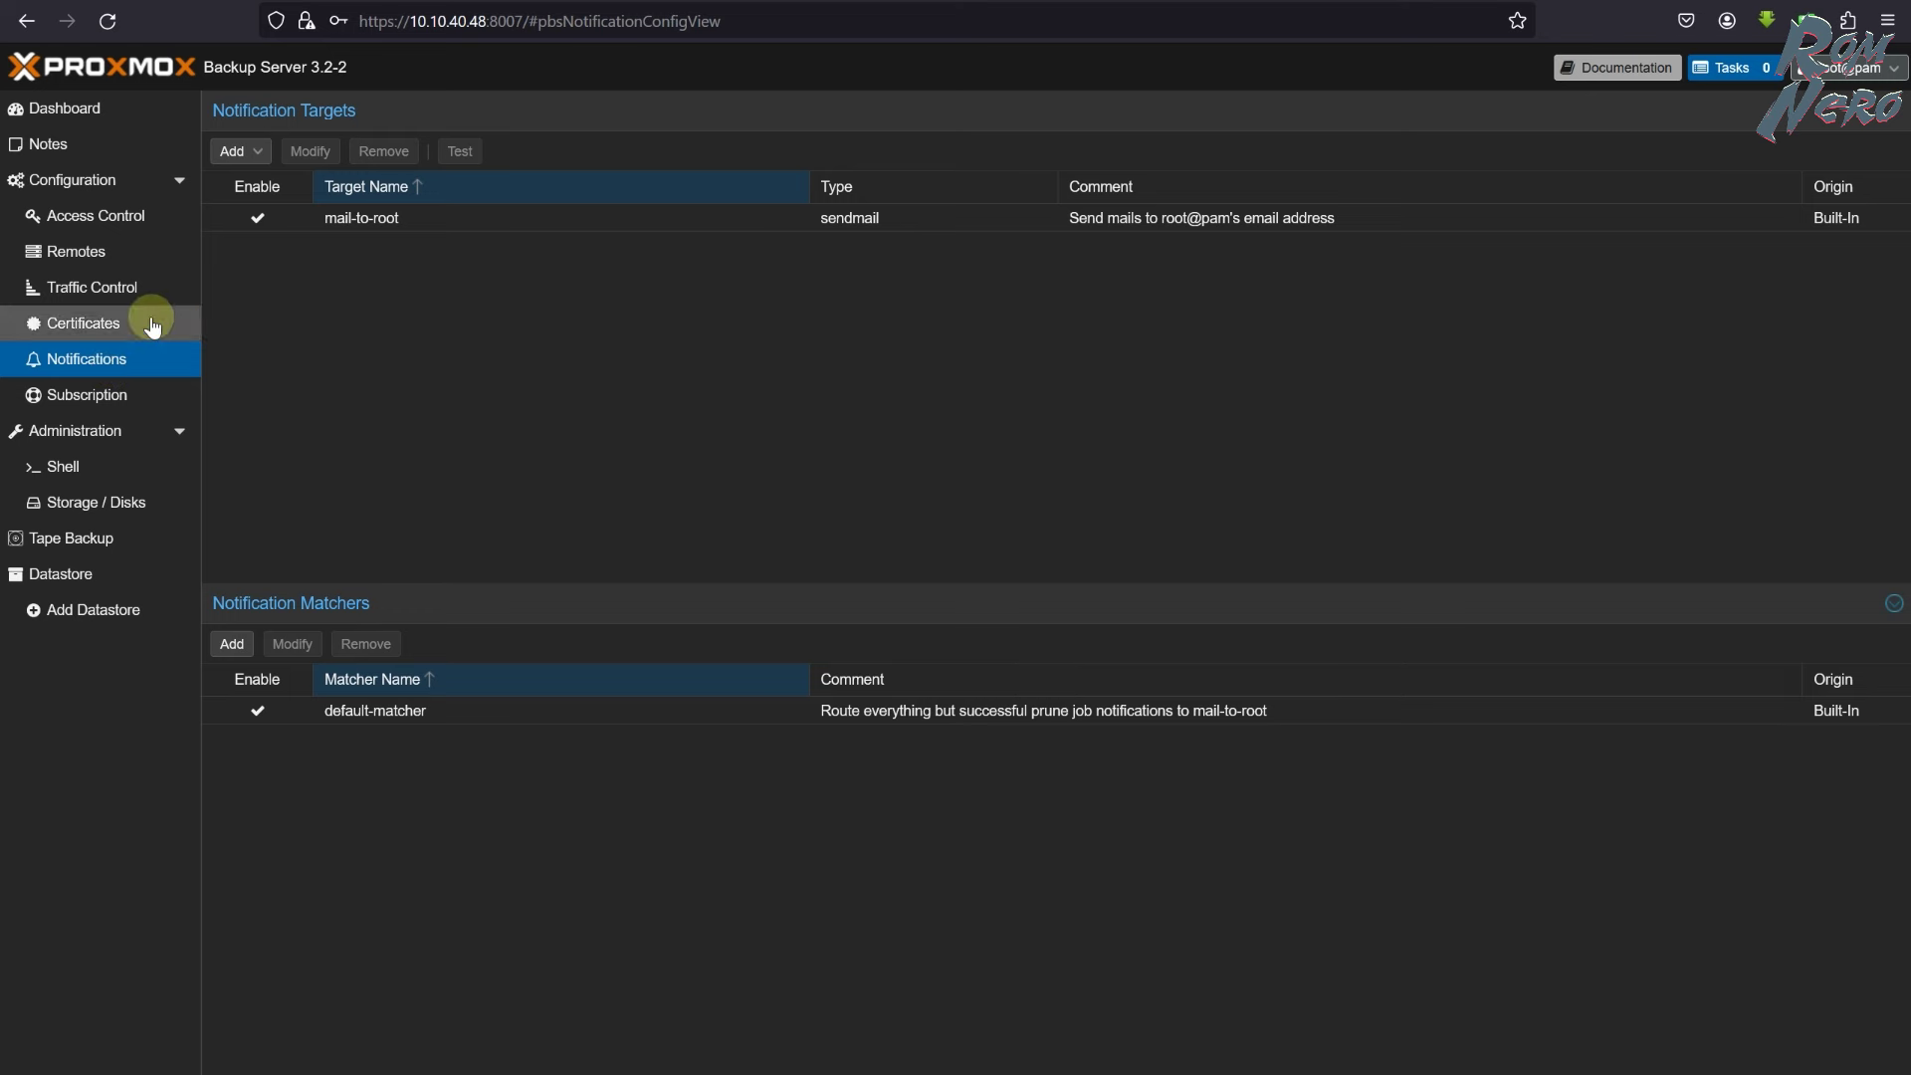
left_click(246, 150)
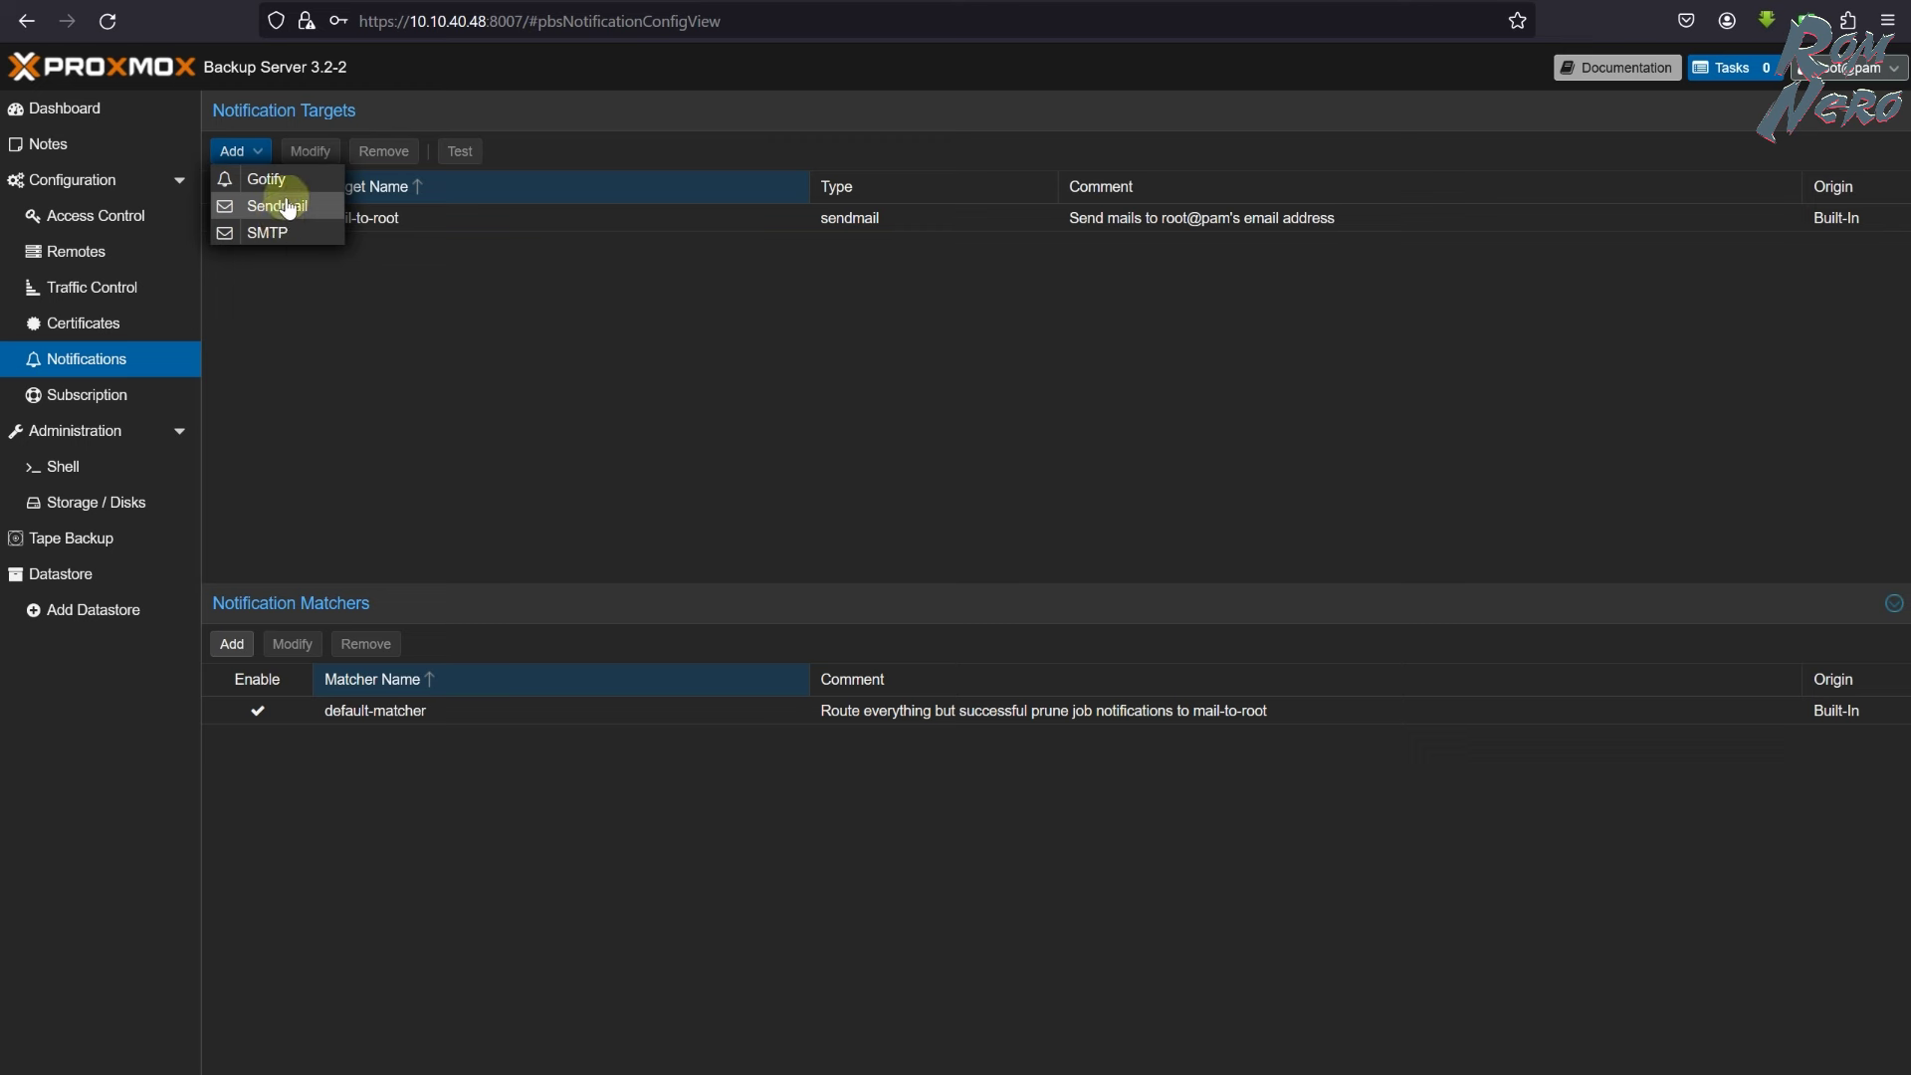
left_click(448, 435)
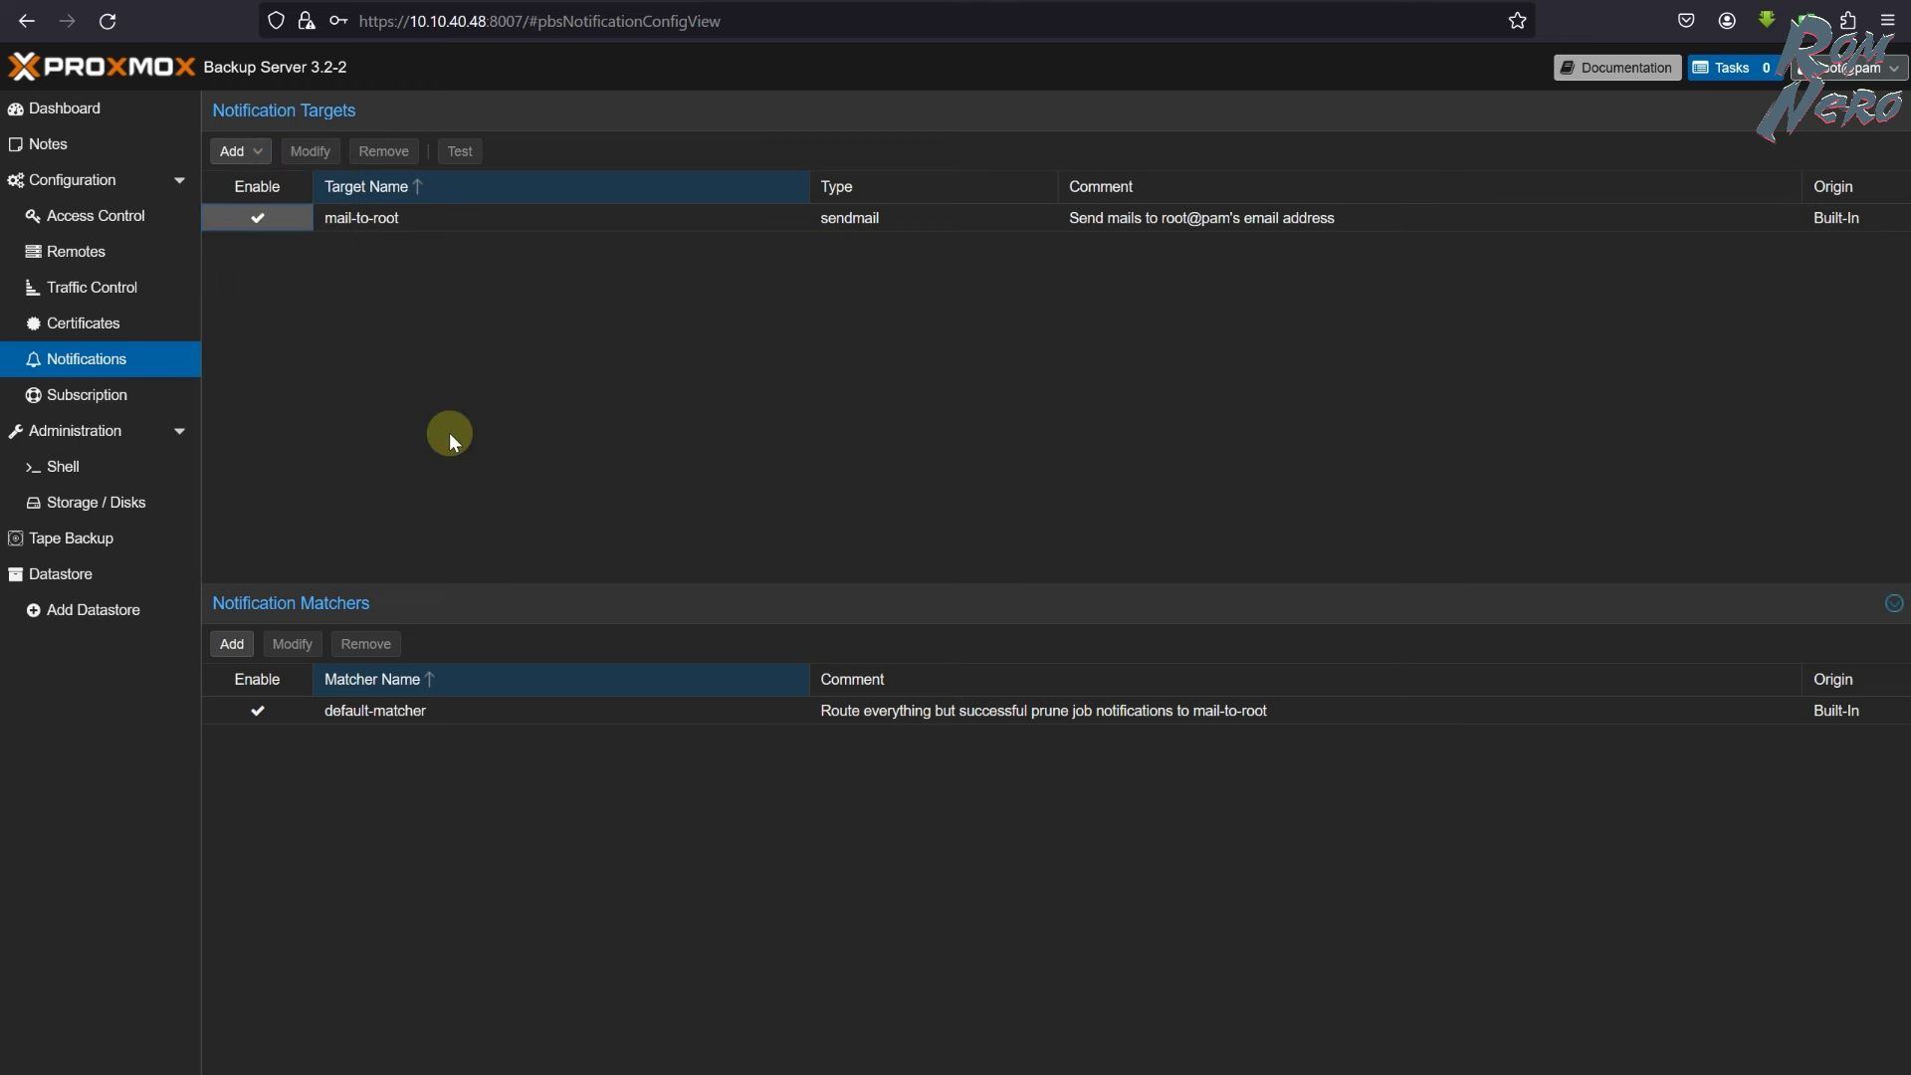
- Check the subscription status and server ID, then view the Administration status charts
left_click(116, 401)
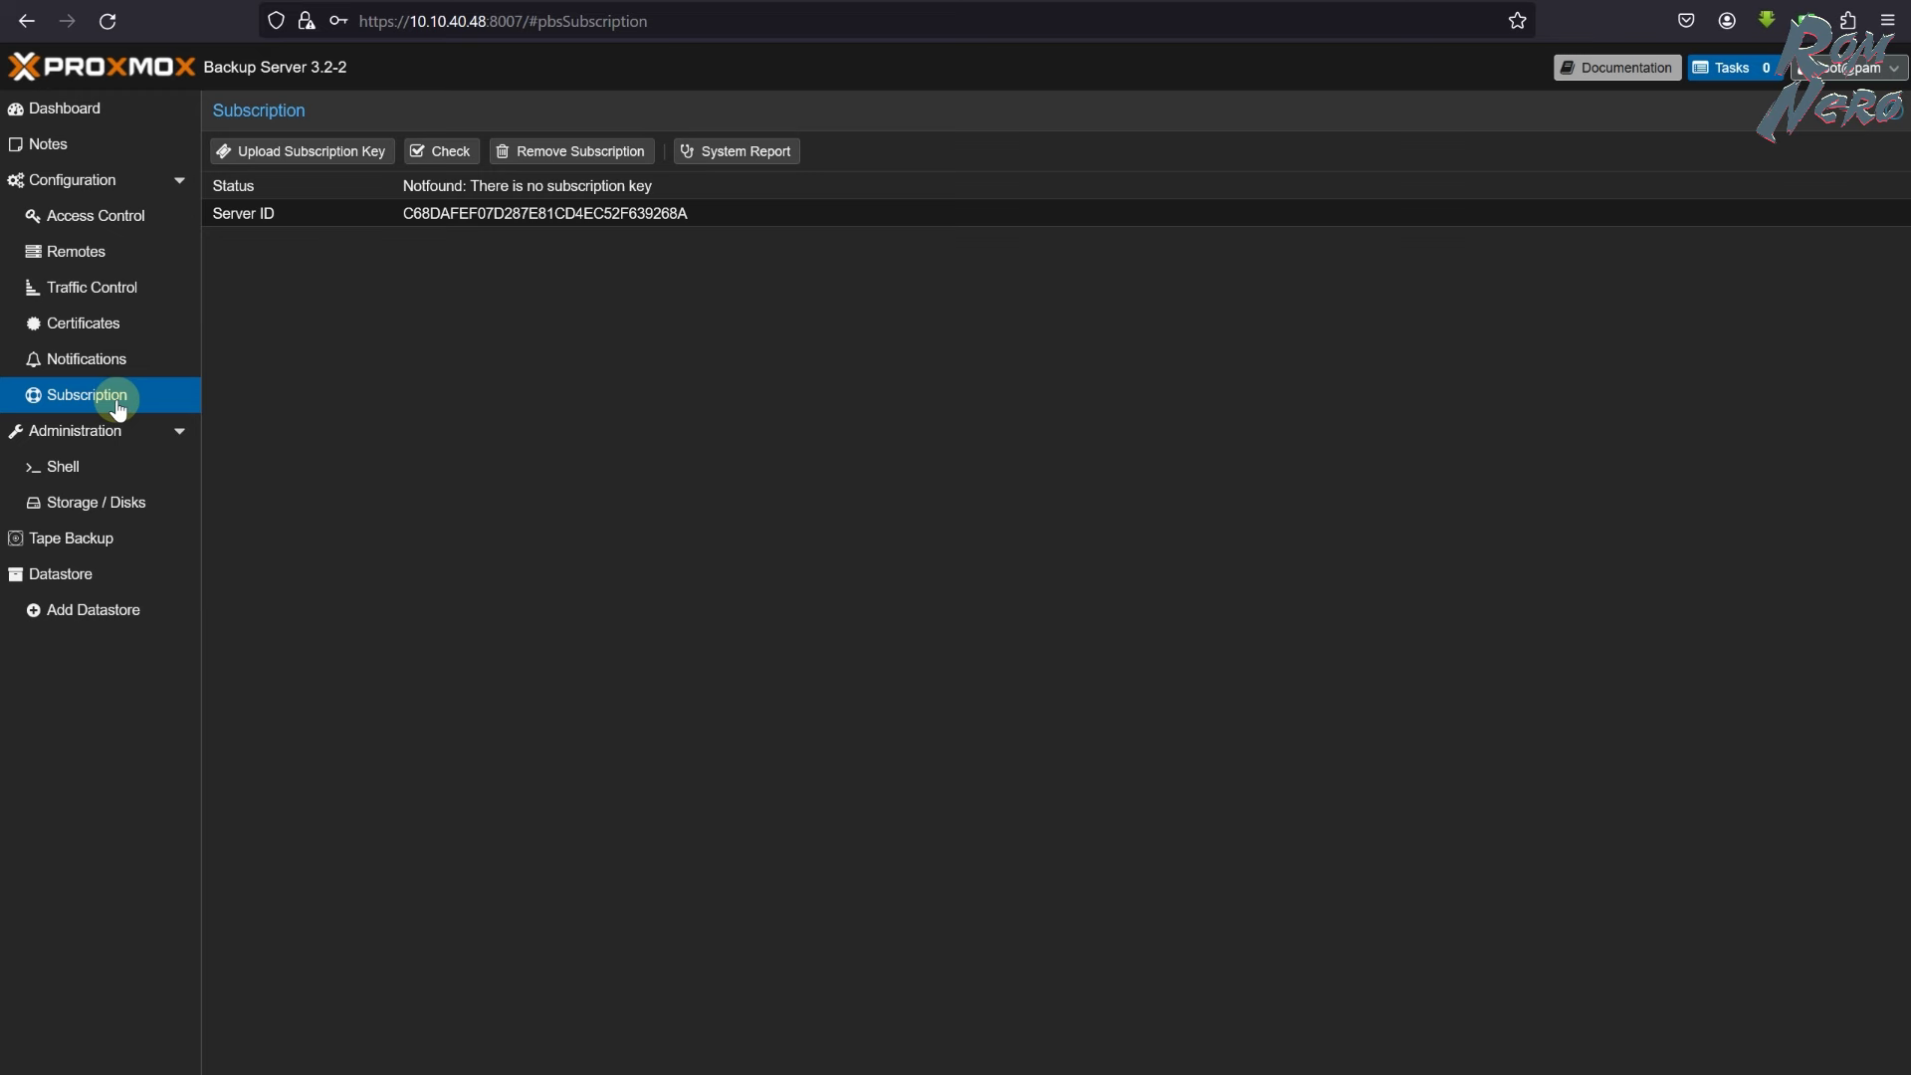
left_click_drag(400, 213, 759, 211)
left_click(668, 438)
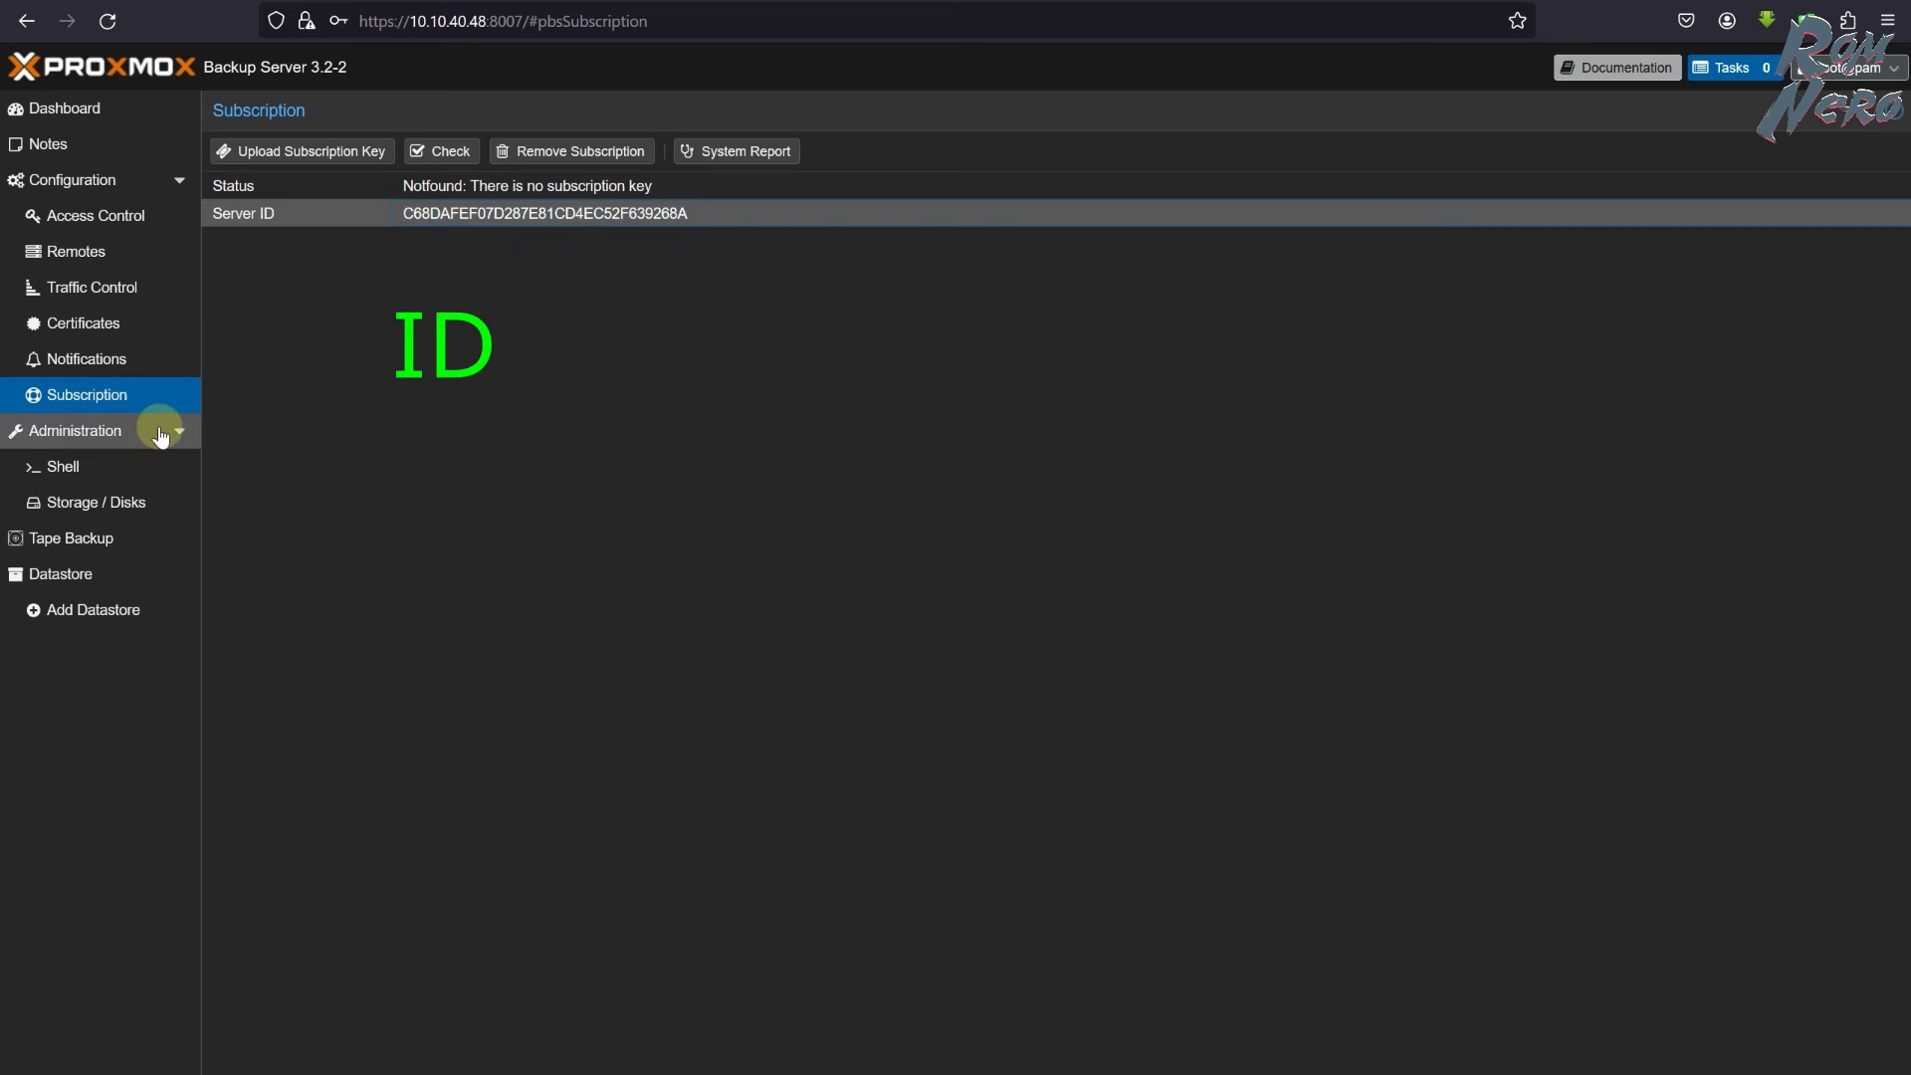
left_click(129, 436)
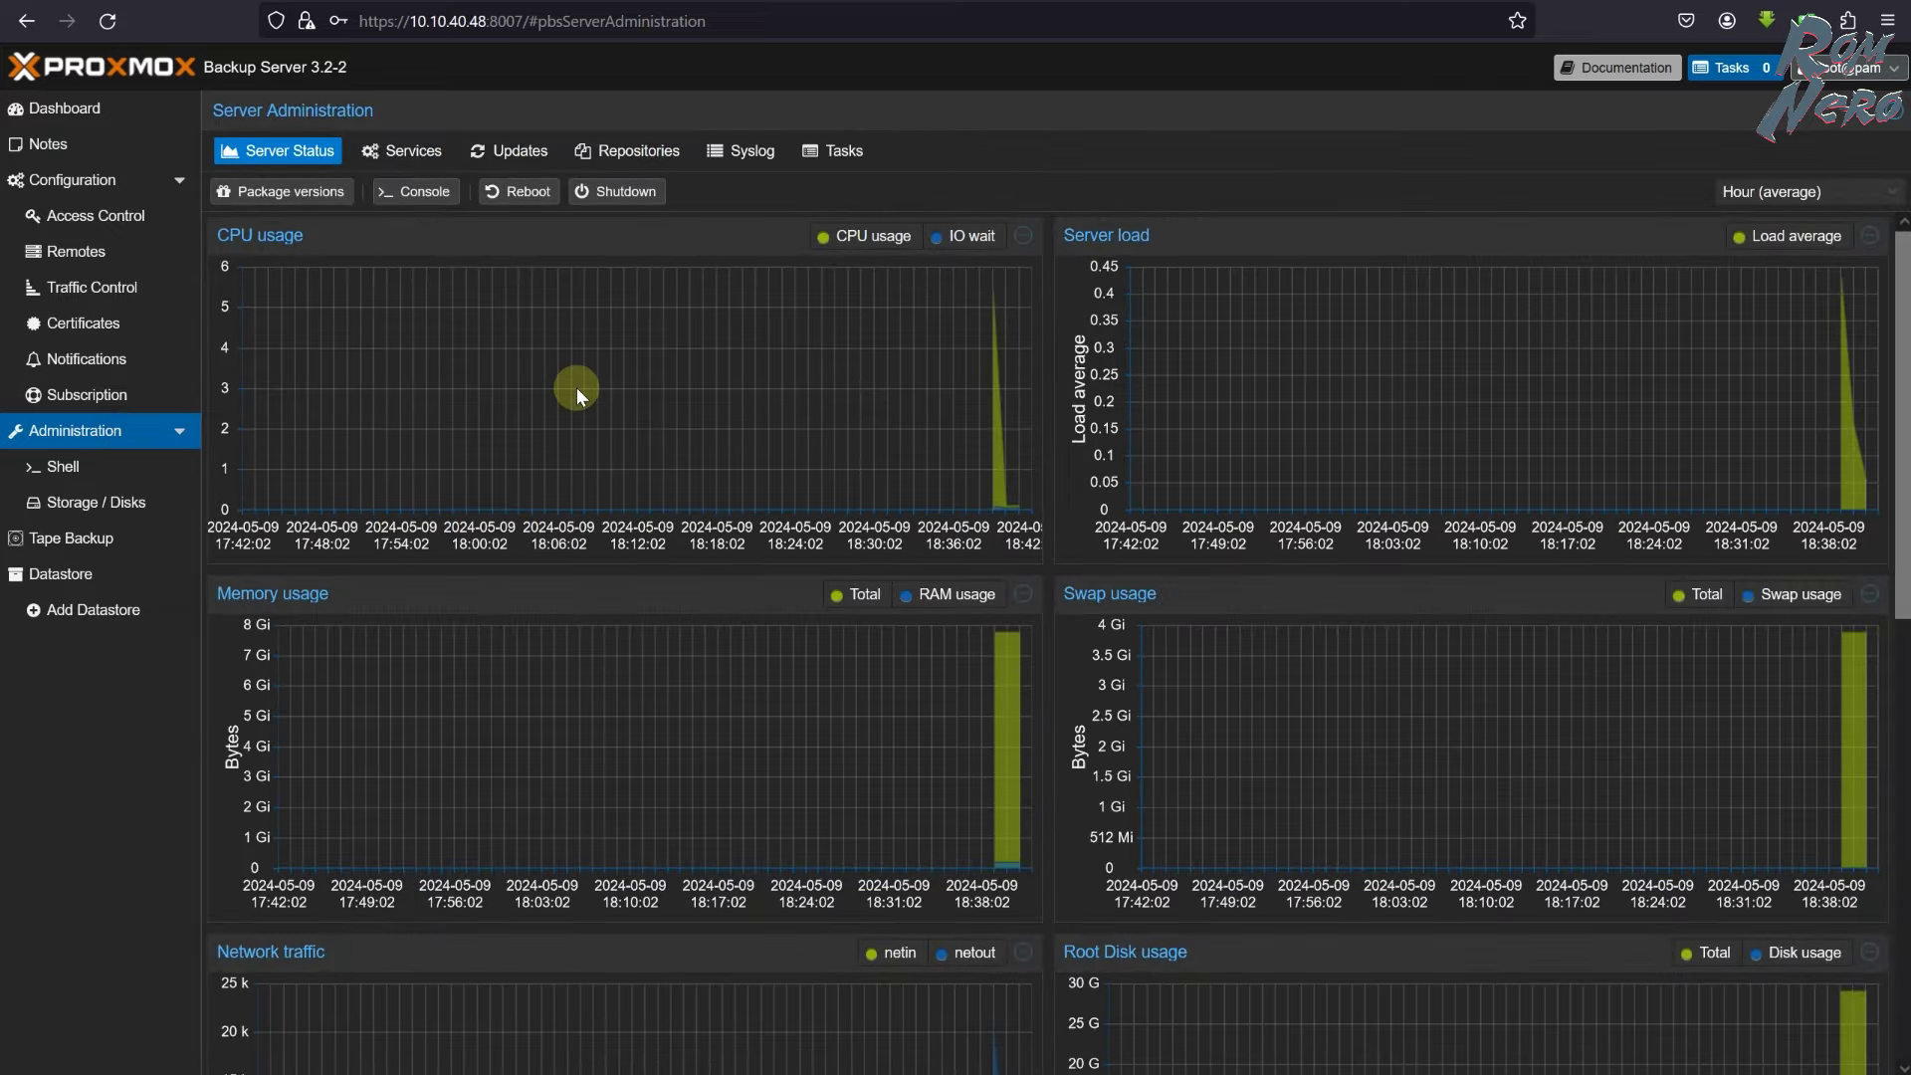
- Disable the enterprise repository in the APT repository configuration
scroll(577, 386, "down", 5)
scroll(576, 386, "up", 5)
left_click(403, 151)
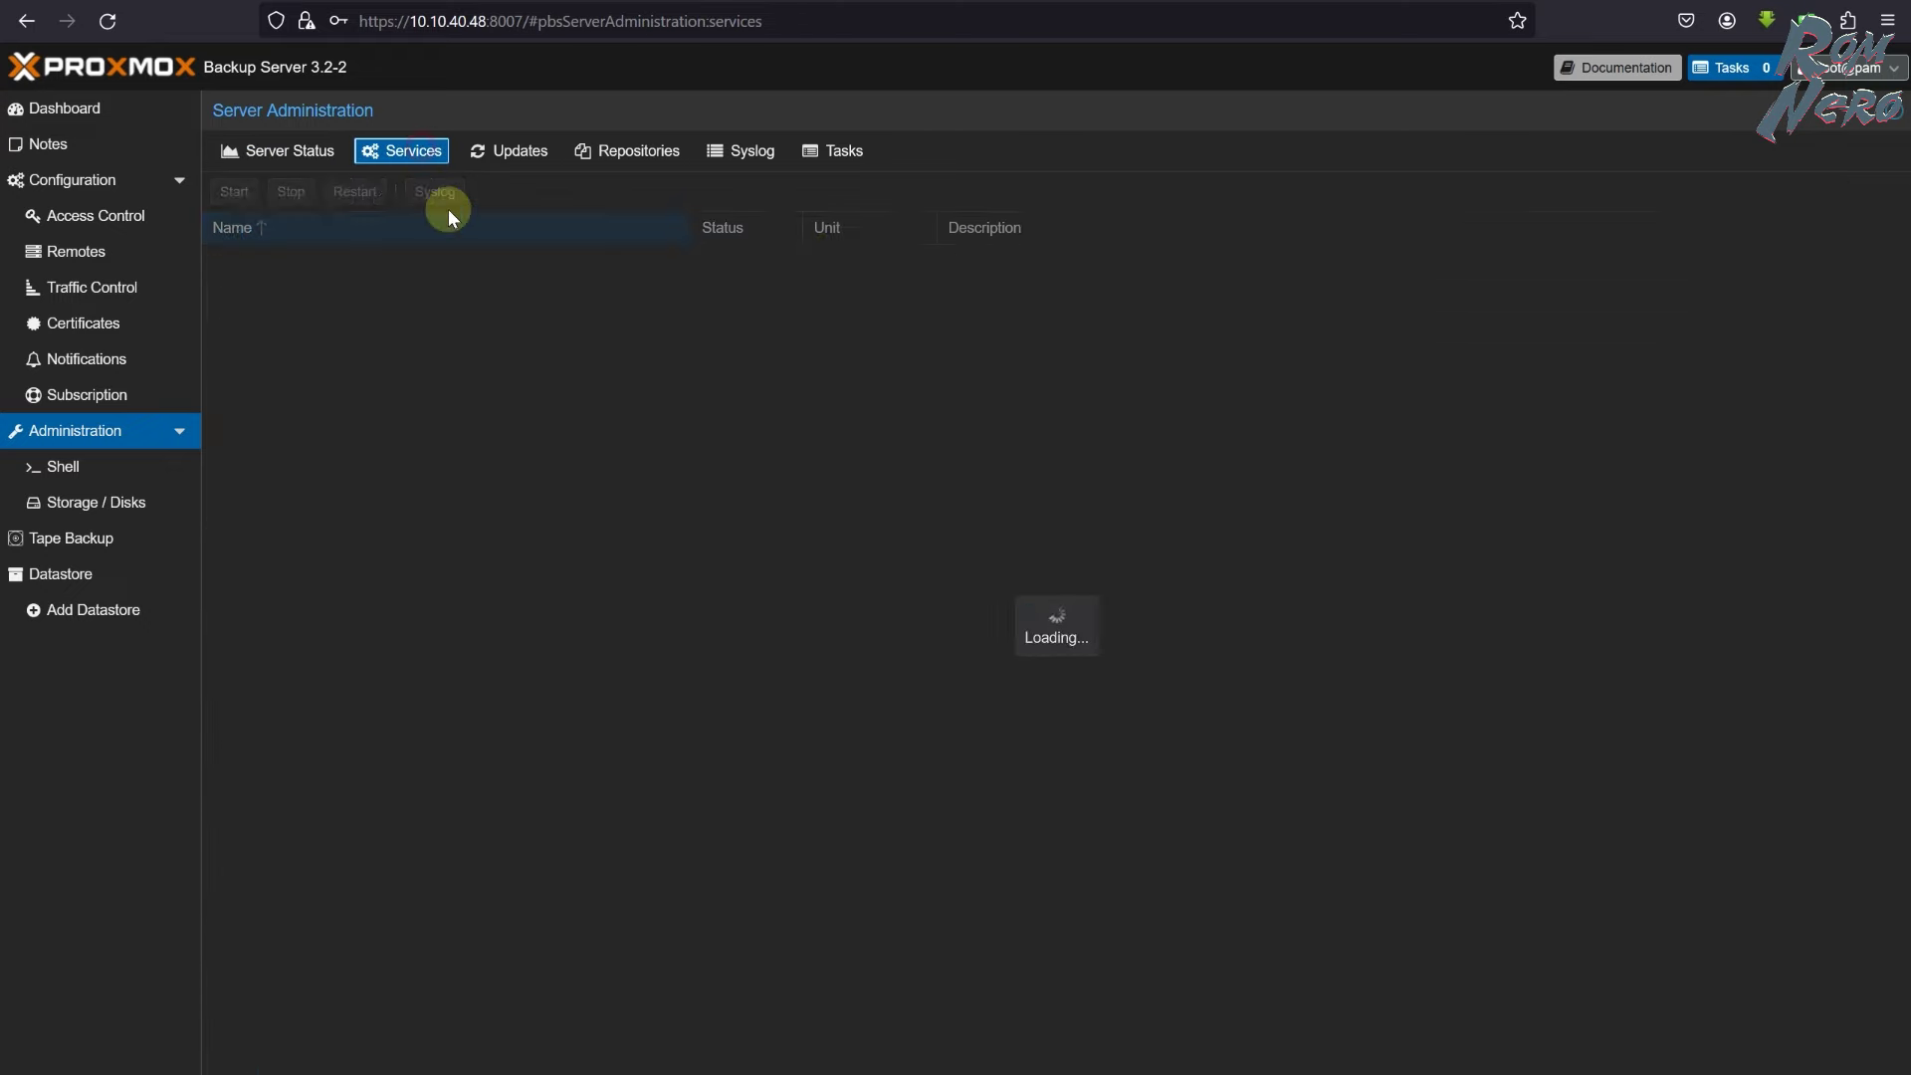
left_click(522, 155)
left_click(657, 165)
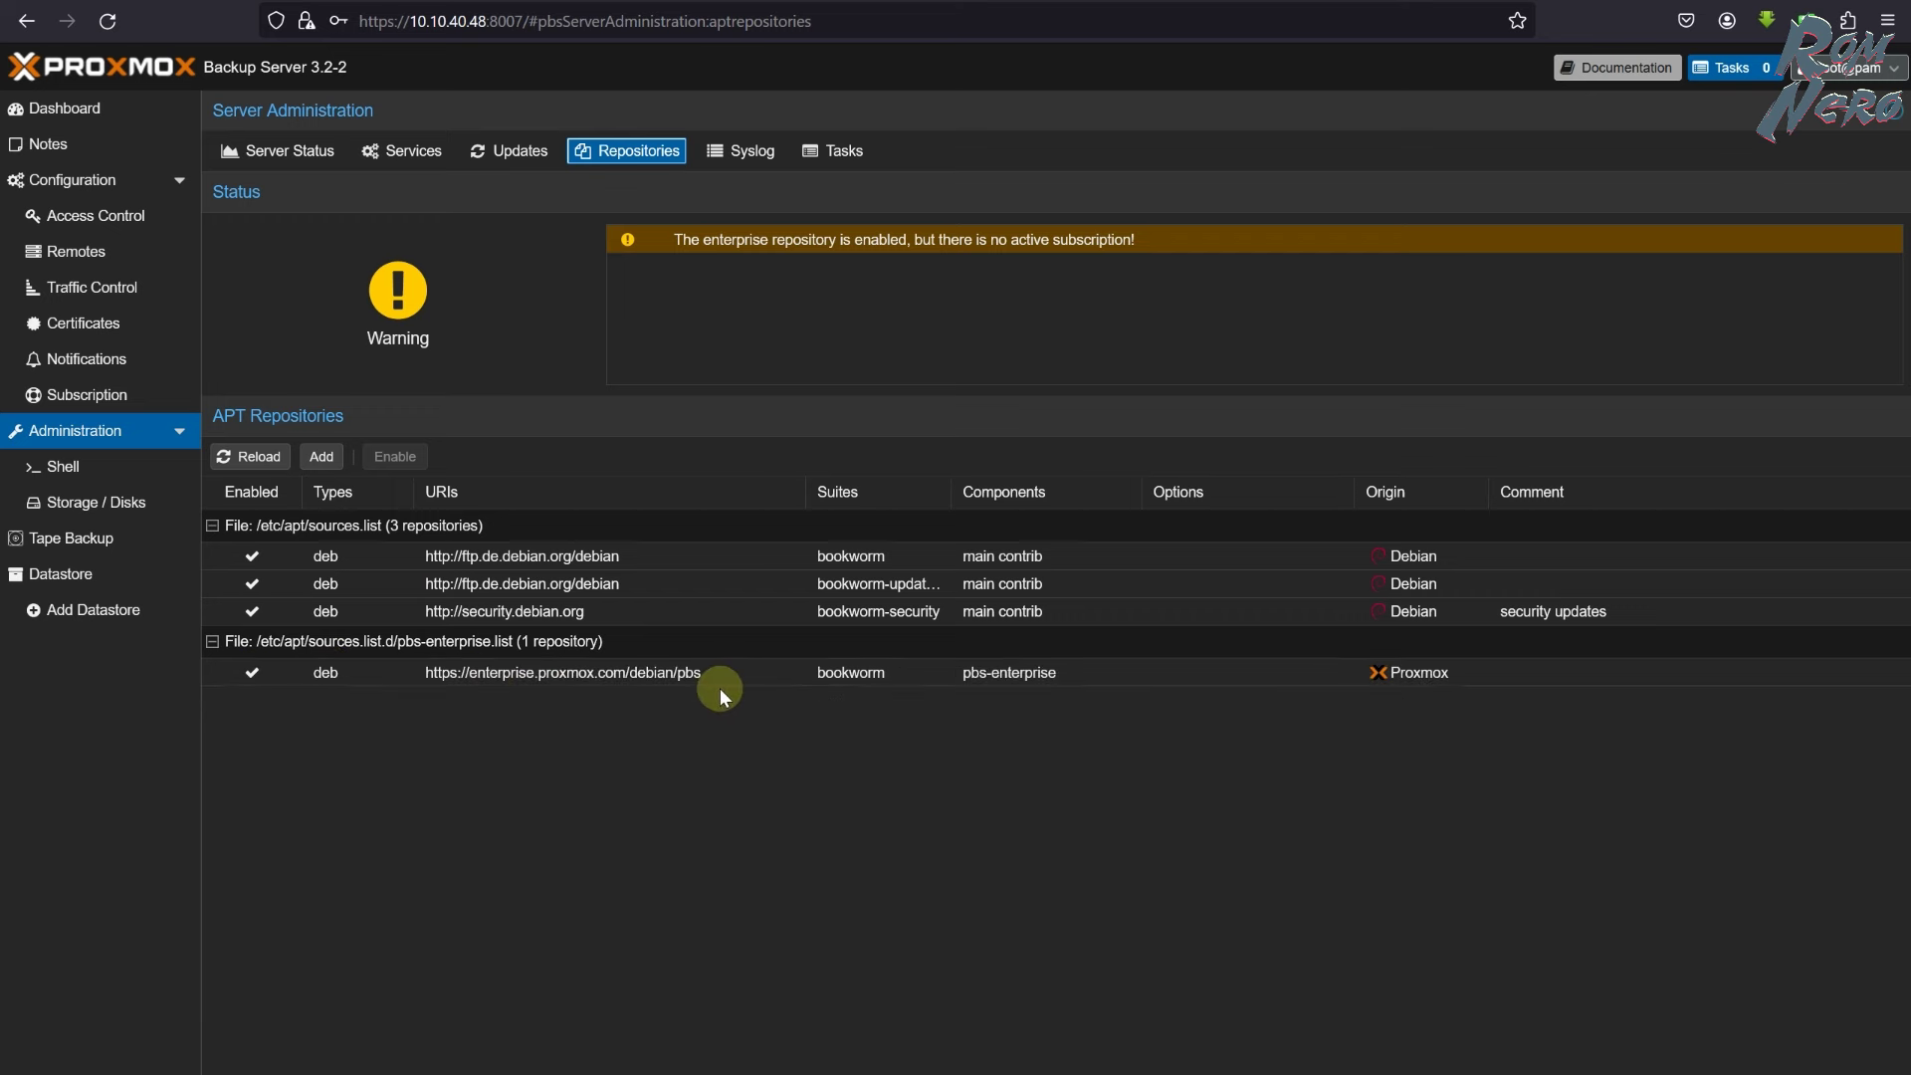
left_click(253, 672)
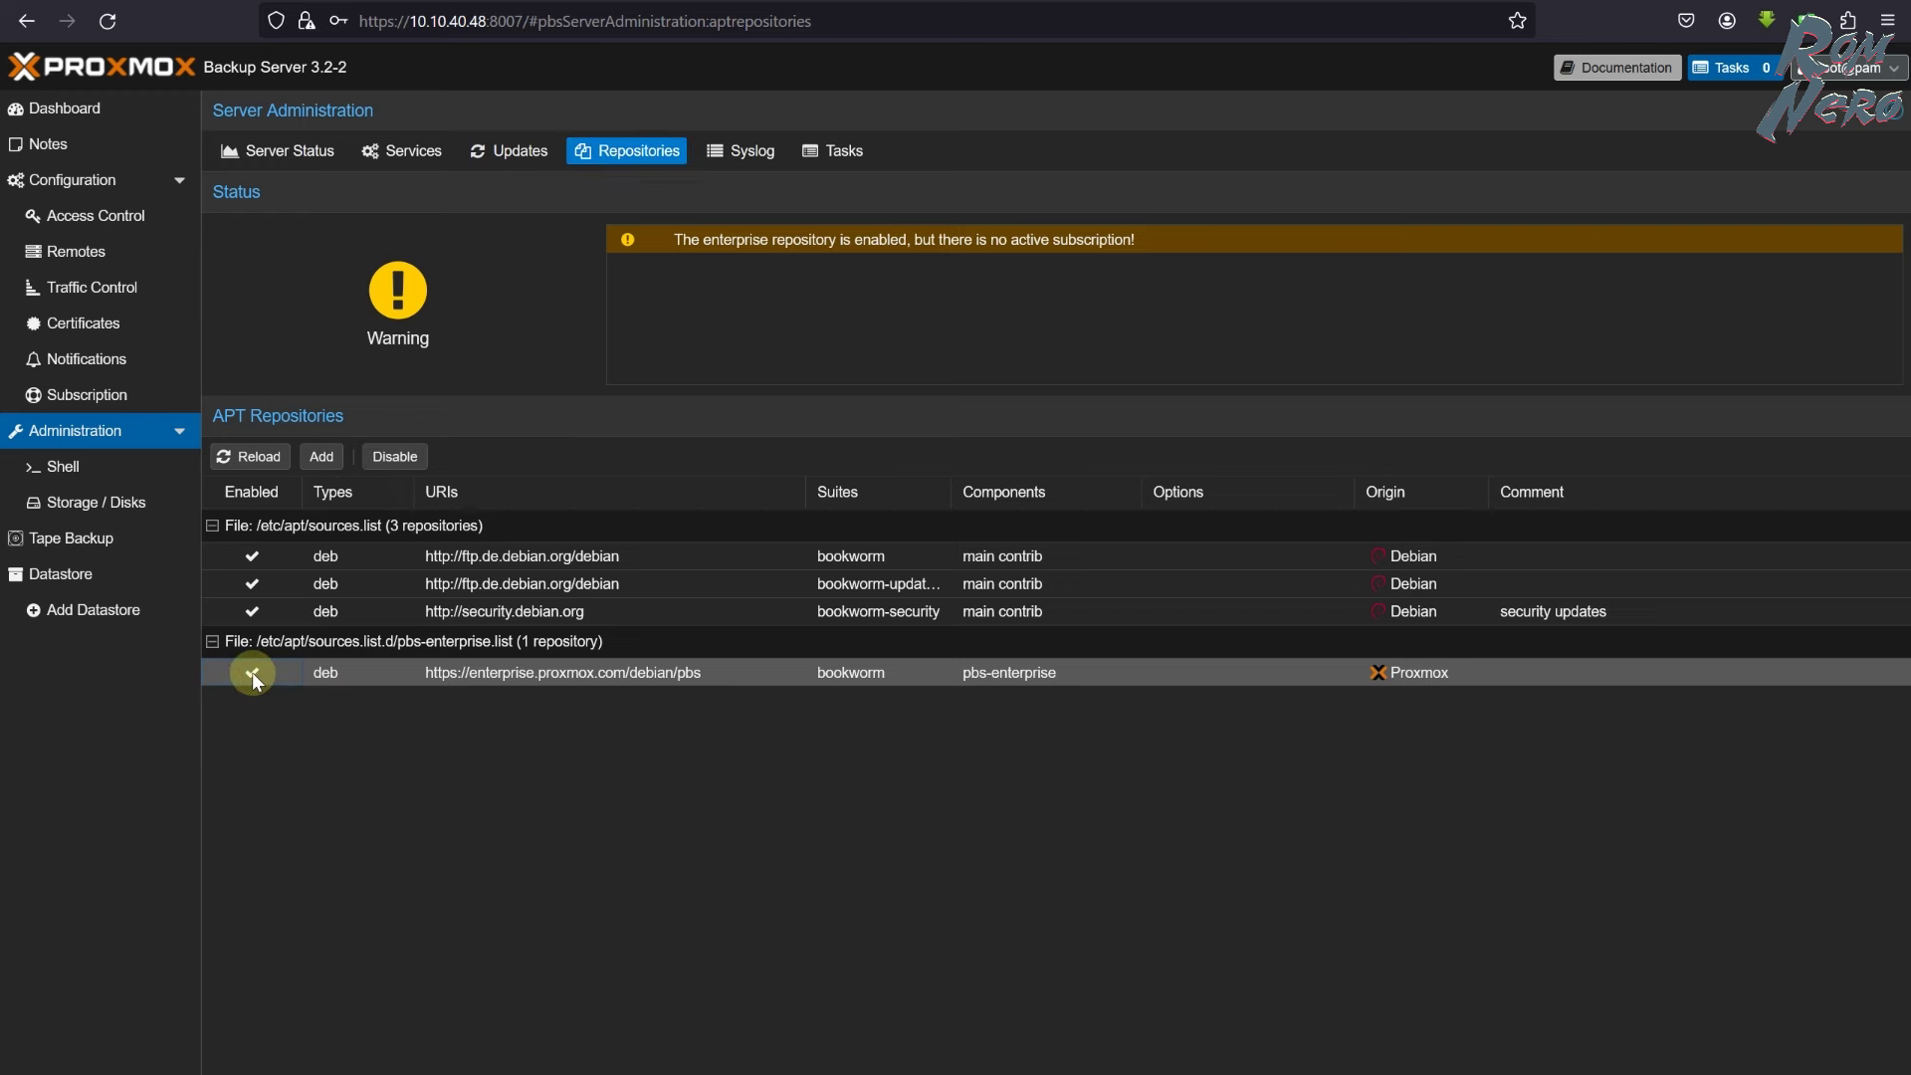
left_click(402, 450)
left_click(478, 685)
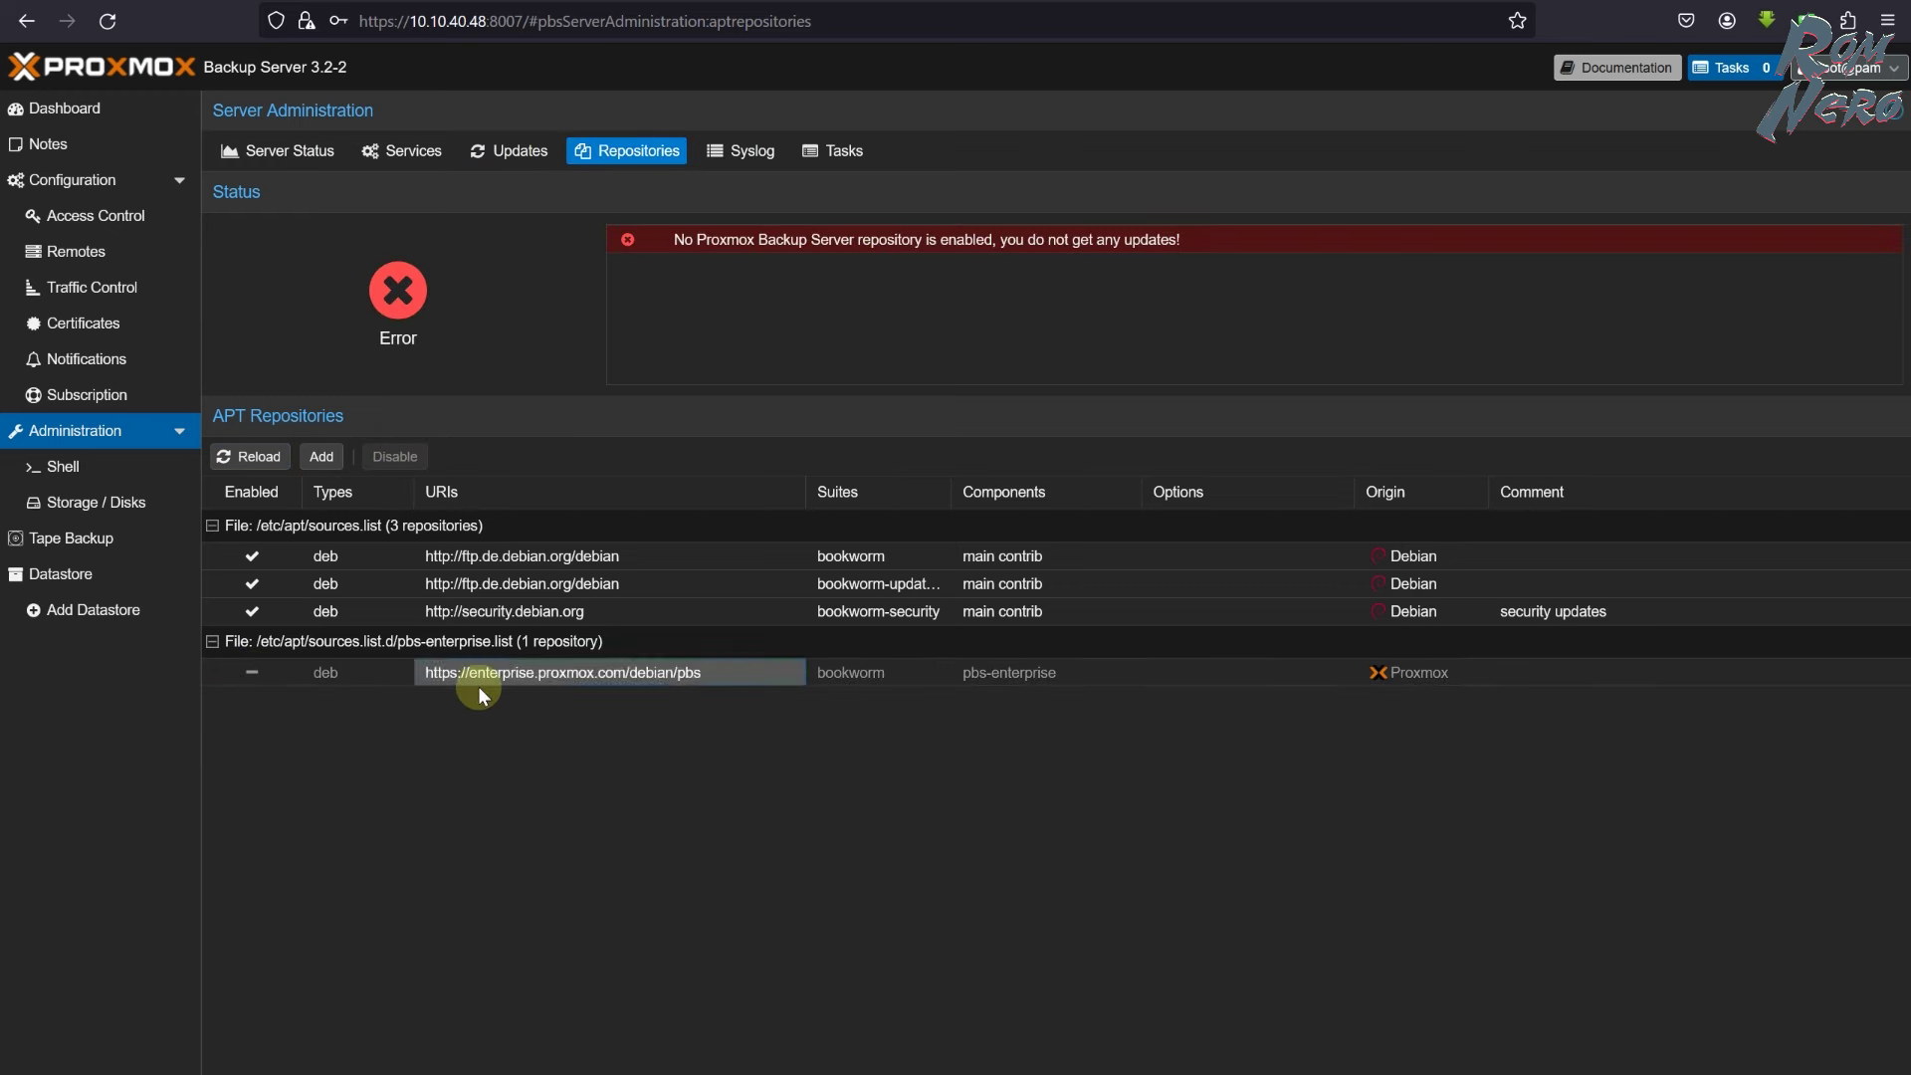
- Add the No-Subscription package repository
left_click(323, 457)
left_click(934, 615)
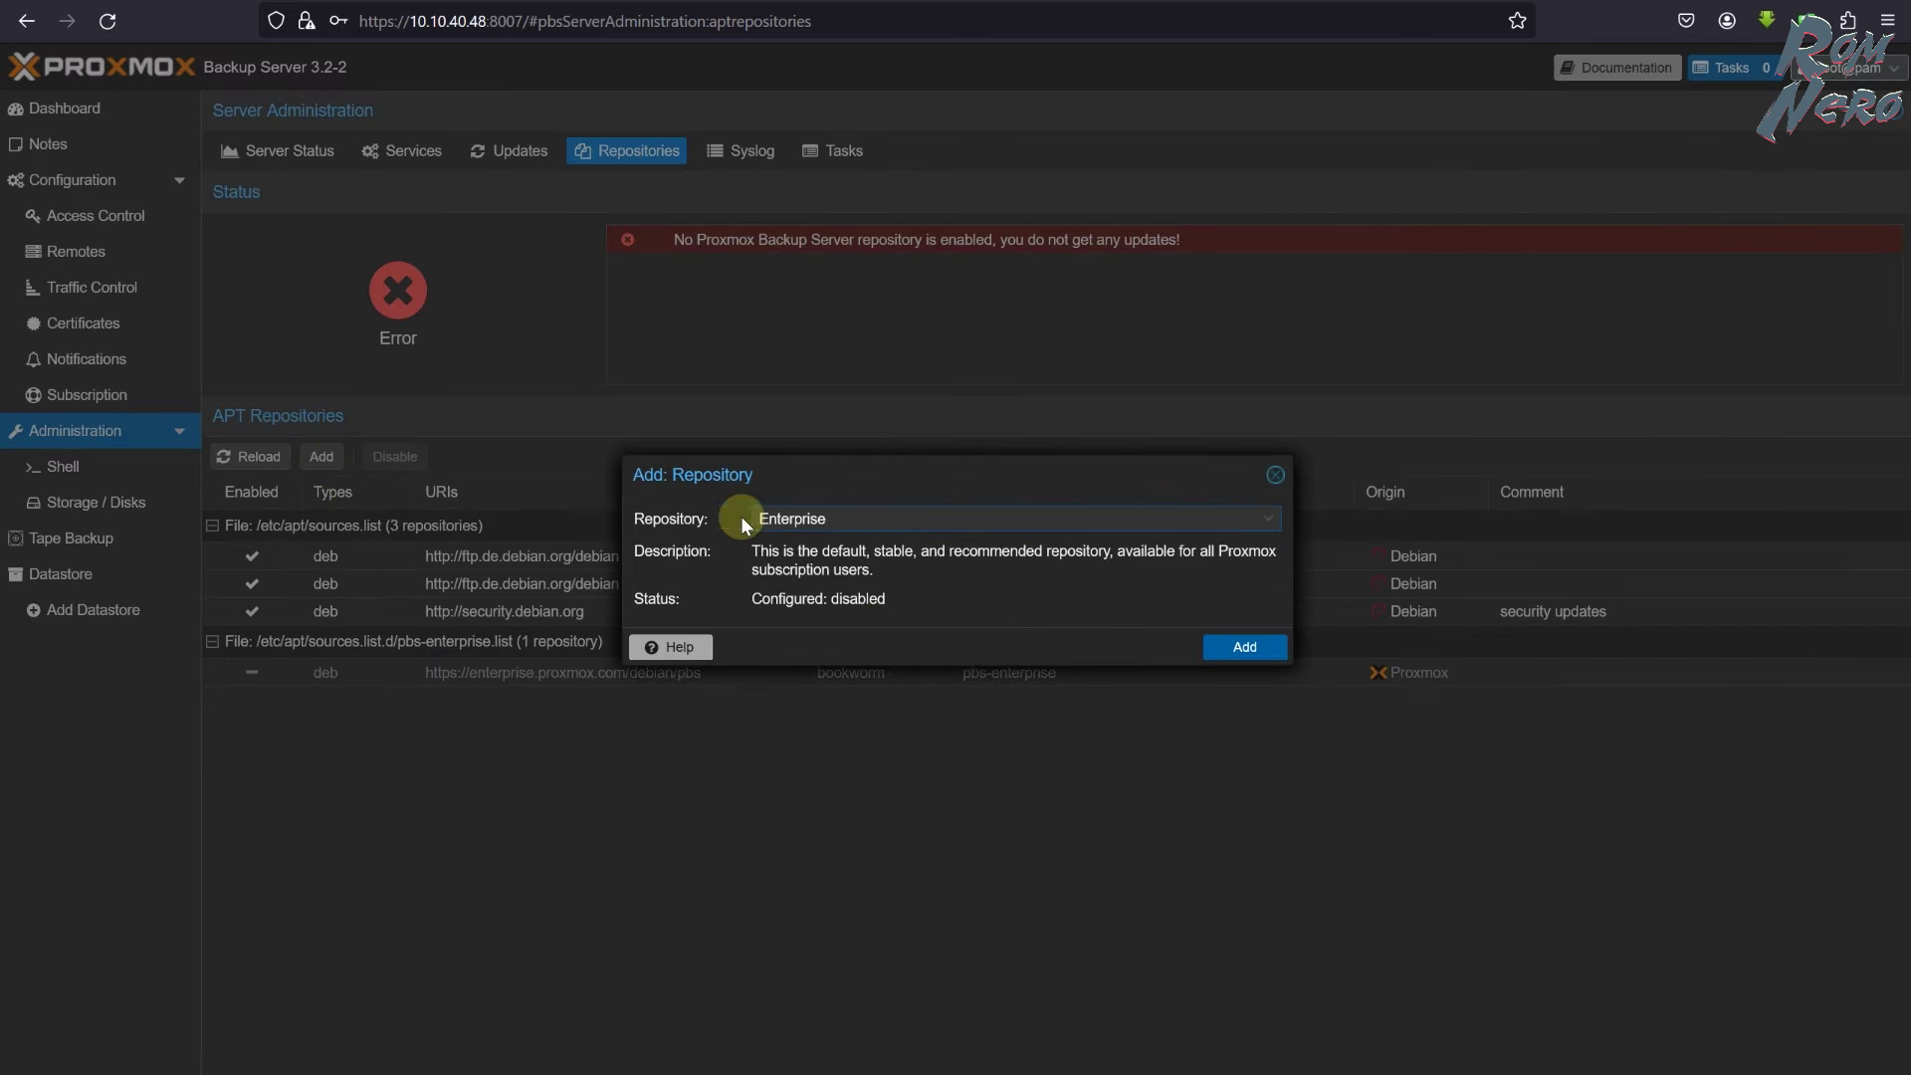
left_click(1182, 516)
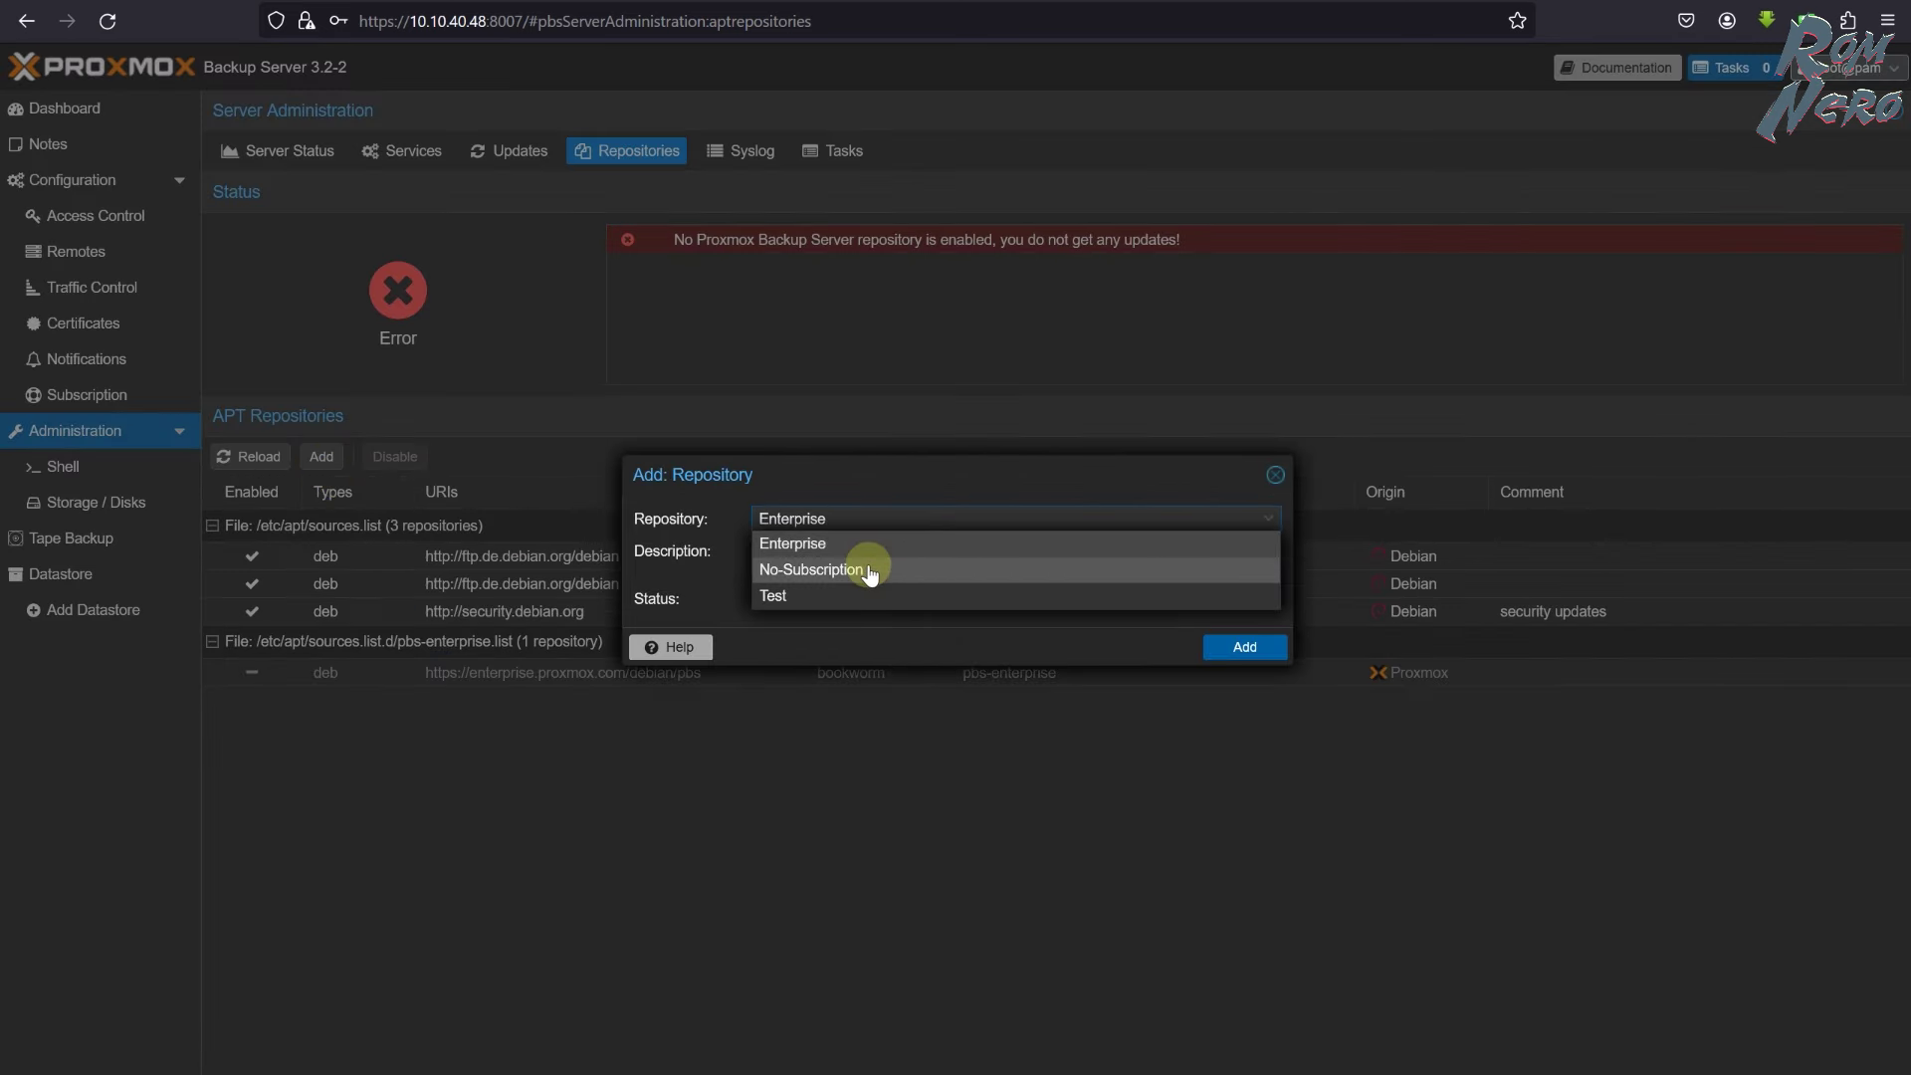
left_click(869, 572)
left_click(1242, 651)
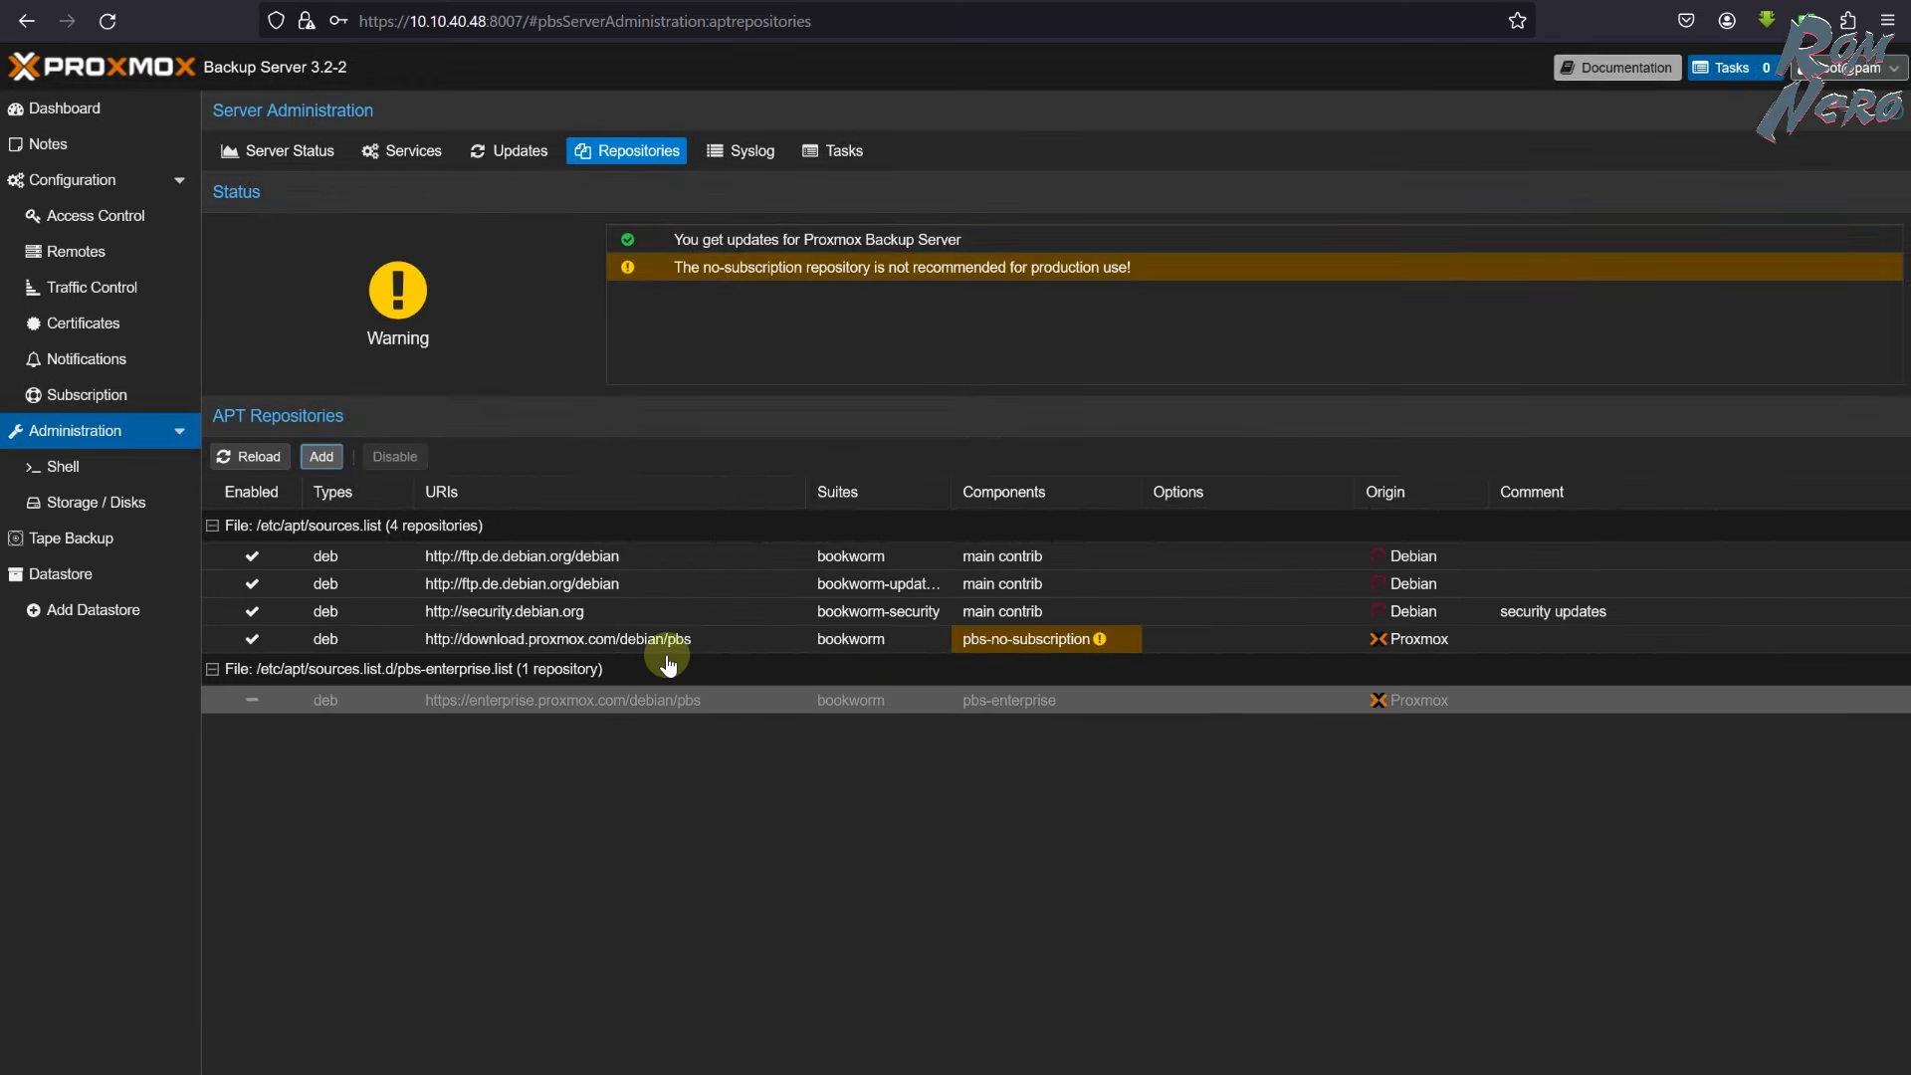
- Refresh the package database, upgrade the pending packages and open the root shell
left_click(509, 150)
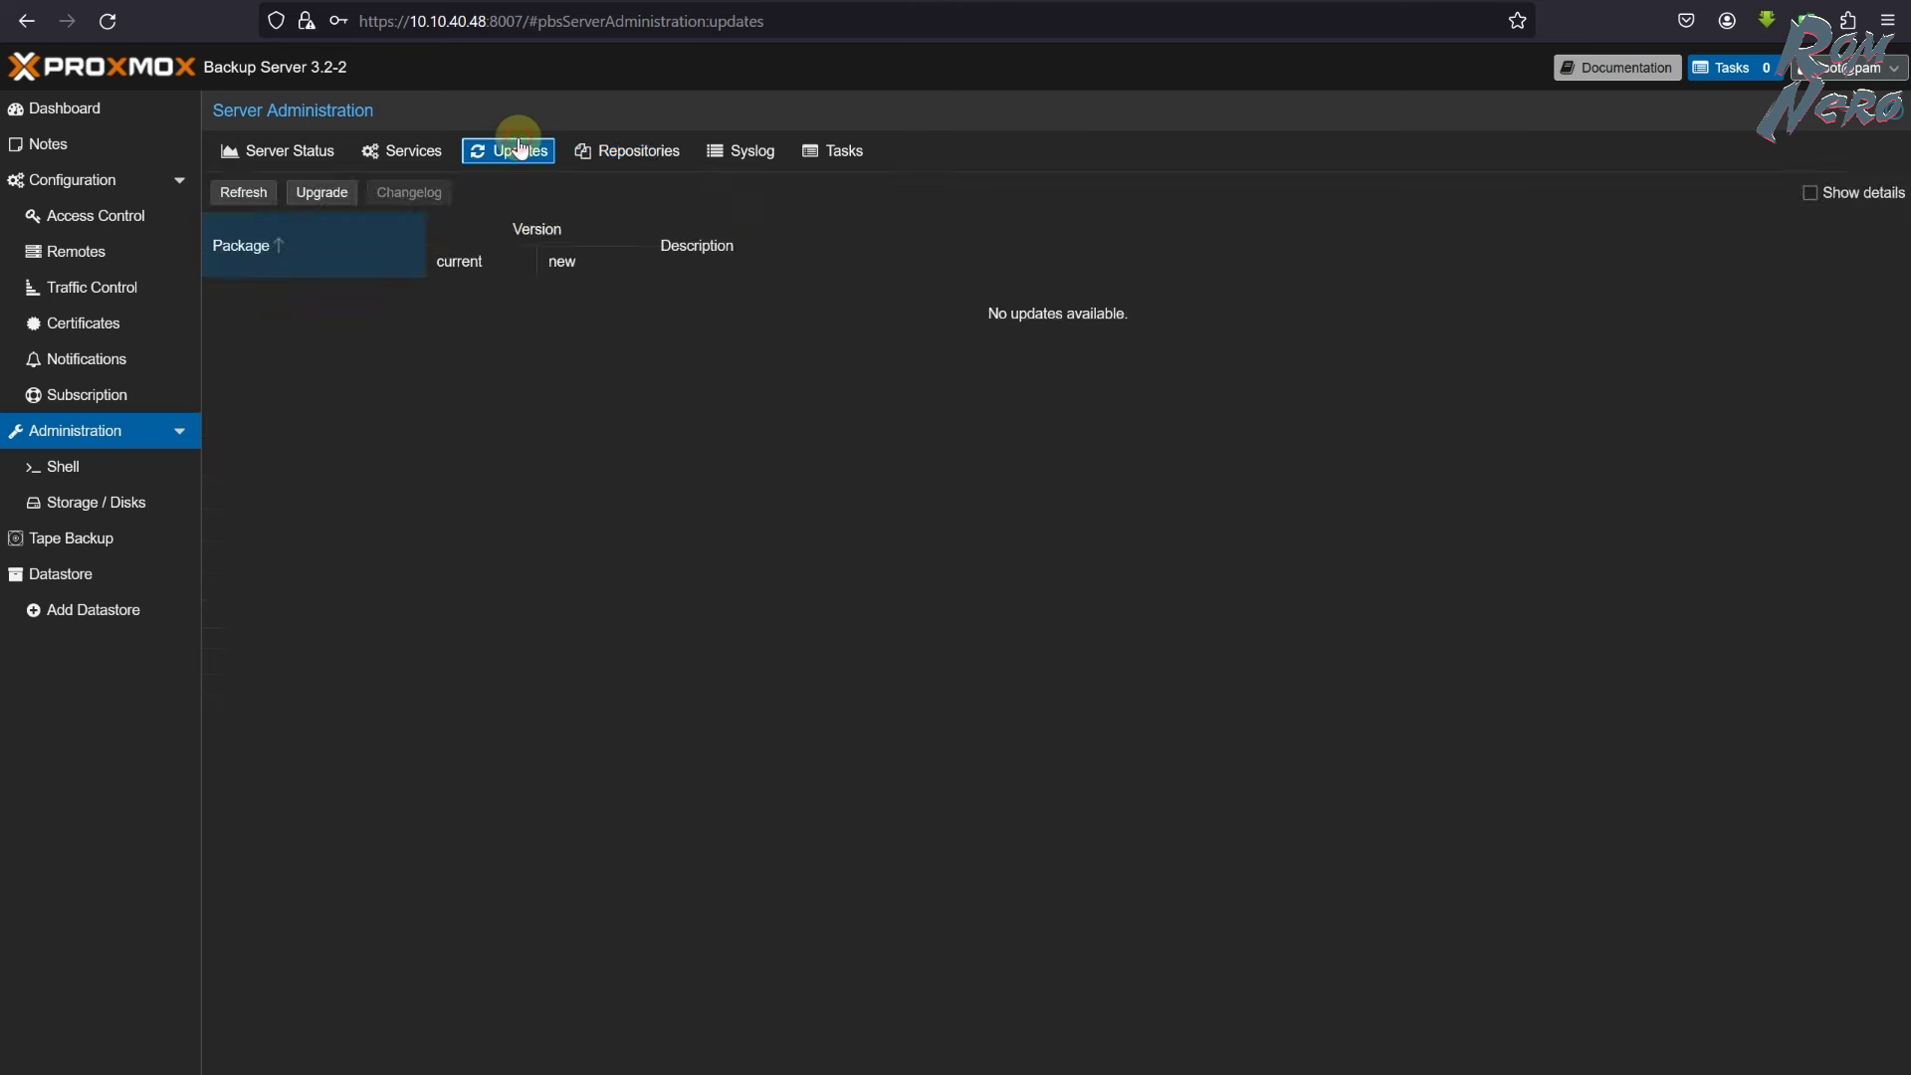
left_click(249, 195)
left_click(951, 601)
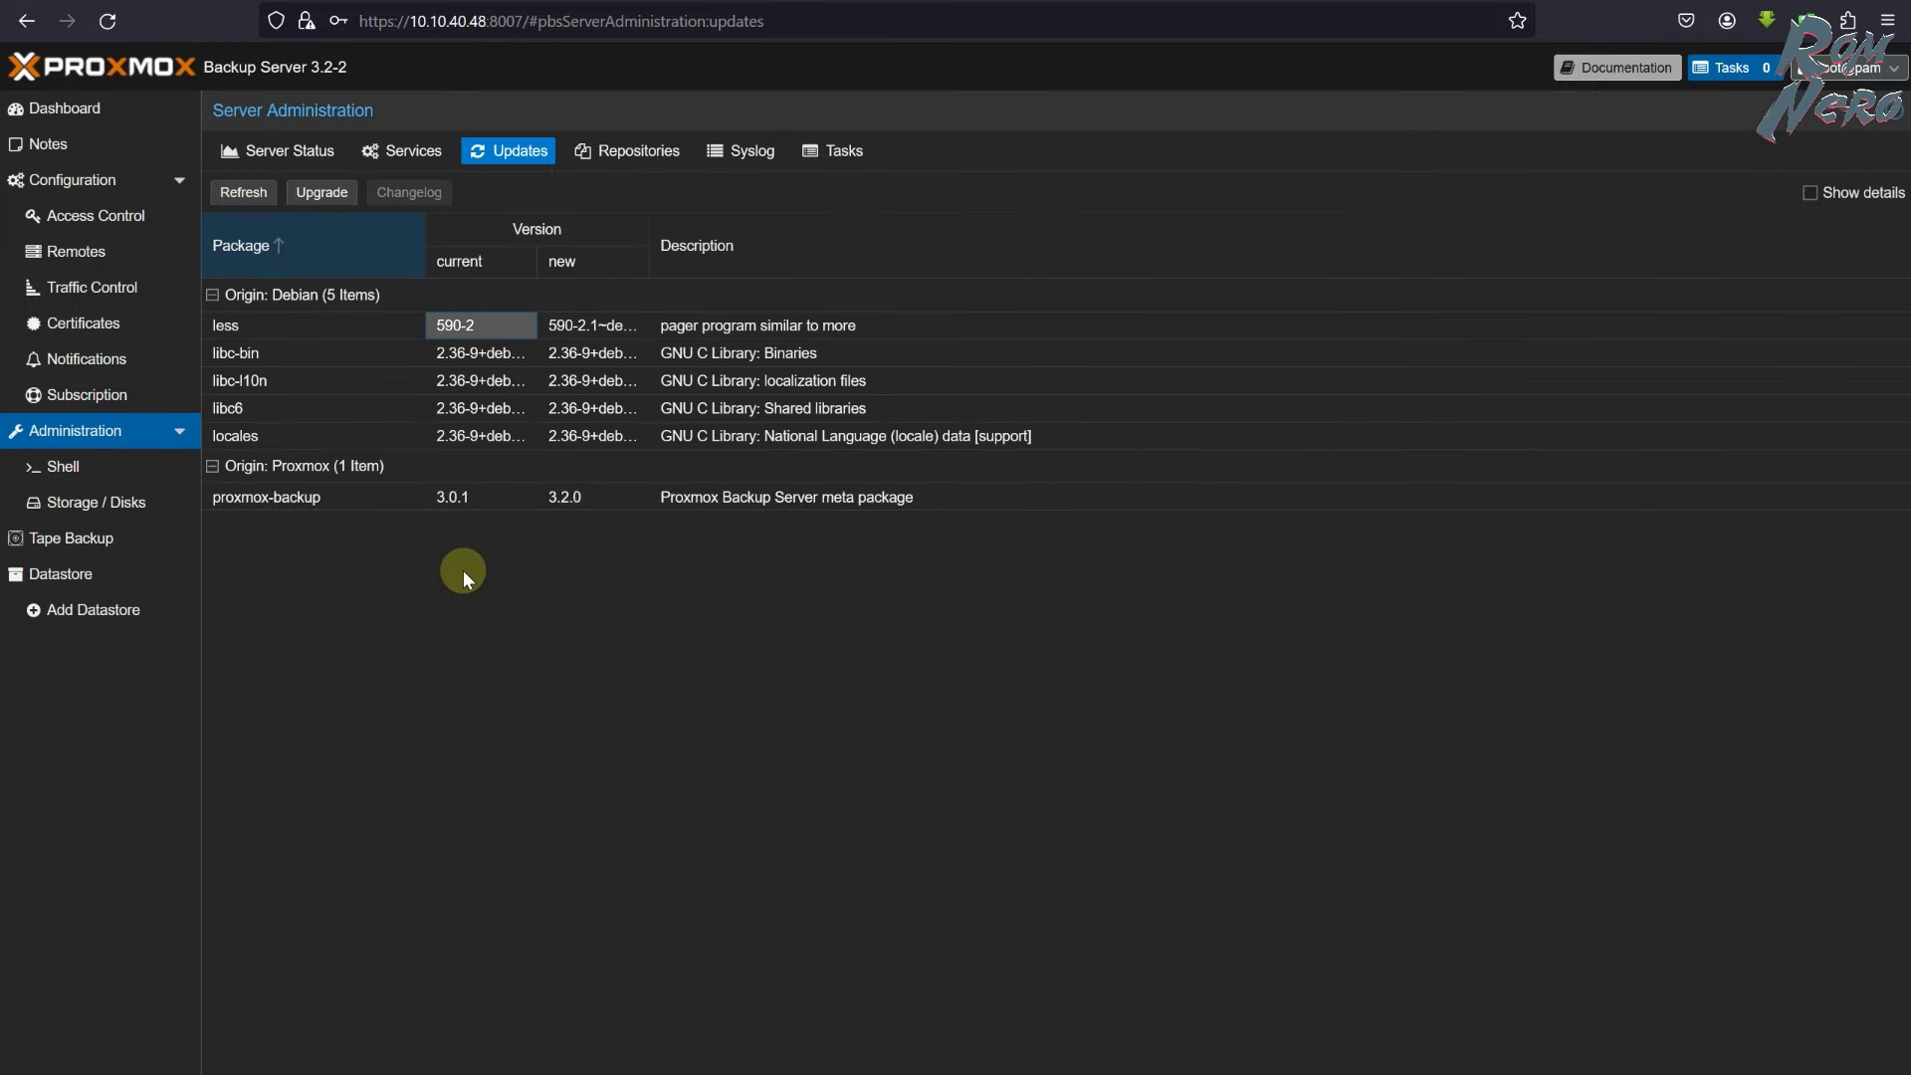
left_click(321, 192)
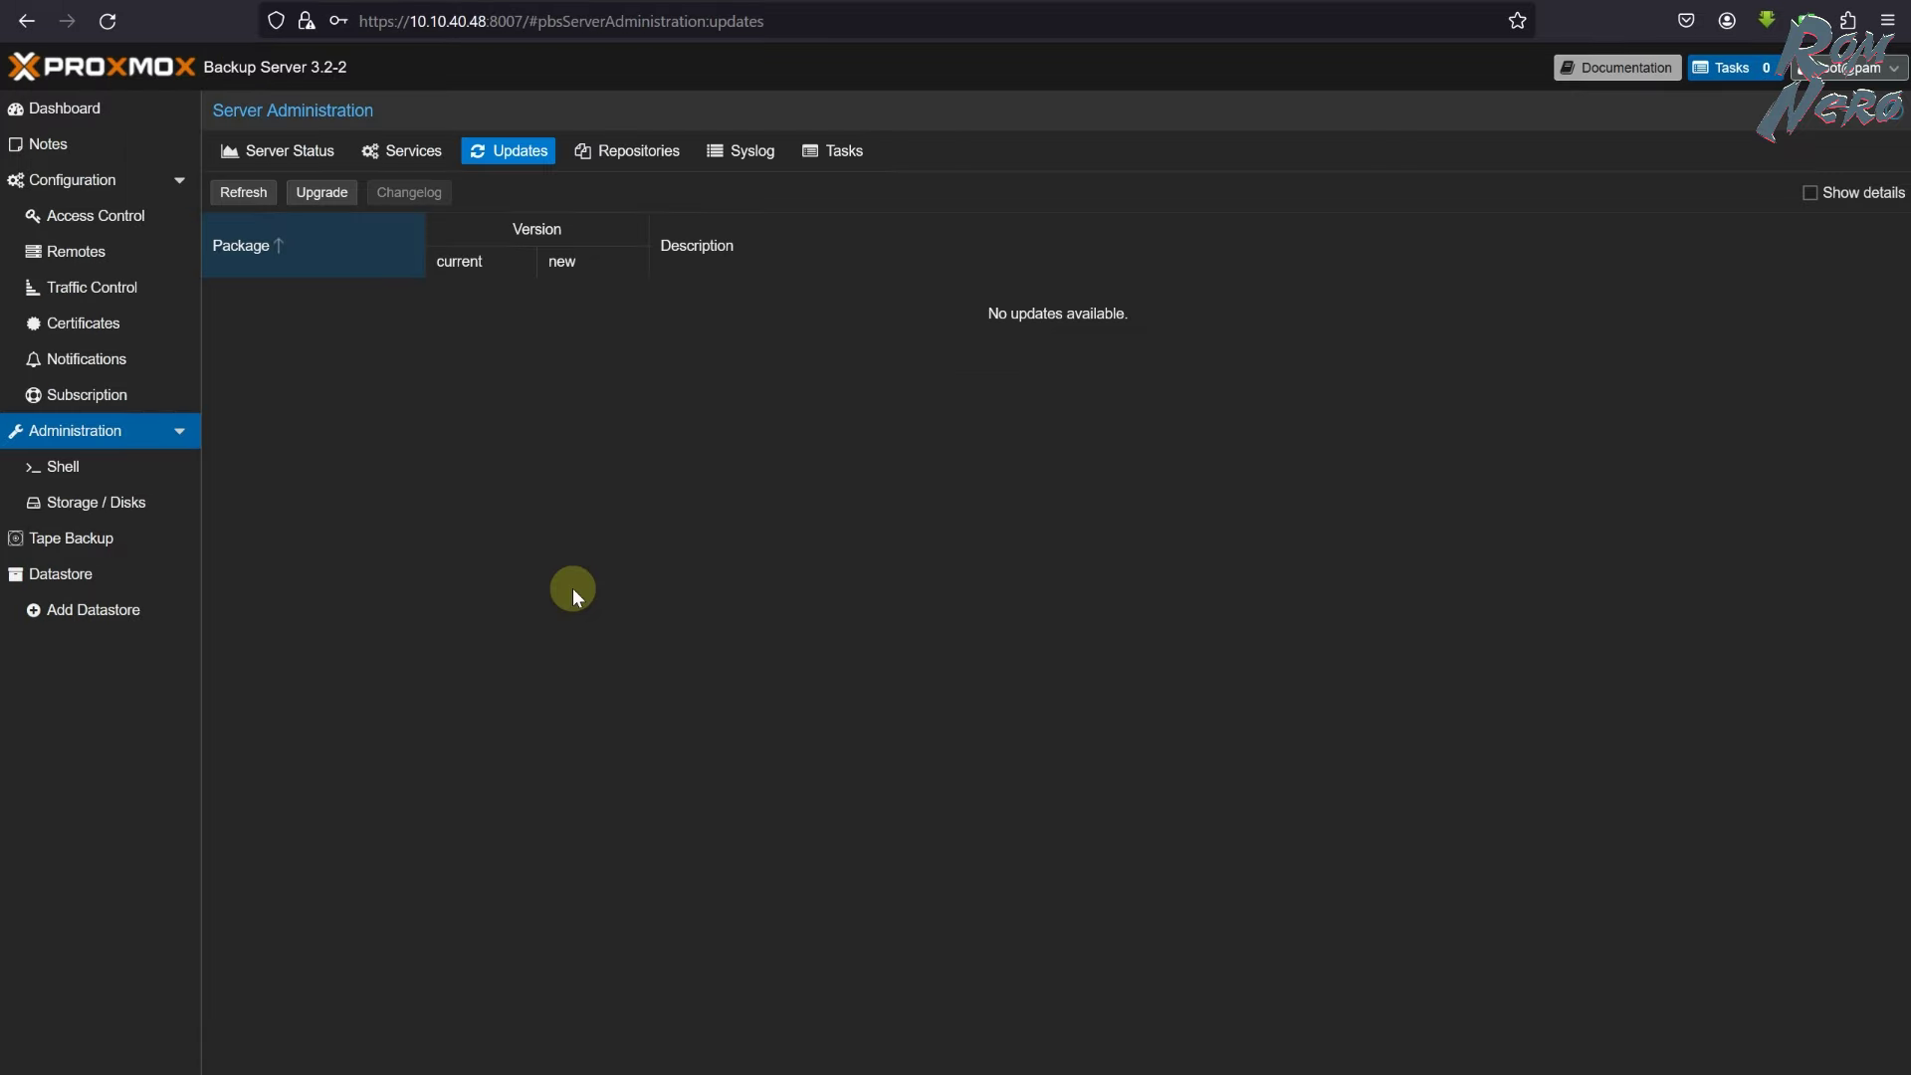
left_click(159, 467)
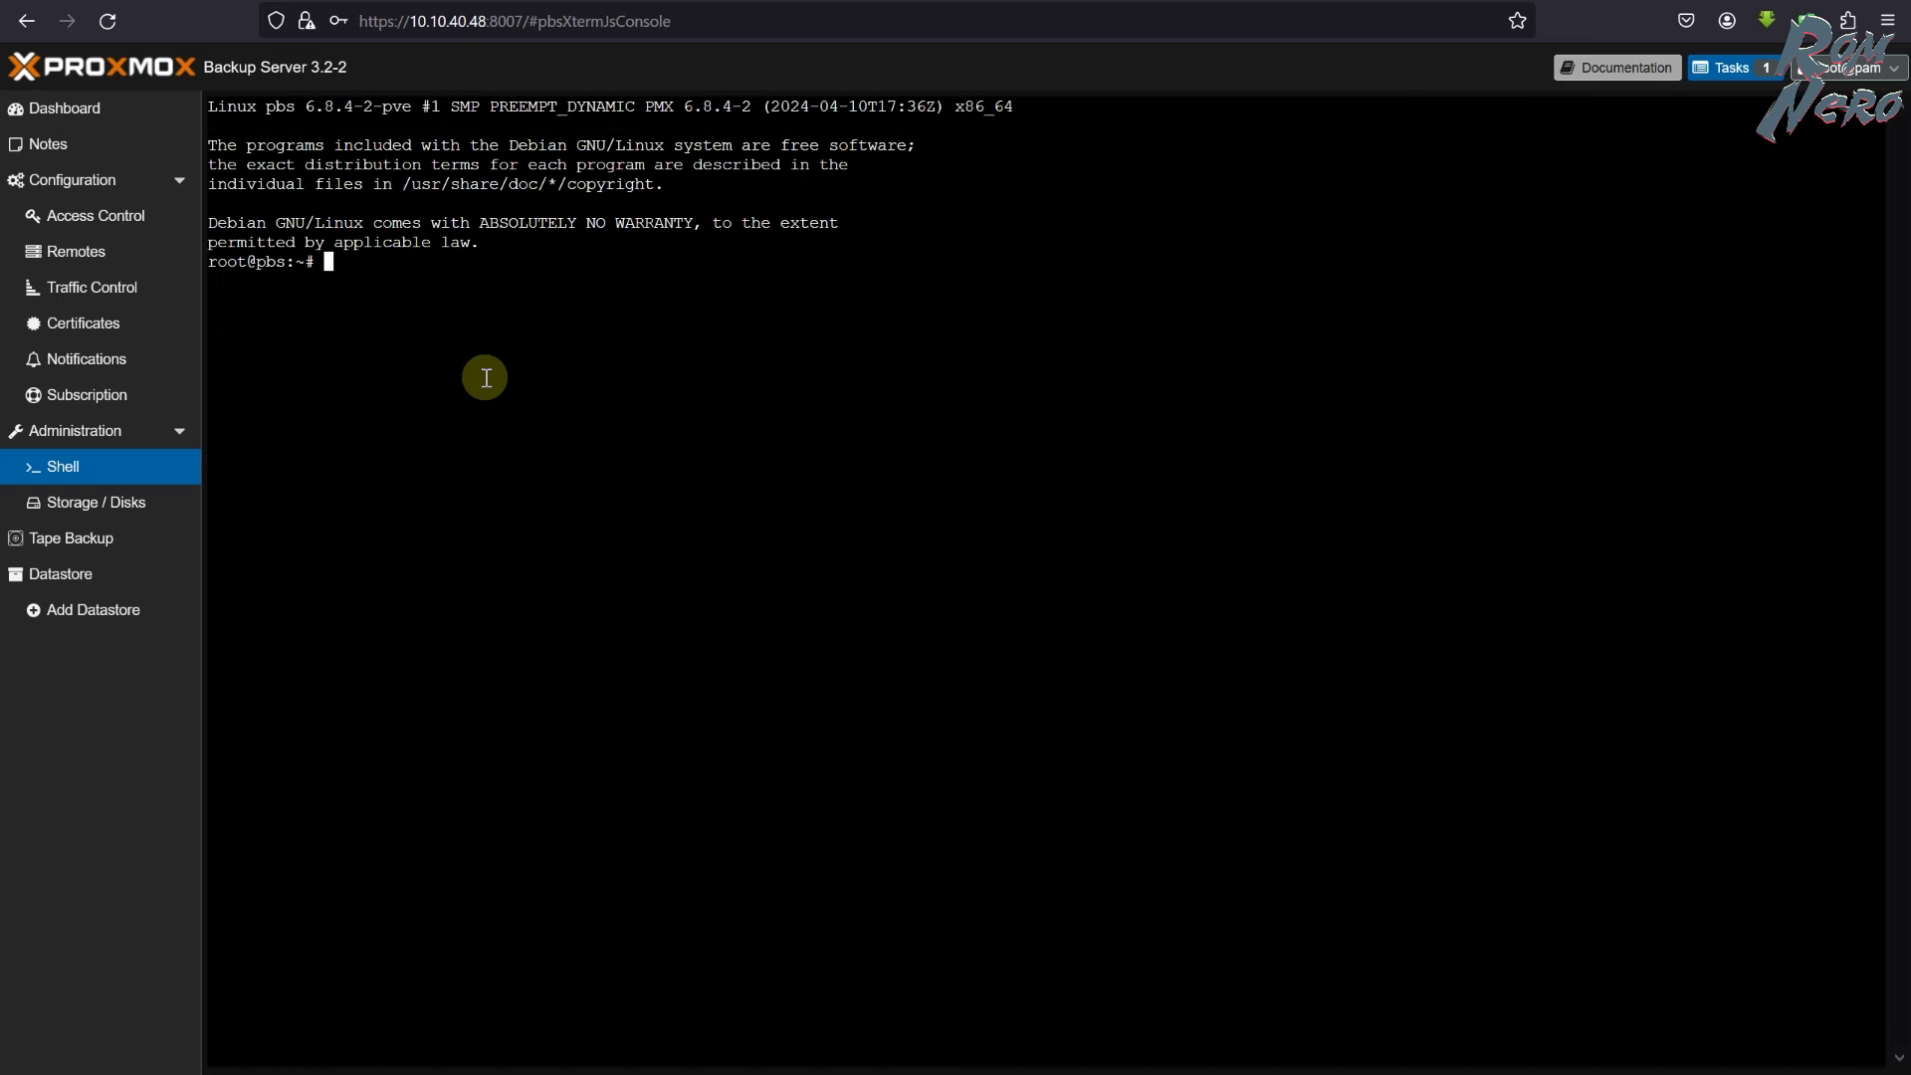
- Inspect the disks, cancel wiping /dev/sdb, and view the Directory and ZFS listings
left_click(109, 508)
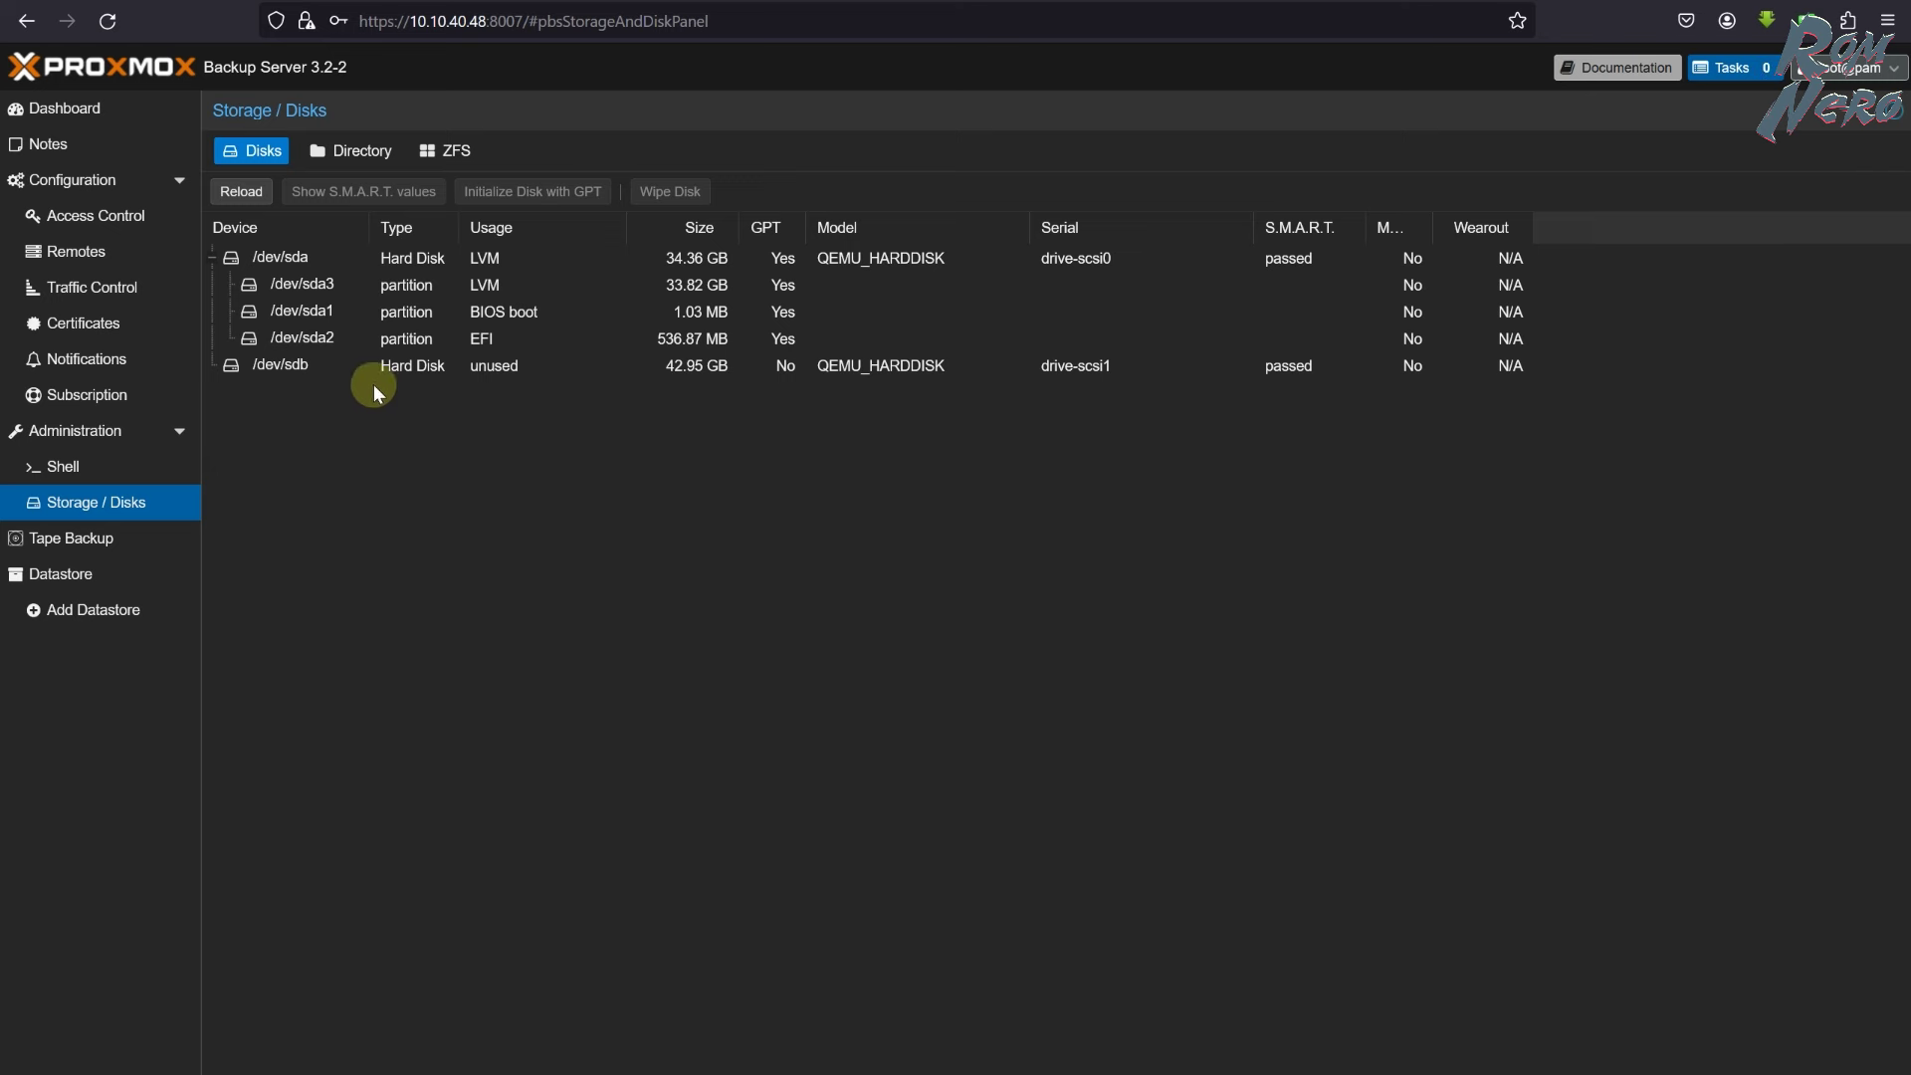
left_click(314, 367)
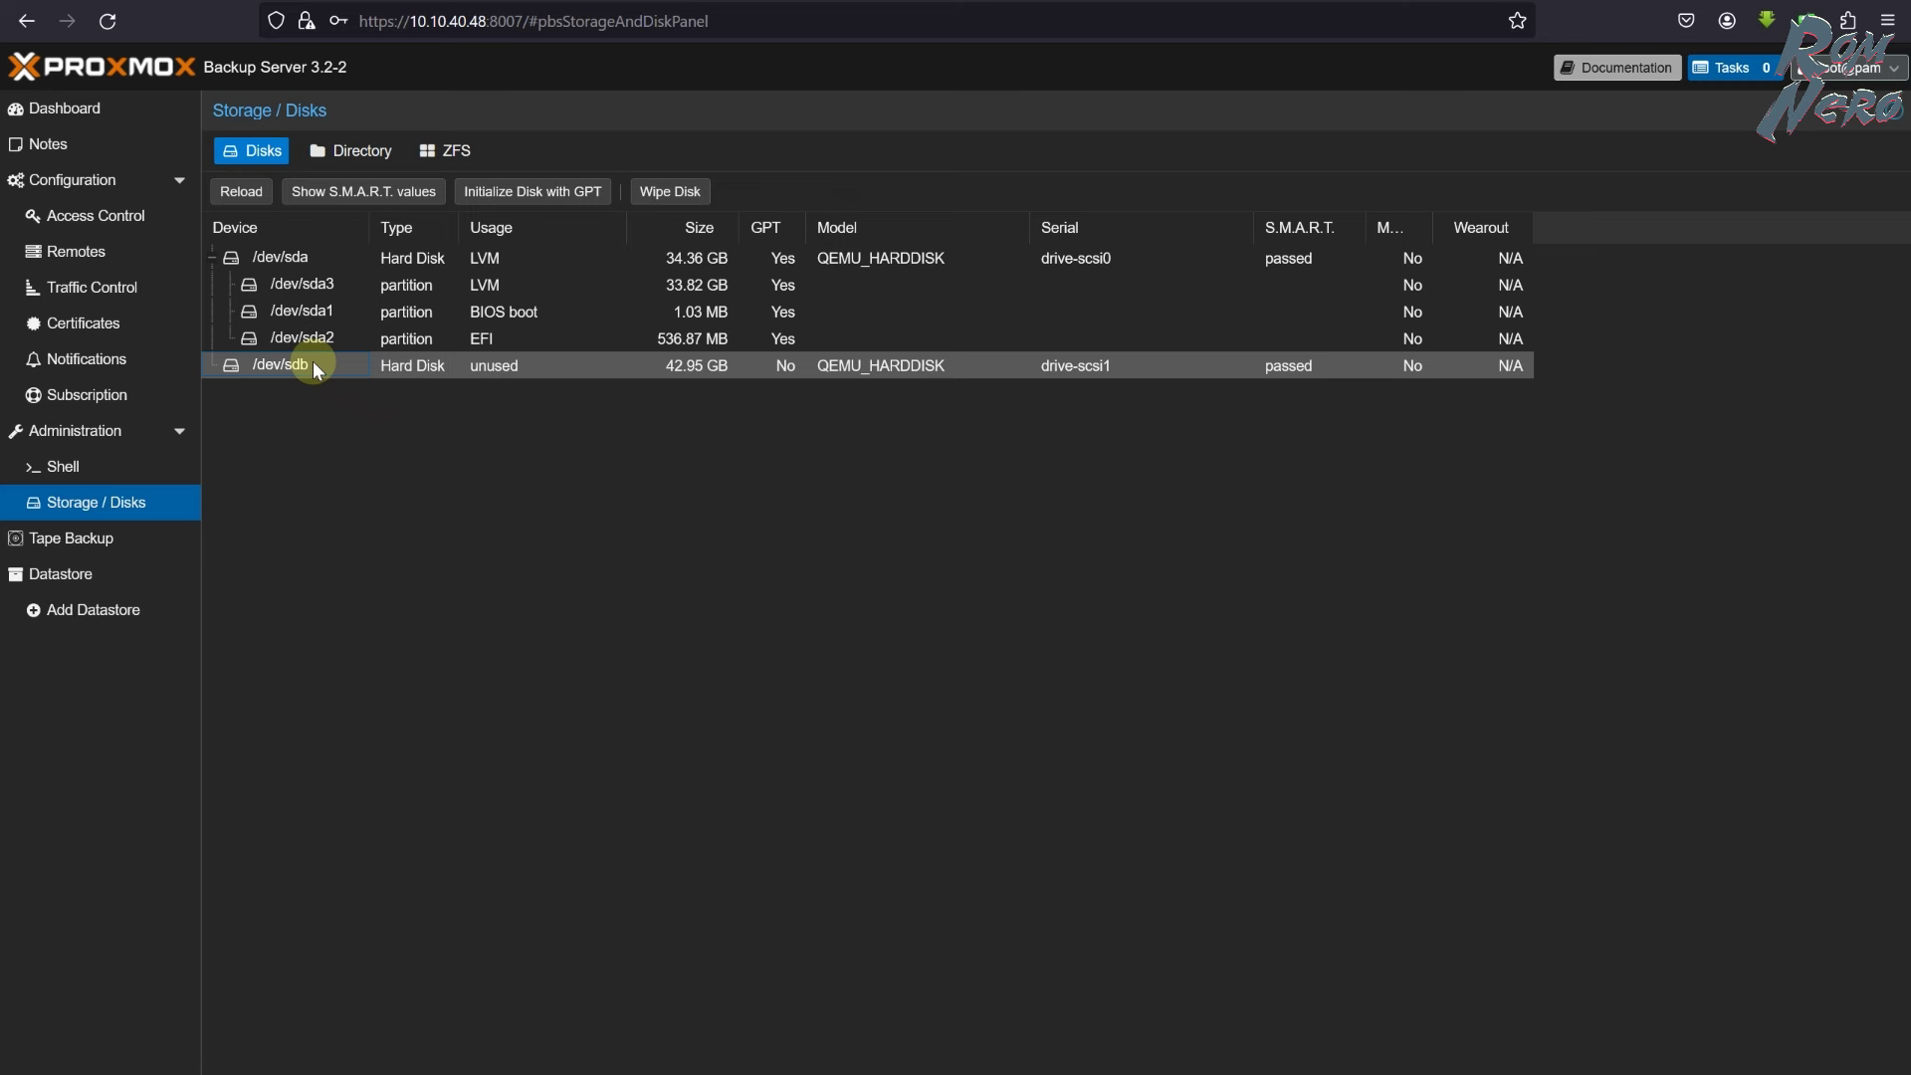
left_click(667, 192)
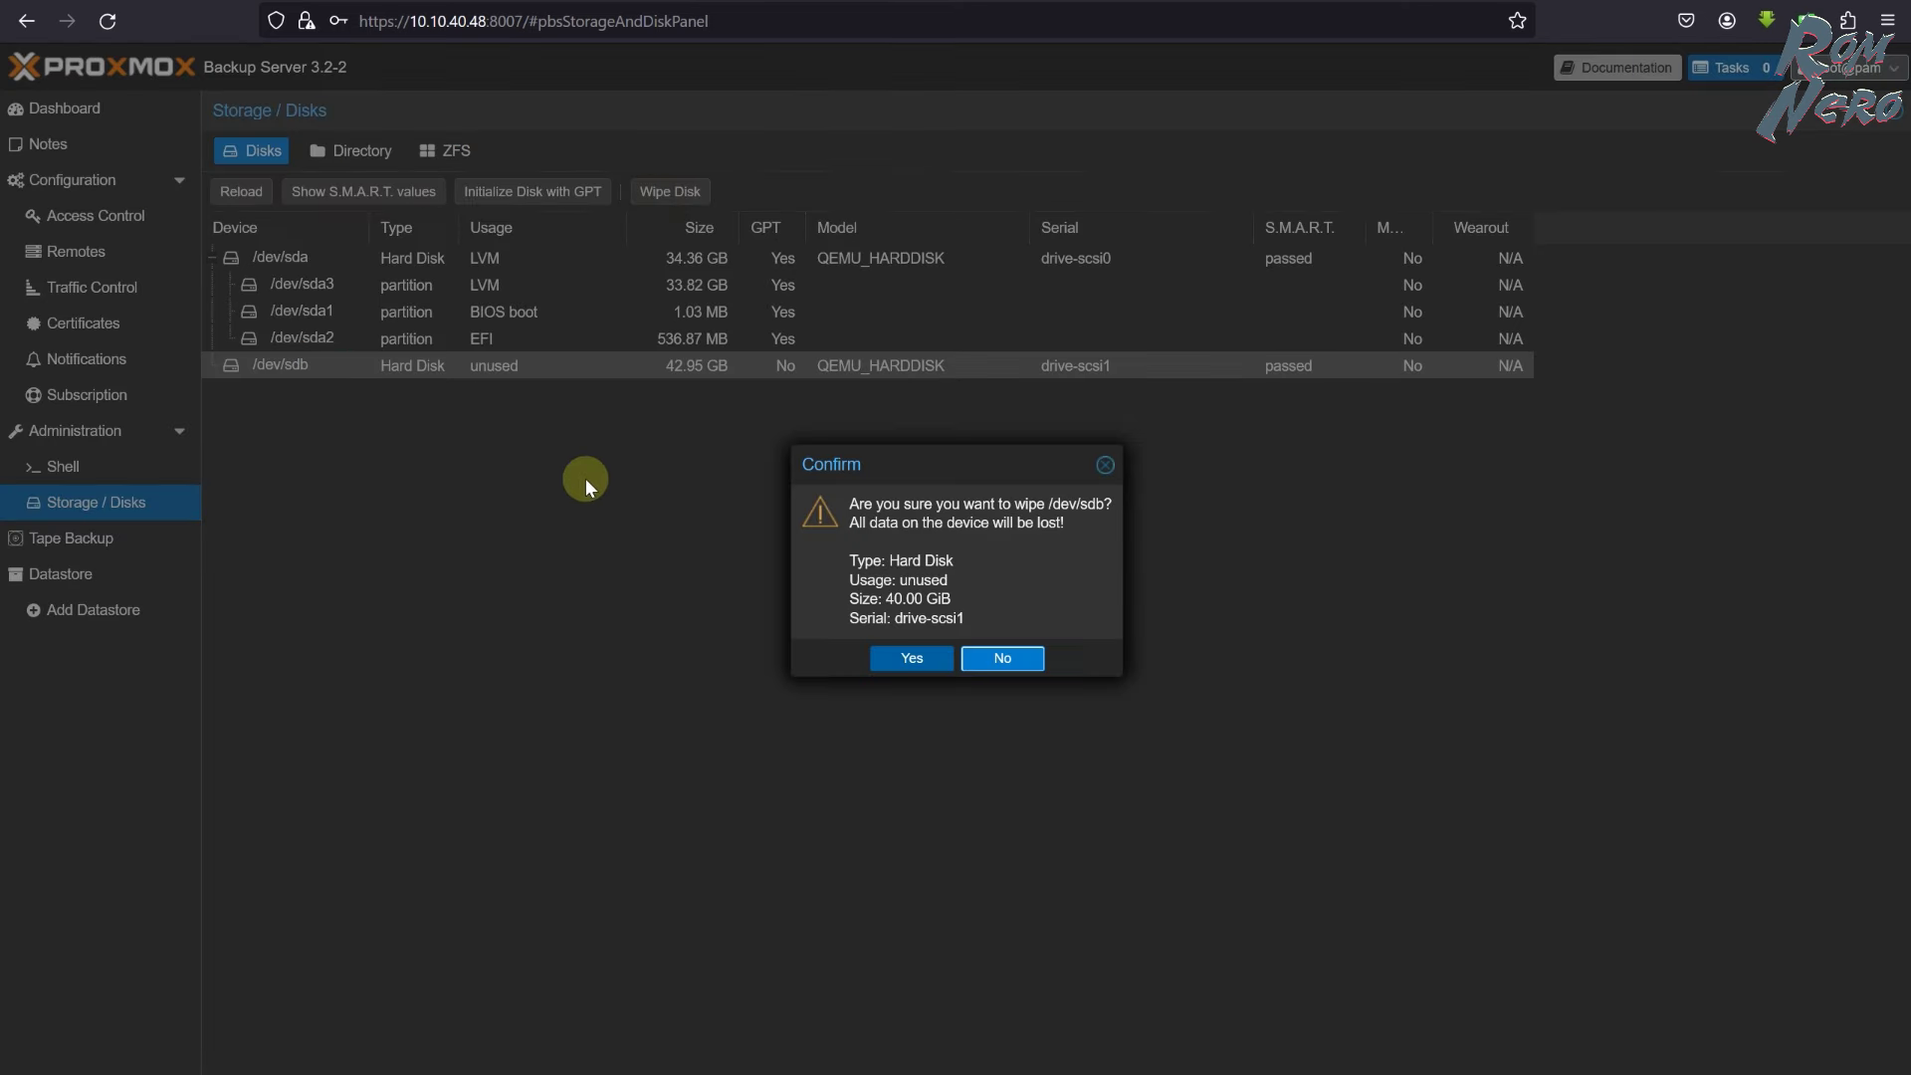
left_click(998, 662)
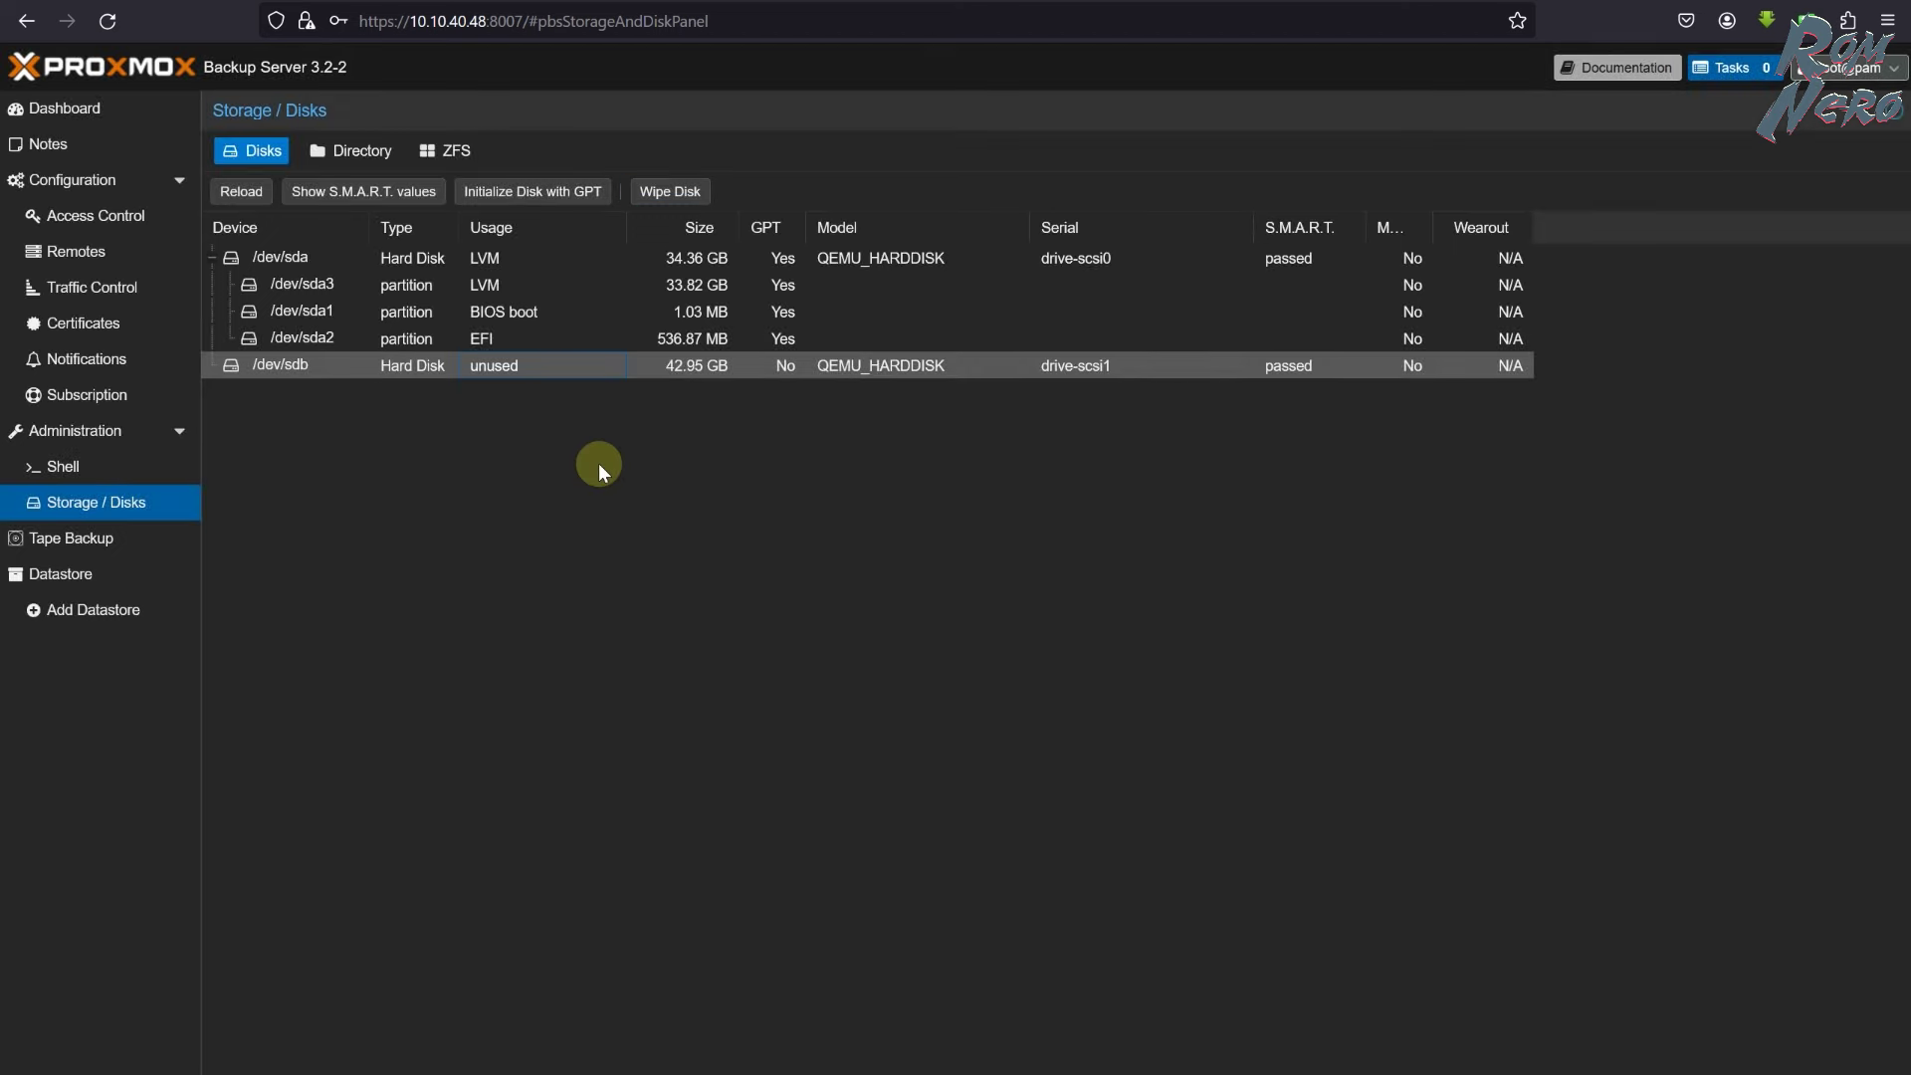
left_click(364, 153)
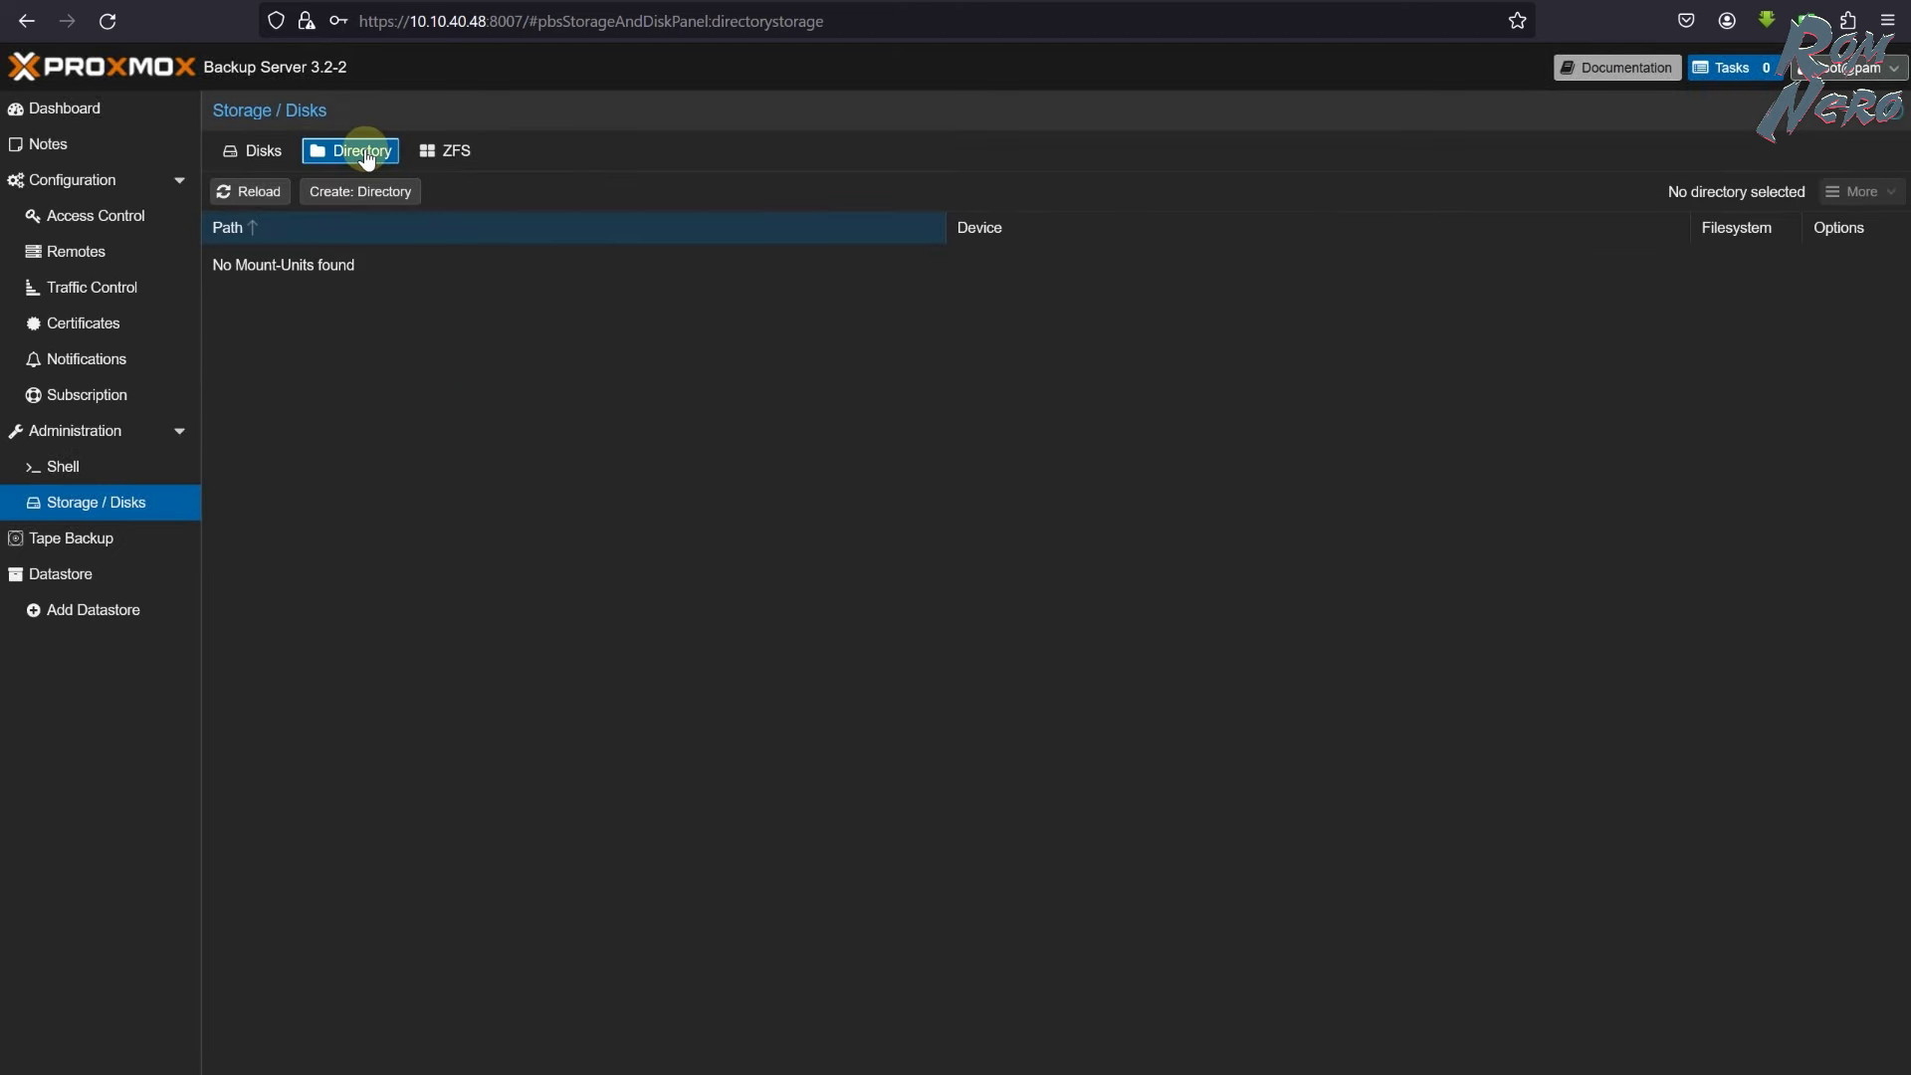
left_click(452, 156)
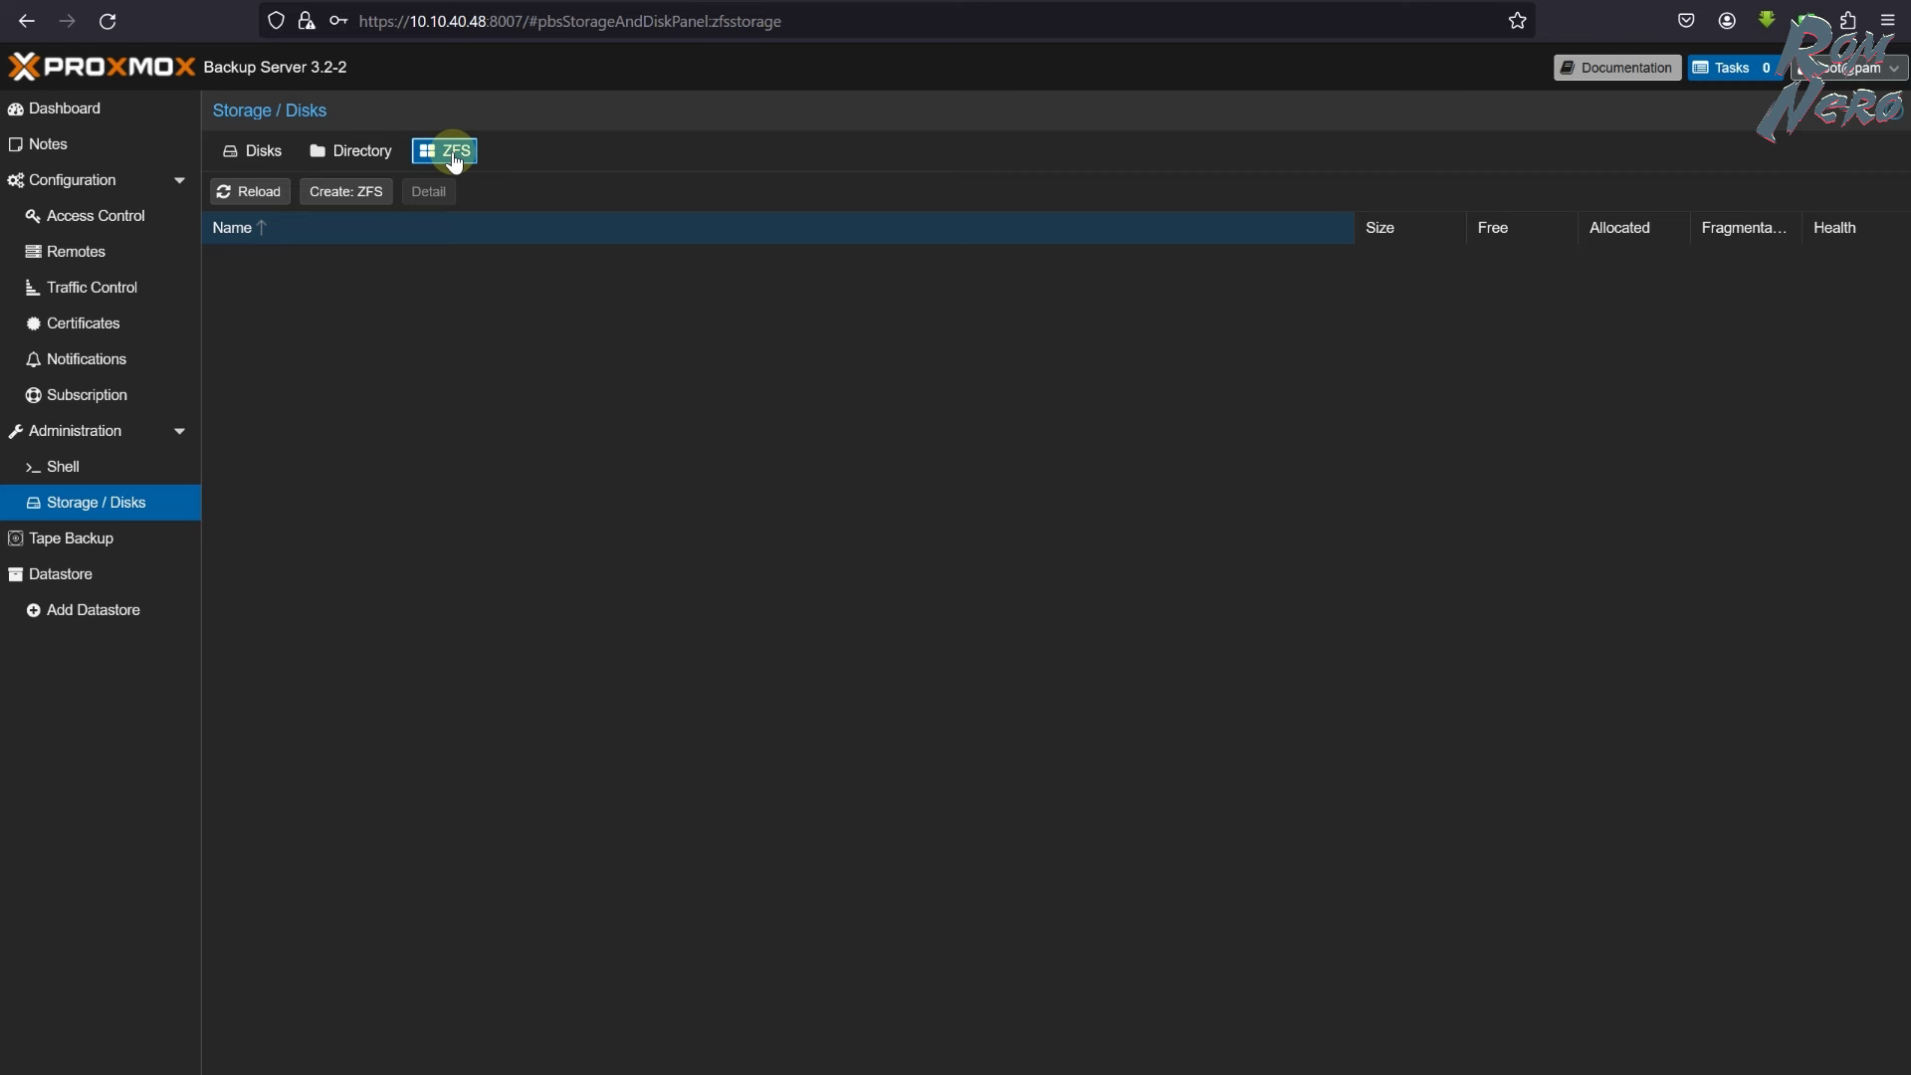
- Open Create: ZFS and read the note that ZFS is incompatible with hardware RAID
left_click(358, 191)
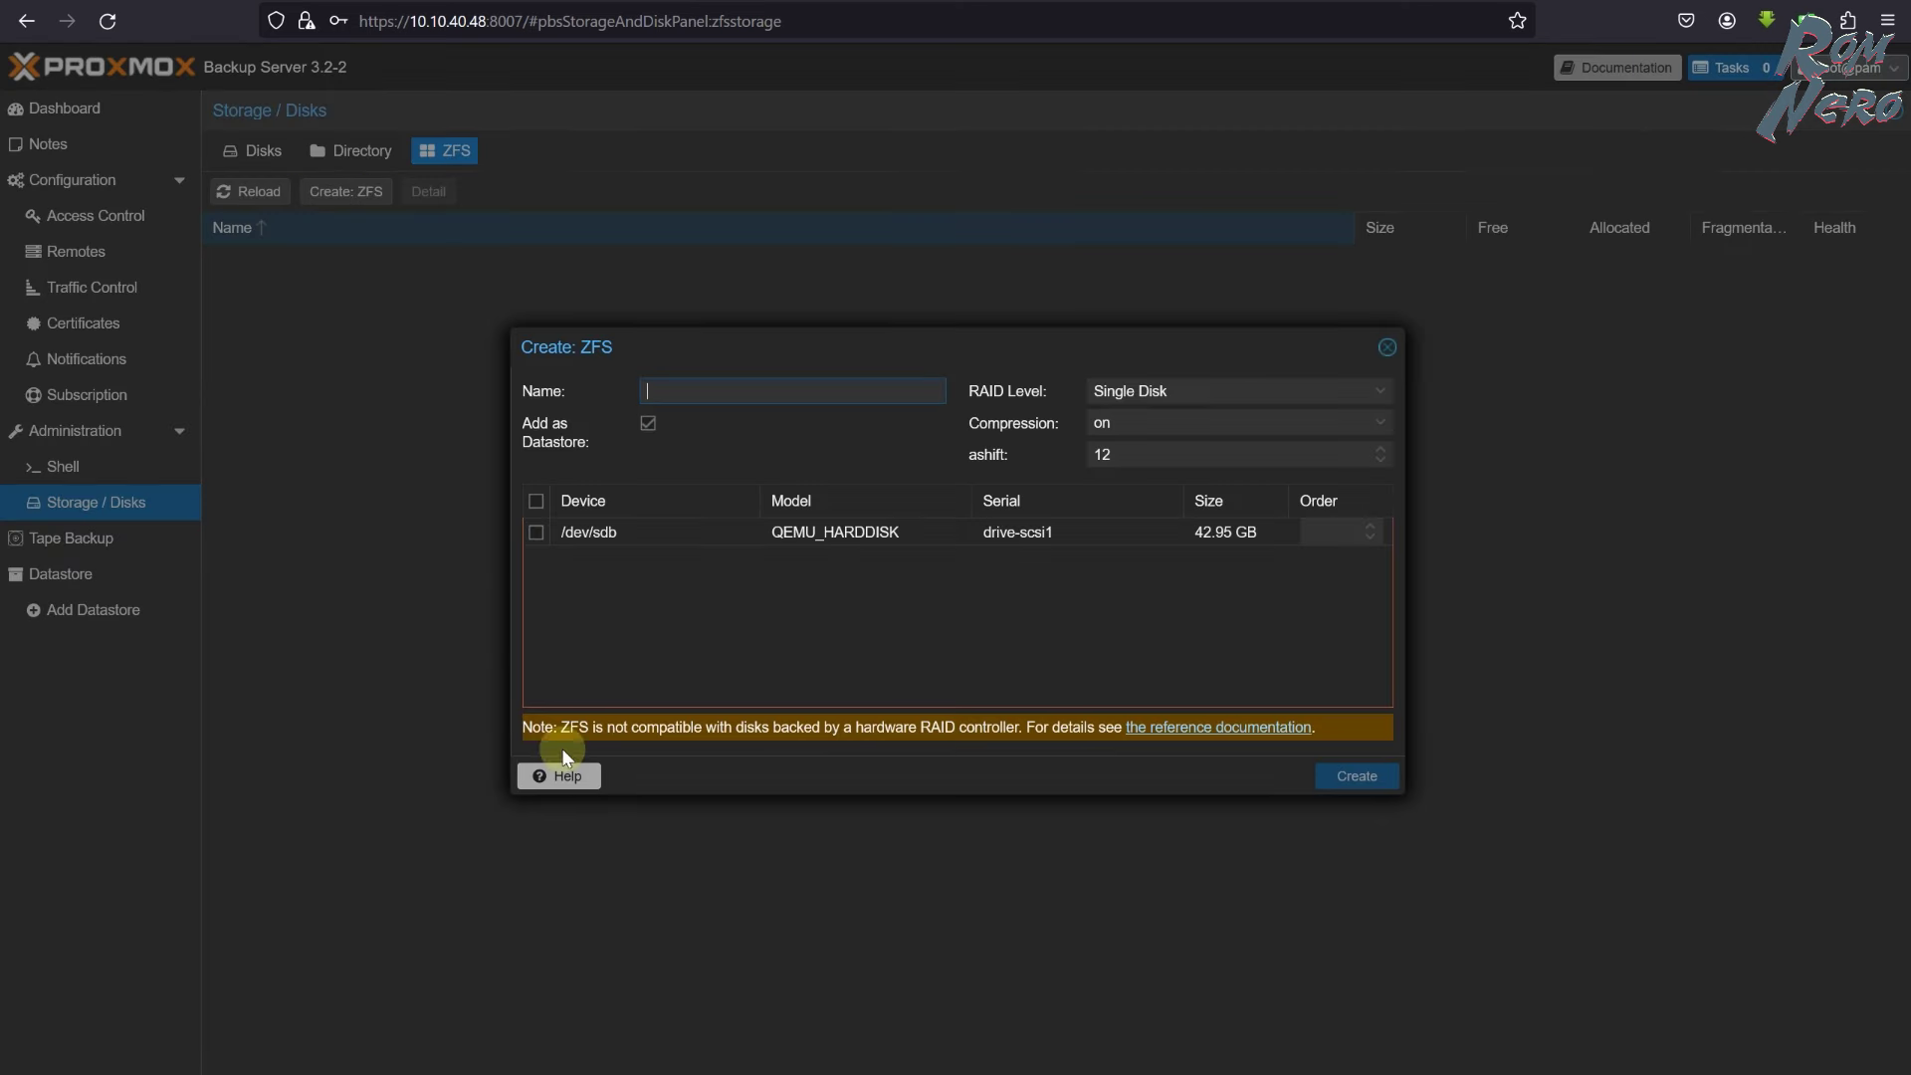
left_click_drag(520, 728, 1122, 727)
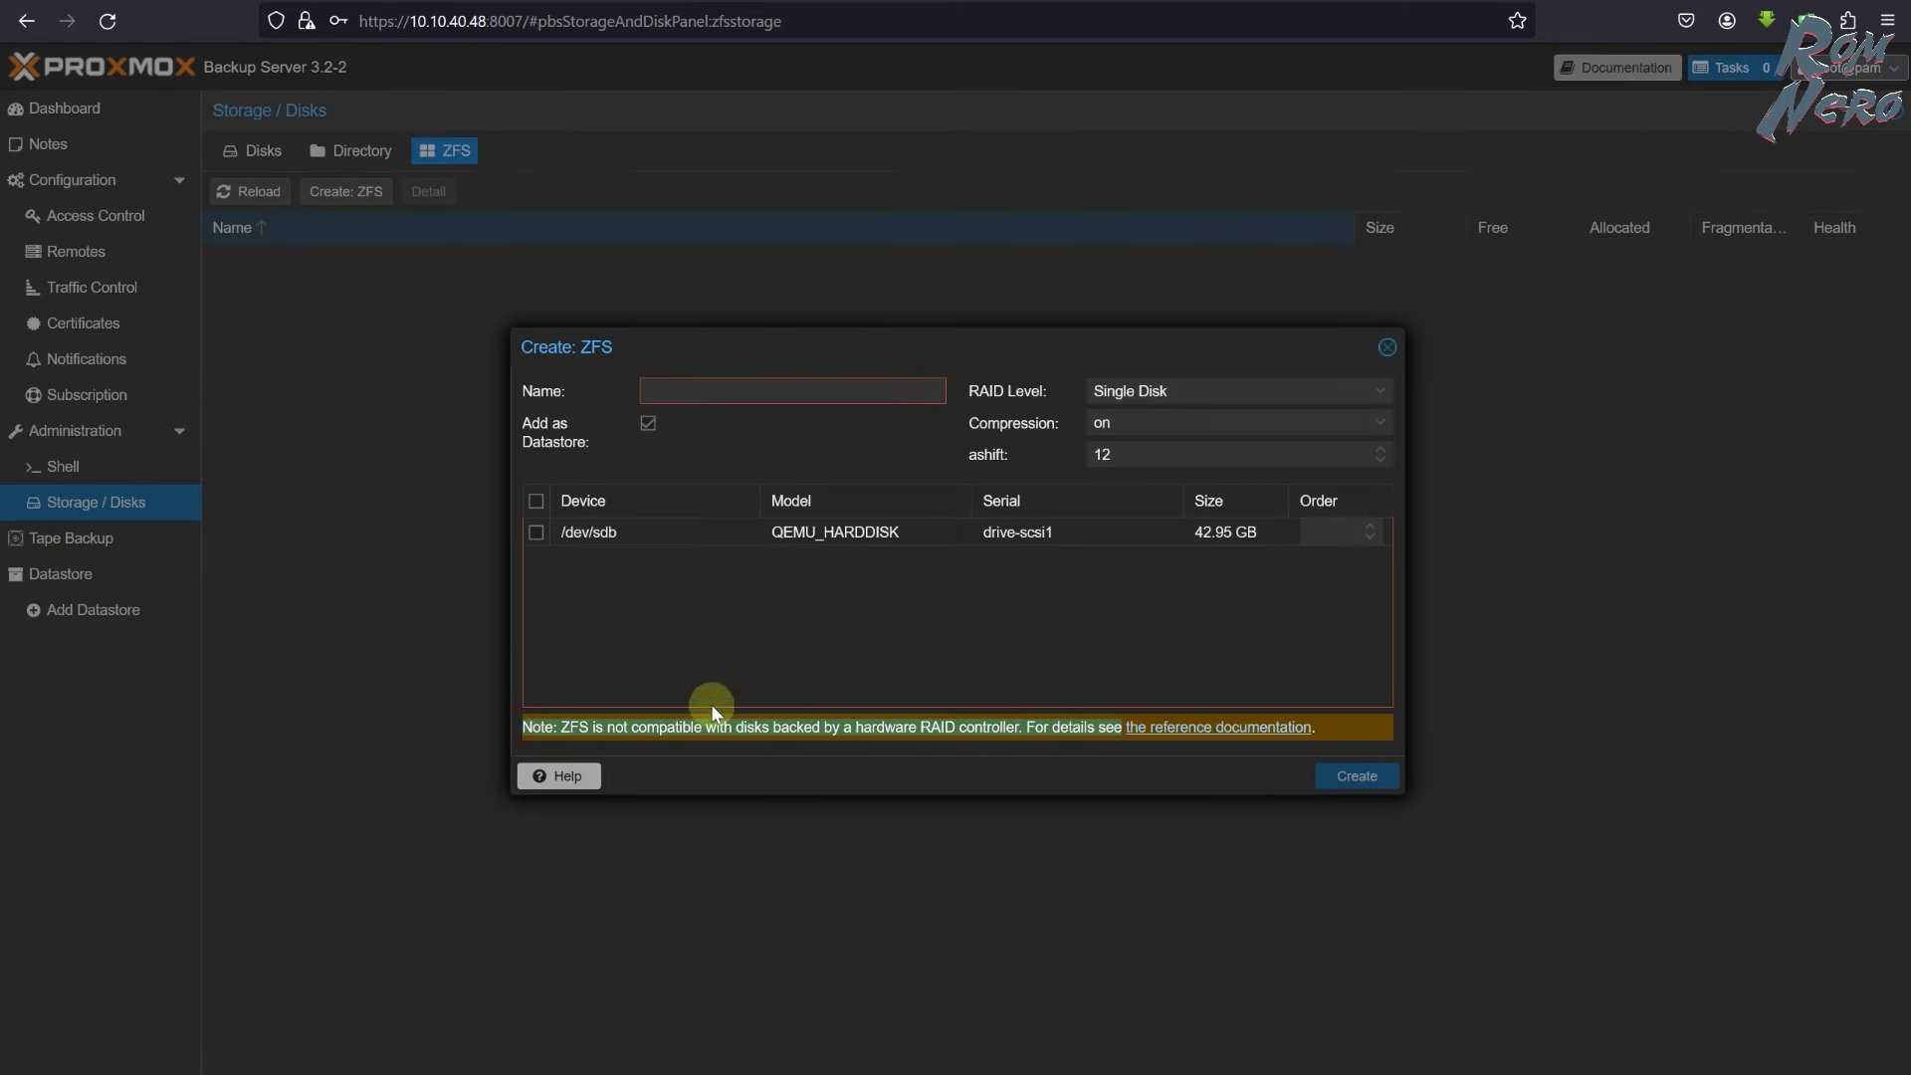
left_click(735, 728)
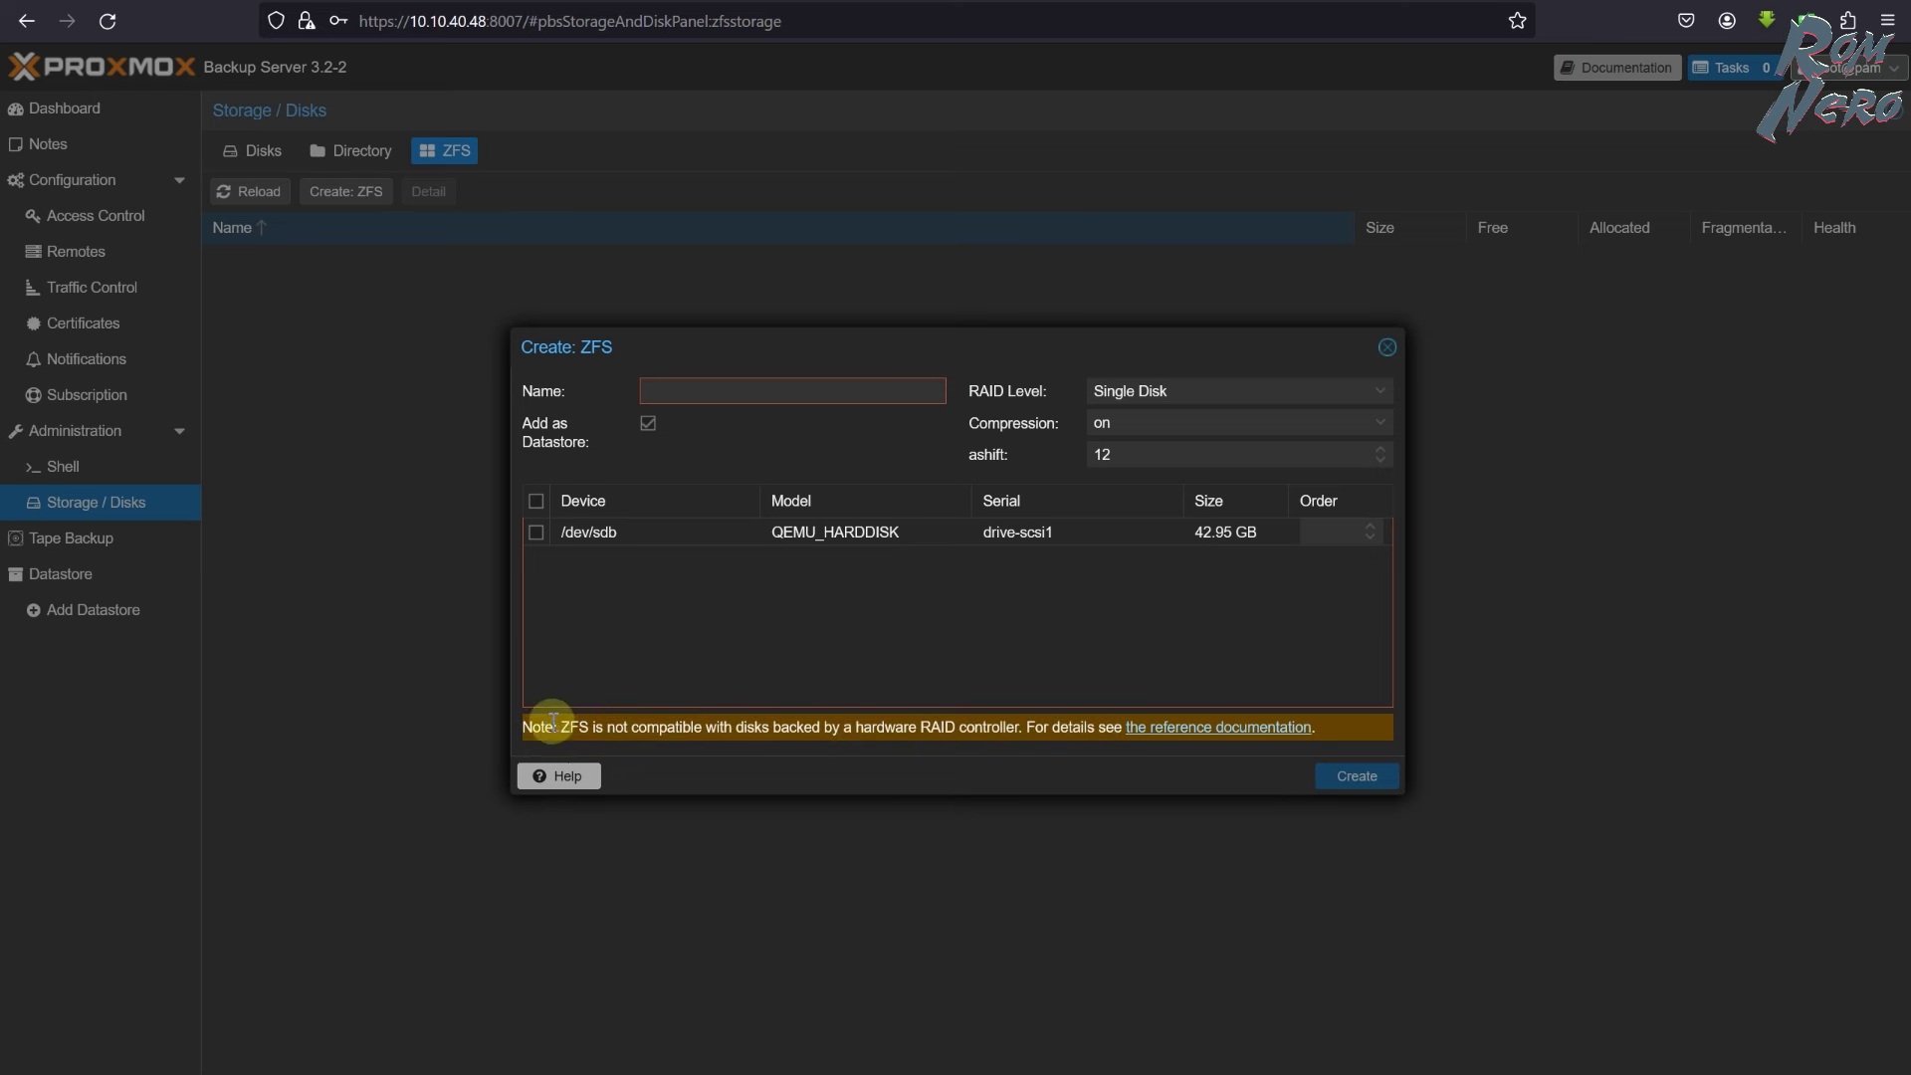
left_click_drag(558, 728, 702, 726)
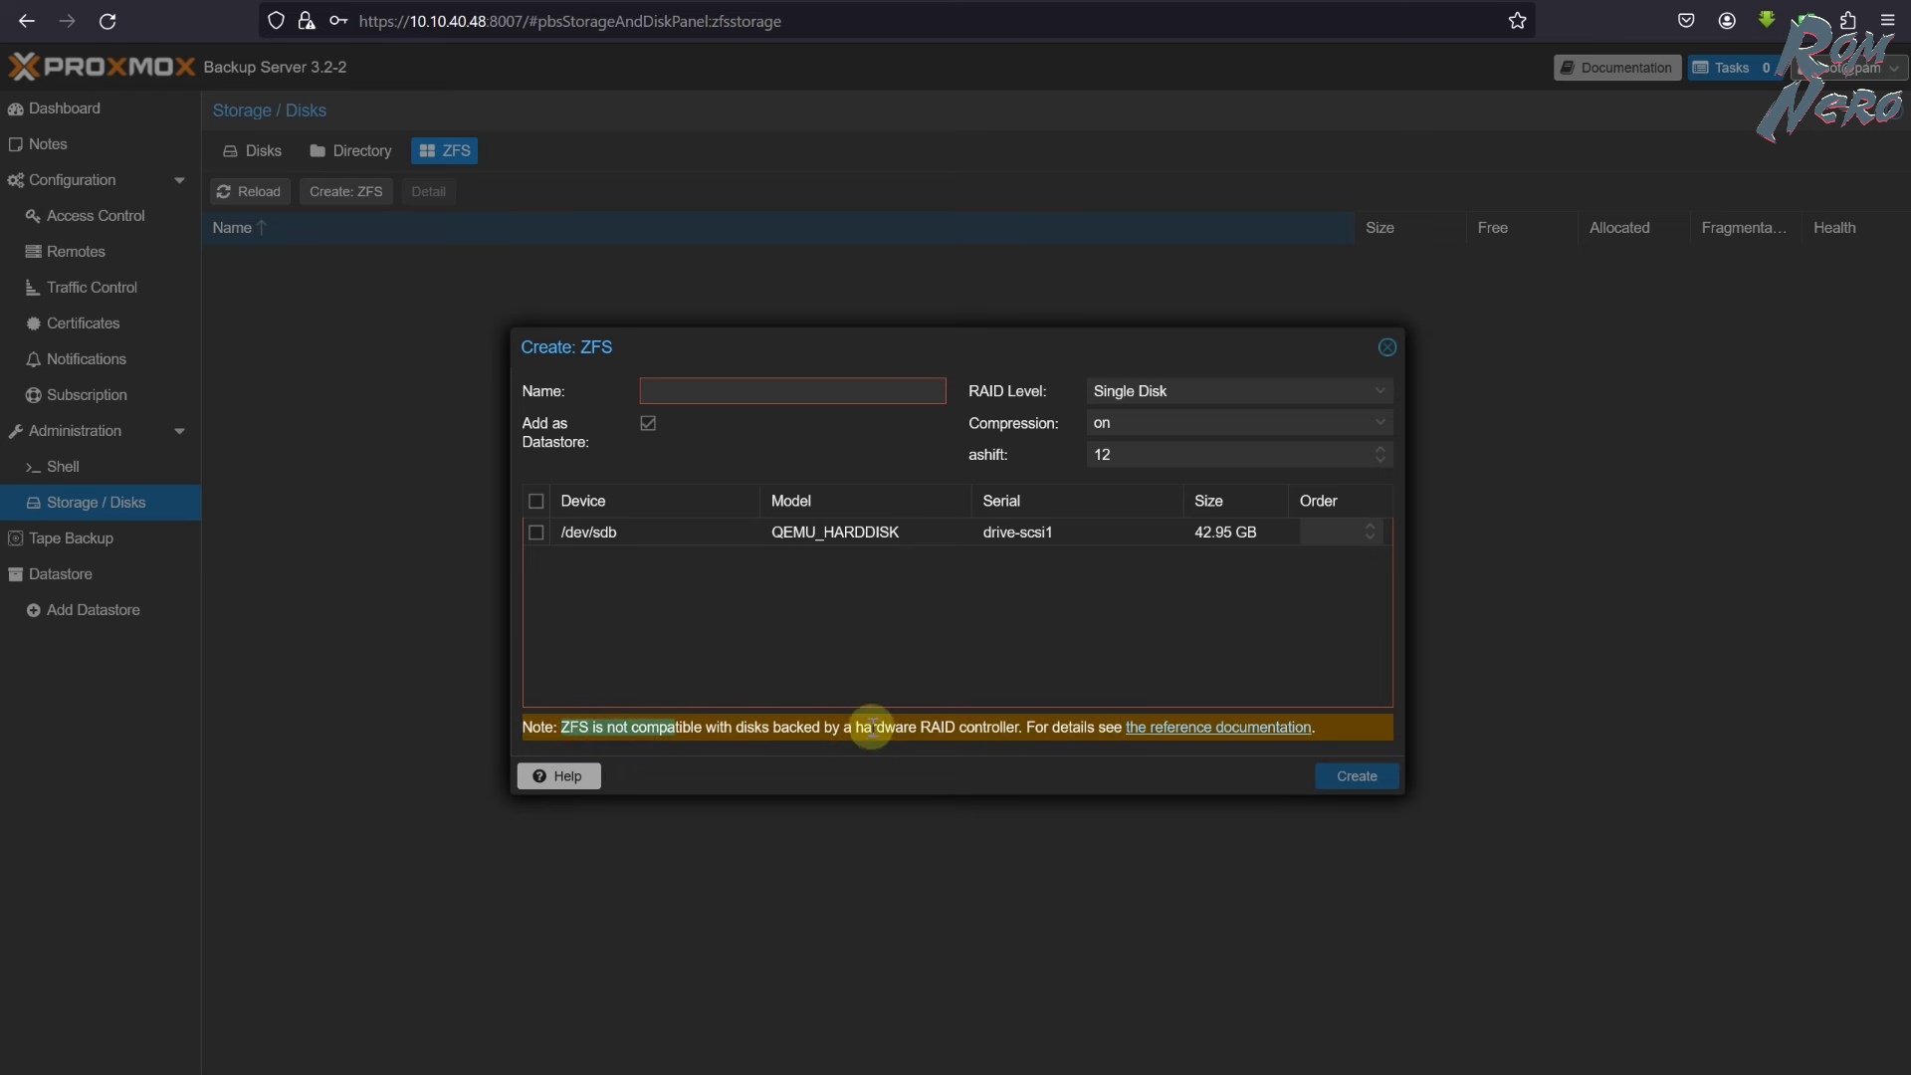
left_click(947, 729)
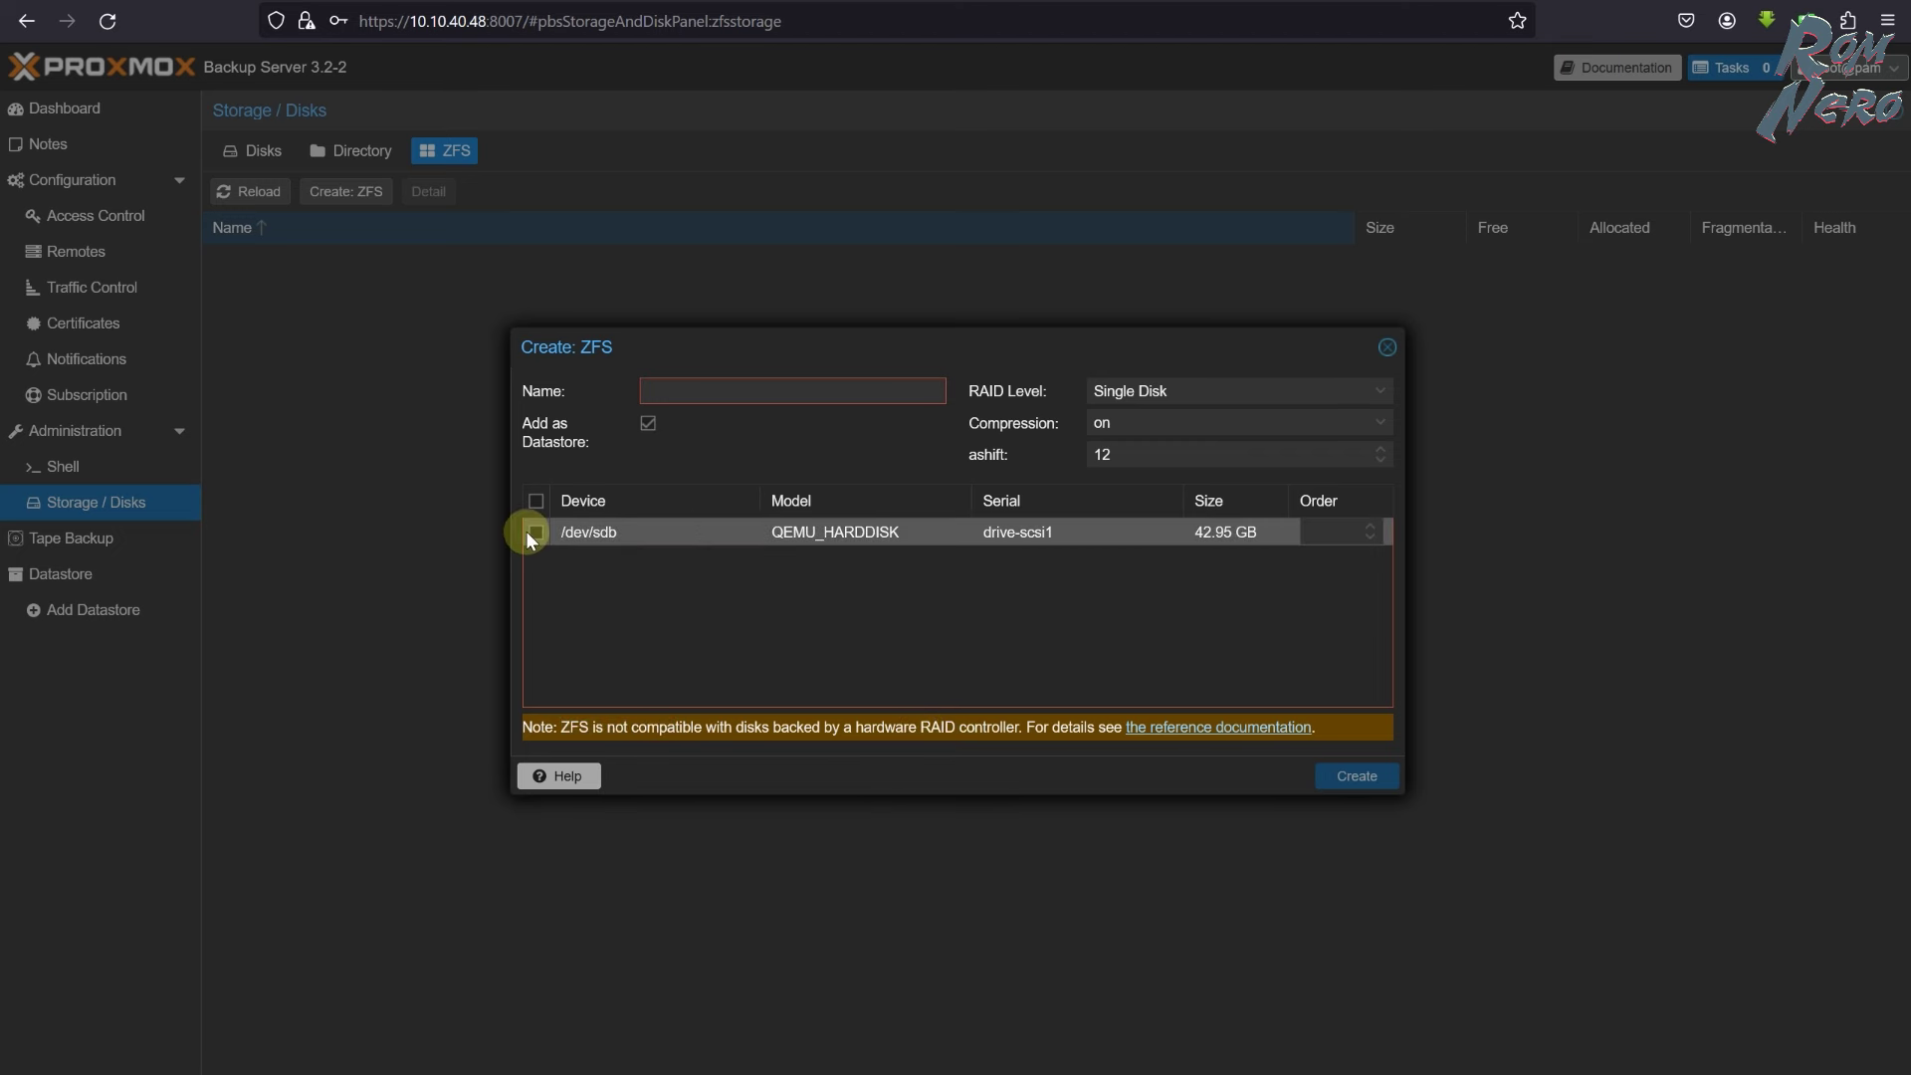
- Create pool backup-data as Single Disk on /dev/sdb with compression on
left_click(681, 393)
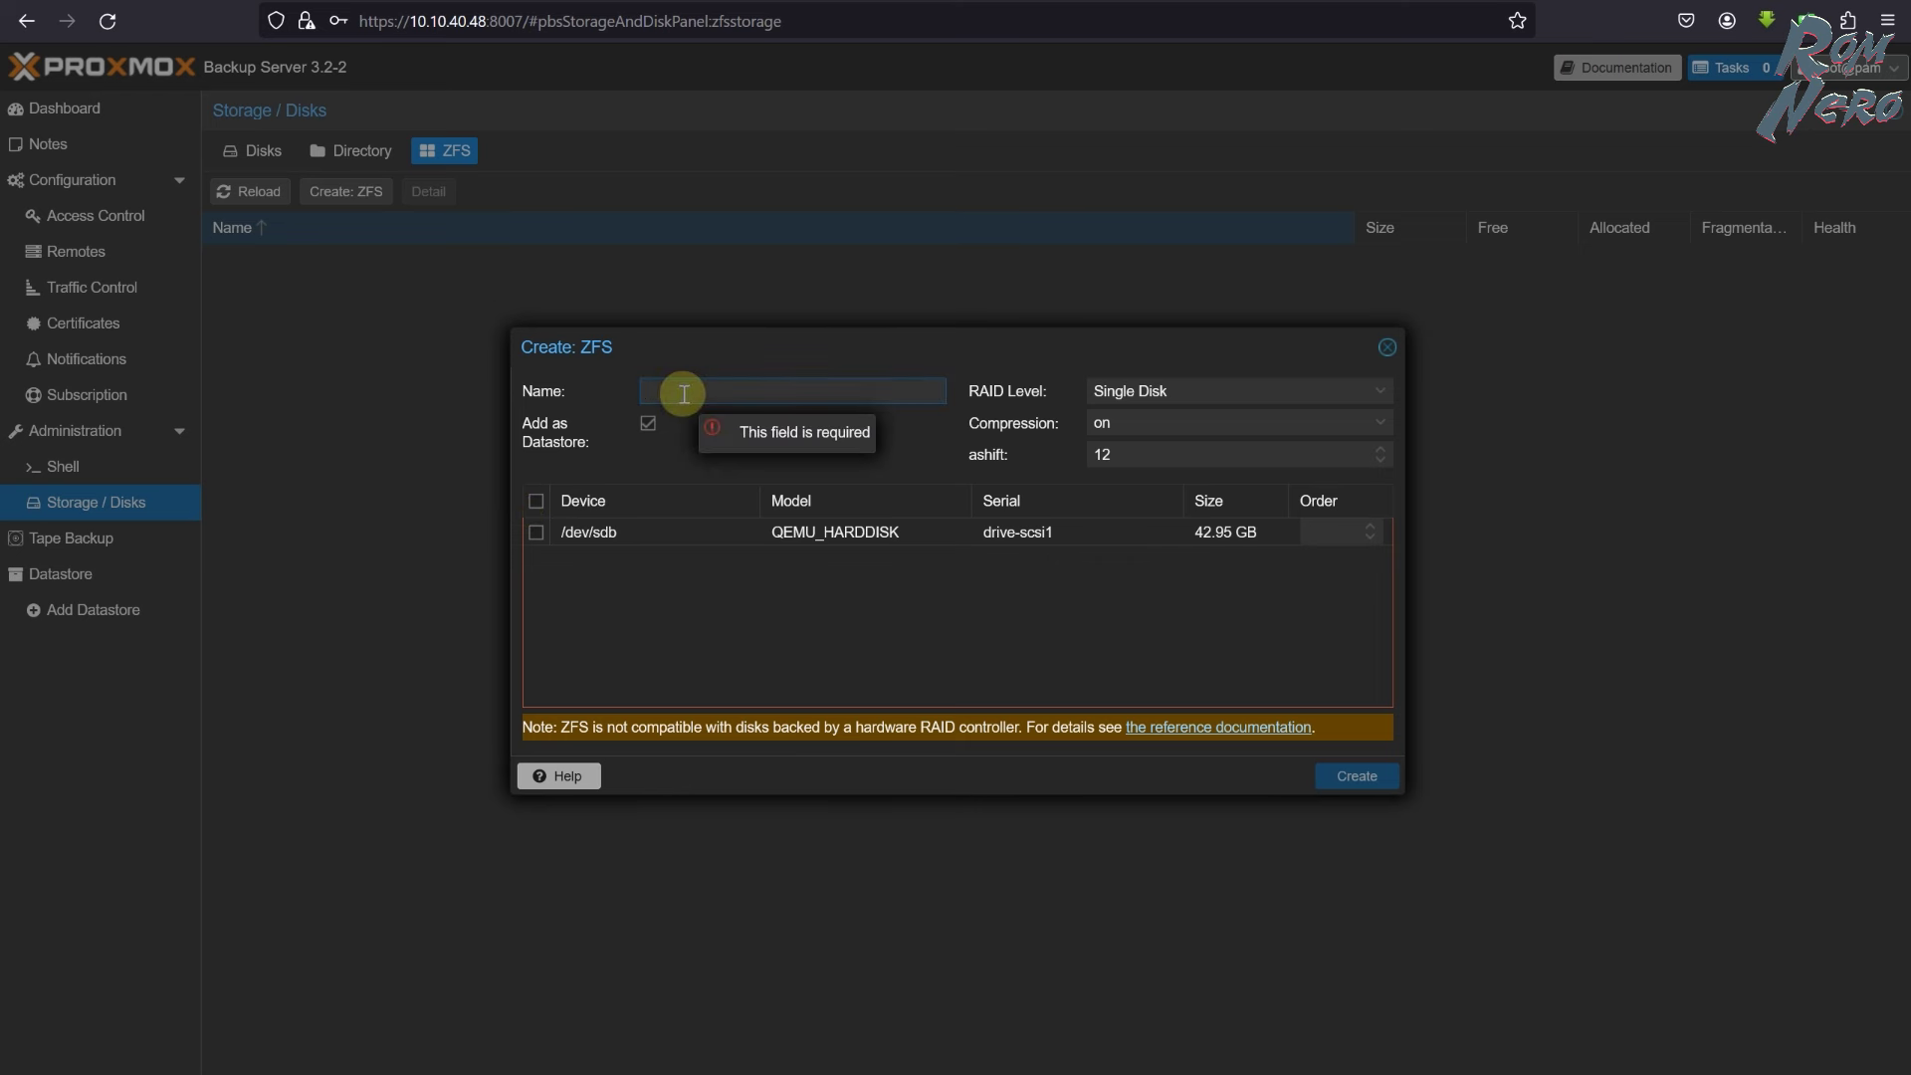
type("backup-data")
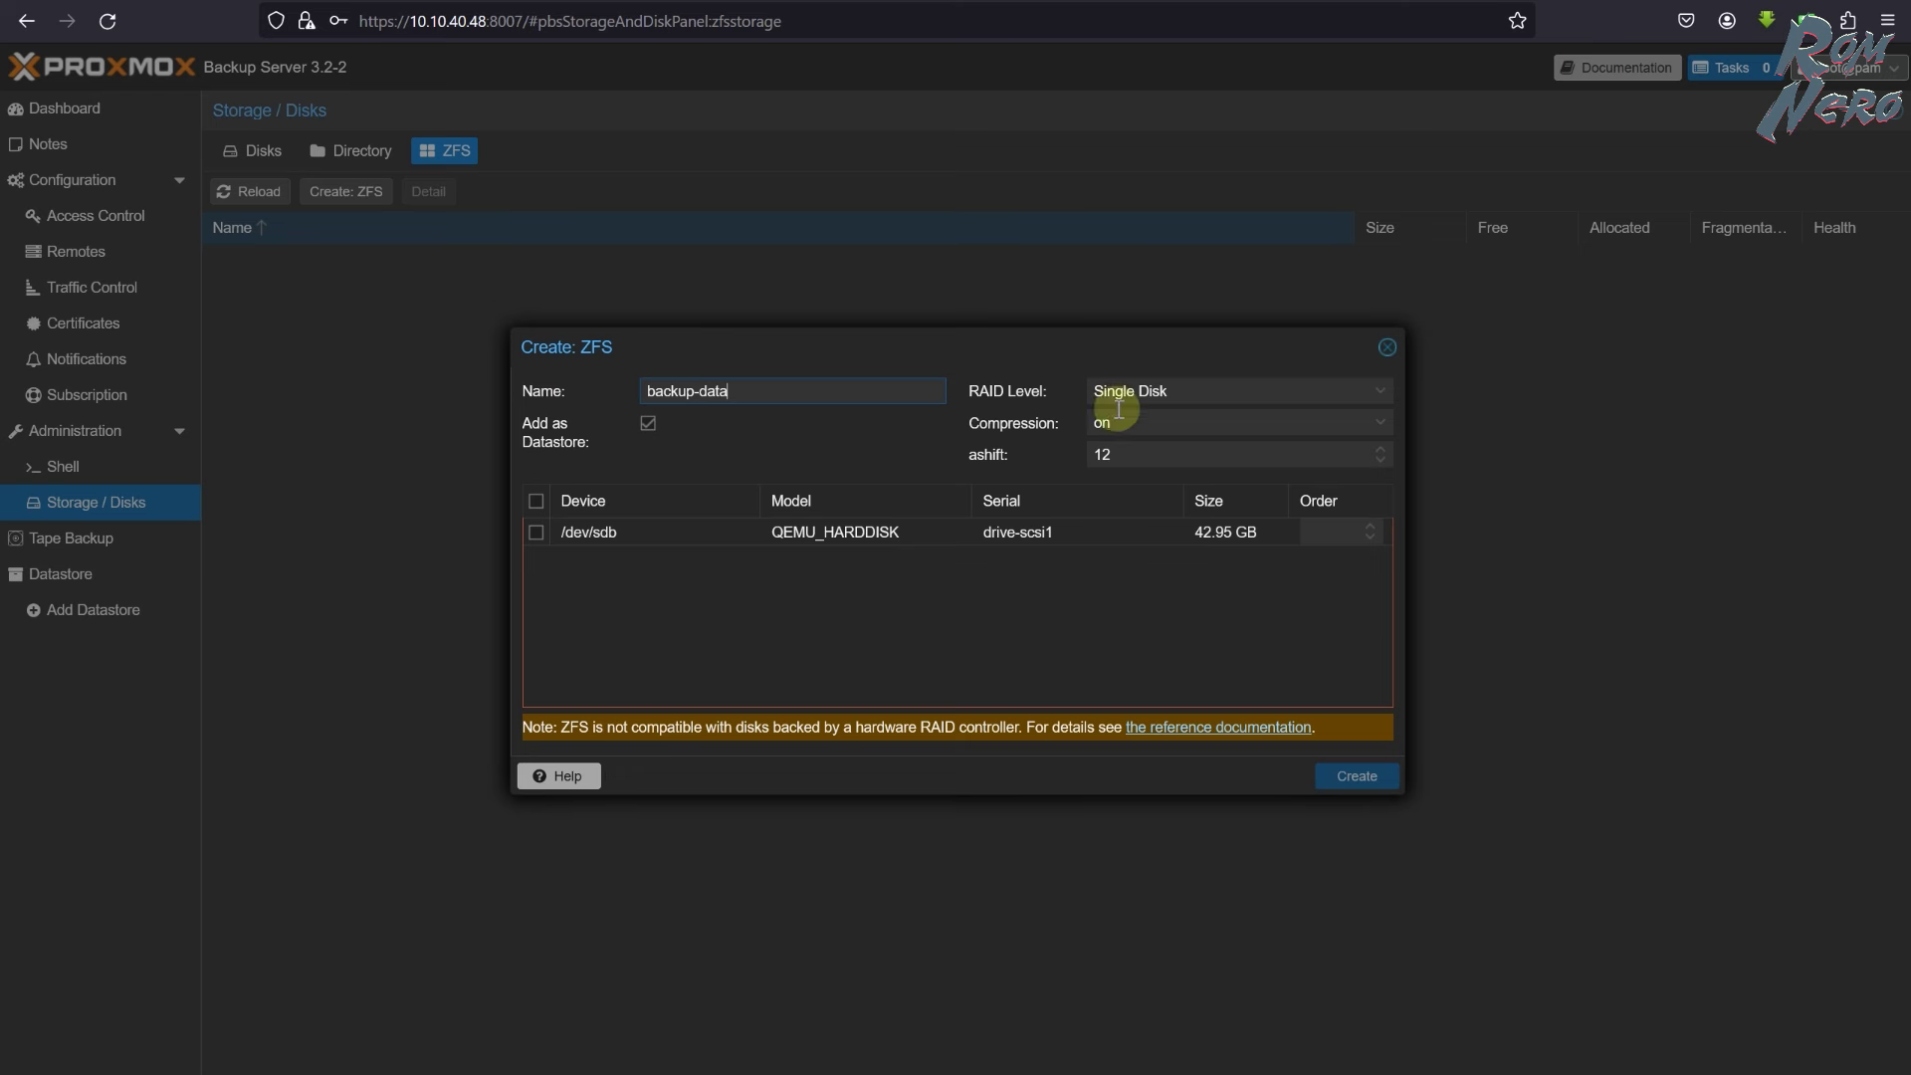
left_click(1316, 391)
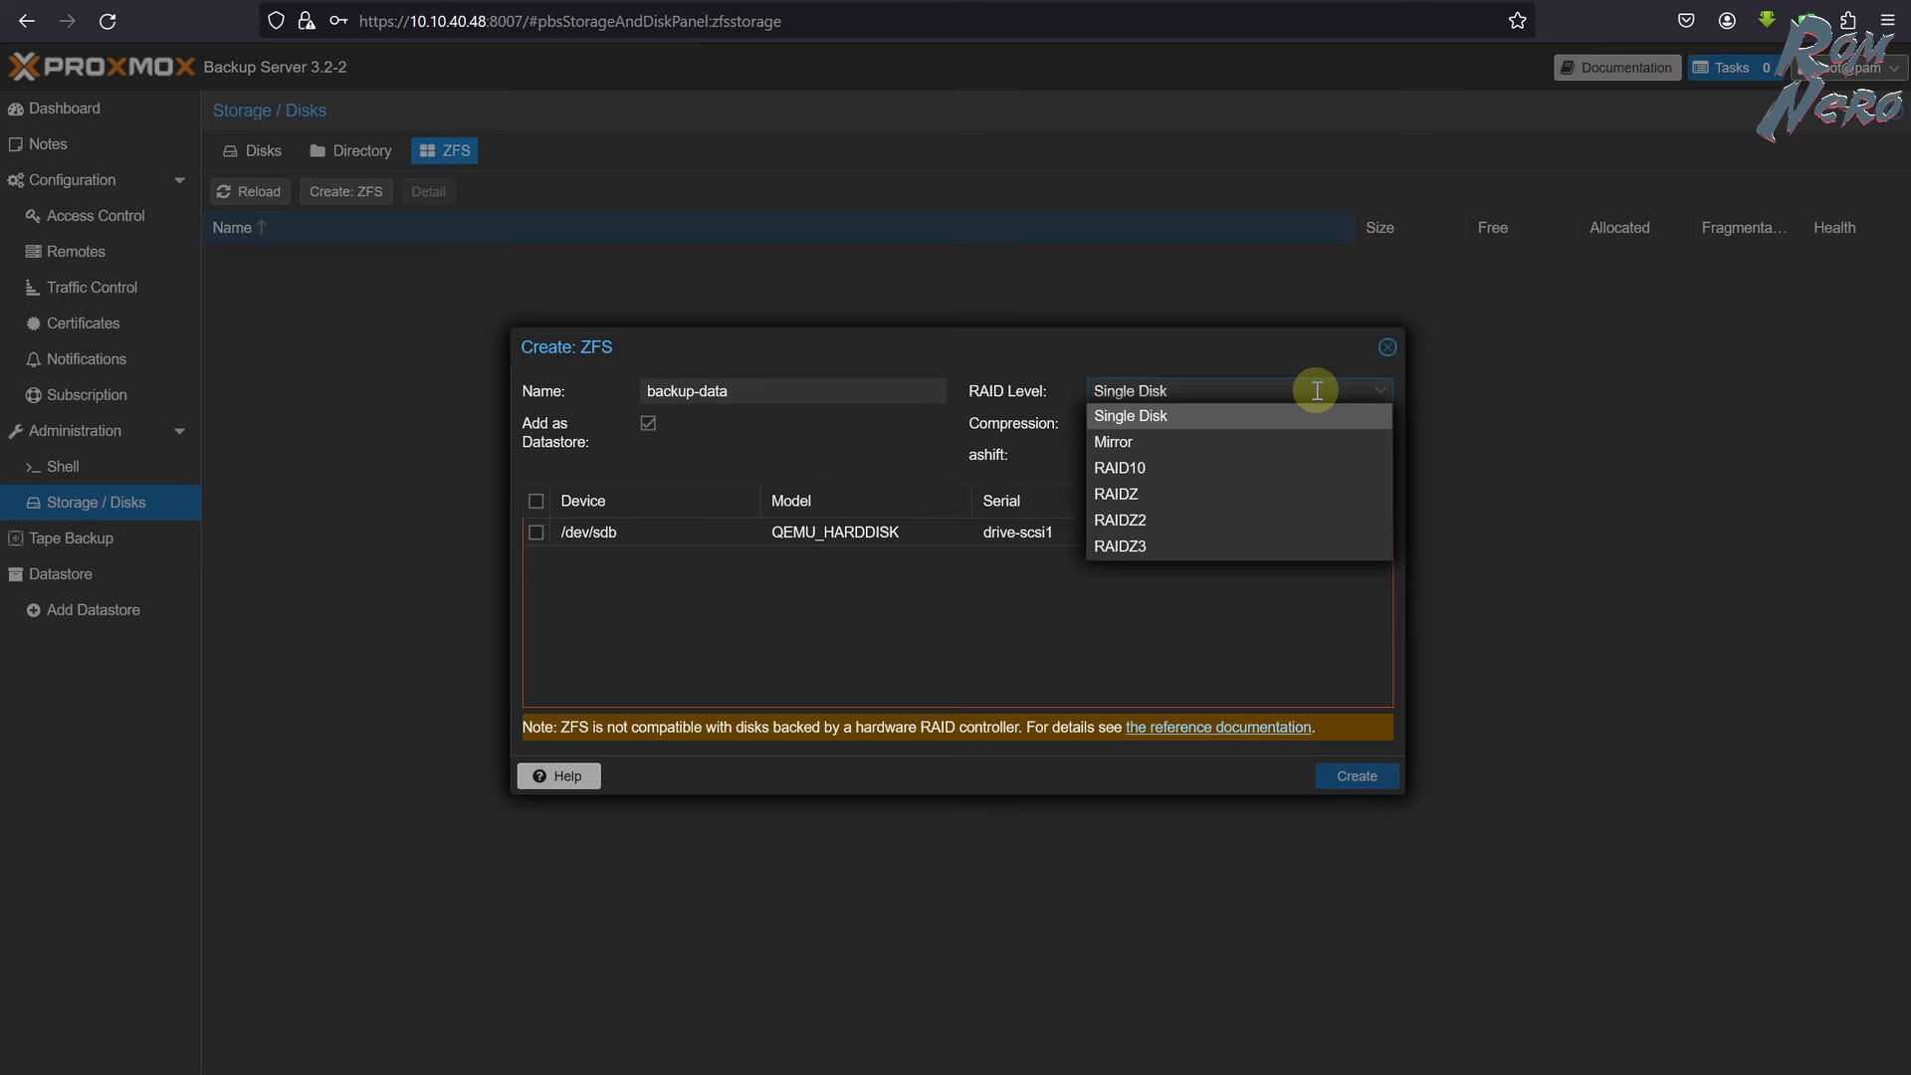
left_click(1324, 415)
left_click(1371, 425)
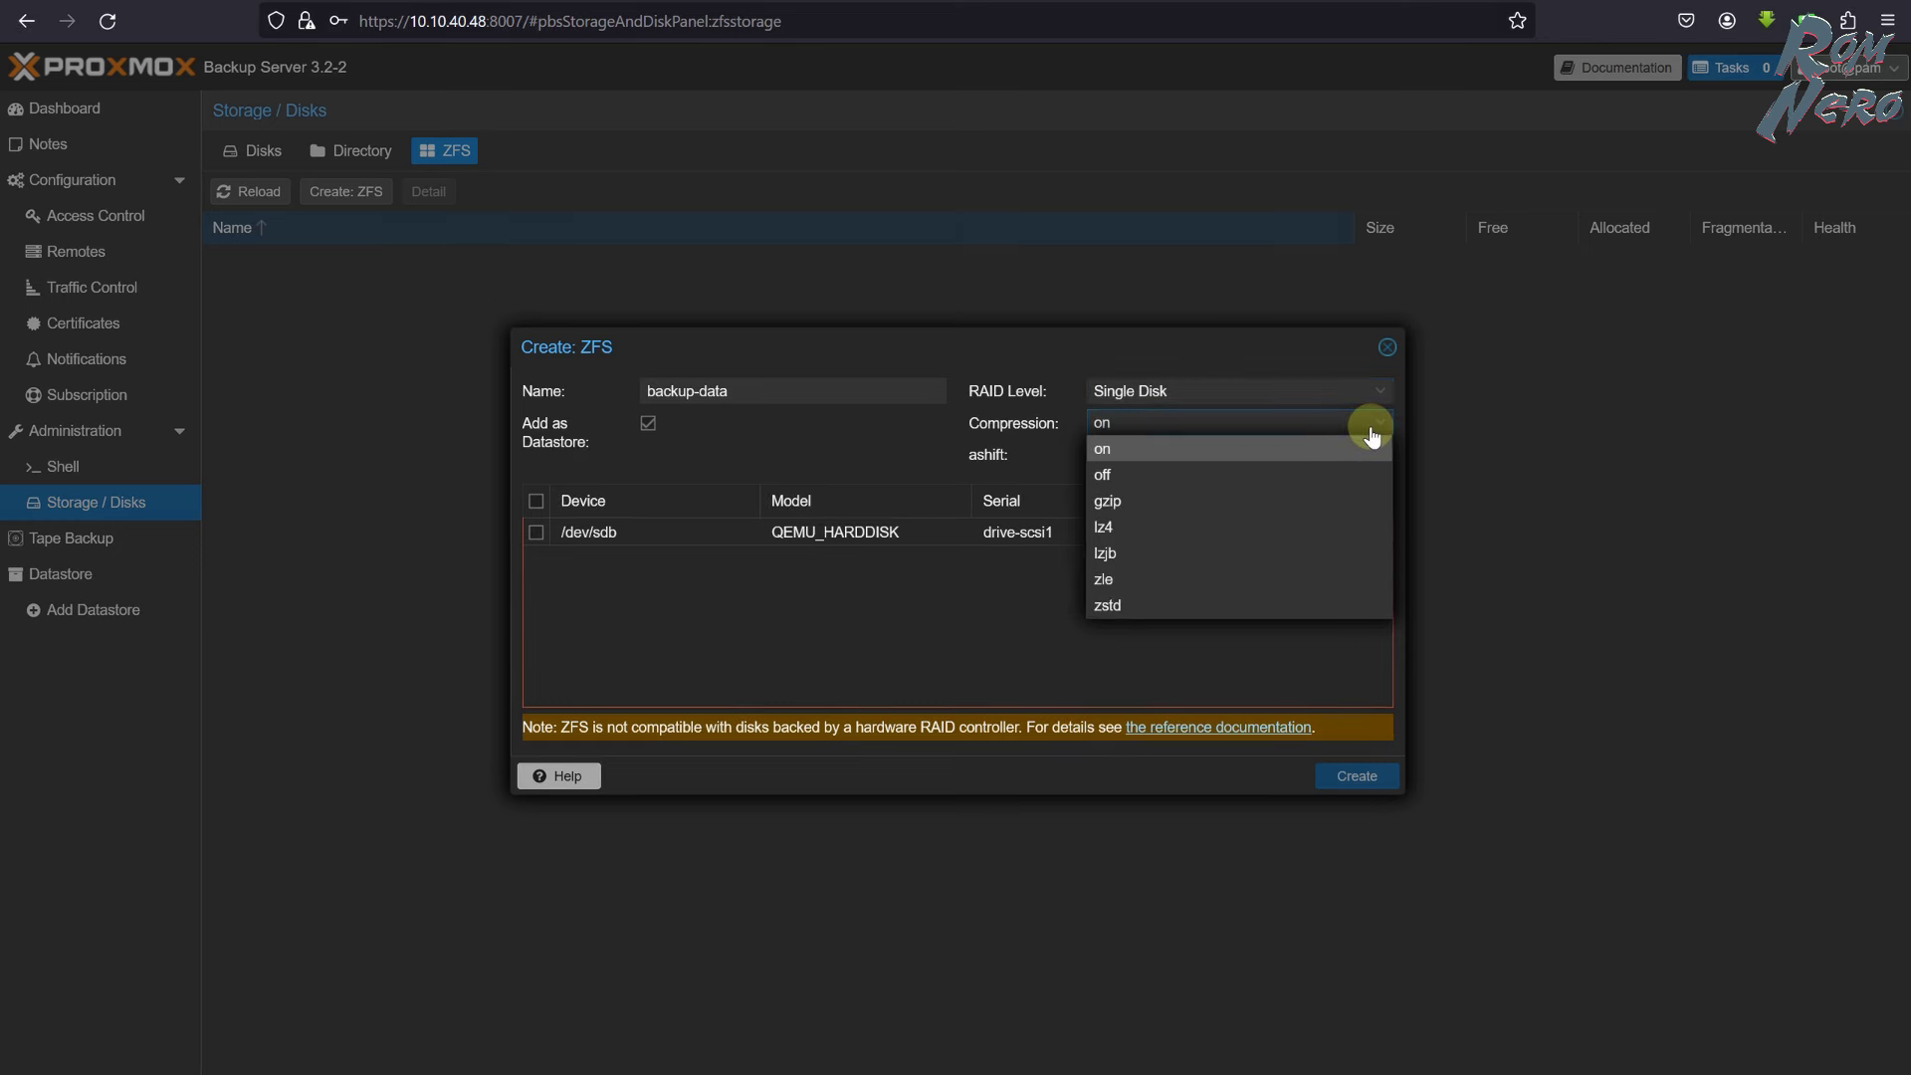
left_click(1177, 451)
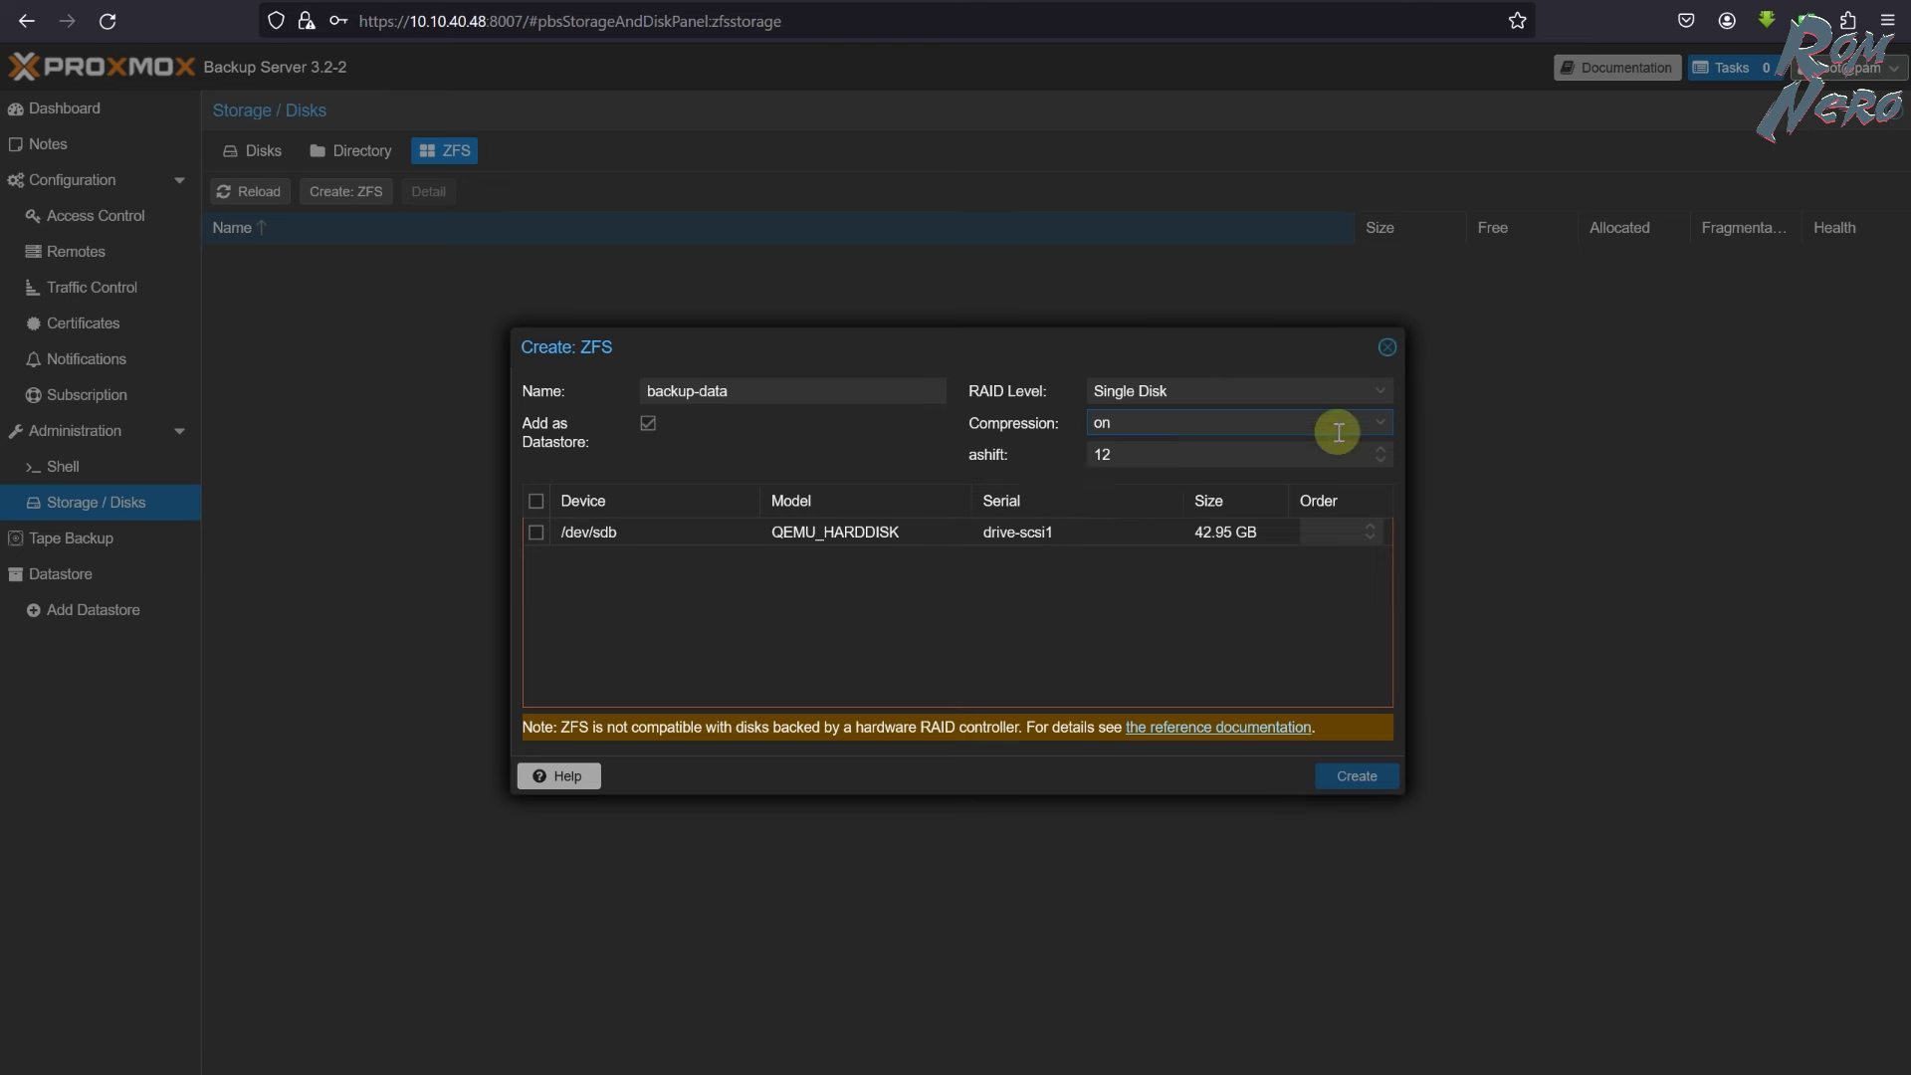
left_click(538, 534)
left_click(1343, 775)
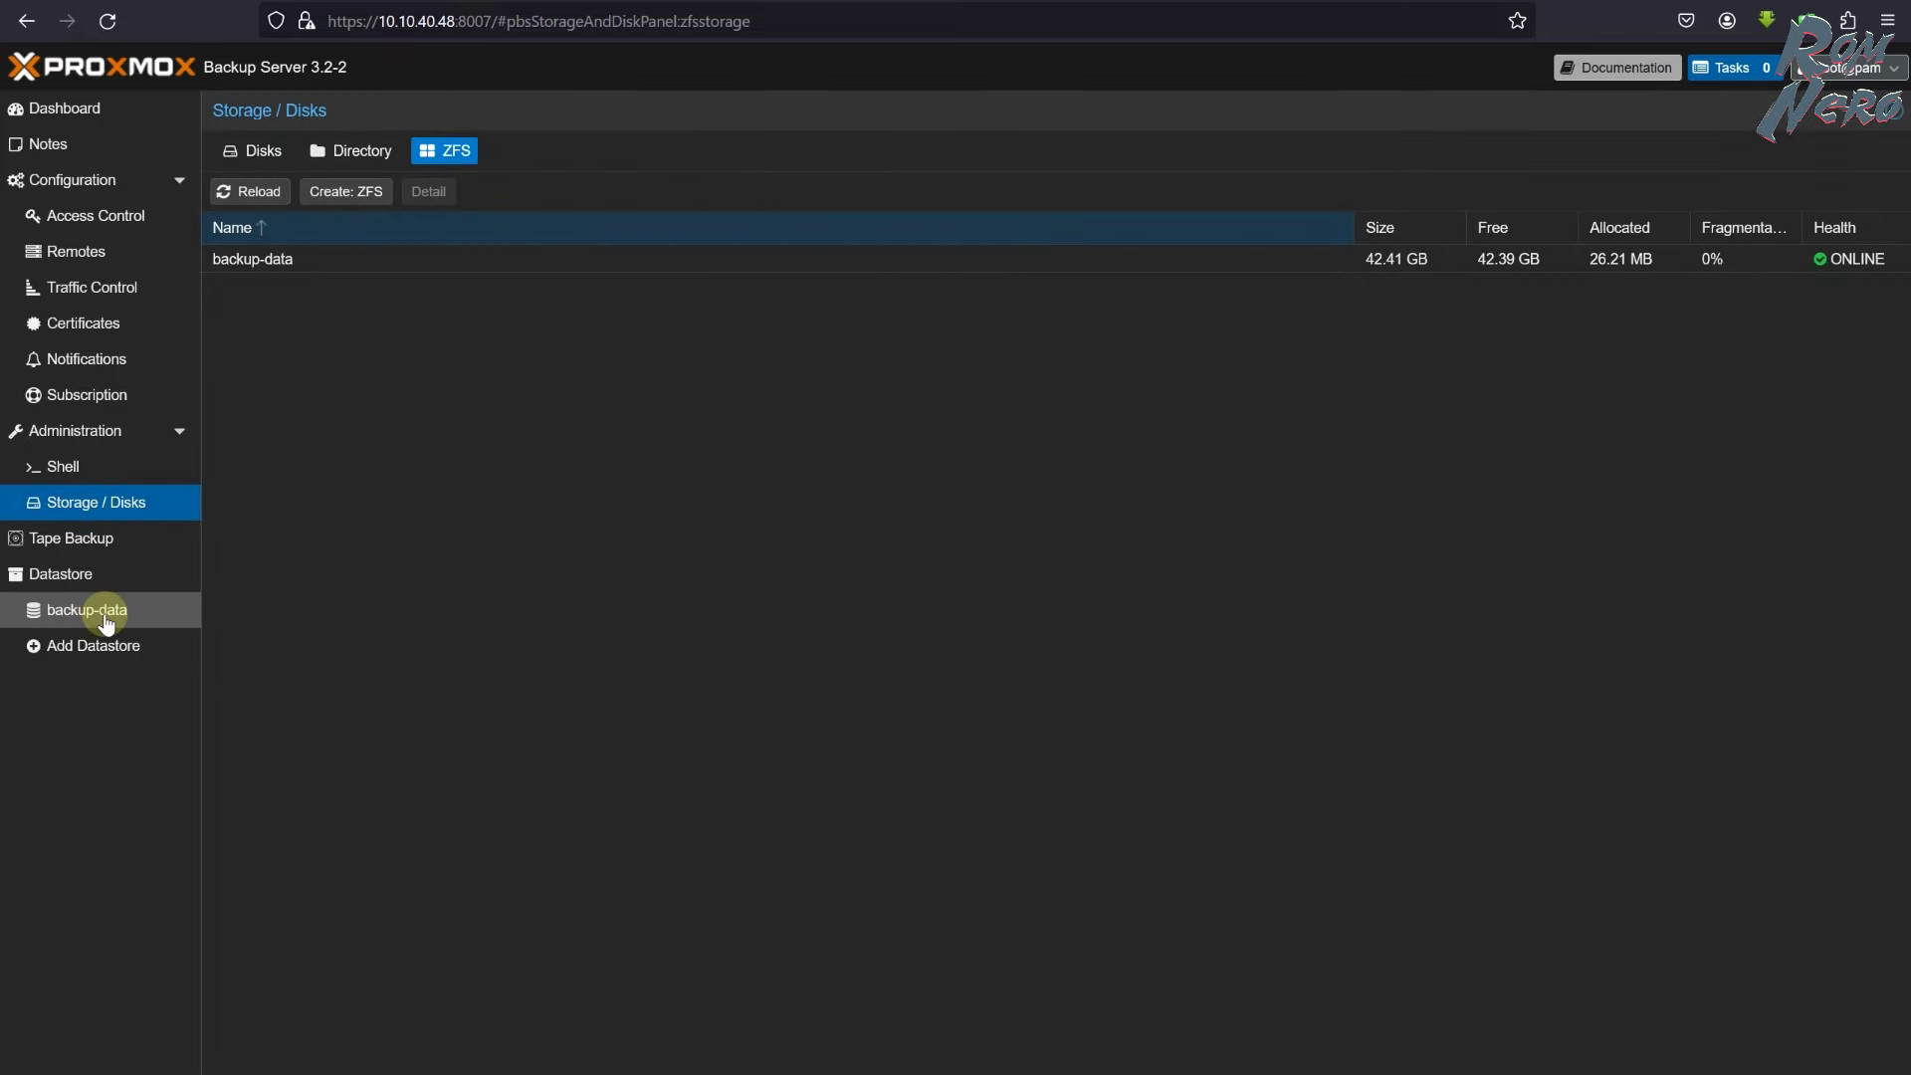
- Open the backup-data datastore summary and note 25.56 MB used of 41.10 GB
left_click(128, 544)
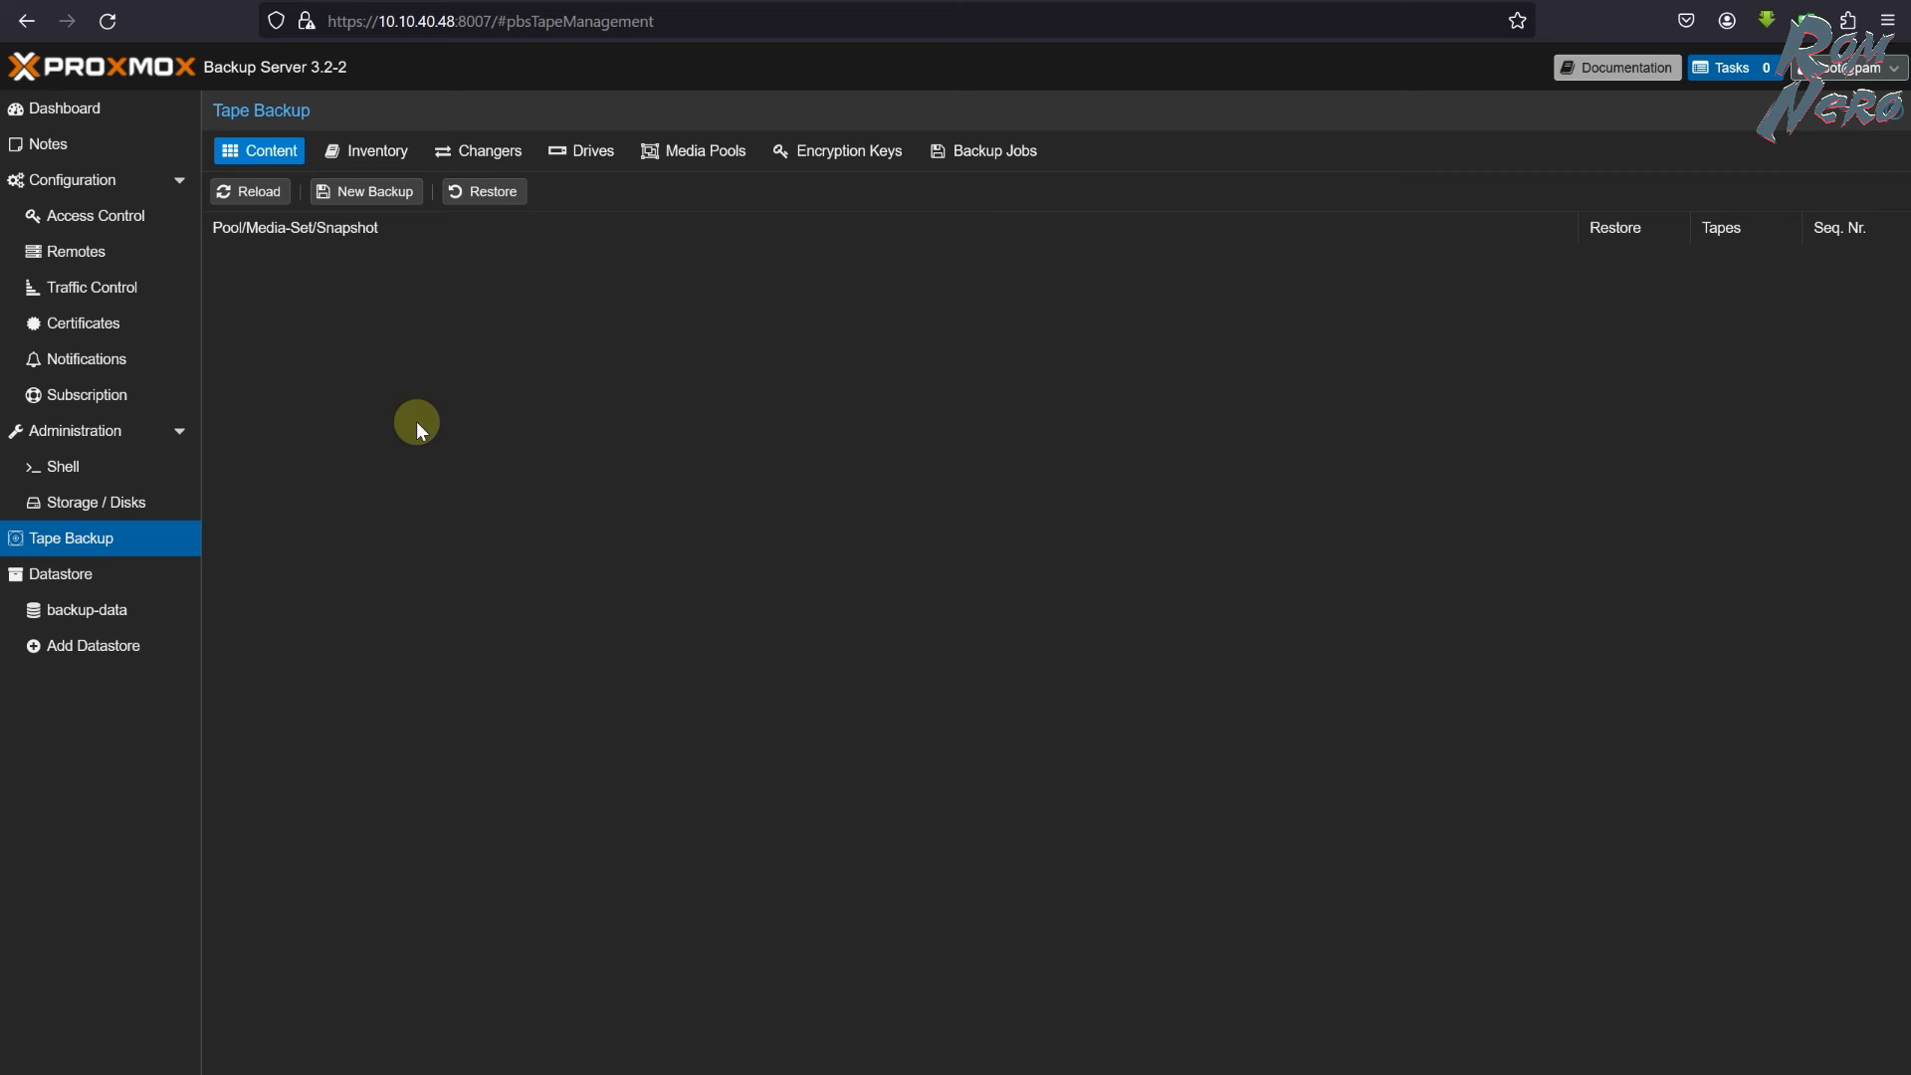
left_click(106, 571)
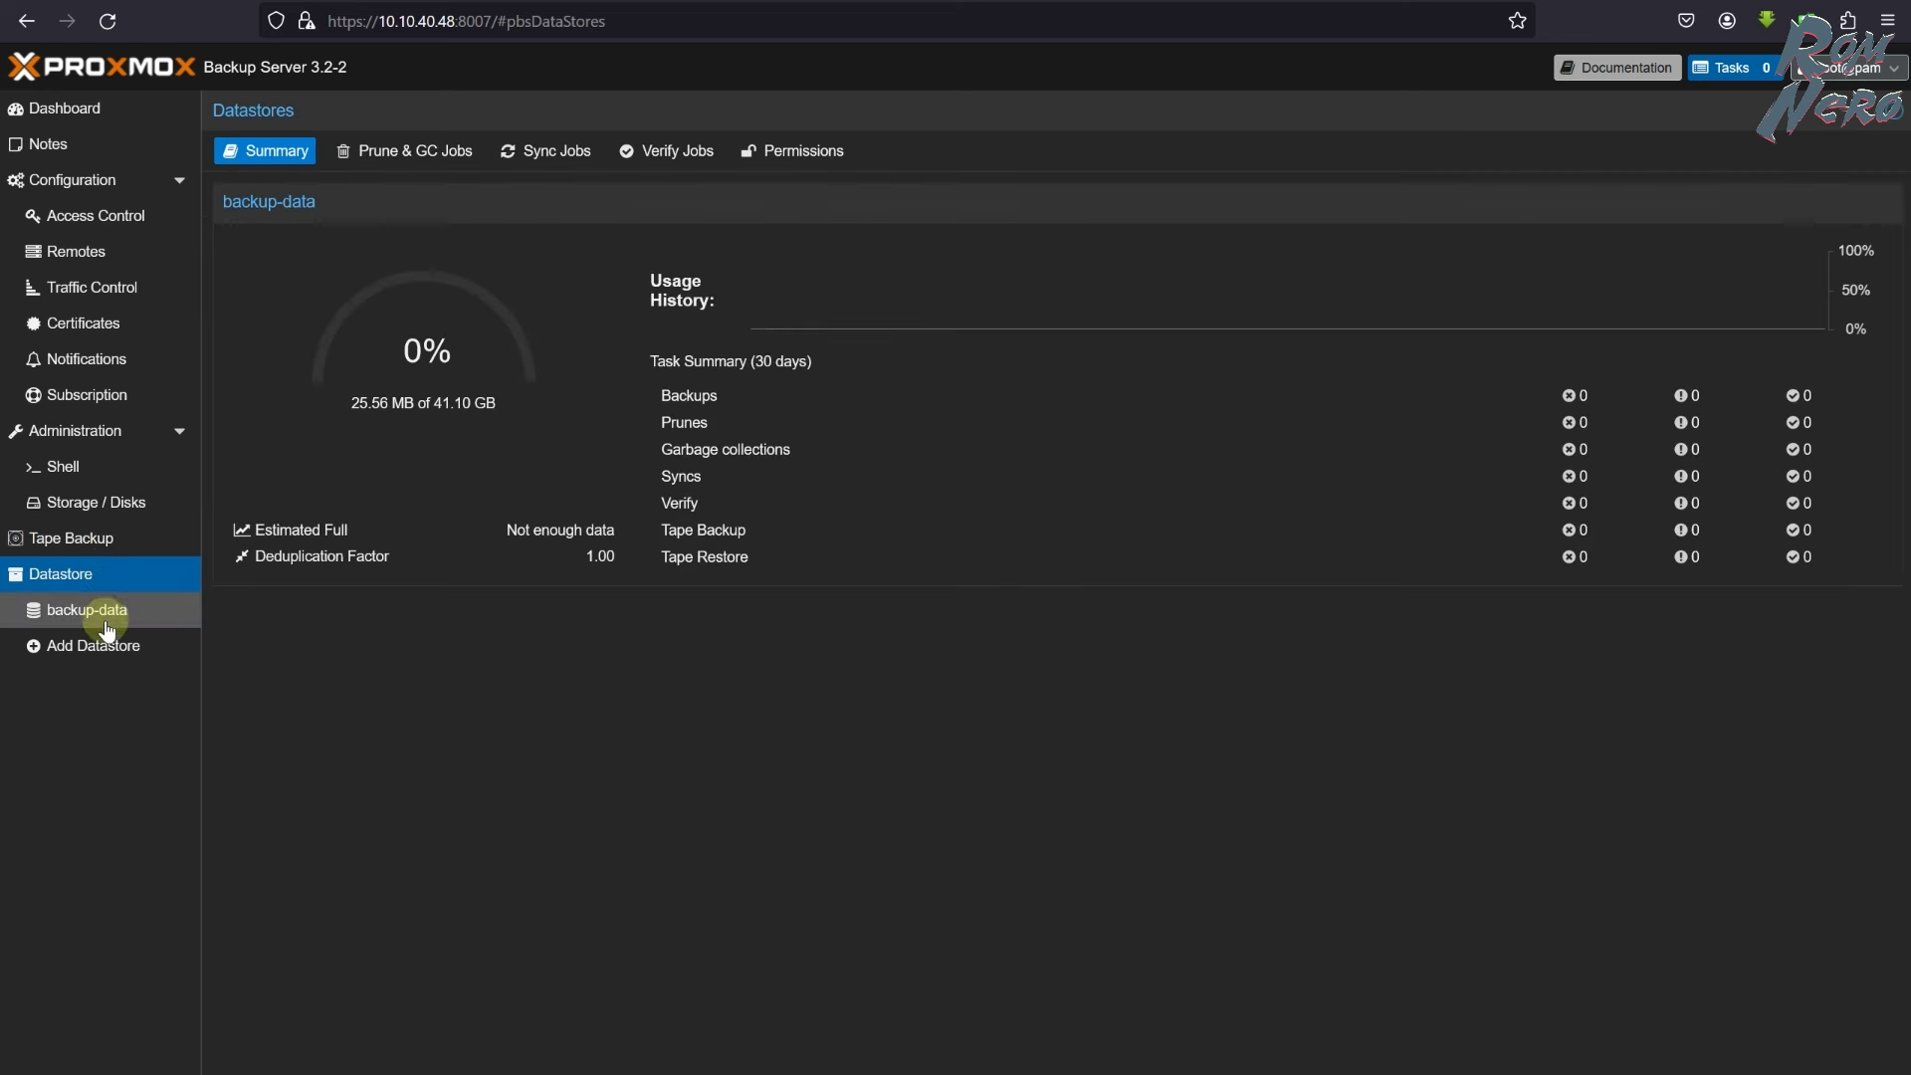
left_click(112, 615)
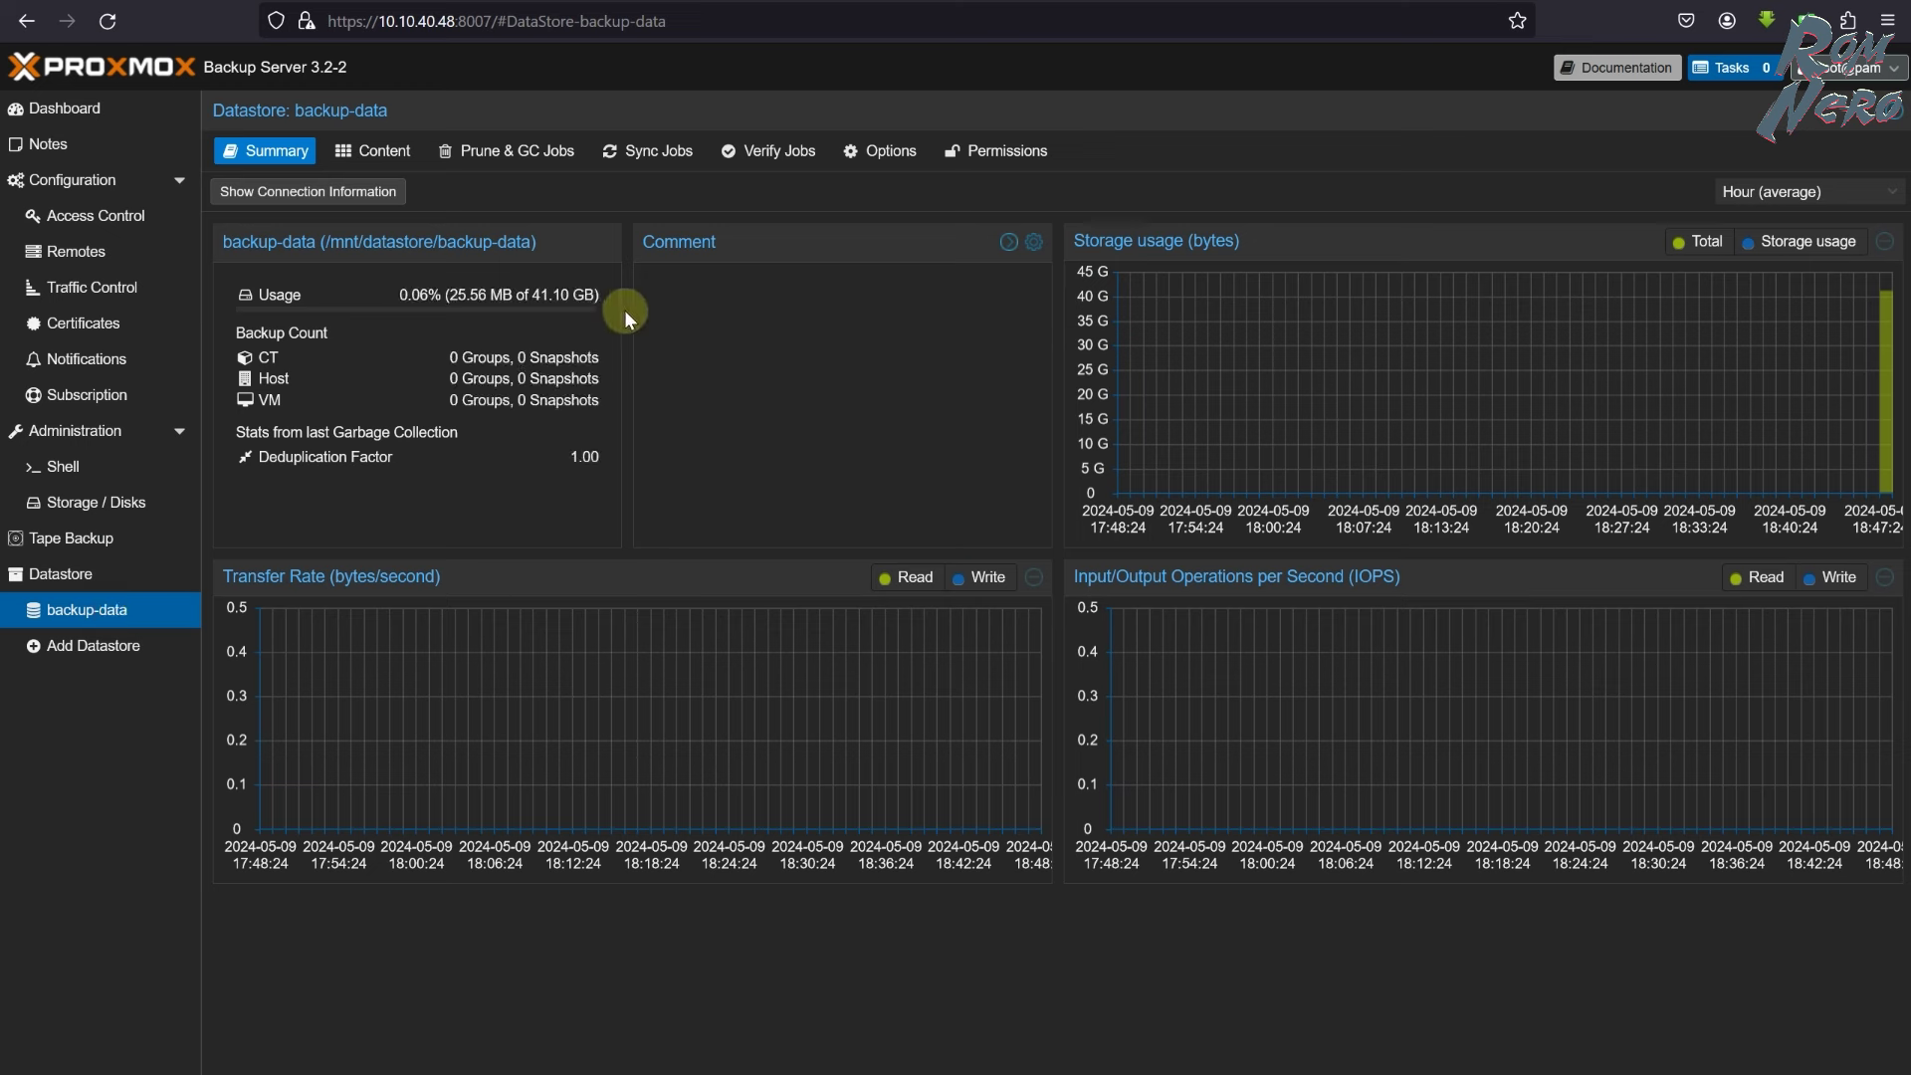
left_click_drag(531, 295, 594, 294)
left_click(450, 295)
left_click_drag(476, 294, 478, 295)
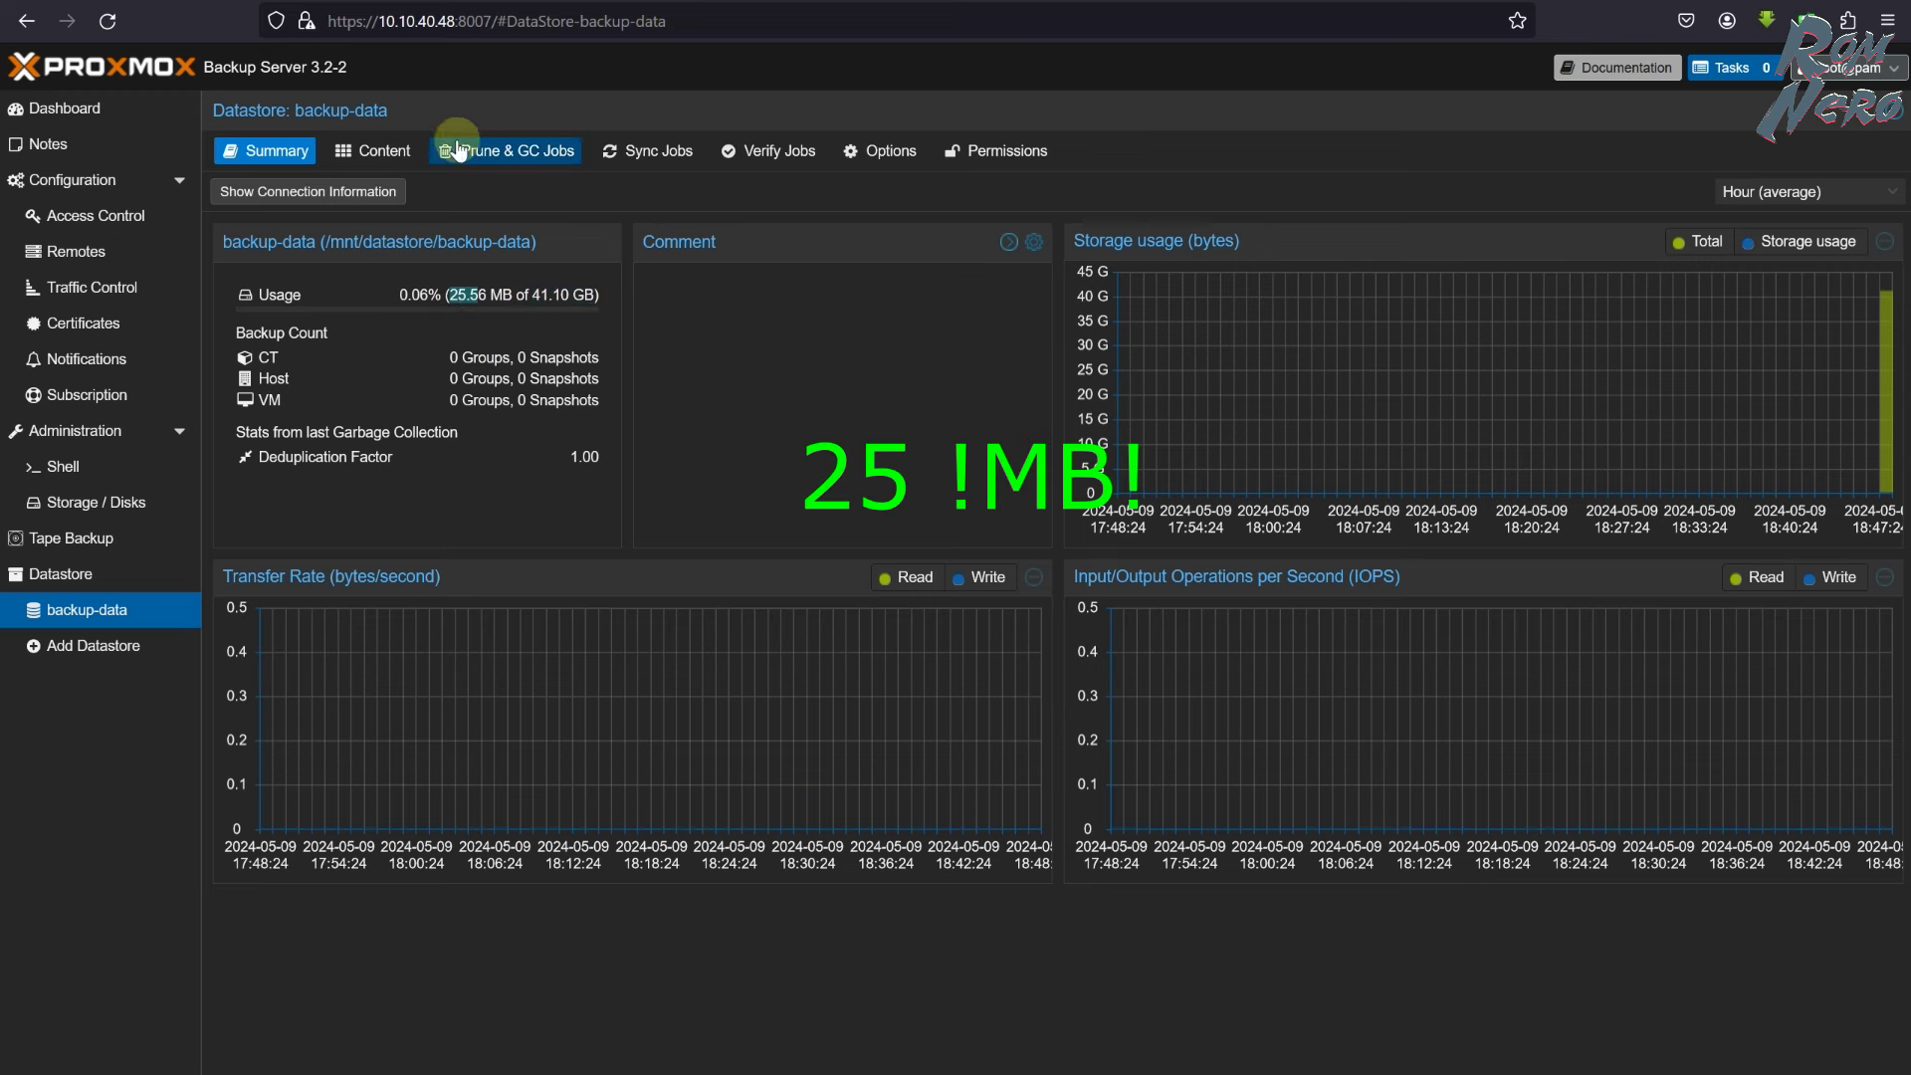
- Check backup-data's empty contents, then go to the Proxmox VE datacenter backup jobs
left_click(389, 152)
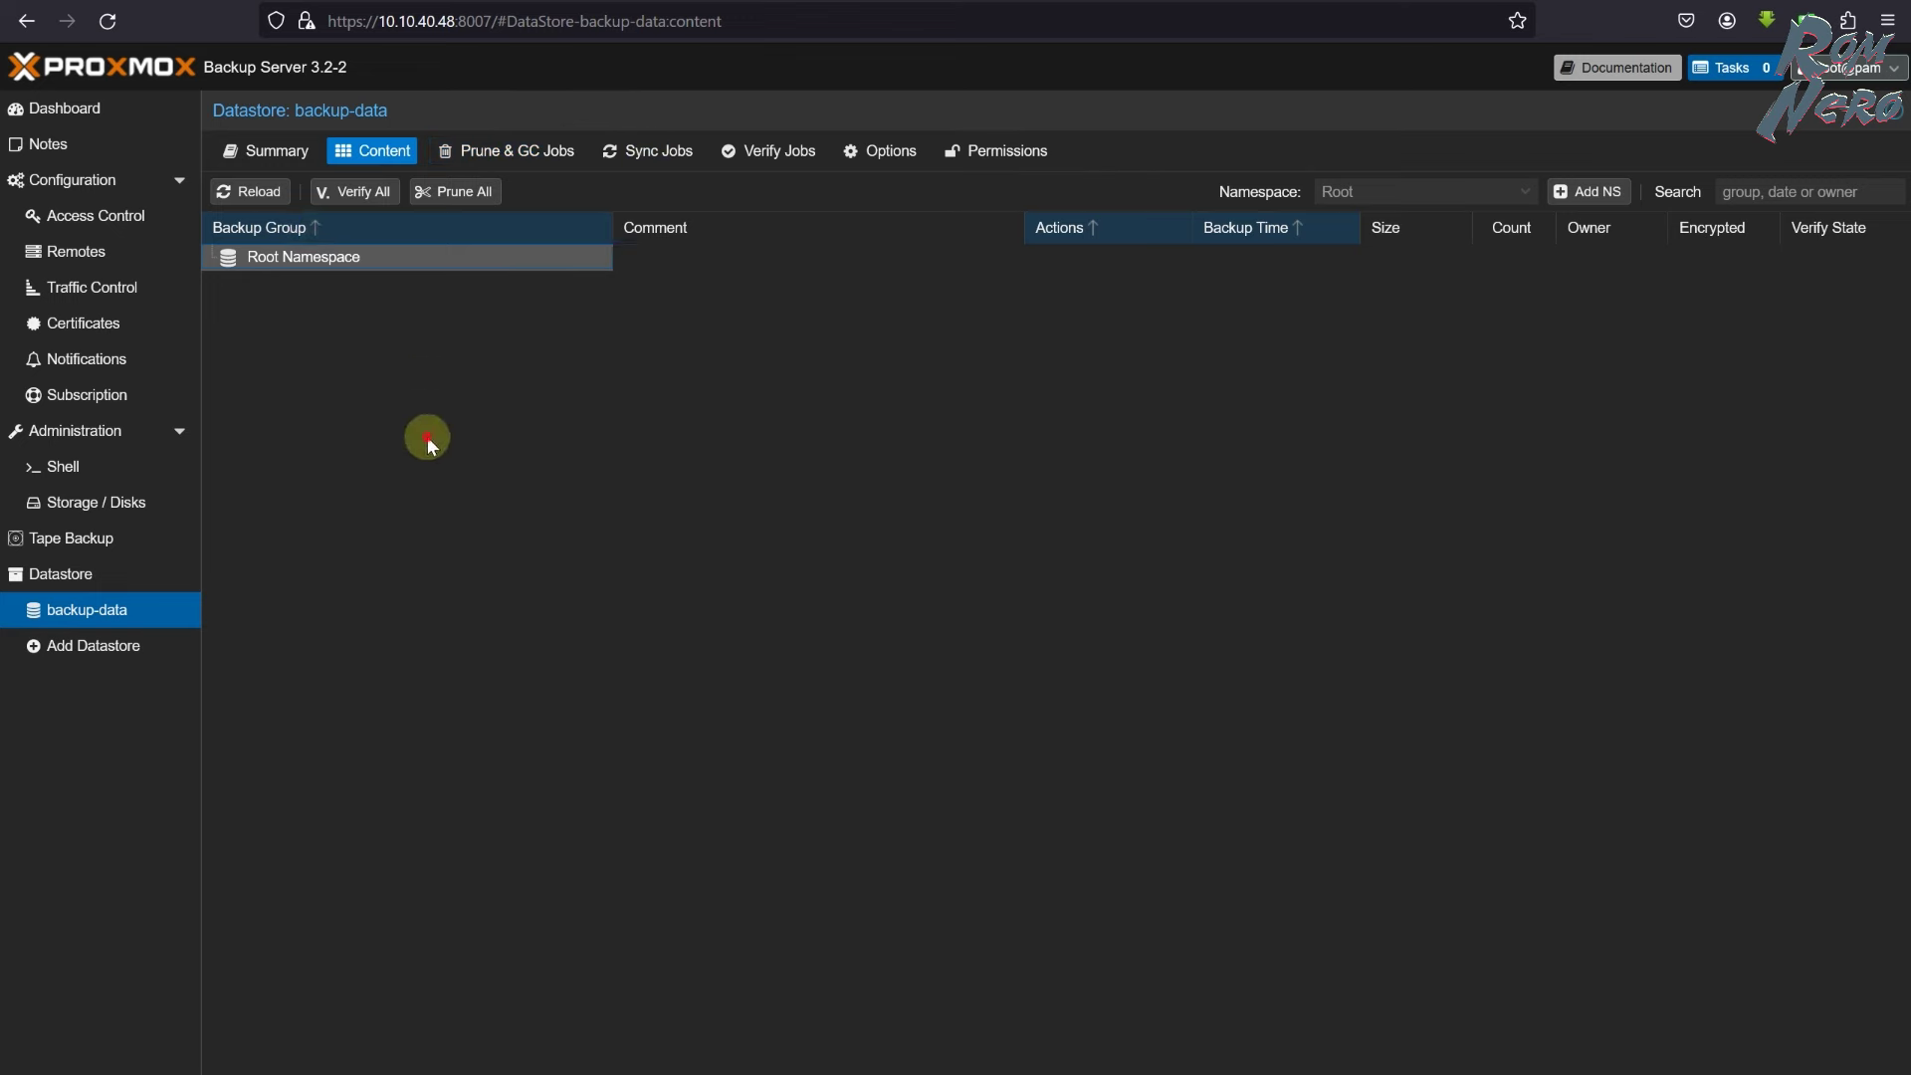
left_click(277, 152)
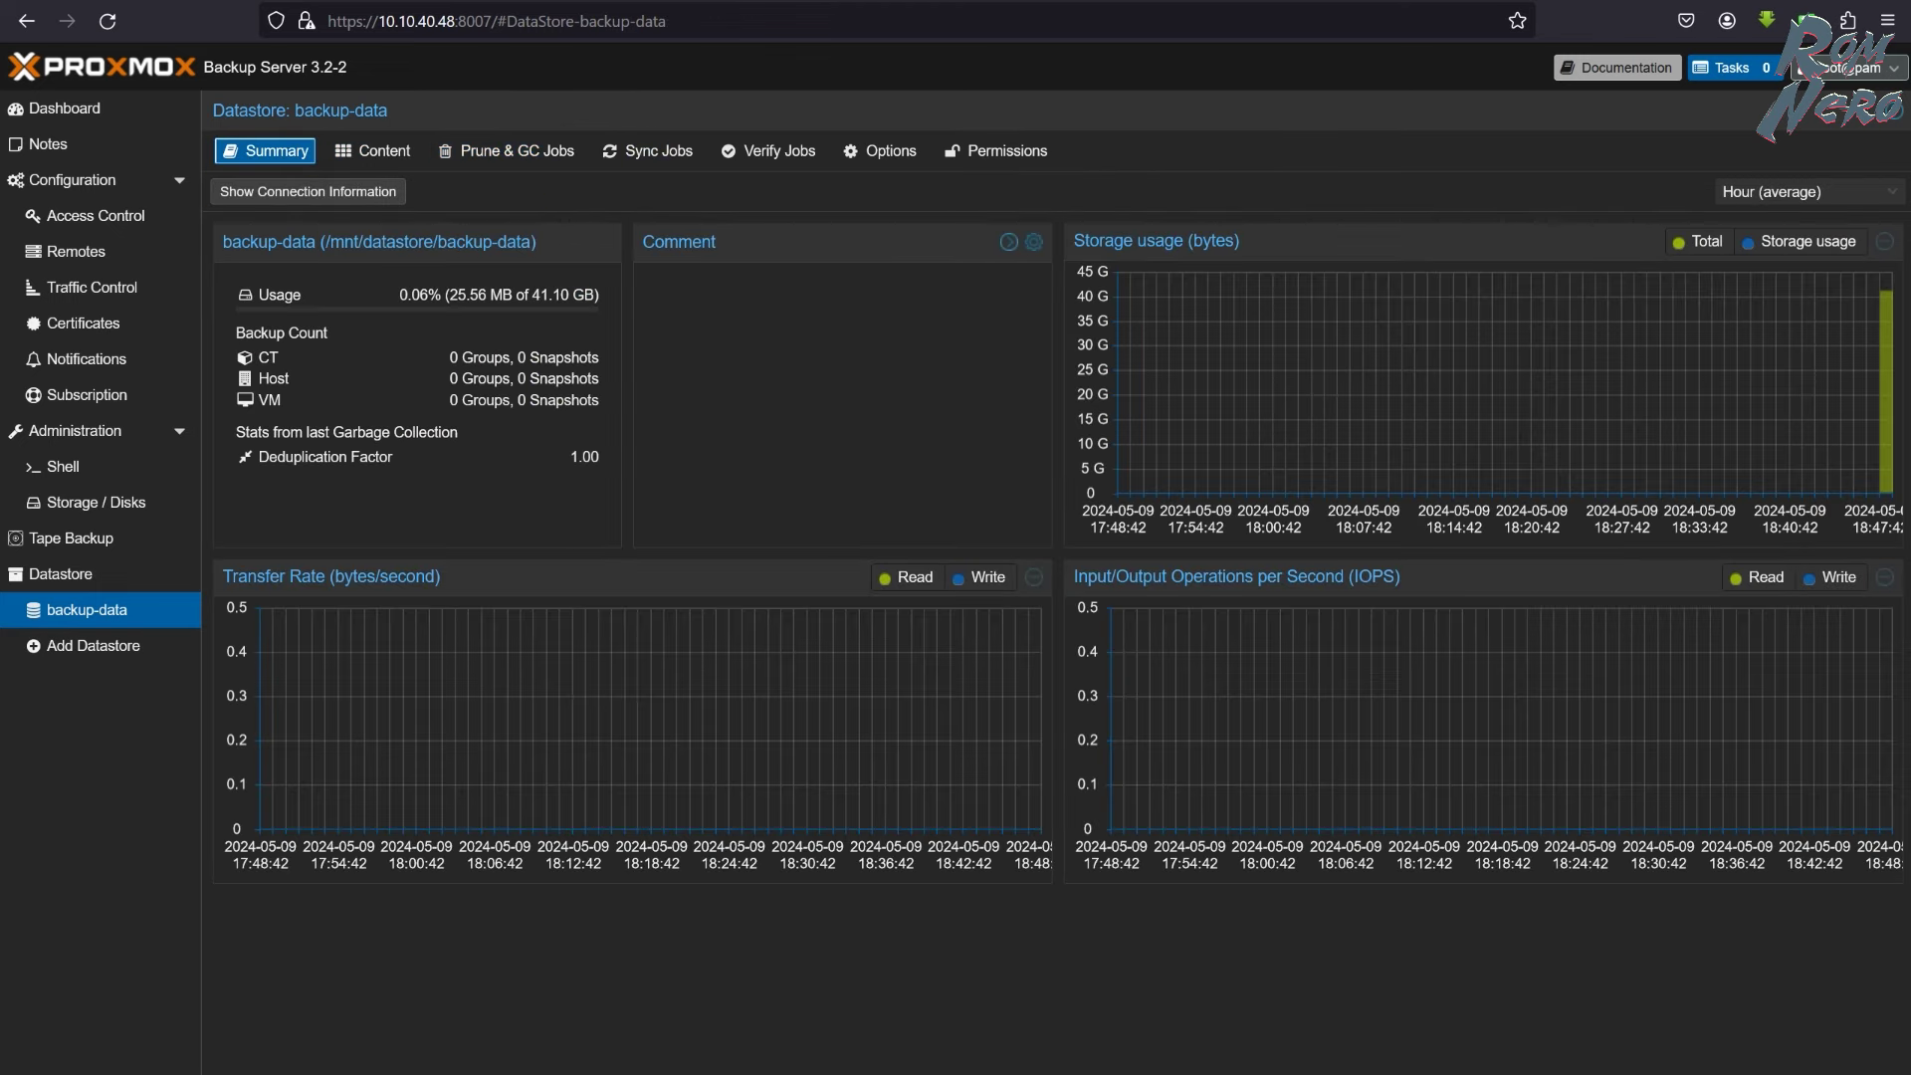
left_click(575, 5)
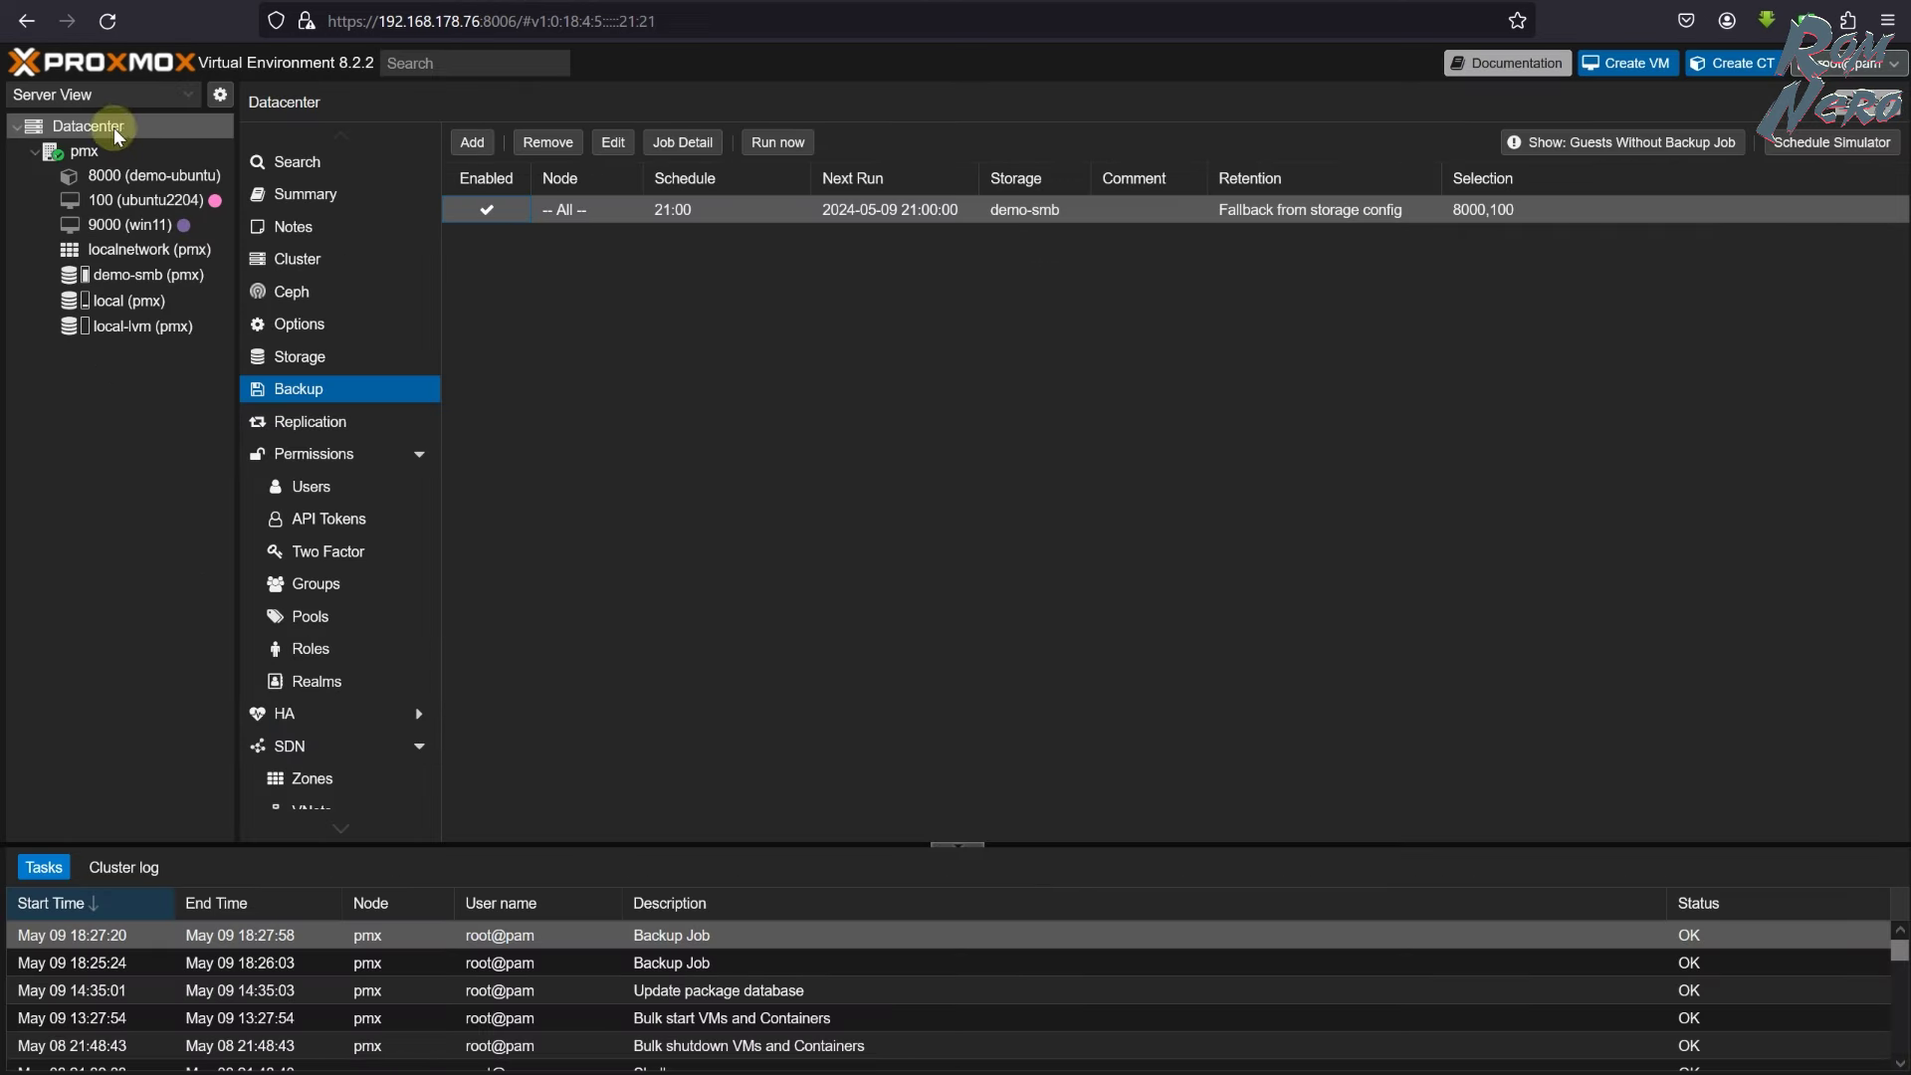
- Start a new Proxmox Backup Server storage under Datacenter > Storage with ID demo-pbs
left_click(319, 356)
left_click(474, 142)
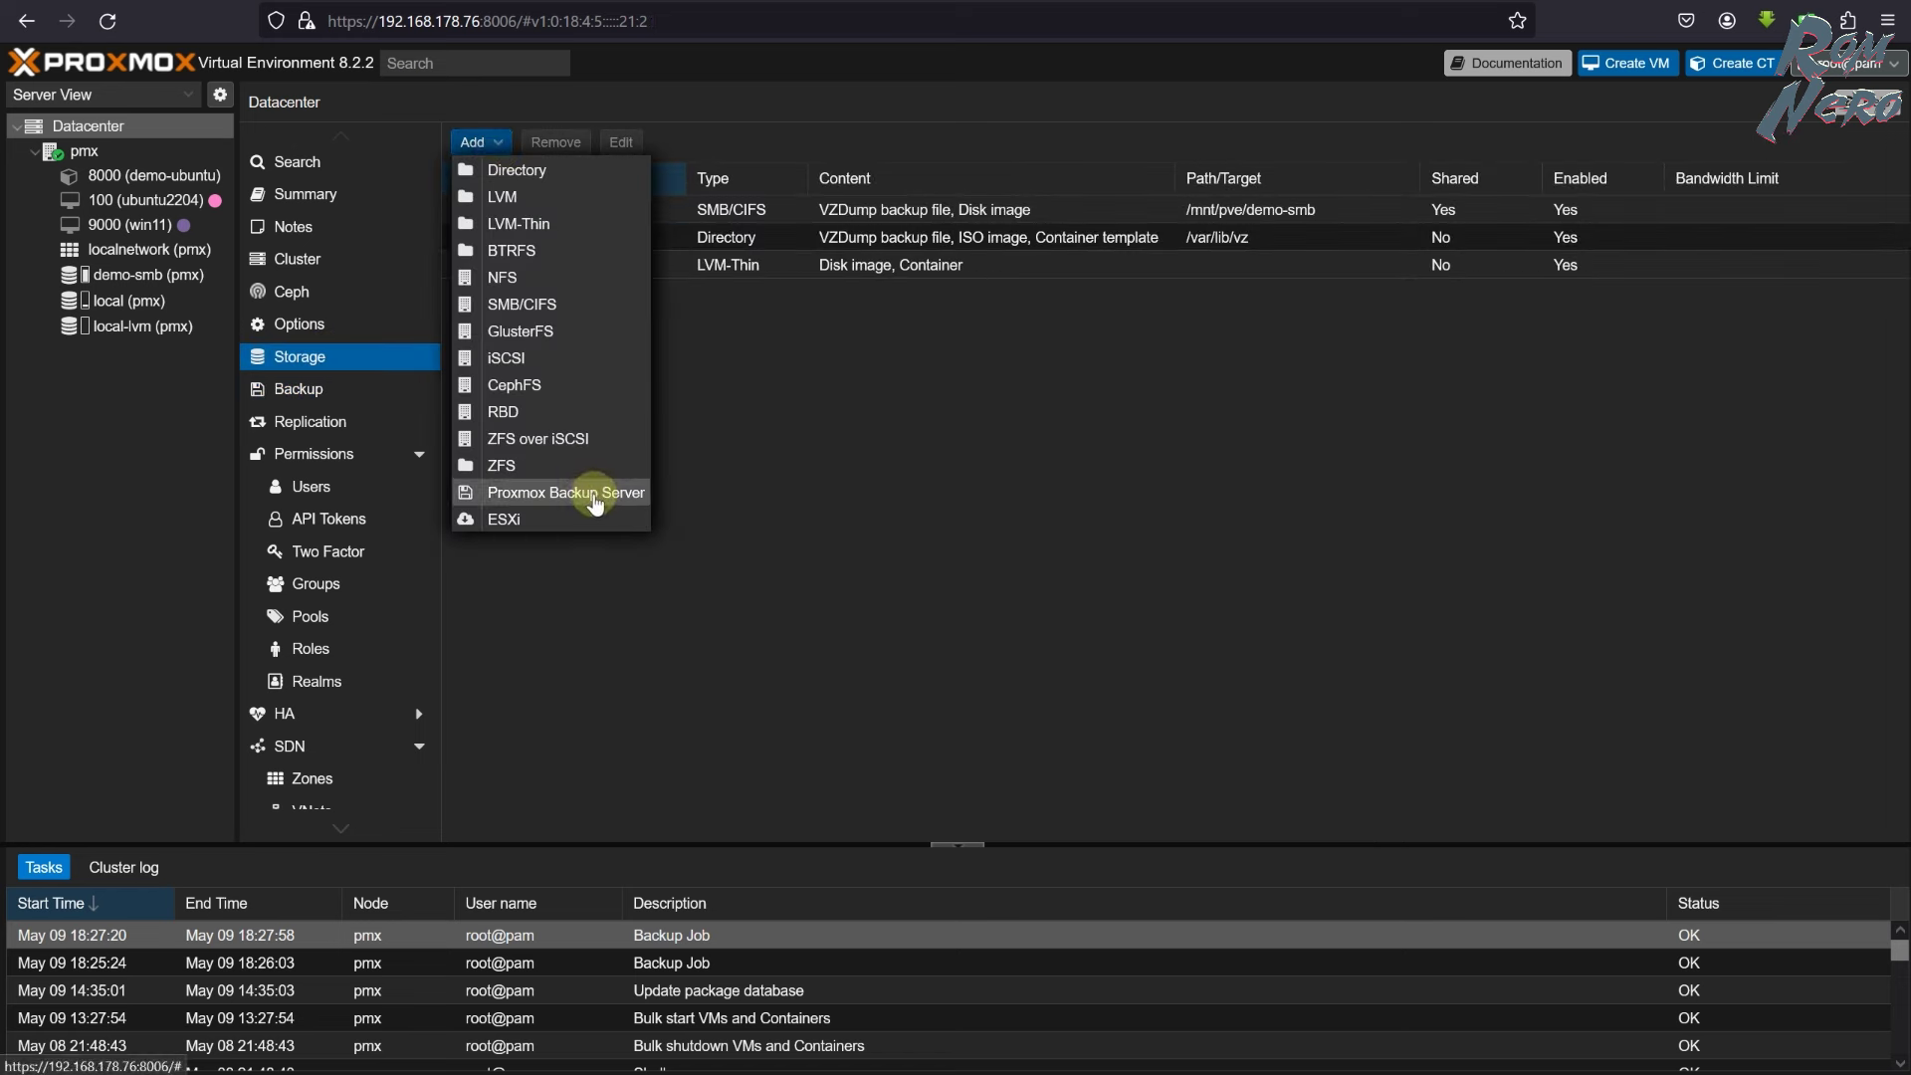
left_click(566, 493)
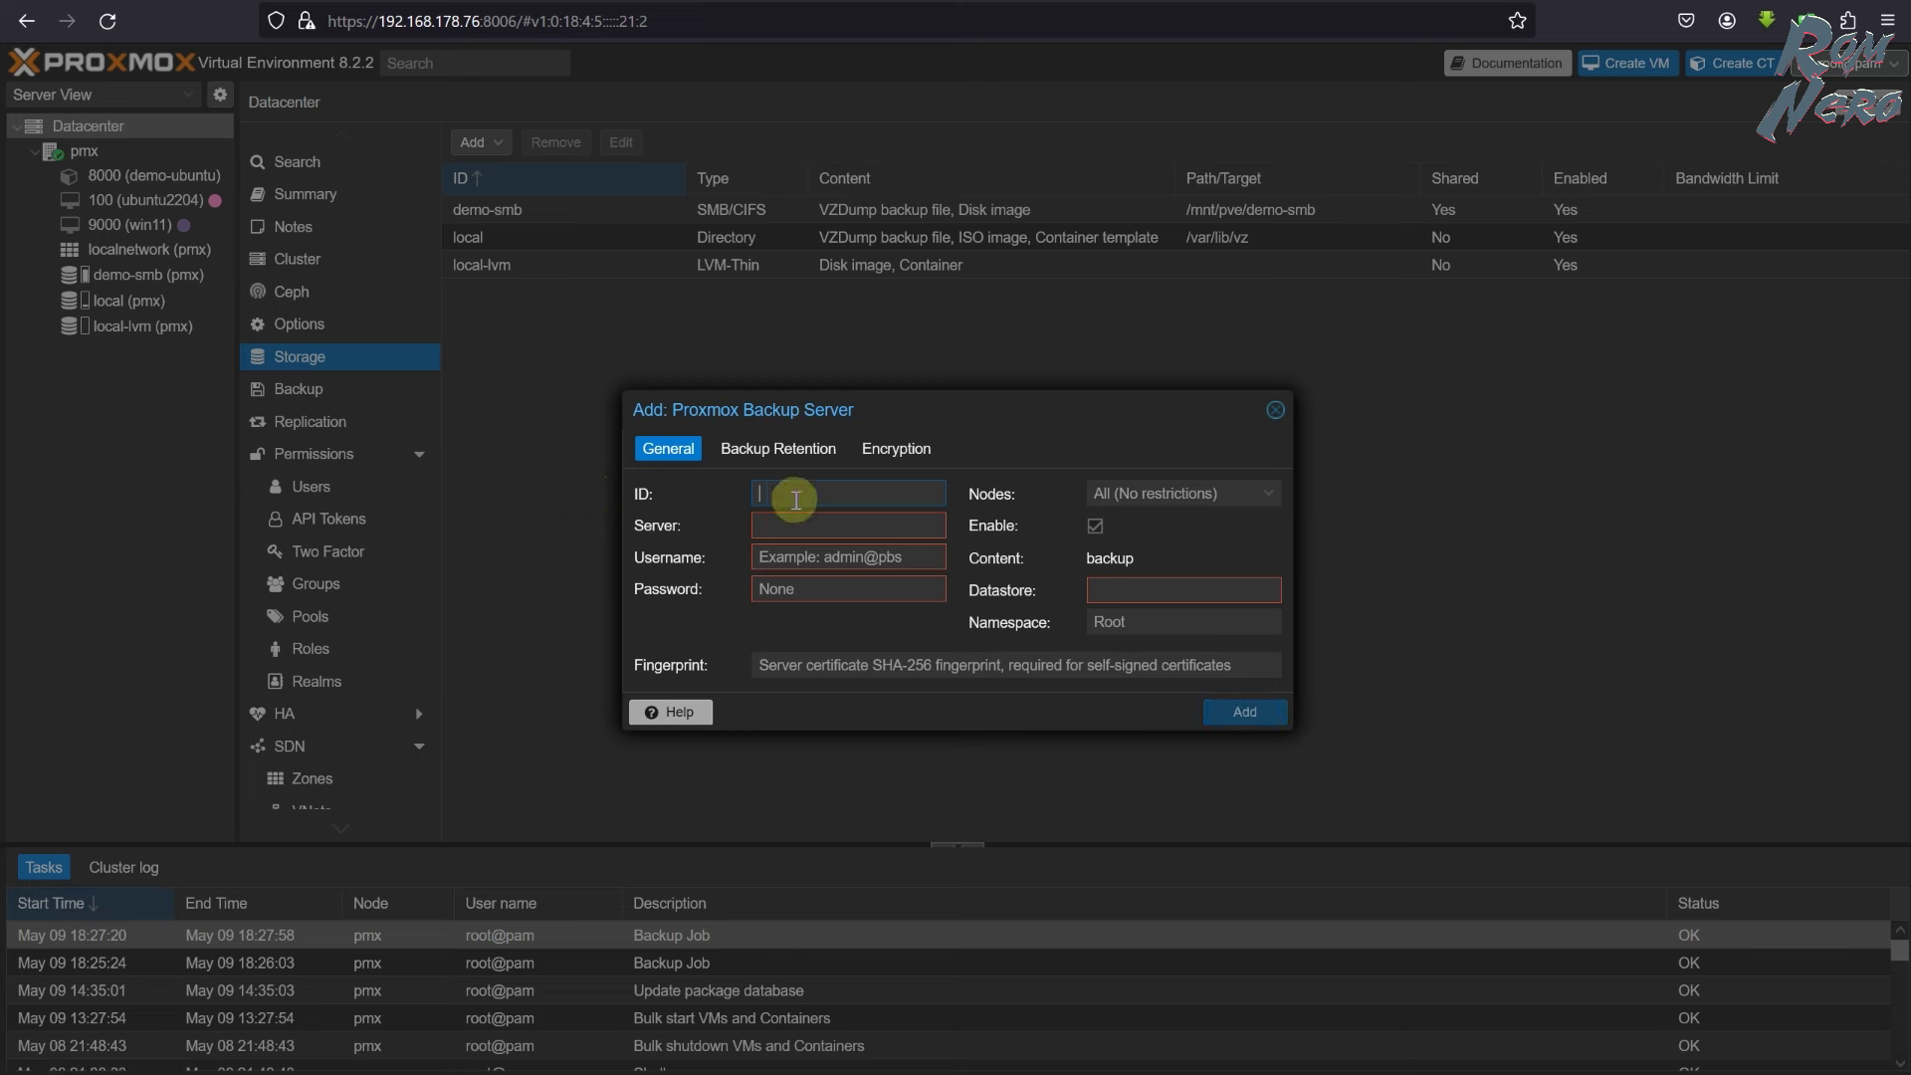
mouse_move(796, 500)
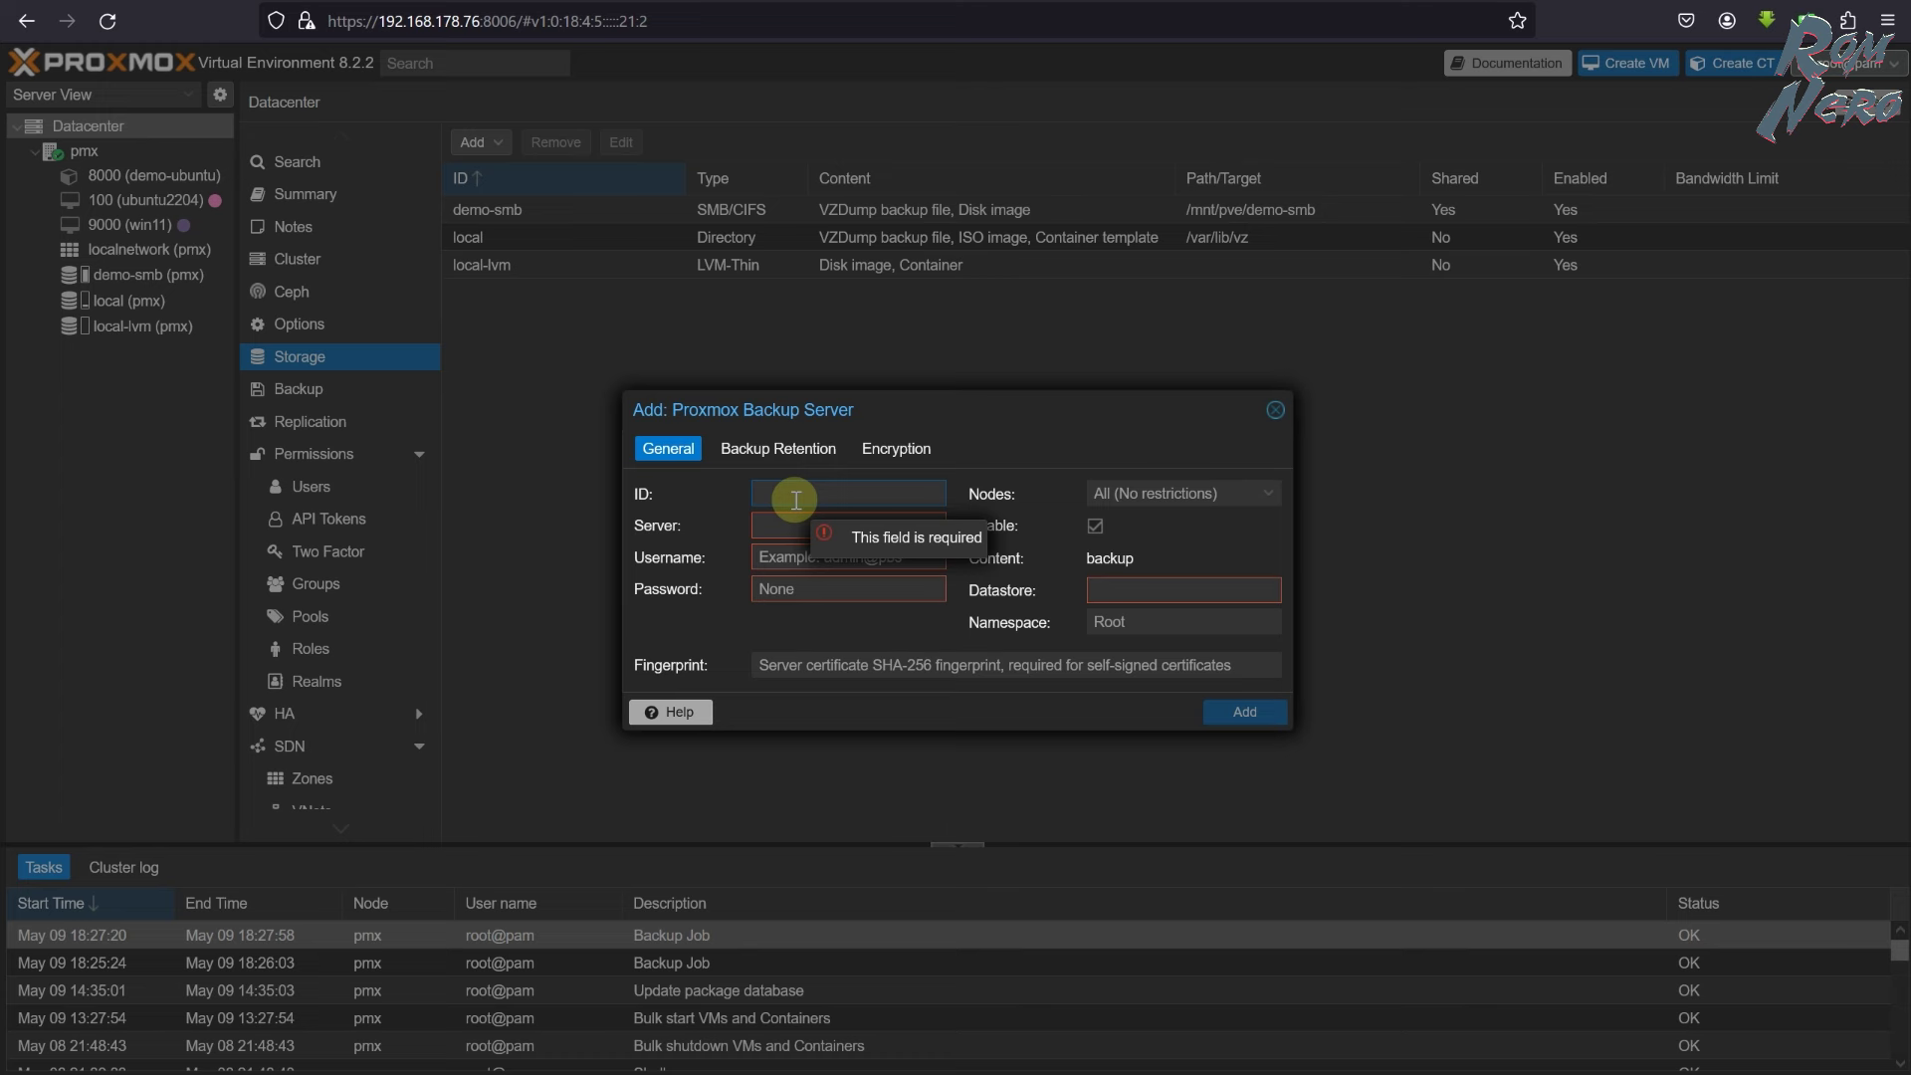
type("demo-pbs")
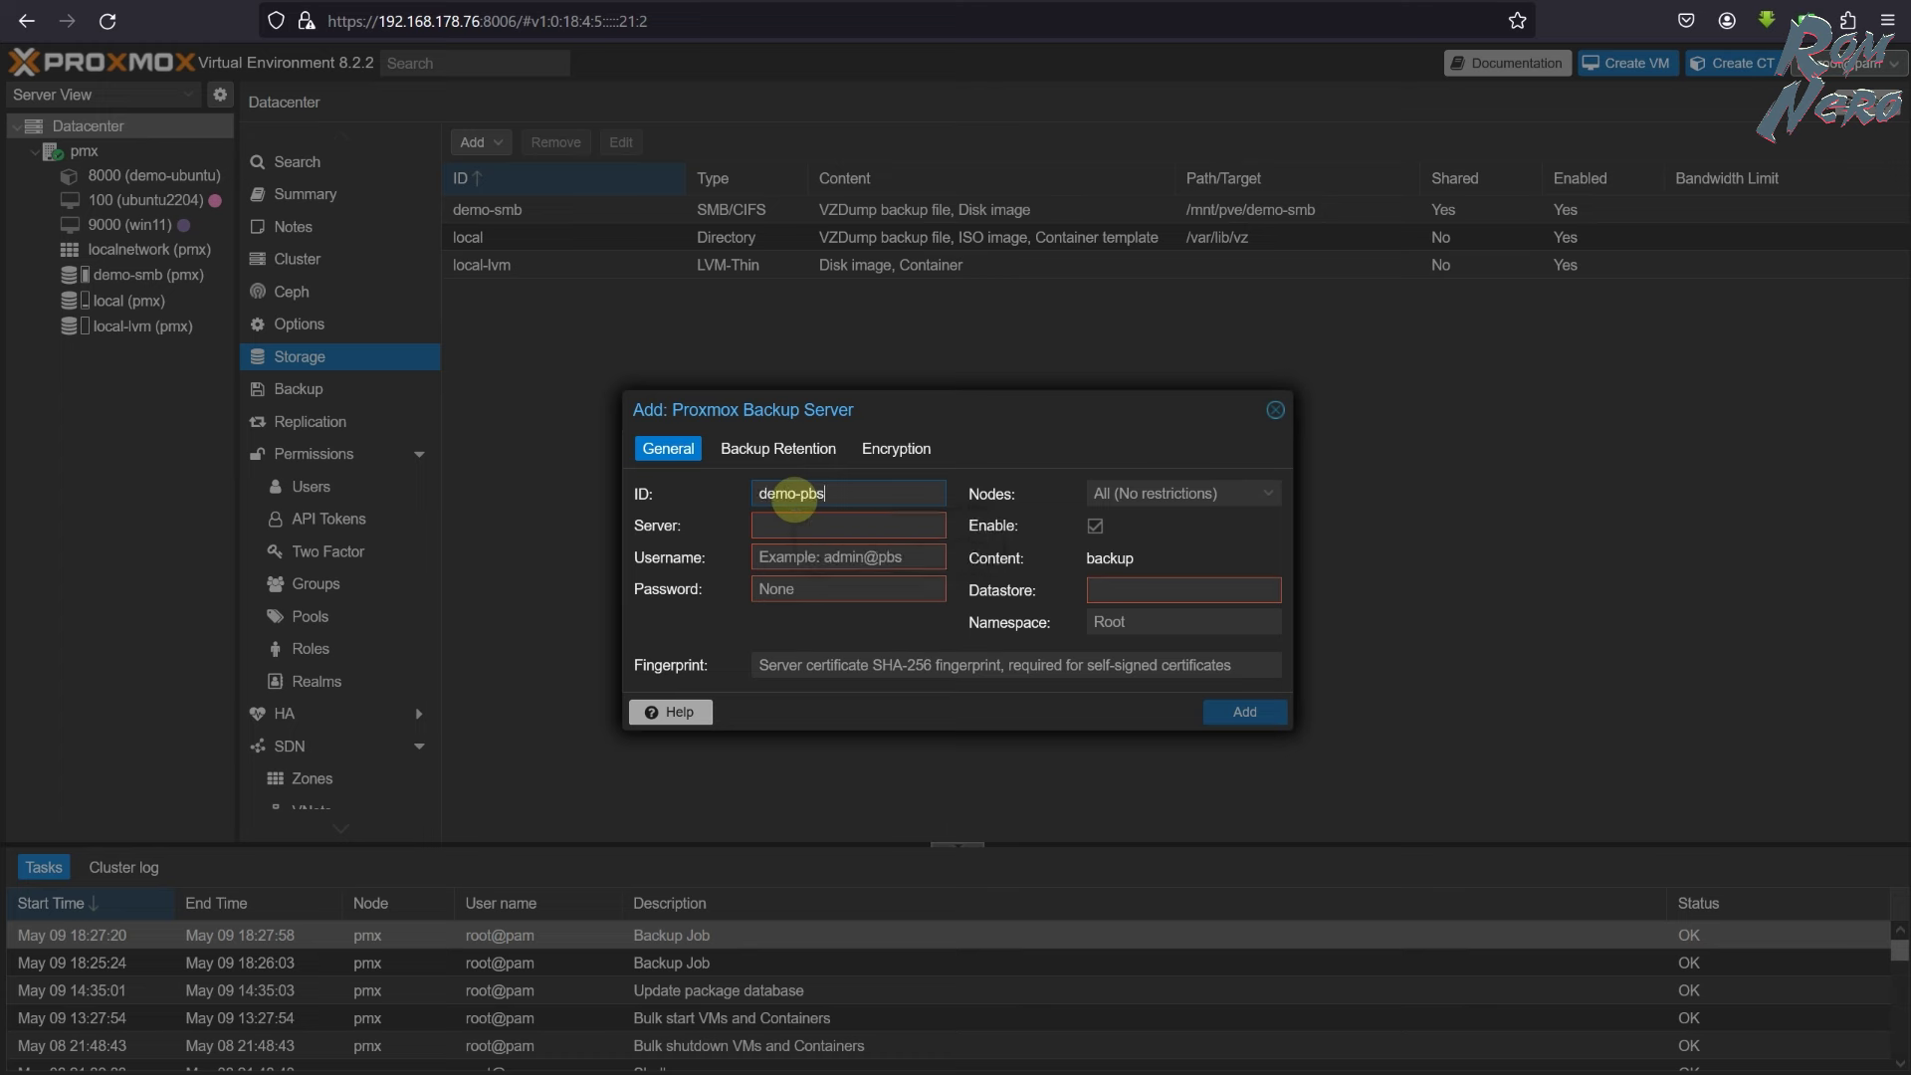
left_click(774, 526)
key("ctrl+Tab")
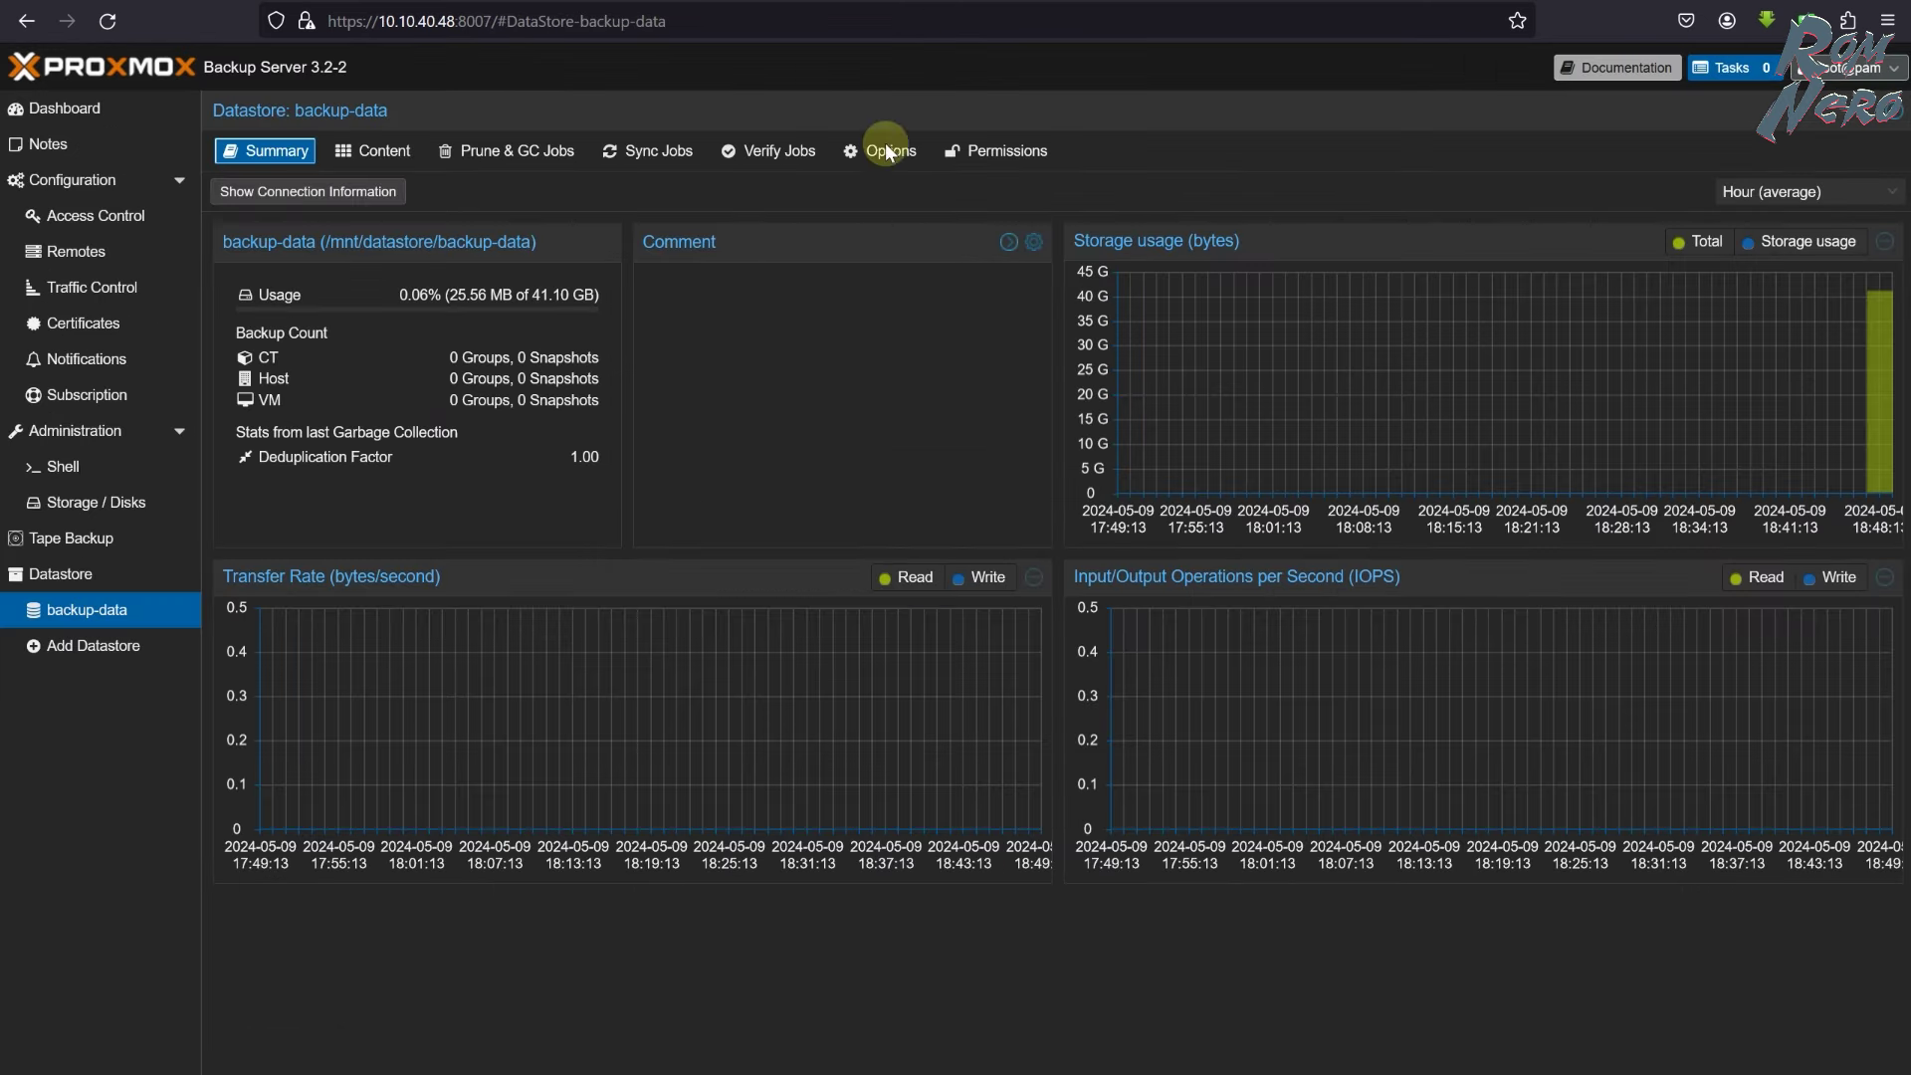
- Fill the server field with 10.10.40.48 from the connection information, plus the username and password
left_click(331, 199)
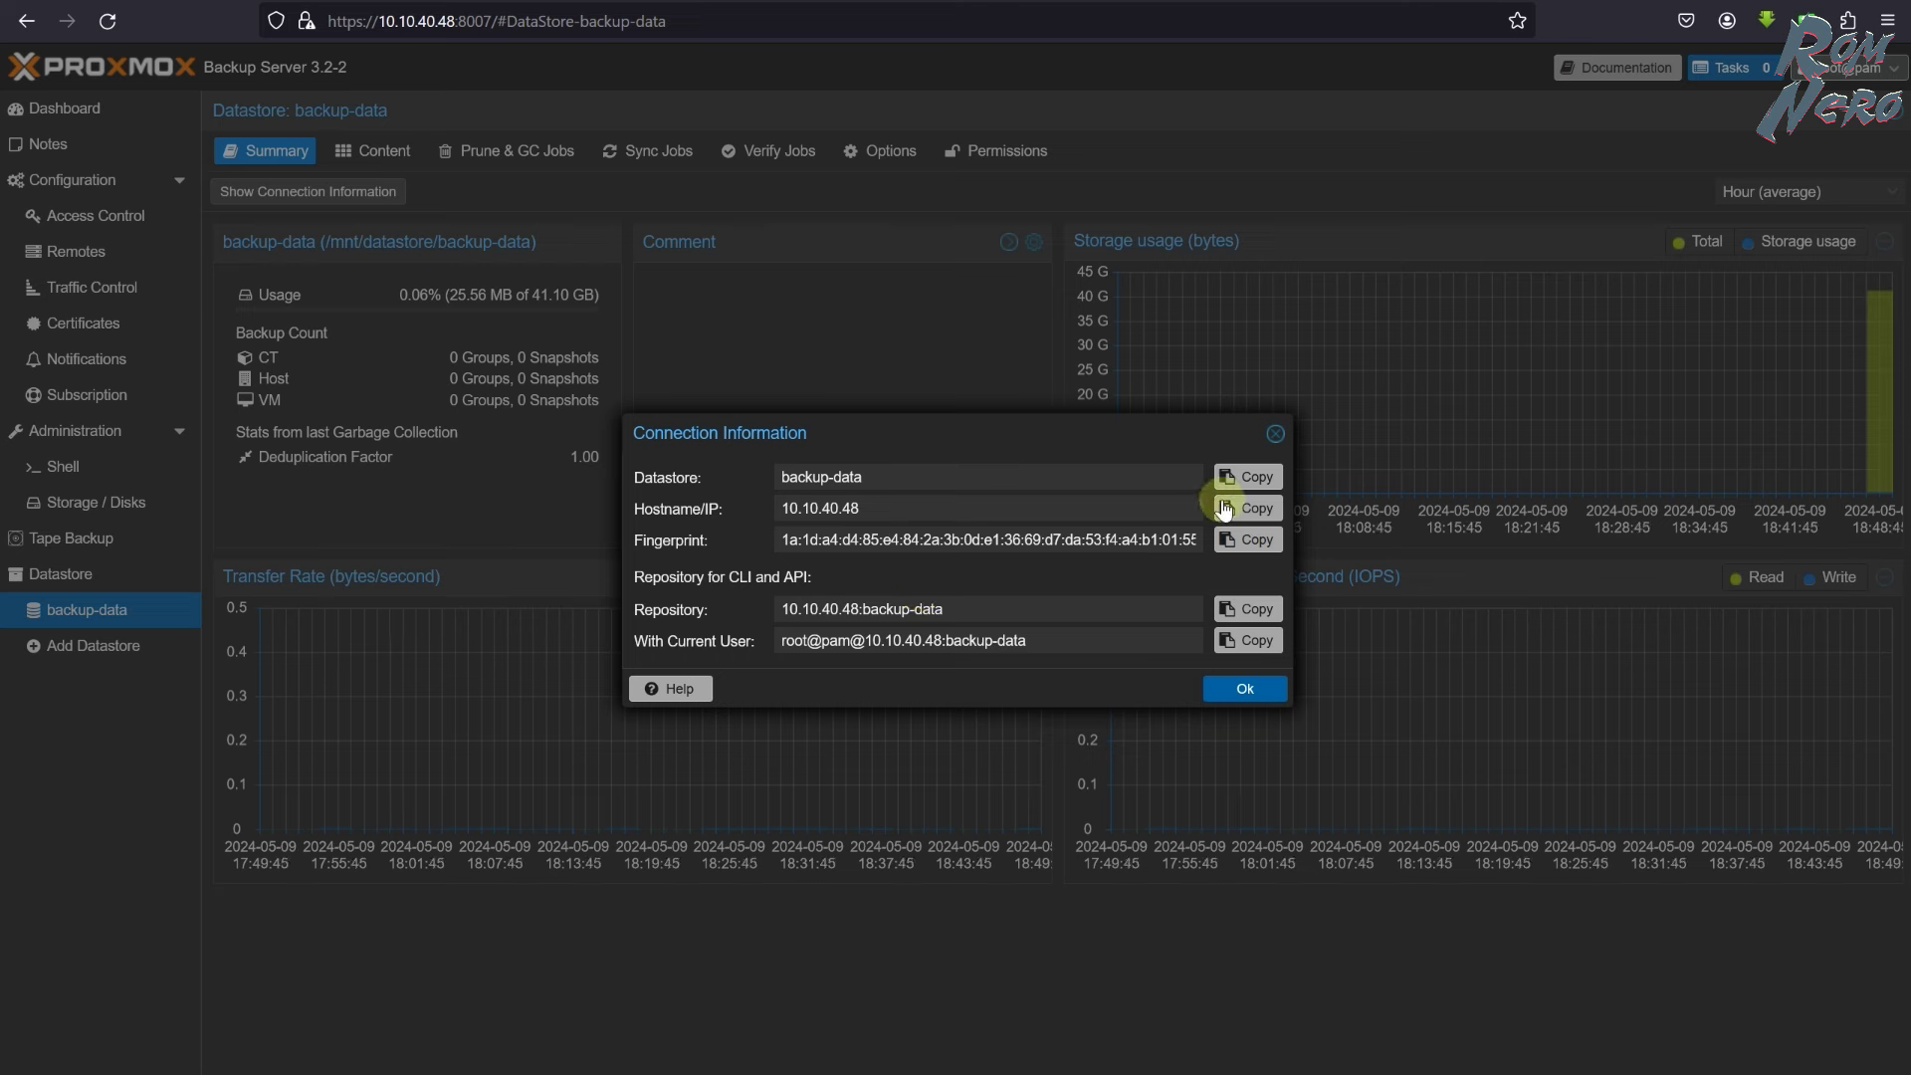
left_click(1256, 508)
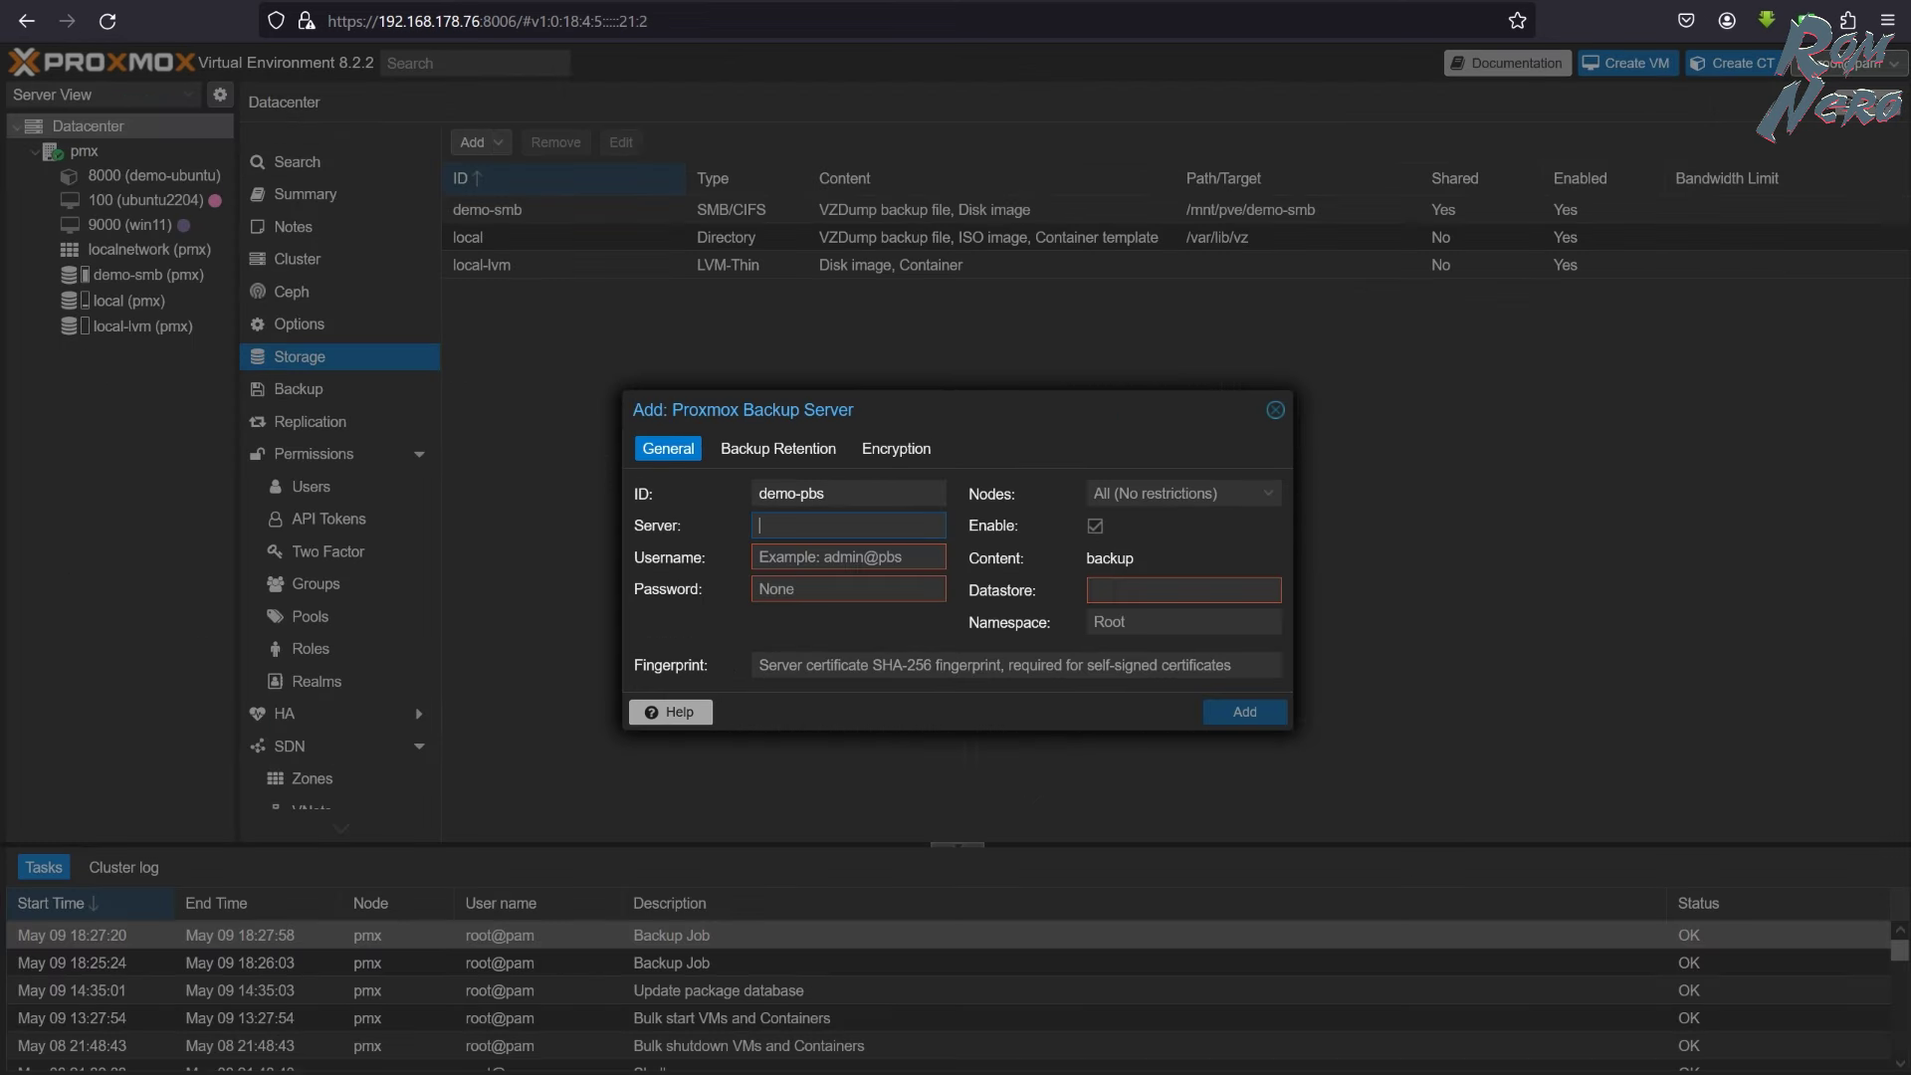
left_click(846, 526)
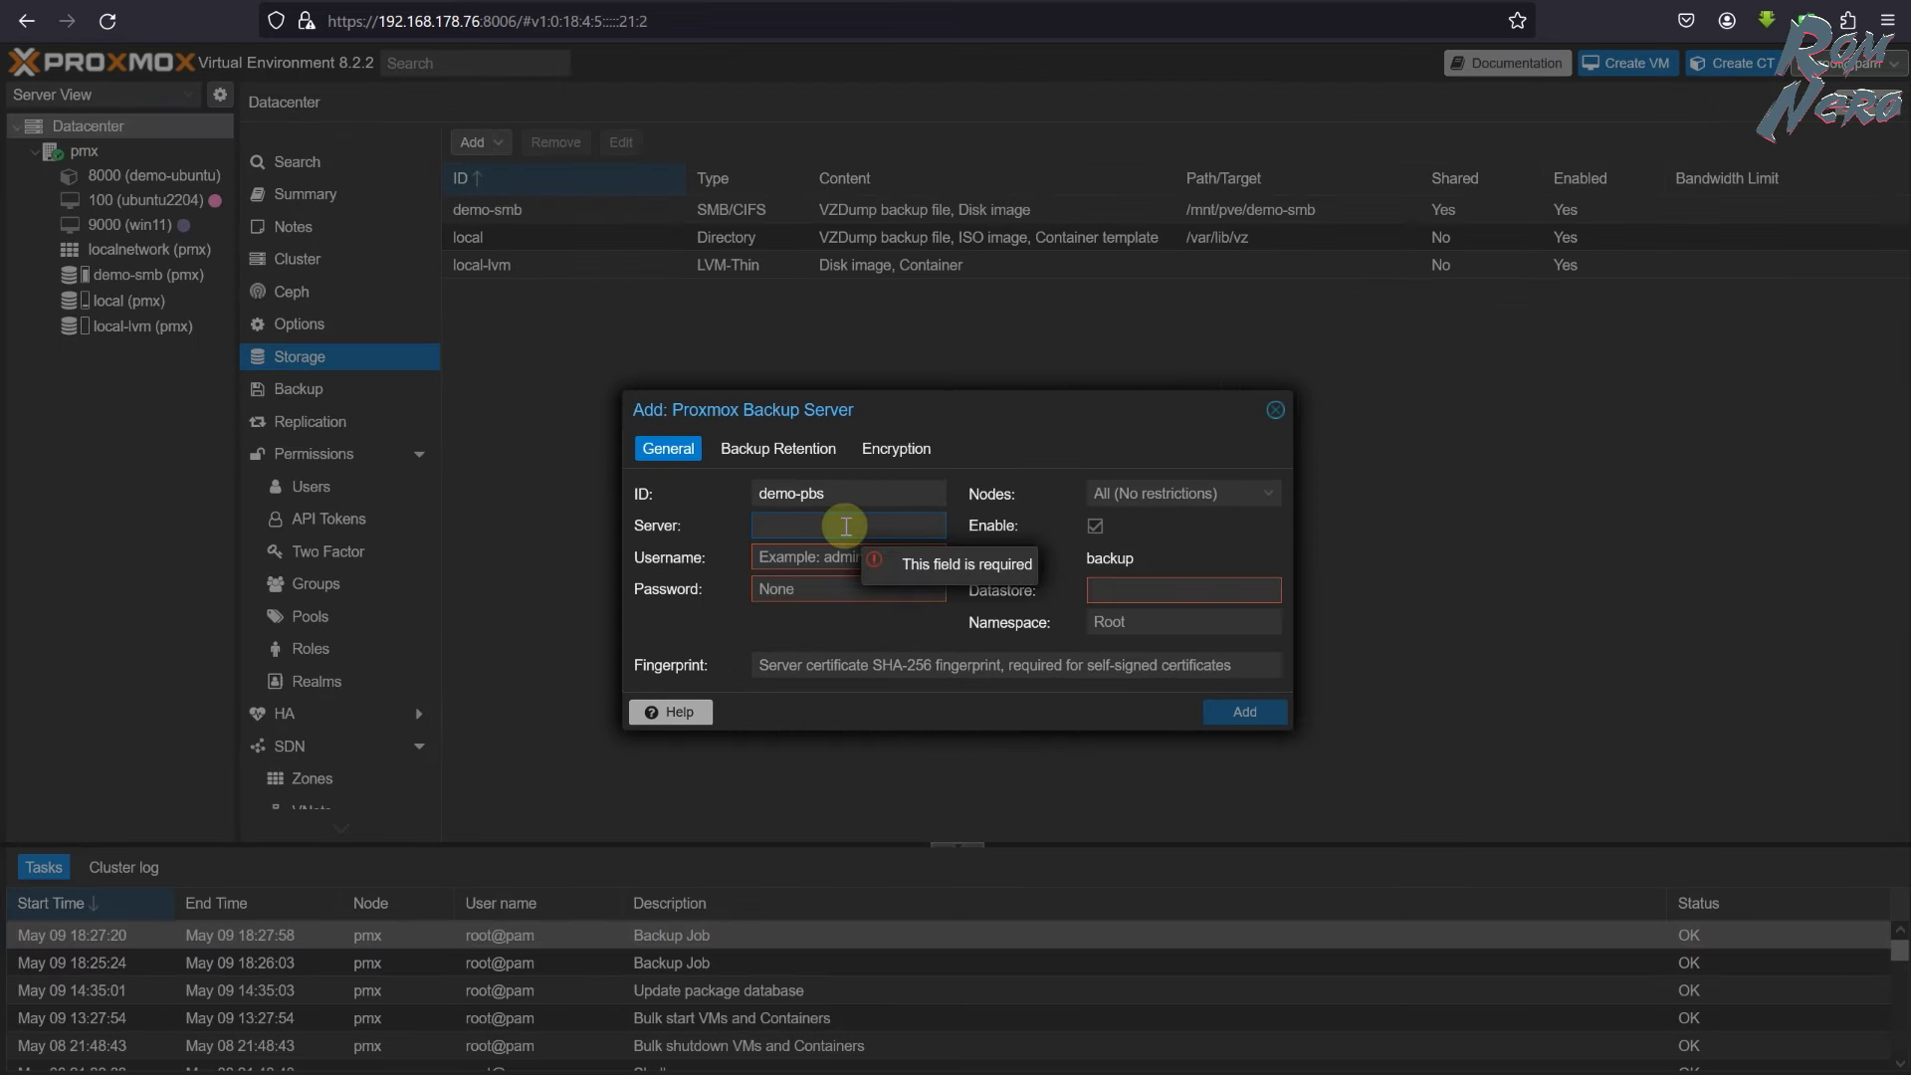
key("ctrl+v")
left_click(796, 556)
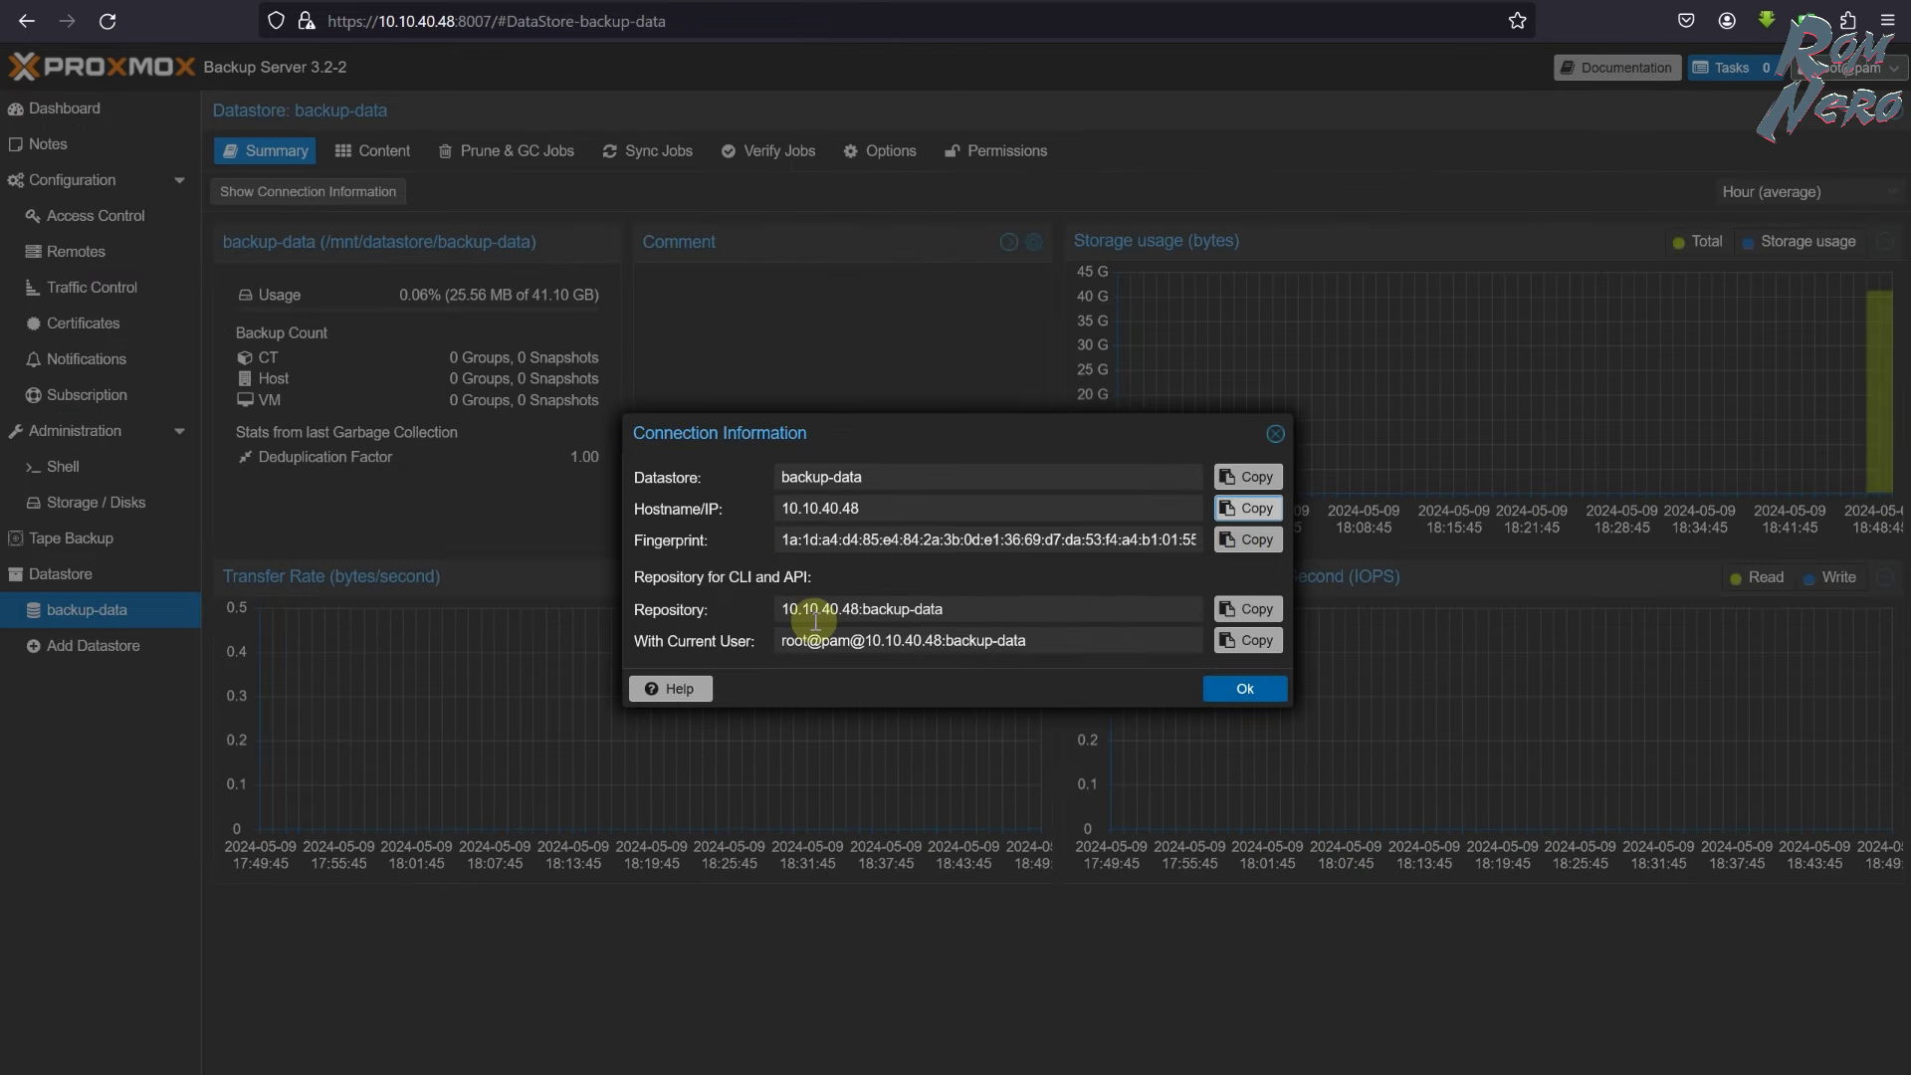
left_click_drag(782, 640, 849, 640)
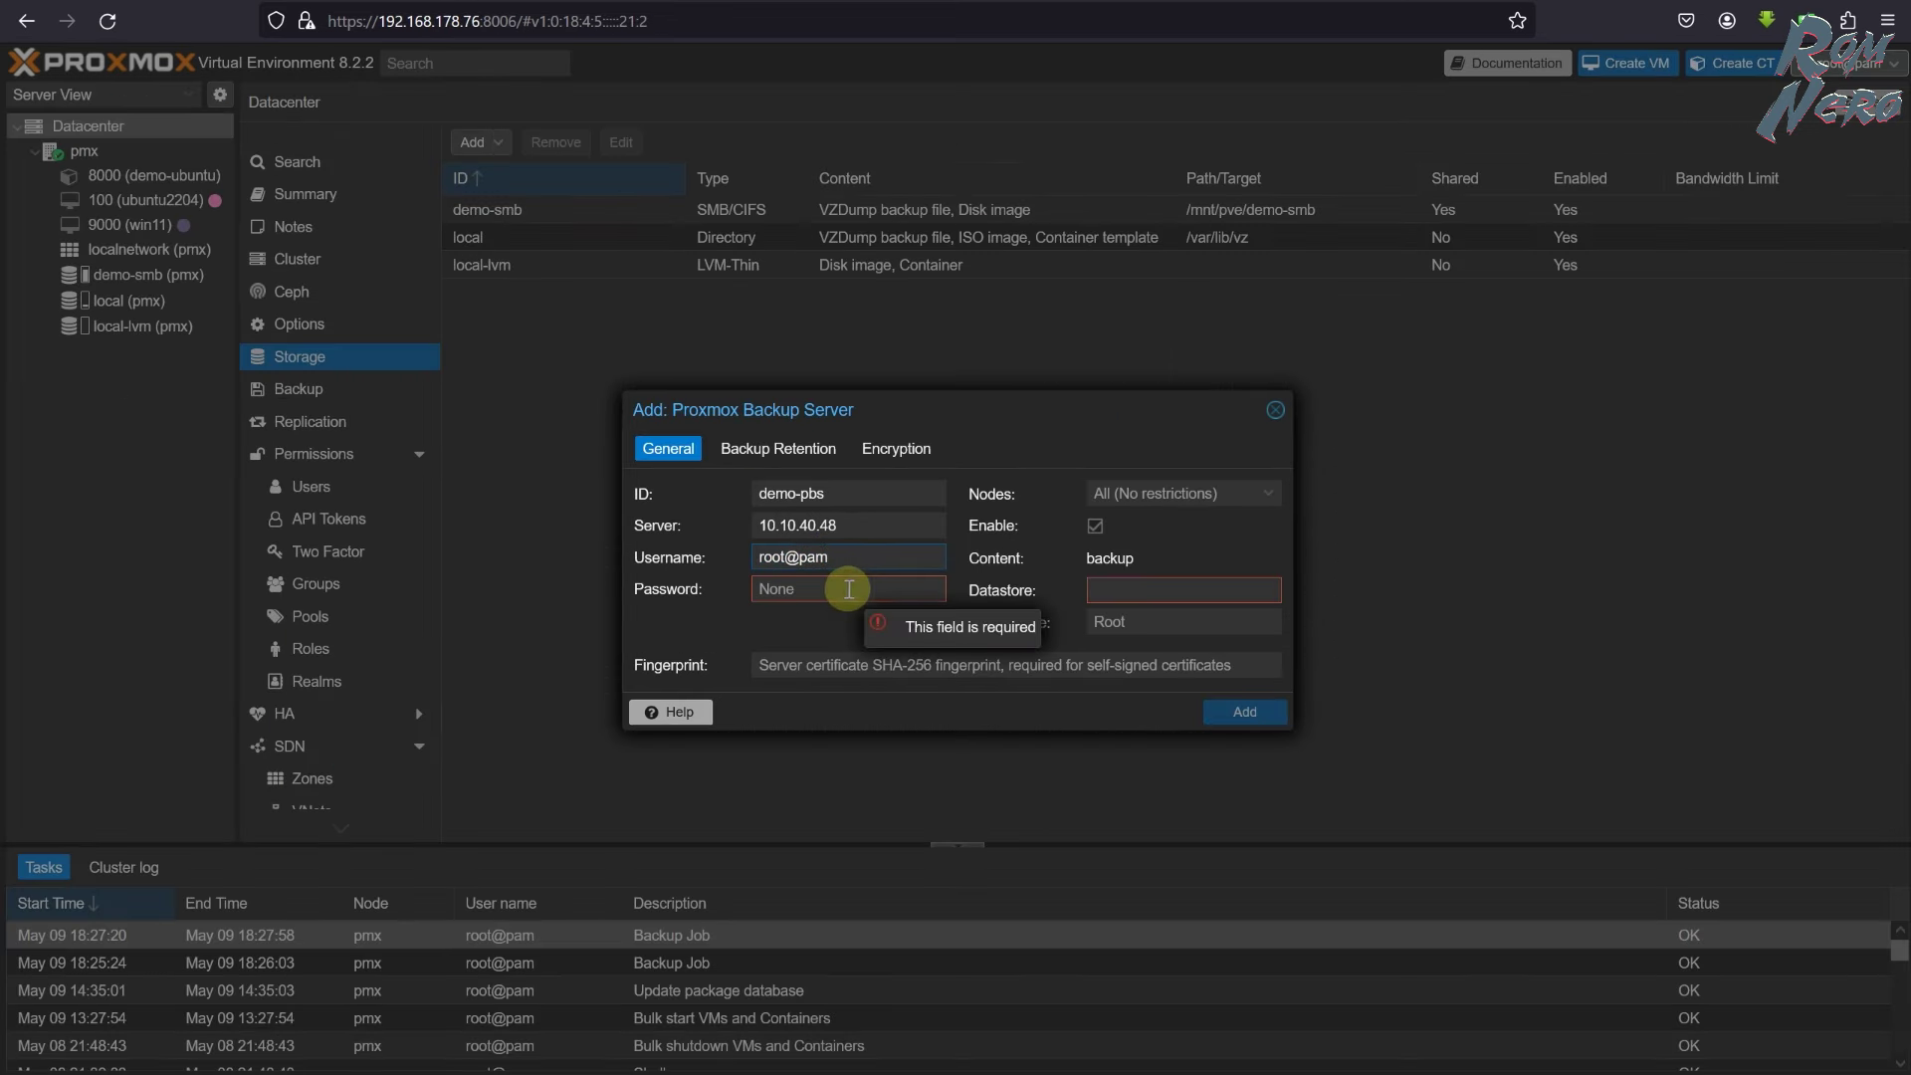
left_click(848, 589)
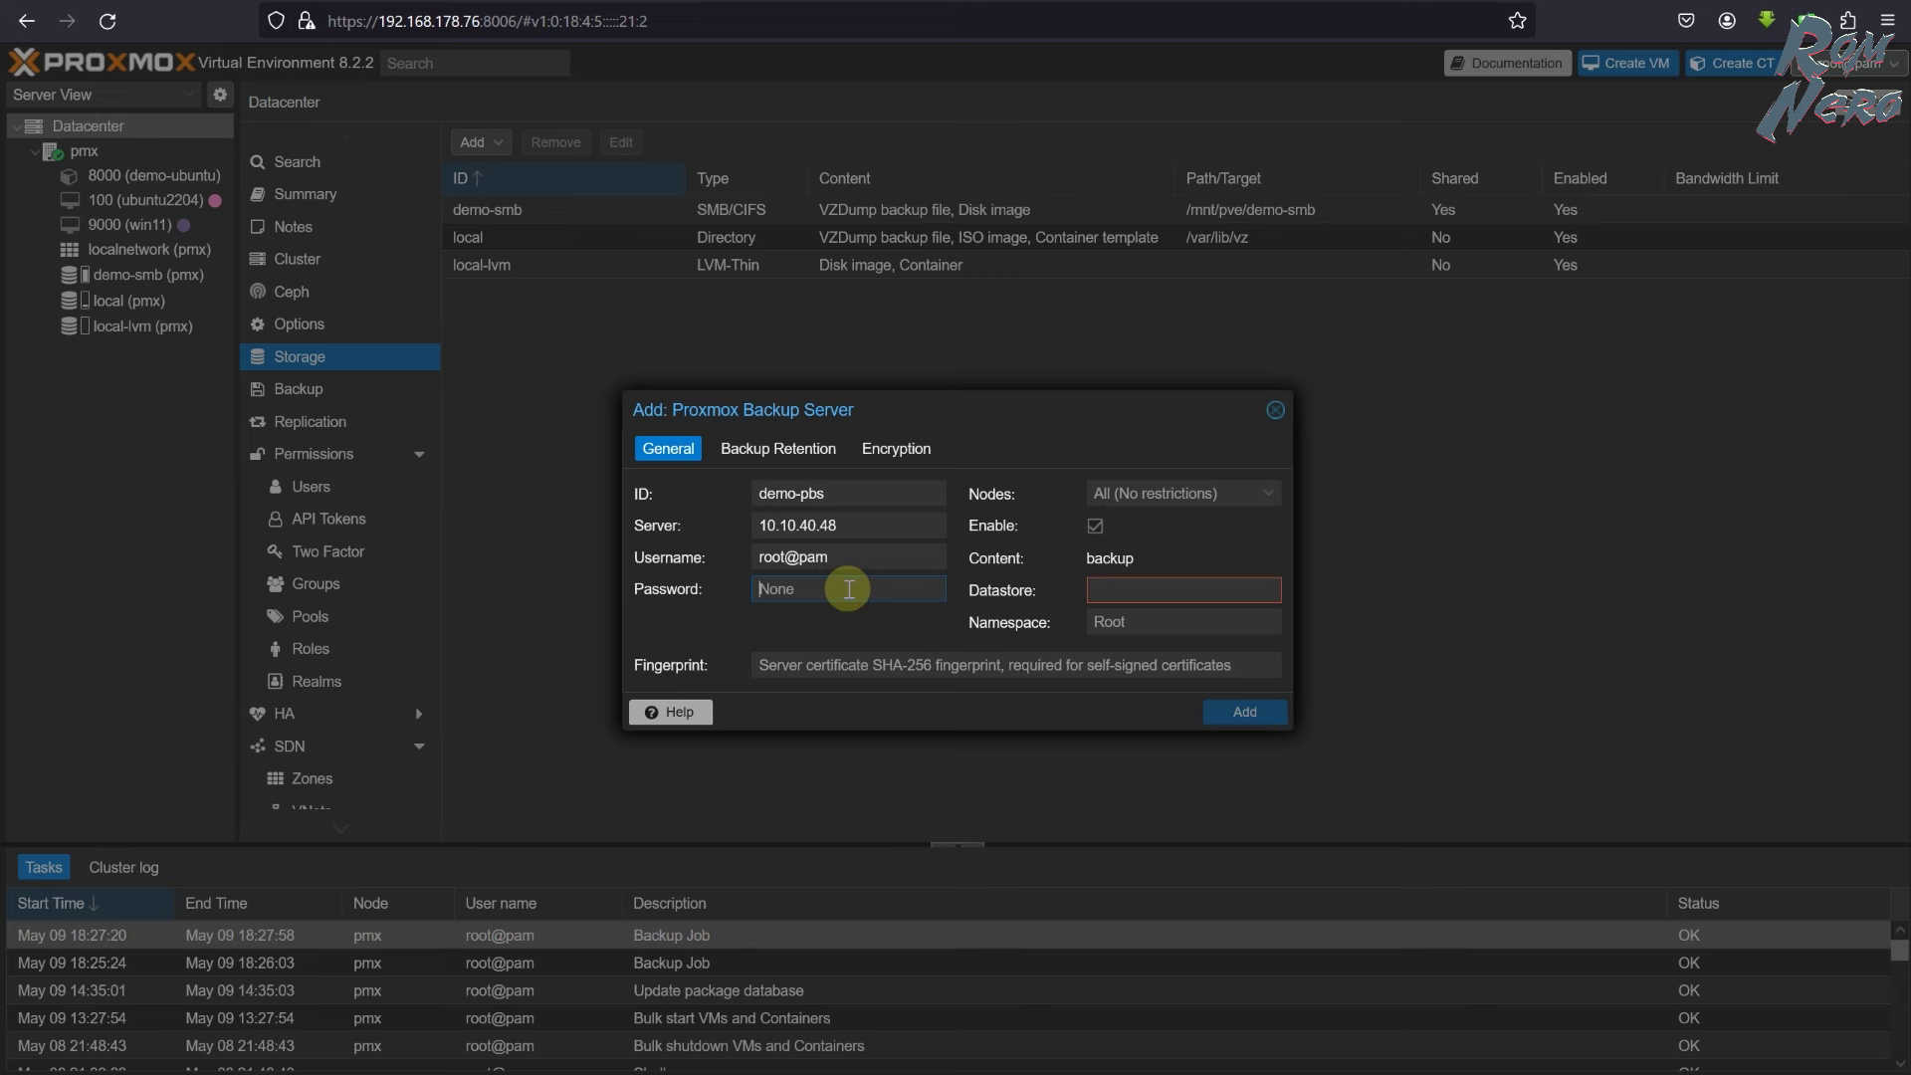
type("*********")
- Keep all nodes and fill the datastore field with backup-data
left_click(1259, 494)
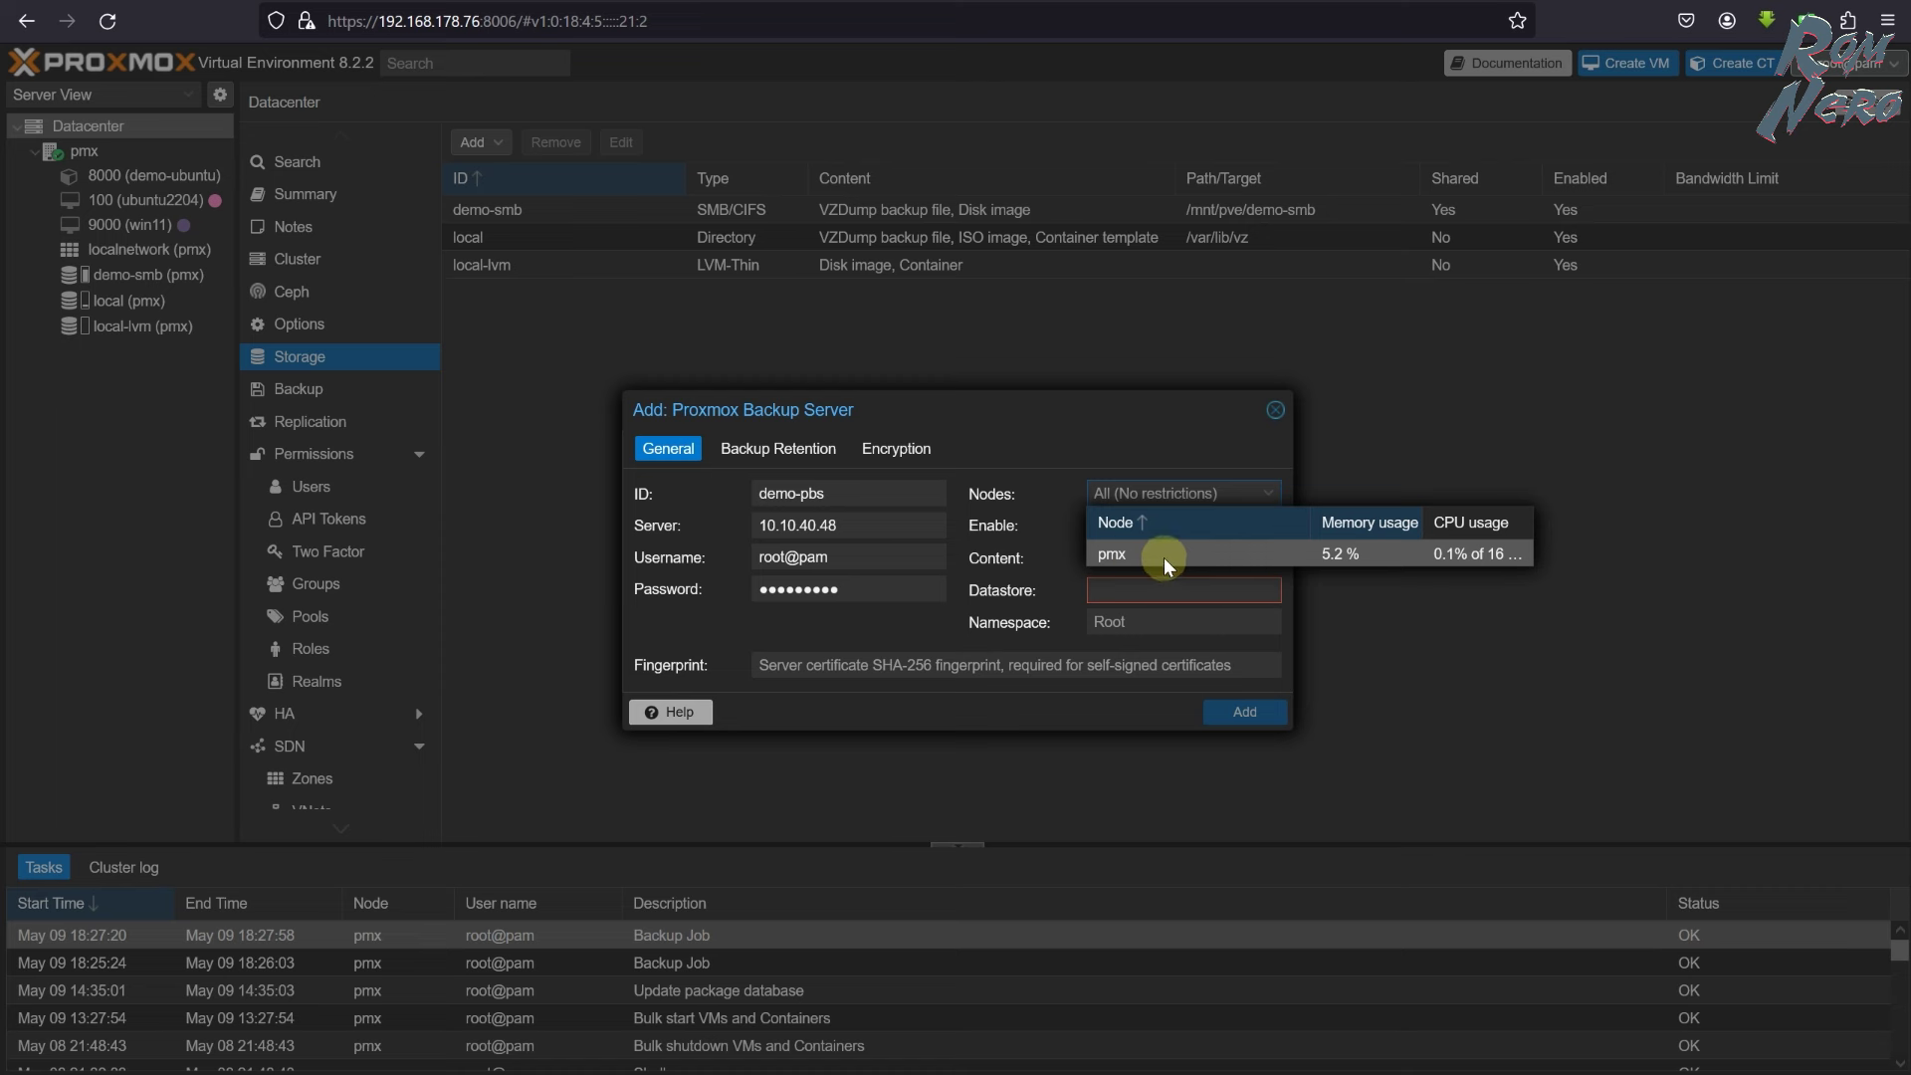
left_click(1128, 436)
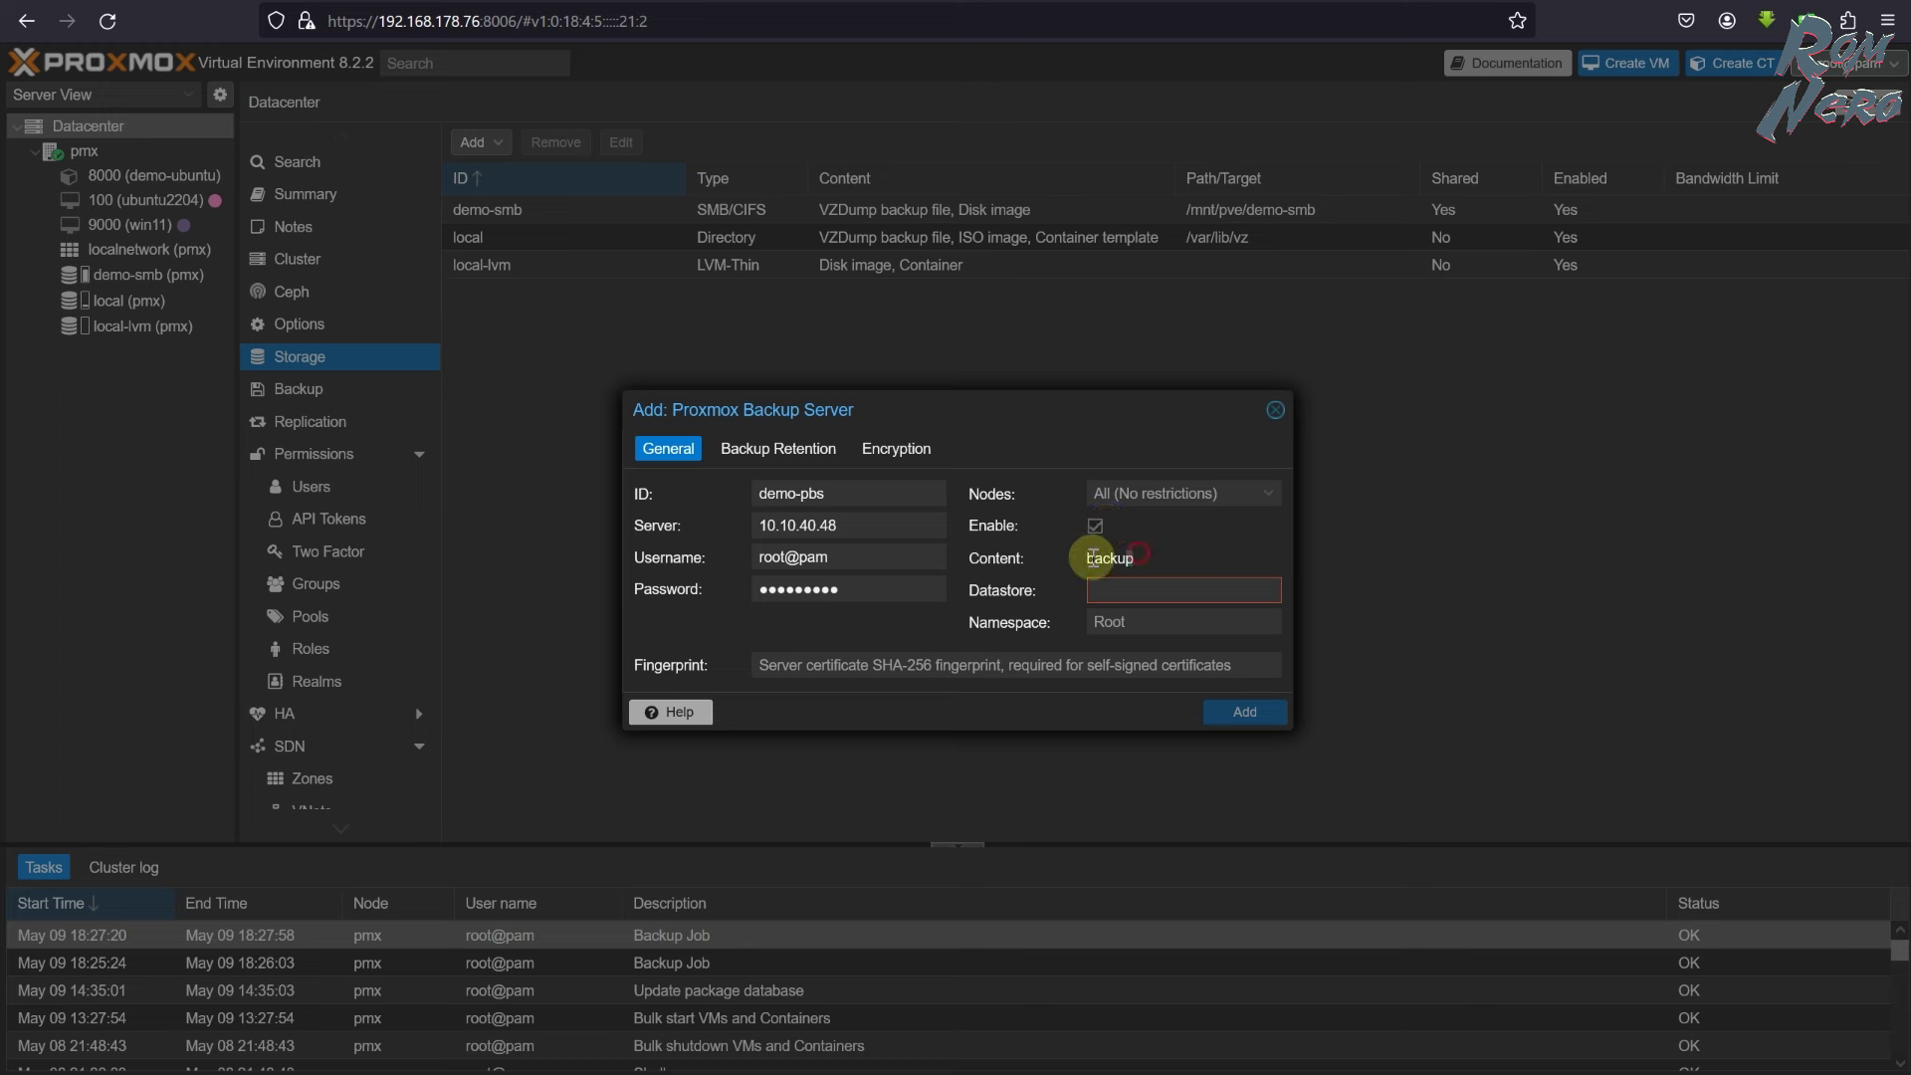
left_click(1138, 589)
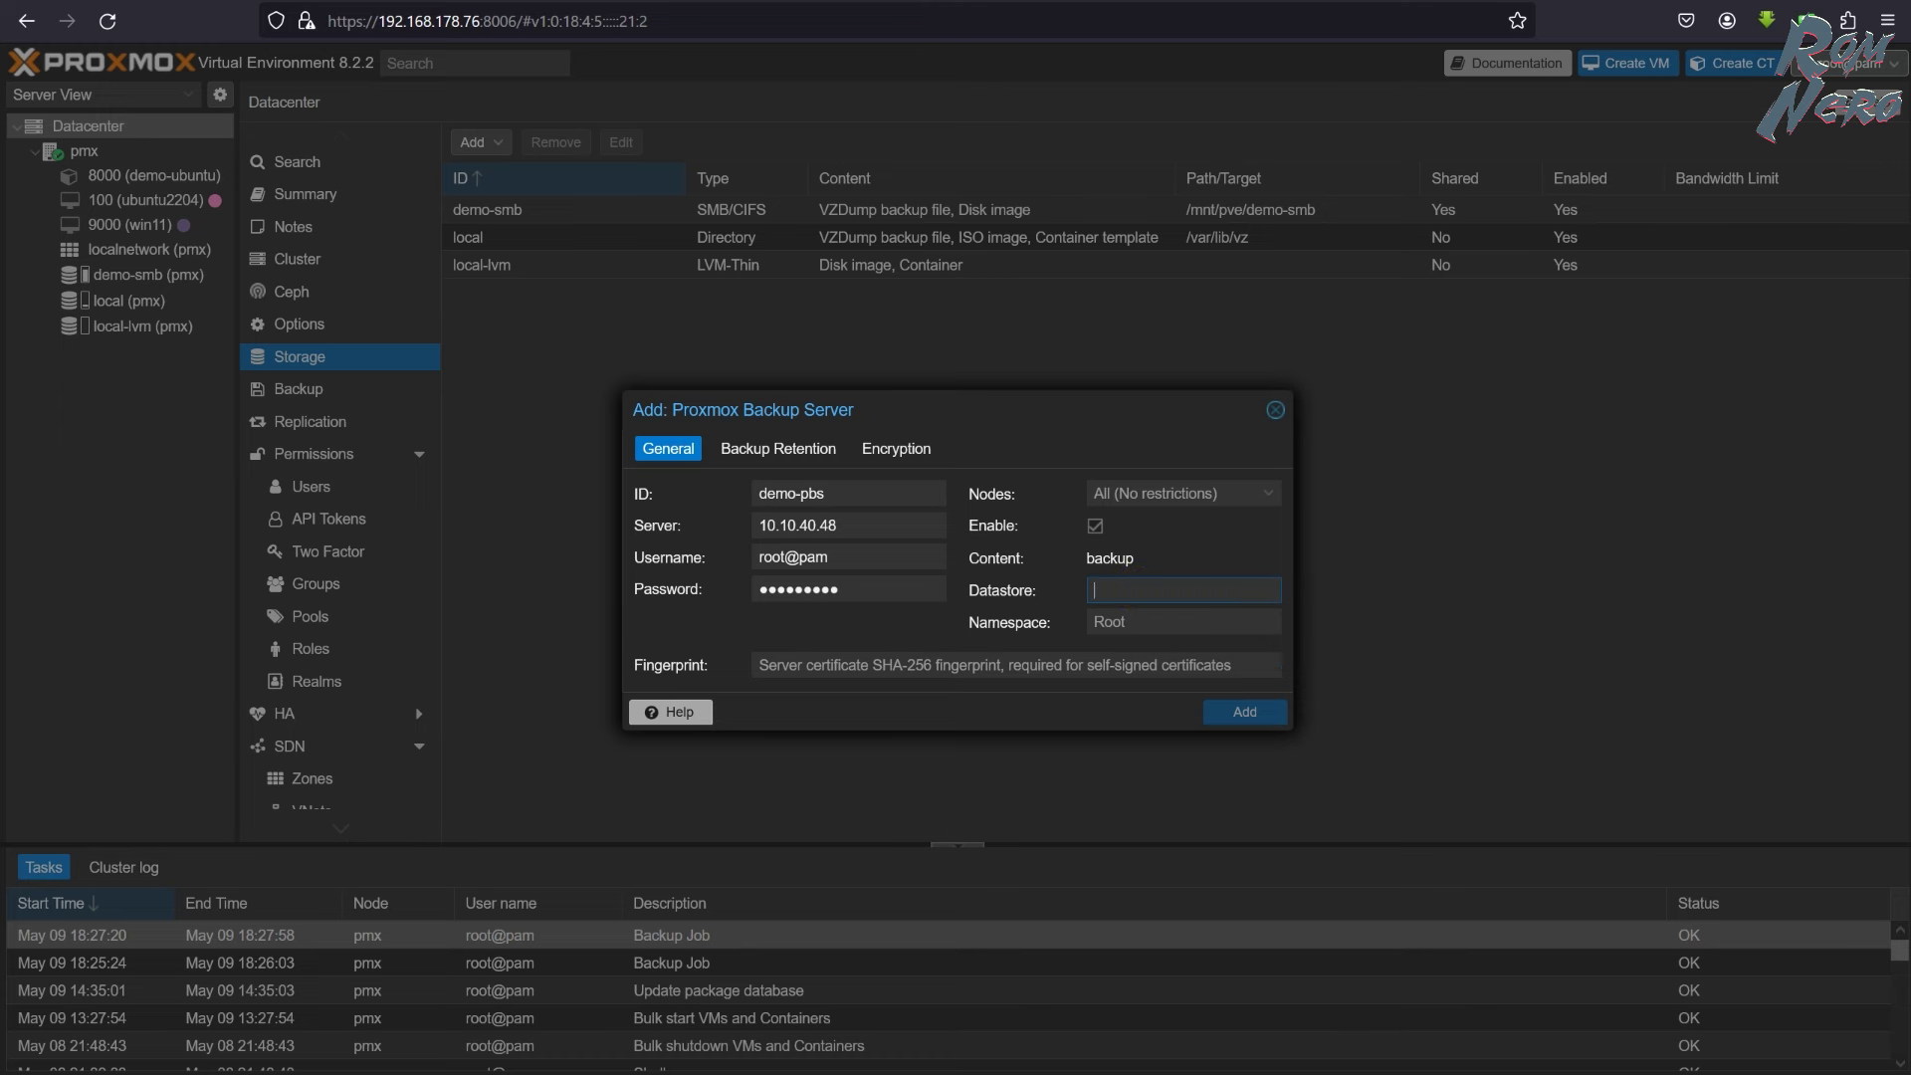
left_click(1041, 3)
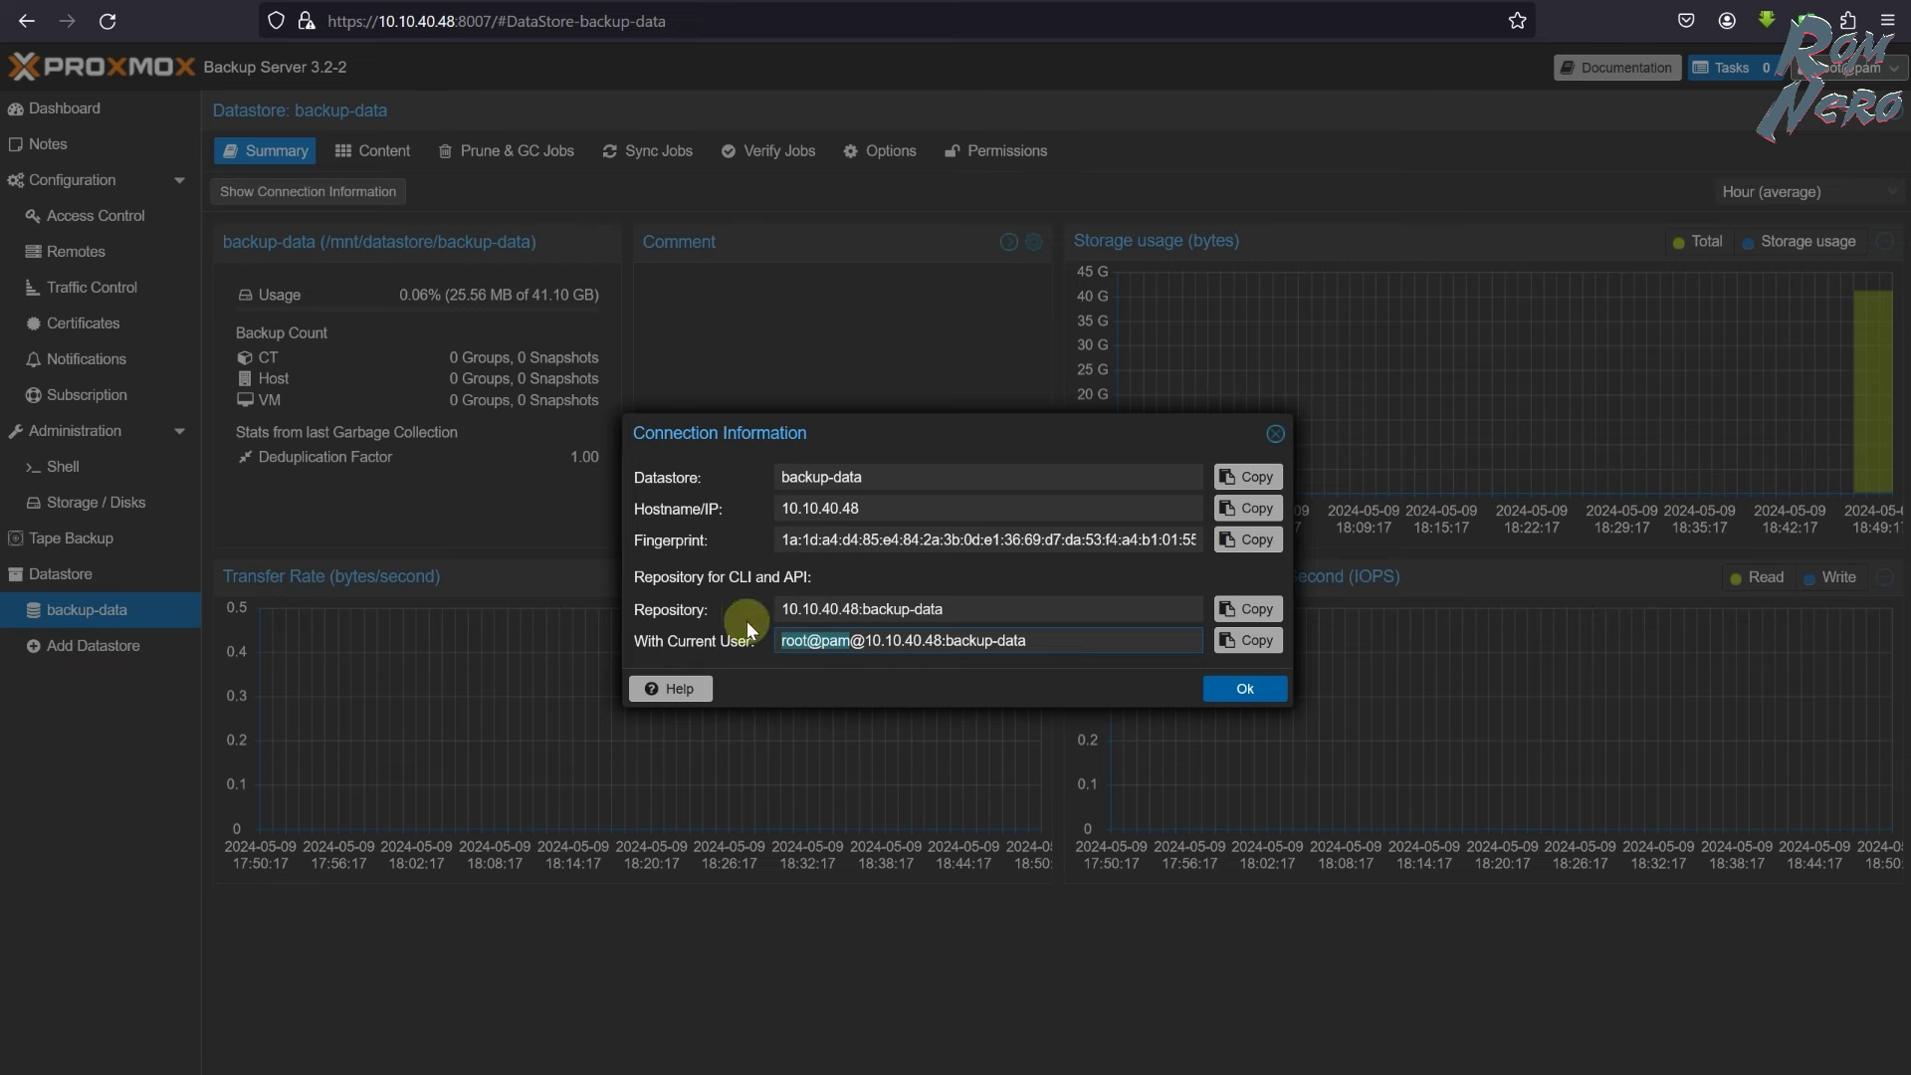
left_click(1248, 477)
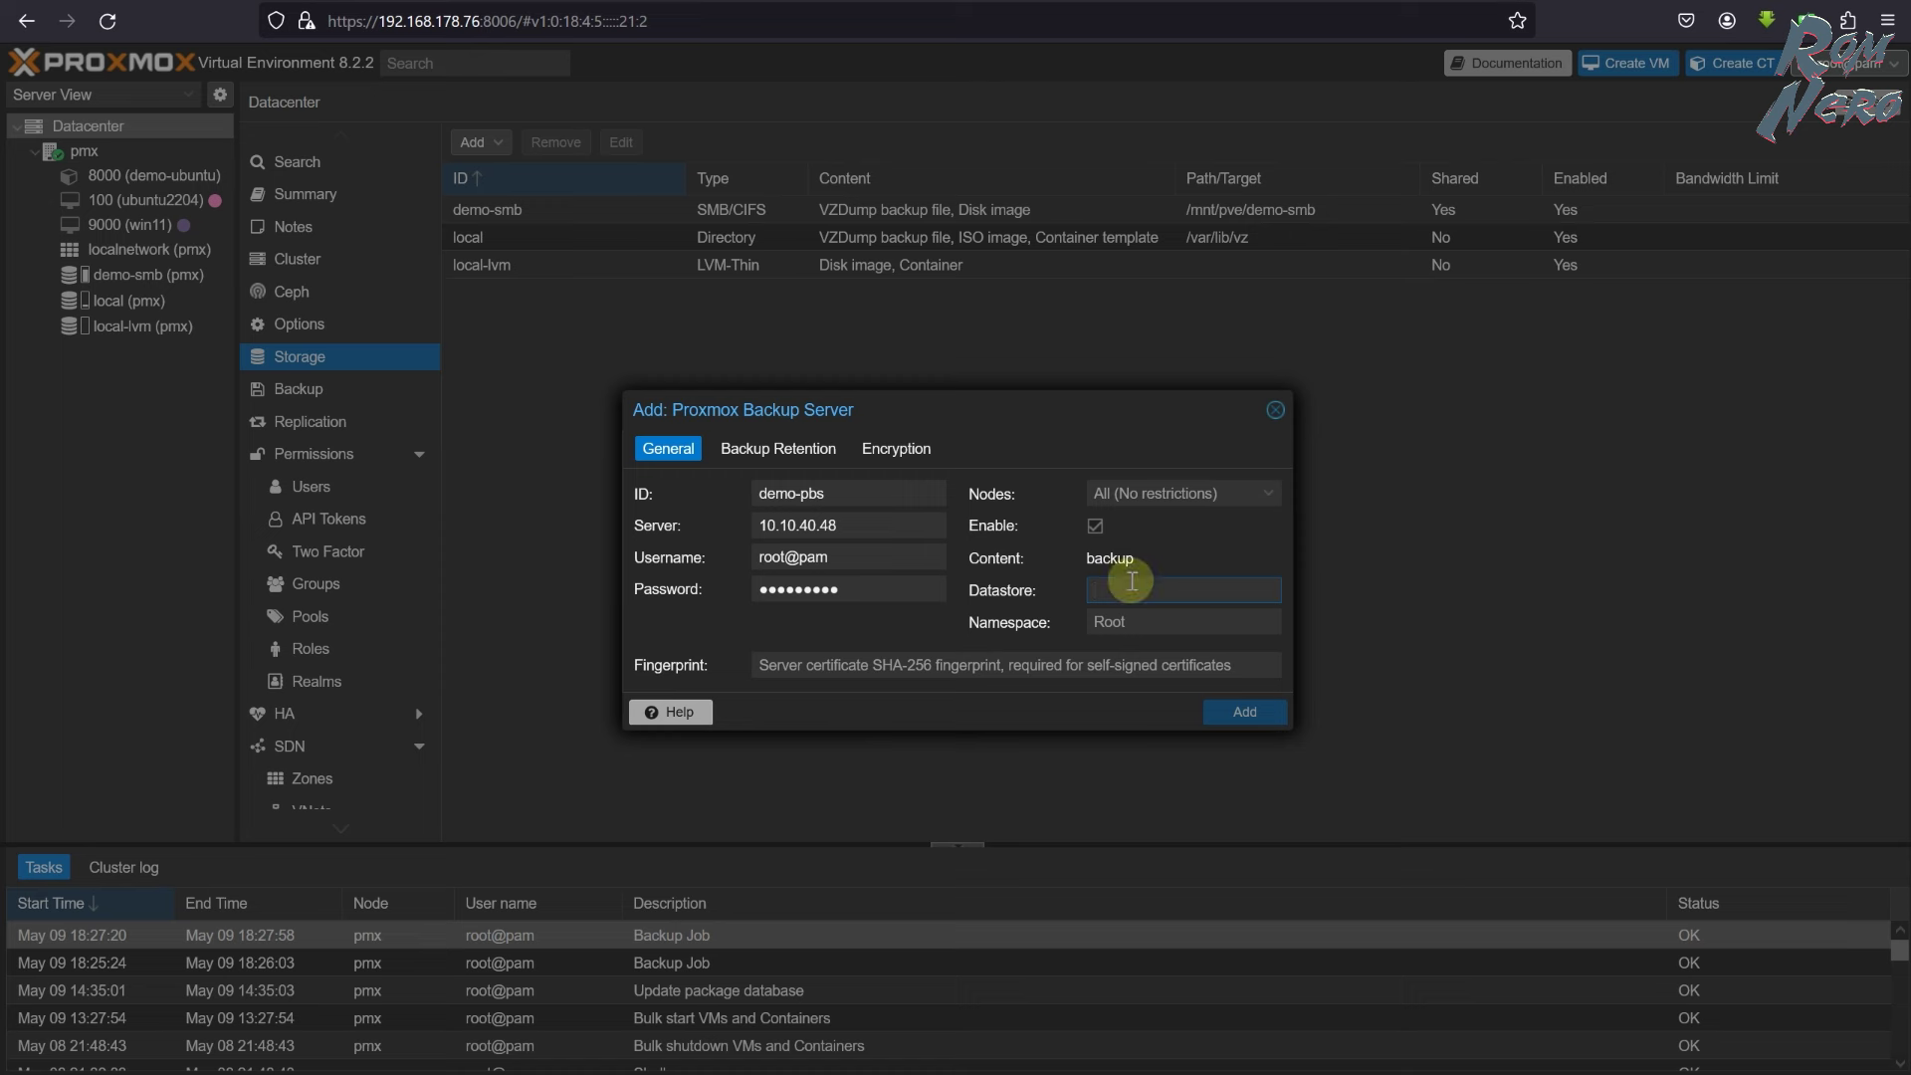
left_click(1131, 589)
key("ctrl+v")
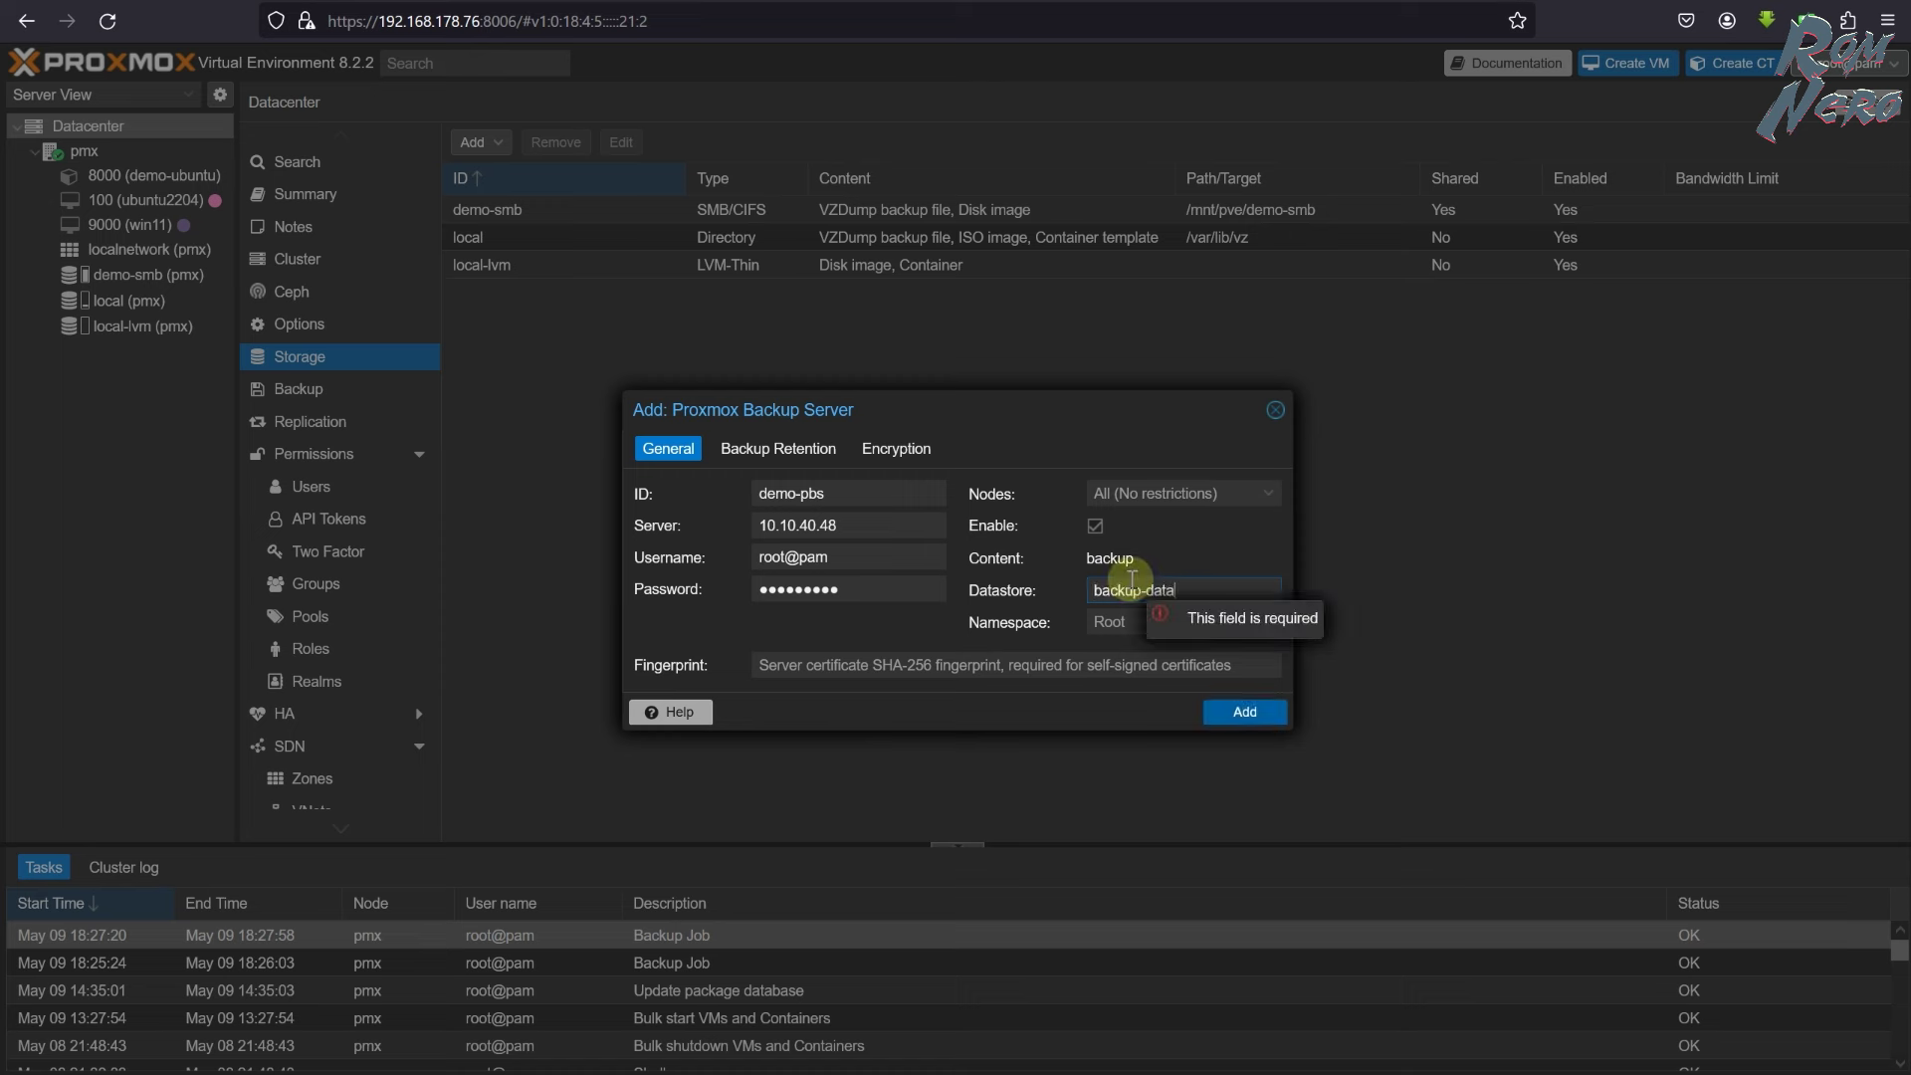
left_click(1210, 586)
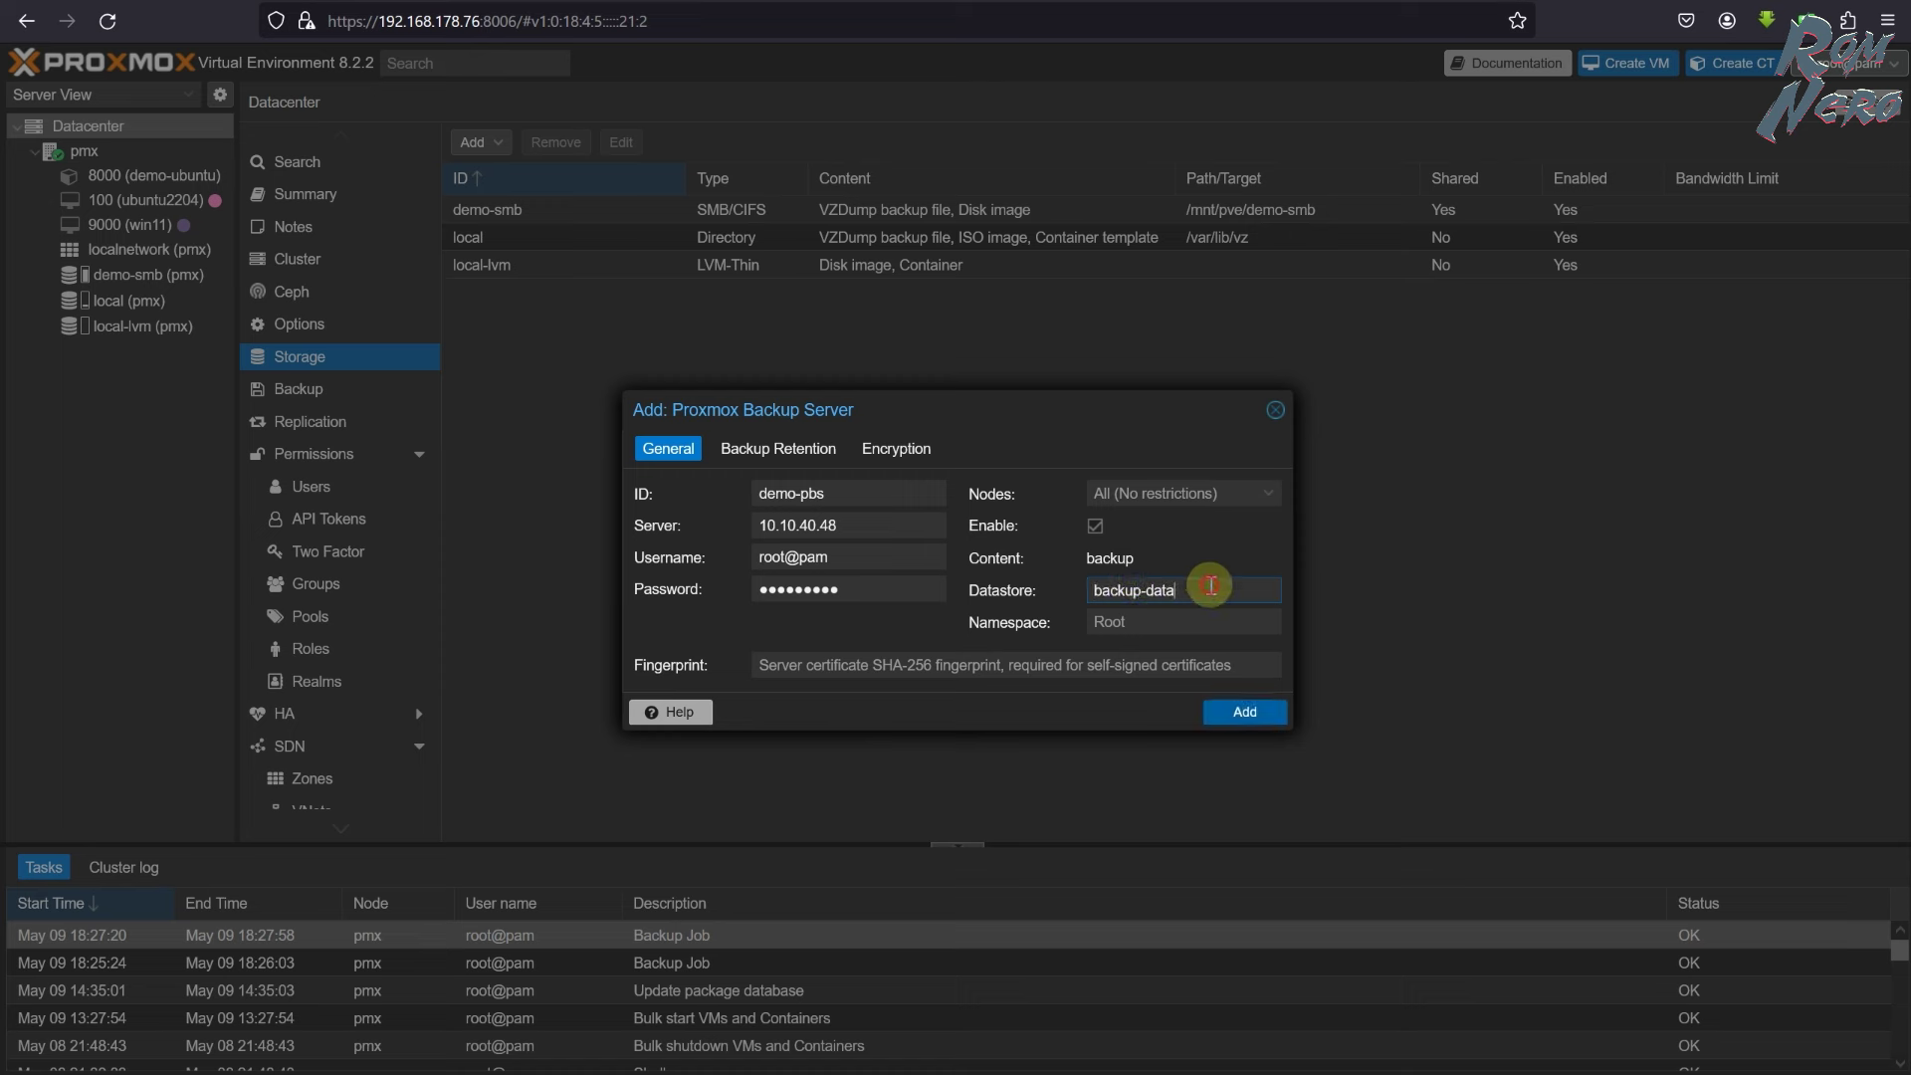
- Paste the server certificate fingerprint and add the demo-pbs storage
left_click(823, 662)
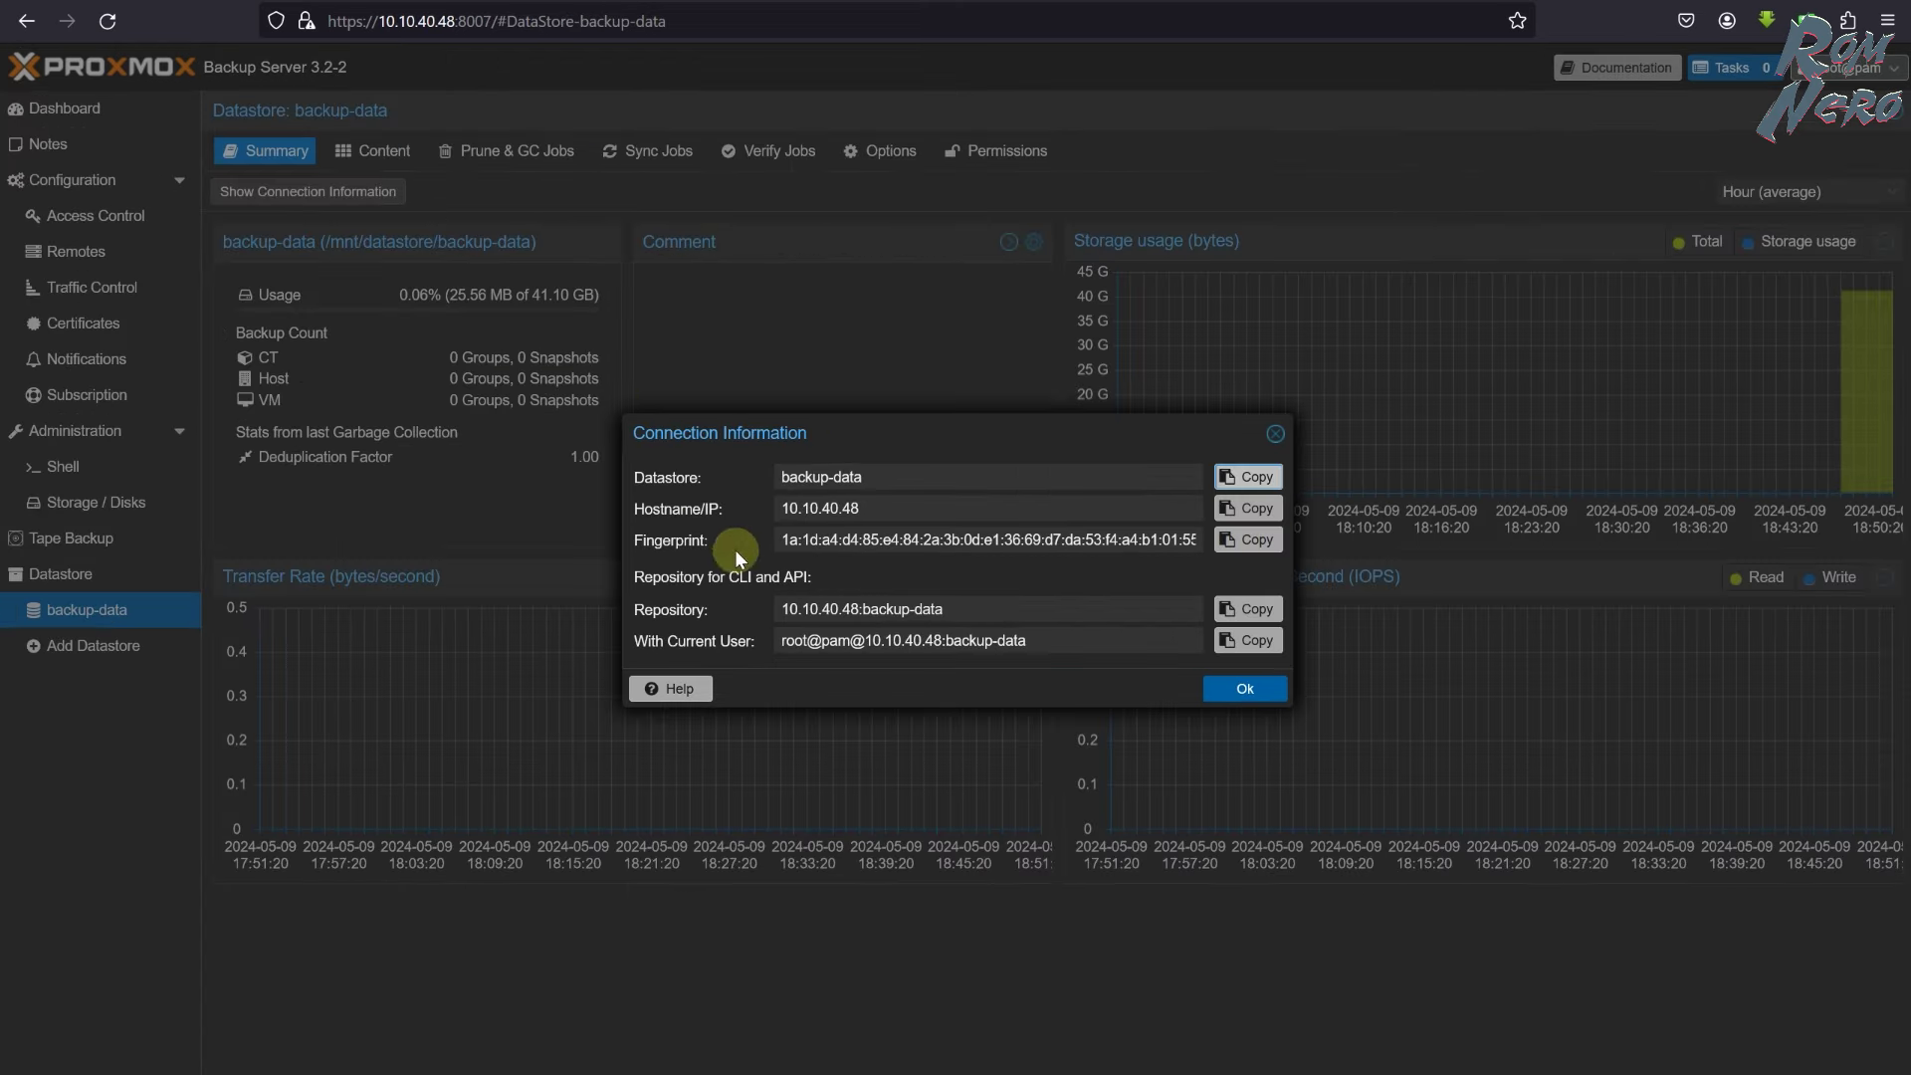
left_click(635, 543)
left_click(1247, 543)
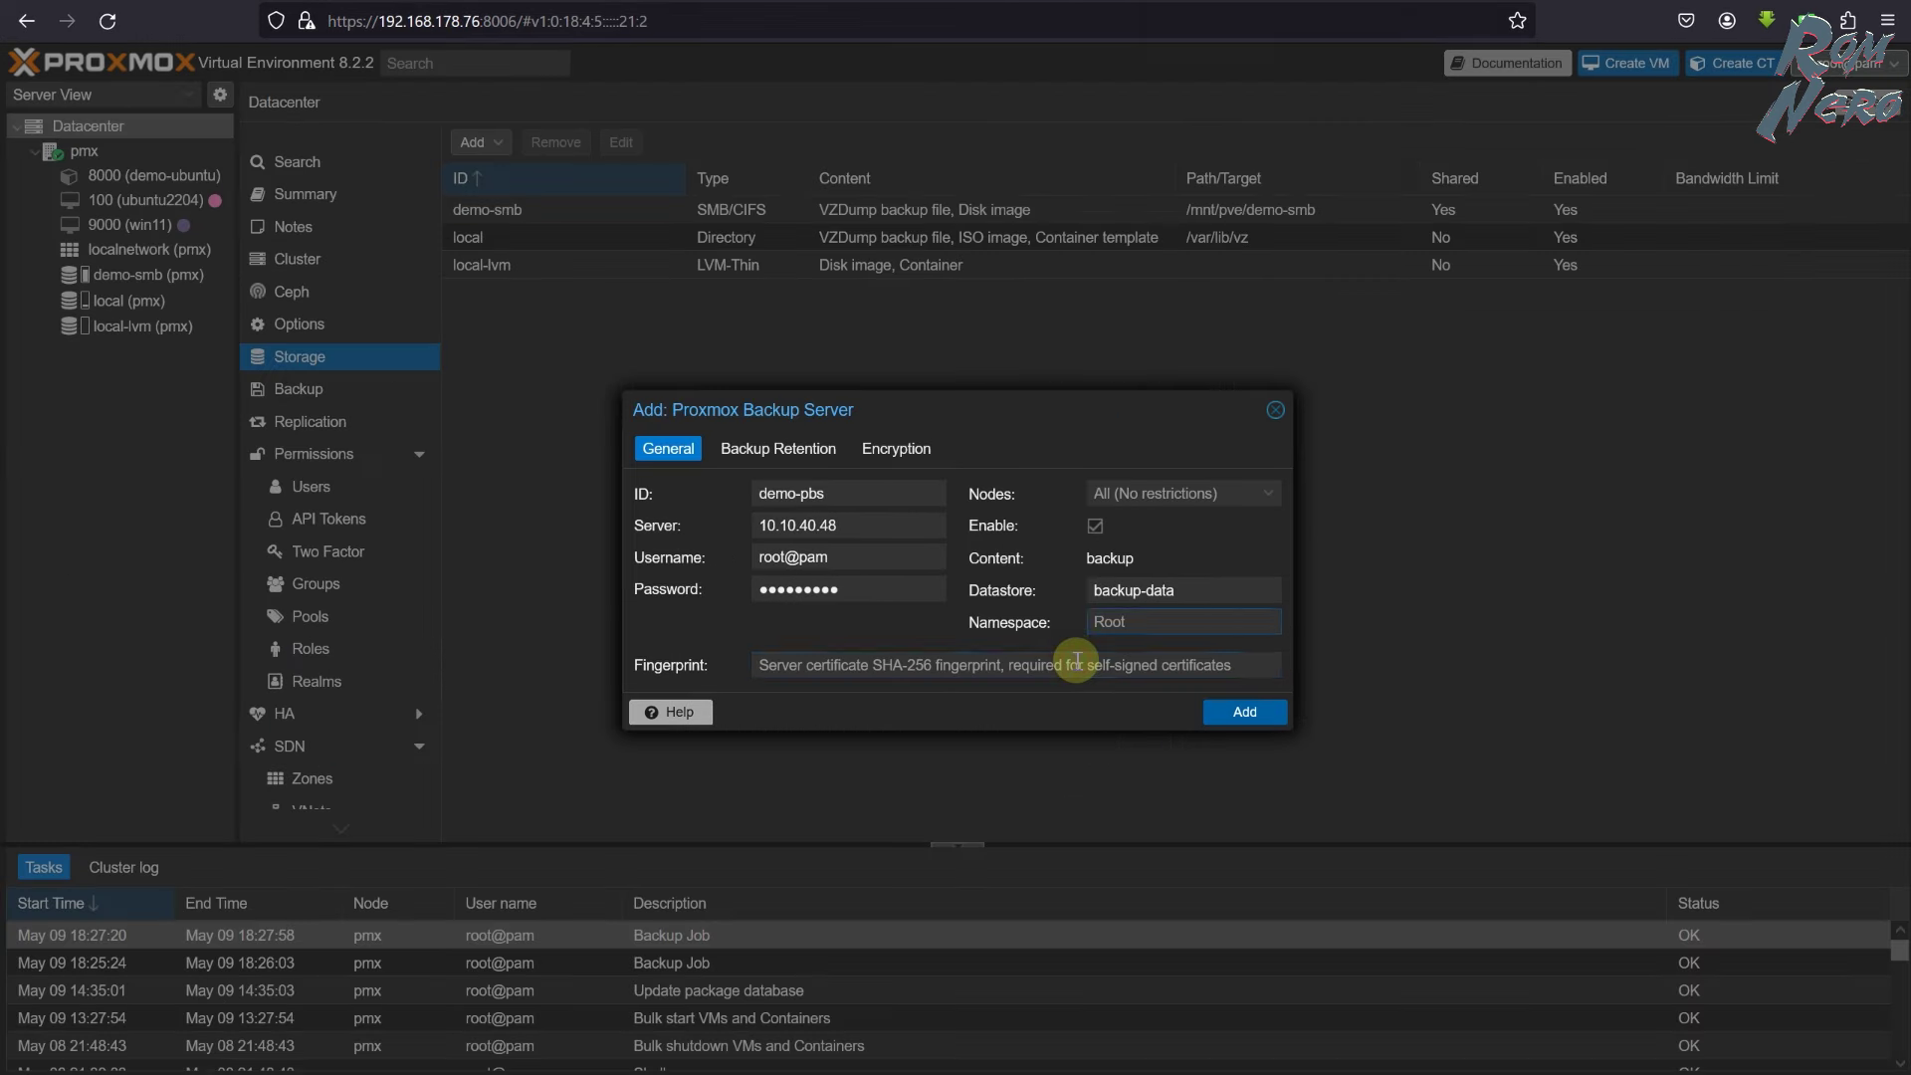
left_click(960, 665)
key("ctrl+v")
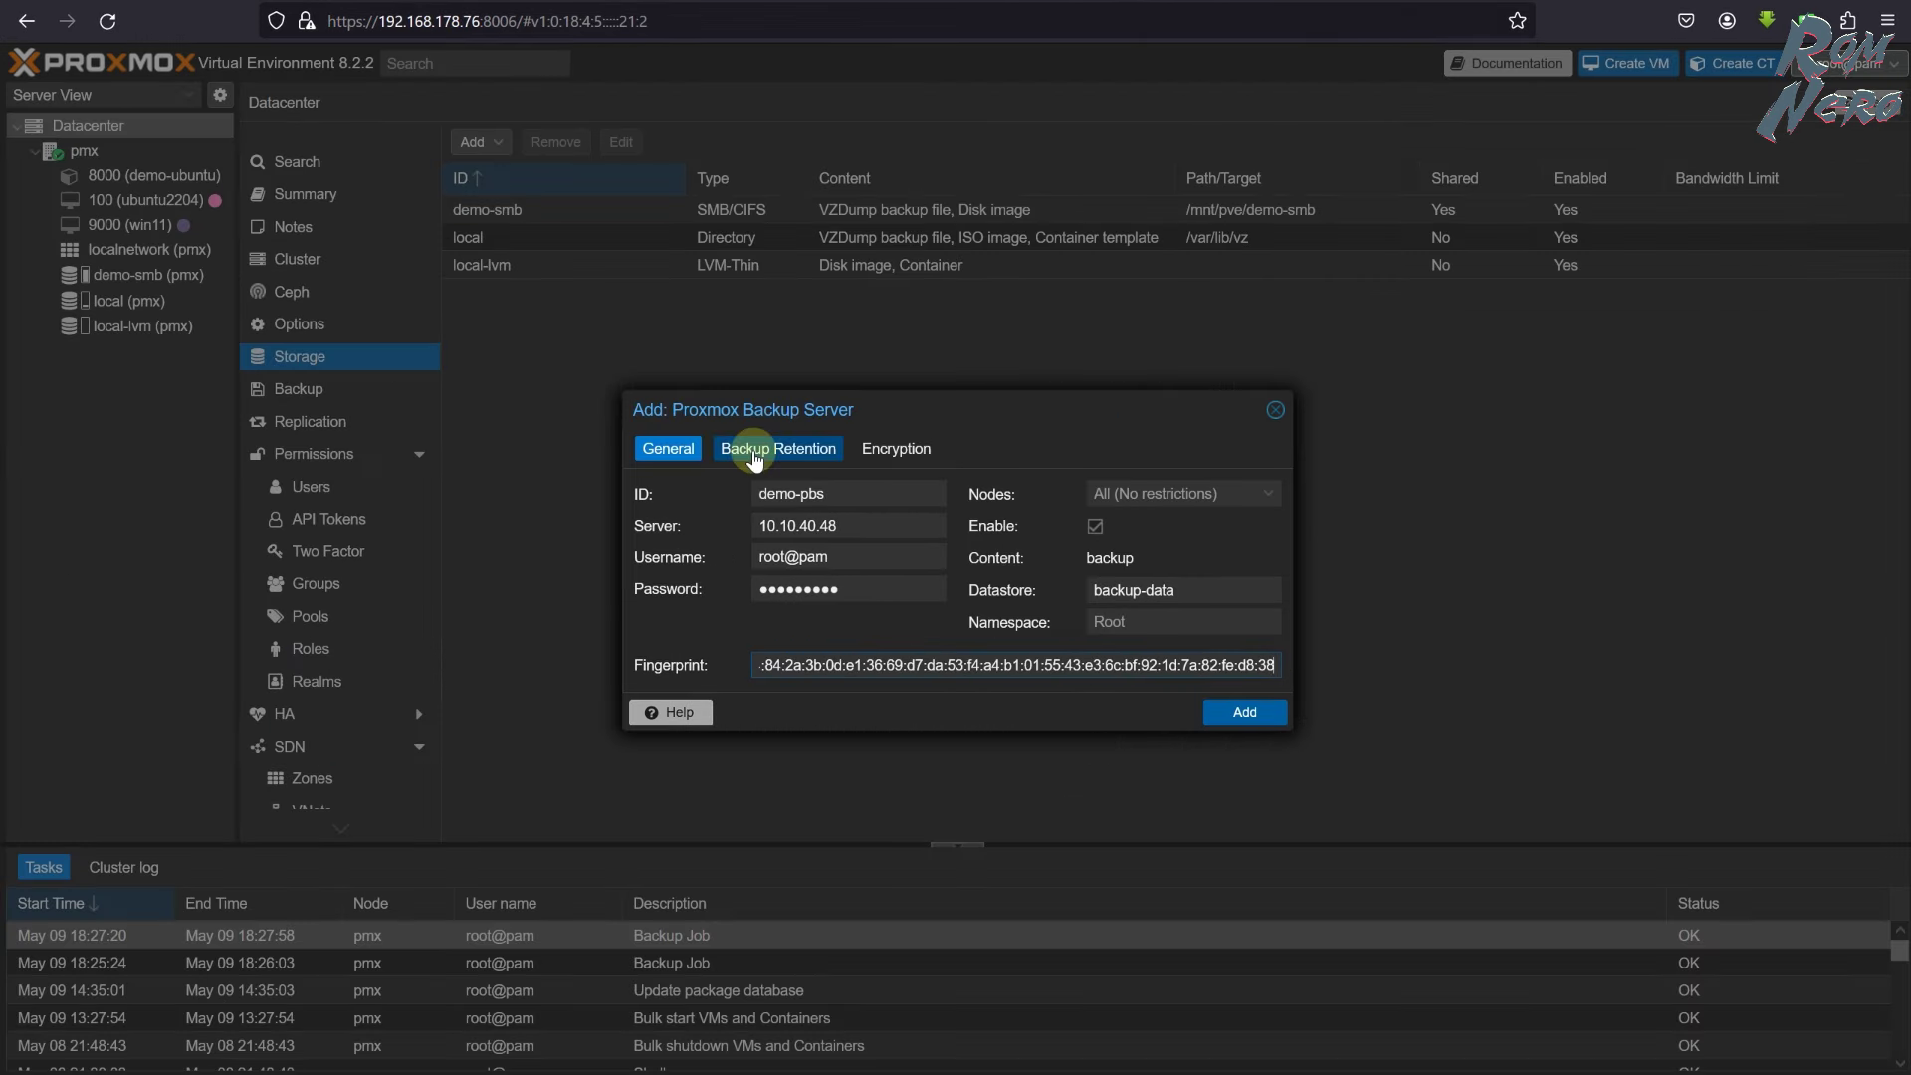
left_click(1246, 712)
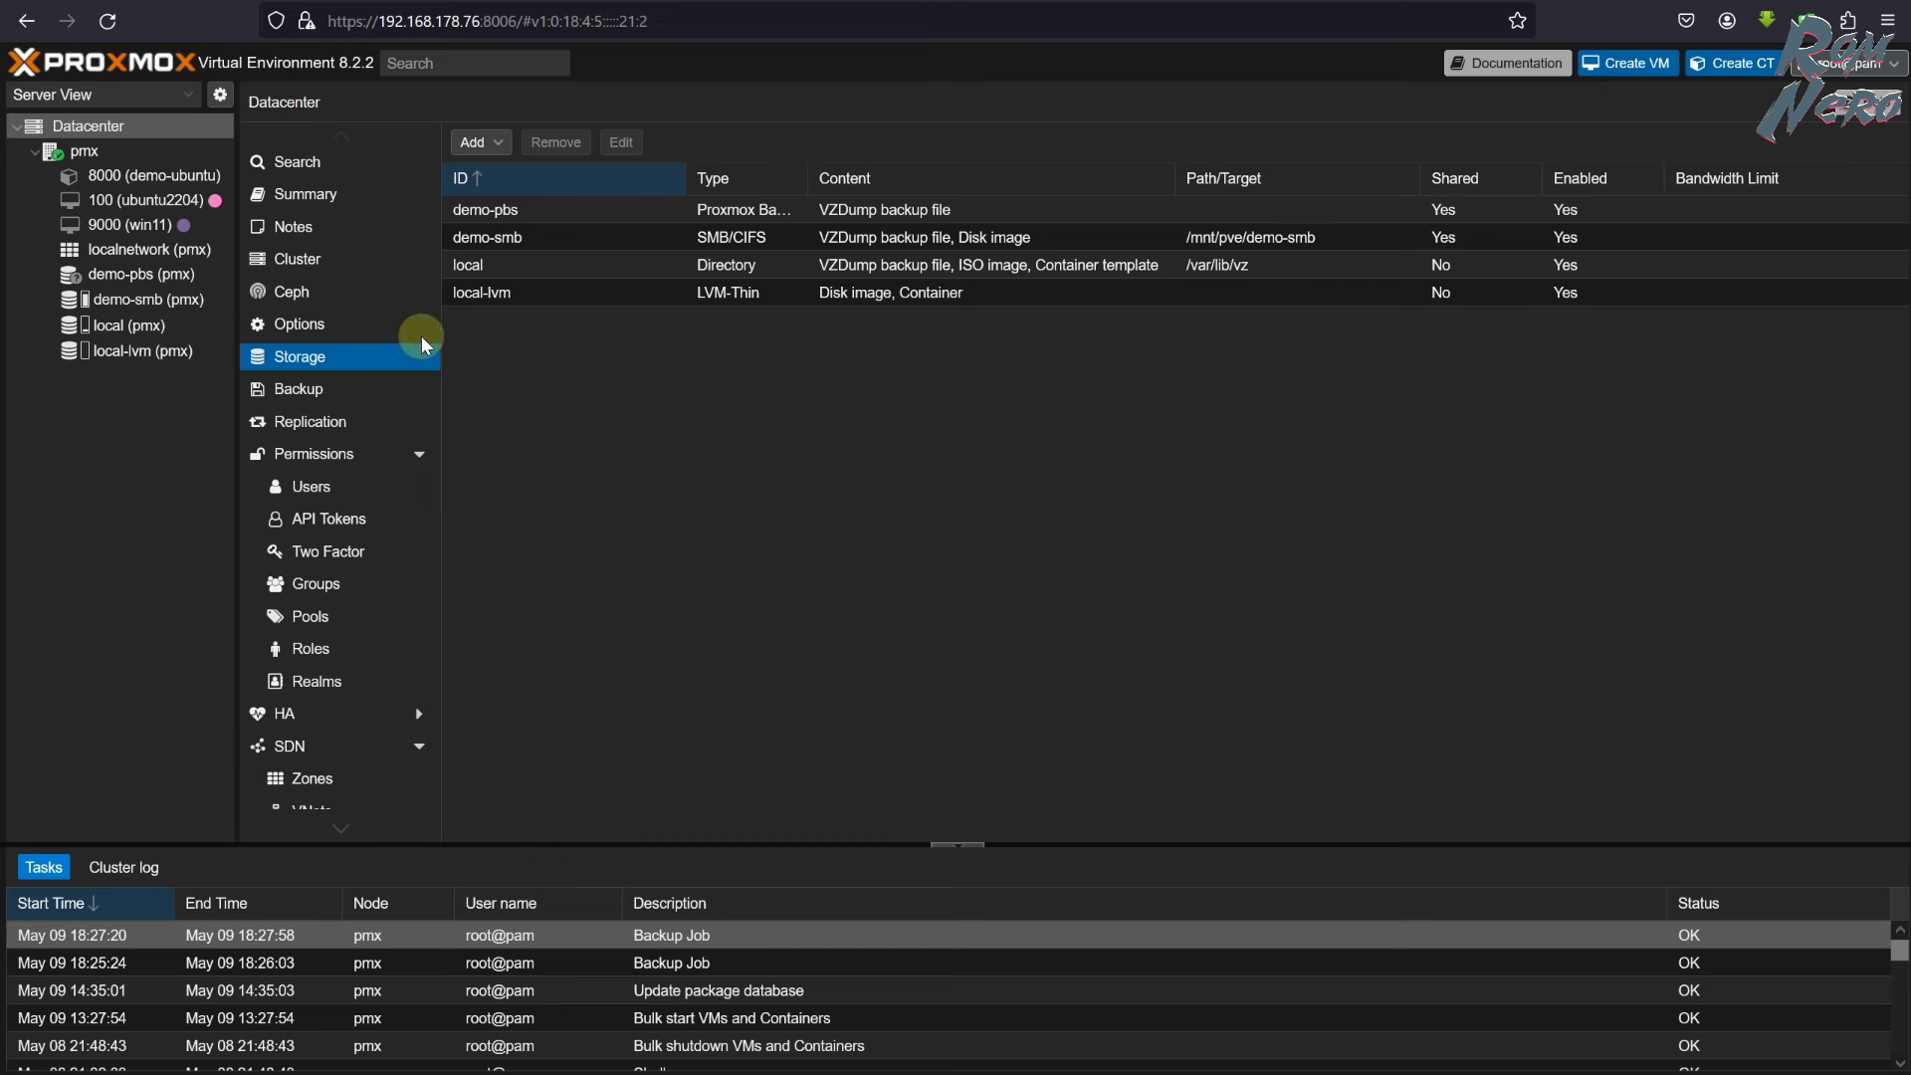
- Confirm demo-pbs has no backups yet, then open Datacenter > Backup jobs
left_click(145, 276)
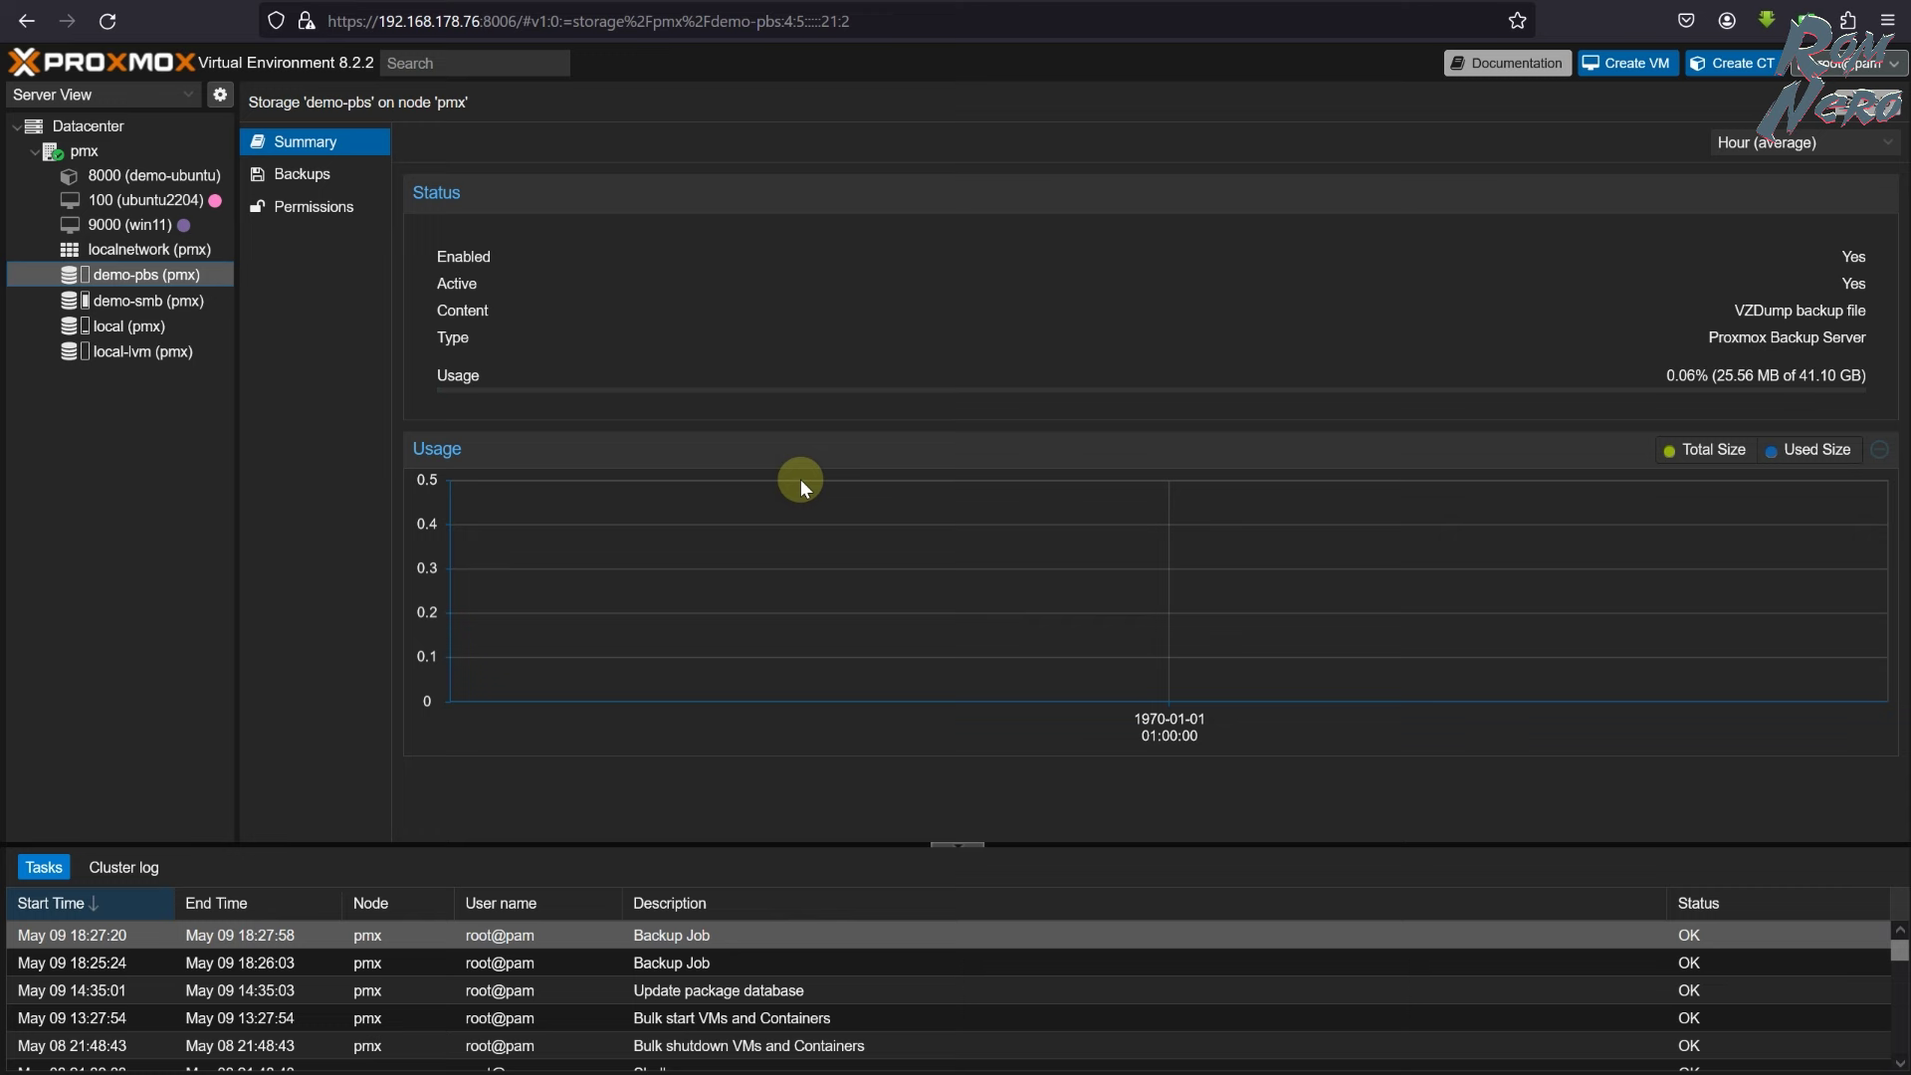
left_click(266, 173)
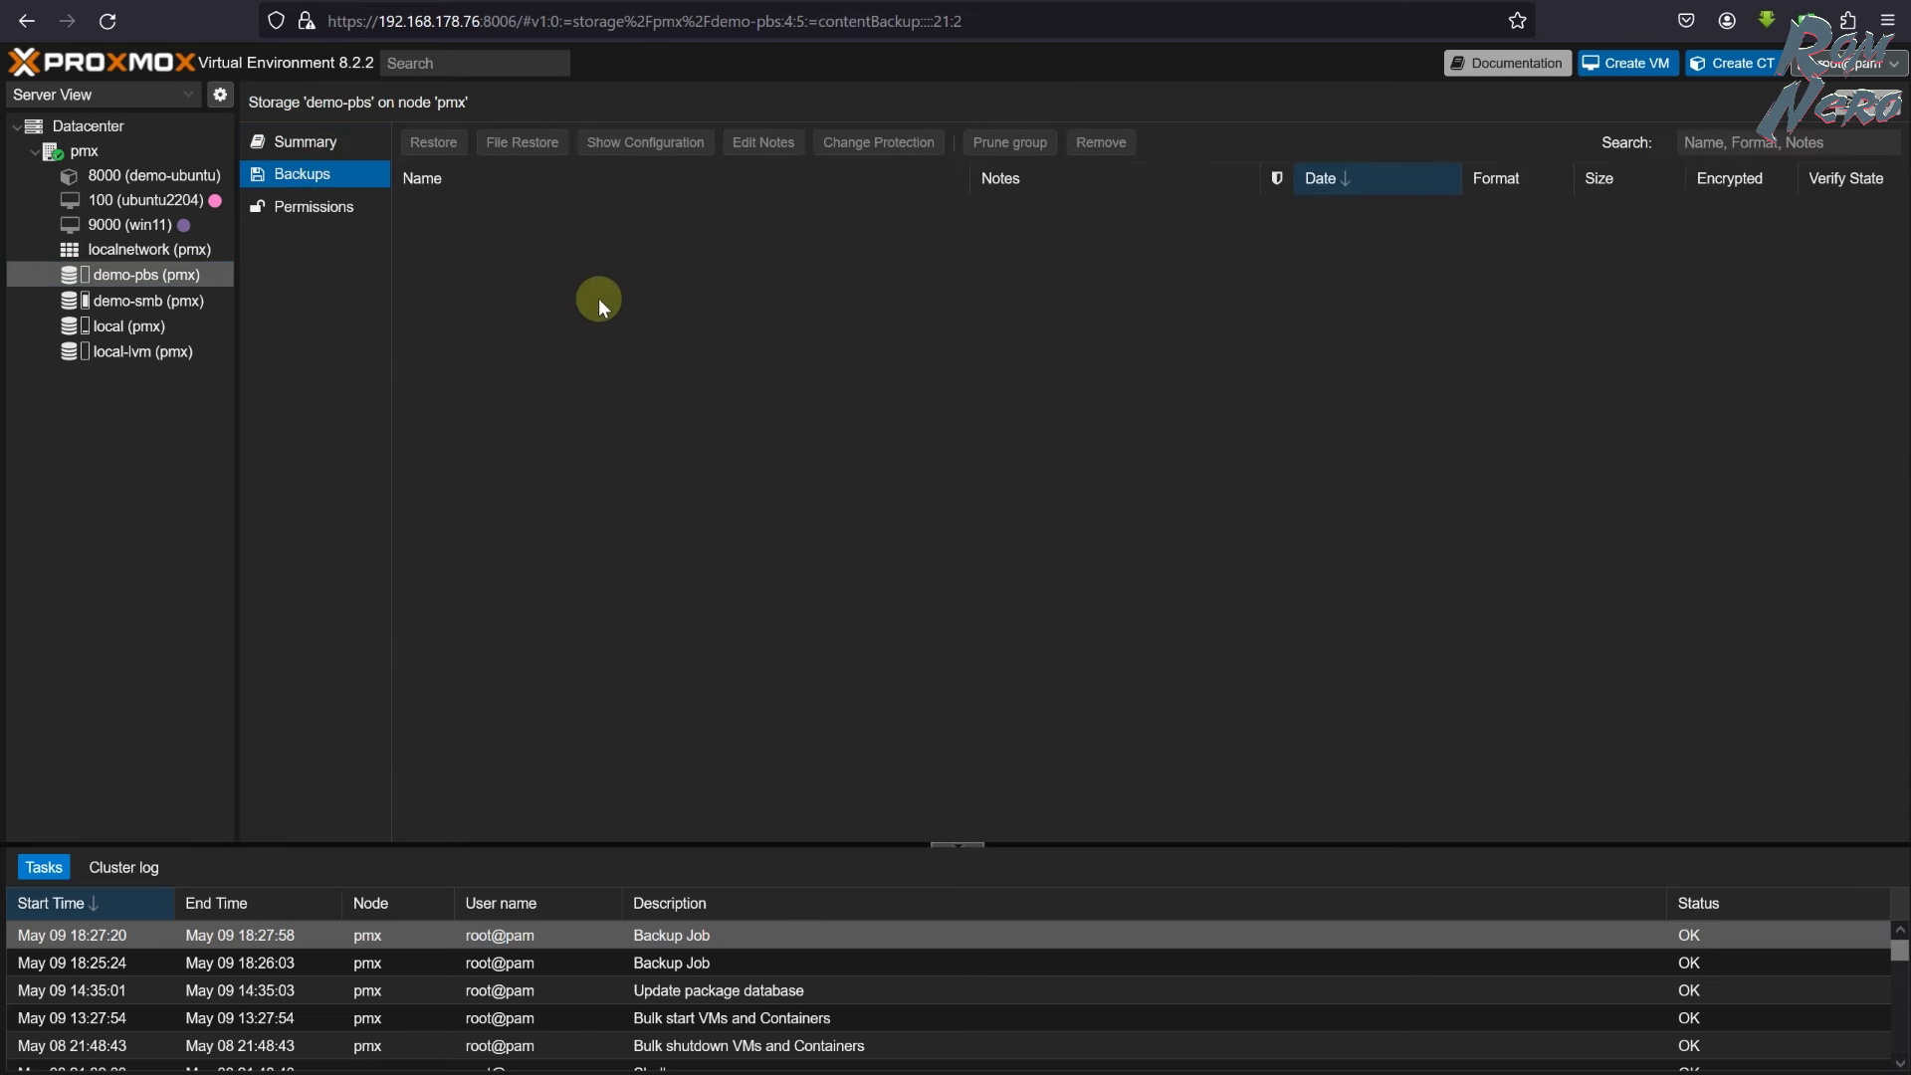
left_click(89, 153)
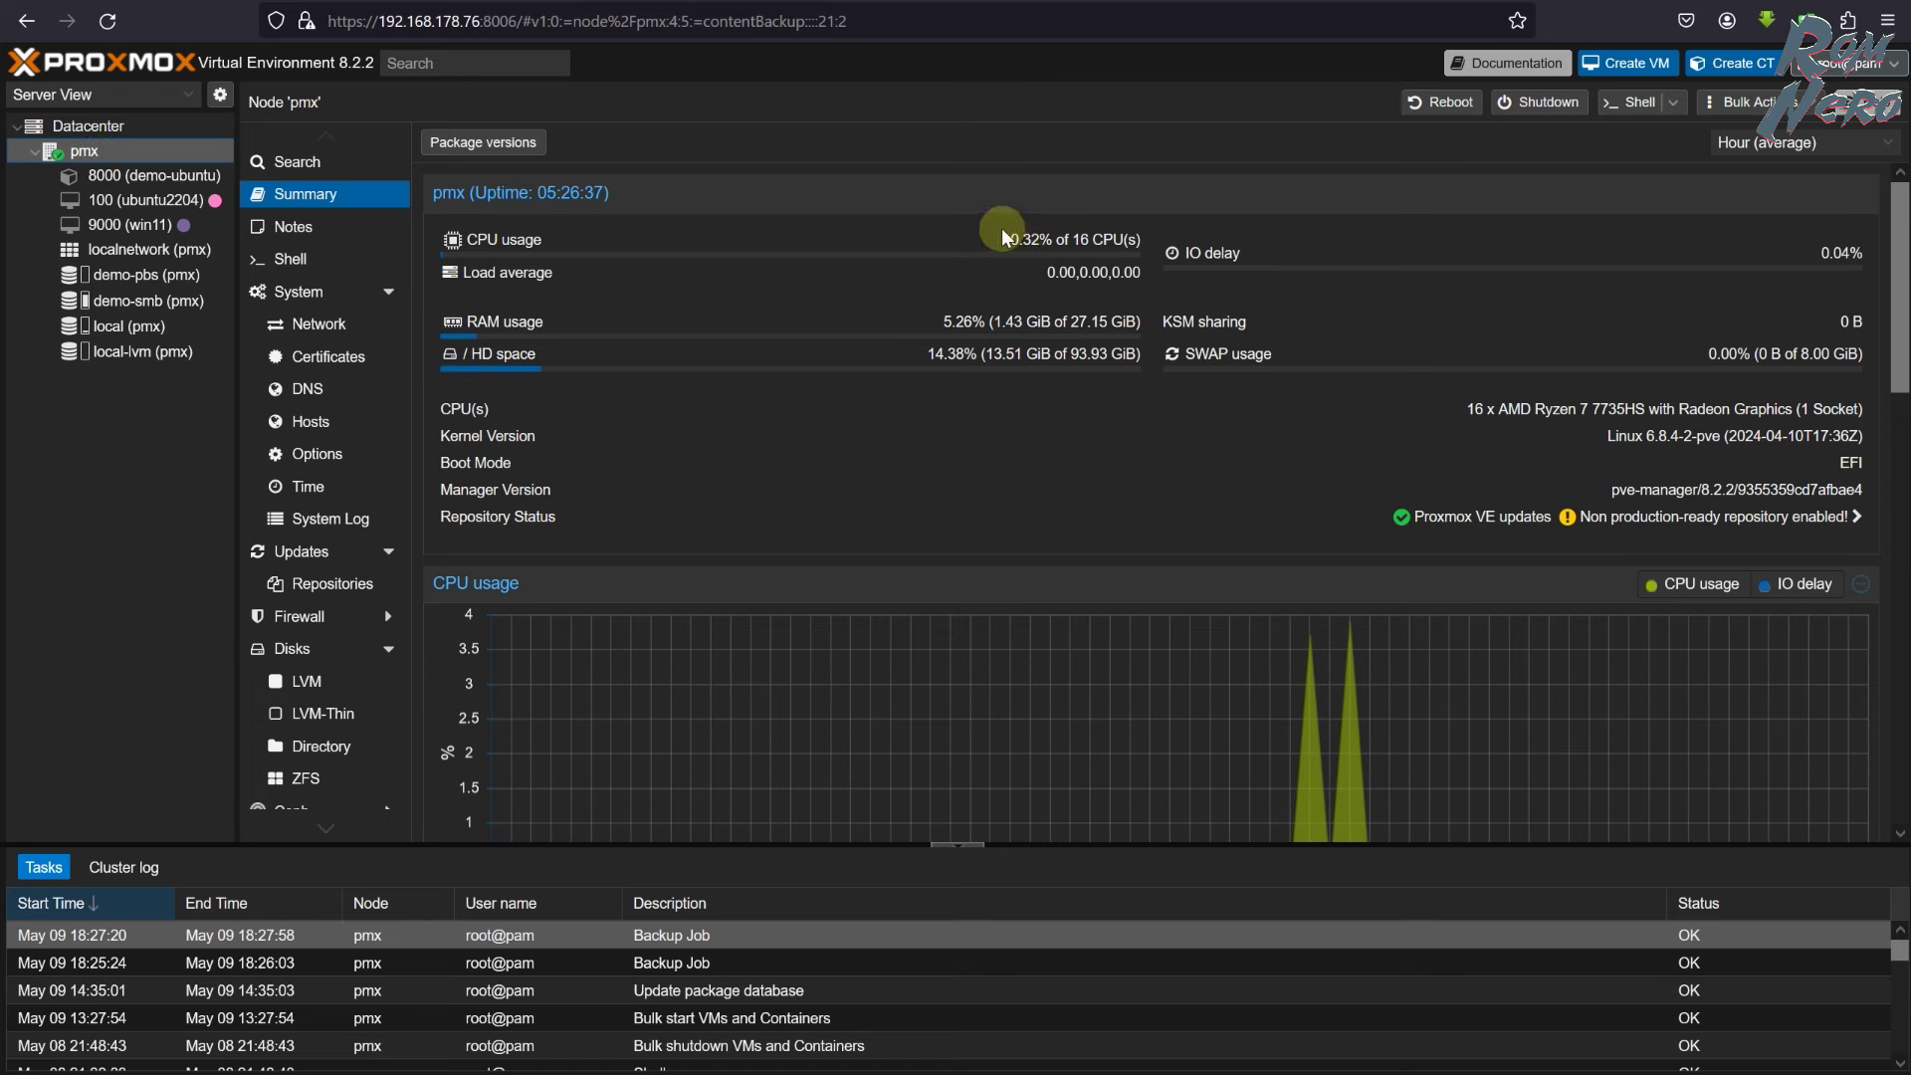
left_click(194, 128)
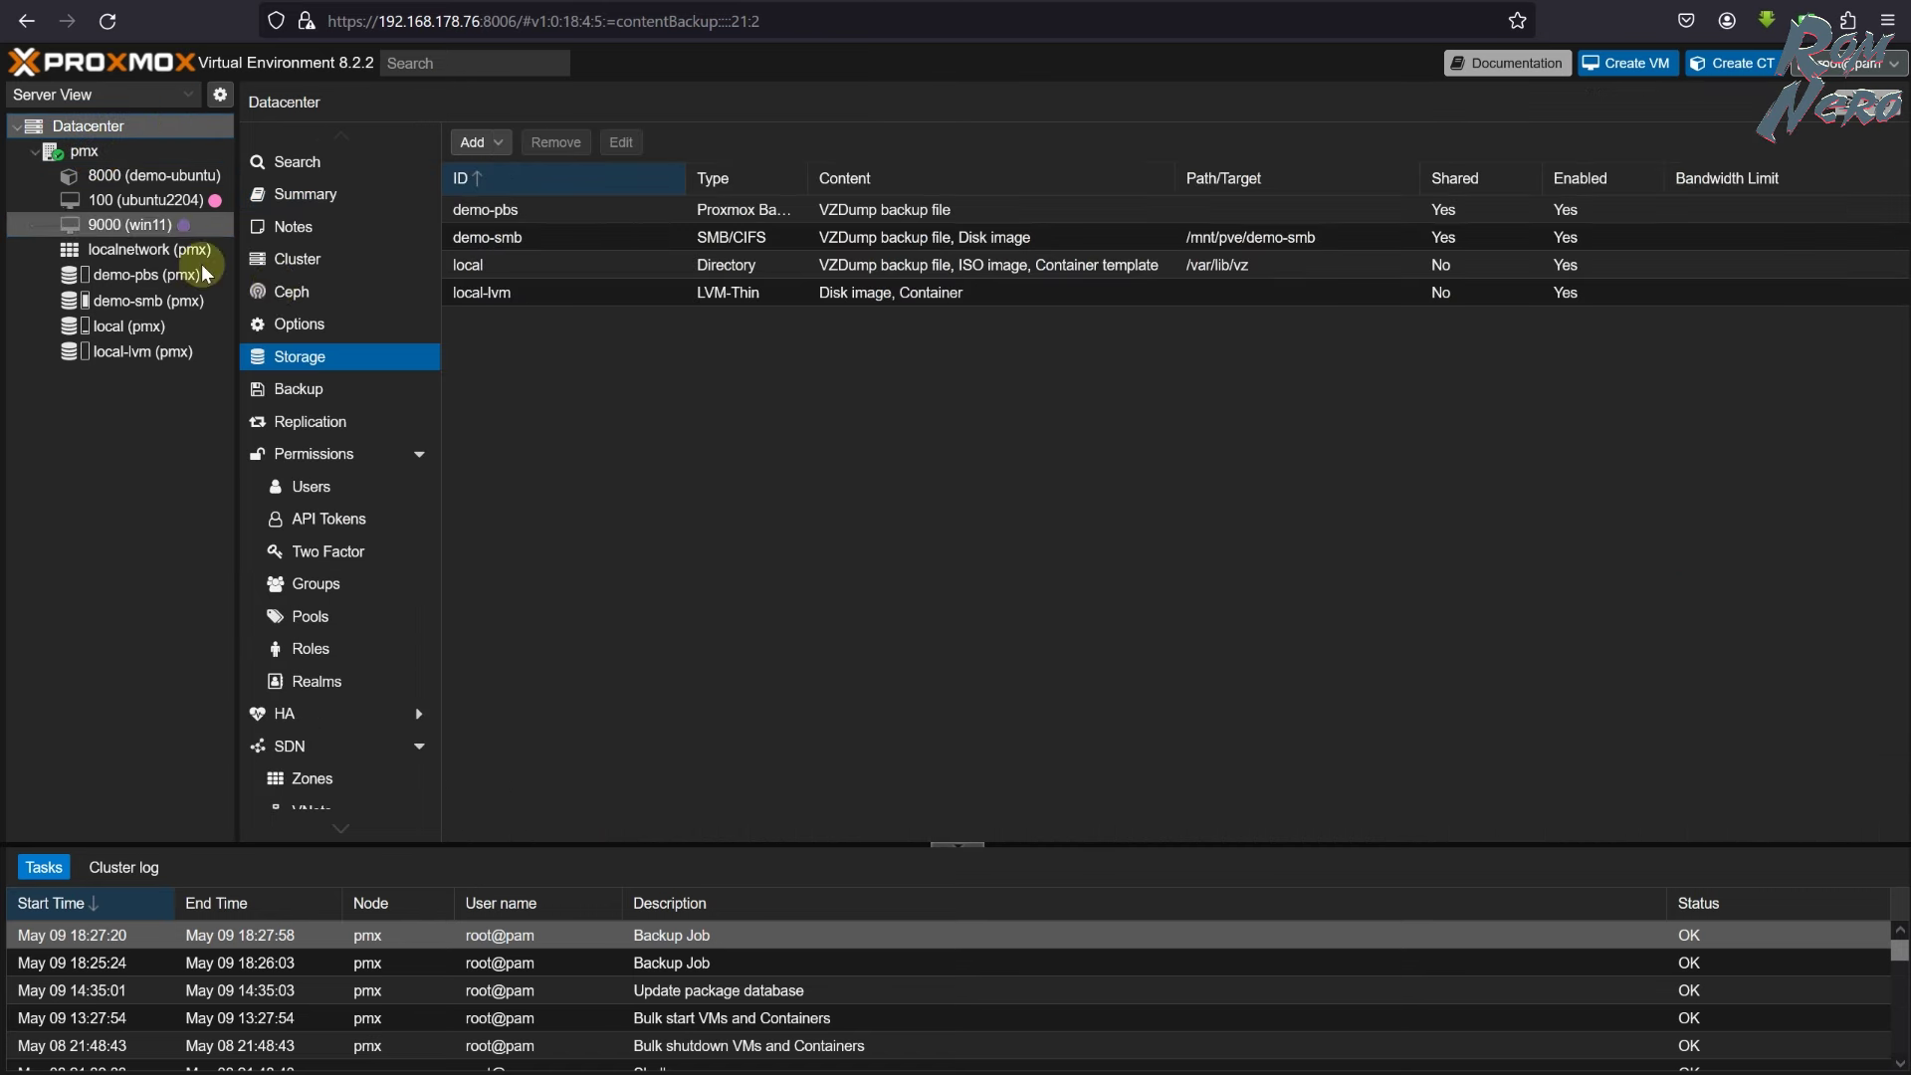
left_click(353, 387)
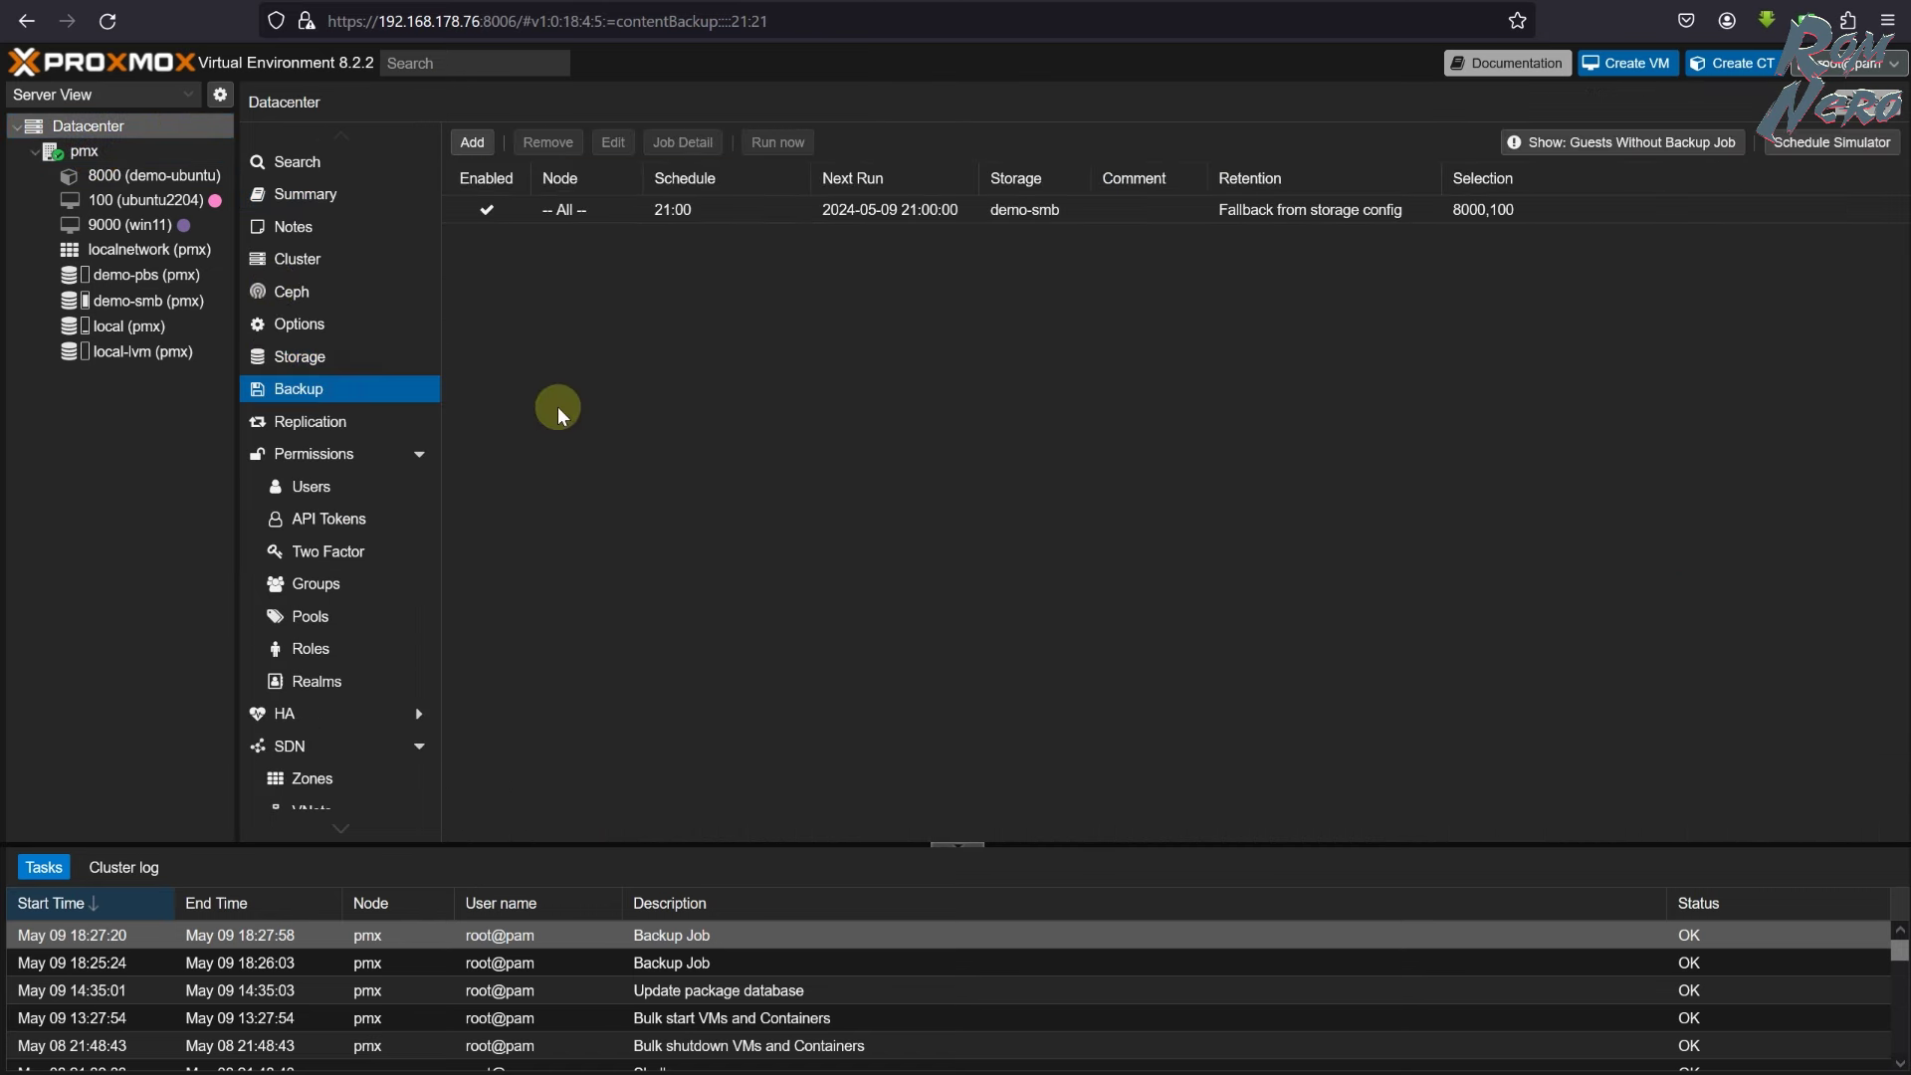
- Change the 21:00 backup job's storage from demo-smb to demo-pbs
double_click(584, 217)
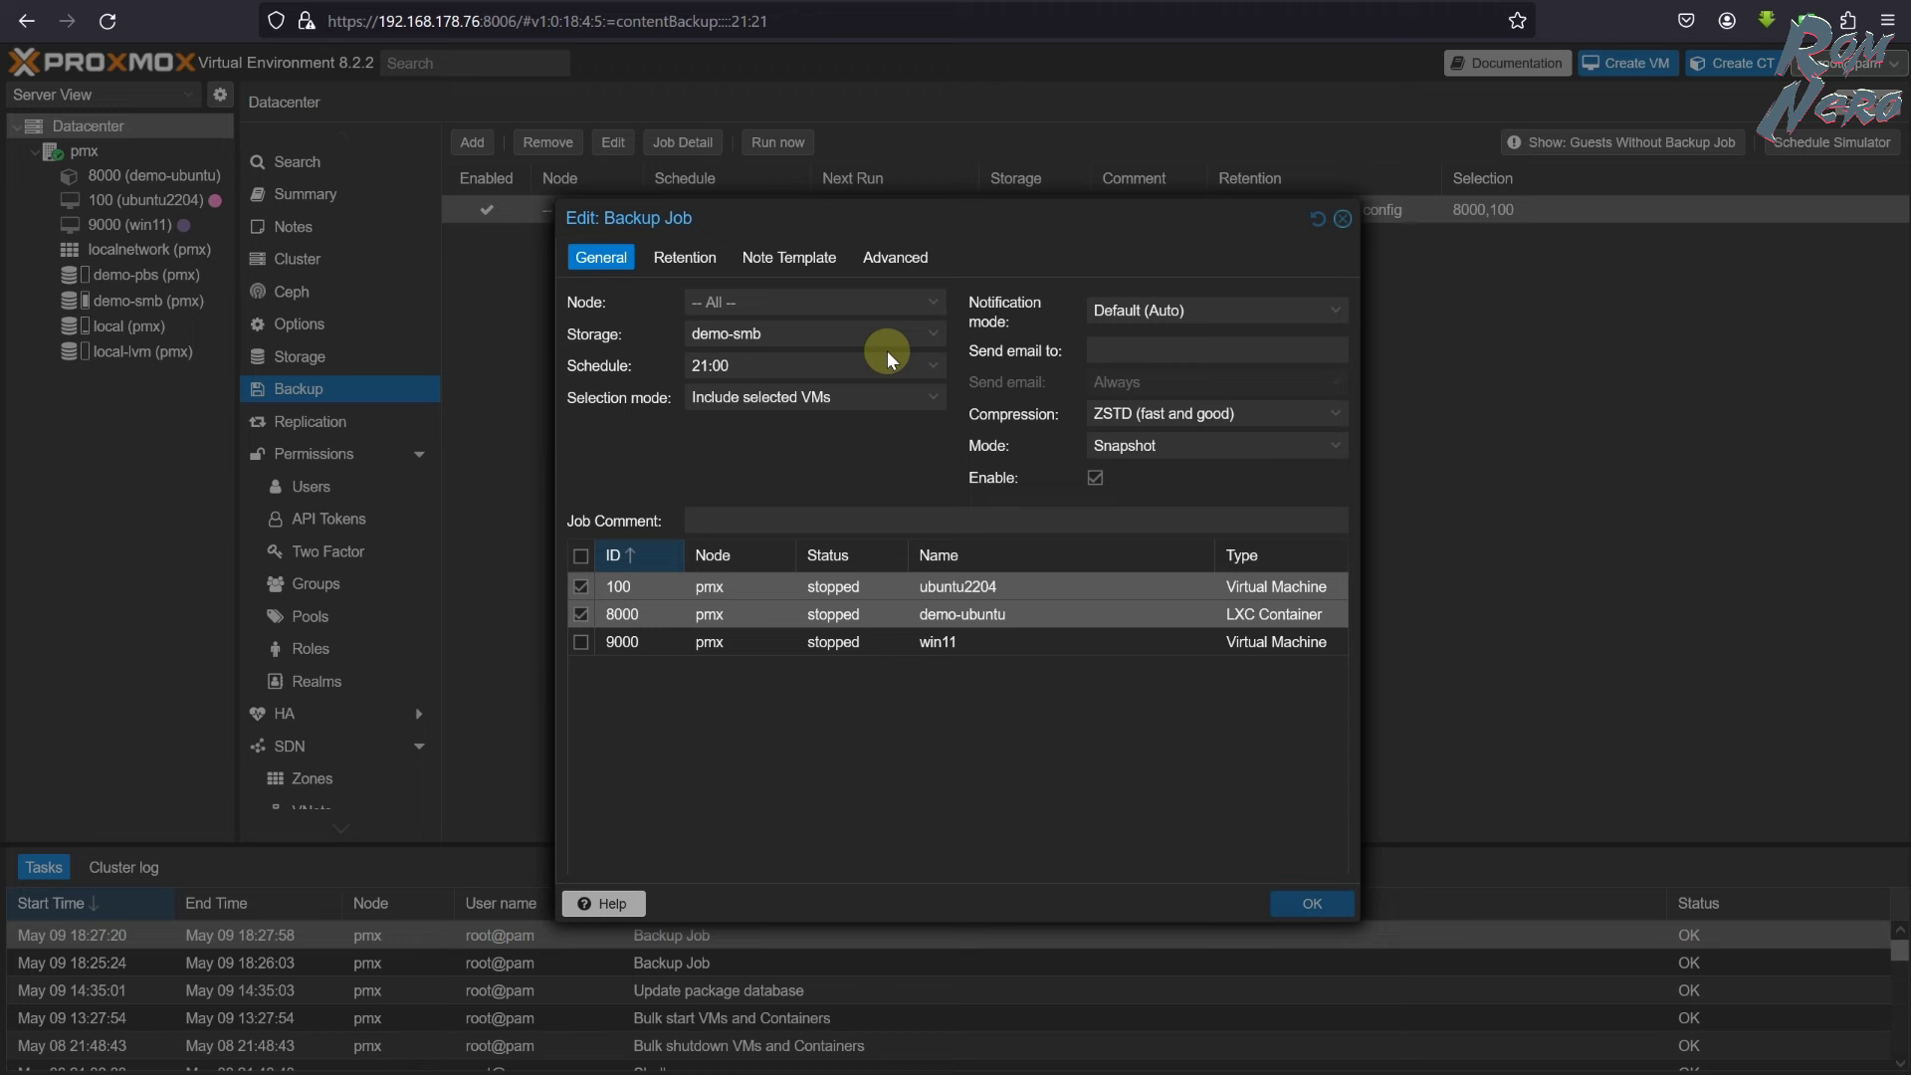
left_click(924, 335)
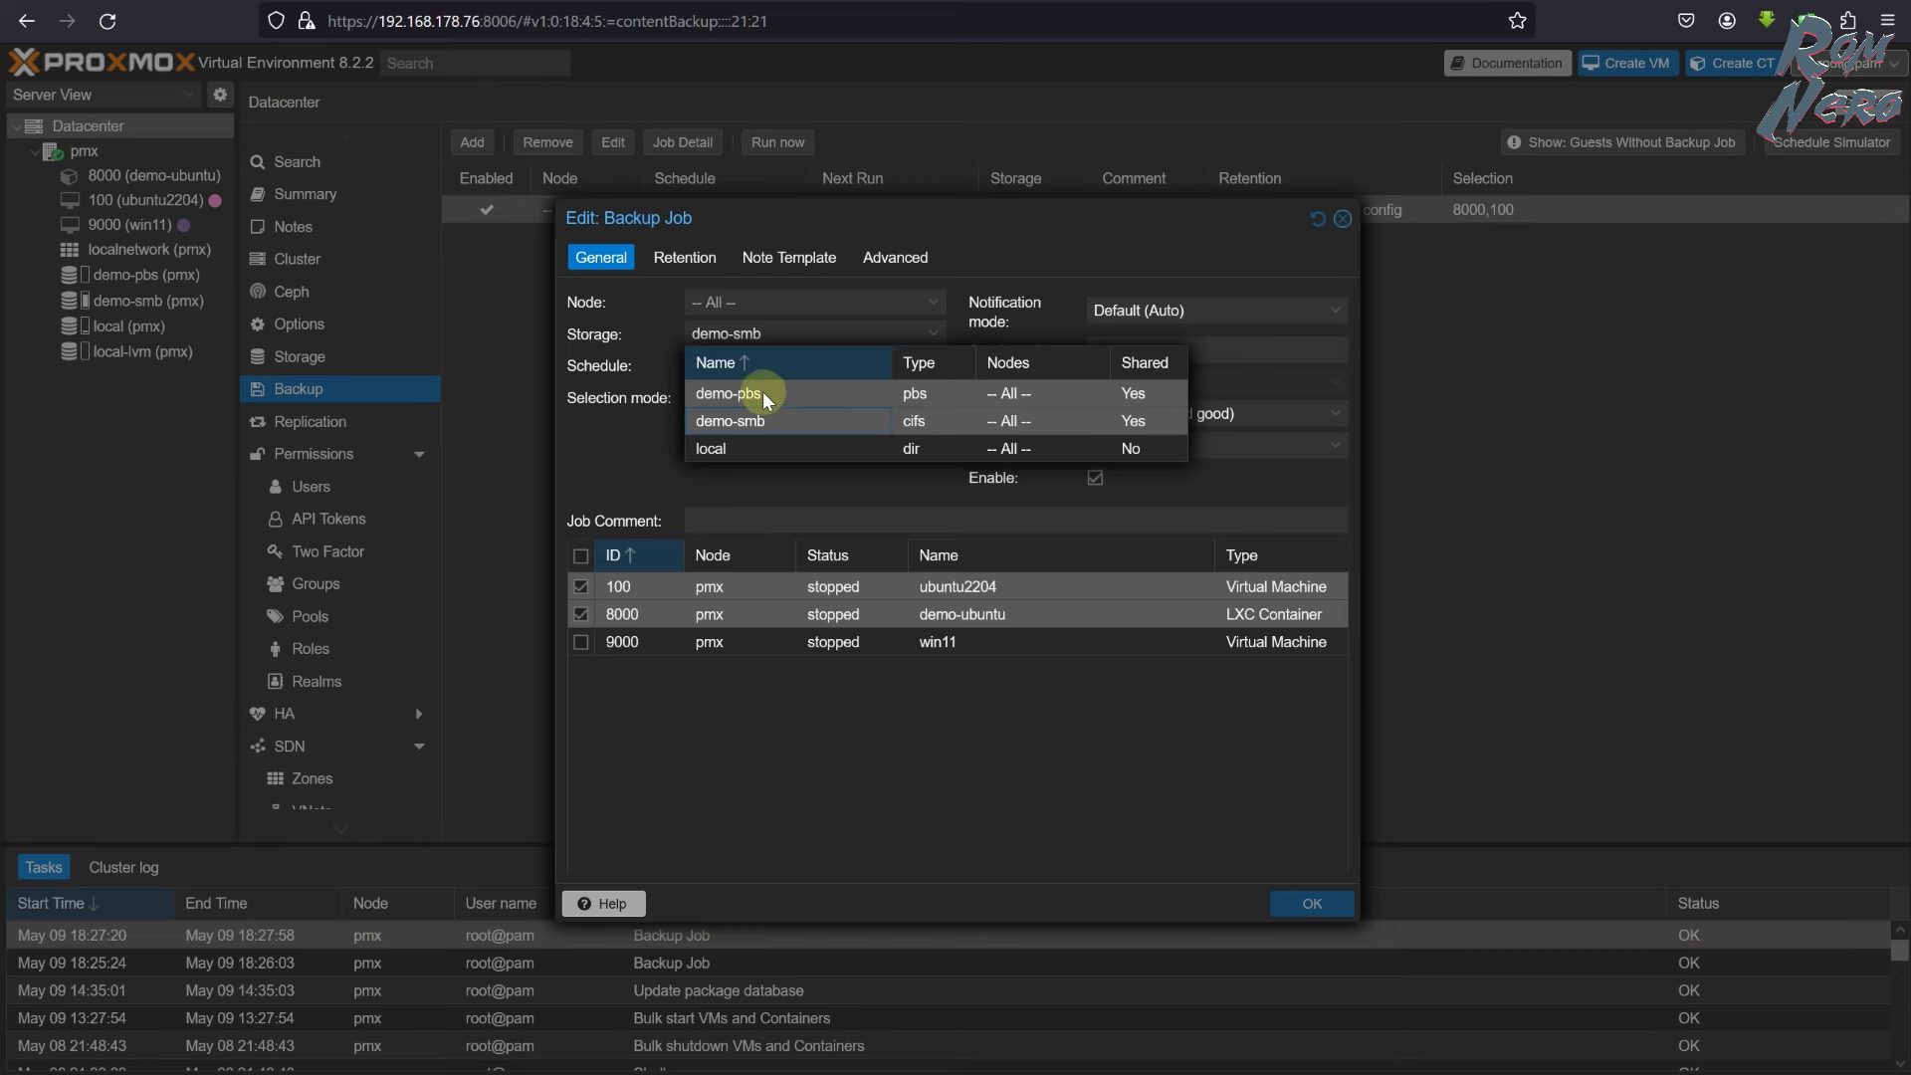
left_click(773, 398)
left_click(1326, 908)
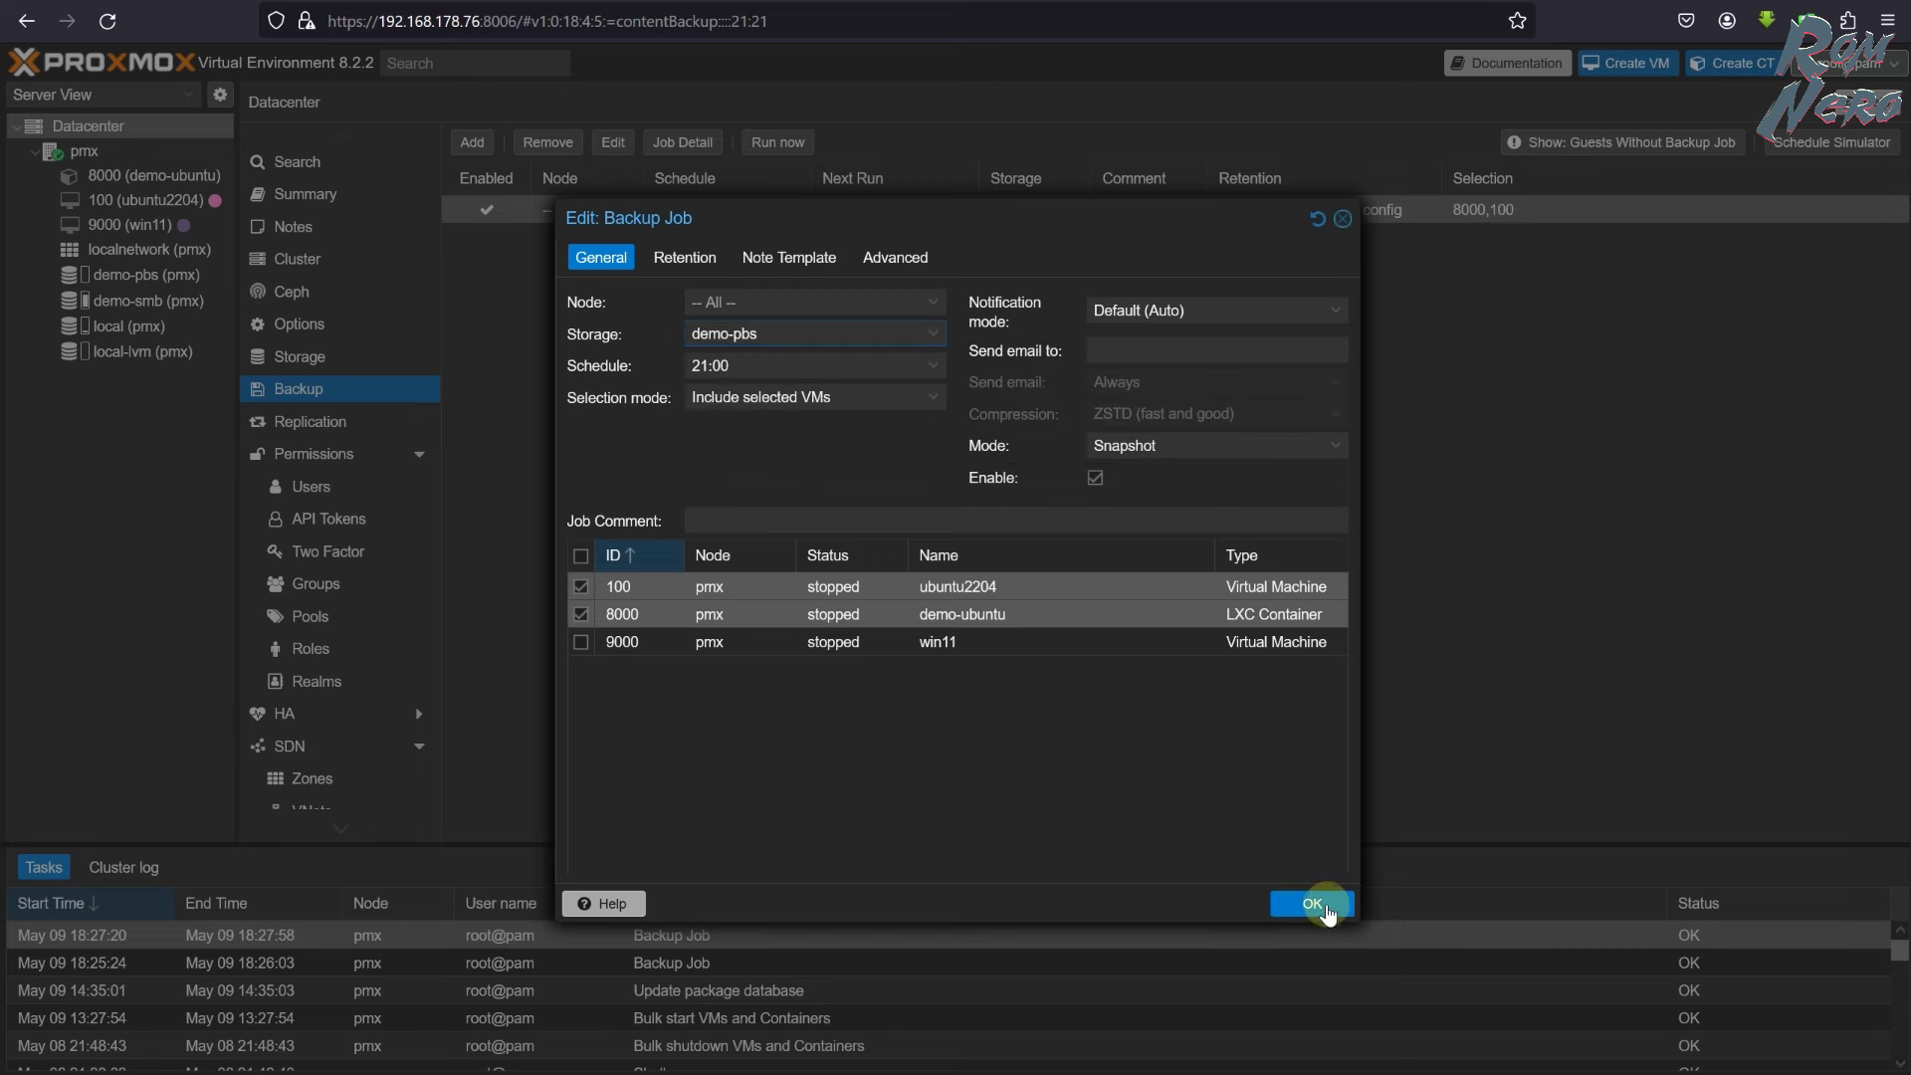
- Run the 21:00 backup job now and open its task log
left_click(772, 145)
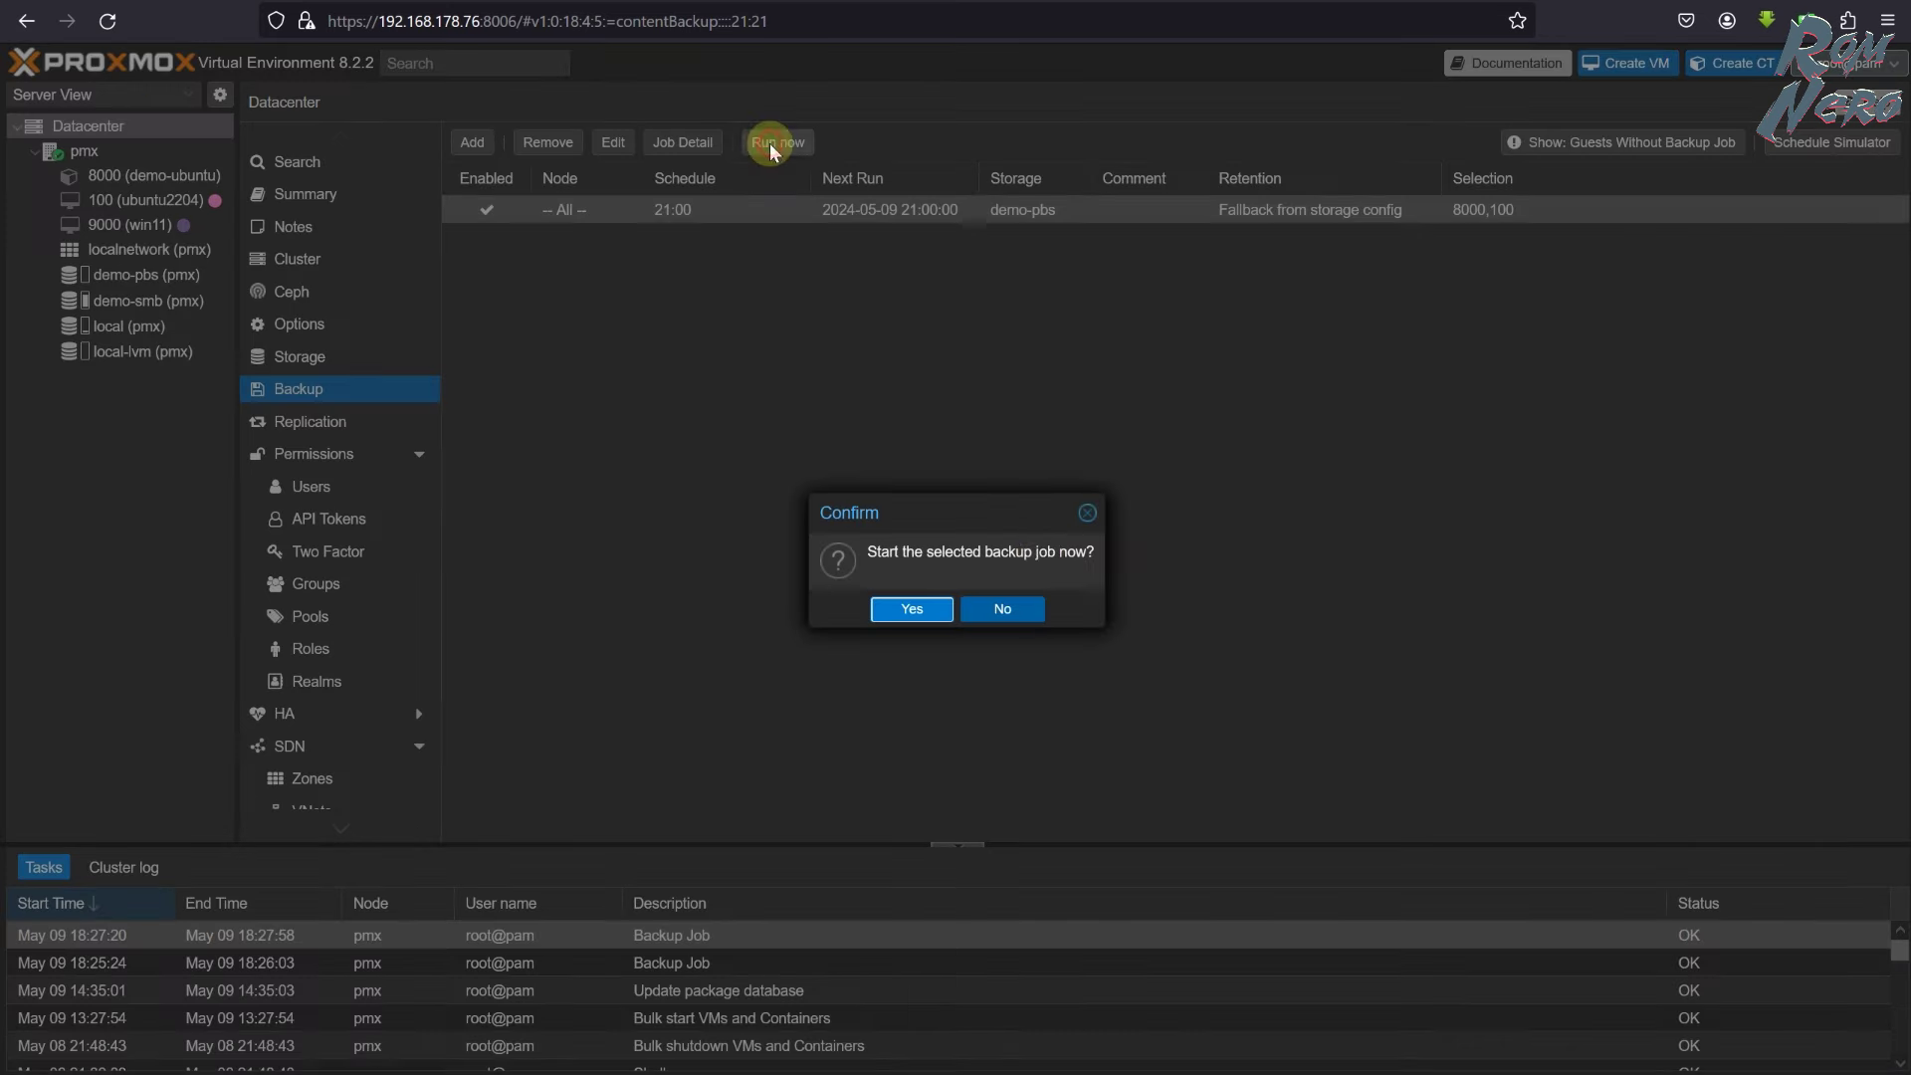
left_click(906, 609)
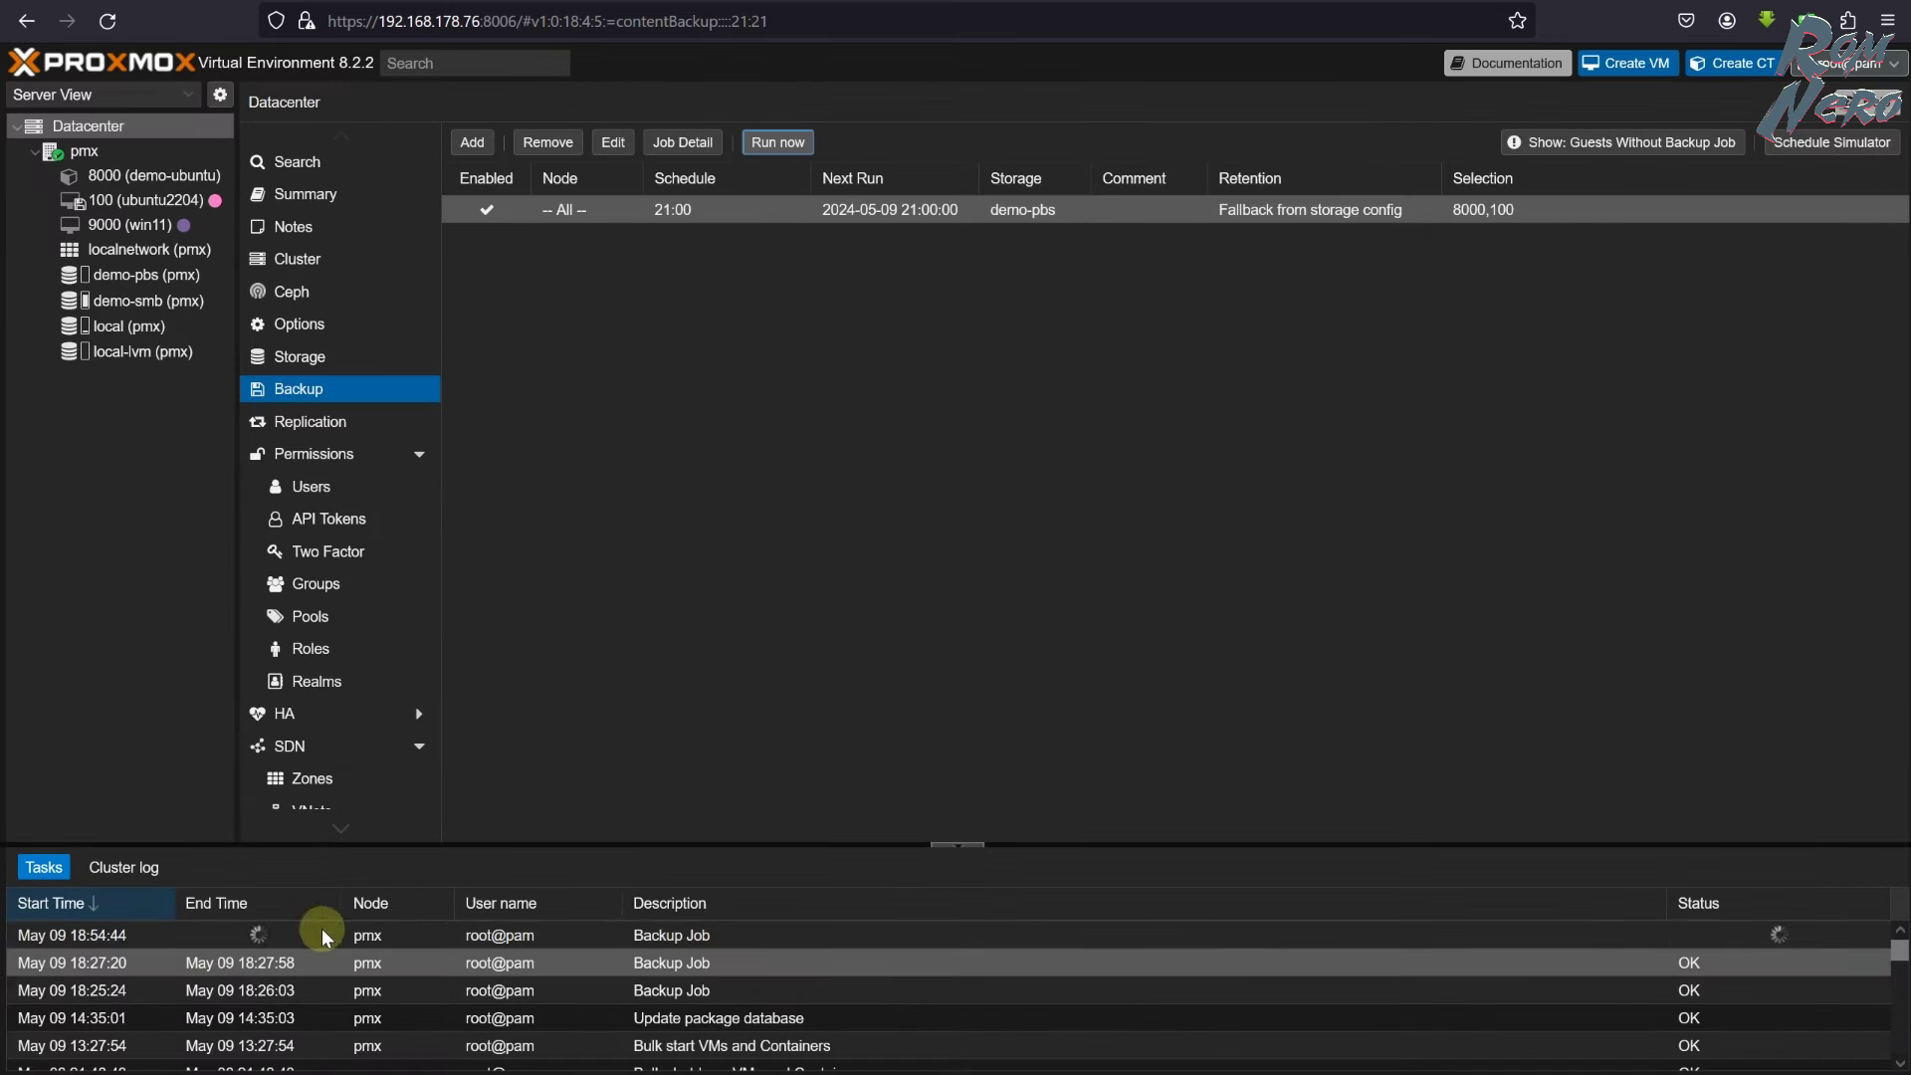
double_click(325, 936)
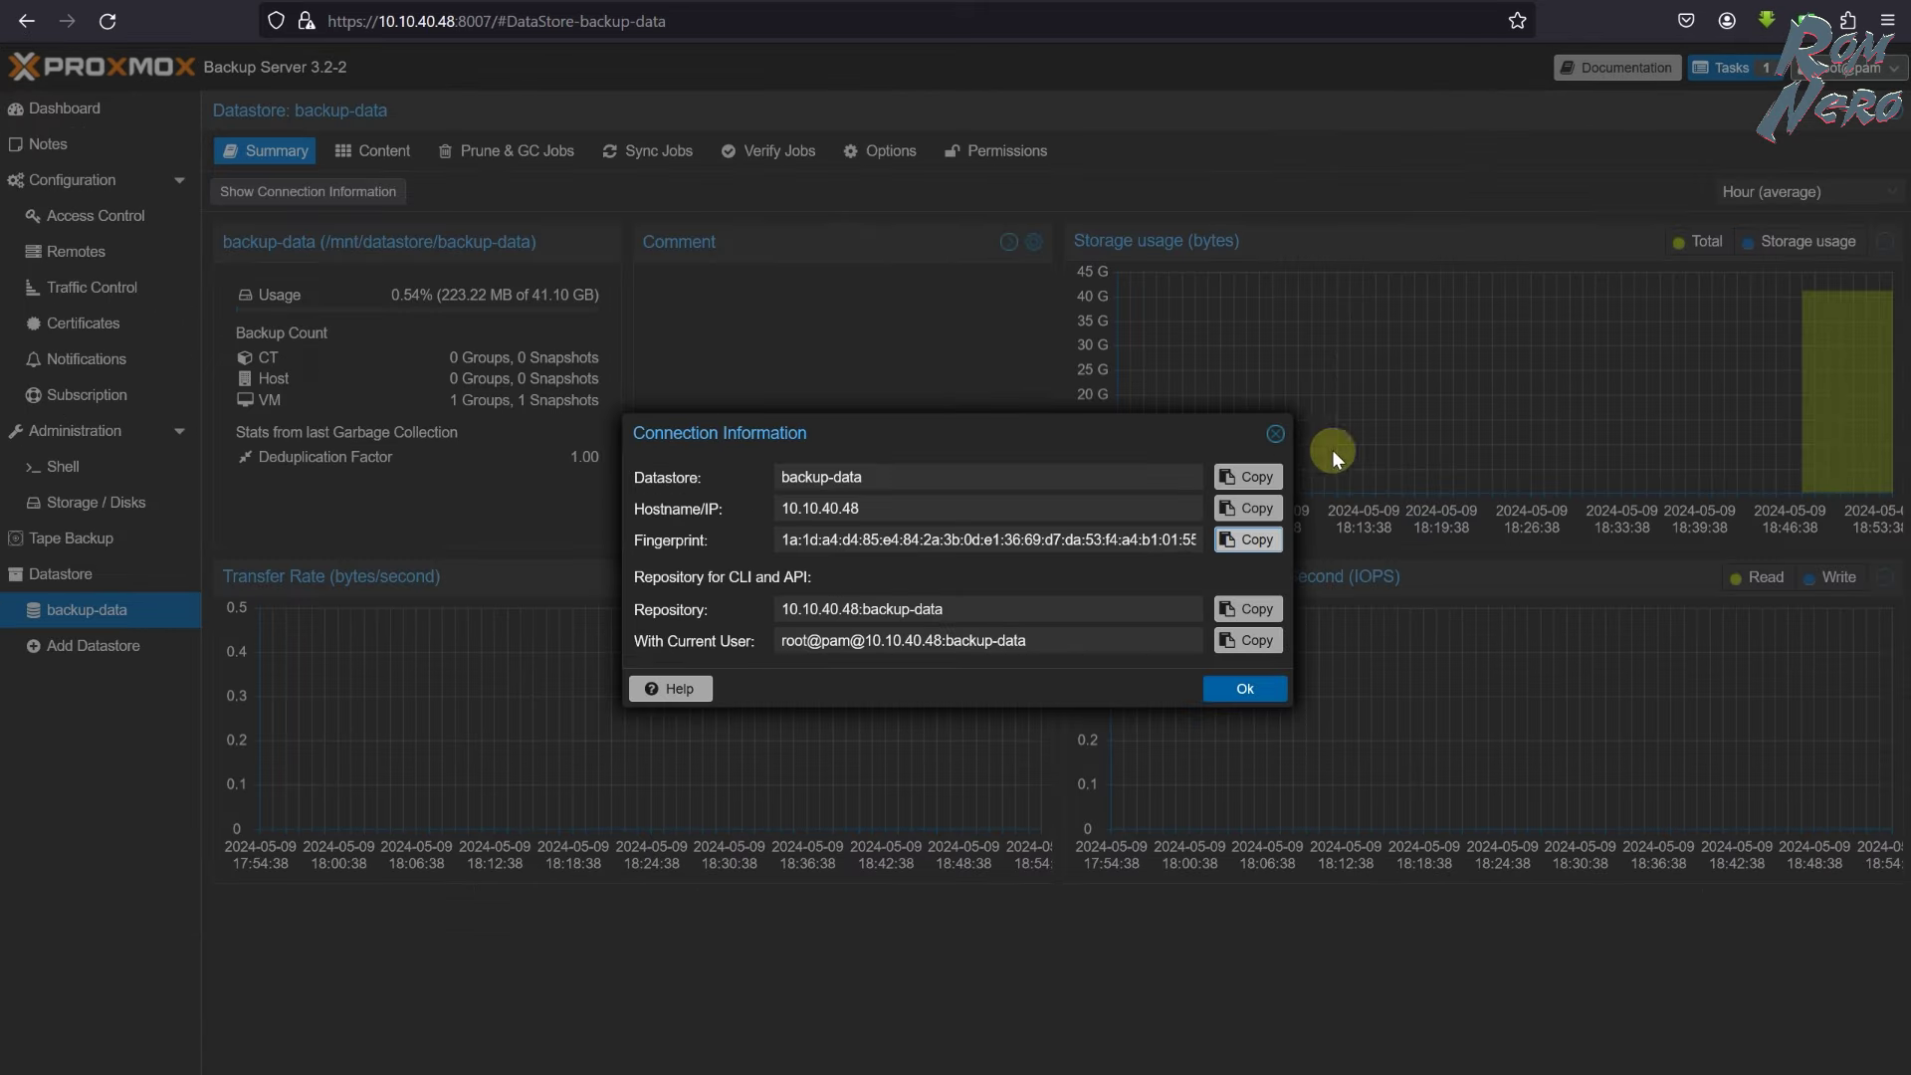
- Review the PBS dashboard's task list, then list the new backups in backup-data's Content
left_click(1275, 434)
left_click(80, 109)
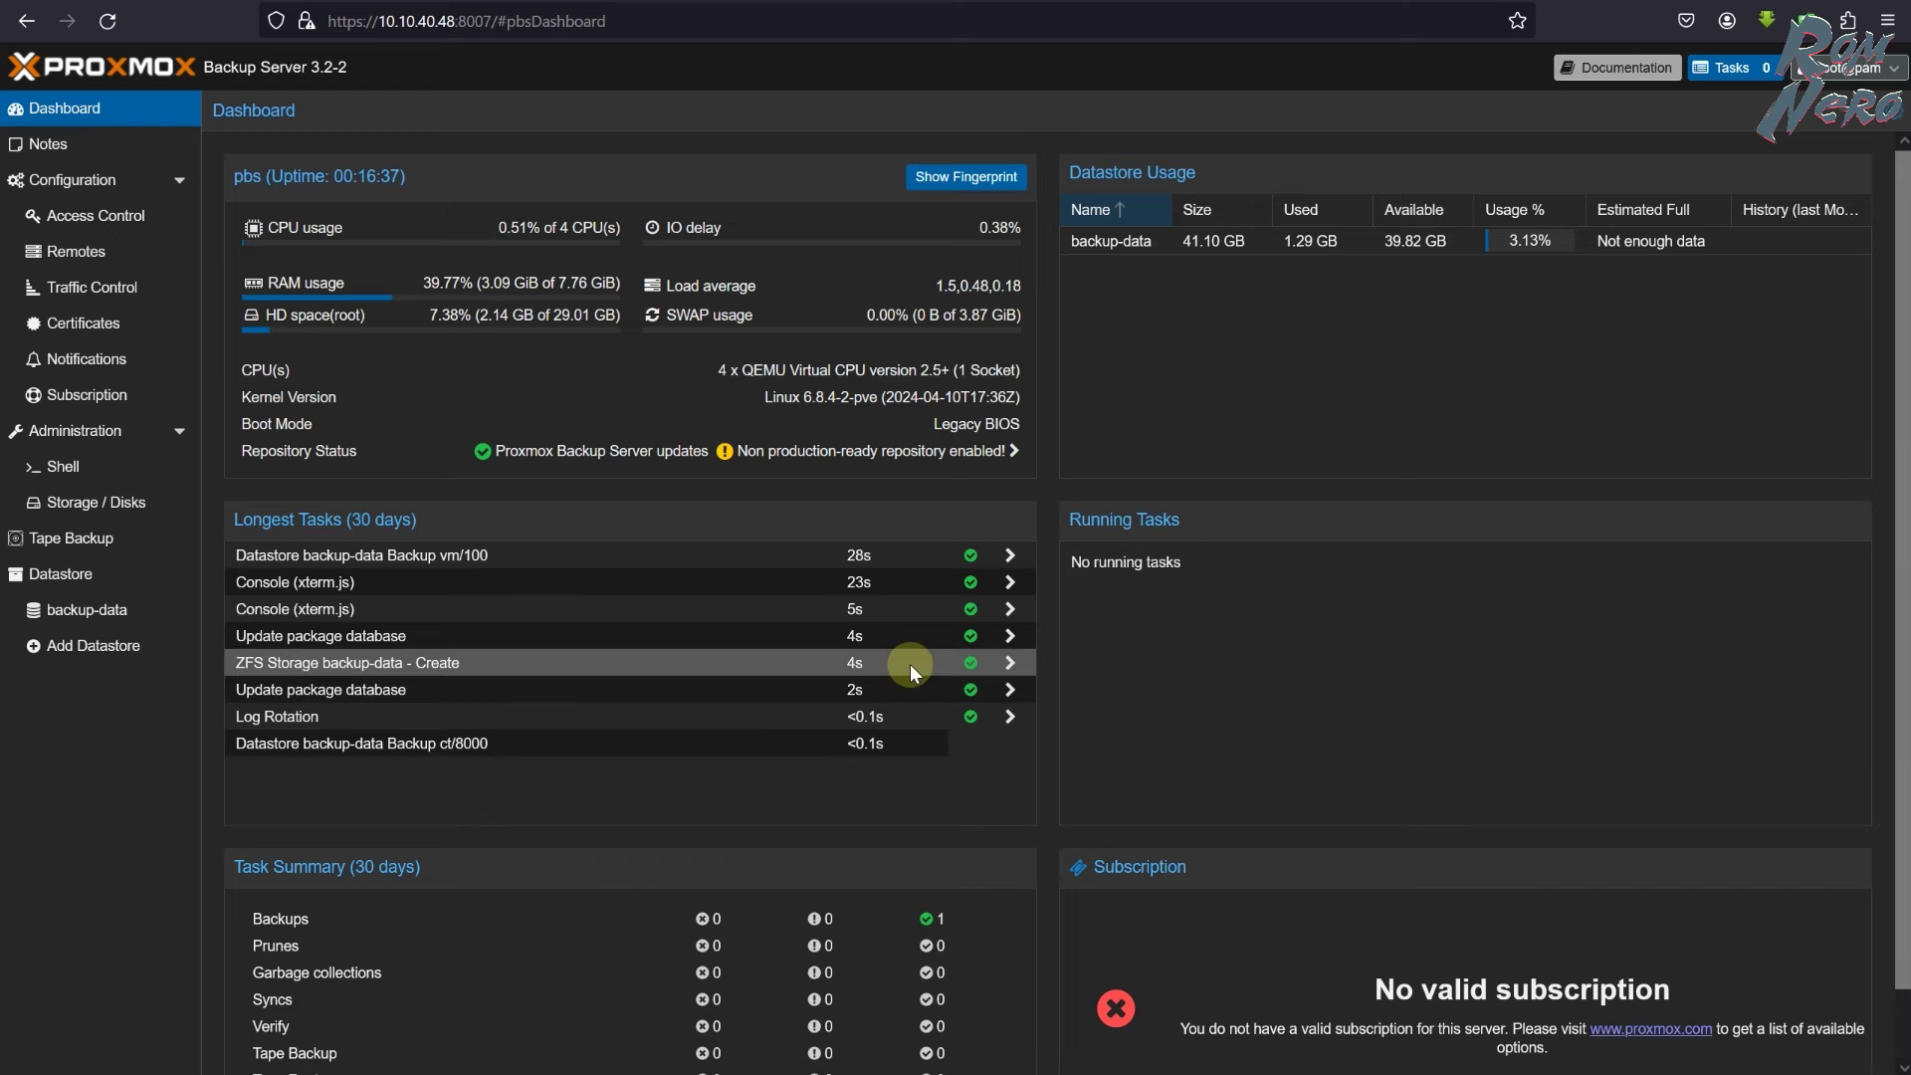
scroll(910, 665, "down", 1)
scroll(910, 665, "up", 1)
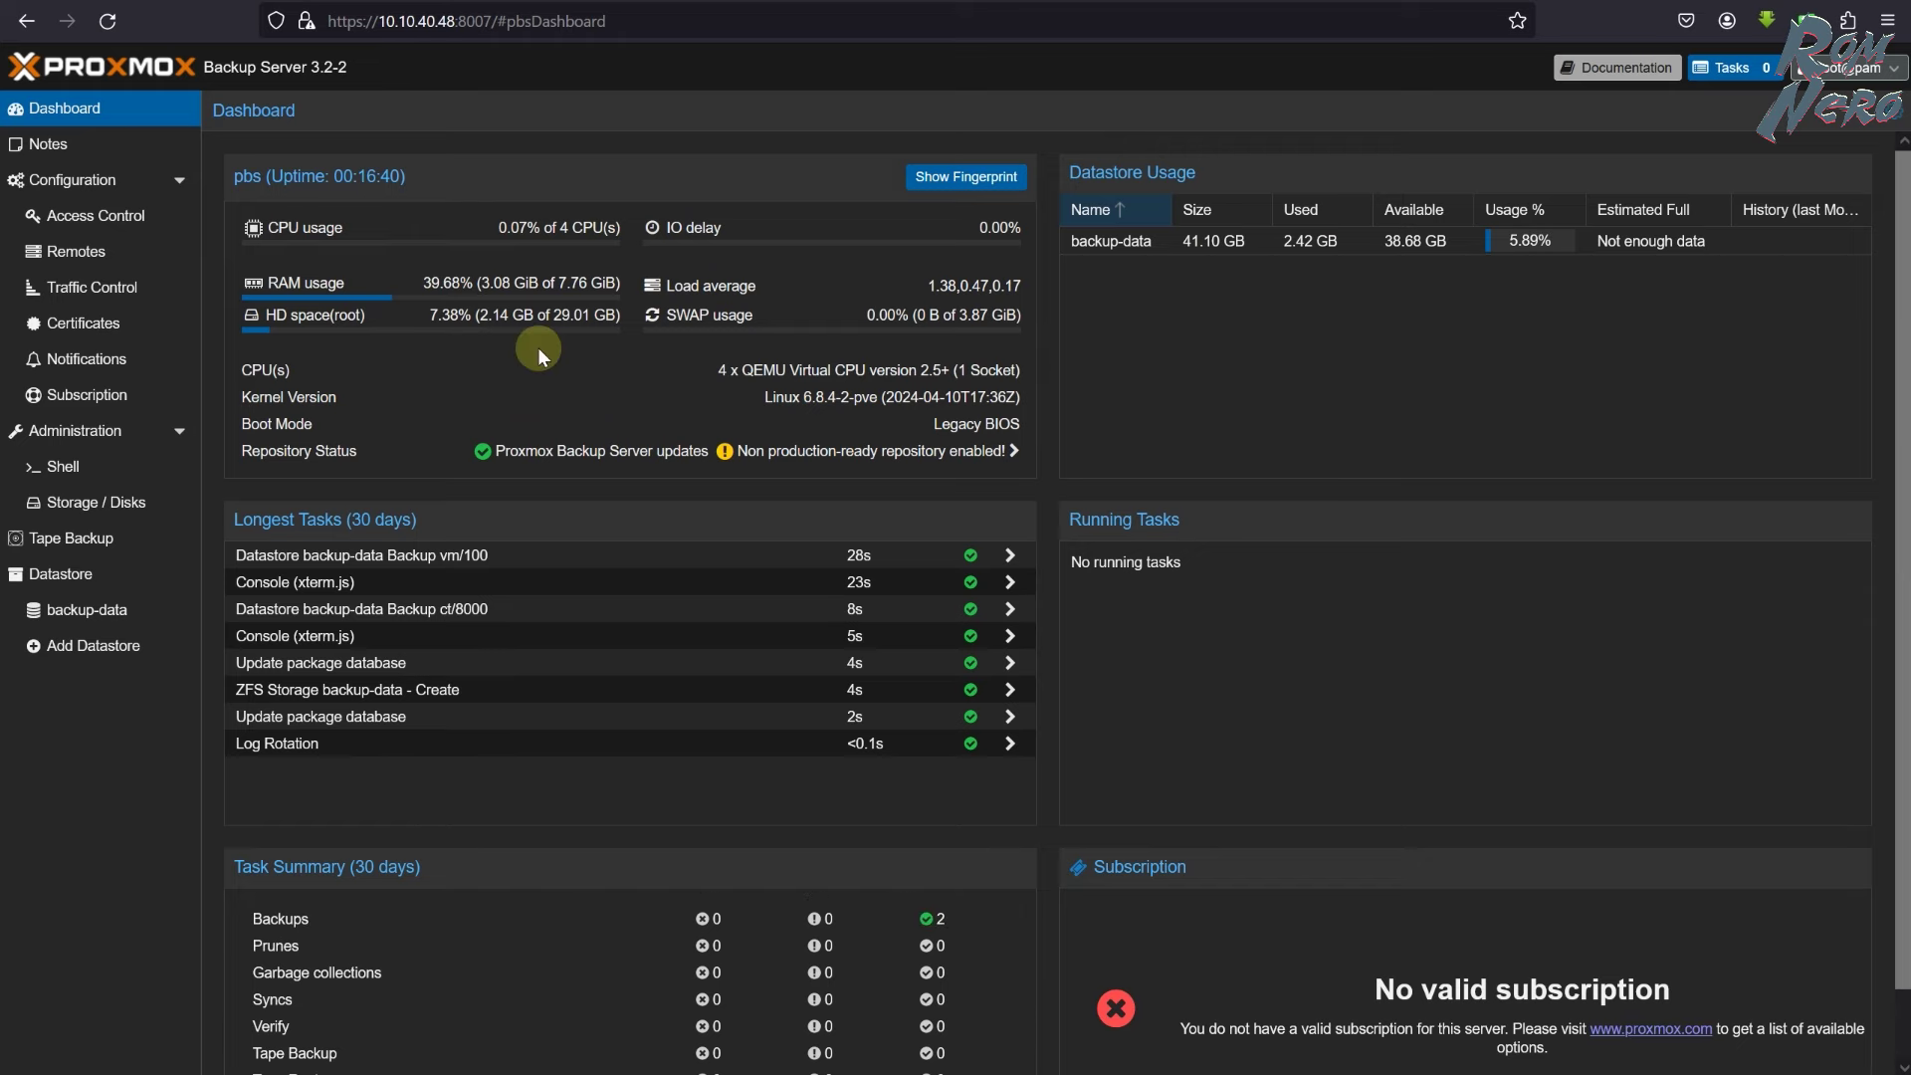
left_click(109, 617)
left_click(373, 152)
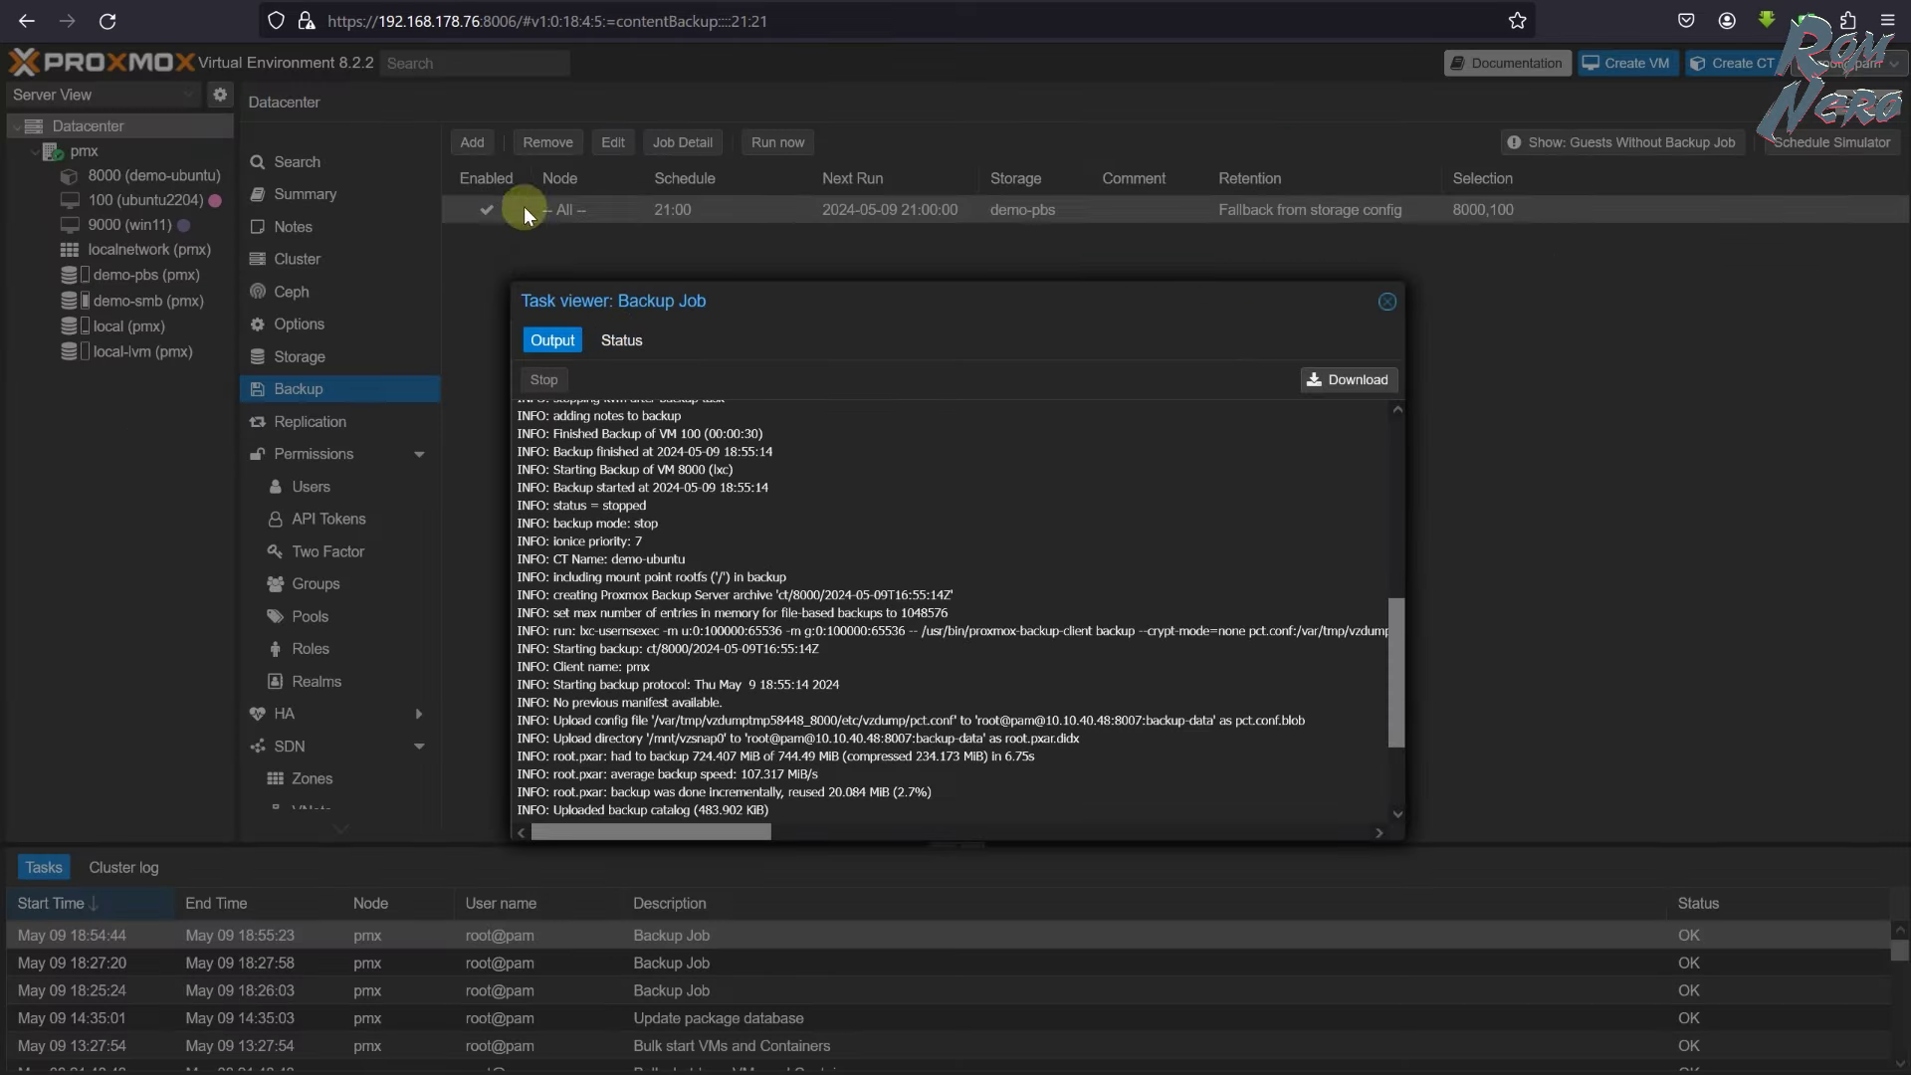
- Confirm the backup task stopped OK after 1m 5.8s and close the task viewer
left_click(623, 341)
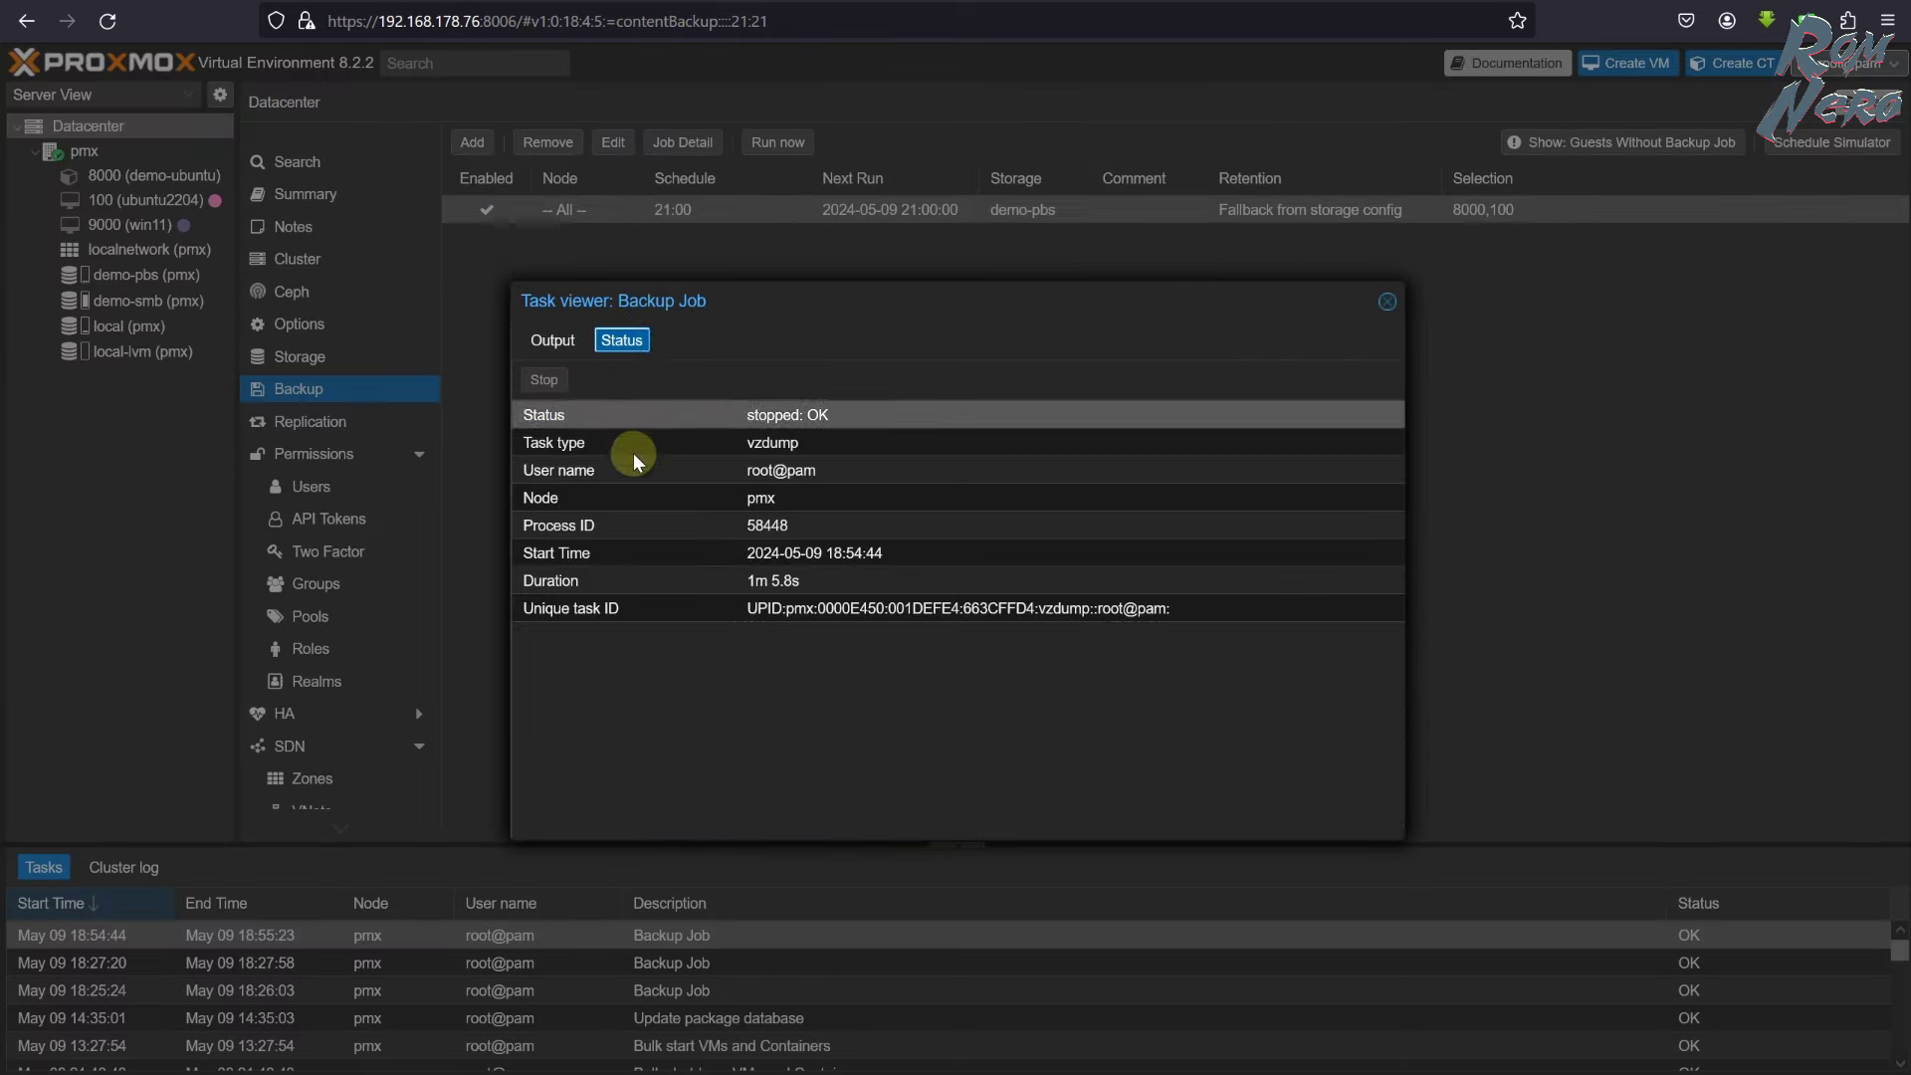
left_click(794, 585)
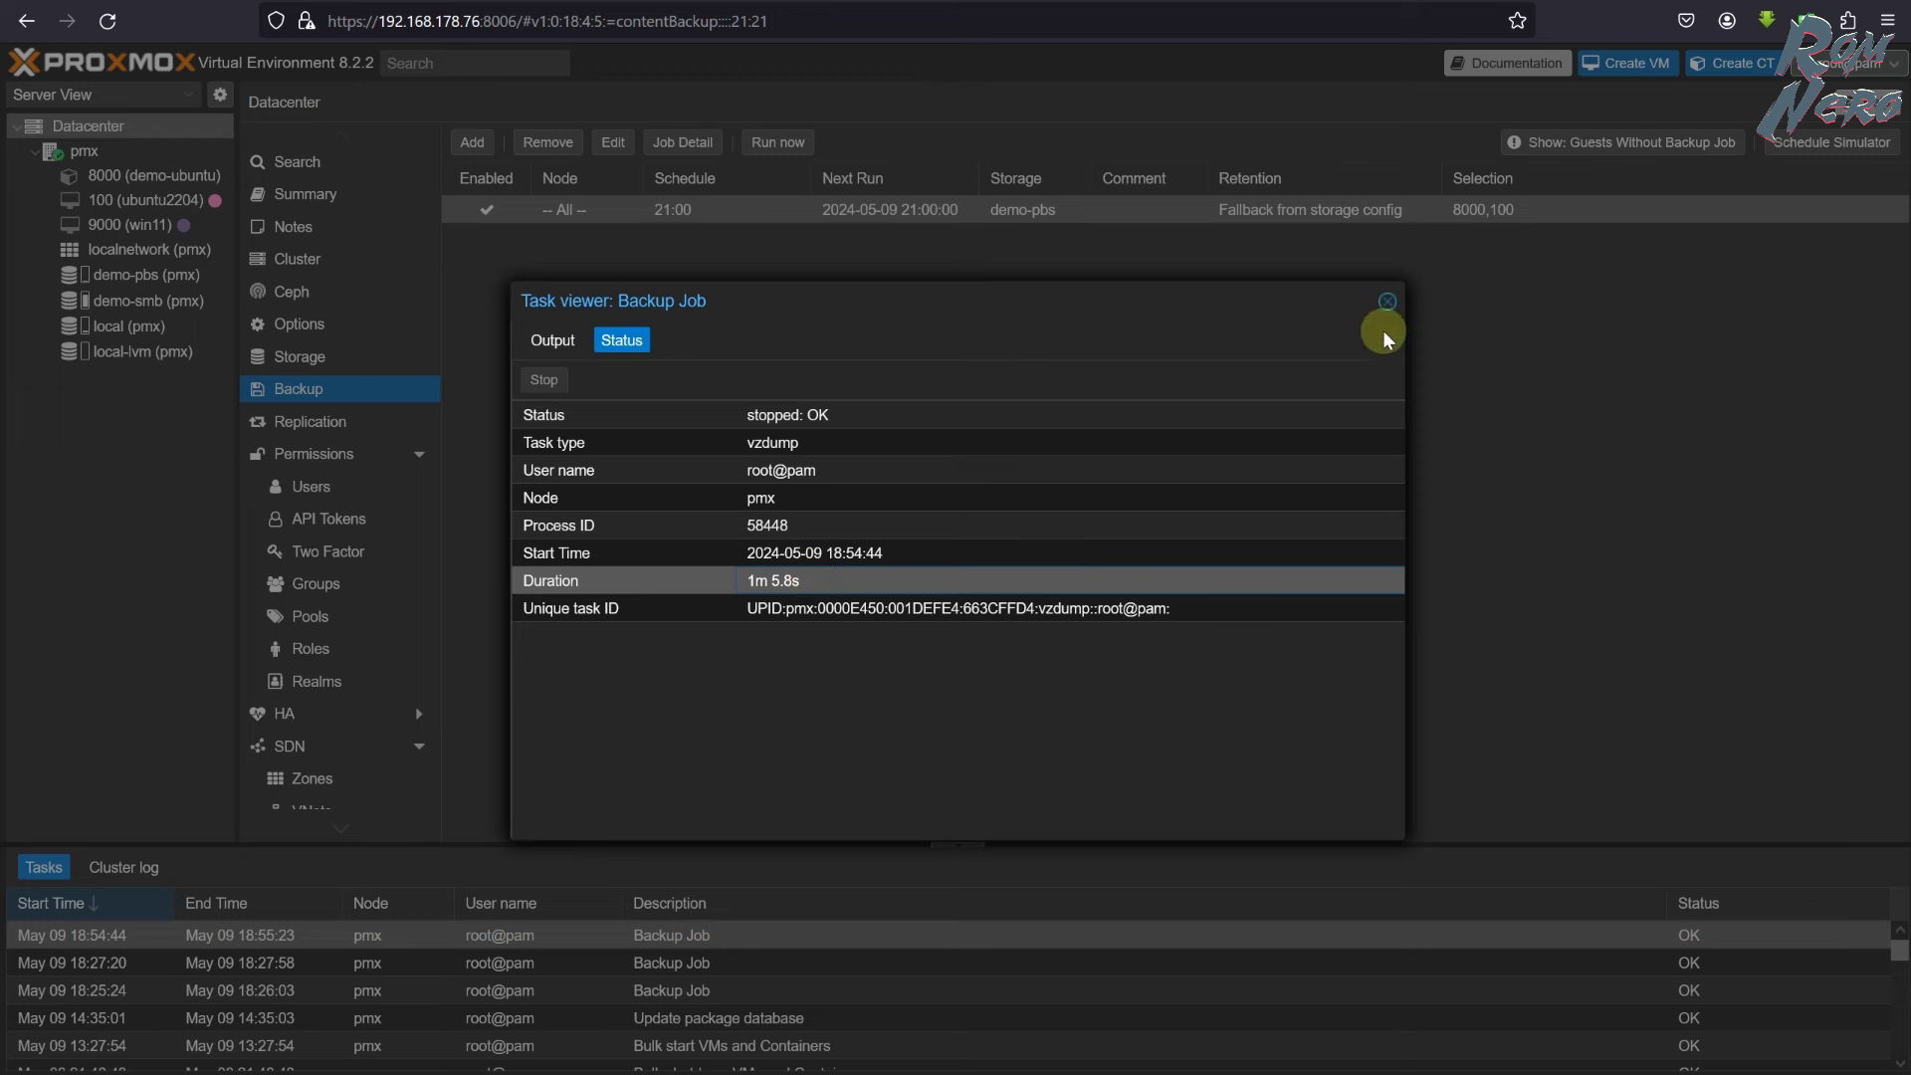
key("Escape")
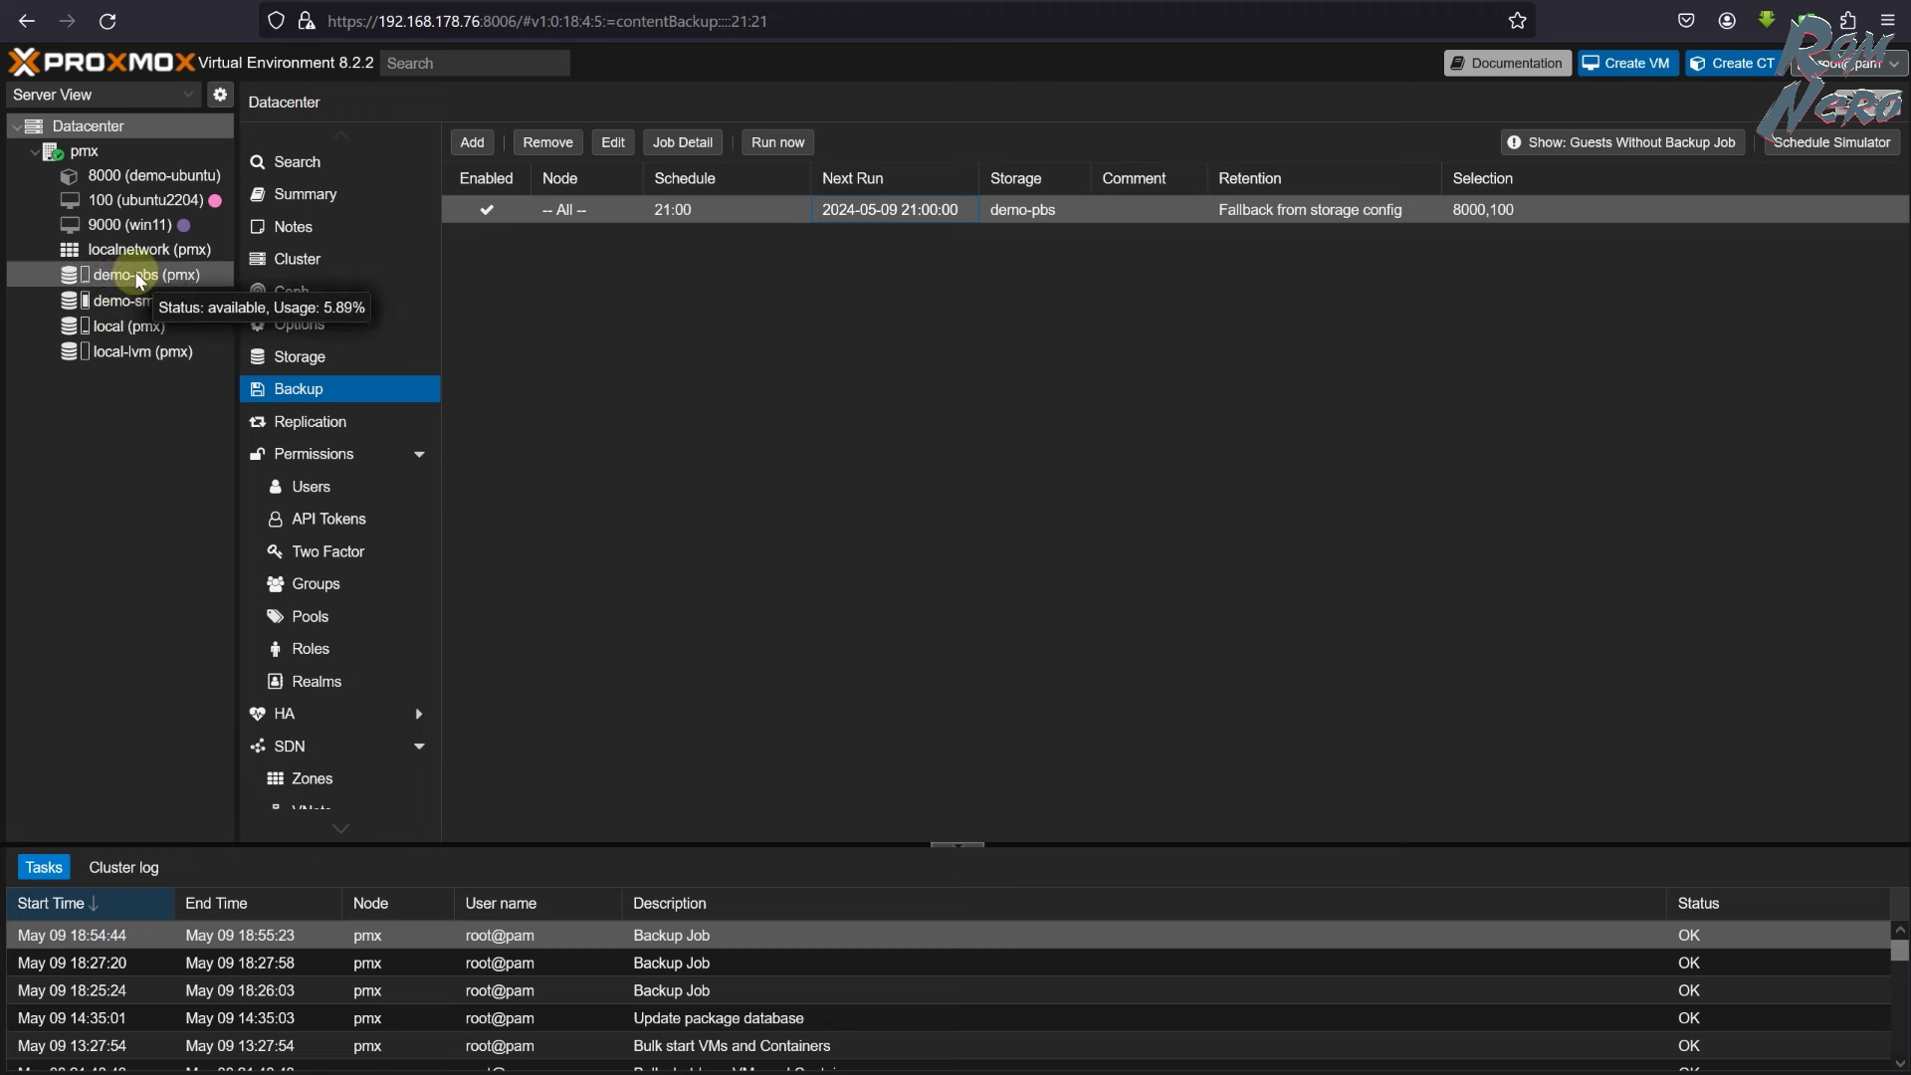
- Compare demo-pbs's two backups with backup-data's 2.42 GB usage and the older vzdump files
left_click(139, 275)
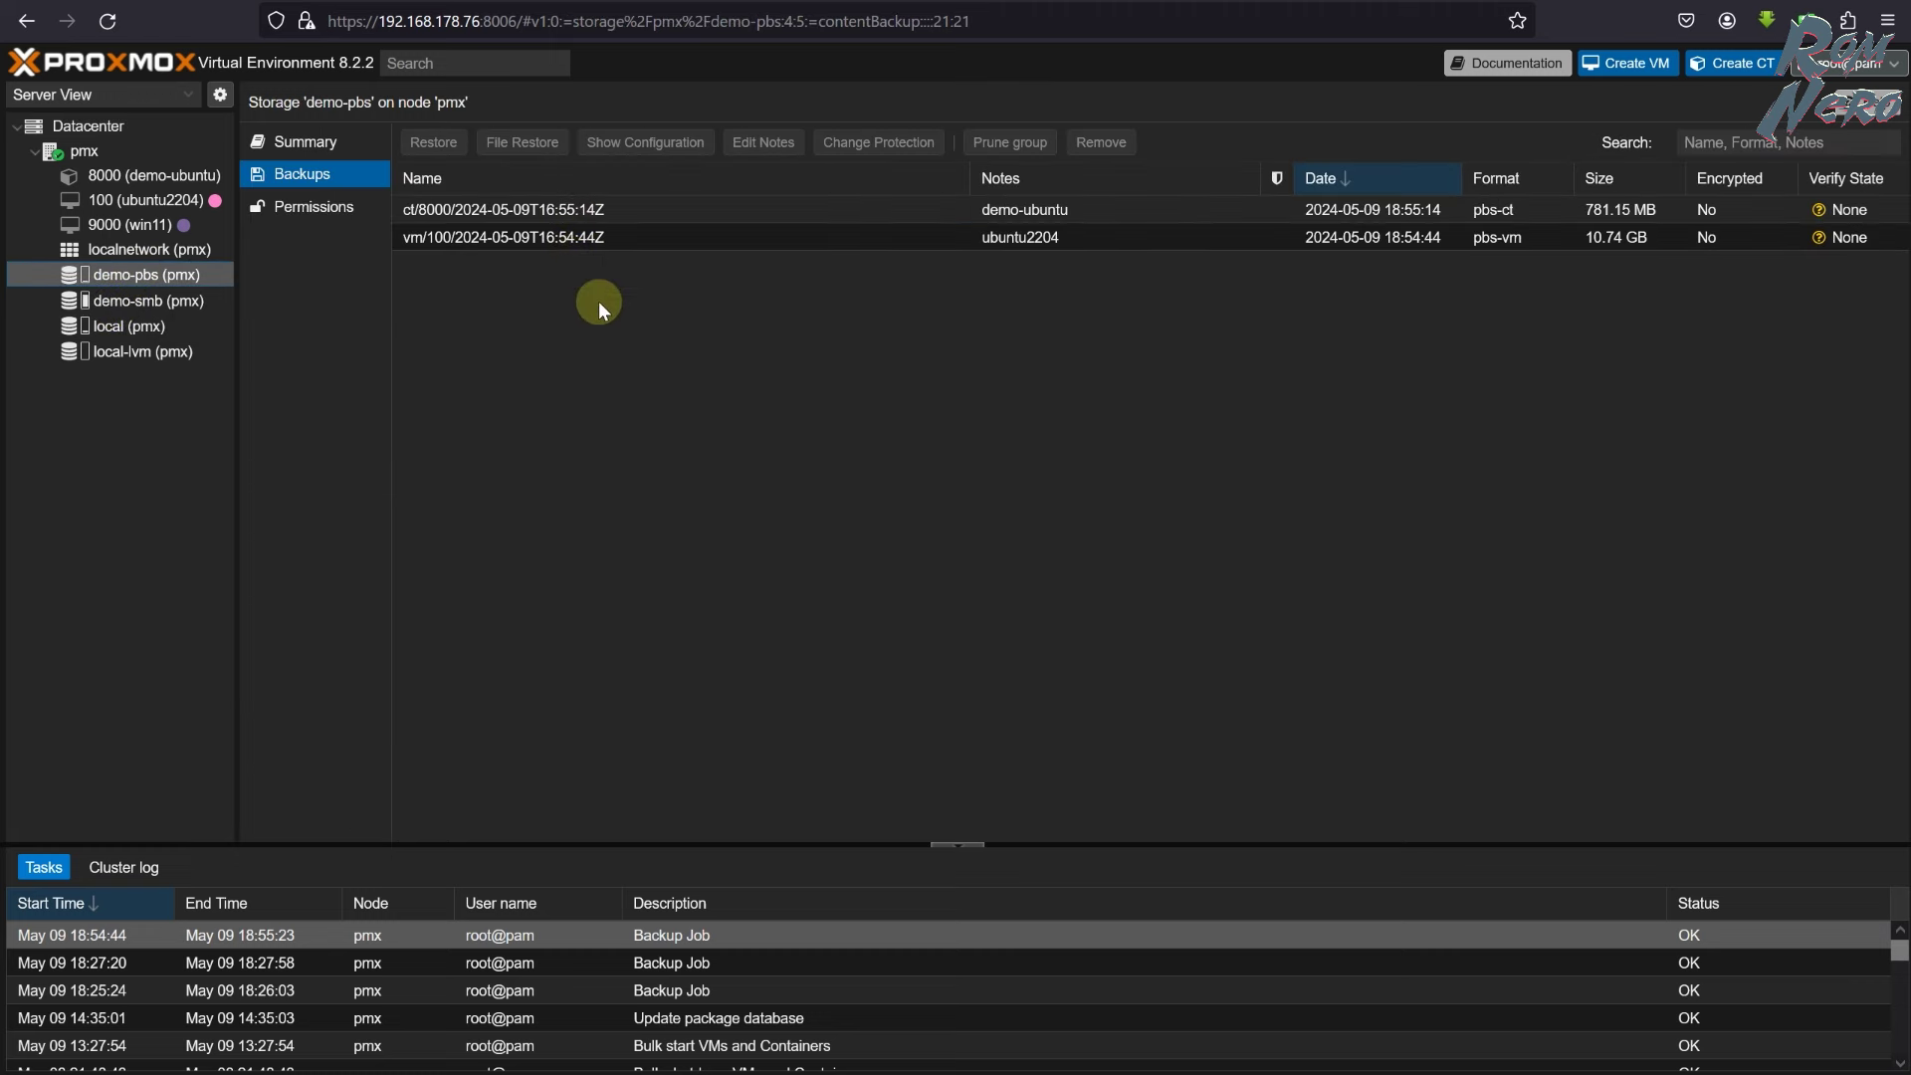
left_click(901, 15)
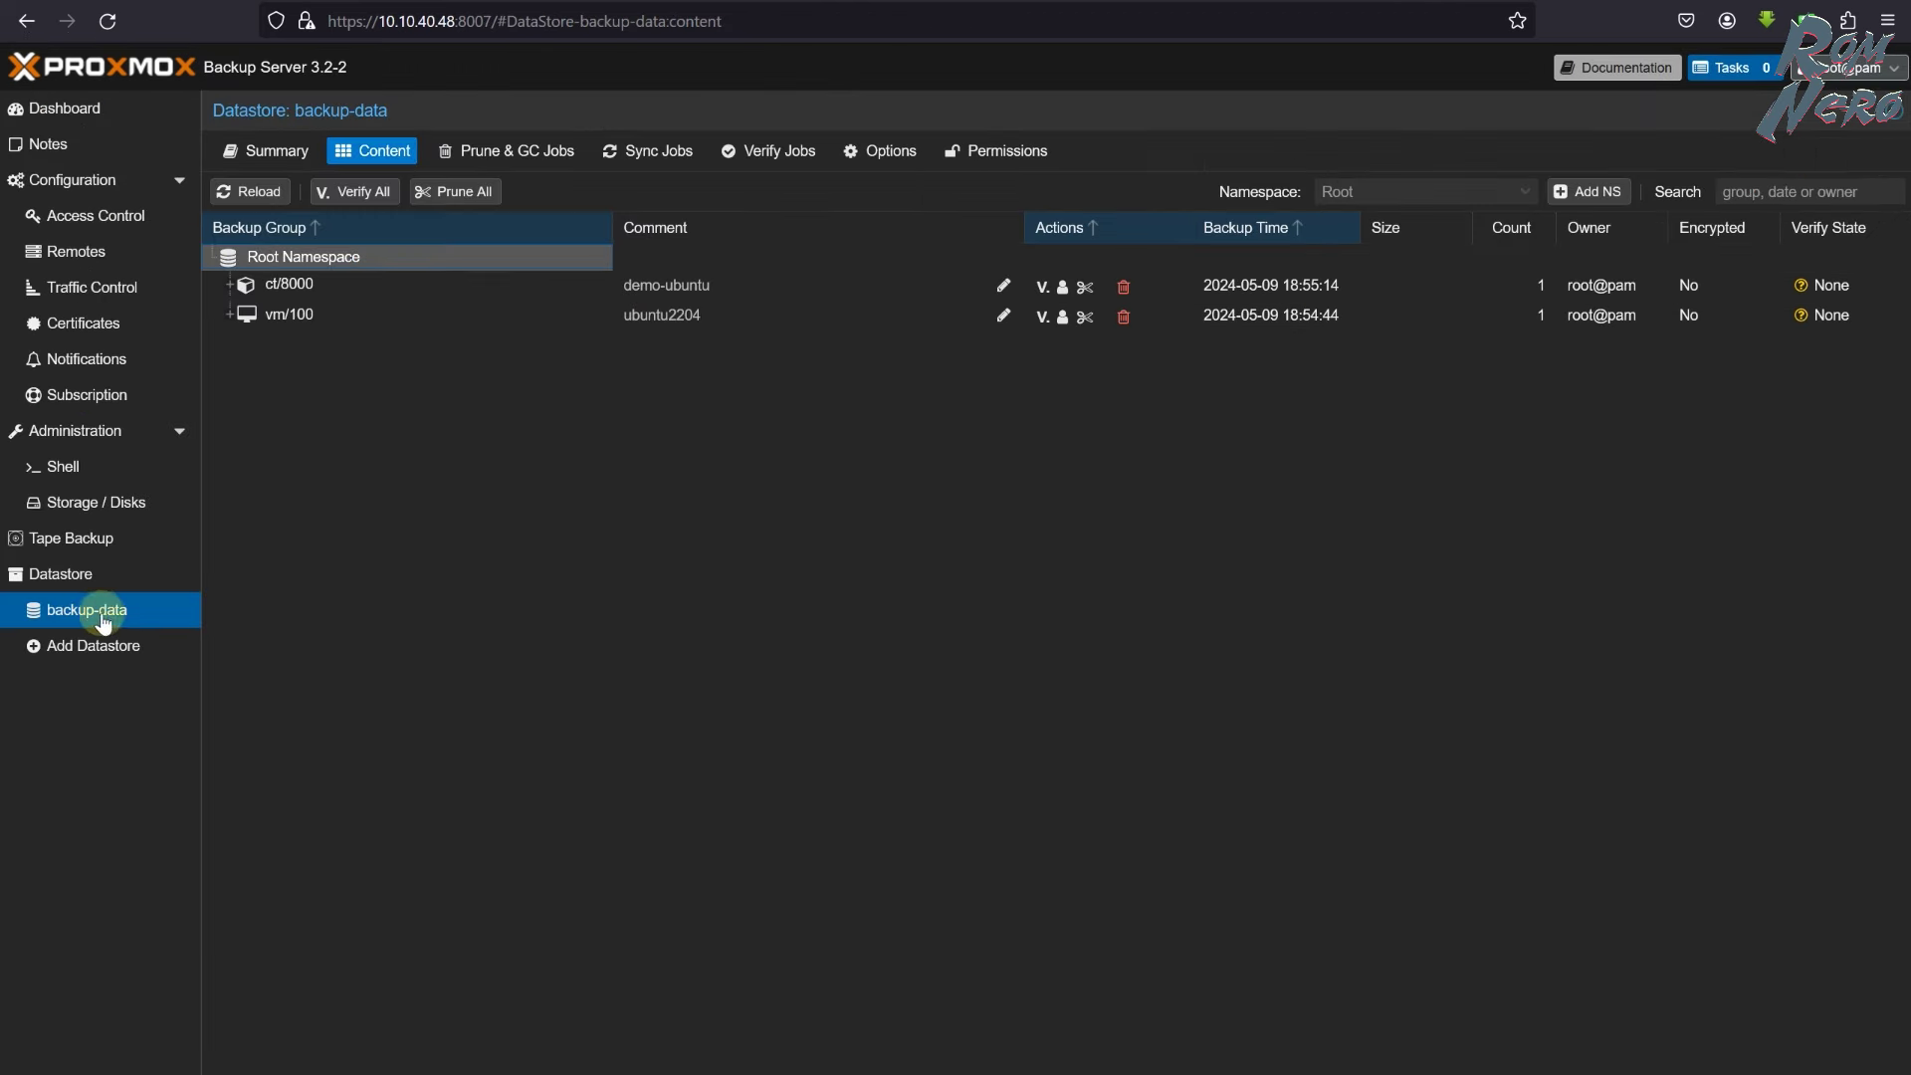
left_click(289, 159)
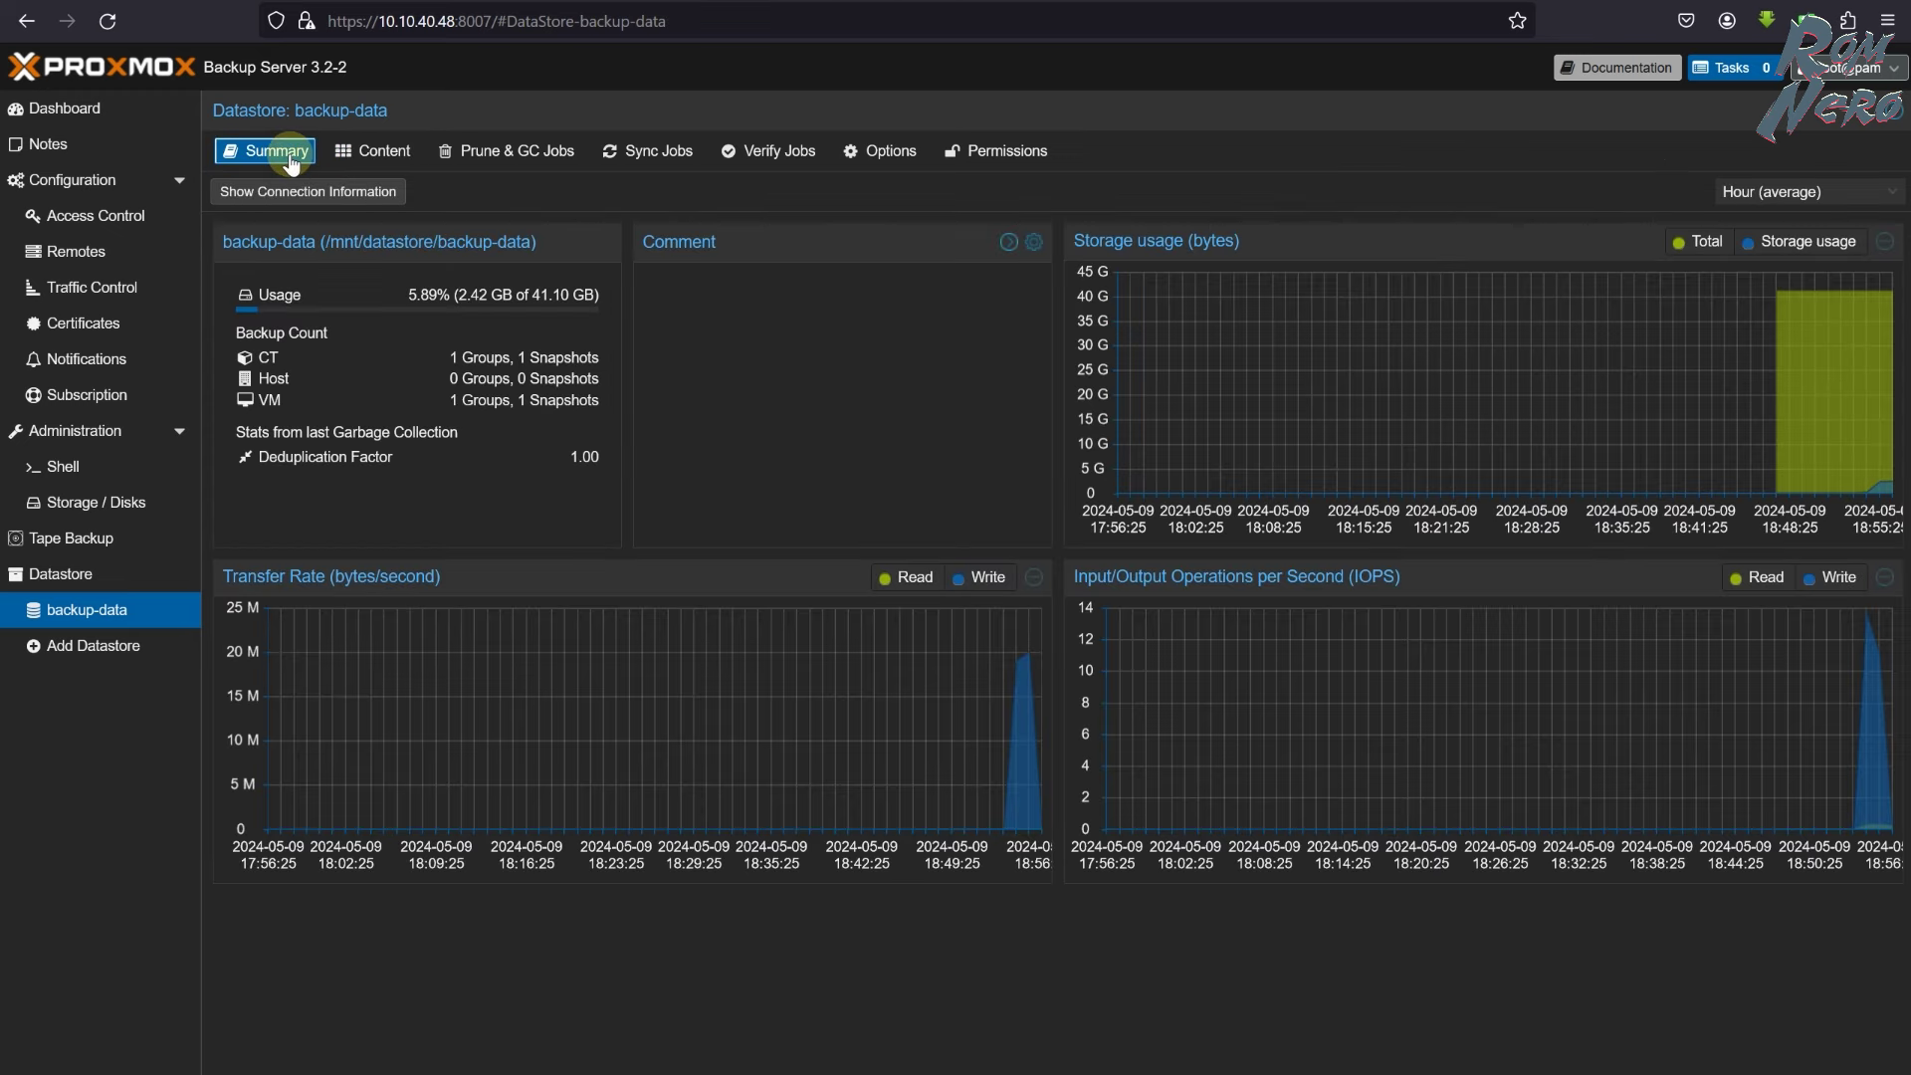
left_click_drag(459, 294, 488, 295)
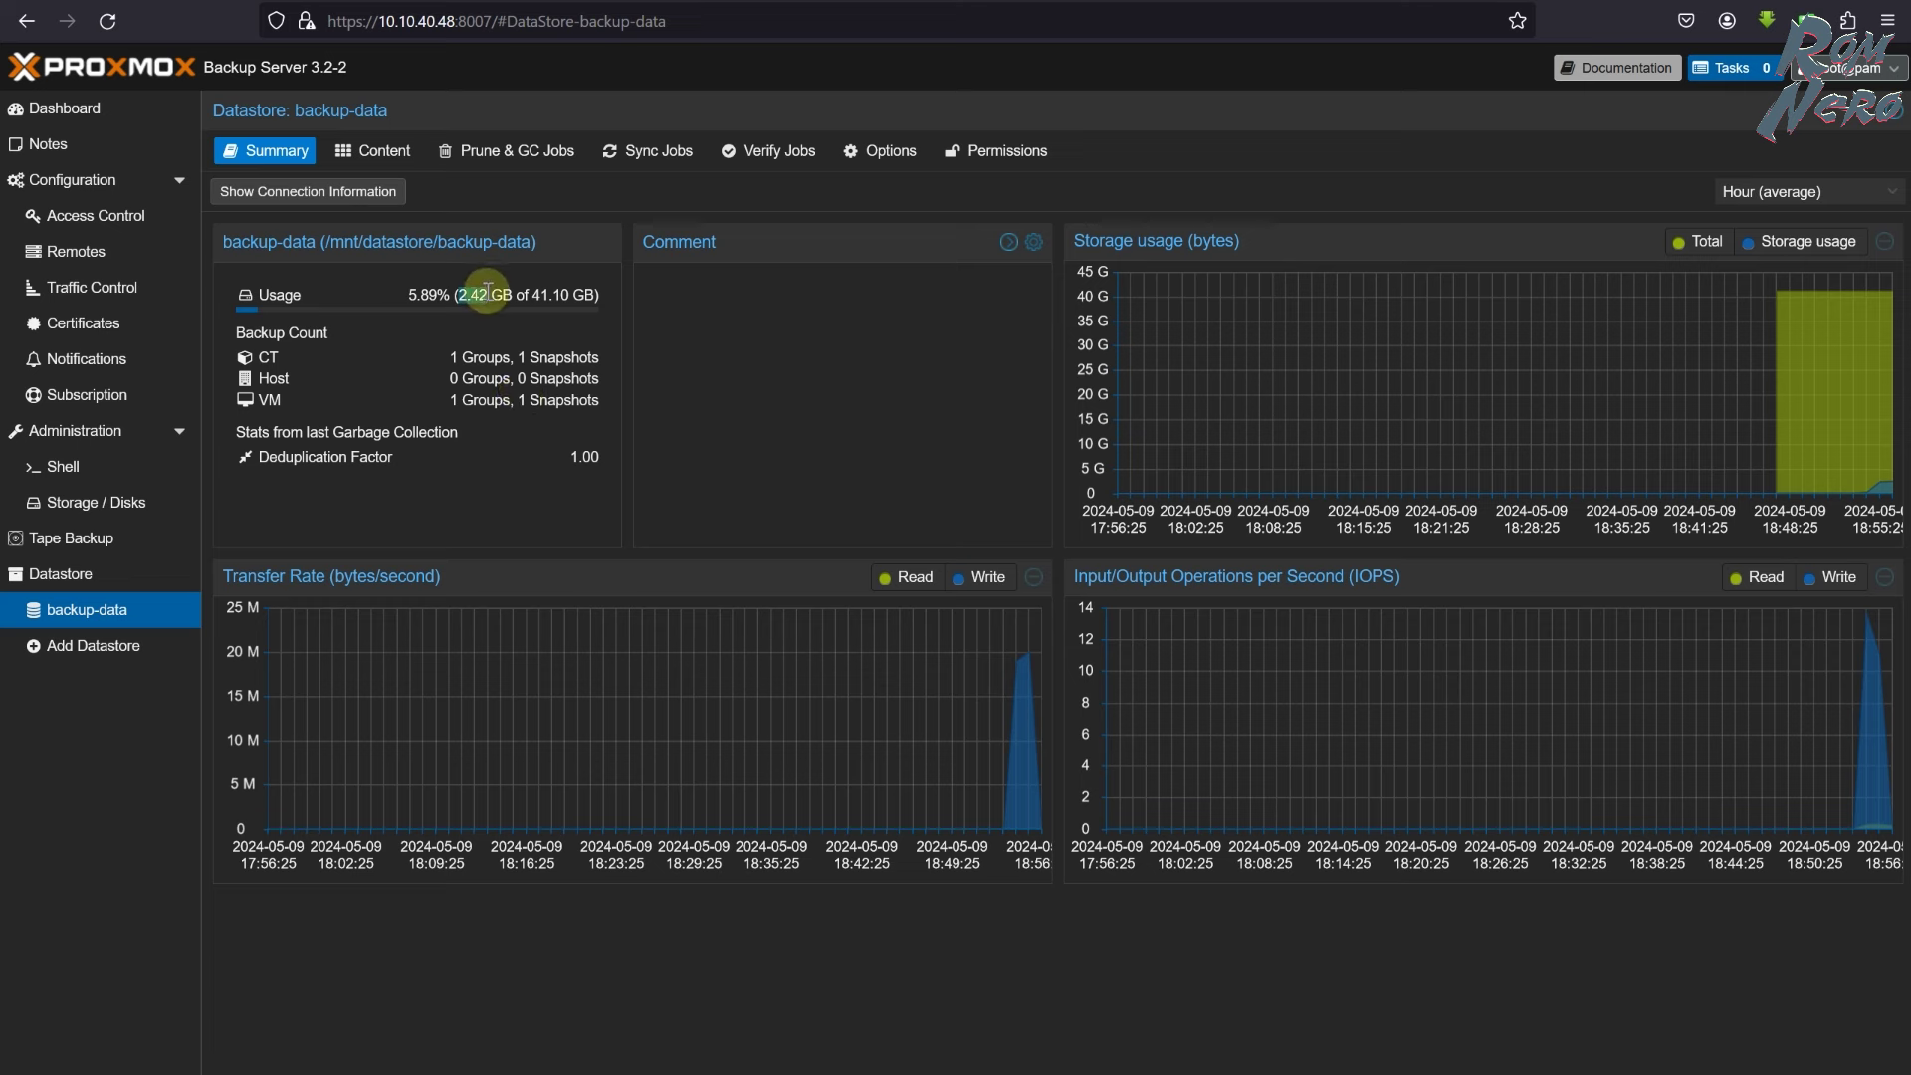
key("alt+Tab")
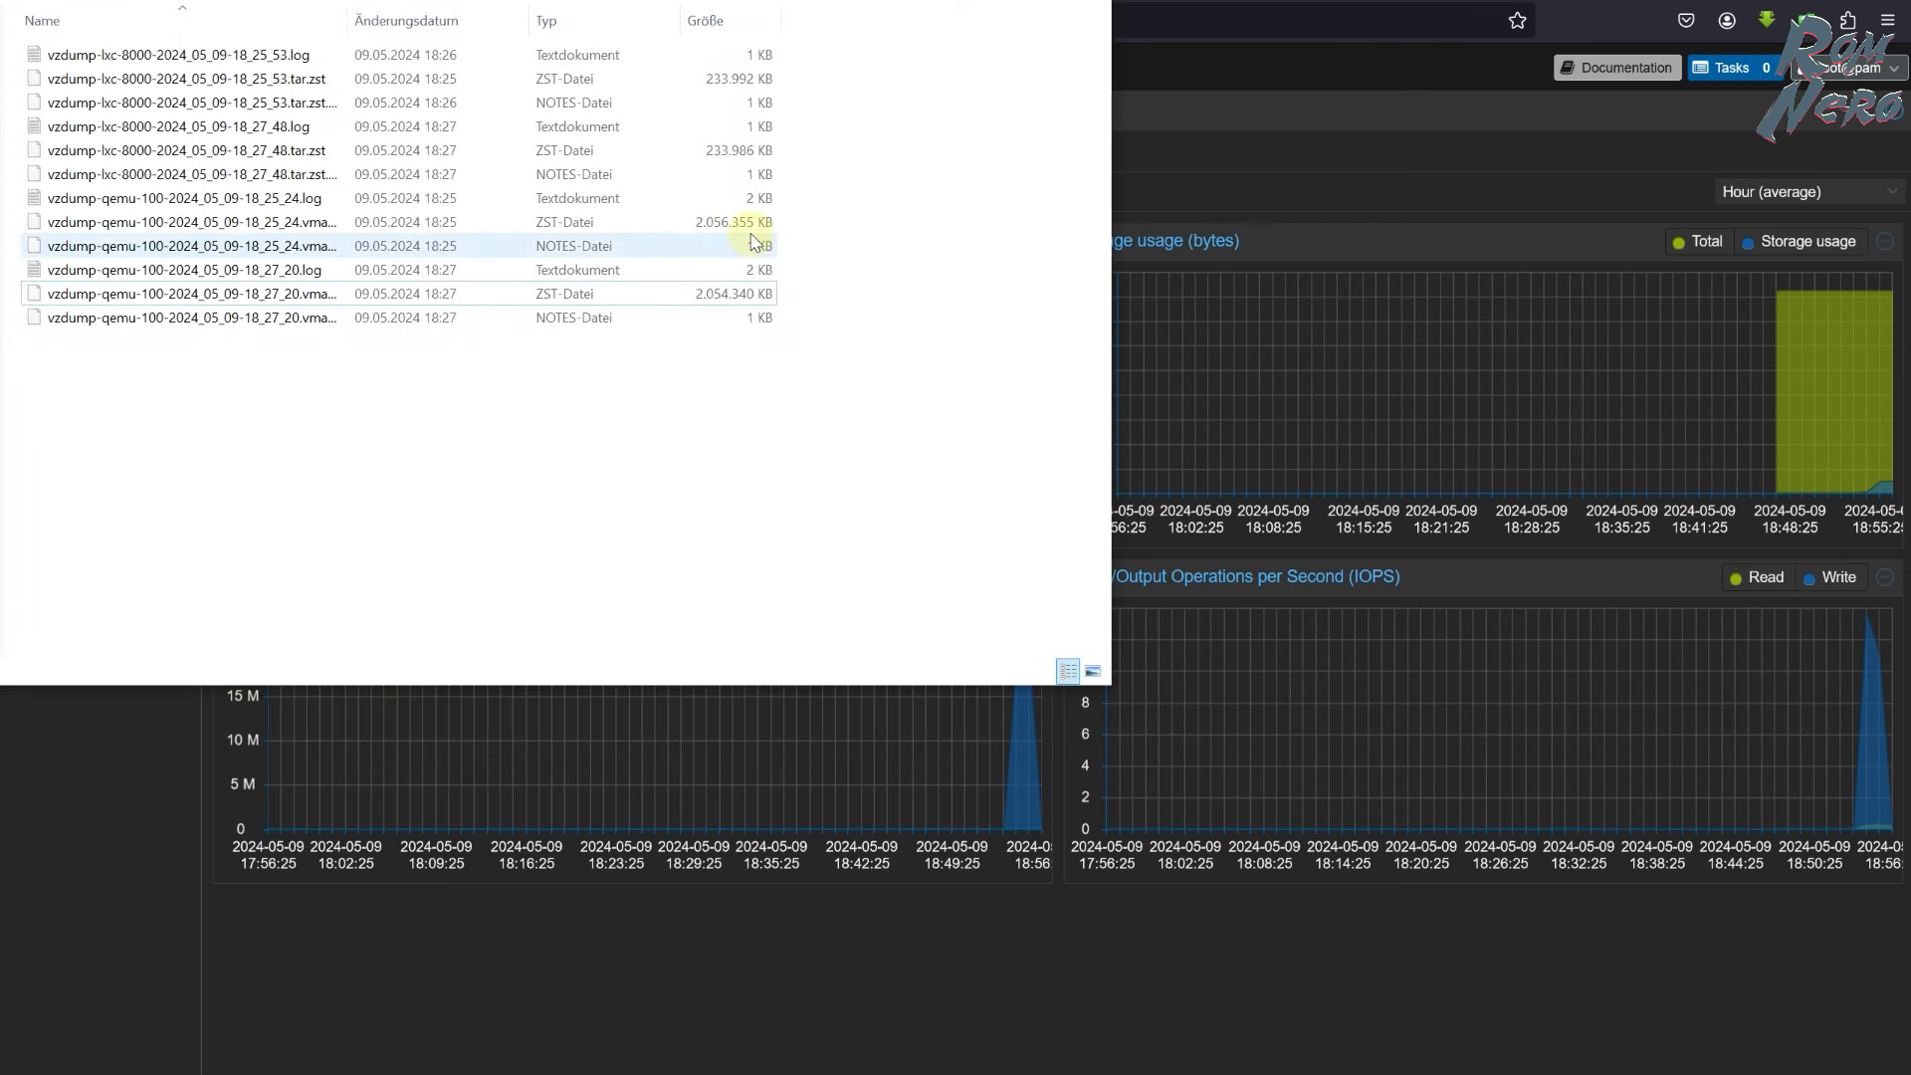
left_click(1228, 928)
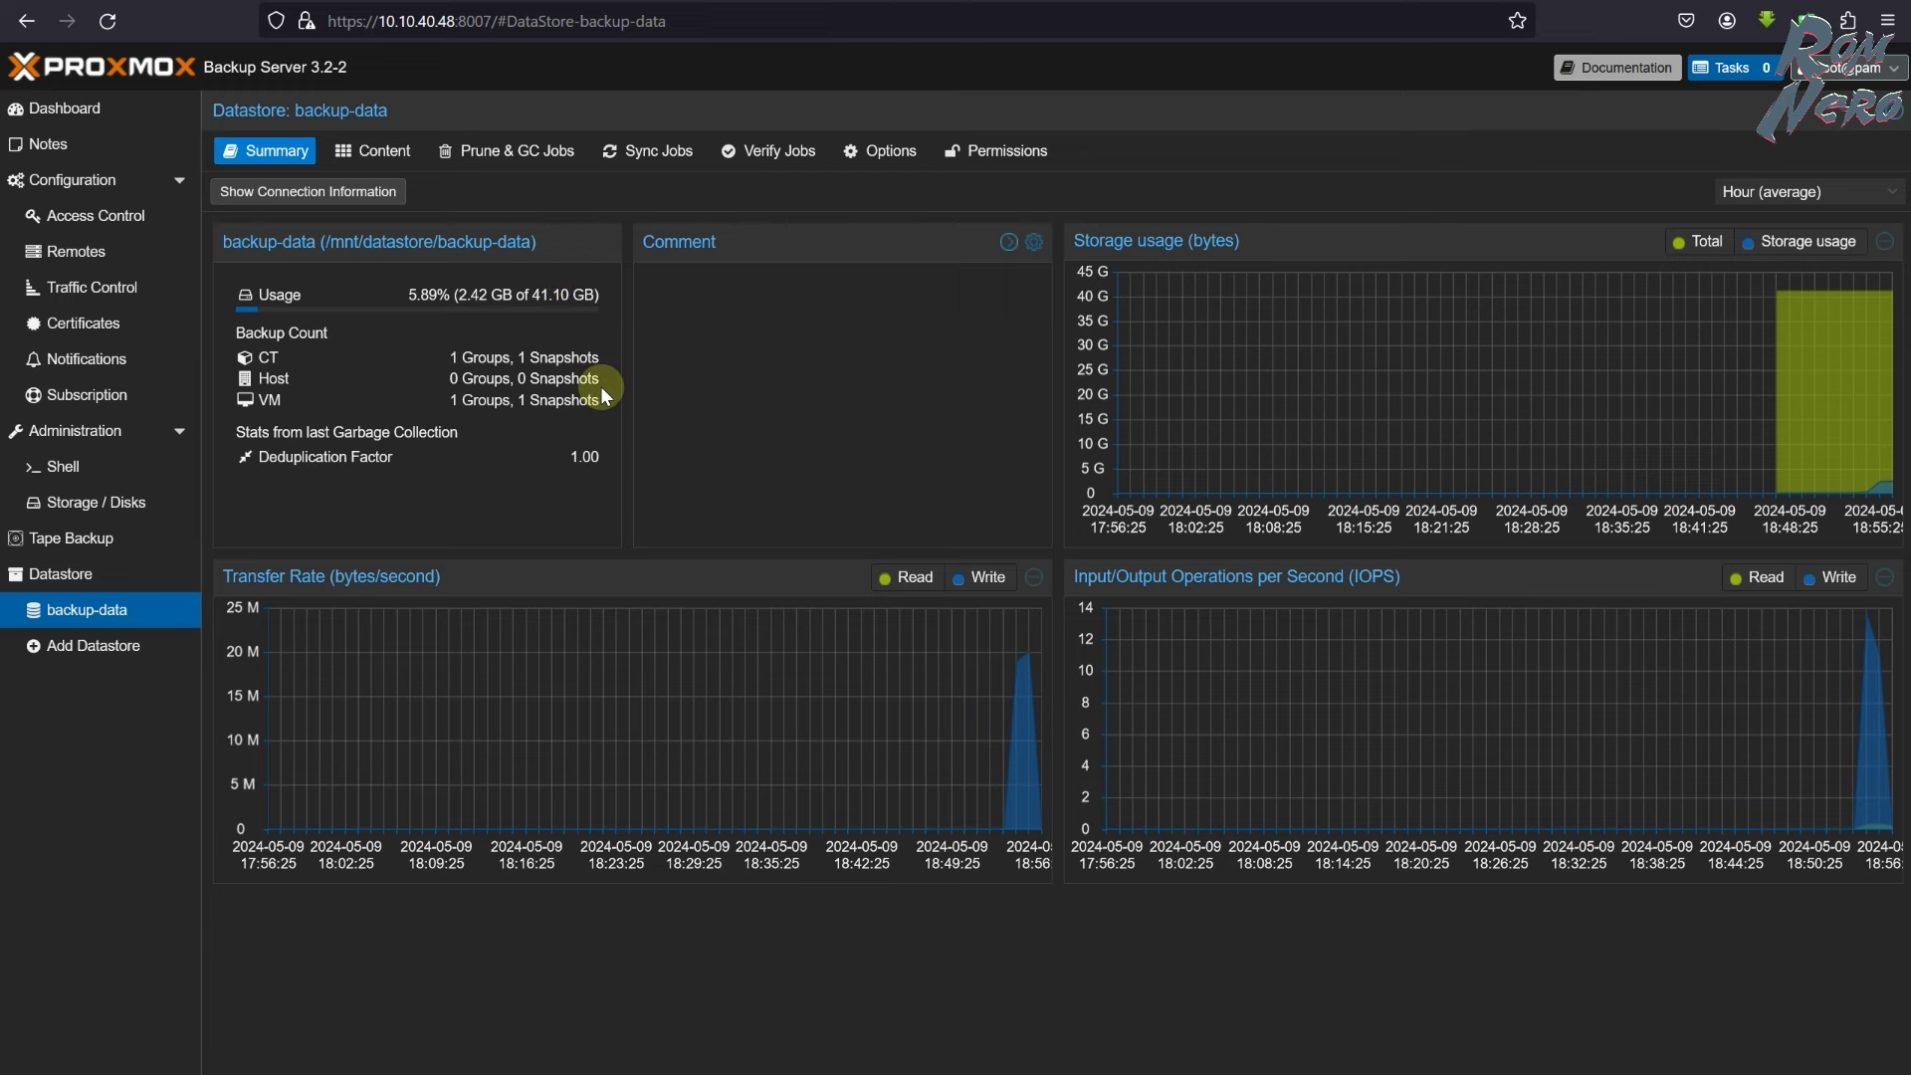
key("ctrl+Tab")
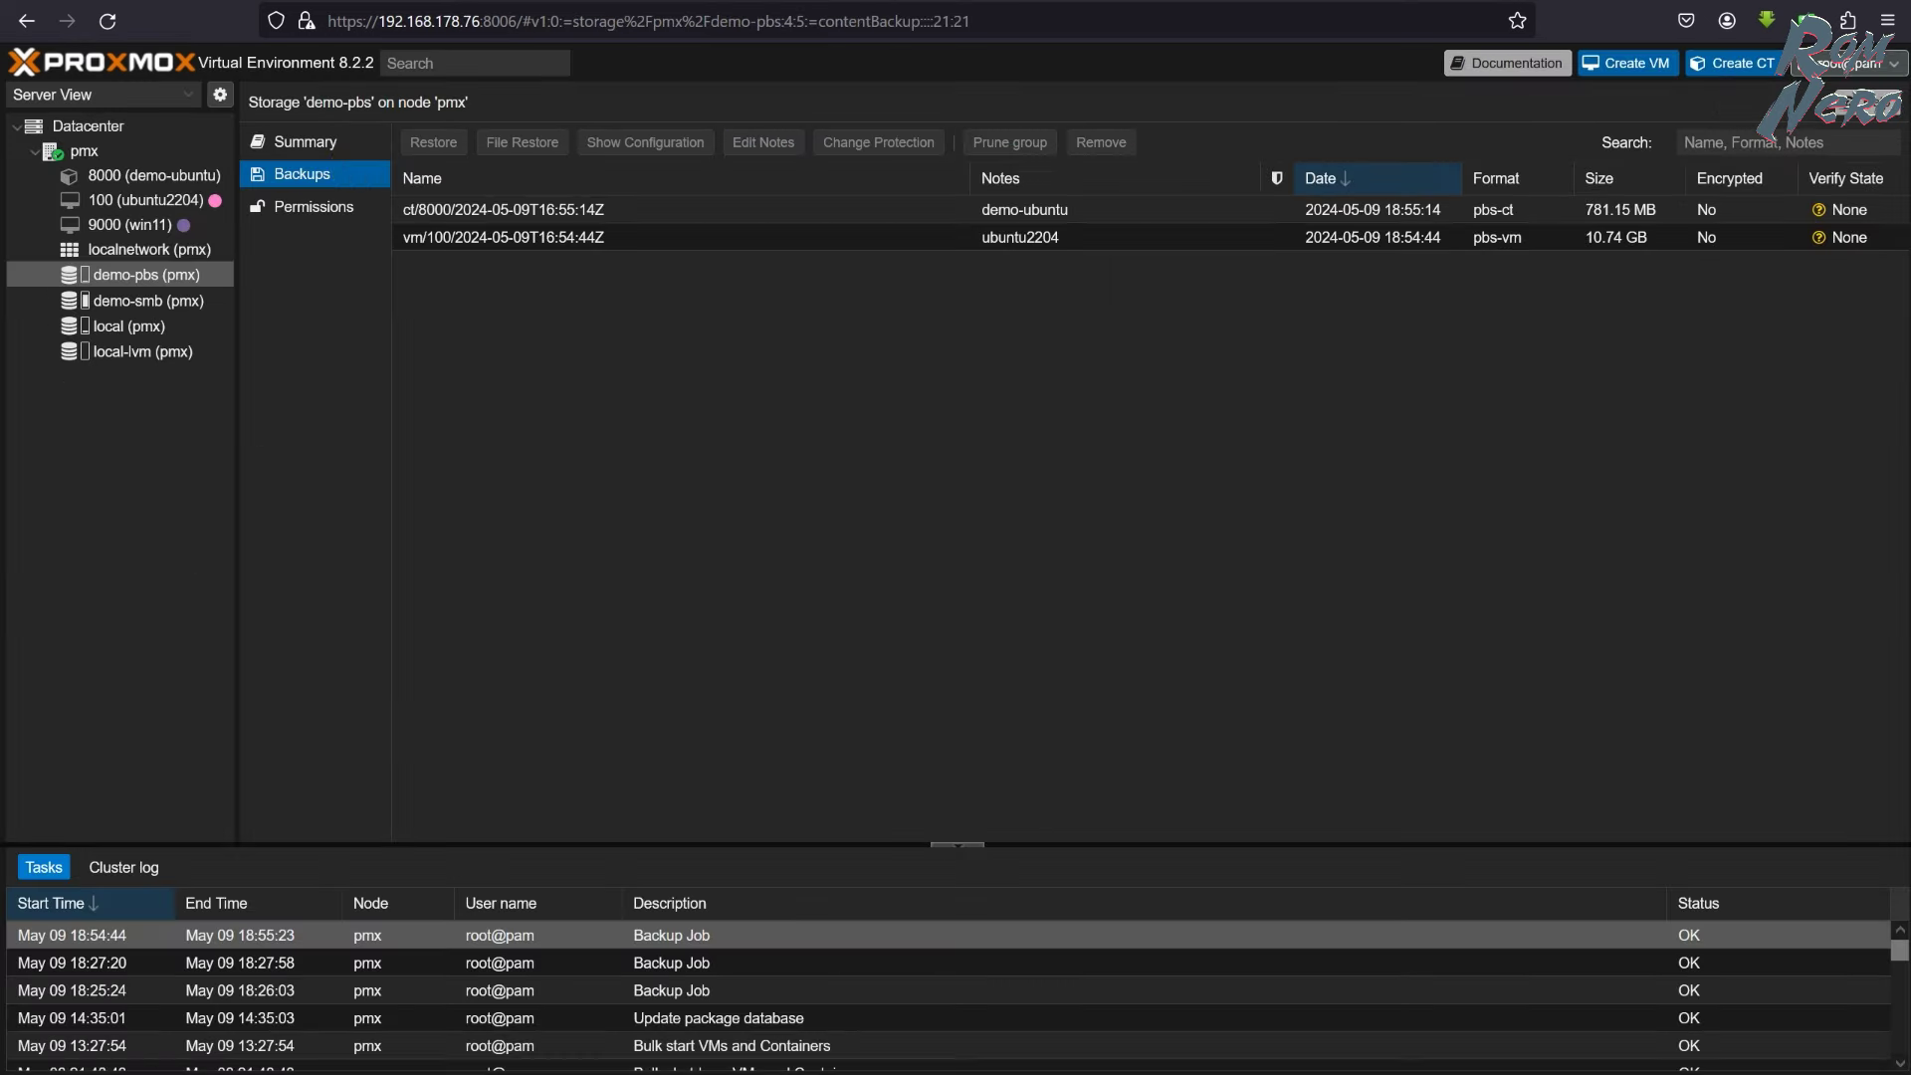
- Run the 21:00 backup job a second time and confirm its task finished OK
left_click(90, 126)
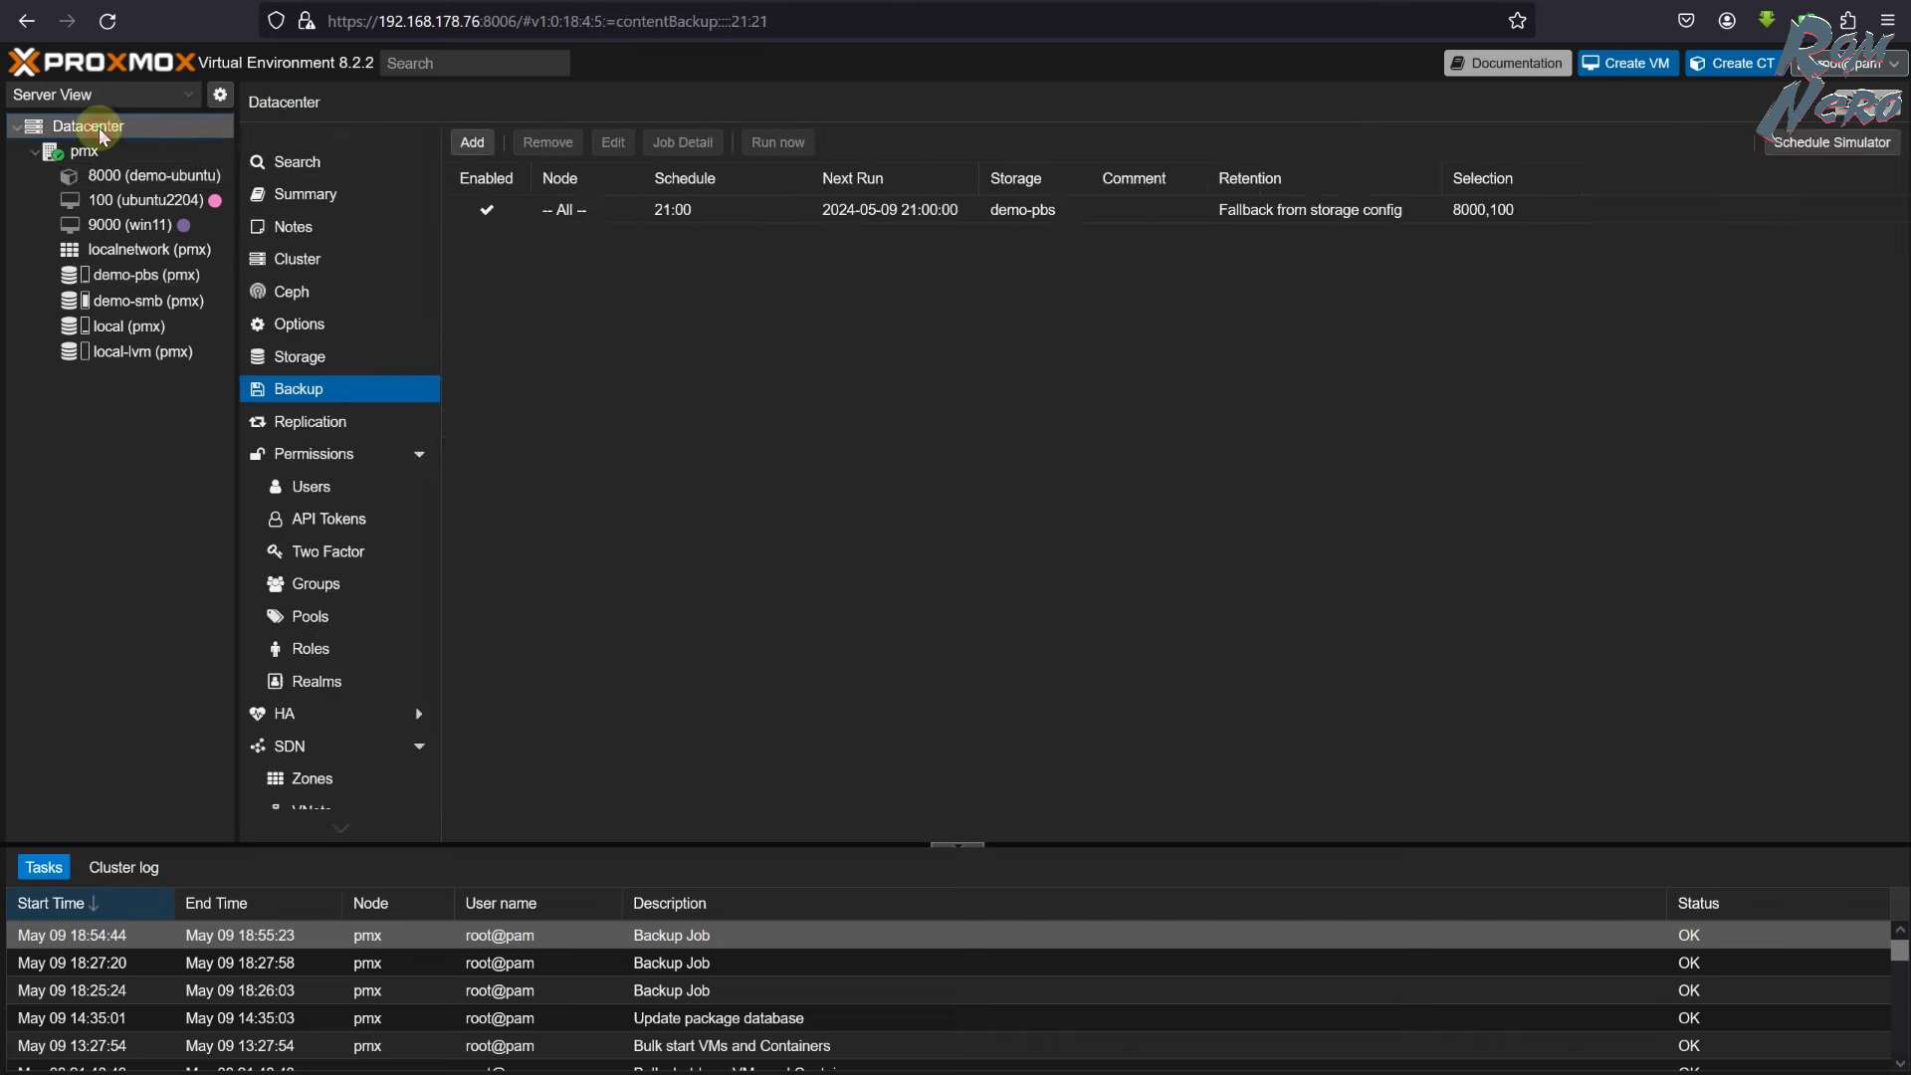
left_click(691, 204)
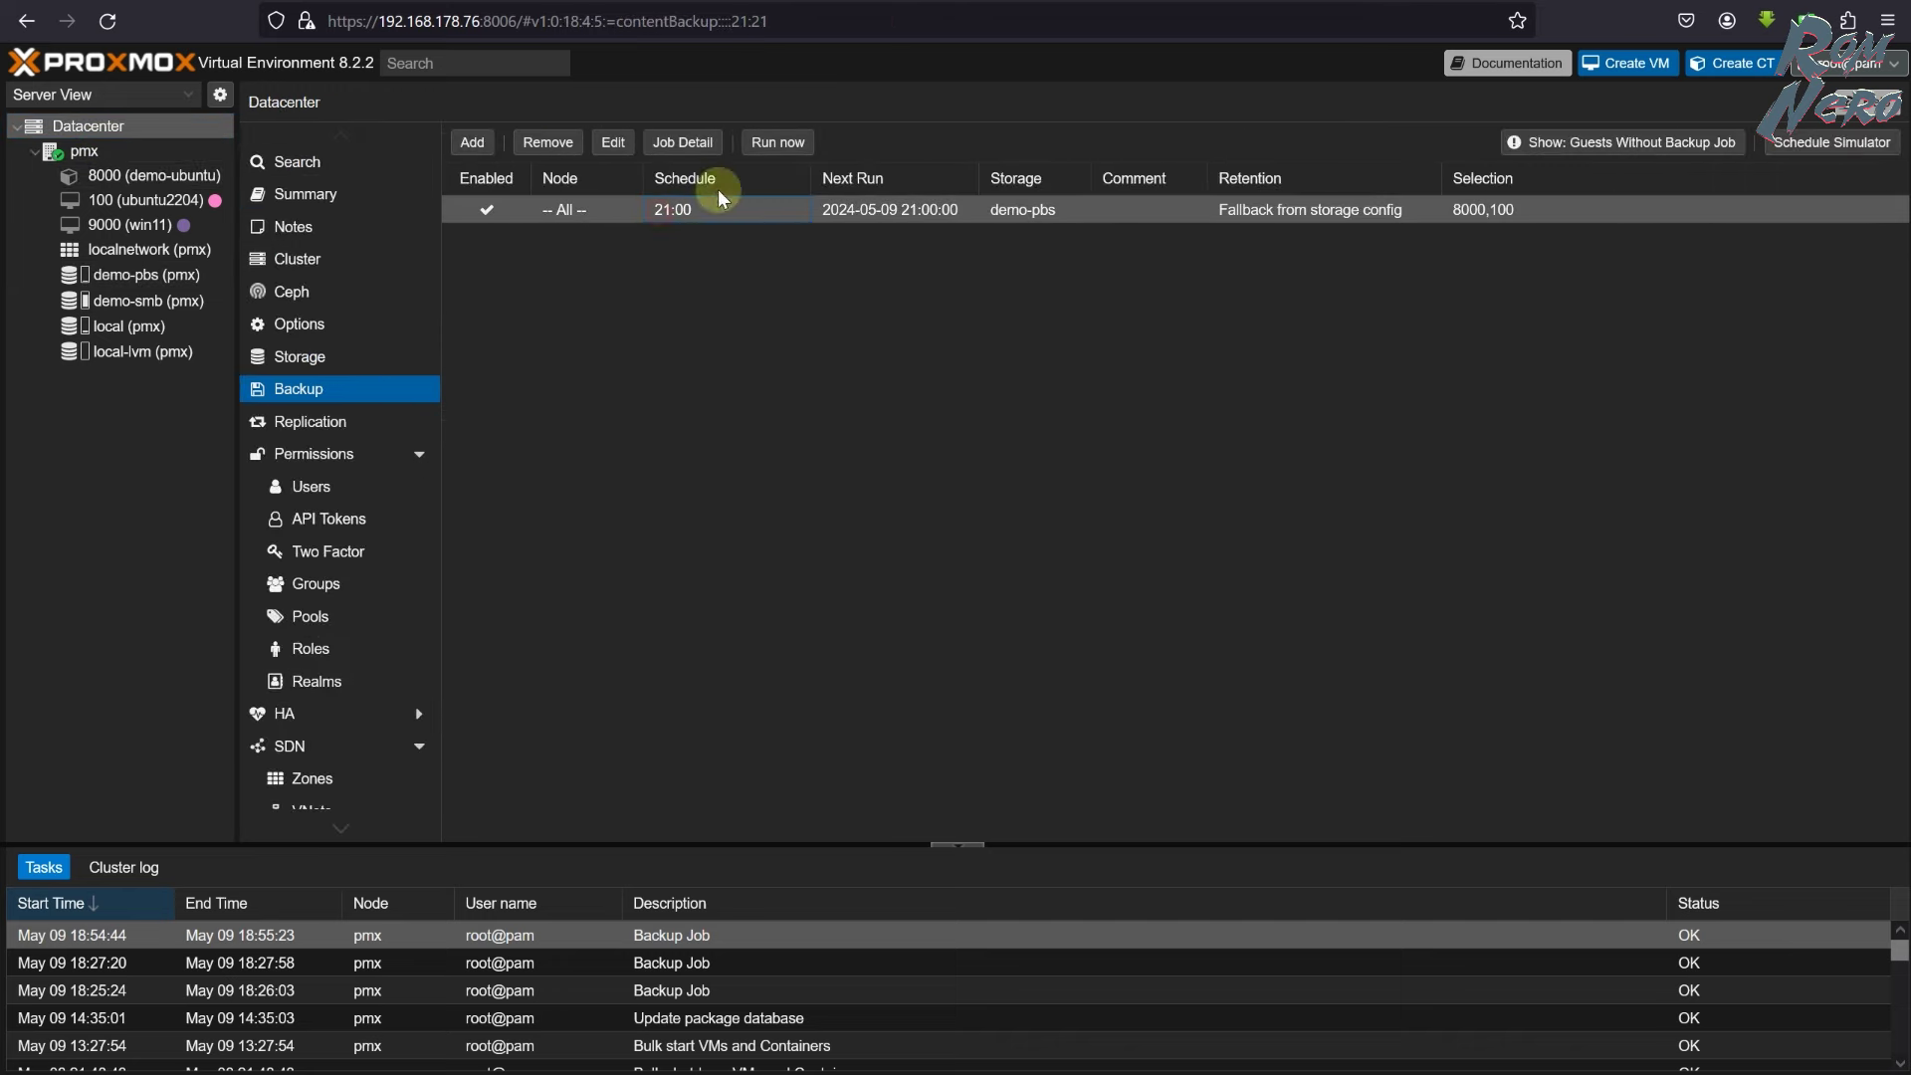
left_click(777, 143)
left_click(926, 611)
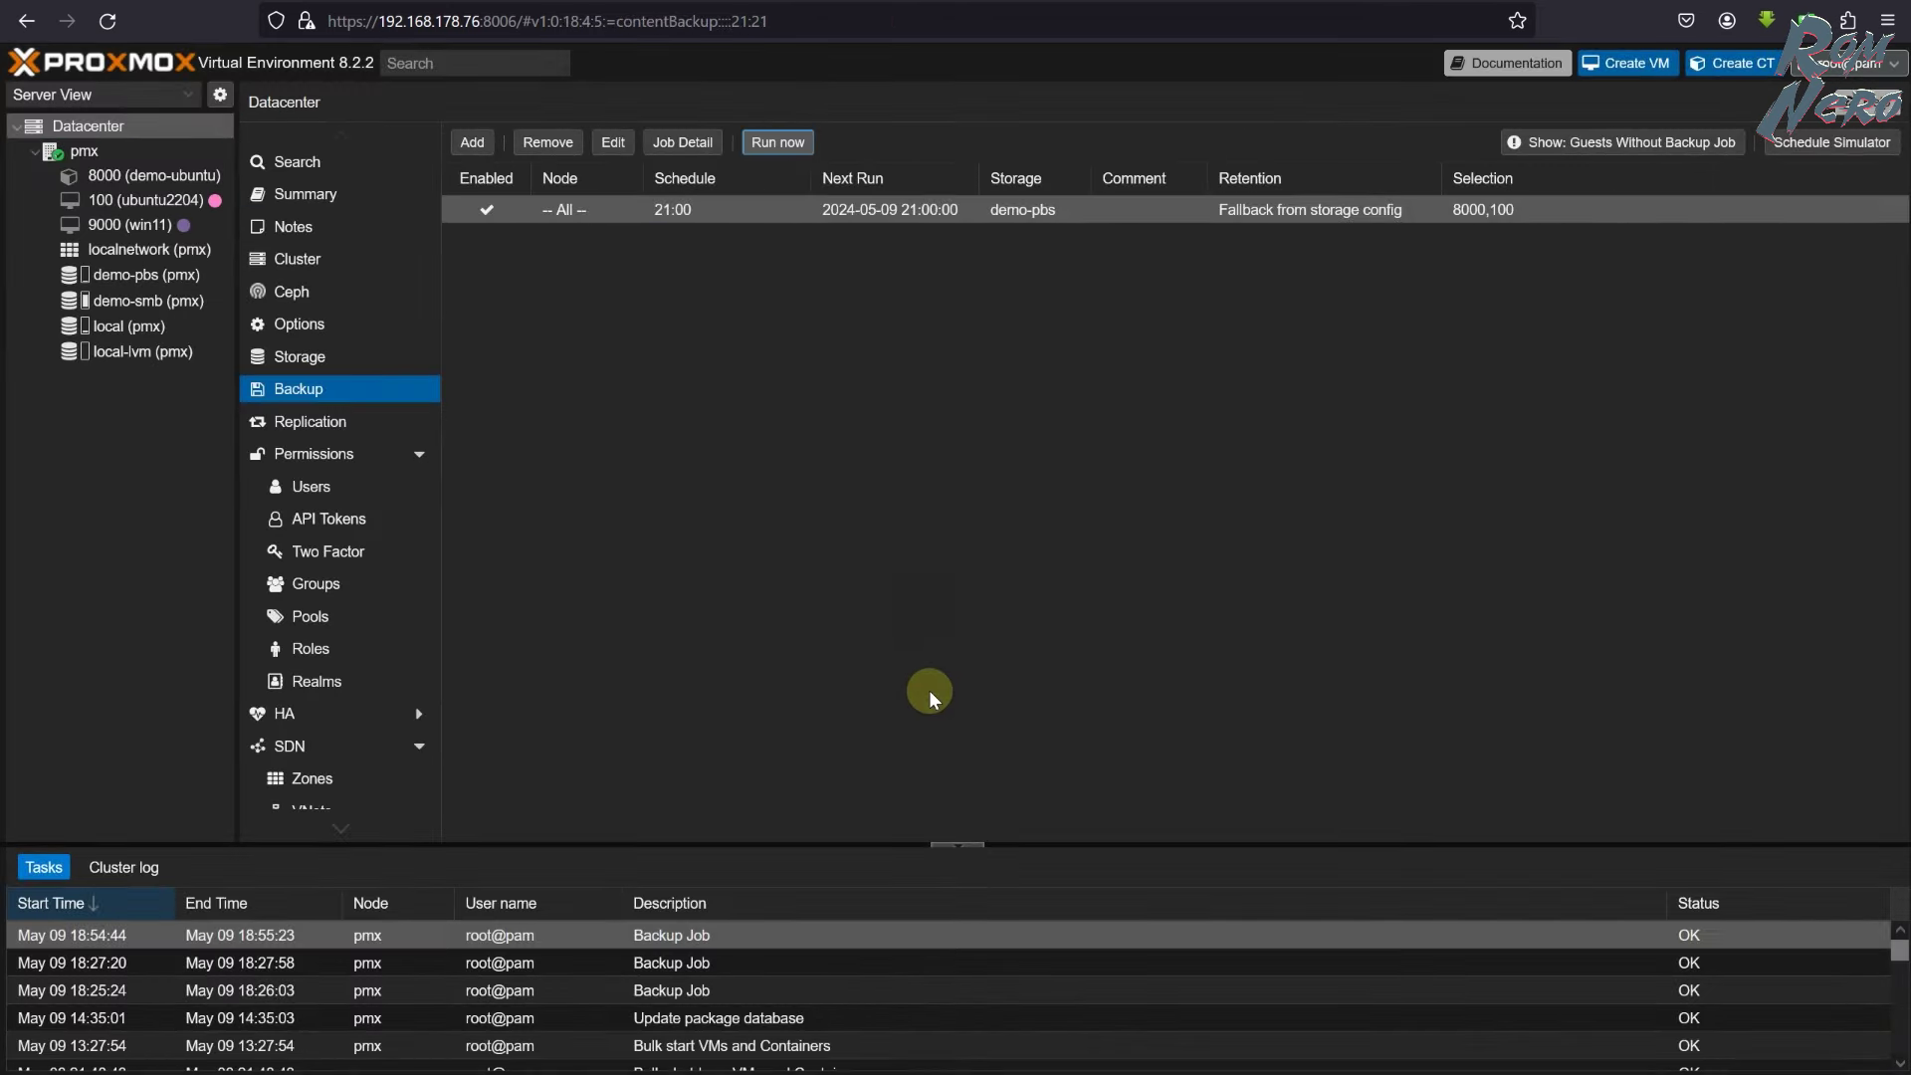
double_click(323, 935)
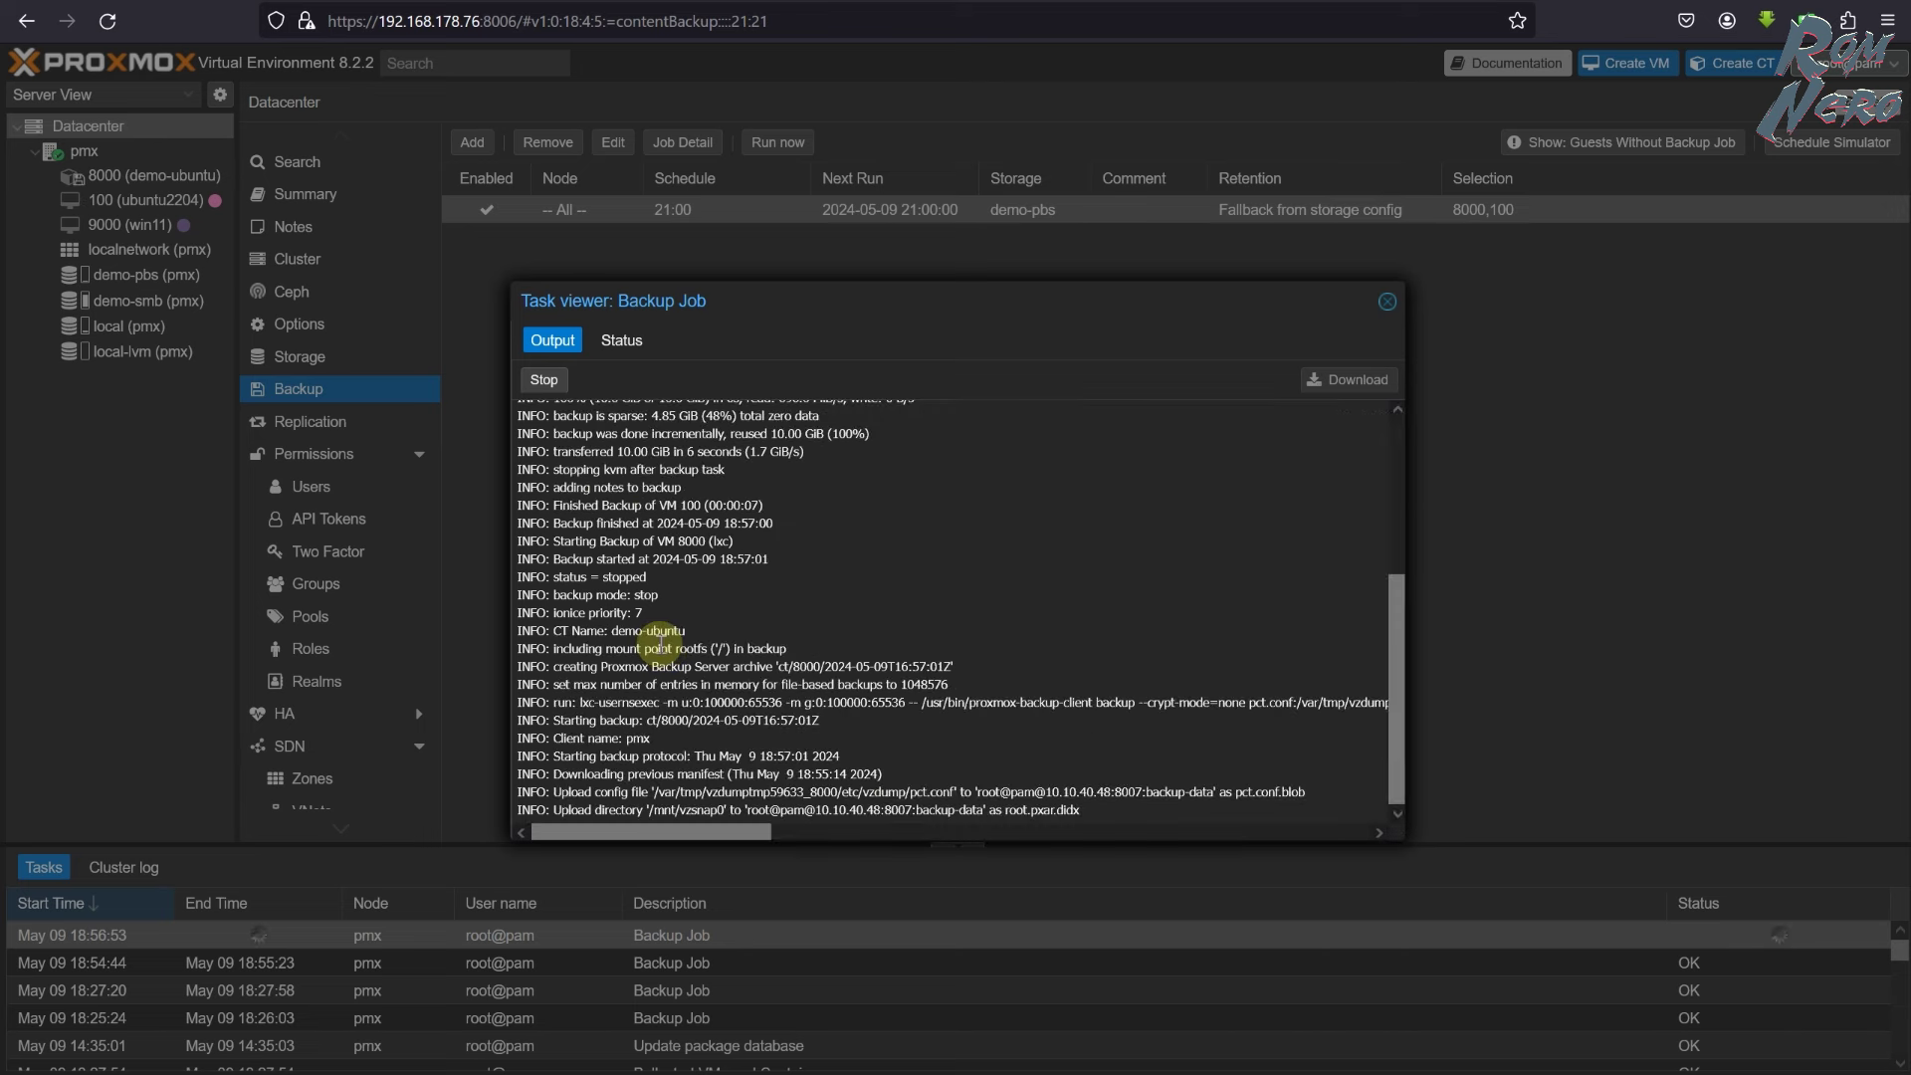
left_click(621, 340)
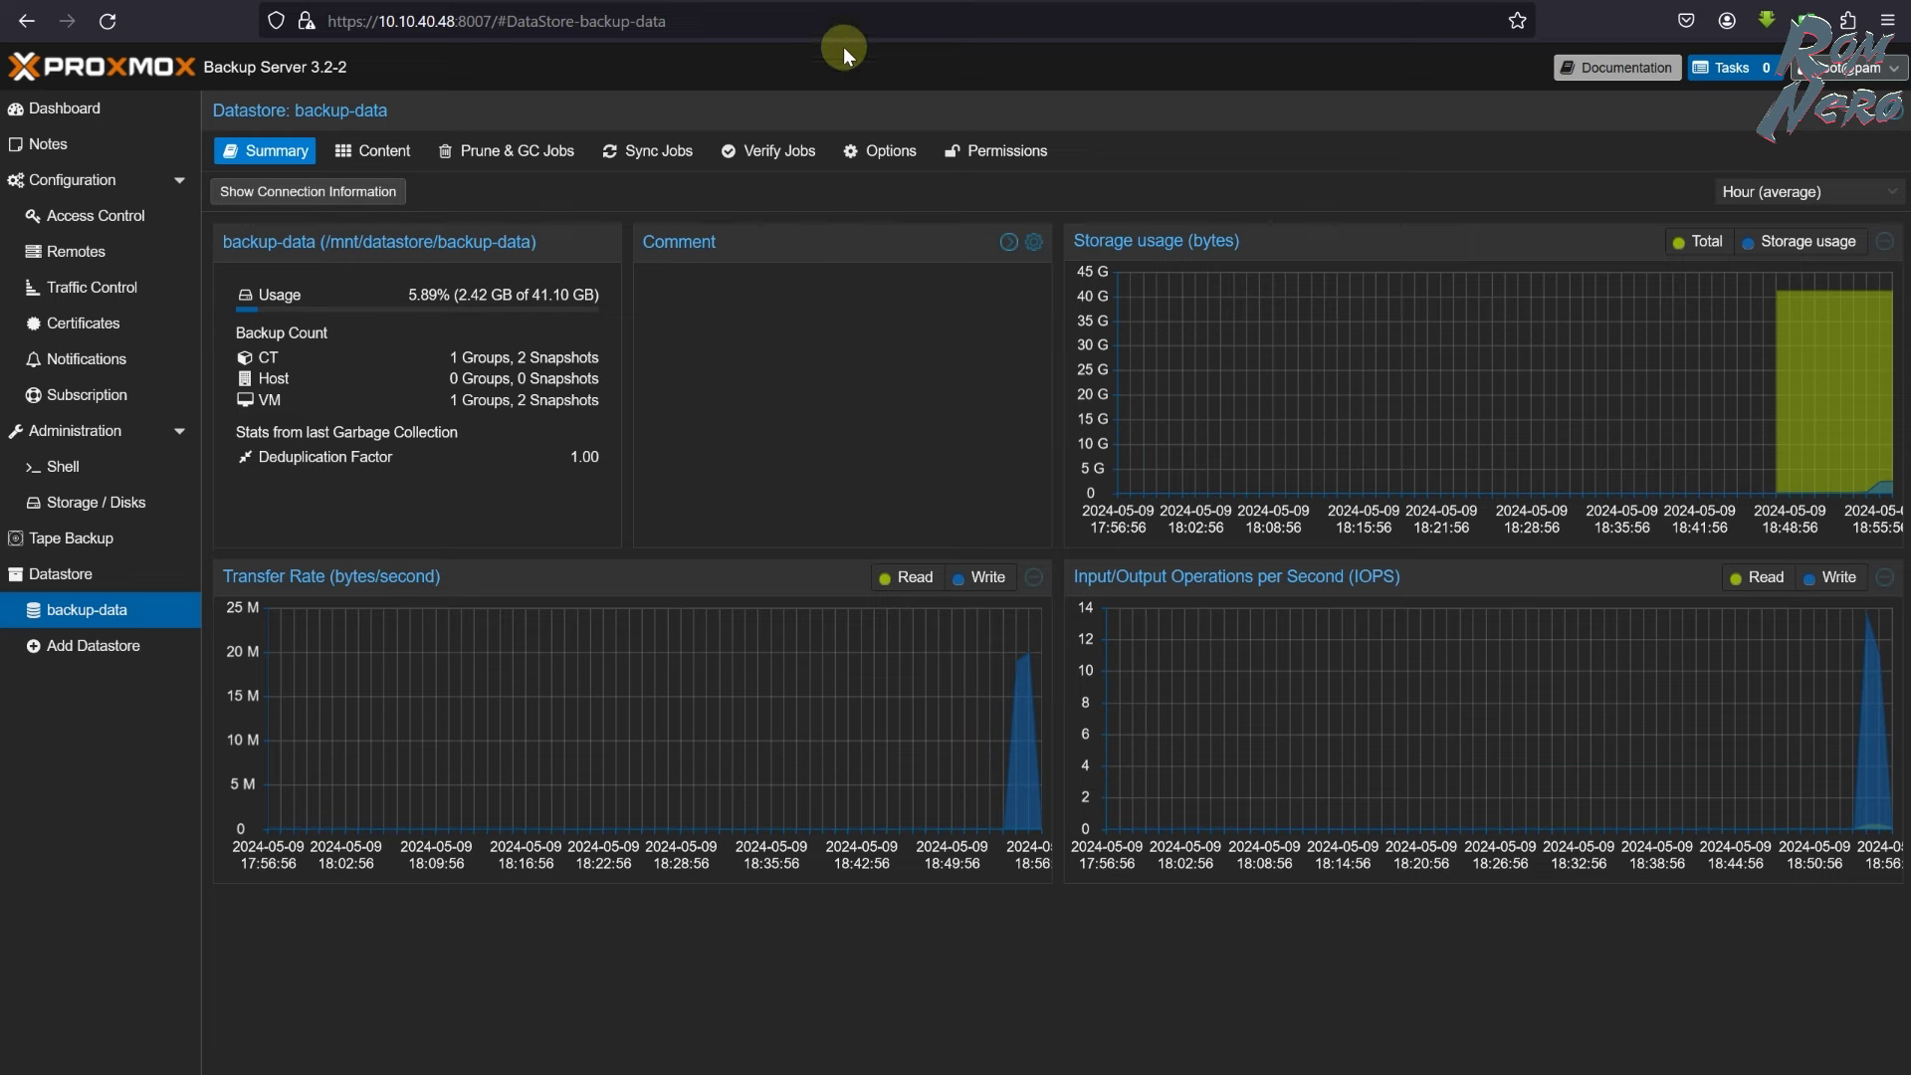
- Refresh backup-data's summary figures and the dashboard, then close the backup task log
left_click(108, 21)
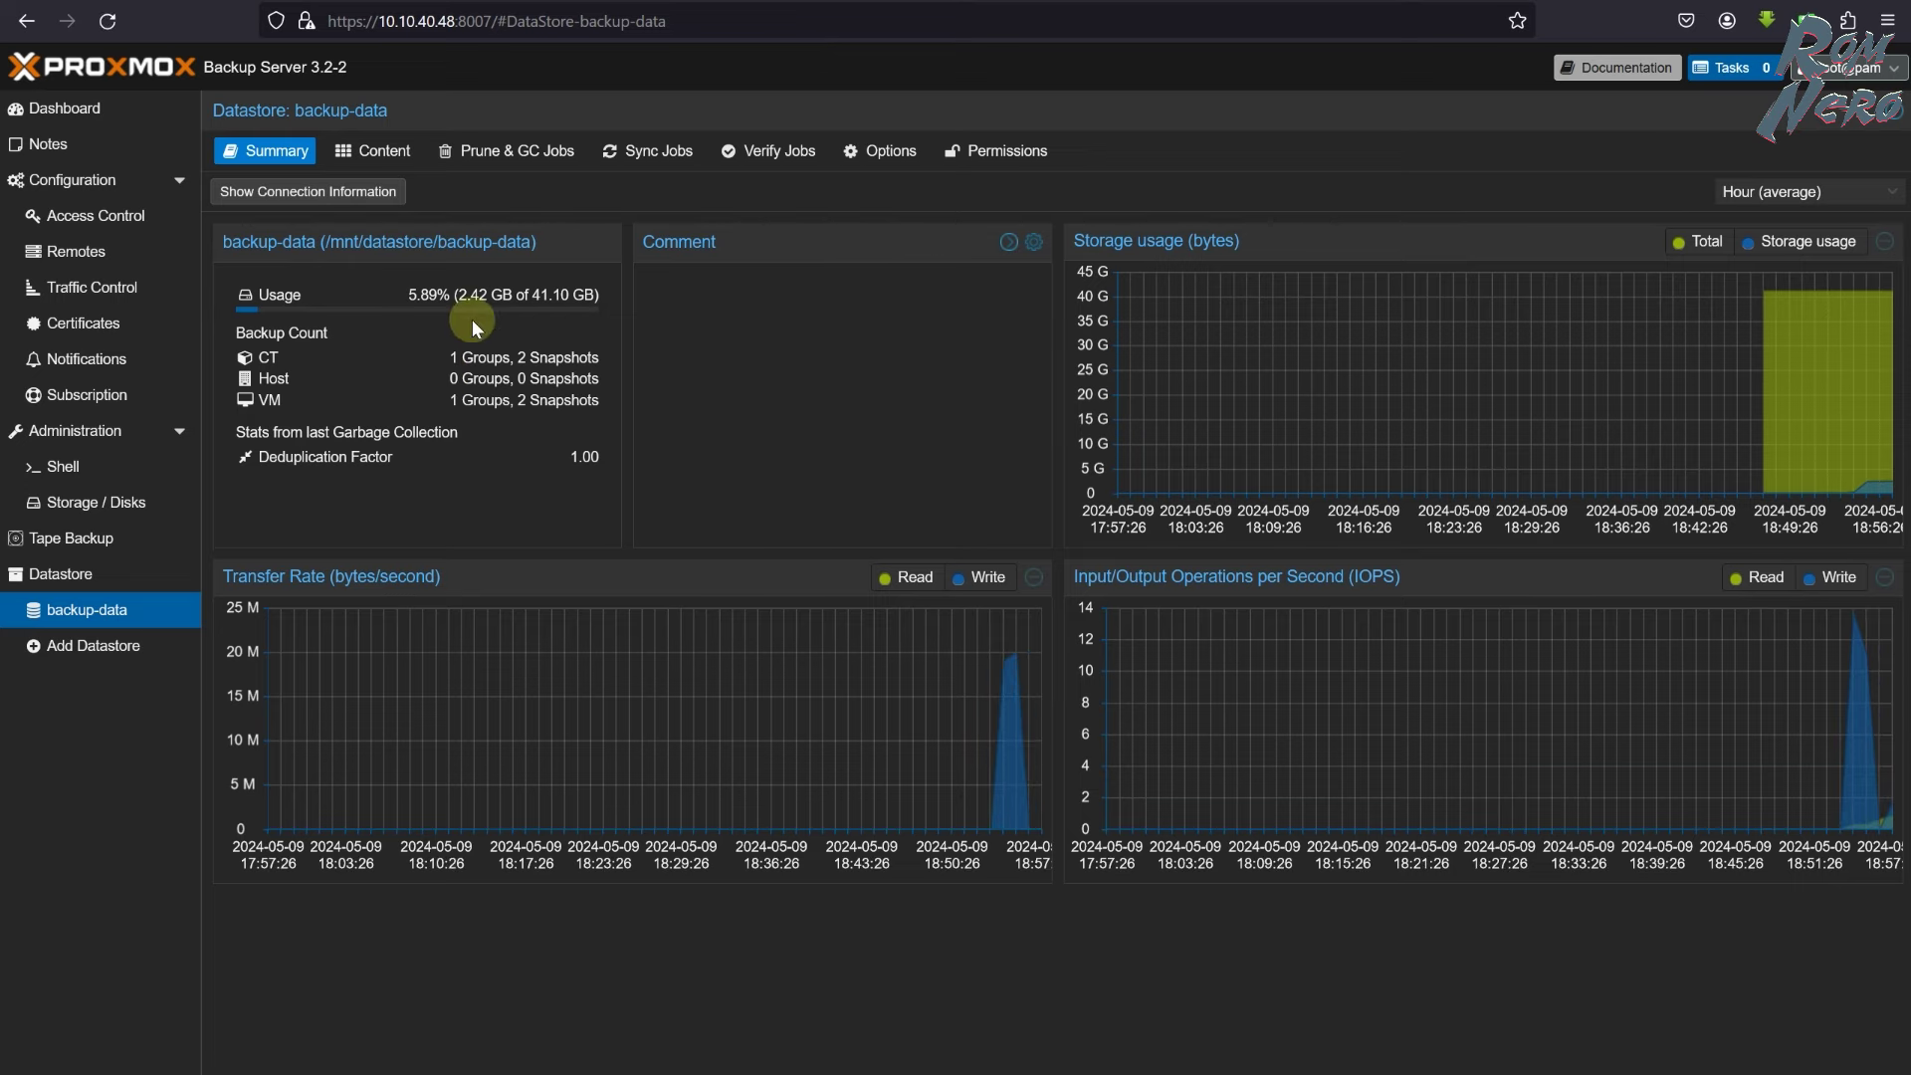
double_click(474, 295)
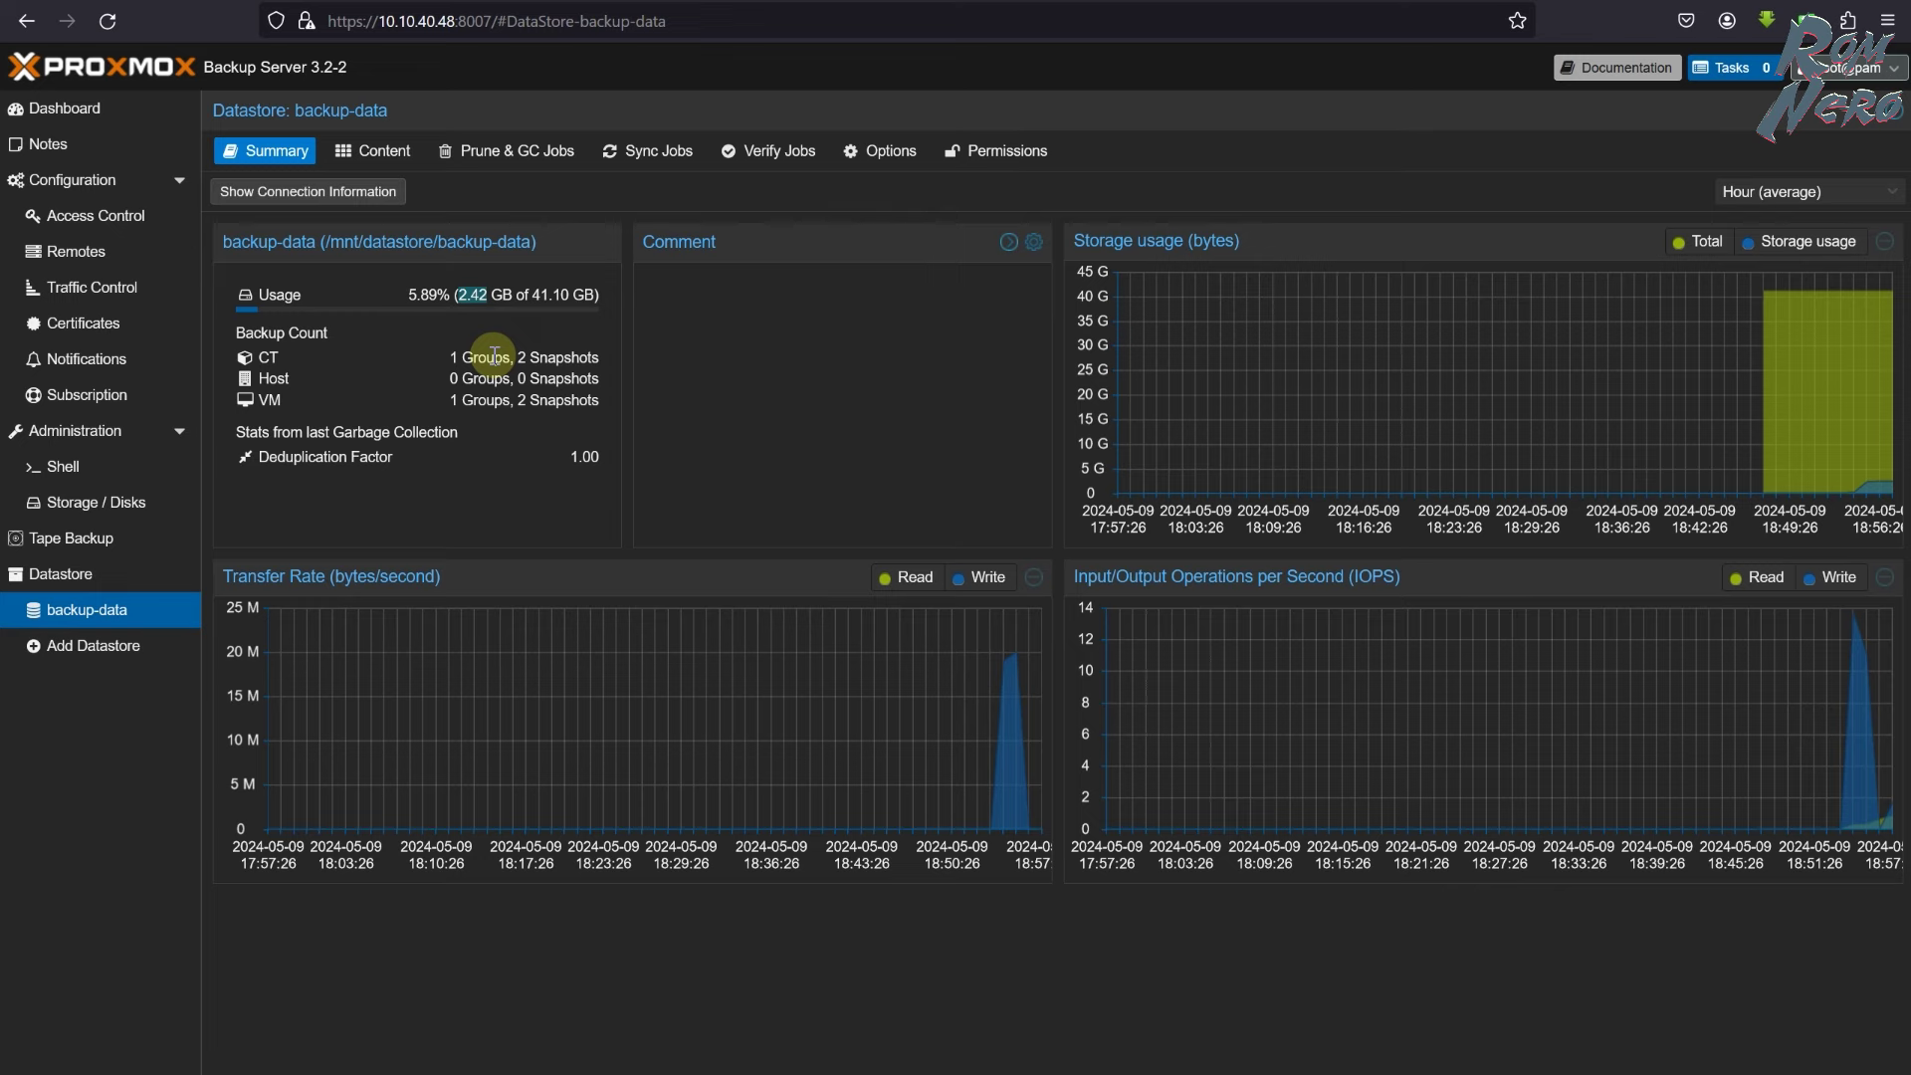
left_click(61, 107)
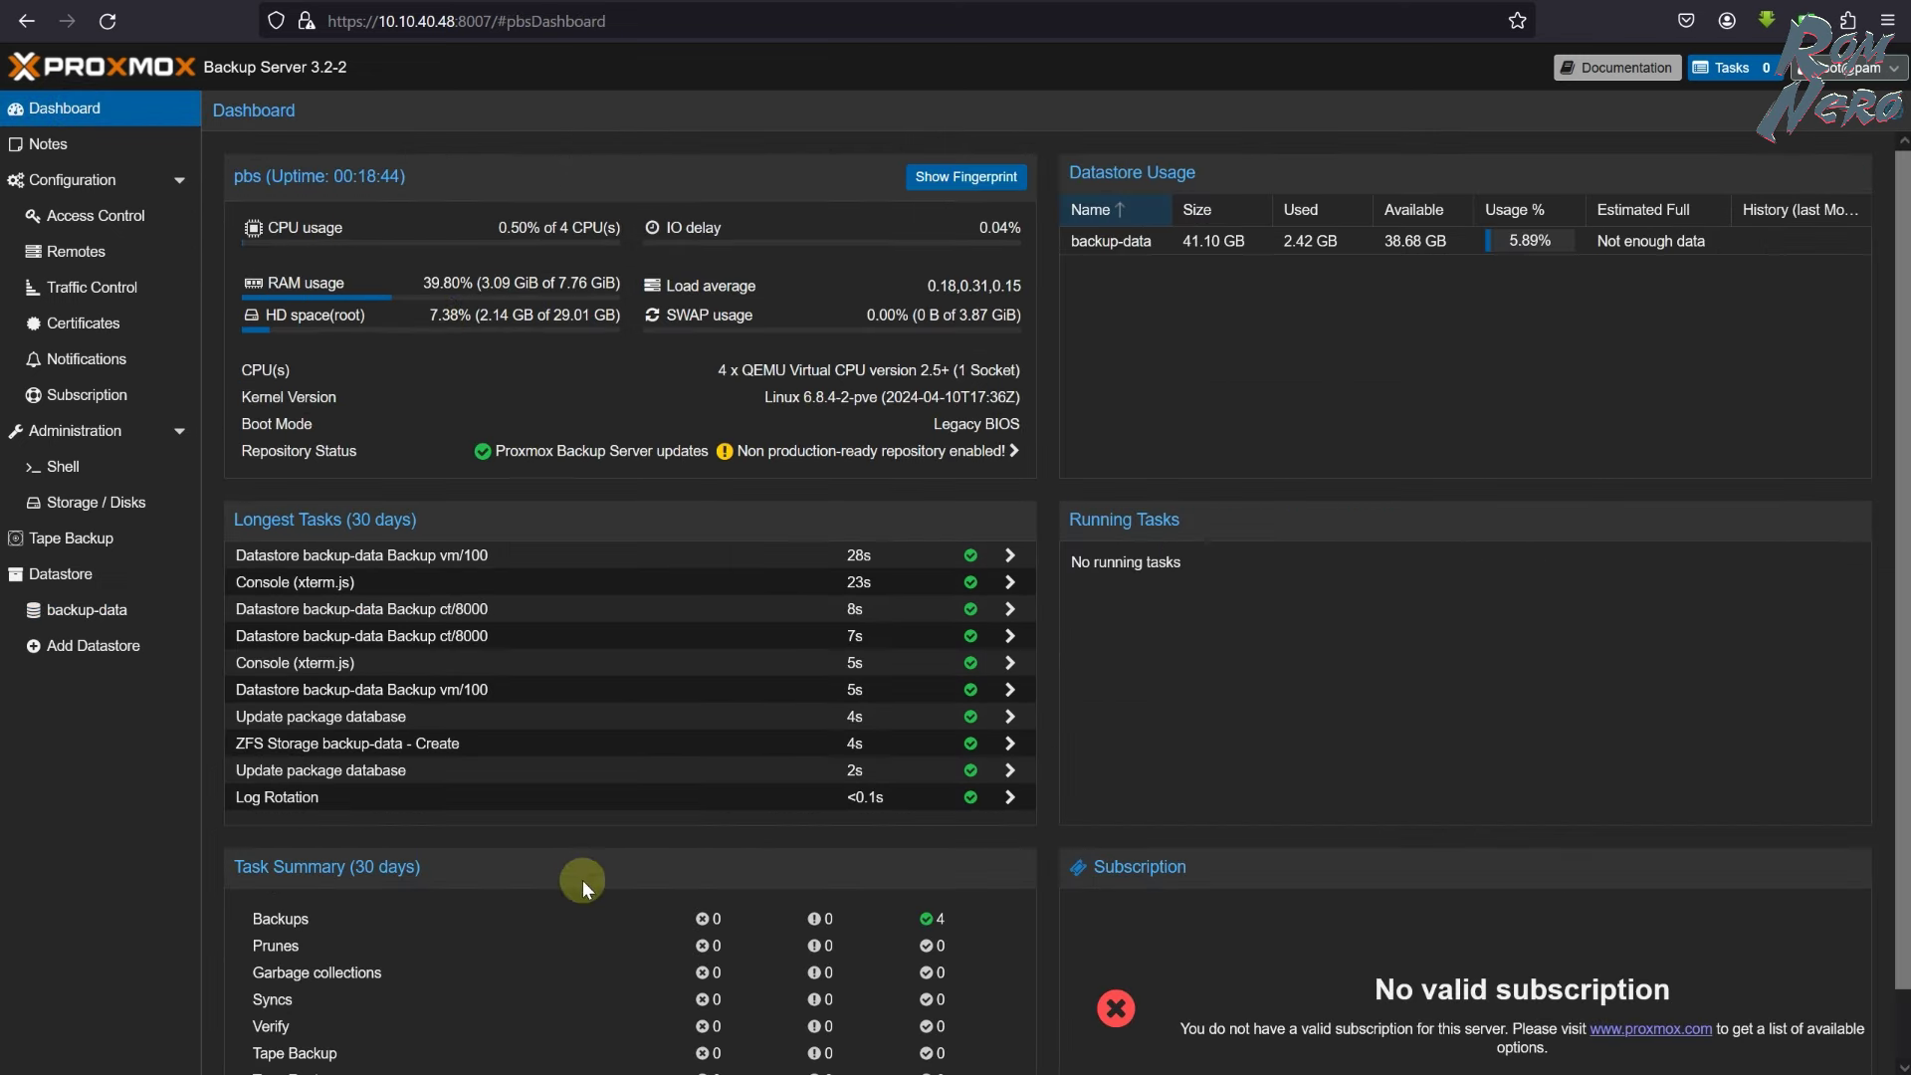
scroll(786, 926, "down", 1)
scroll(786, 926, "up", 1)
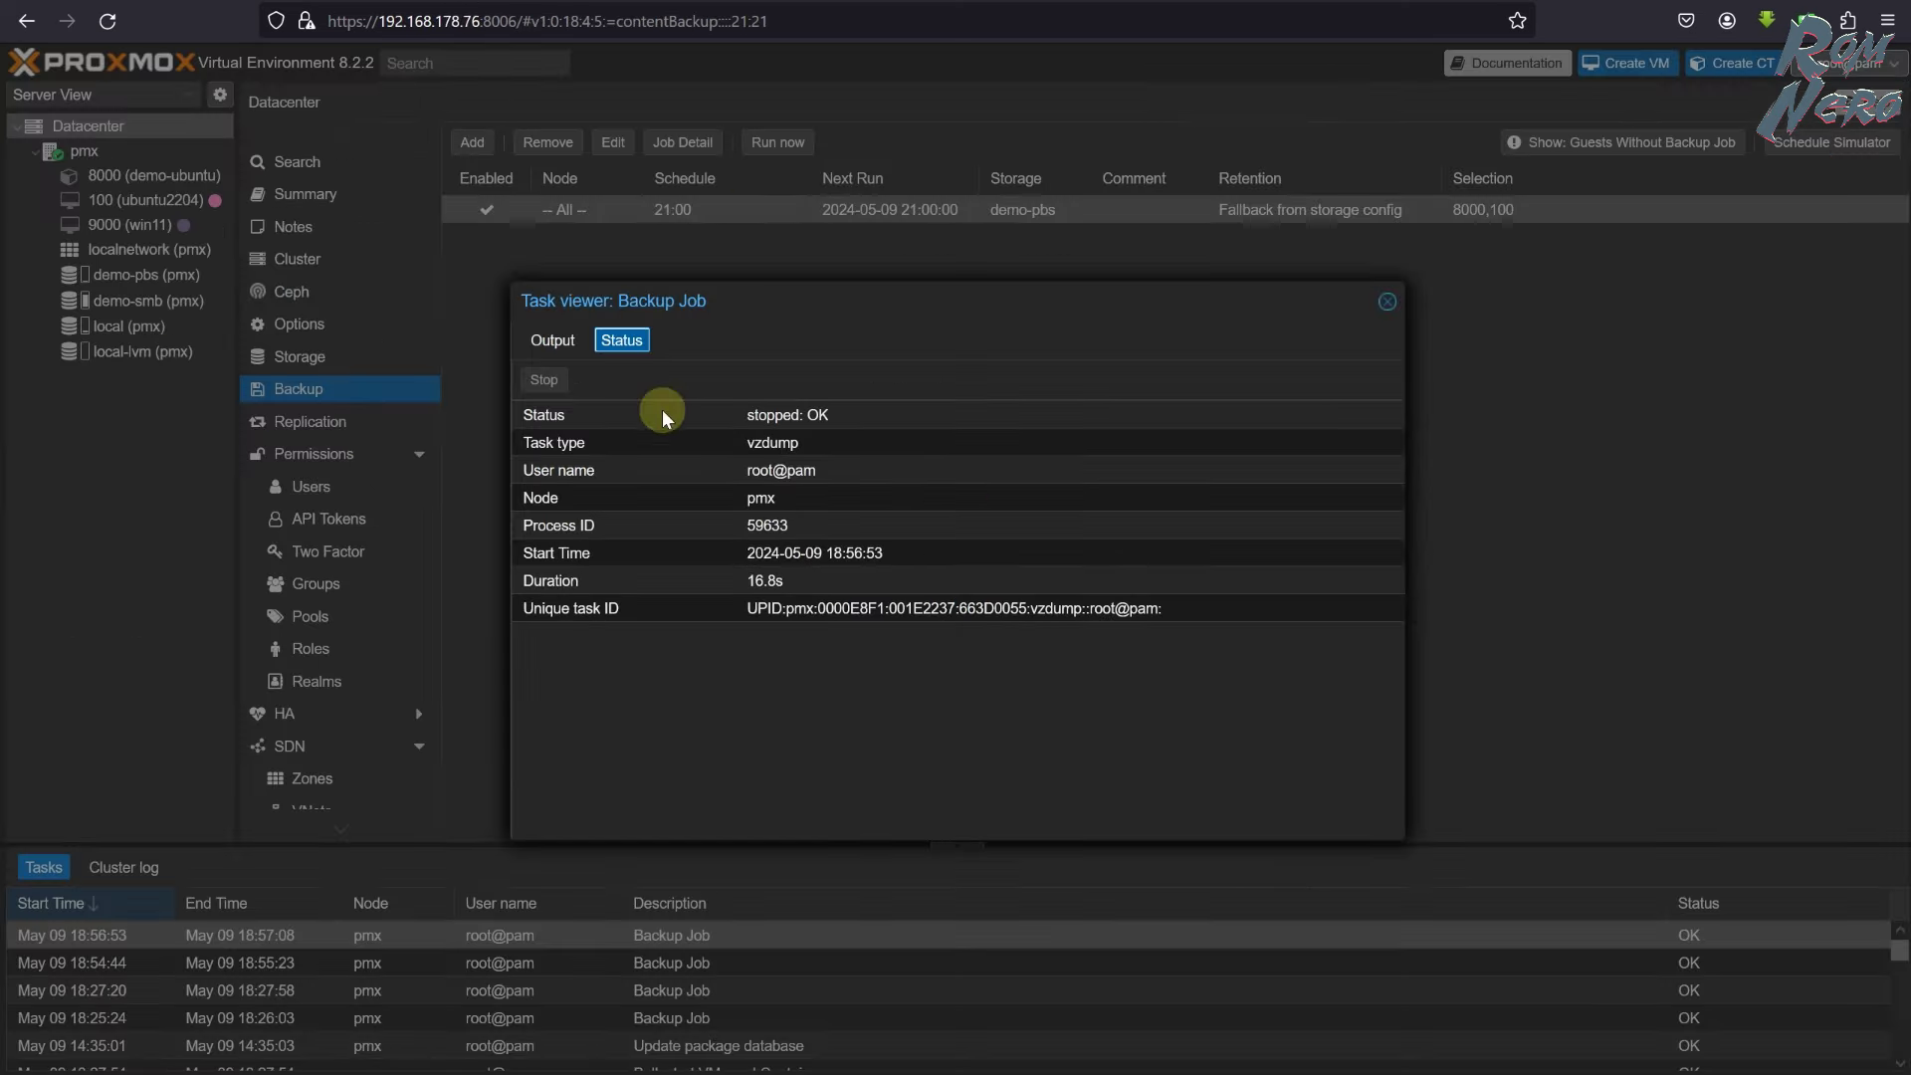
left_click(1388, 300)
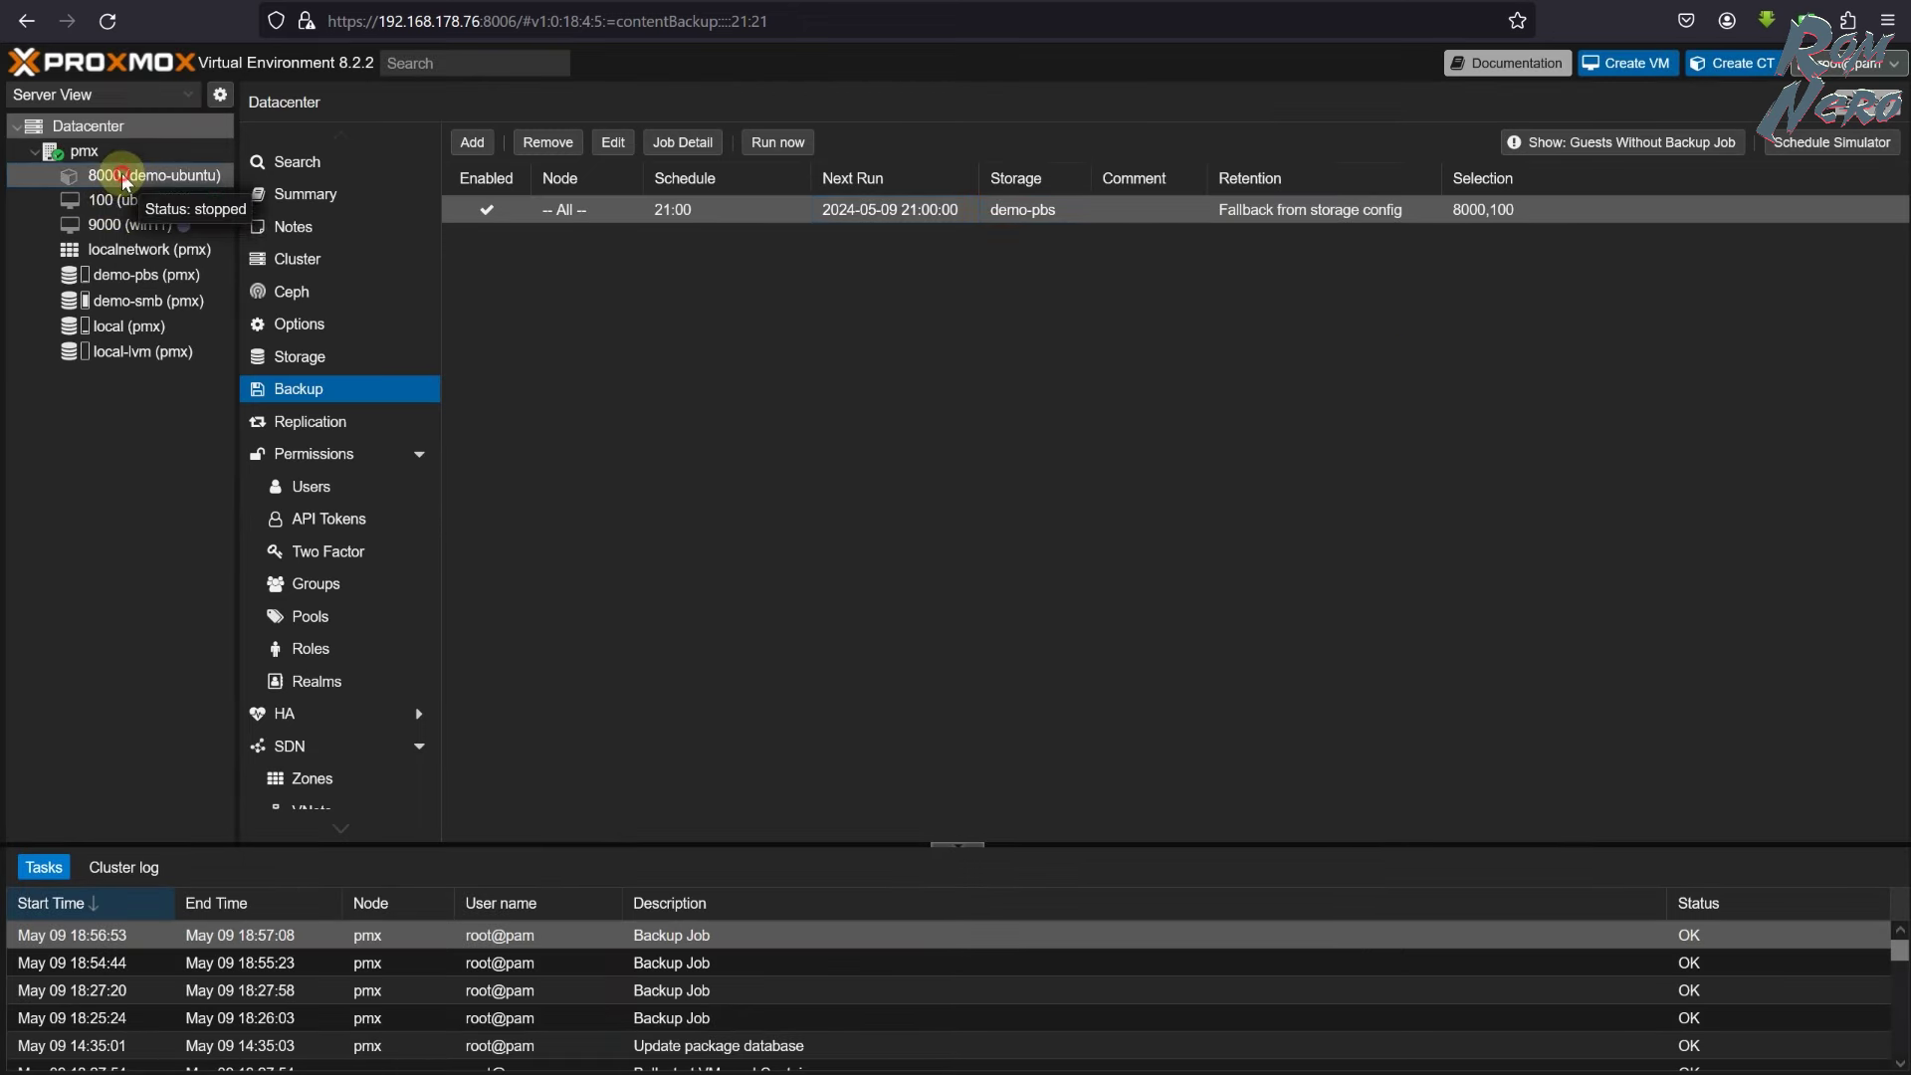
- Destroy container 8000 (demo-ubuntu) via More > Remove, confirming with ID 8000
left_click(122, 177)
right_click(148, 177)
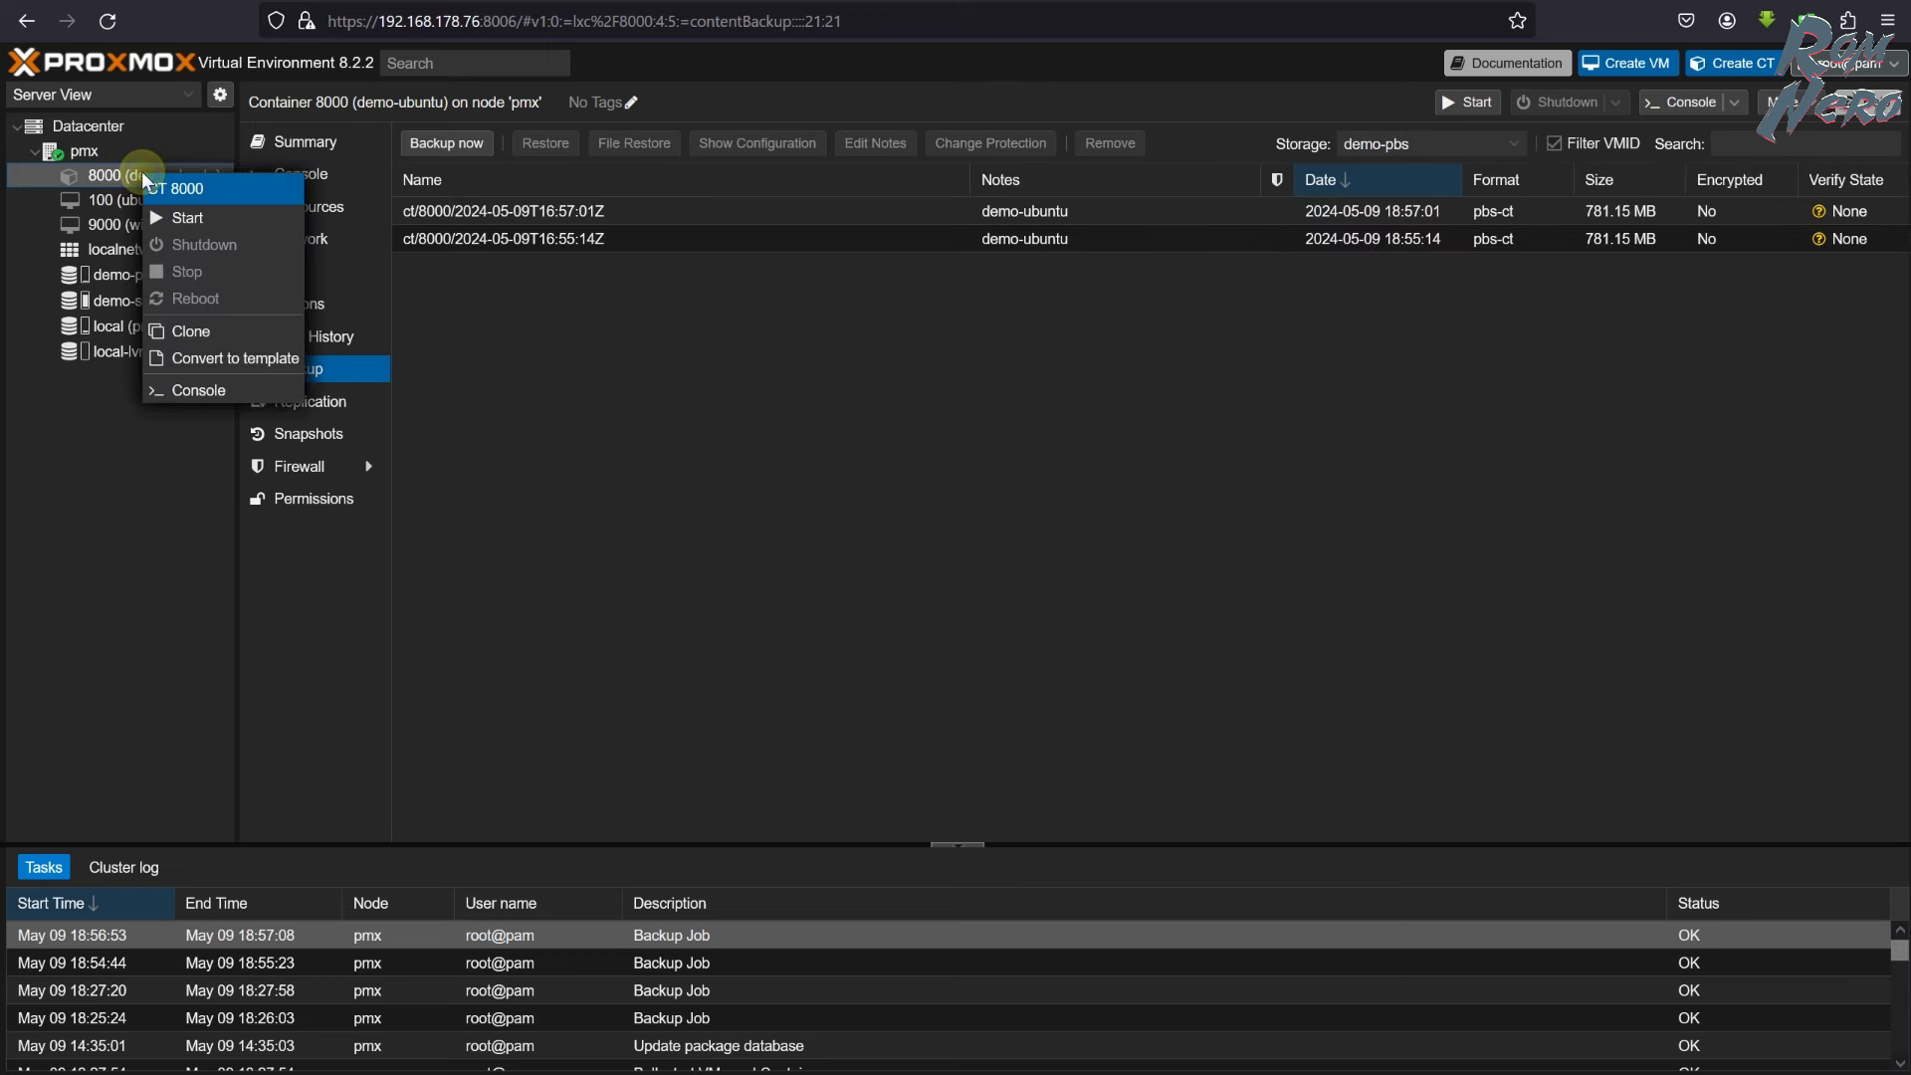
left_click(113, 175)
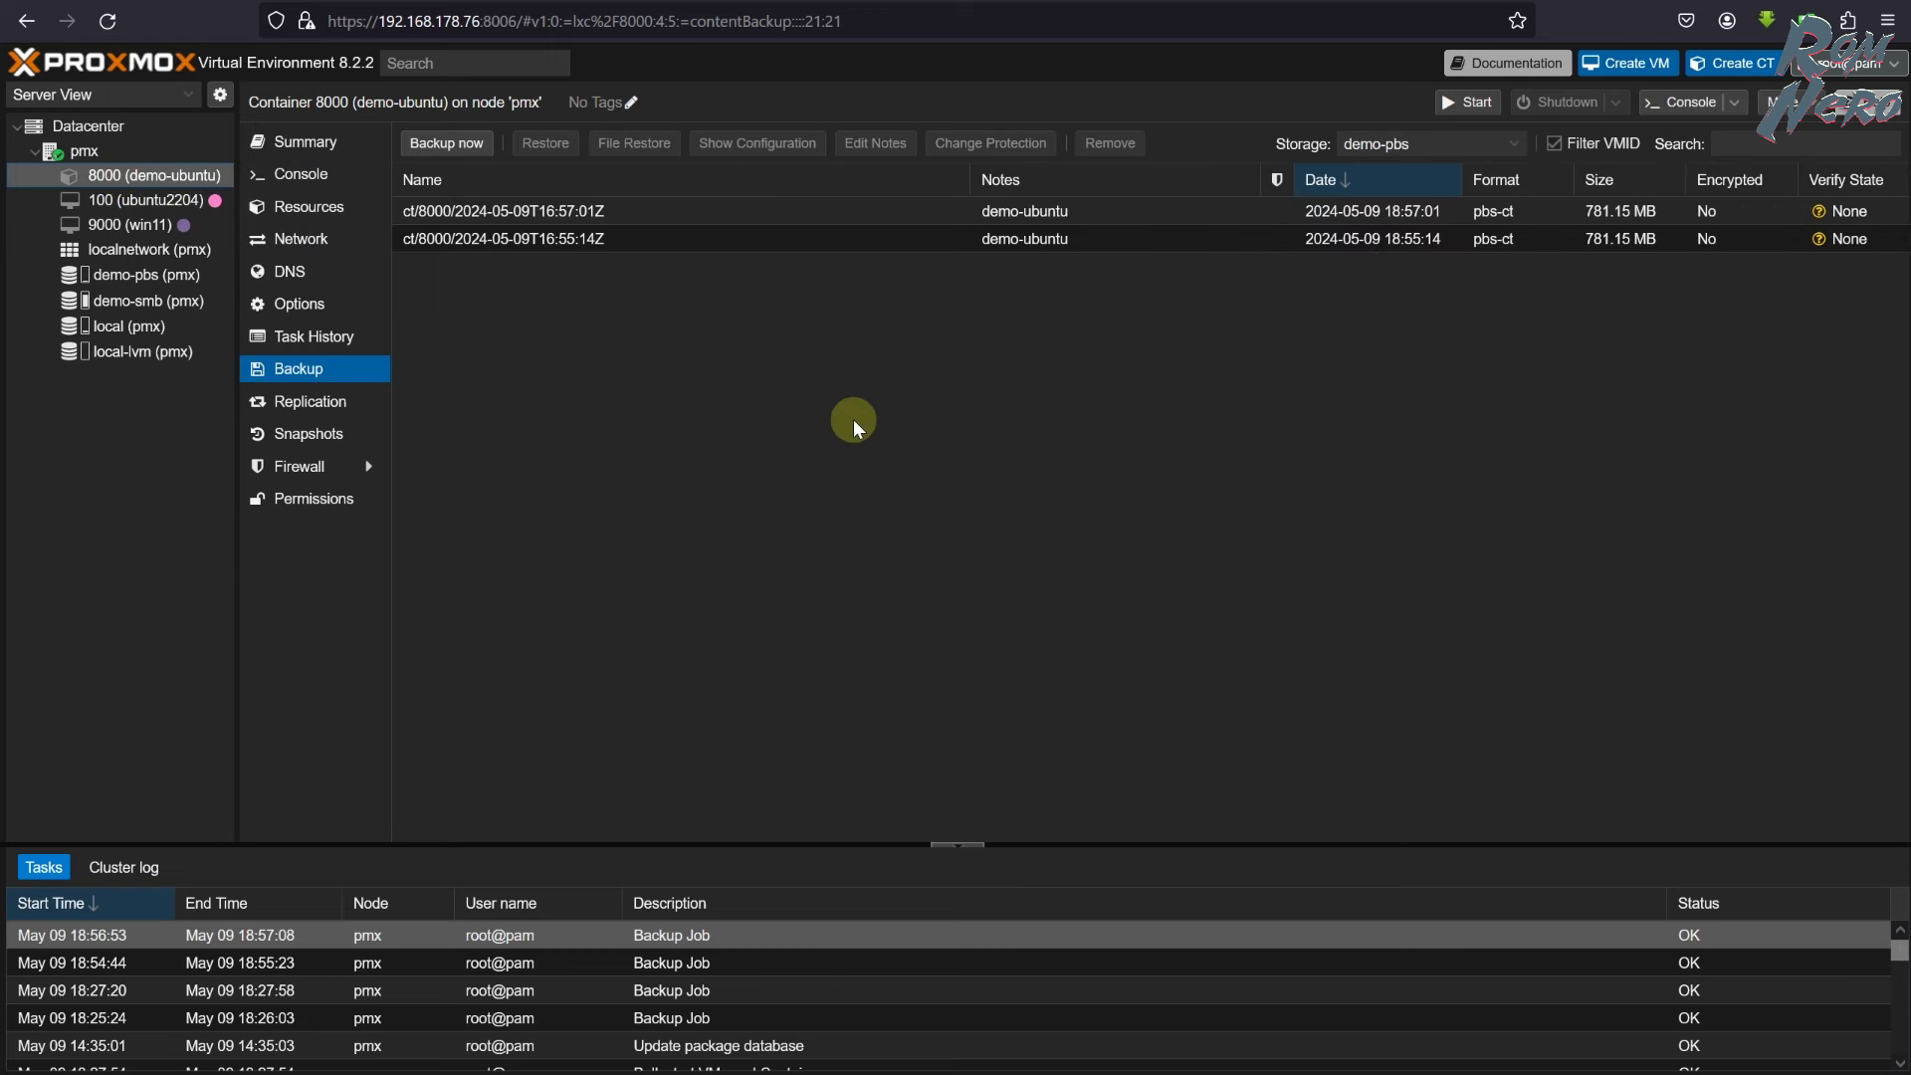
left_click(135, 176)
left_click(1787, 102)
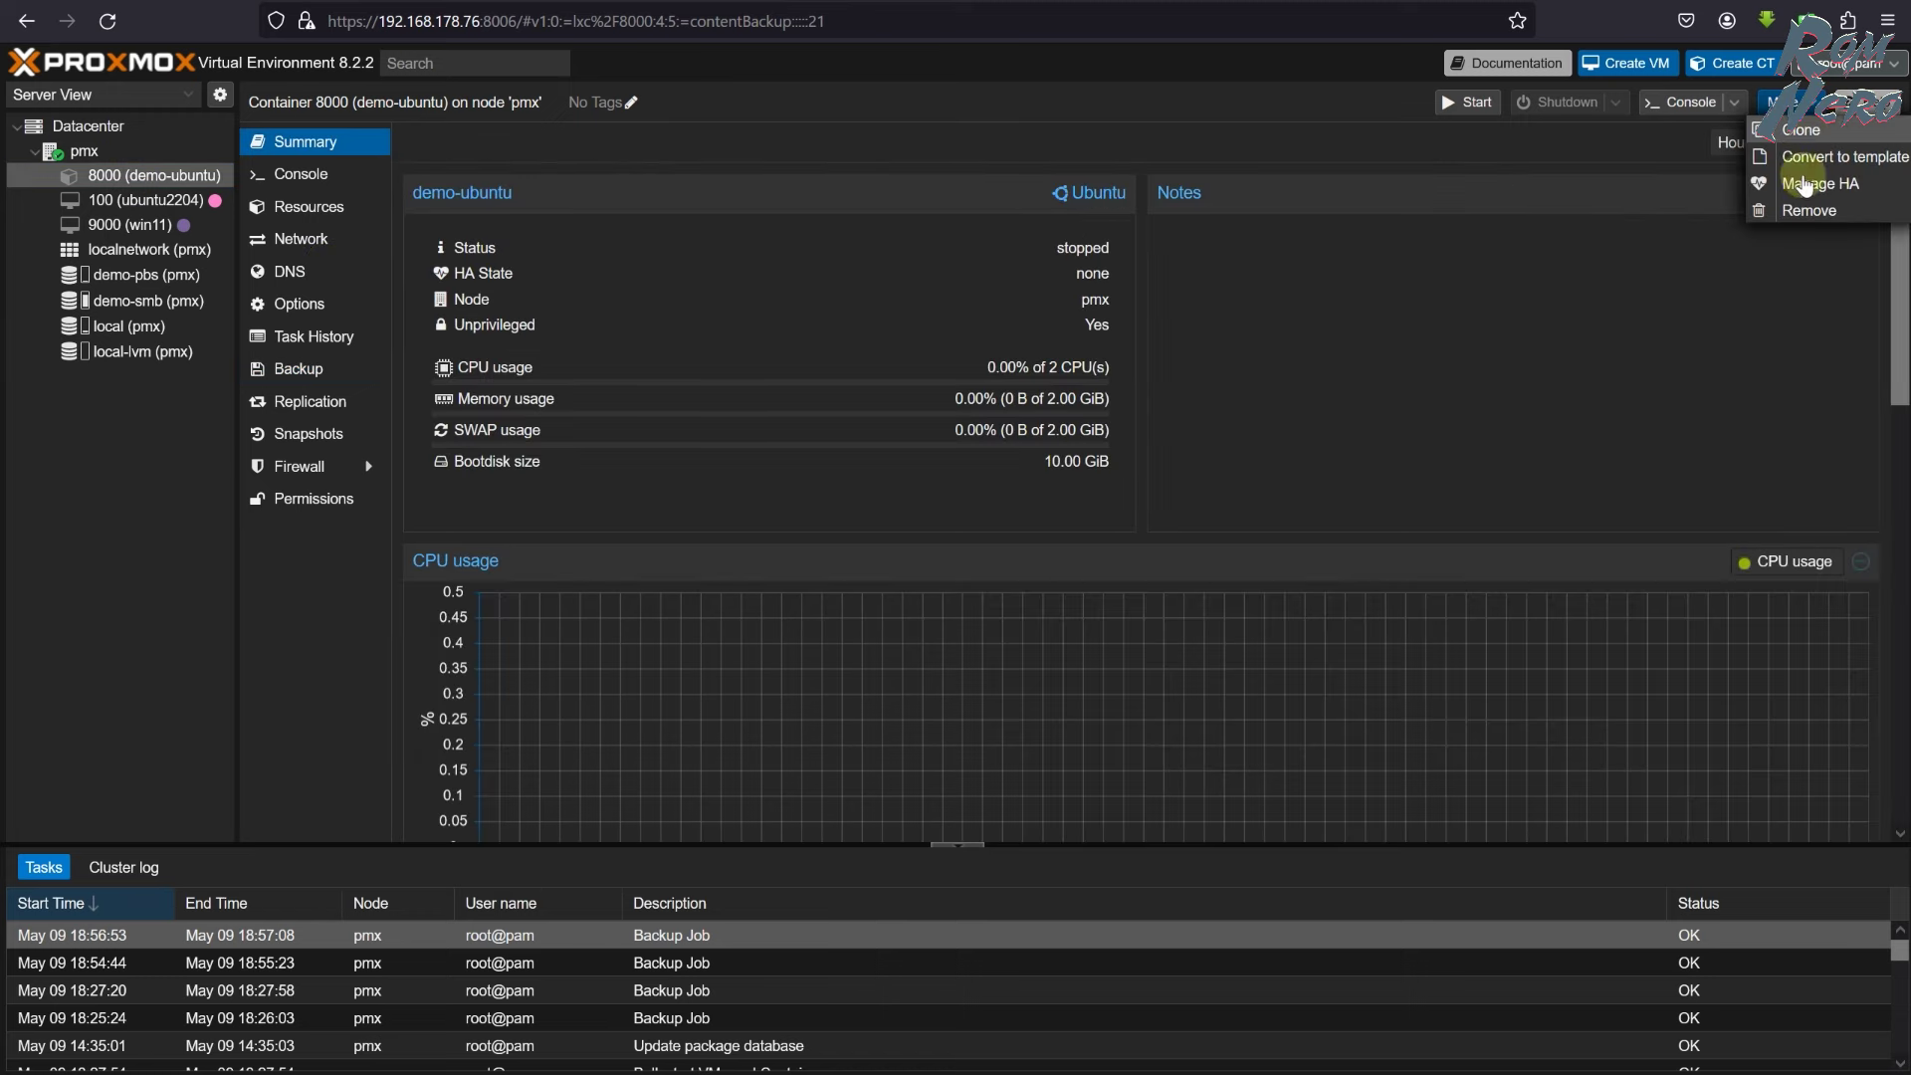
left_click(1804, 211)
left_click(1147, 524)
type("8000")
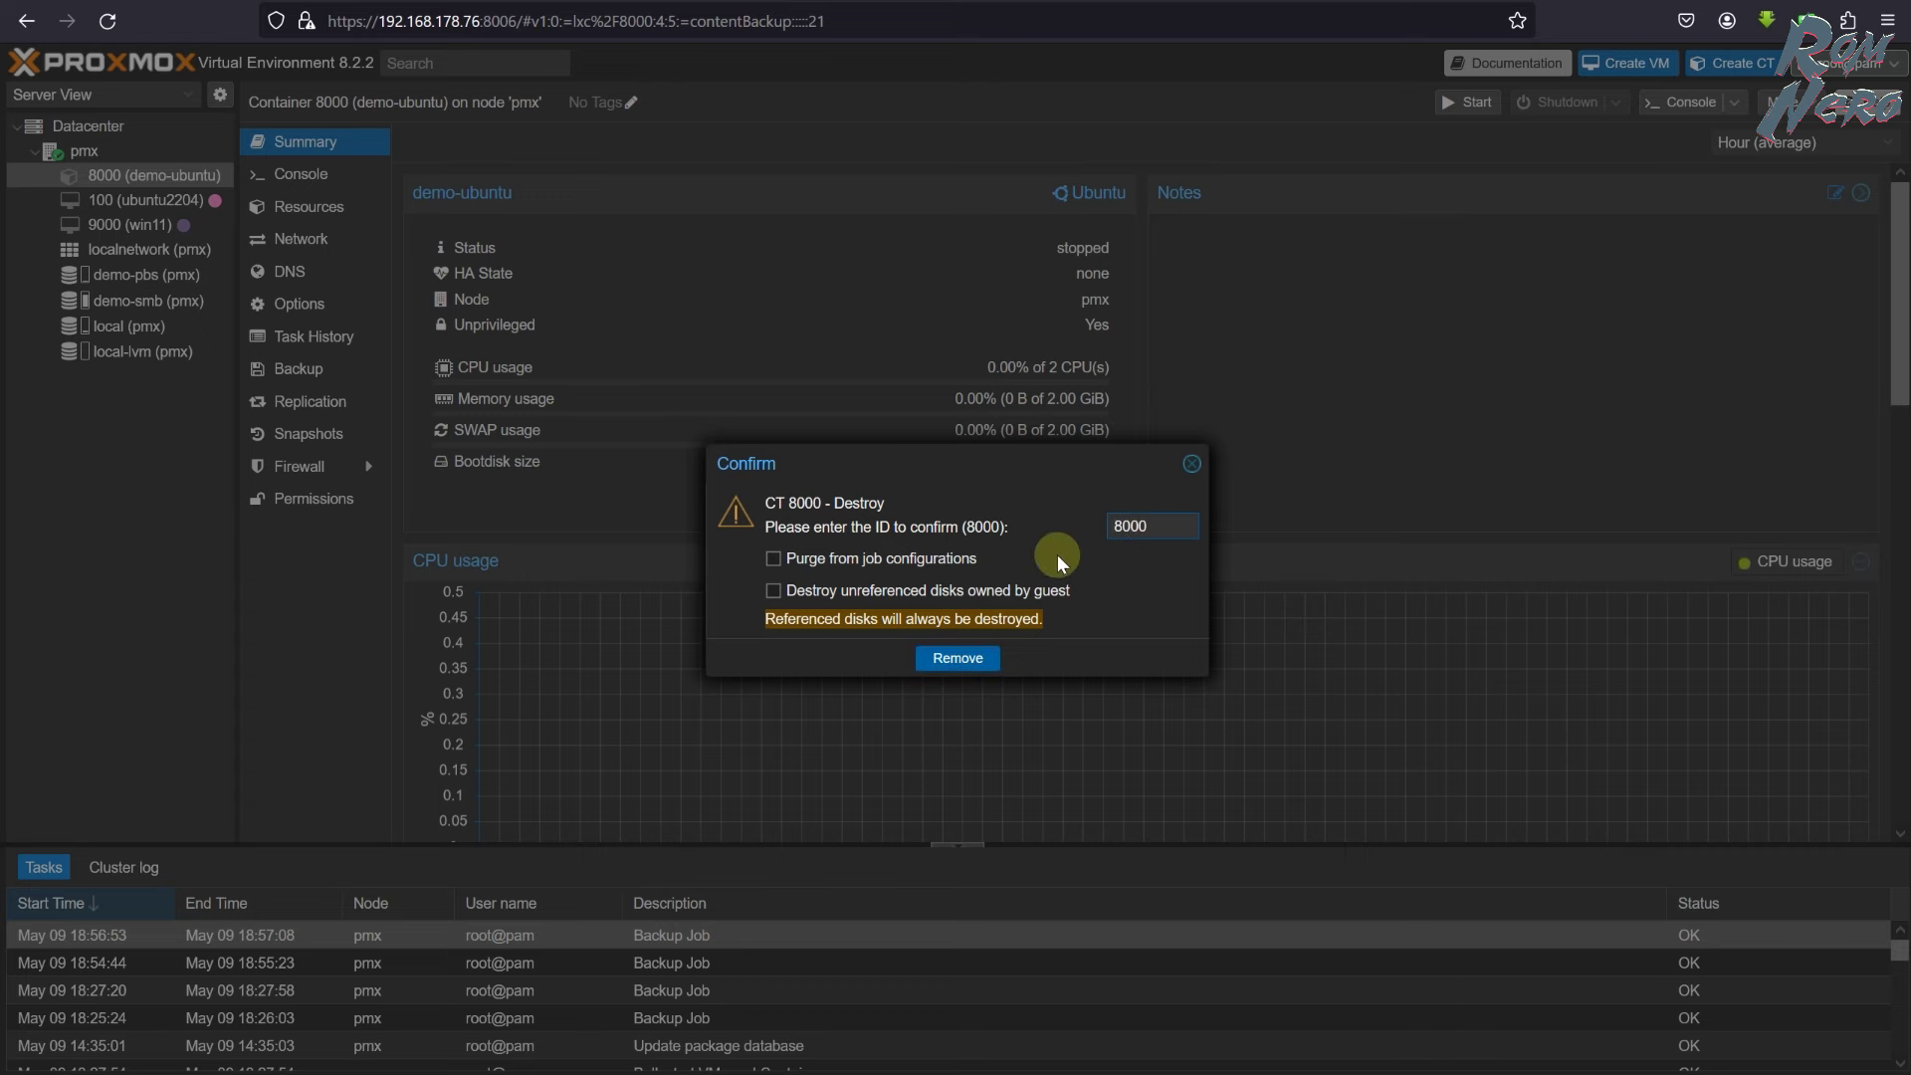
left_click(946, 658)
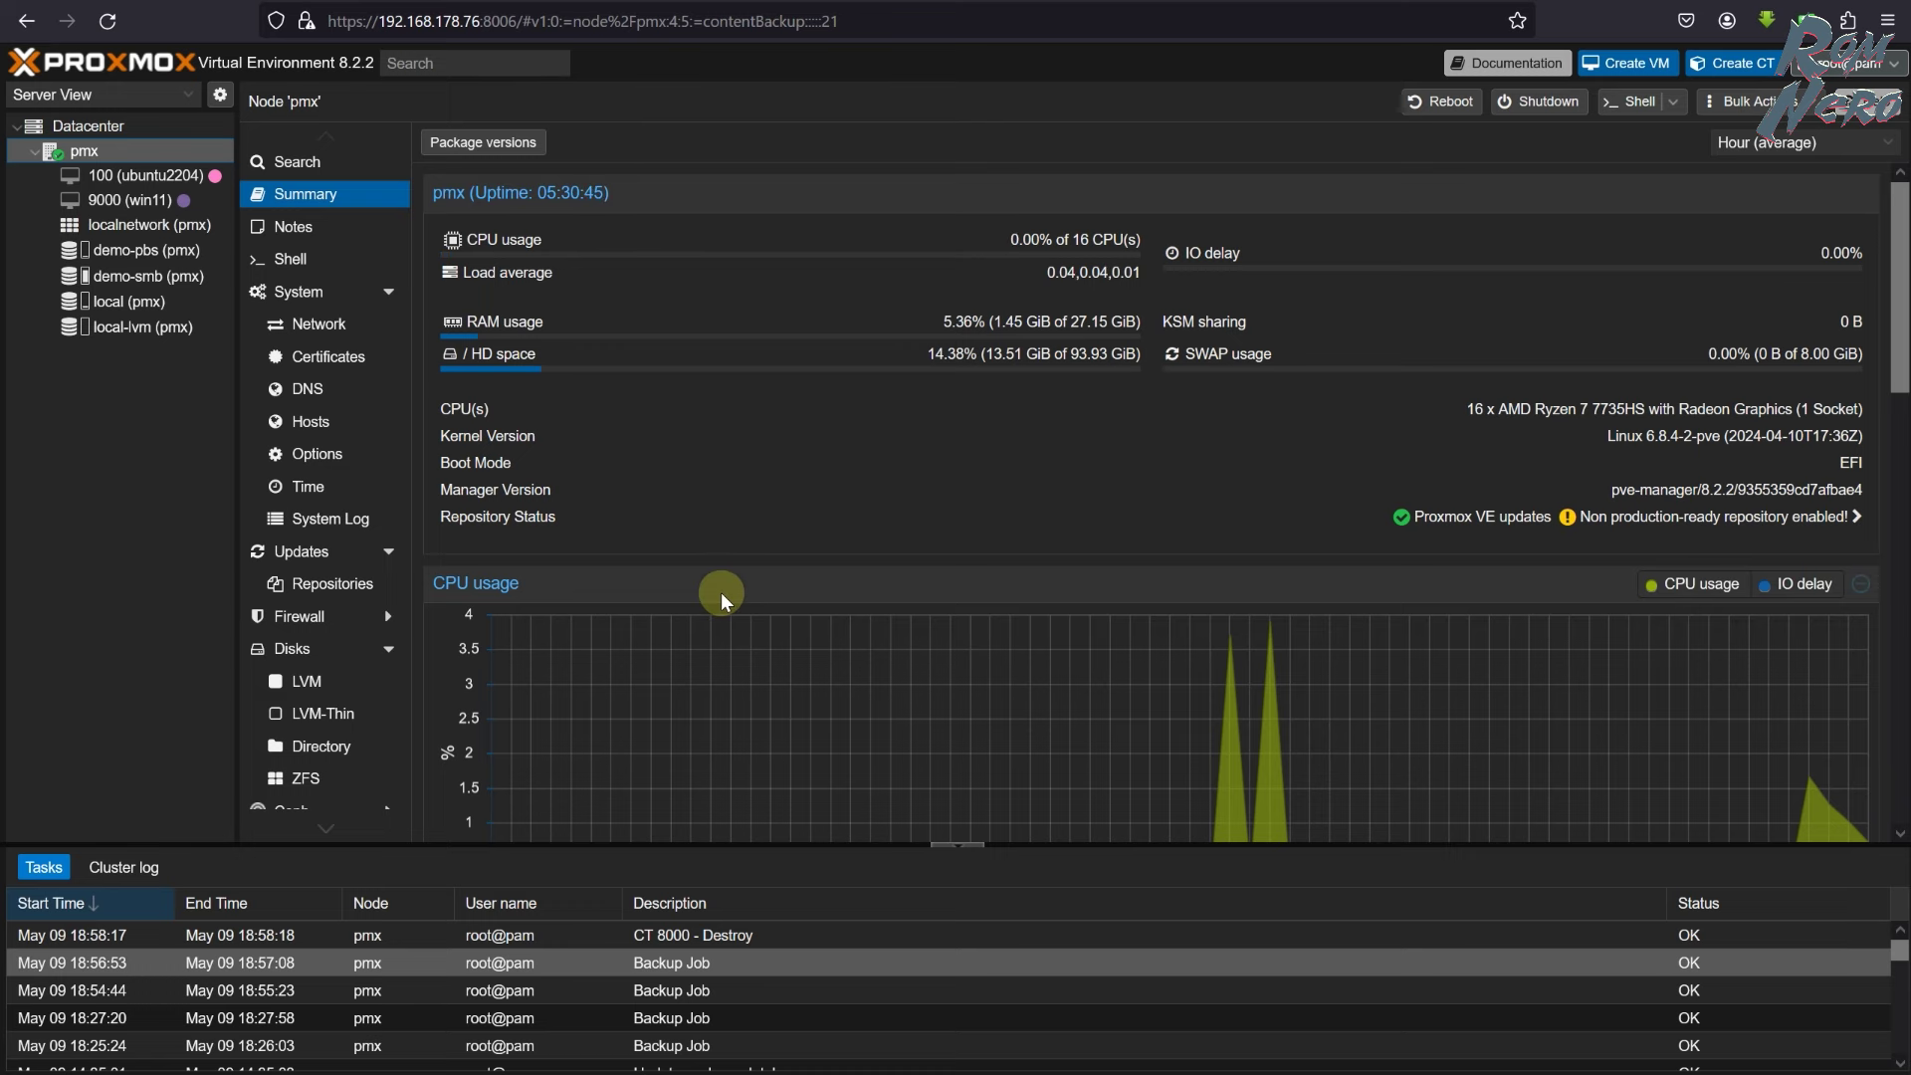
- Select the newest ct/8000 backup on demo-pbs and review its stored container configuration
left_click(143, 249)
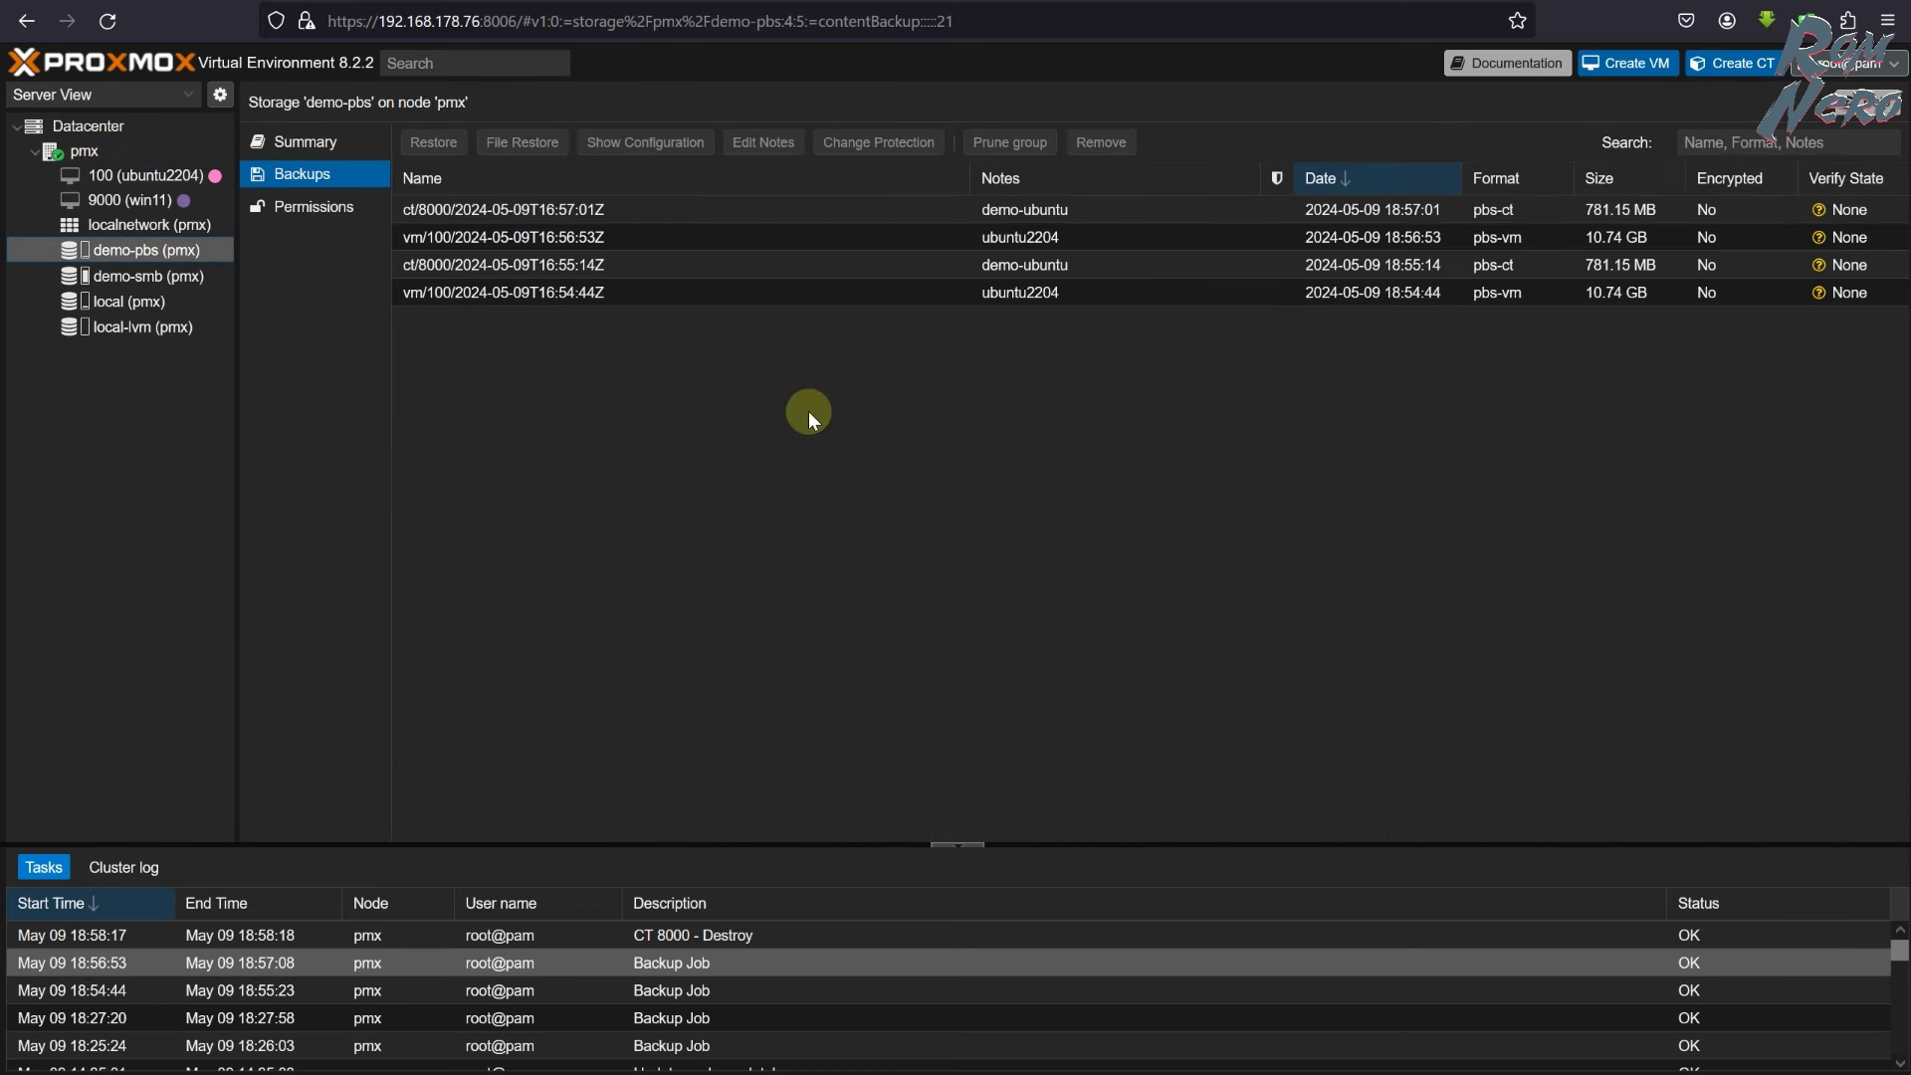
left_click(782, 213)
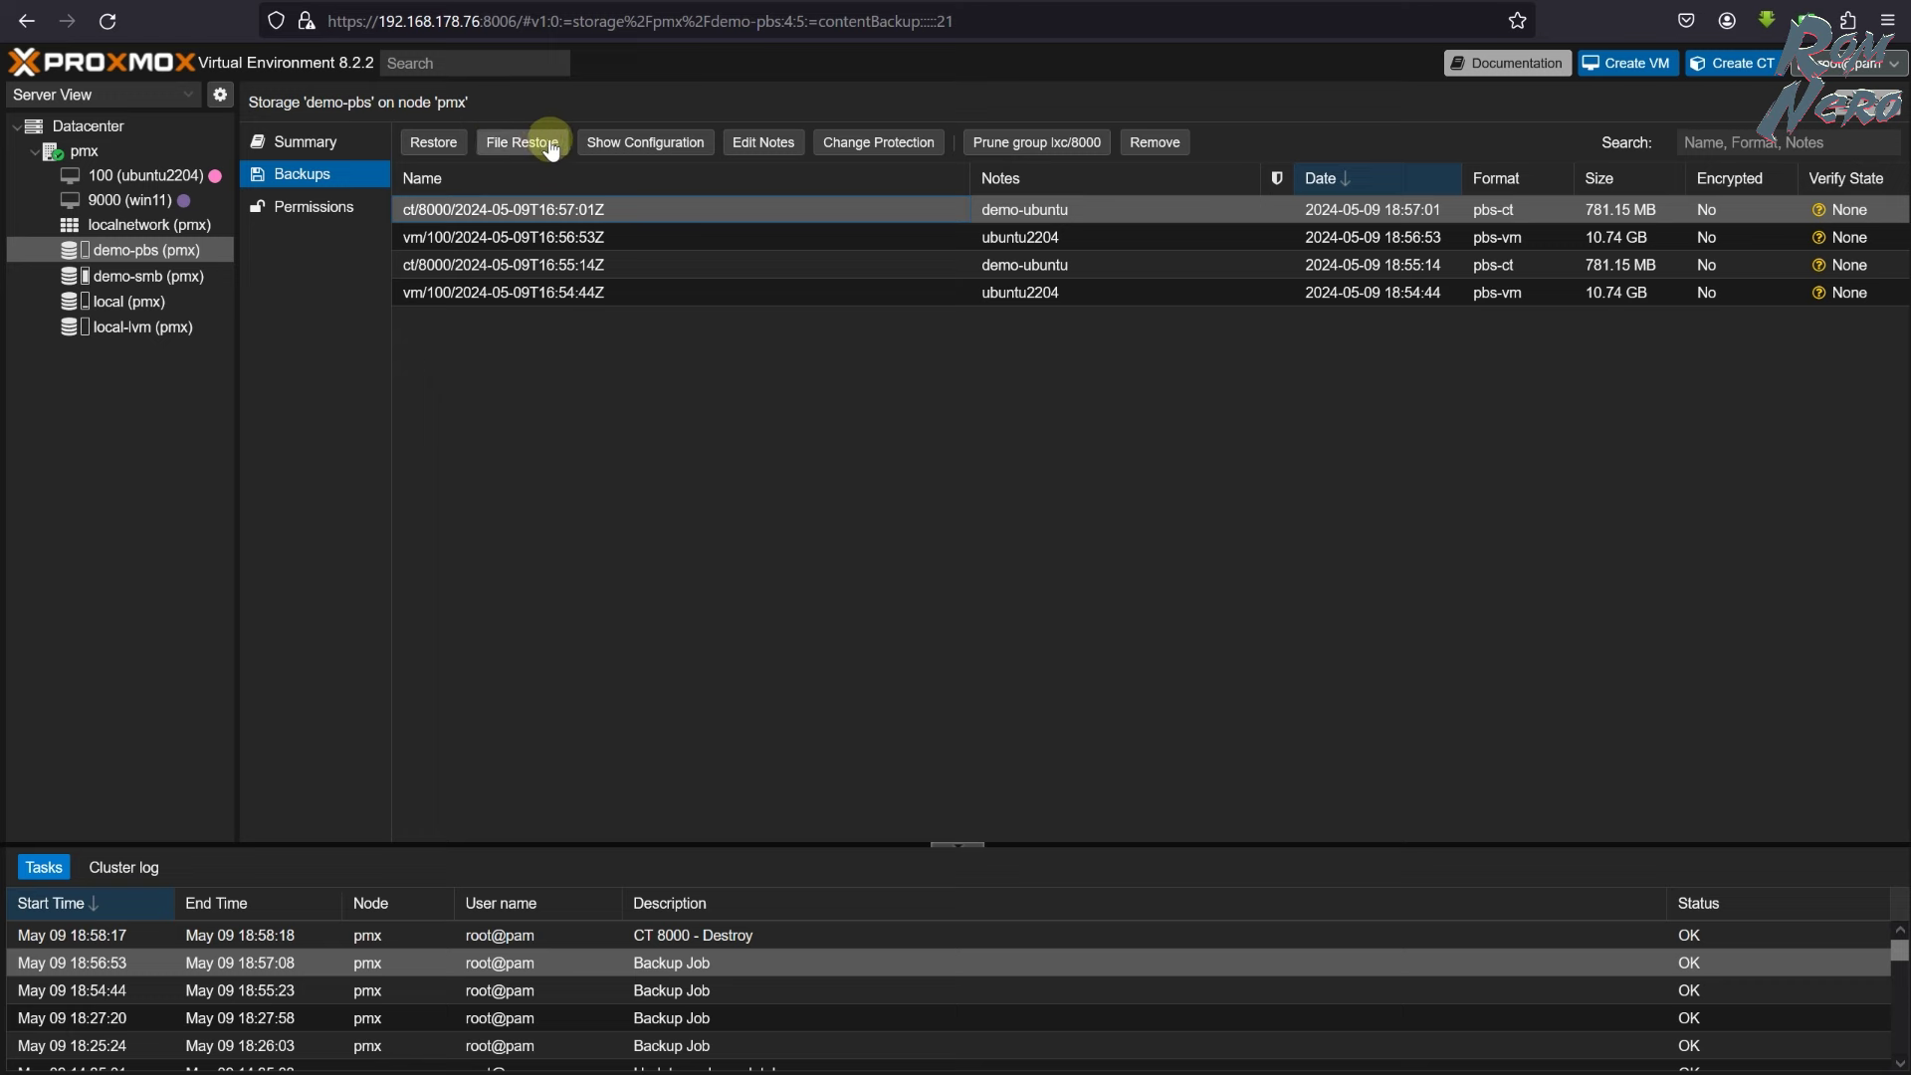
left_click(657, 141)
left_click(1275, 358)
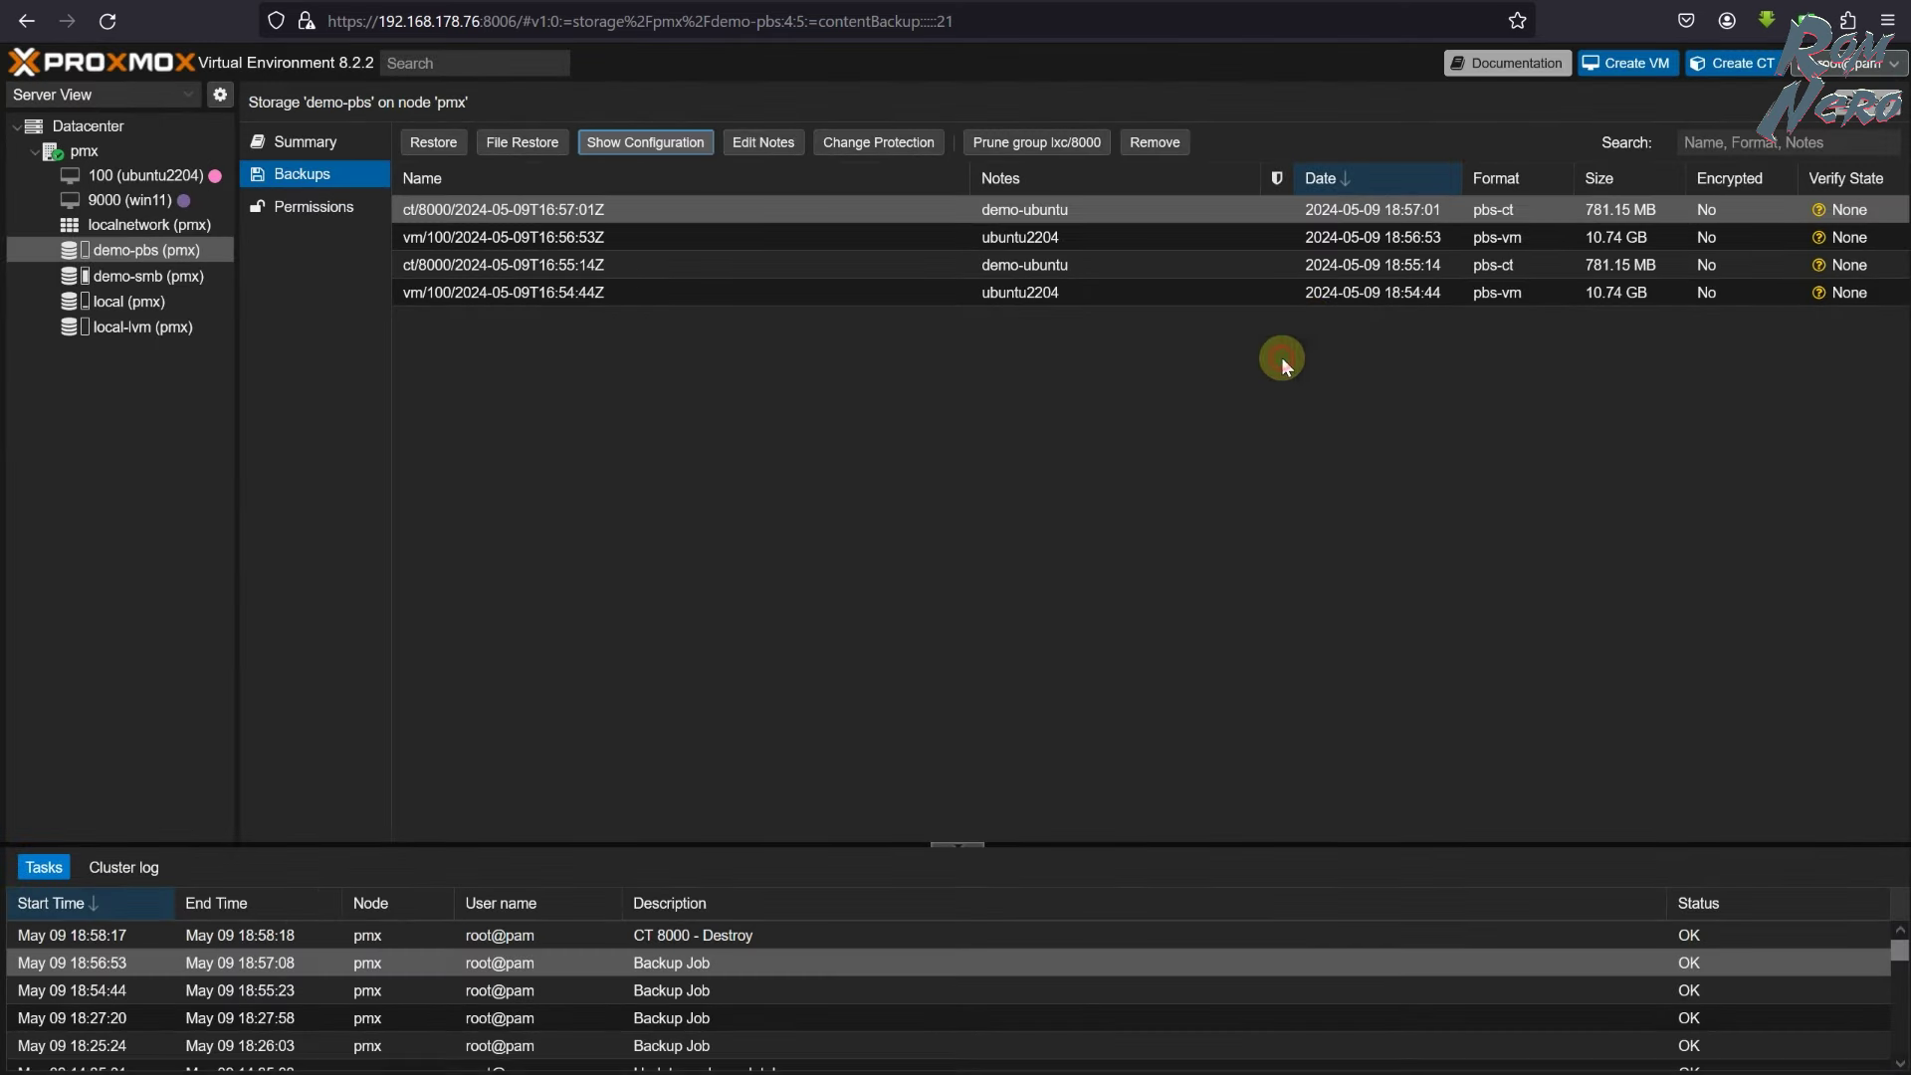
- Turn the backup's protection on and back off, then begin restoring it
left_click(873, 148)
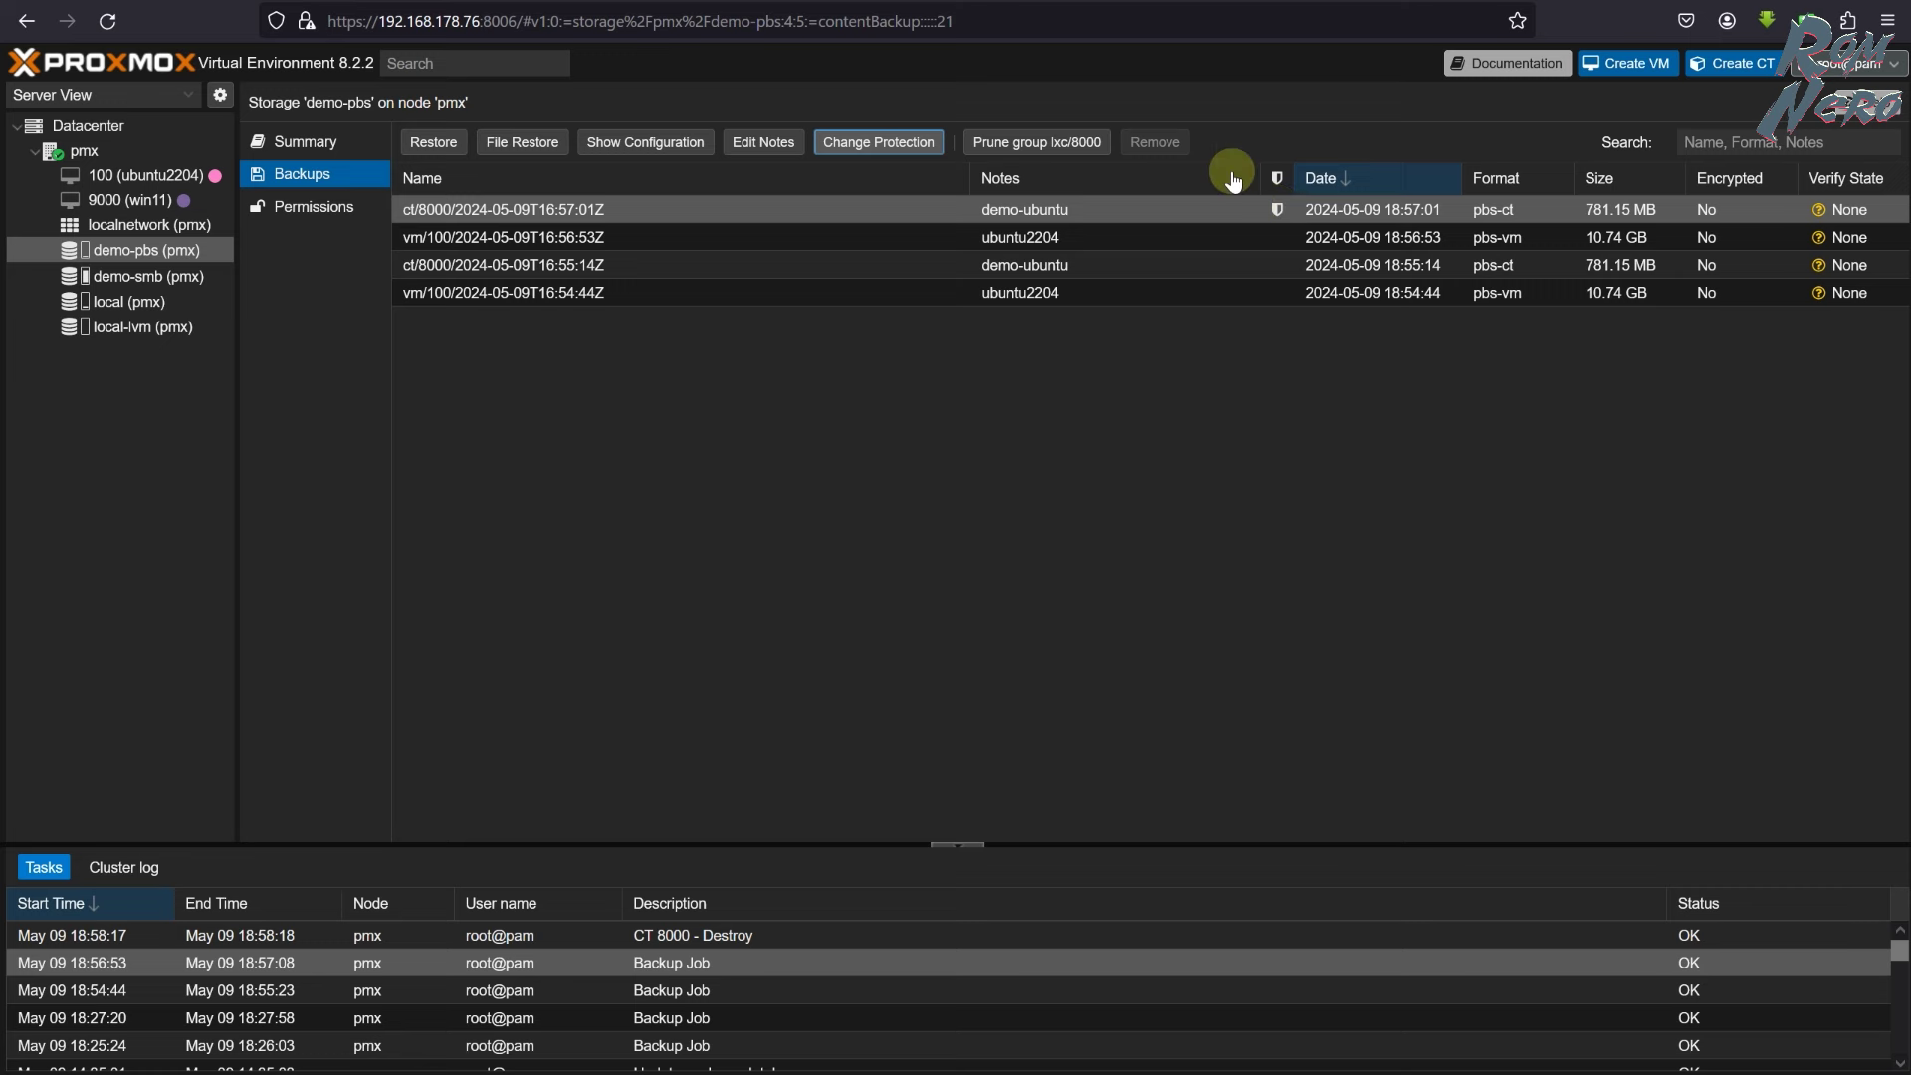
left_click(895, 147)
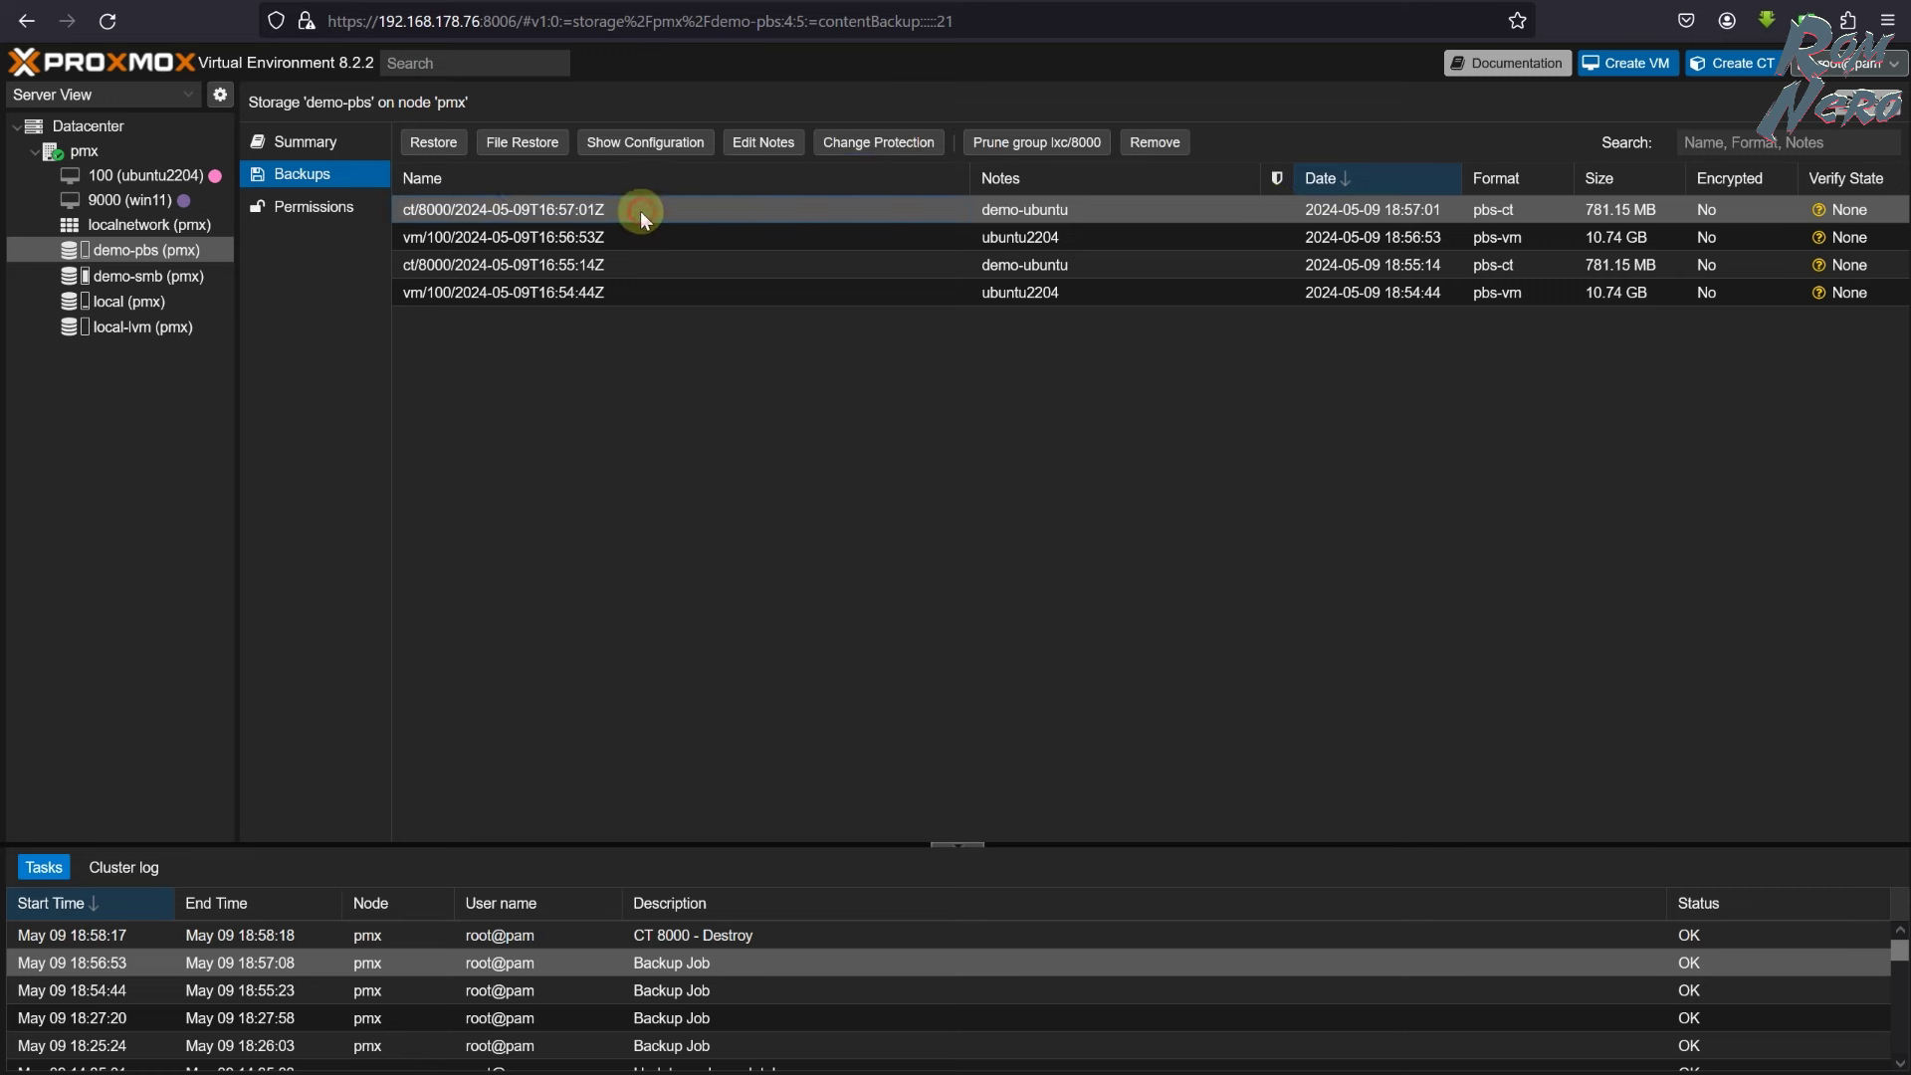
left_click(433, 141)
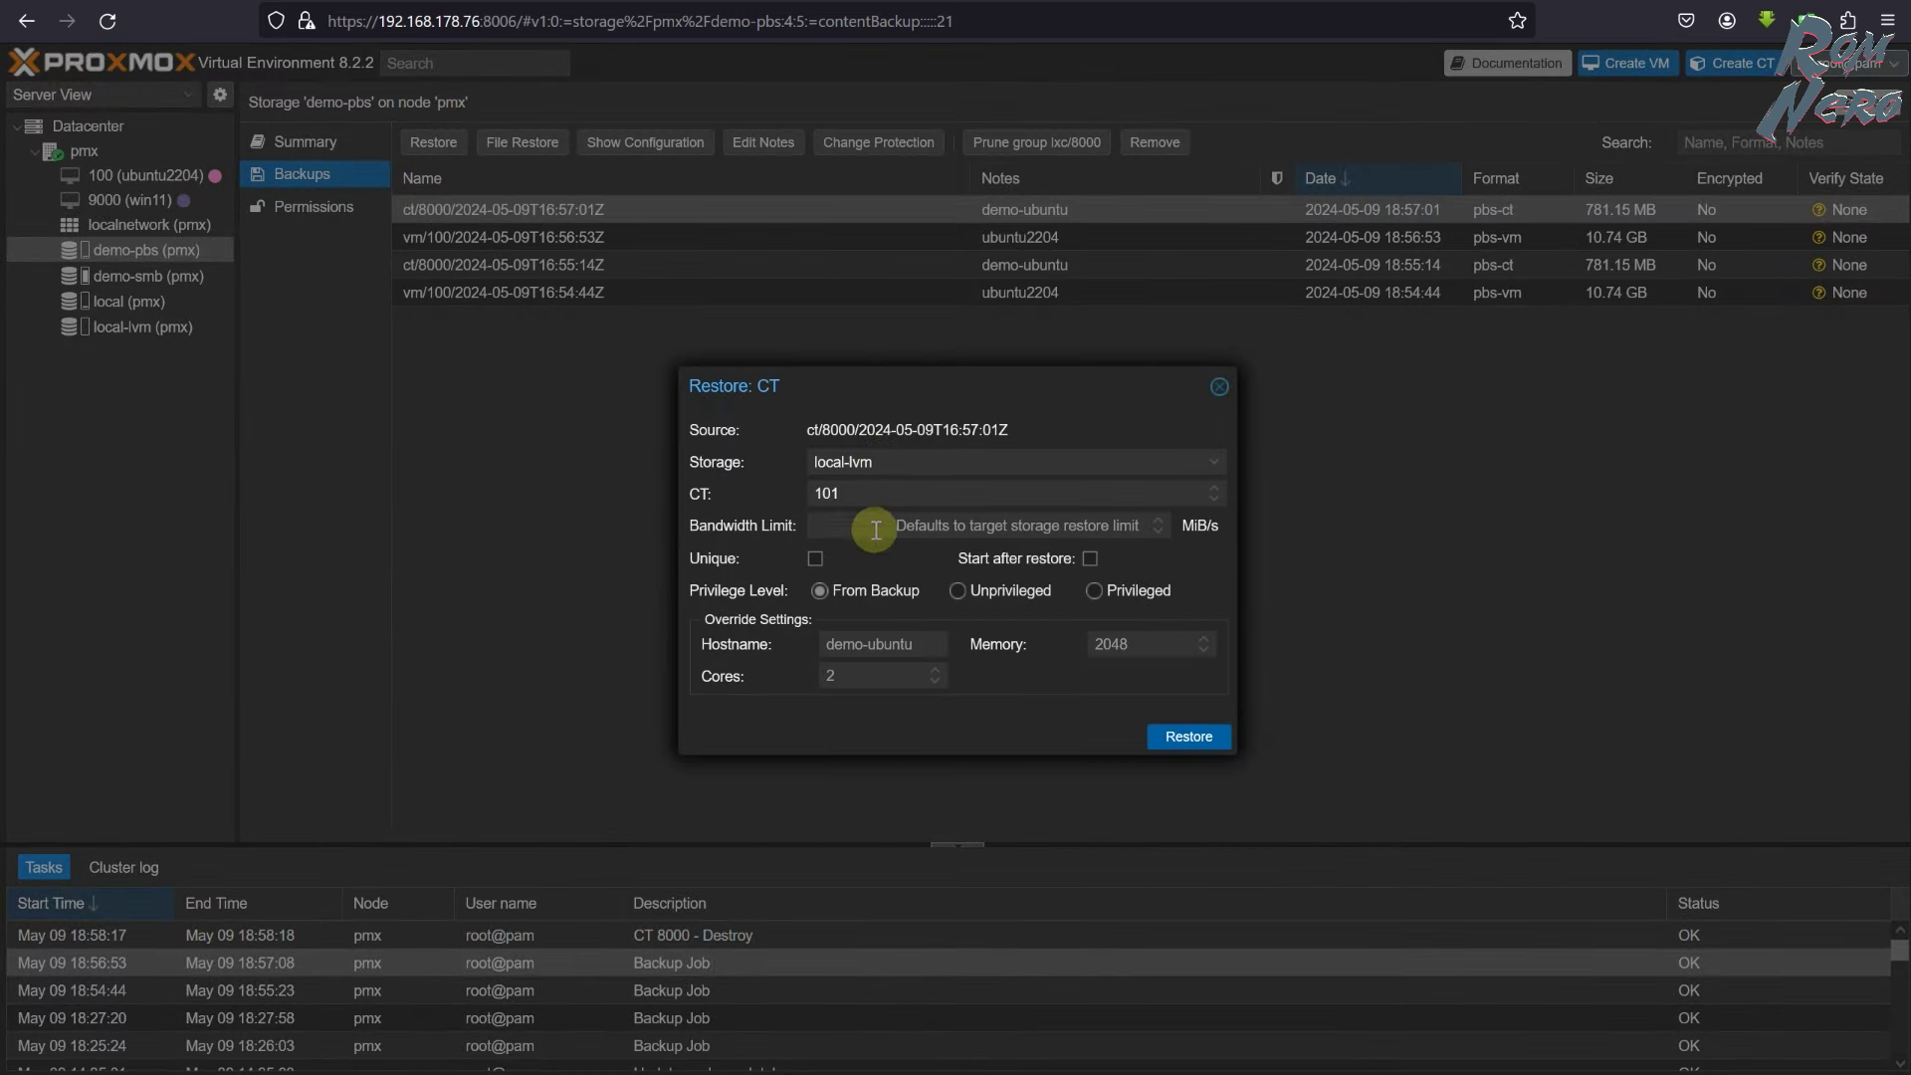
- Restore the ct/8000 backup as CT 800 and close the finished restore task log
double_click(862, 495)
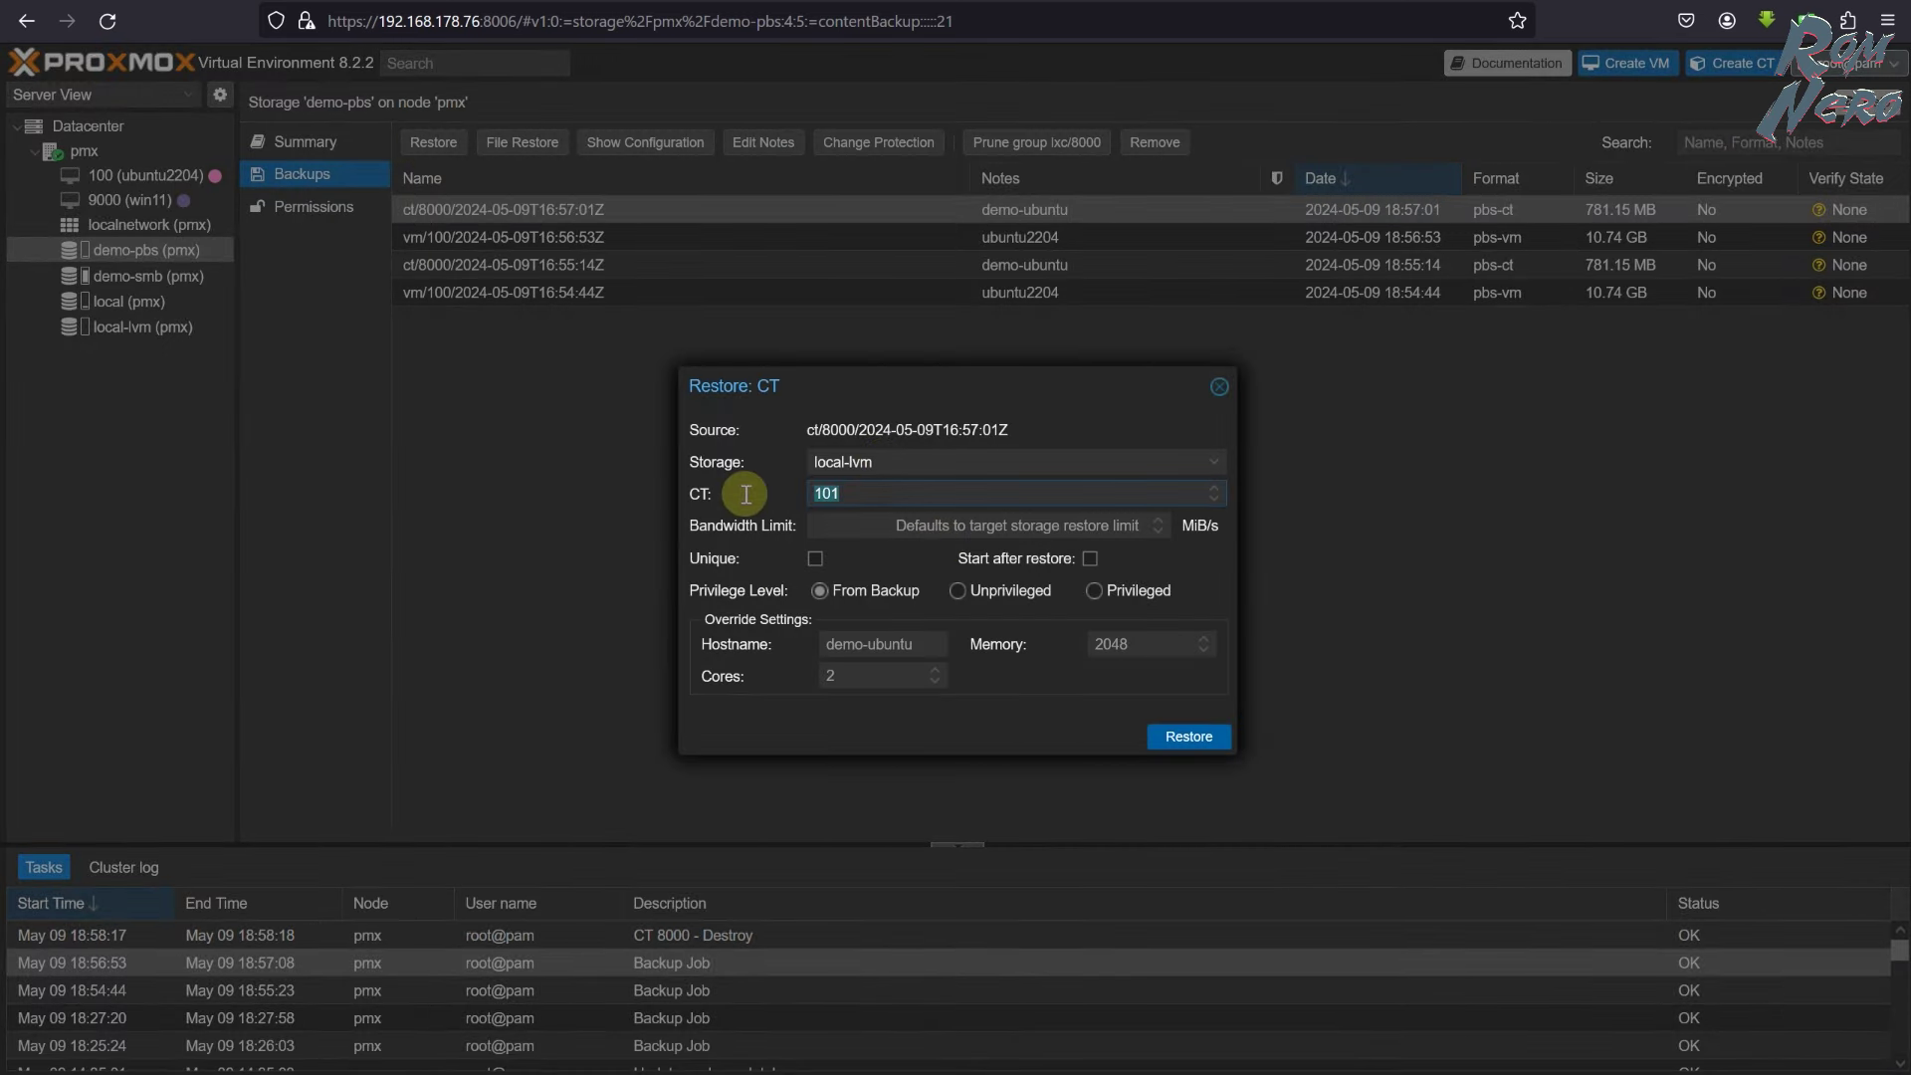
type("800")
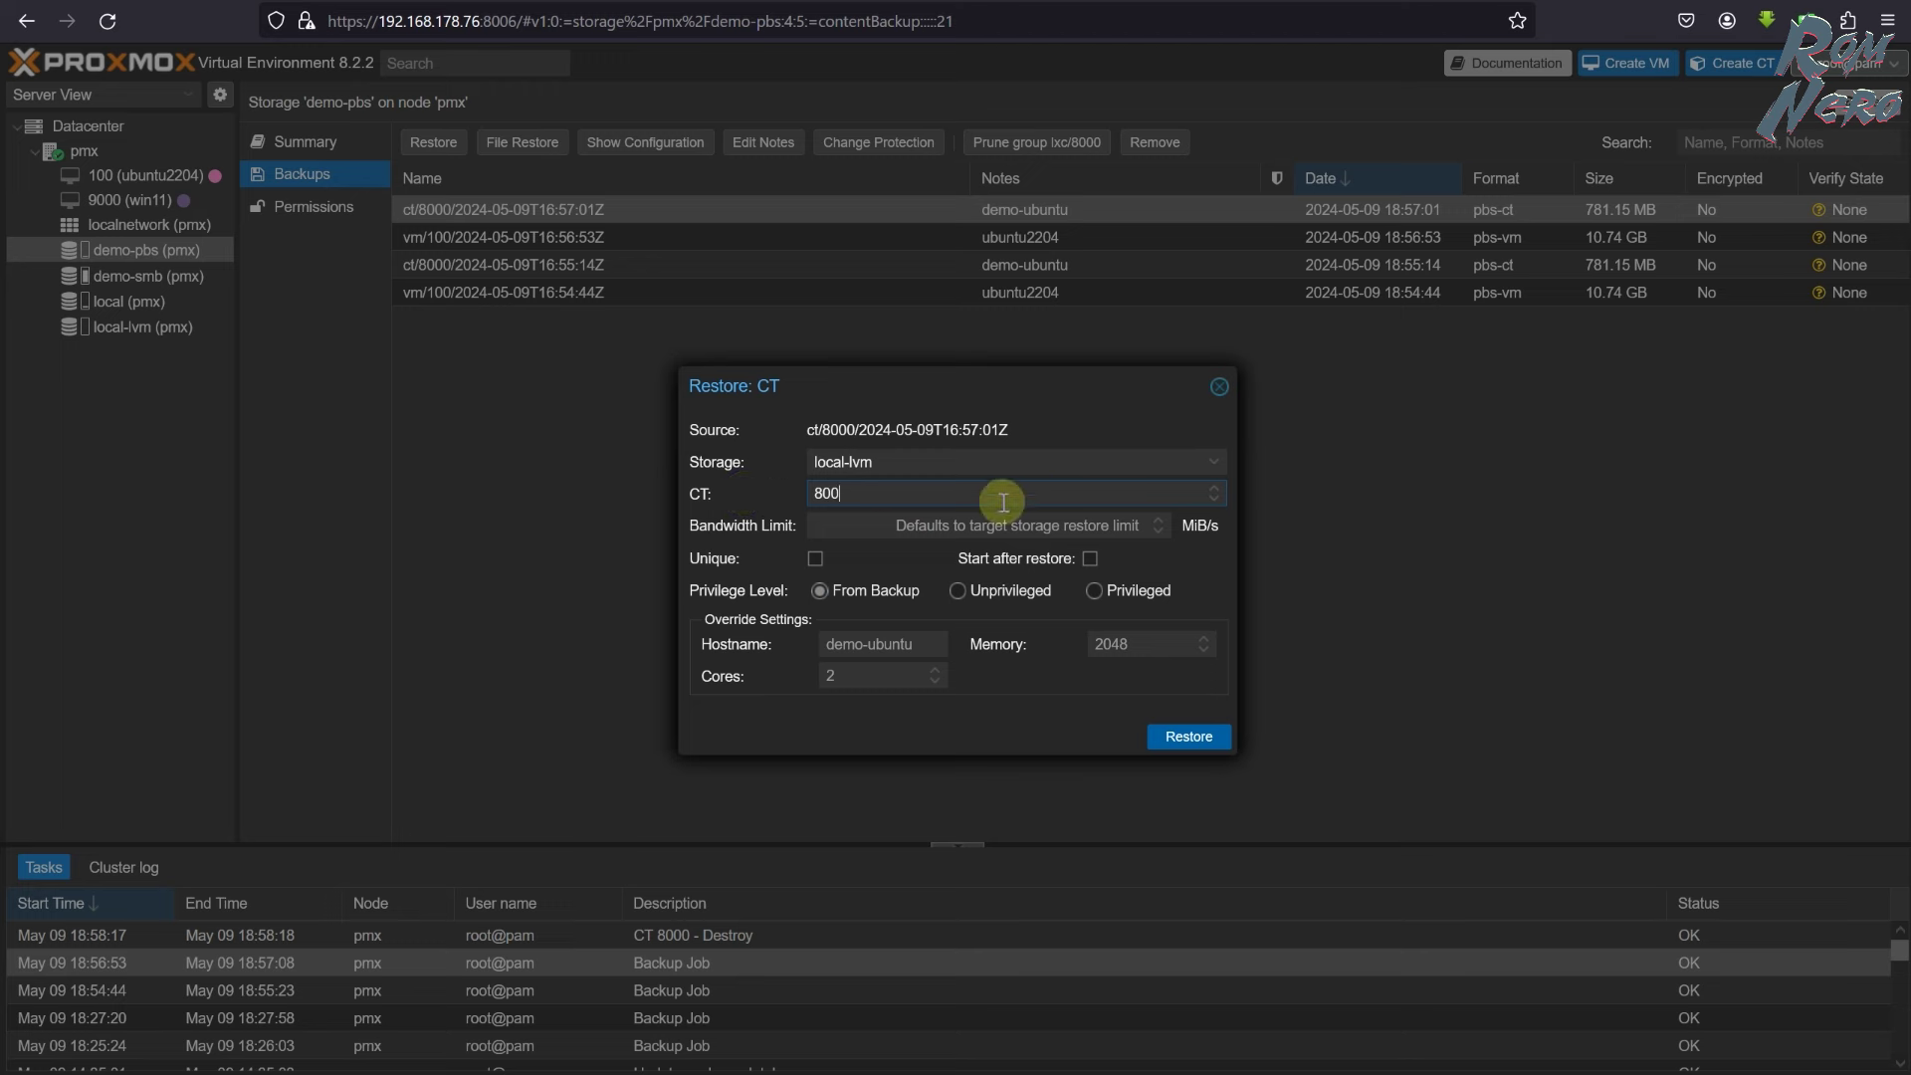
mouse_move(689, 596)
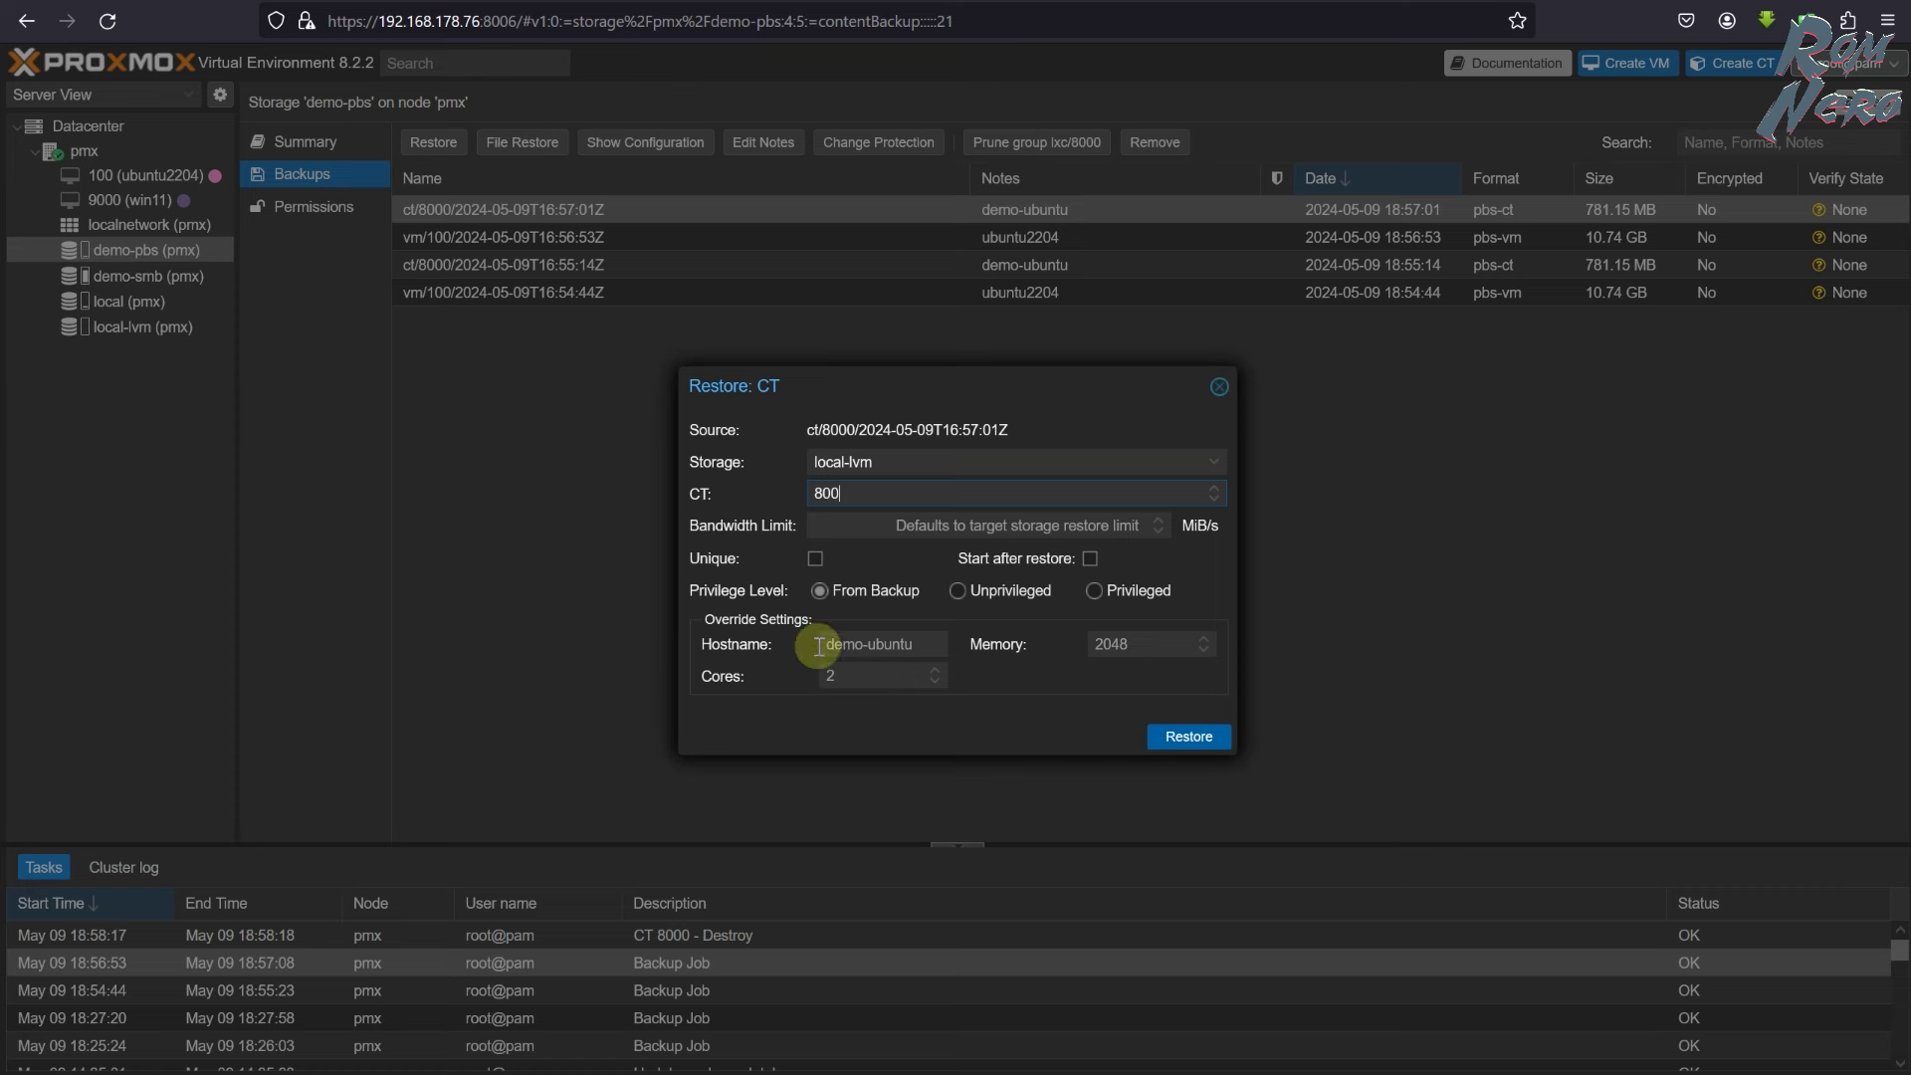
left_click(1177, 739)
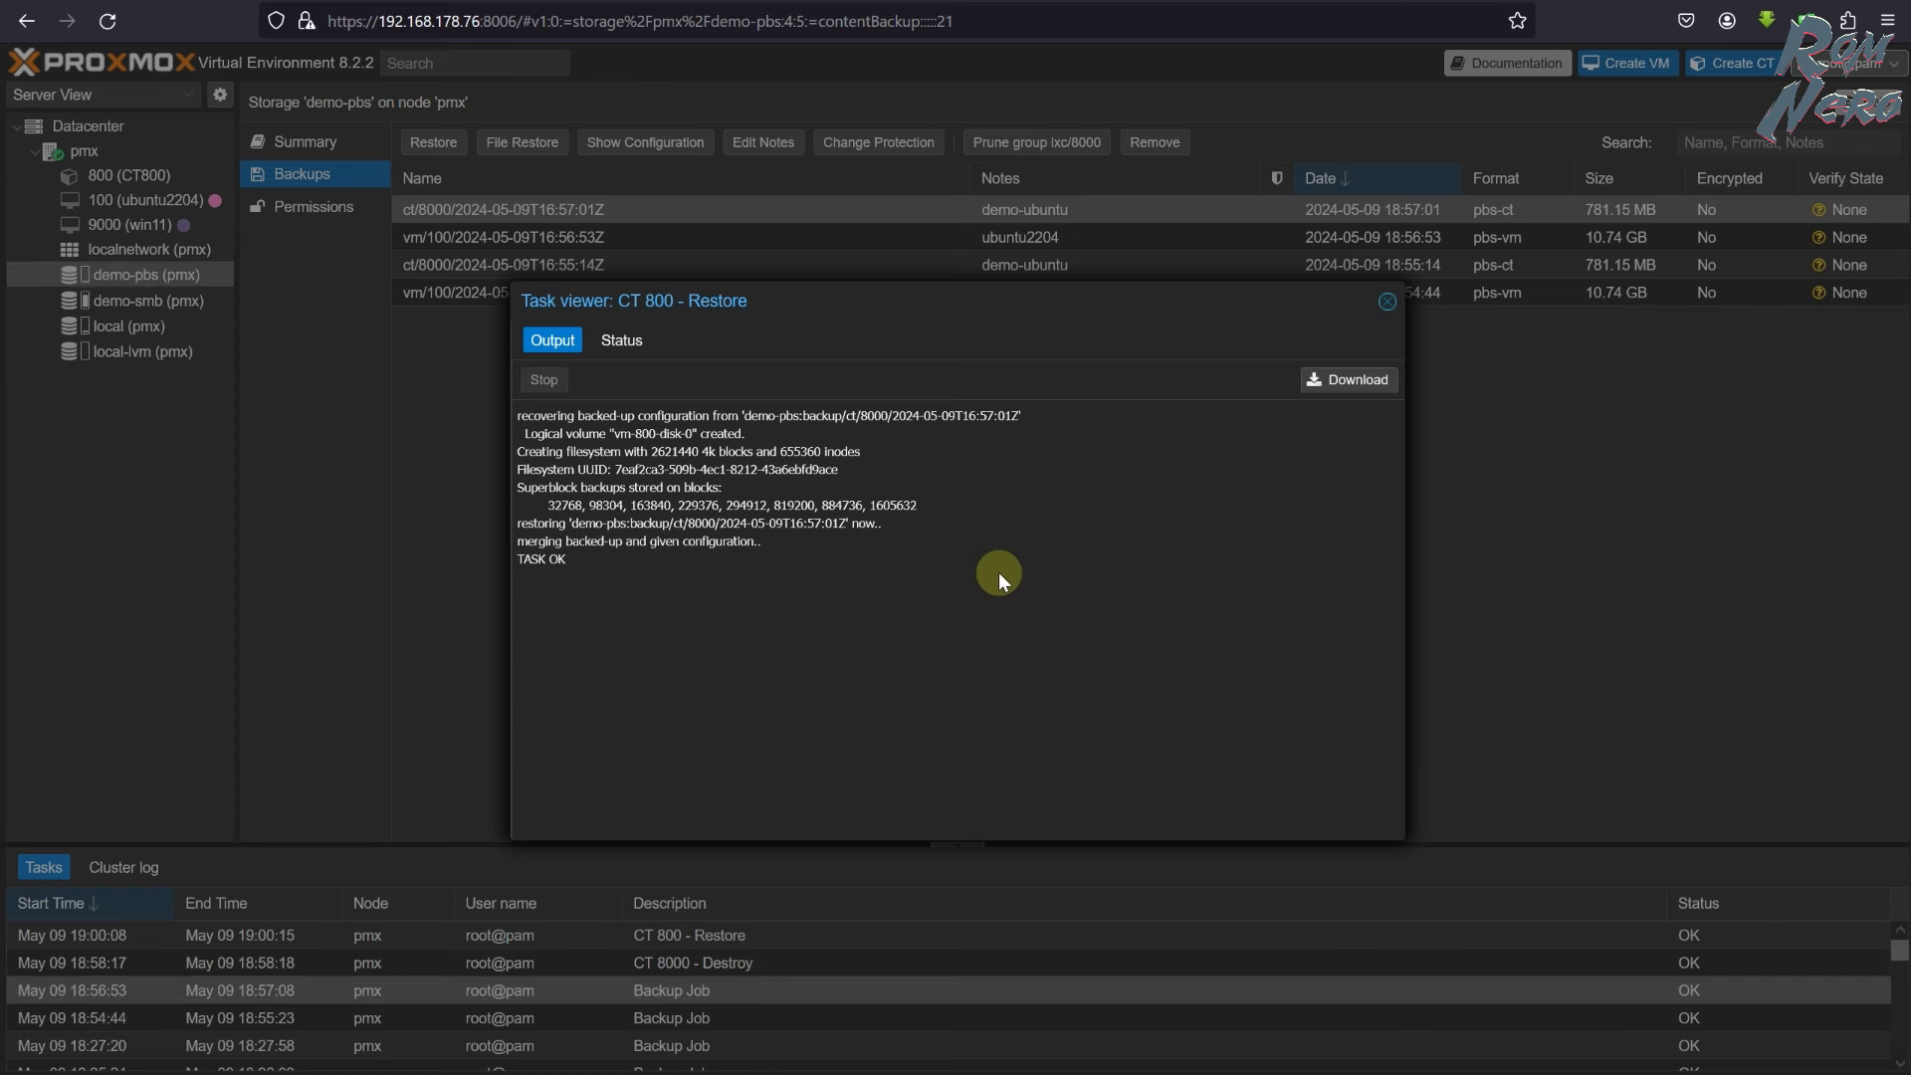
left_click(1388, 300)
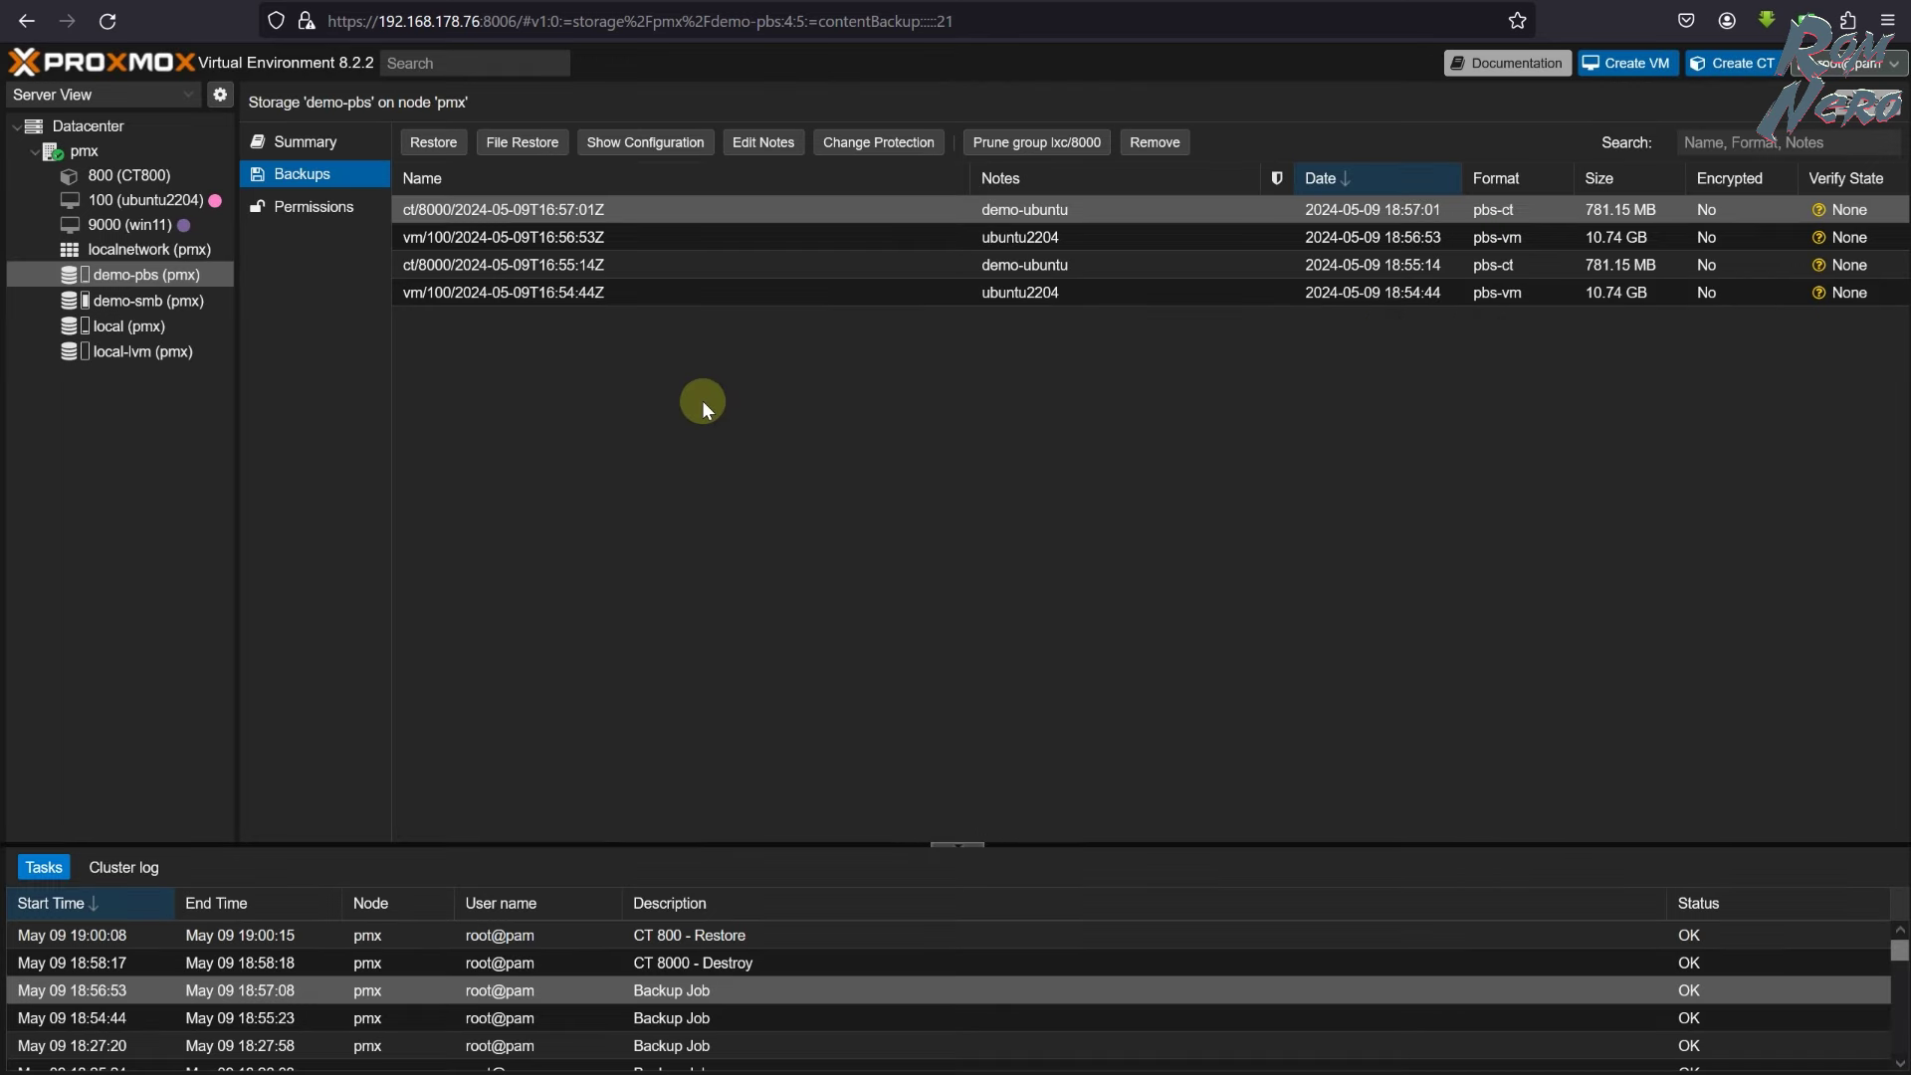
- Check container 800's summary, then select the 21:00 demo-pbs job under Datacenter Backup
left_click(149, 175)
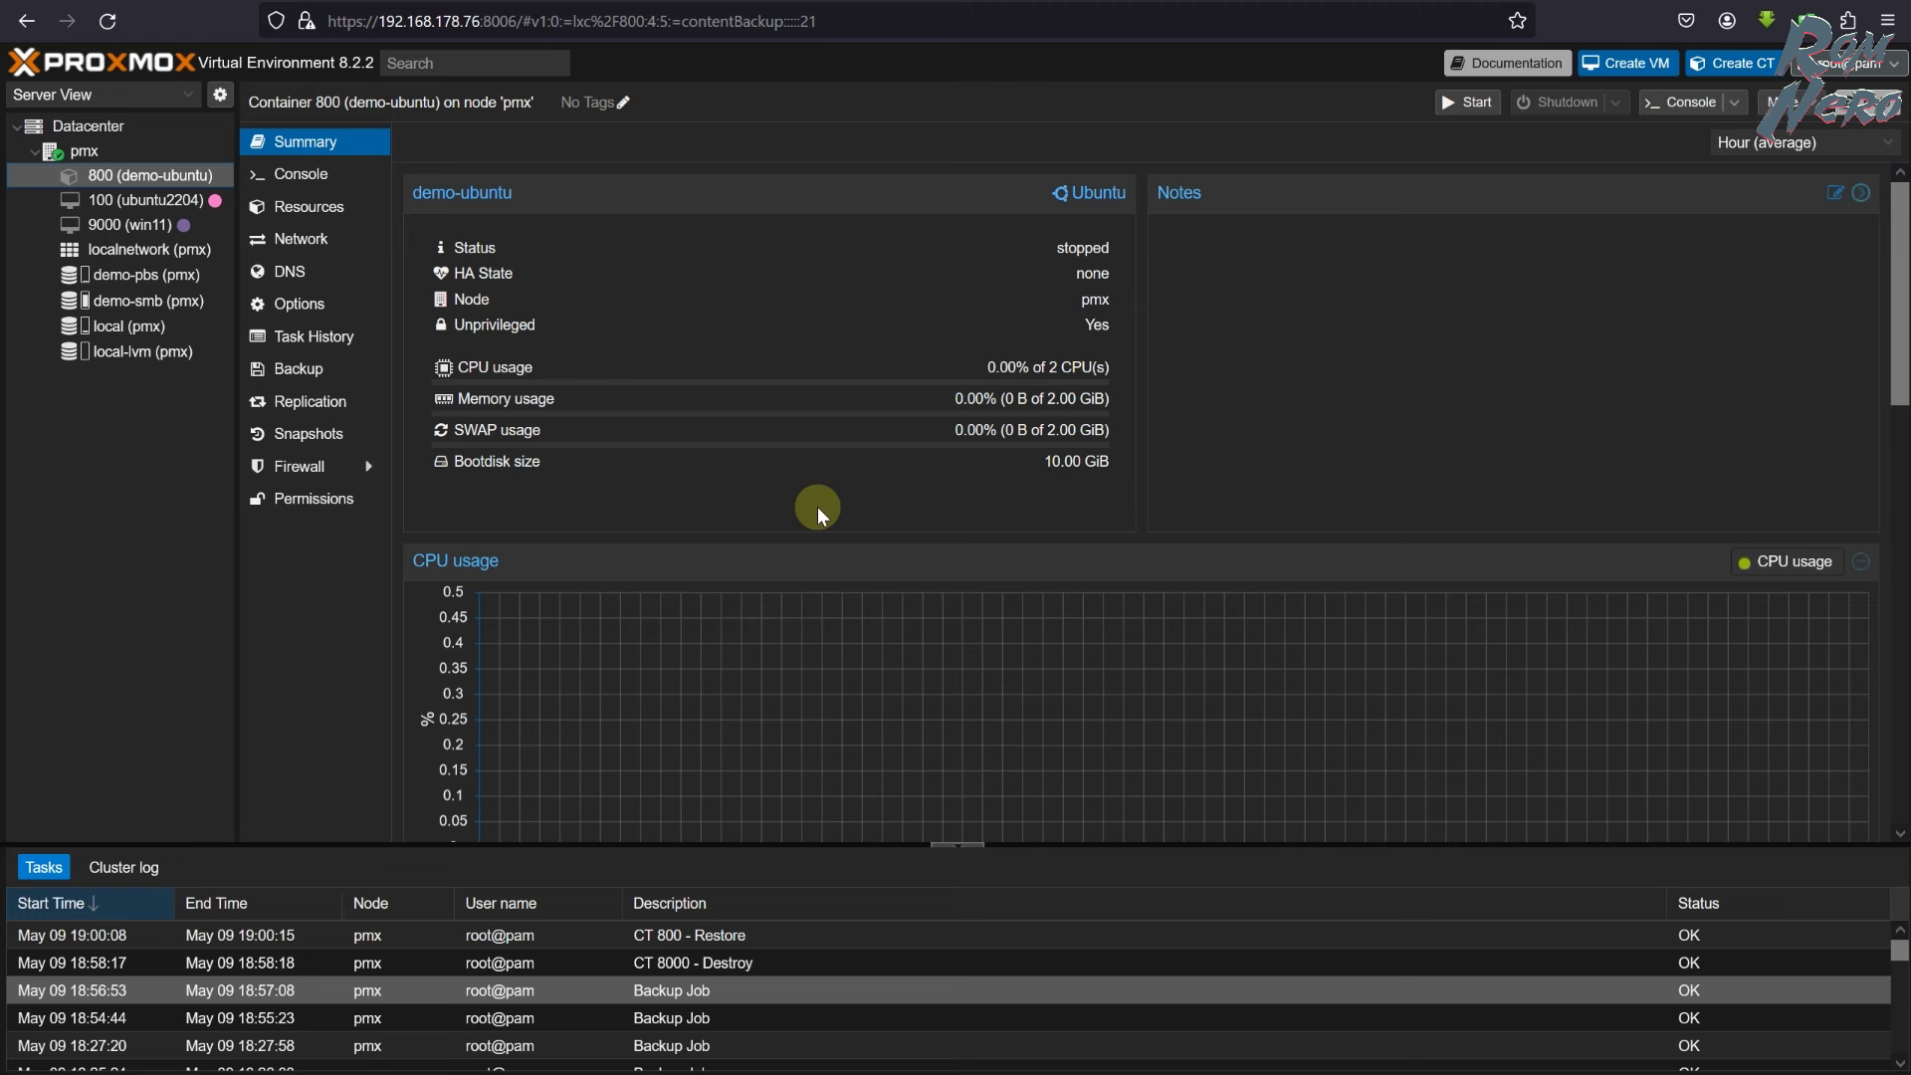
left_click(95, 129)
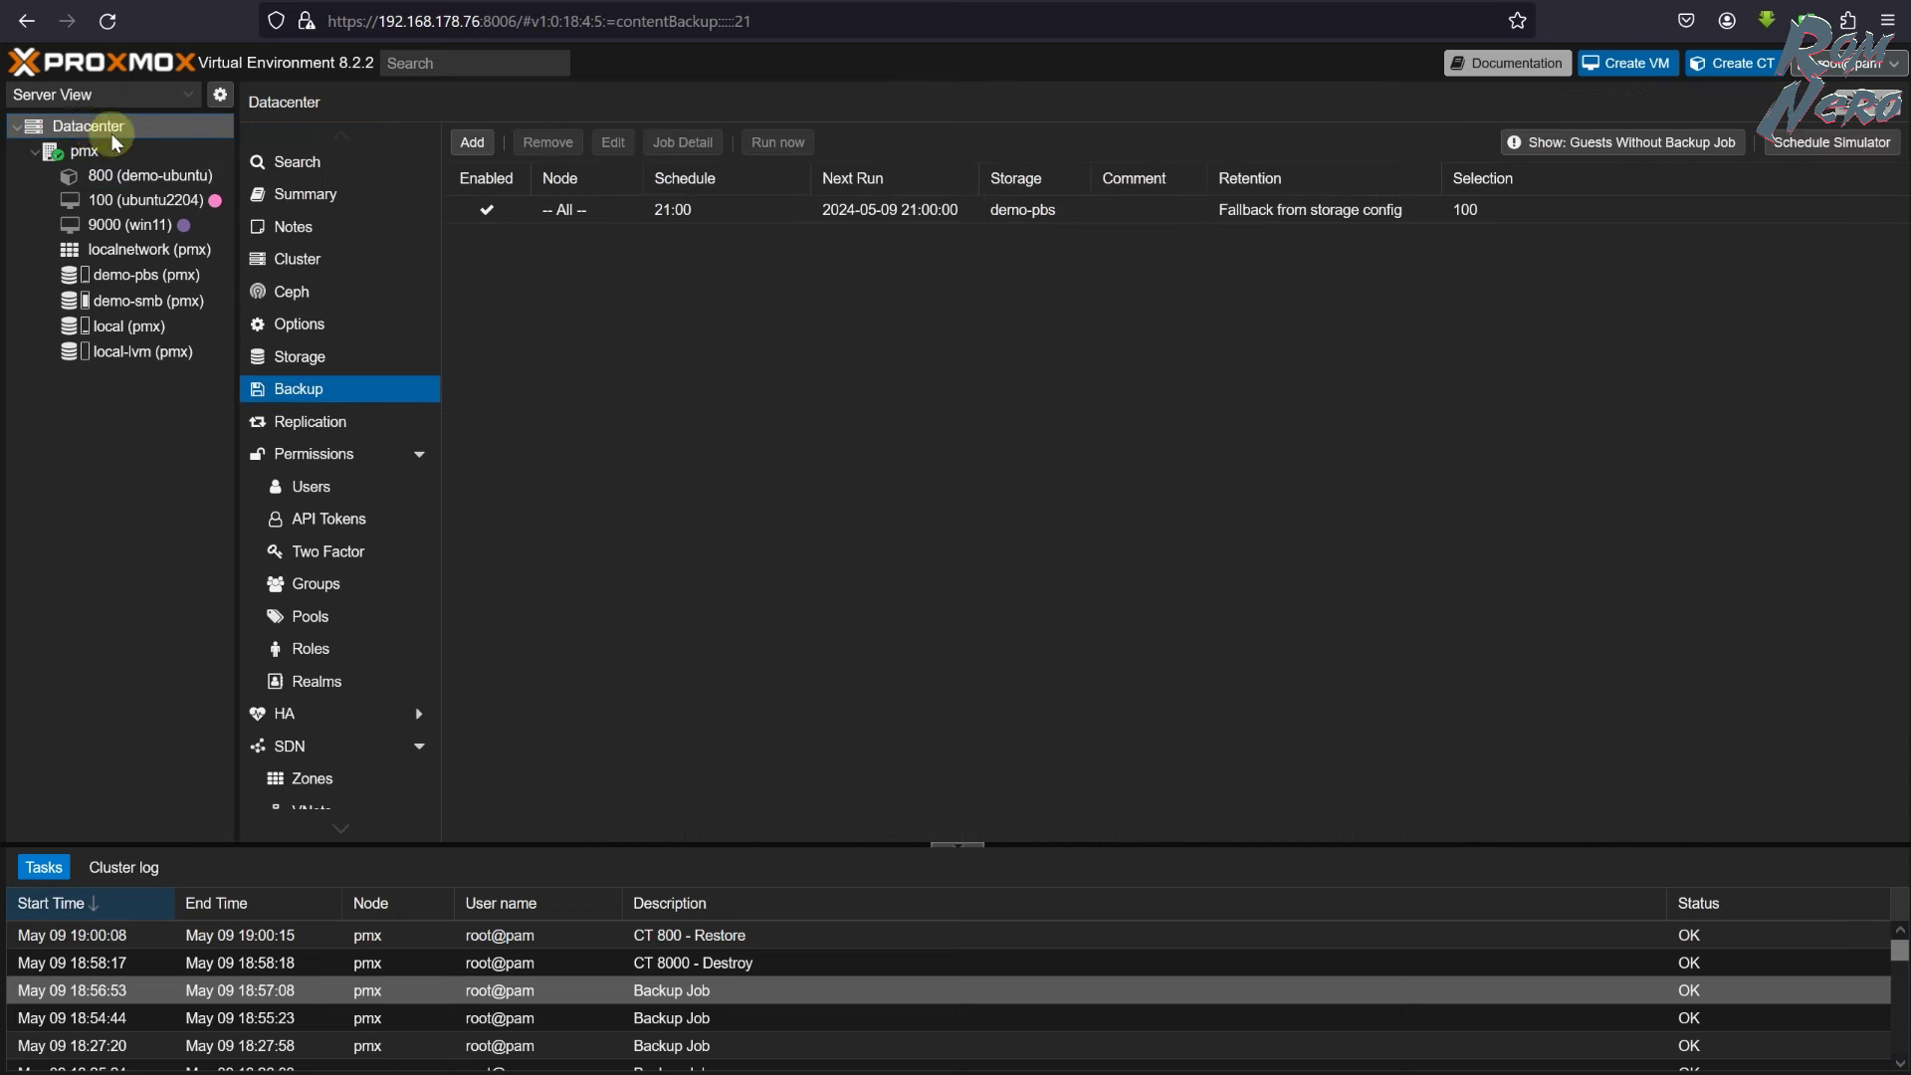
left_click(564, 215)
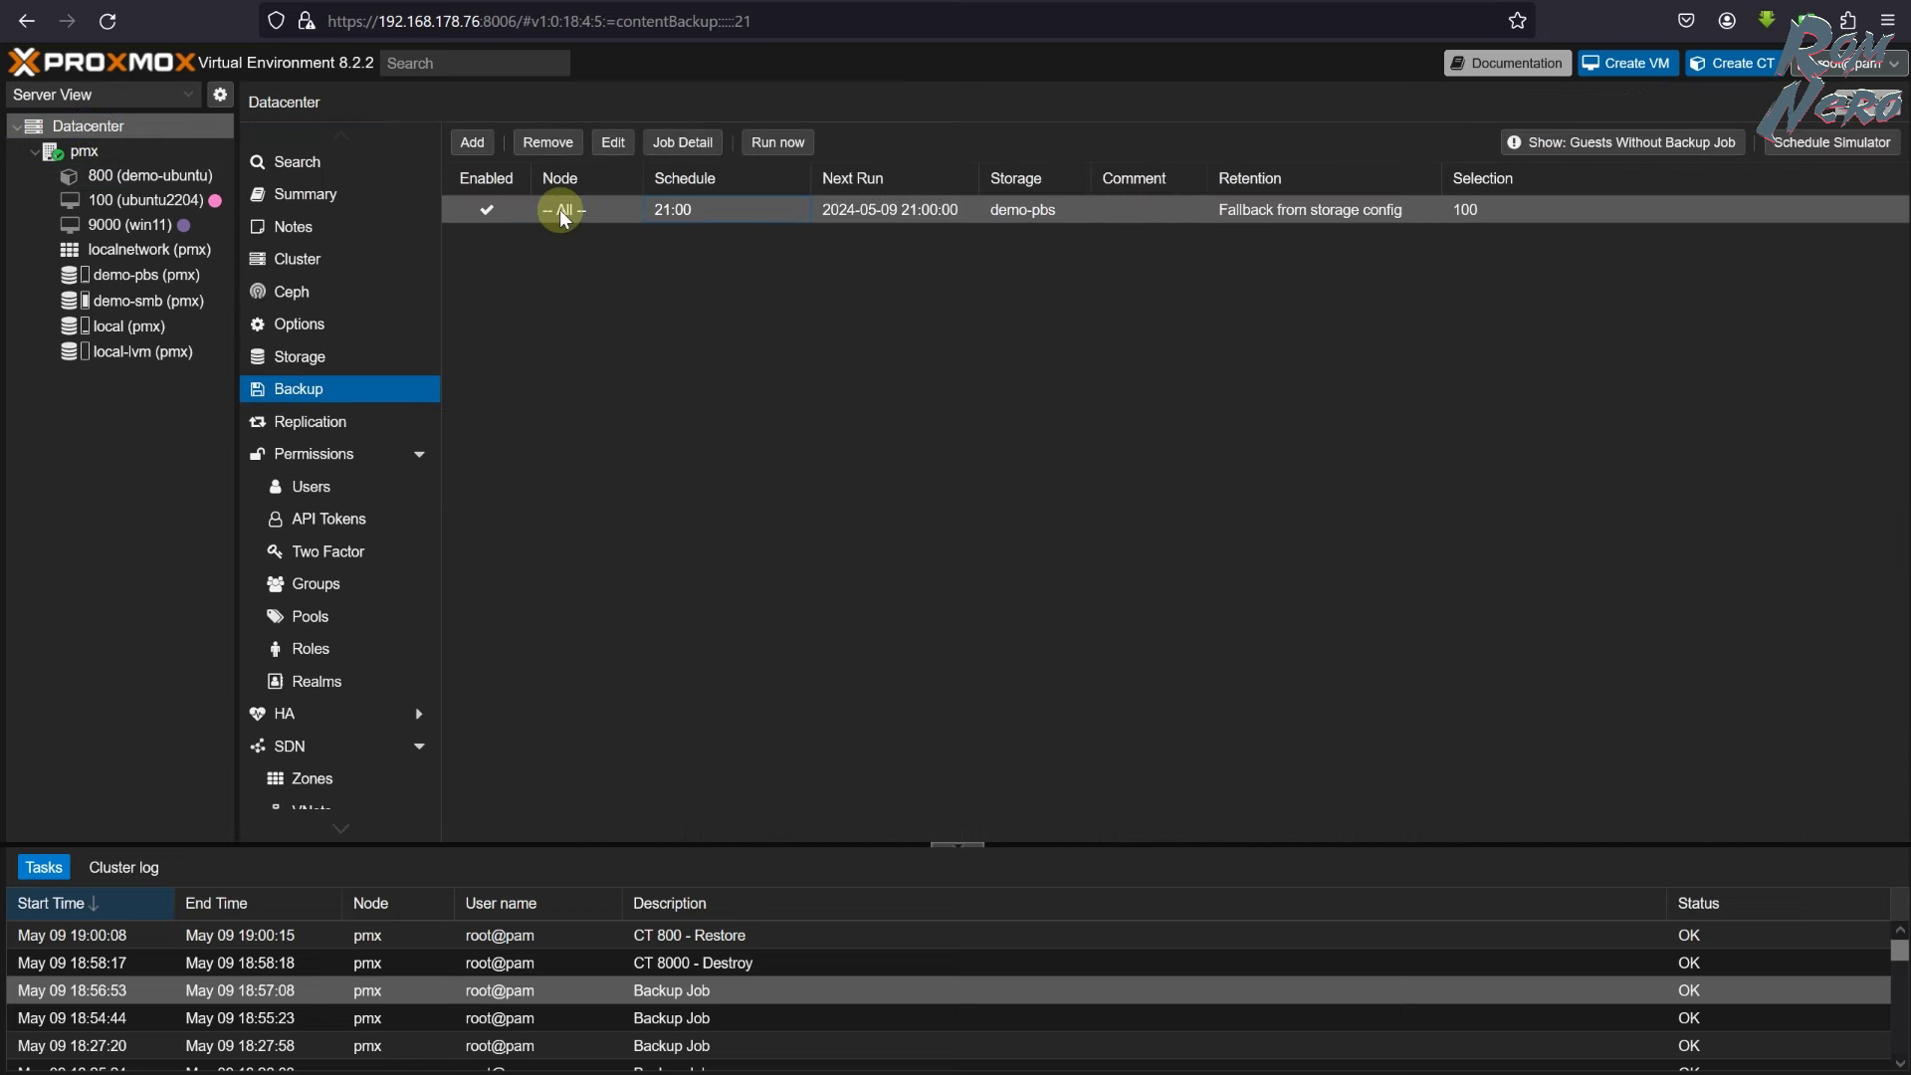
left_click(563, 215)
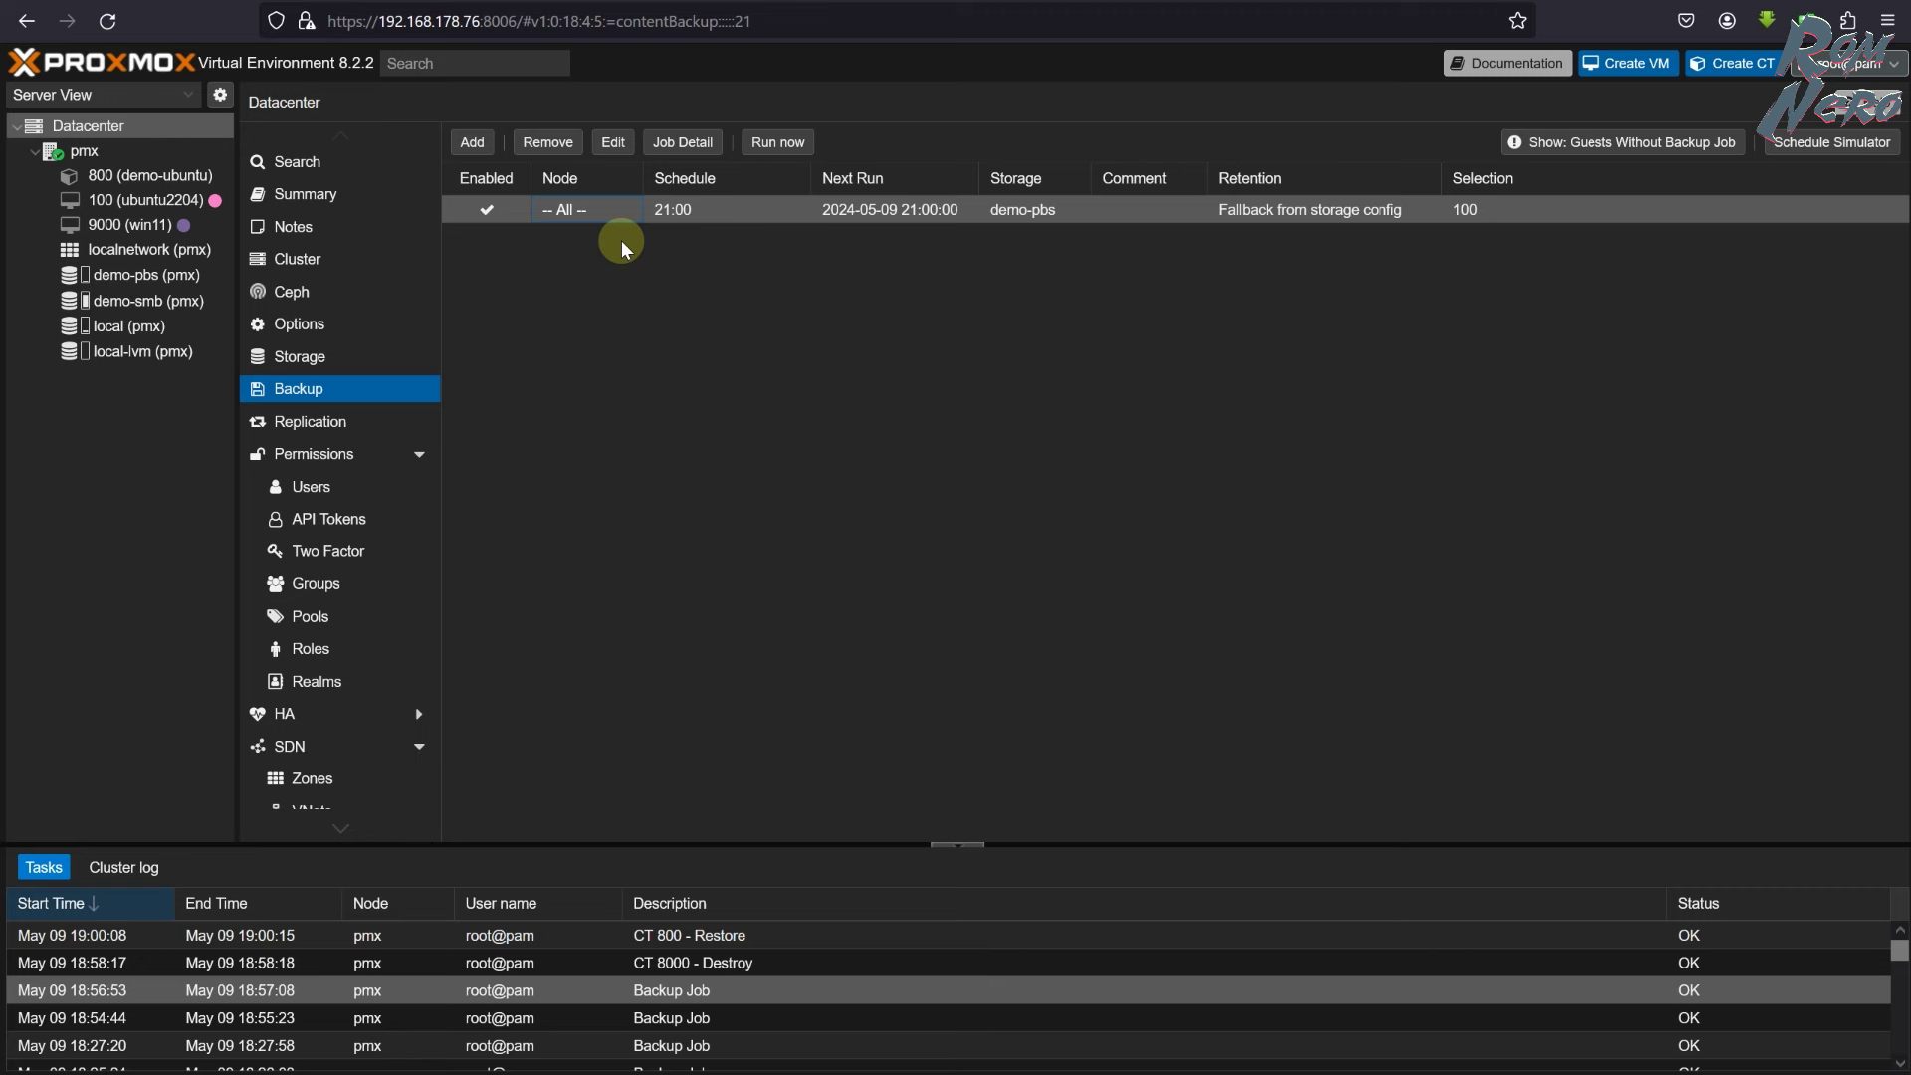
double_click(601, 207)
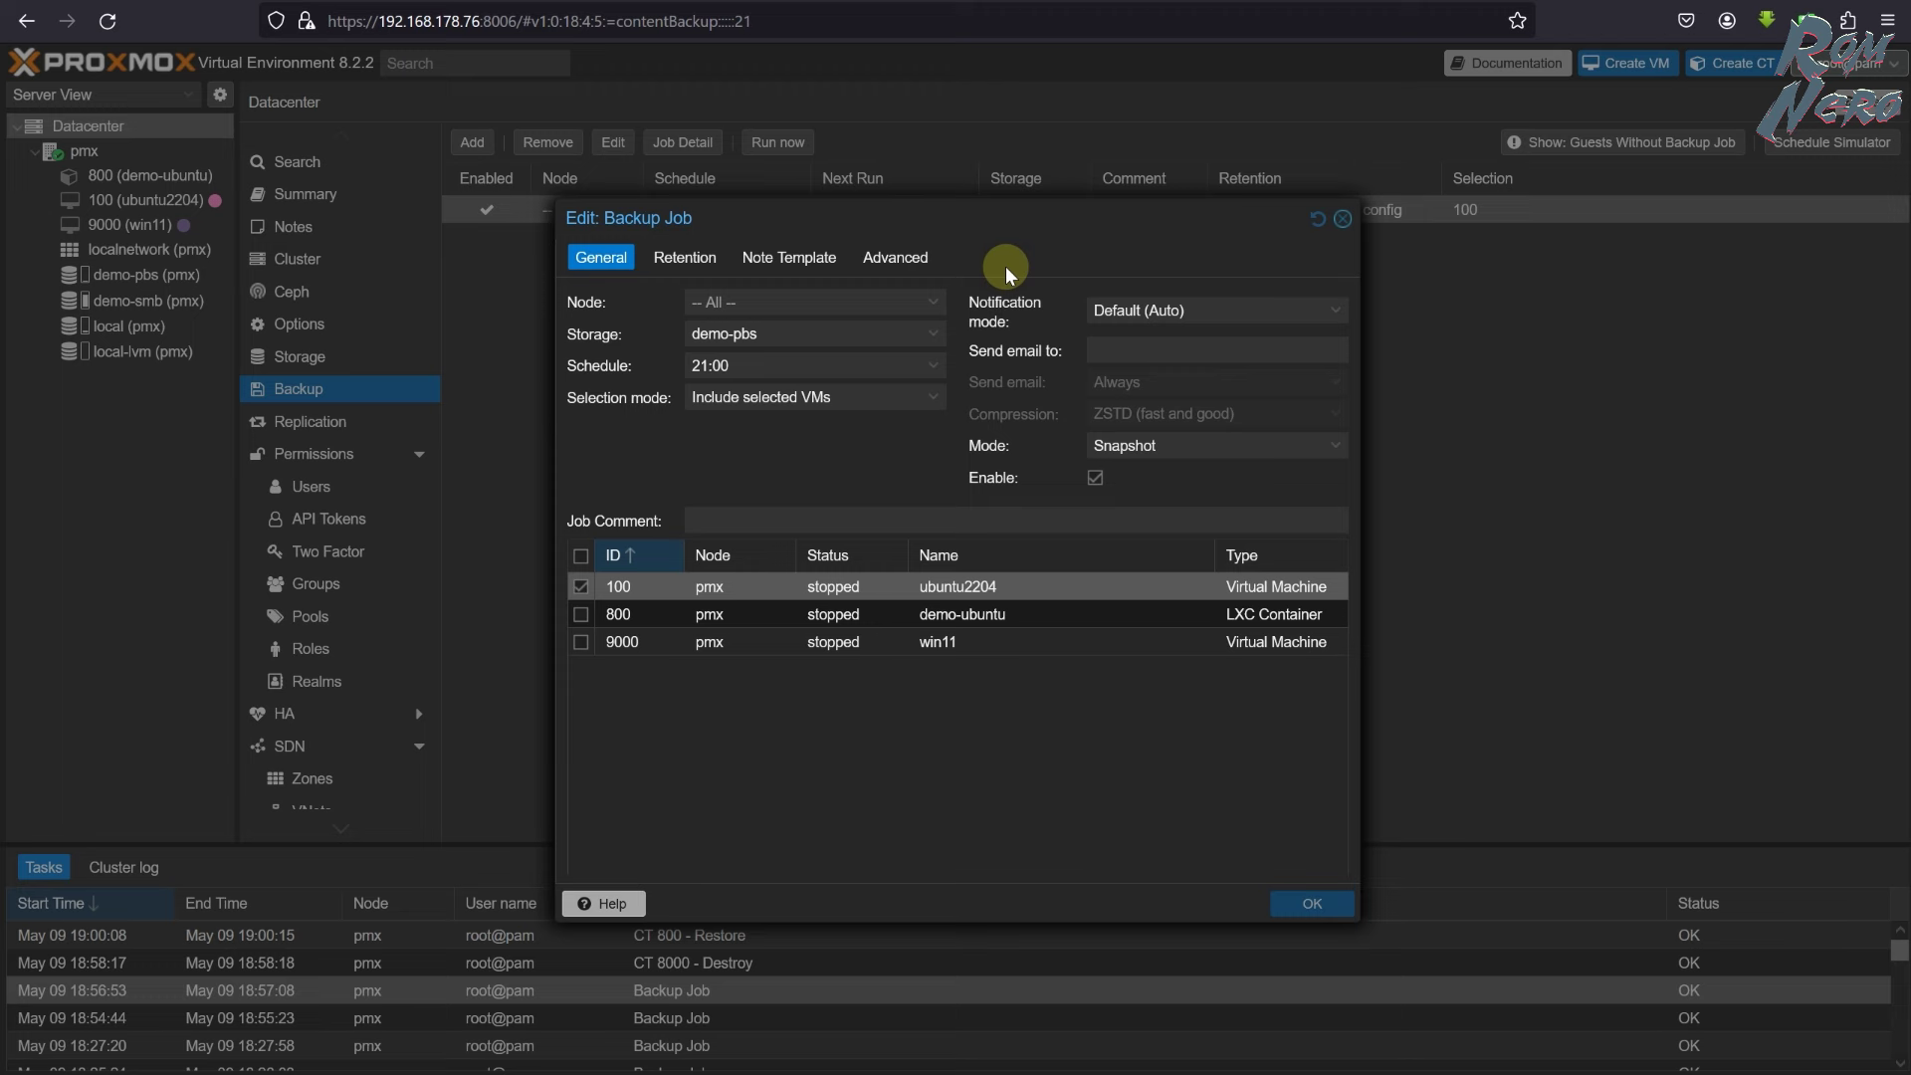
left_click(685, 260)
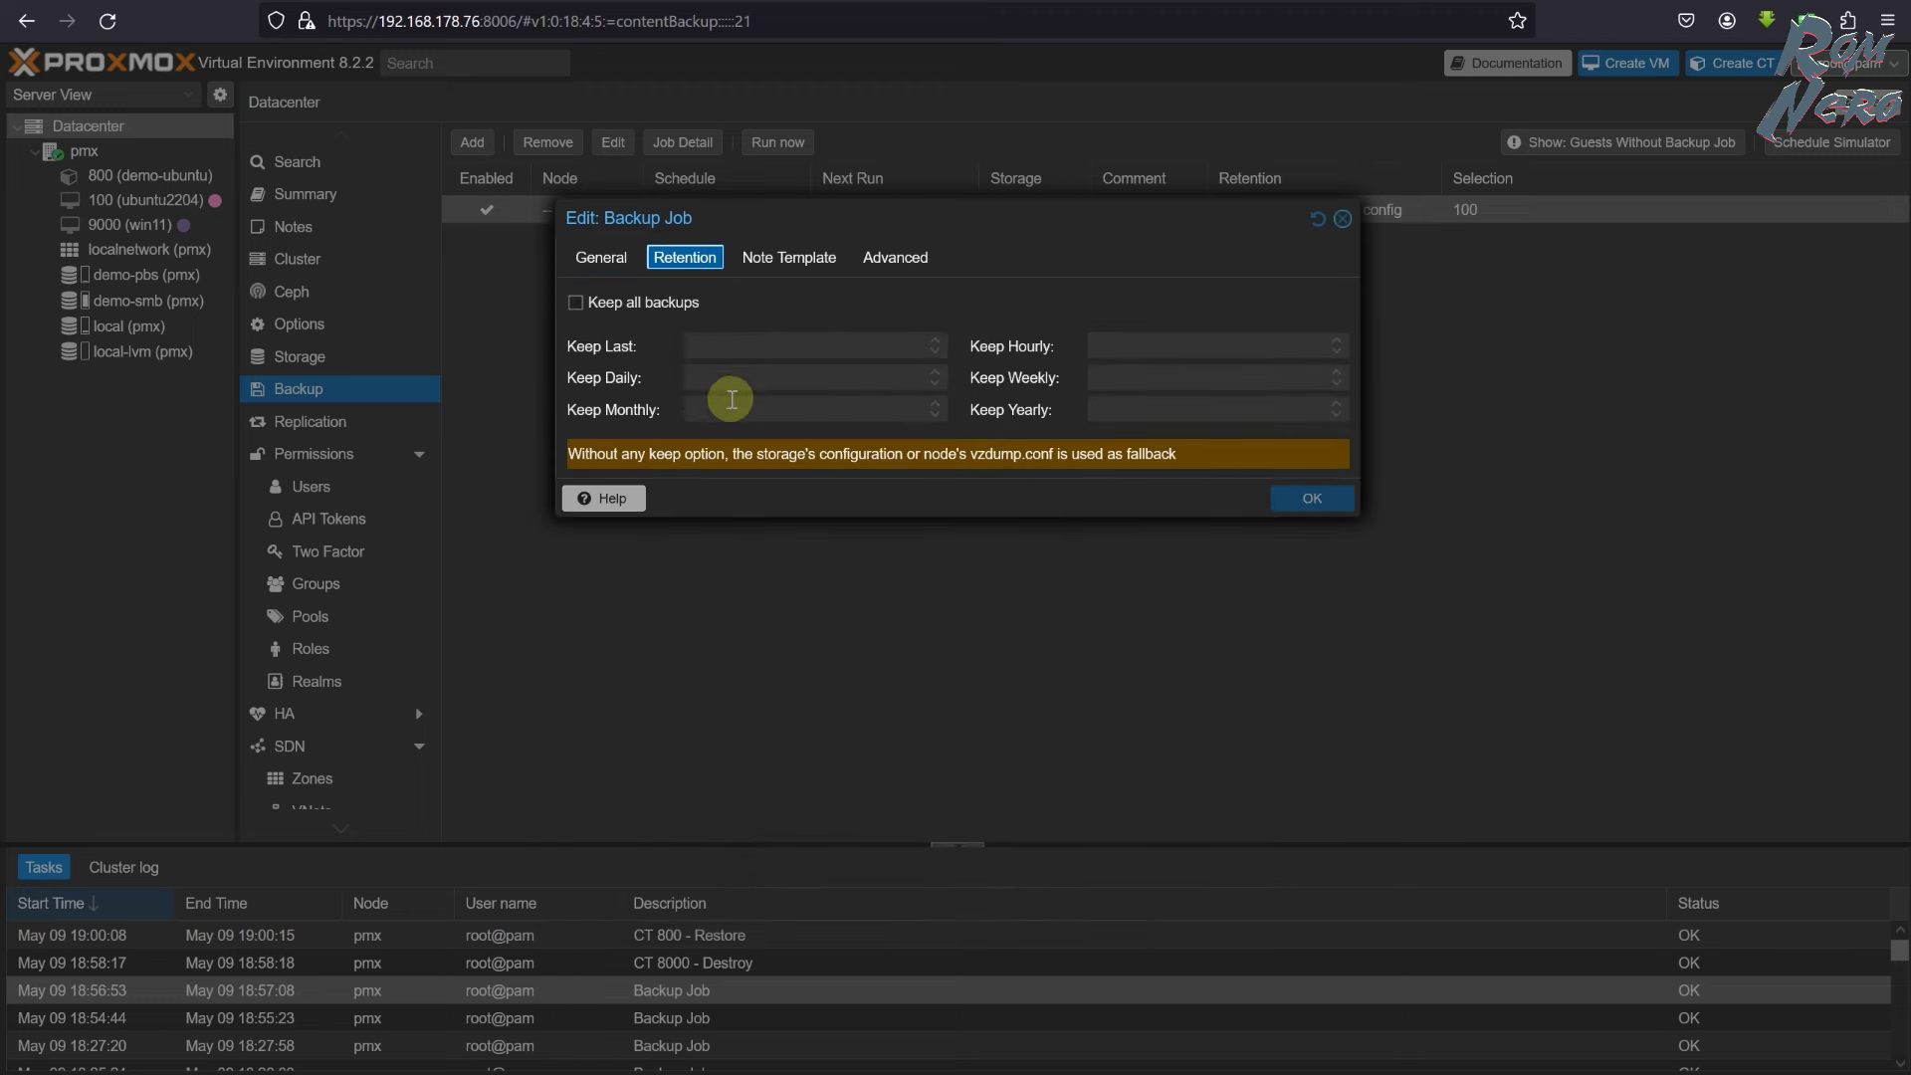
left_click(692, 344)
left_click(695, 376)
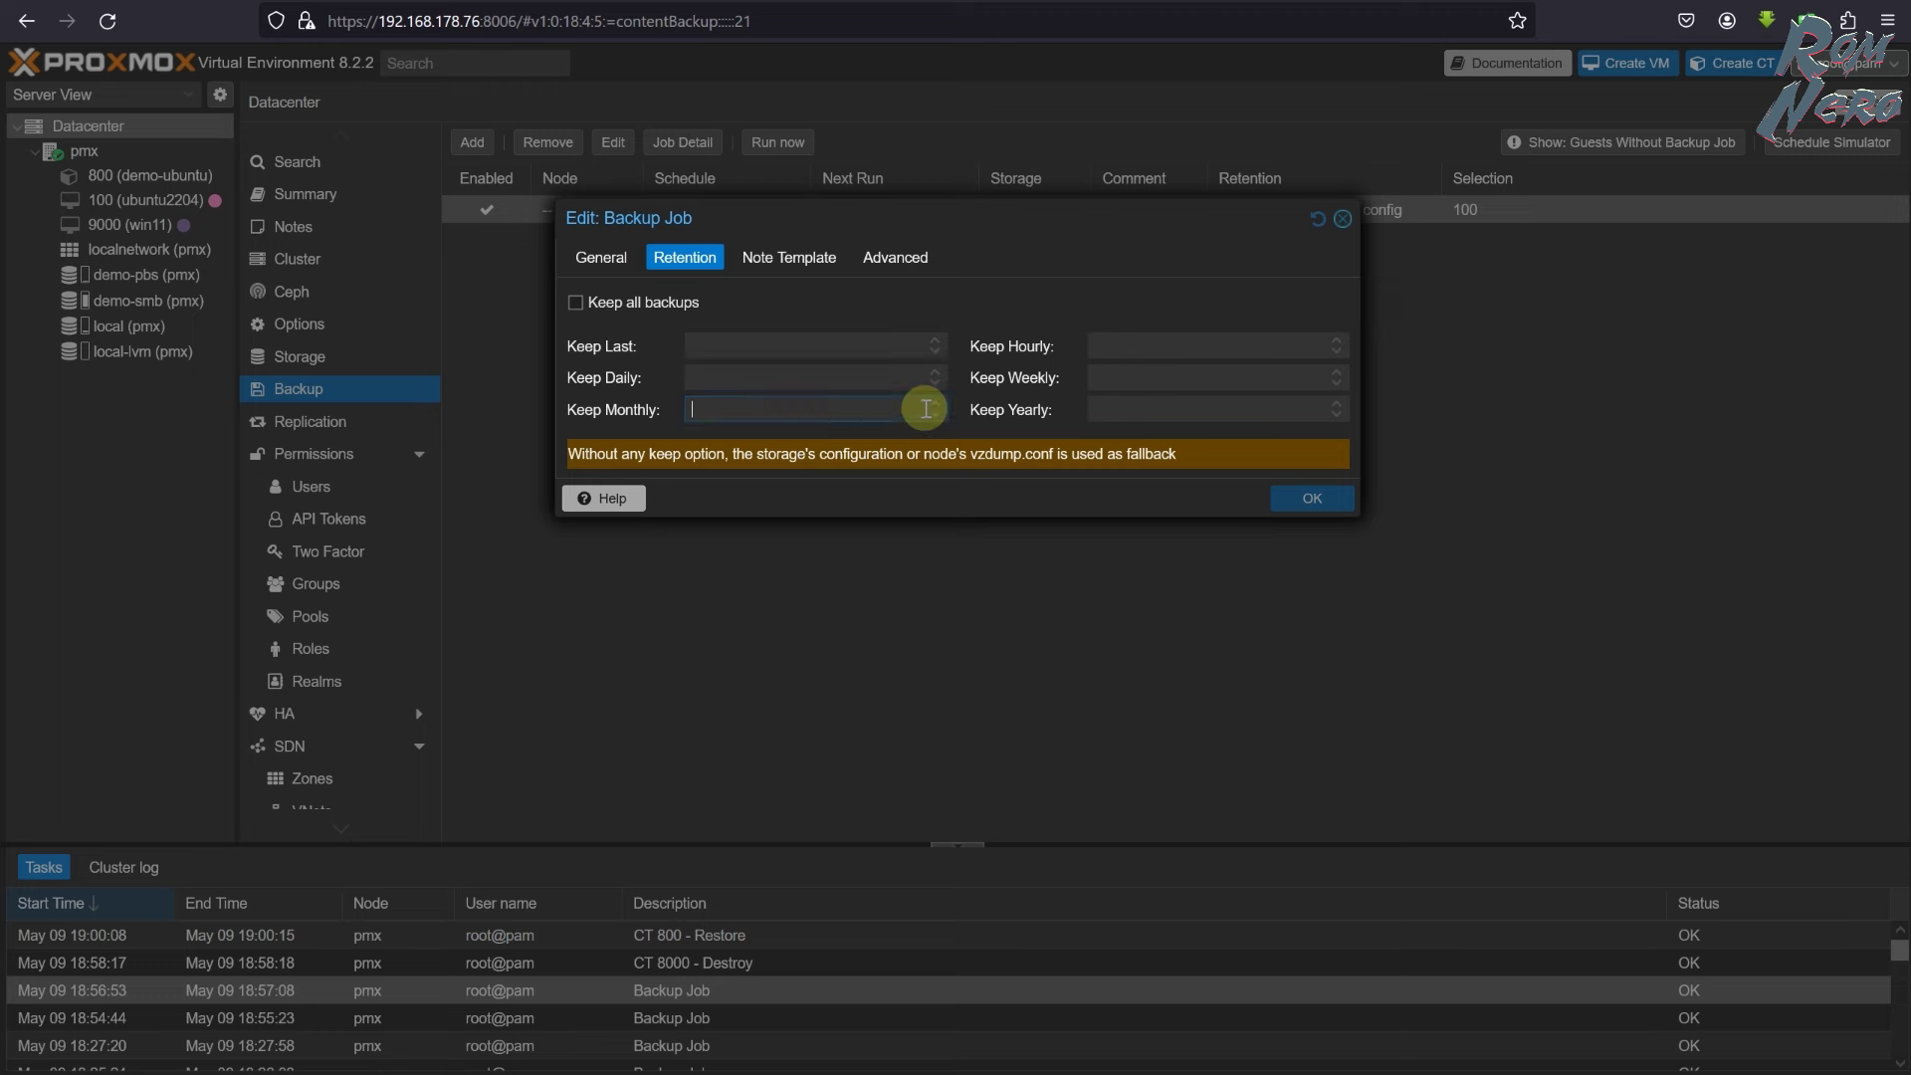
left_click(738, 410)
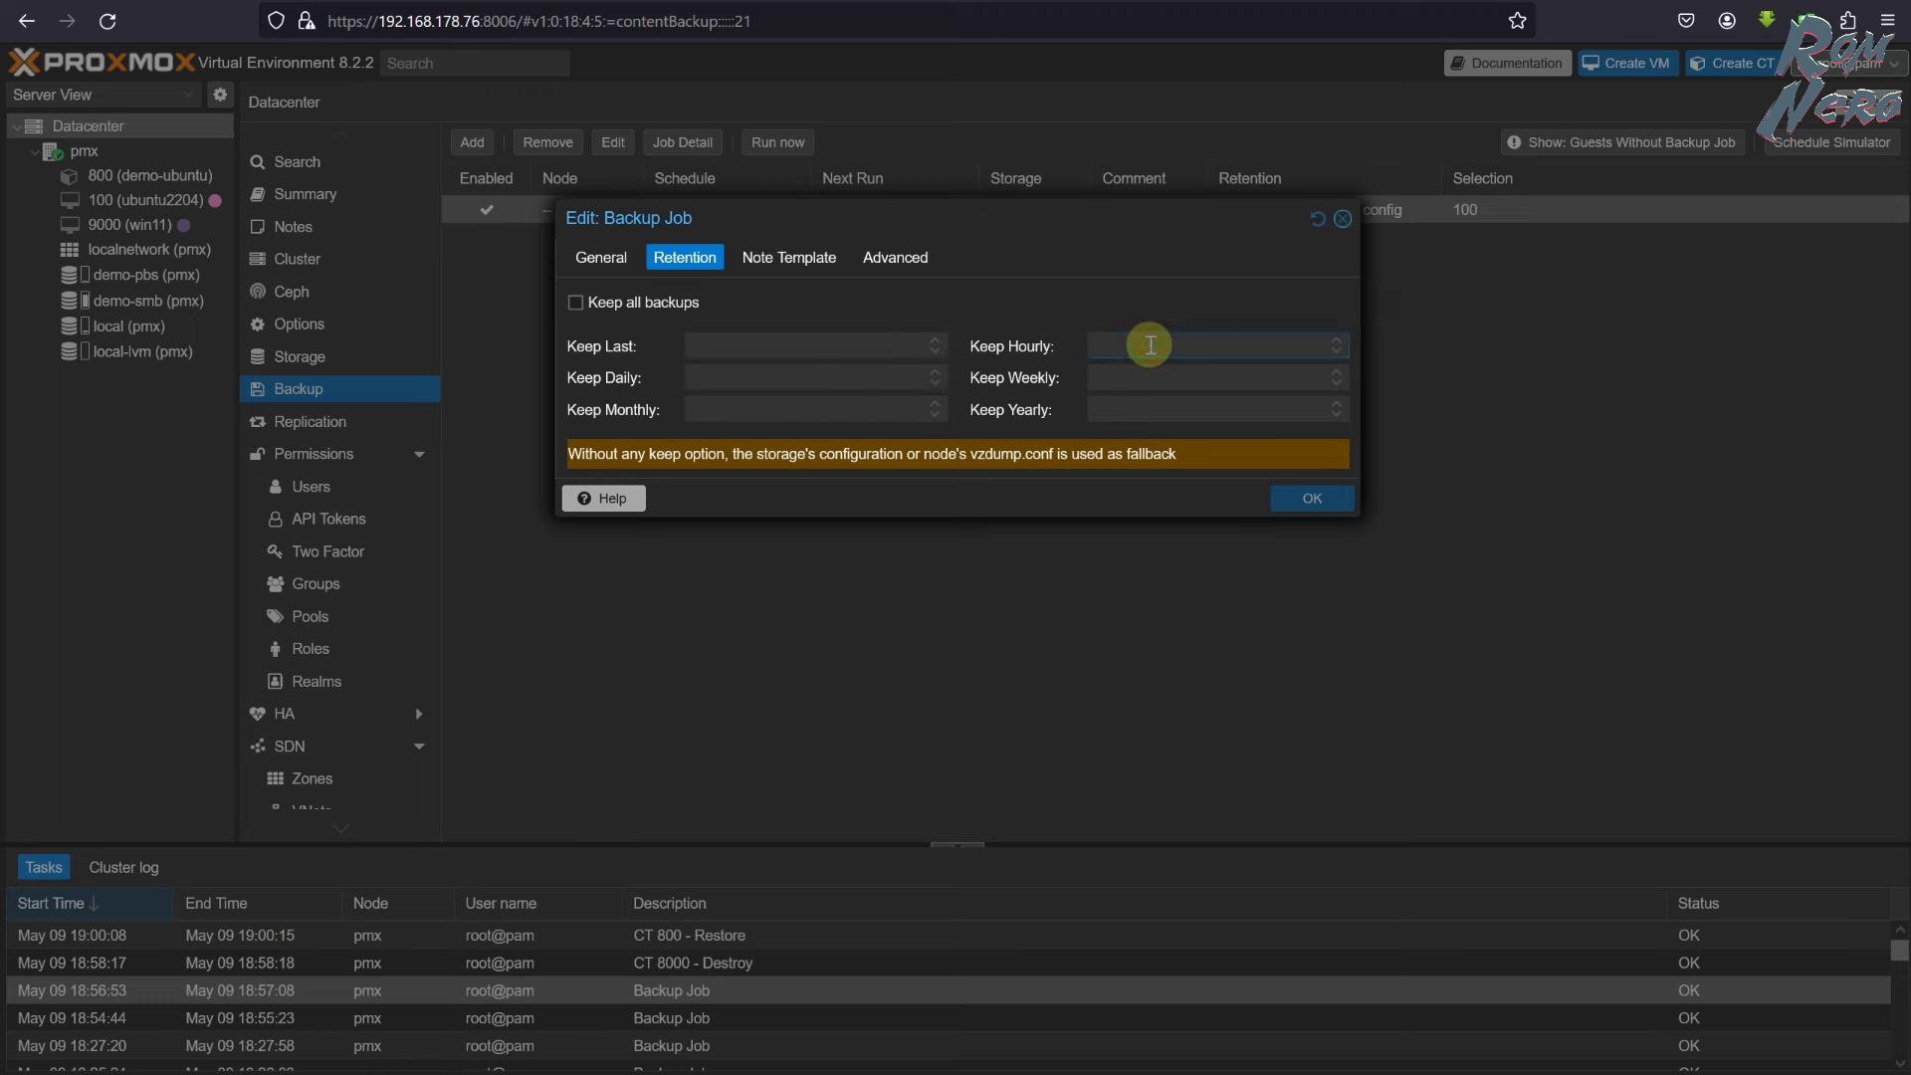
left_click(694, 345)
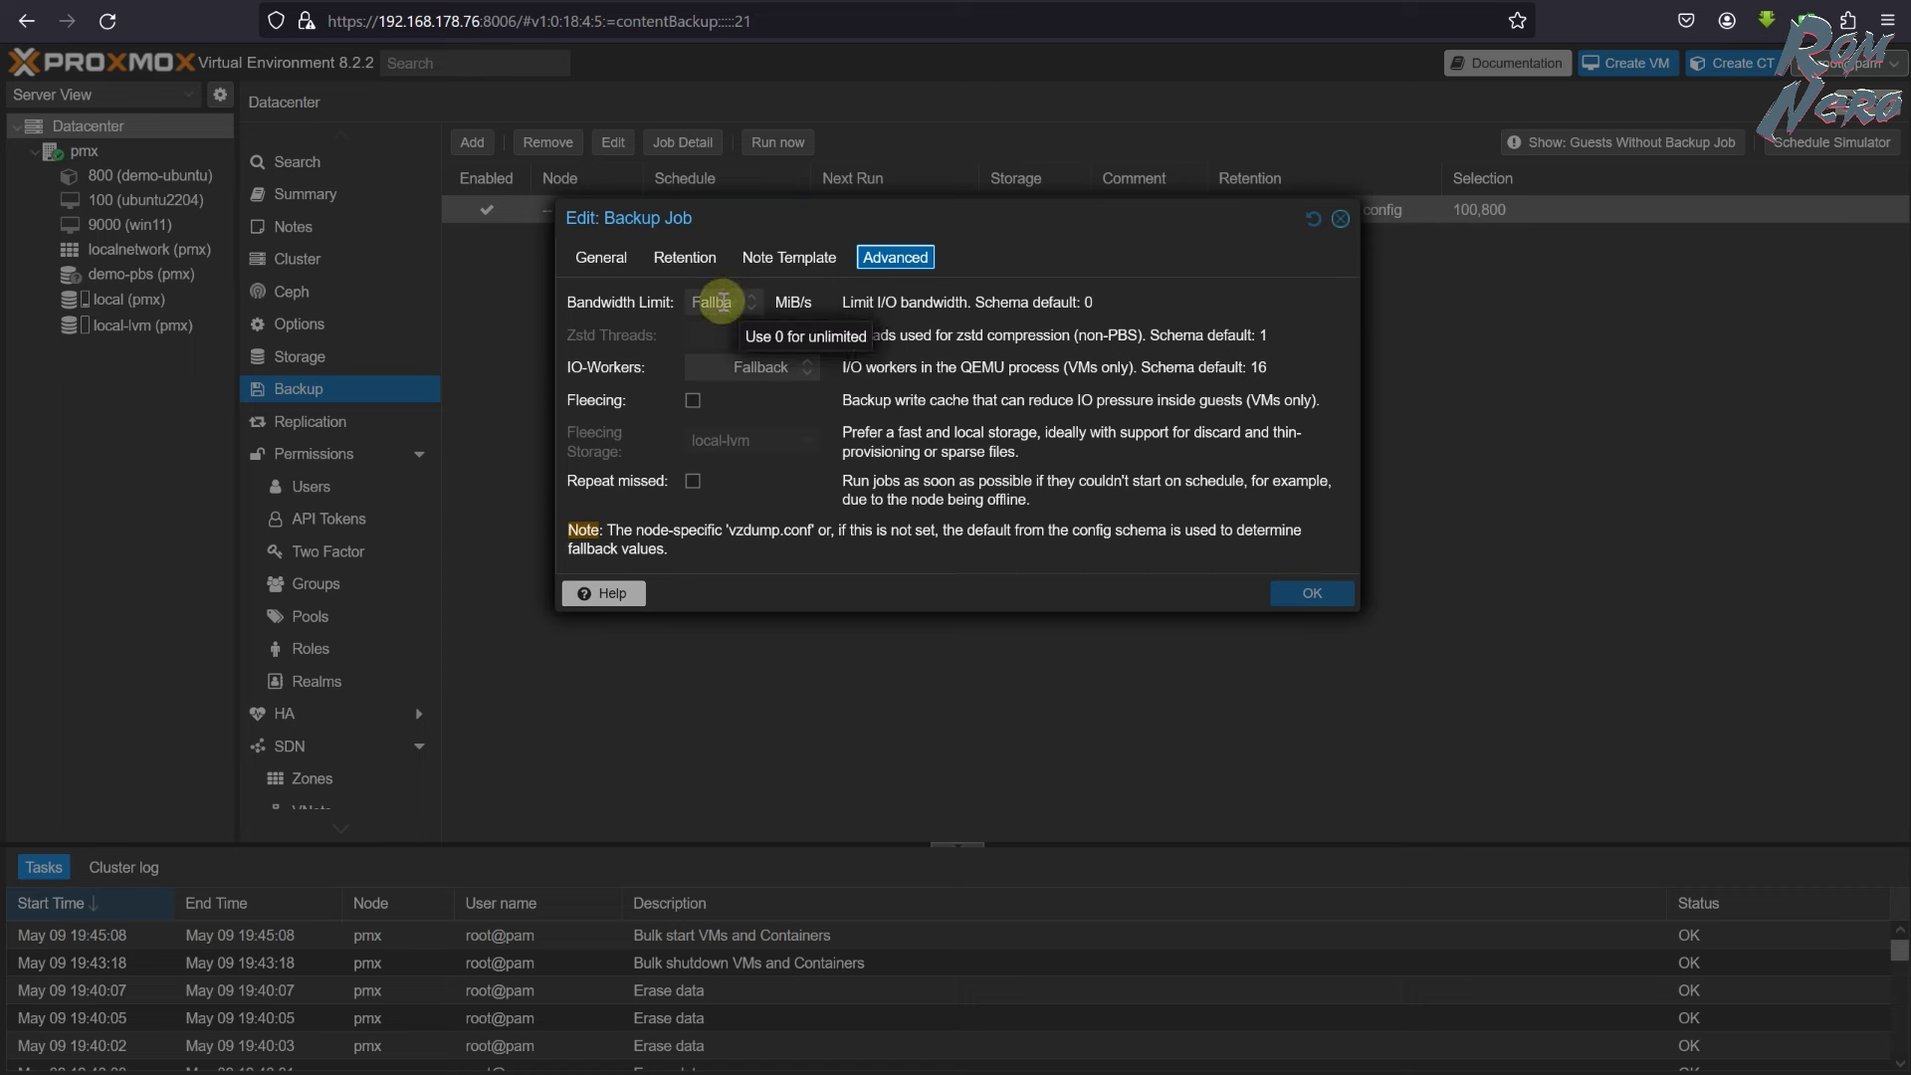
left_click(692, 400)
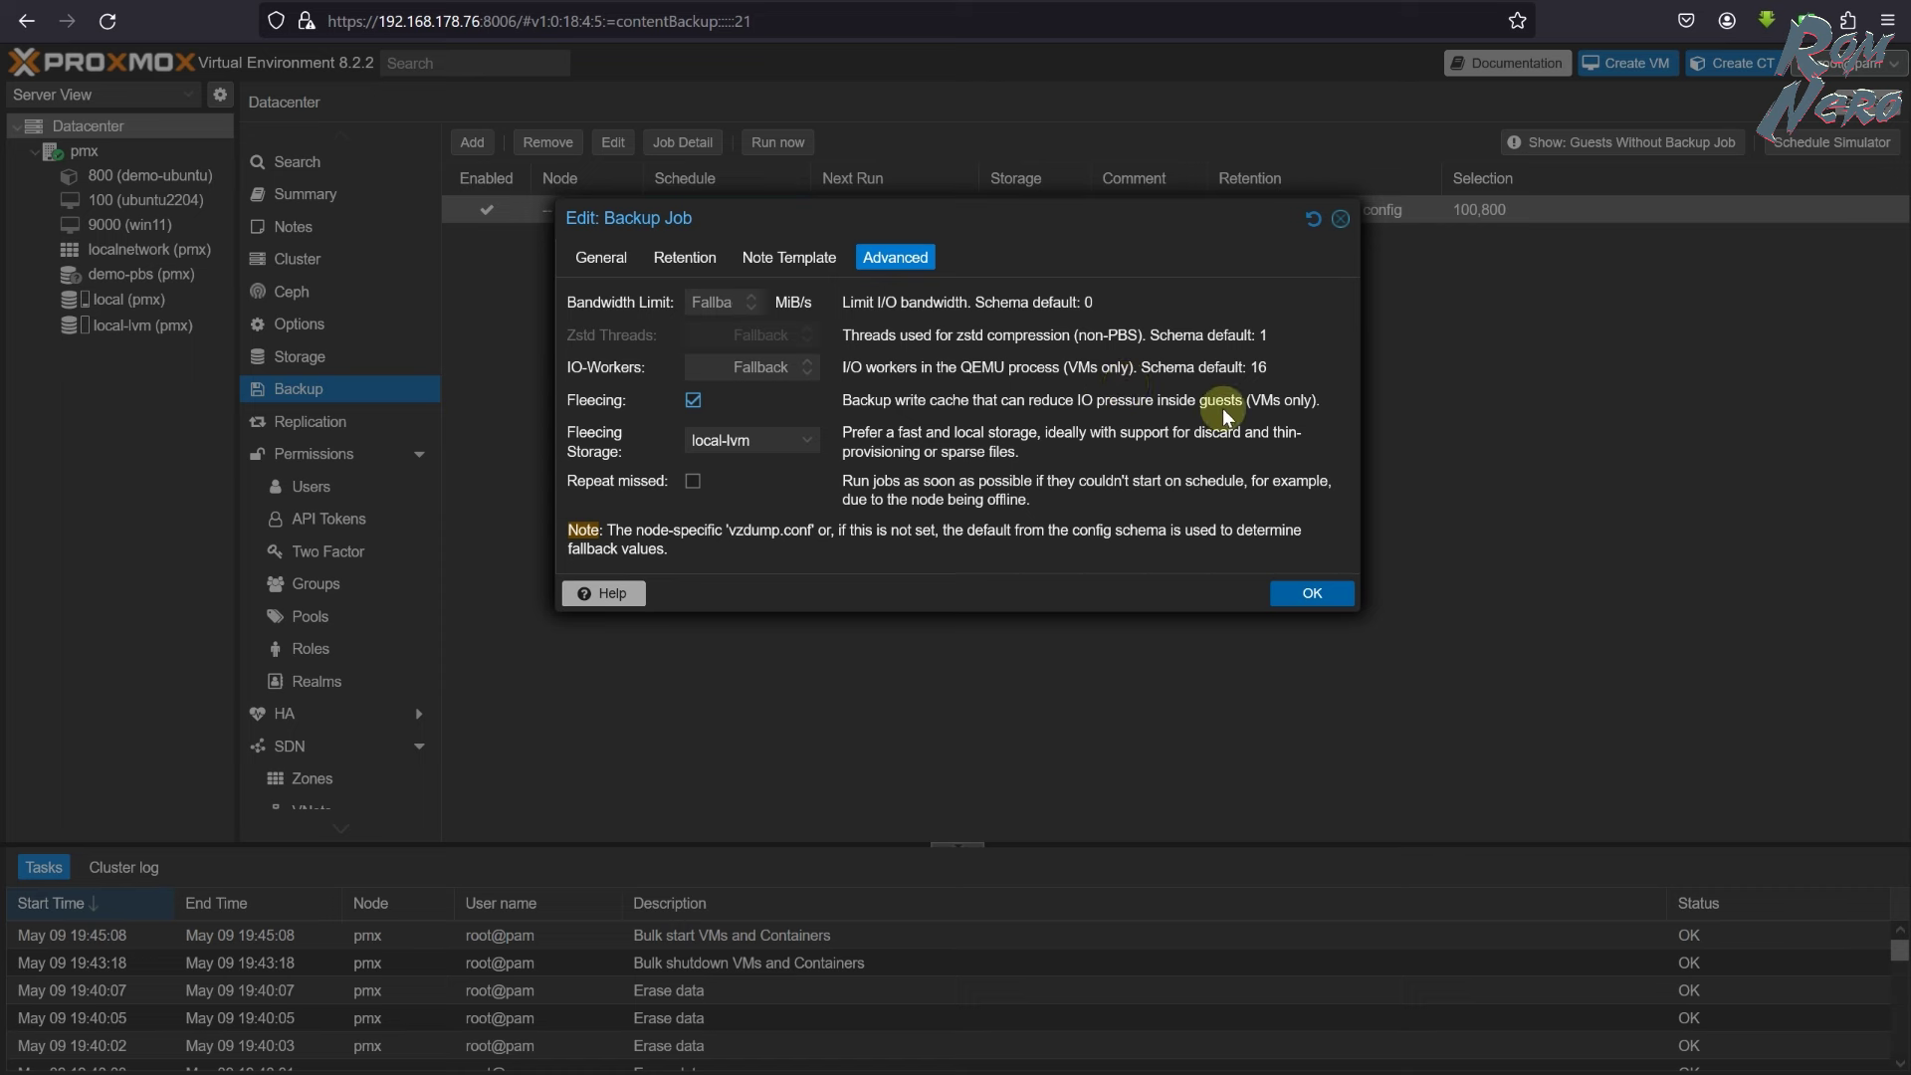
left_click_drag(1251, 402, 1296, 402)
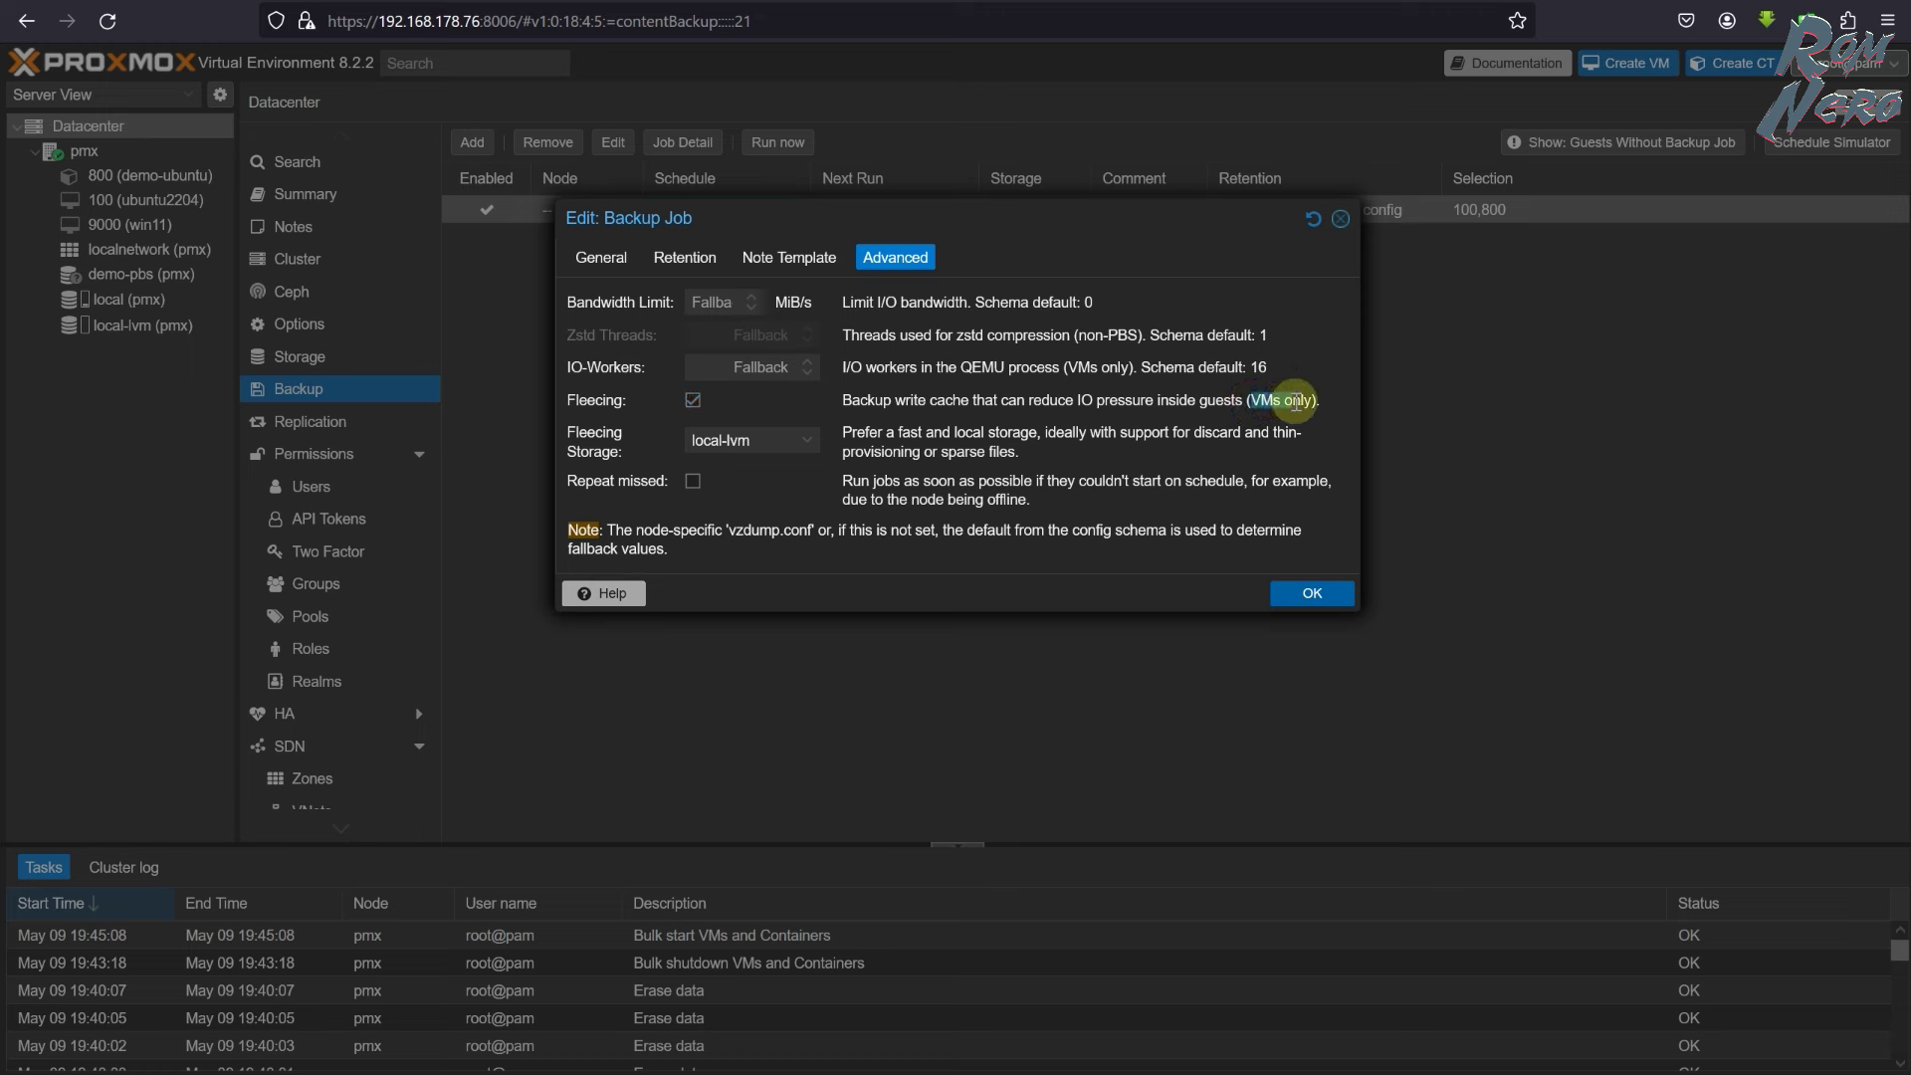
left_click(693, 399)
left_click(693, 399)
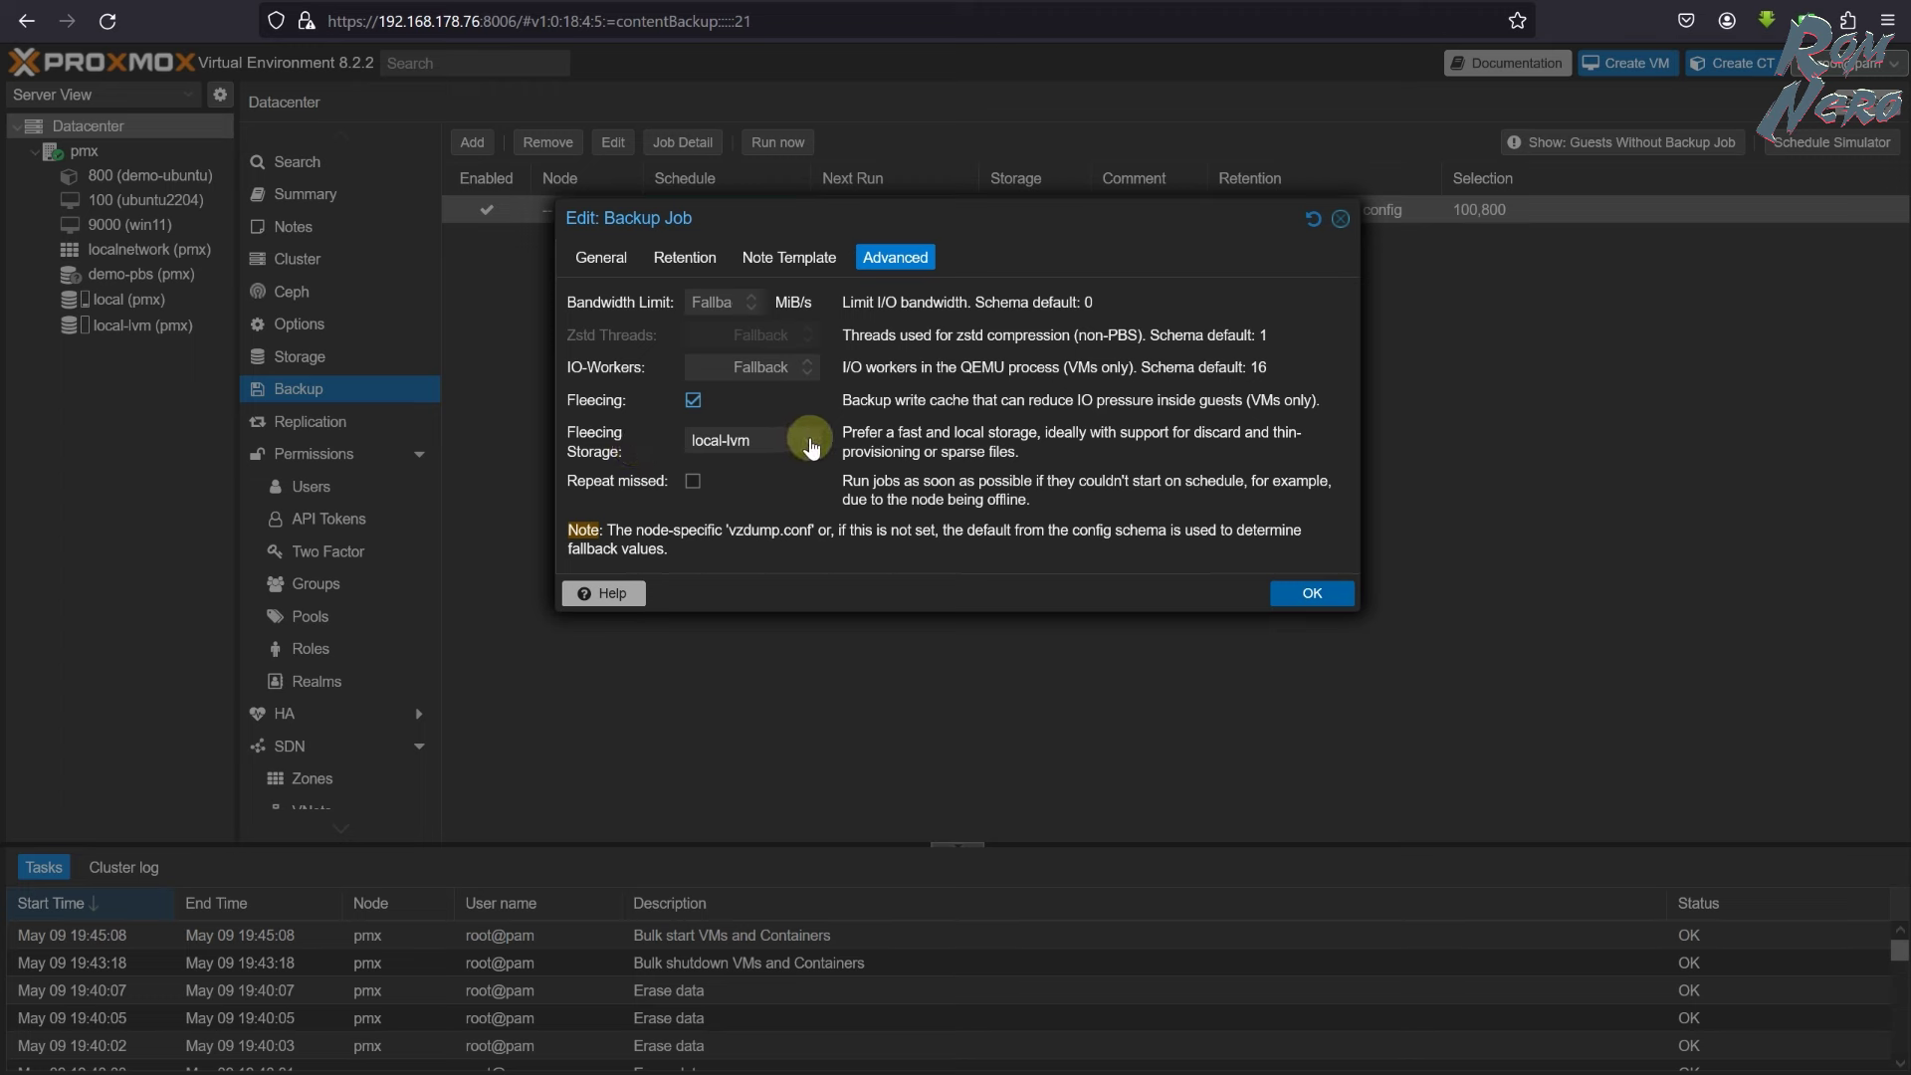
left_click(811, 447)
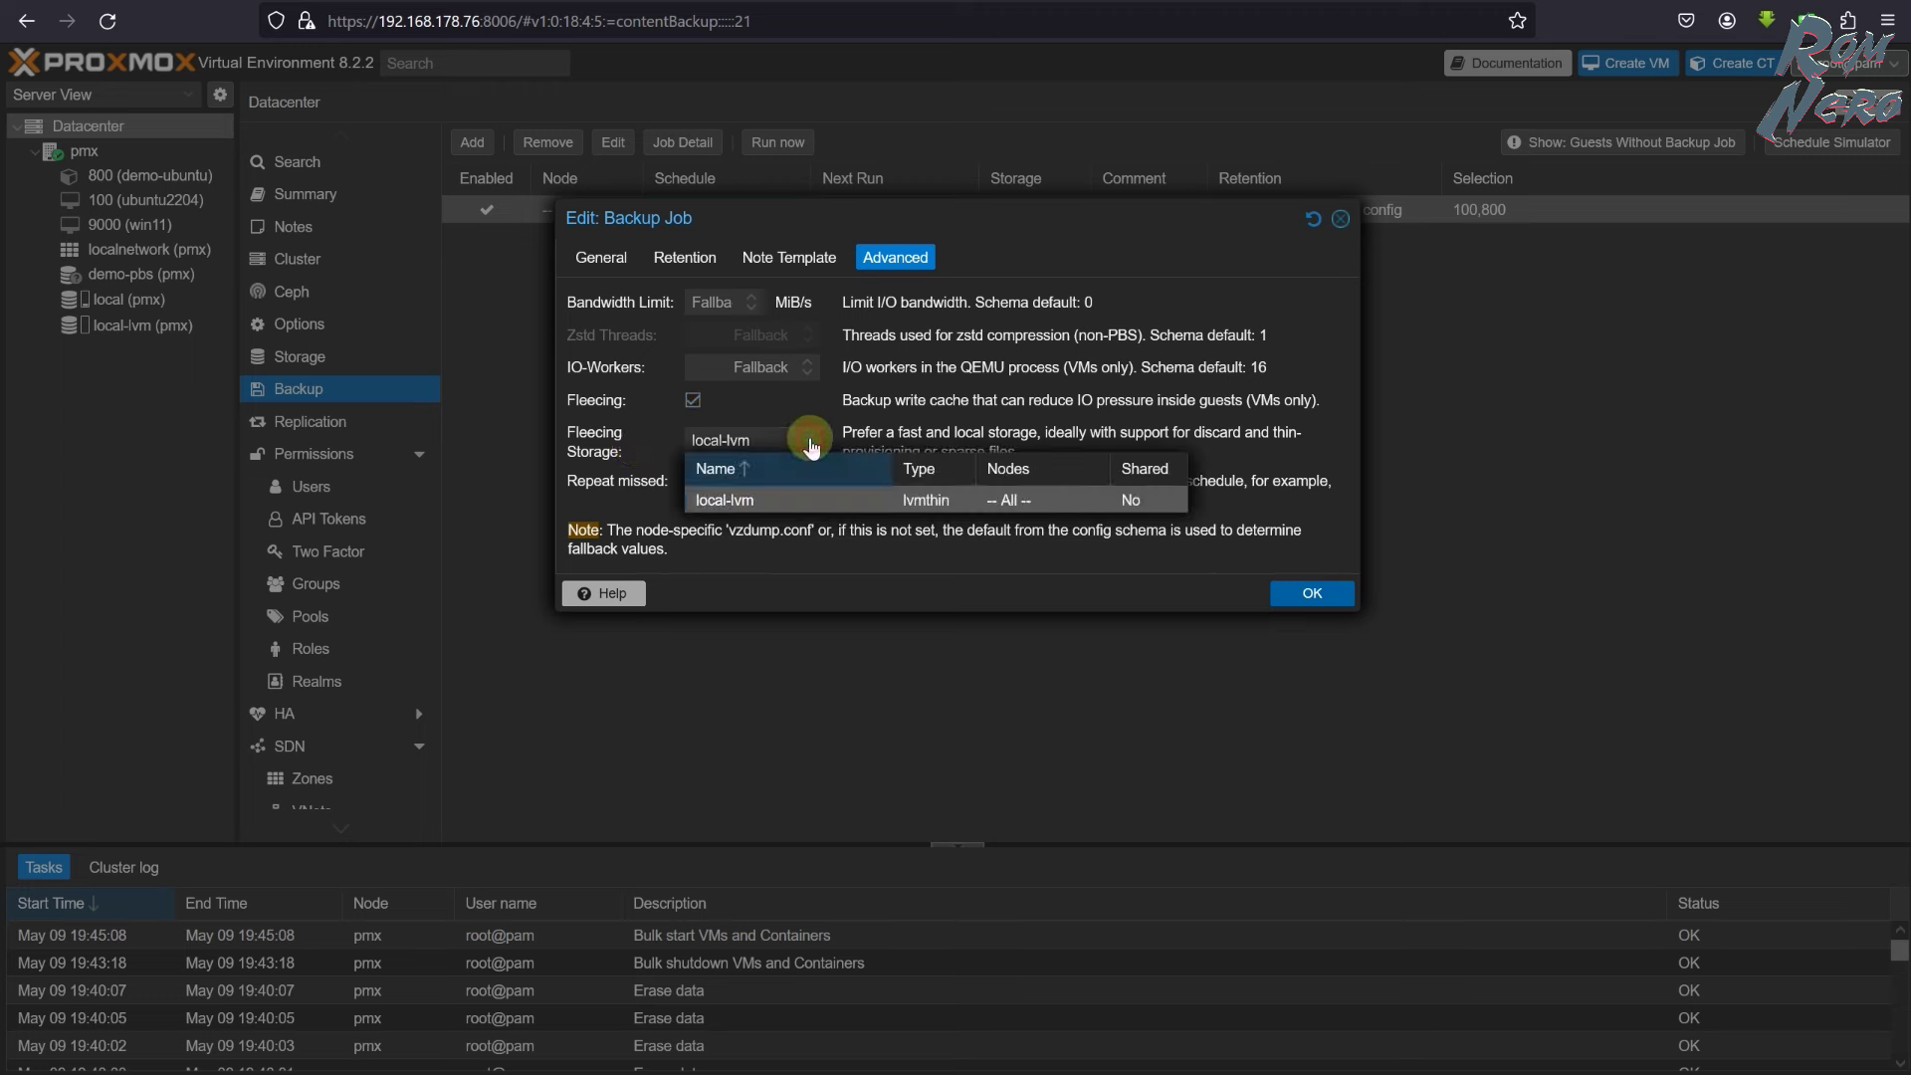
left_click(894, 401)
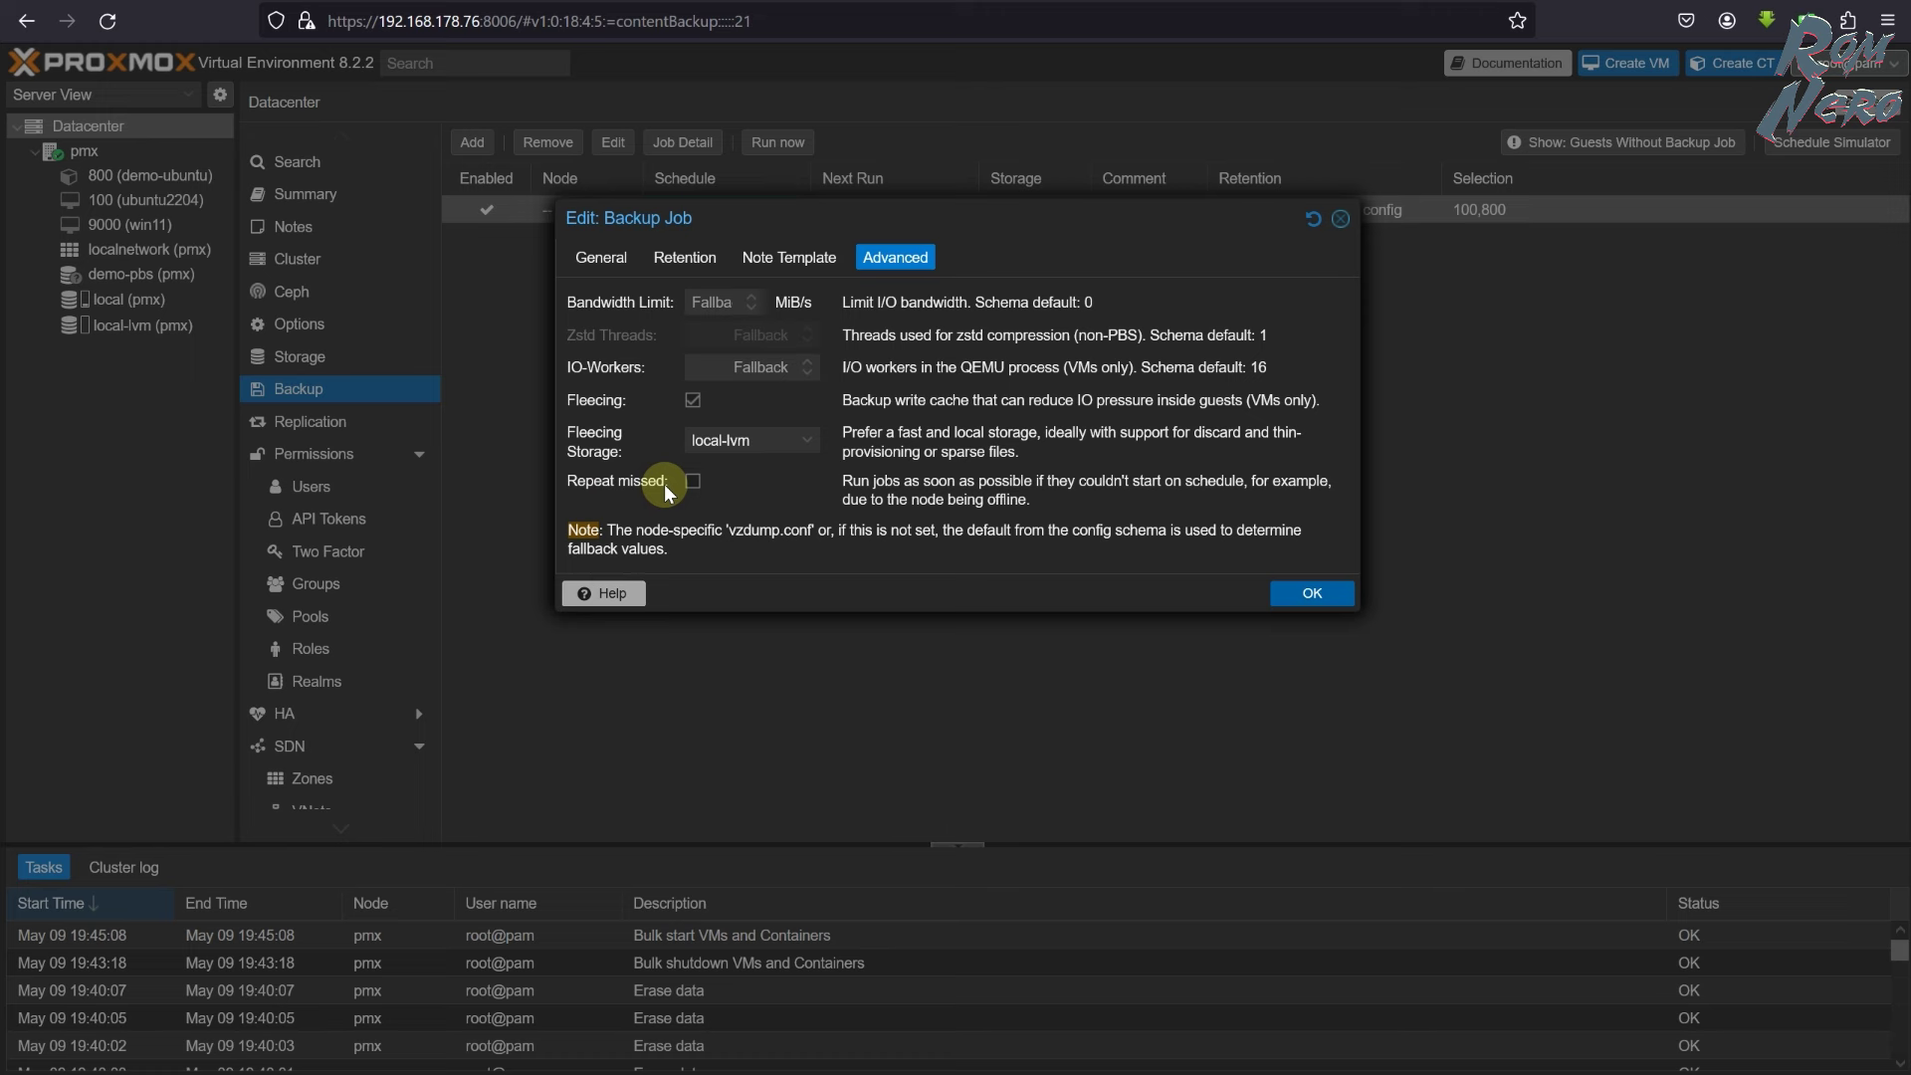
left_click(694, 482)
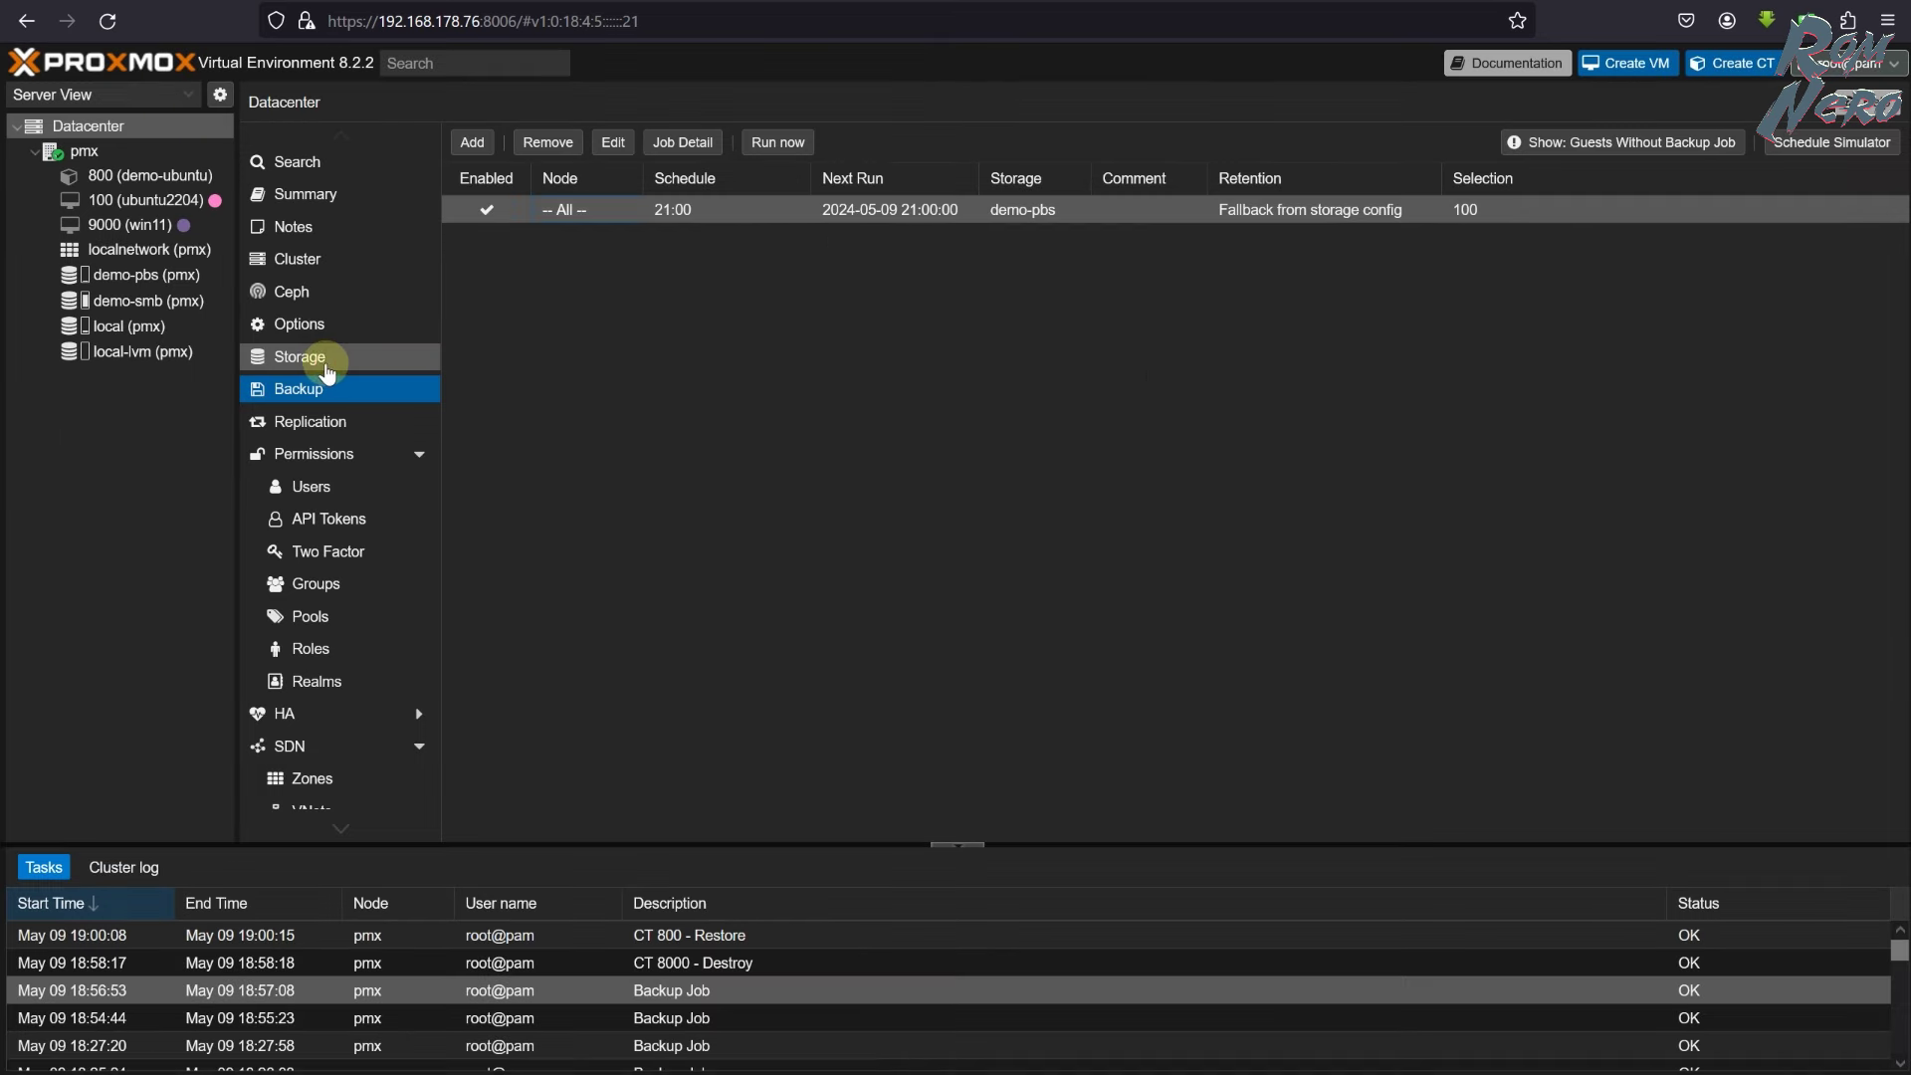
- Check the demo-pbs storage's Backup Retention note that all backups are kept, leaving settings unchanged
left_click(320, 358)
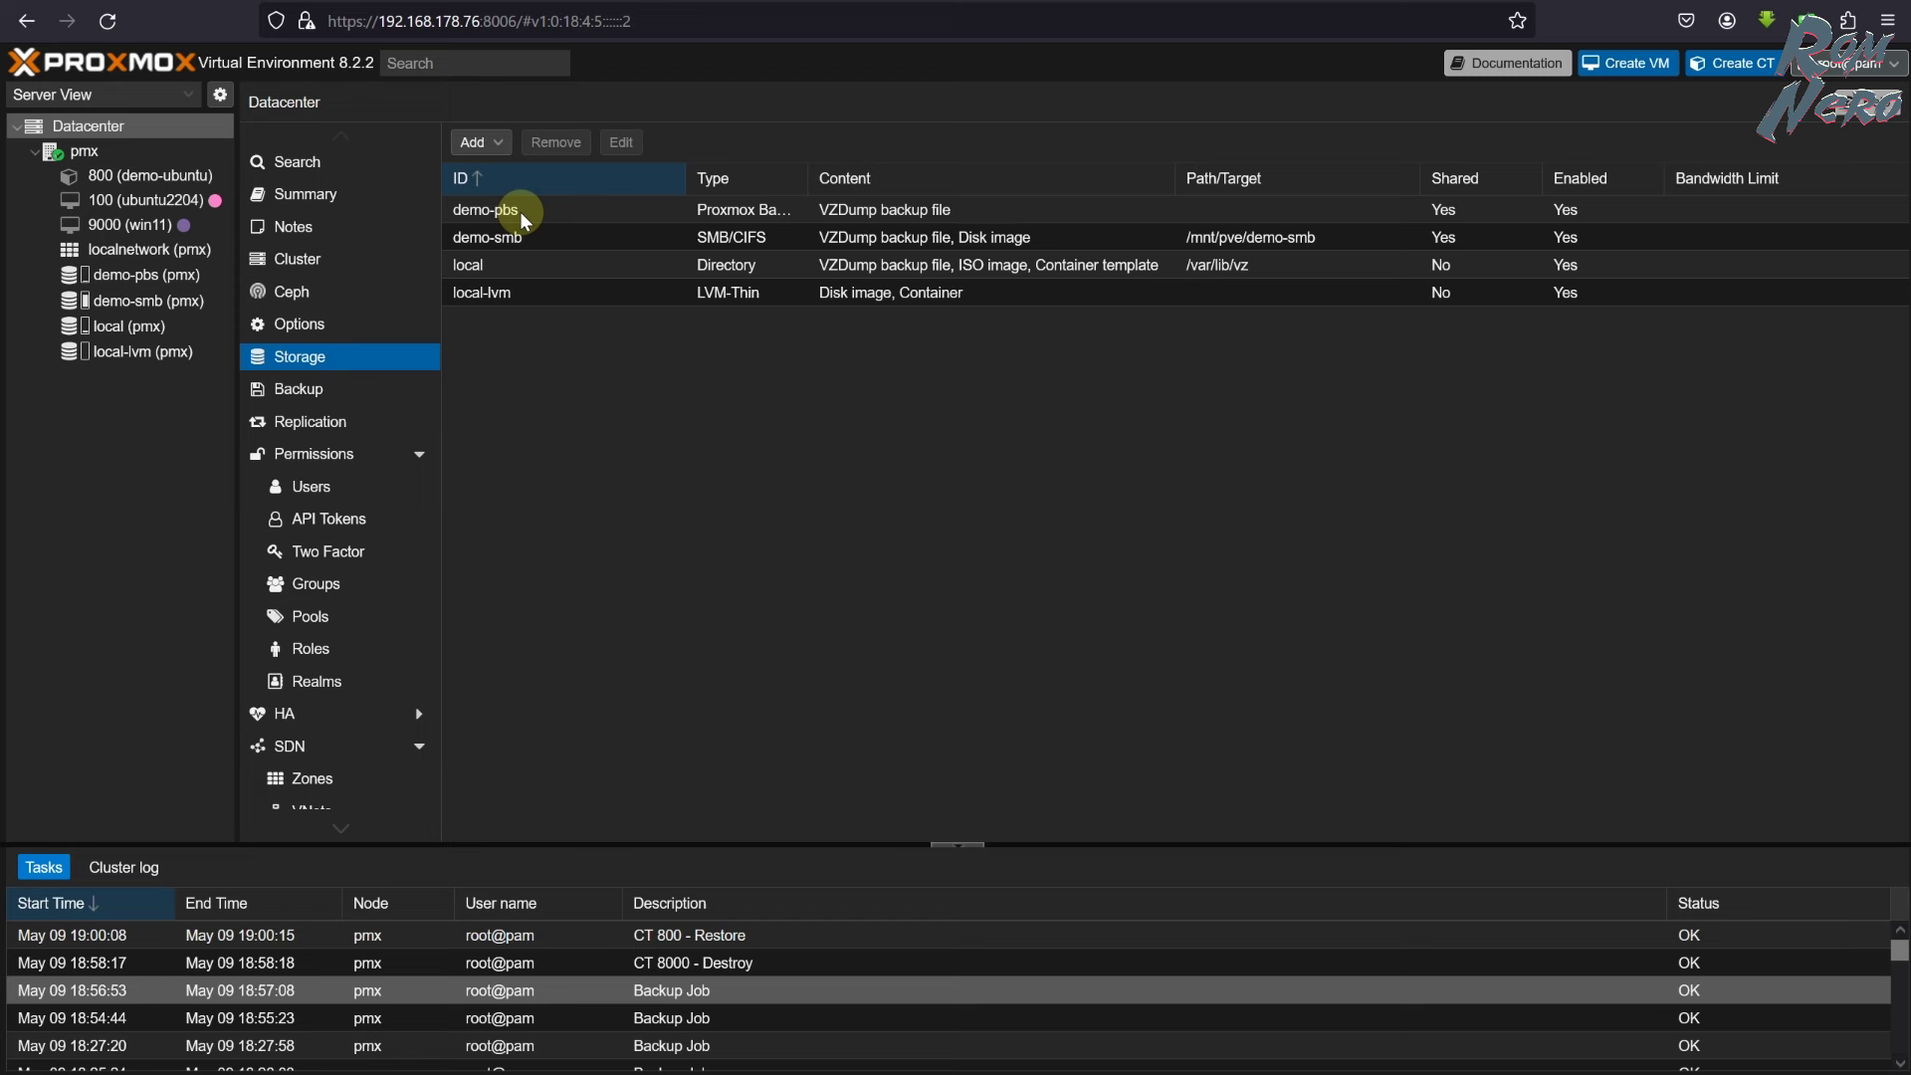
double_click(522, 214)
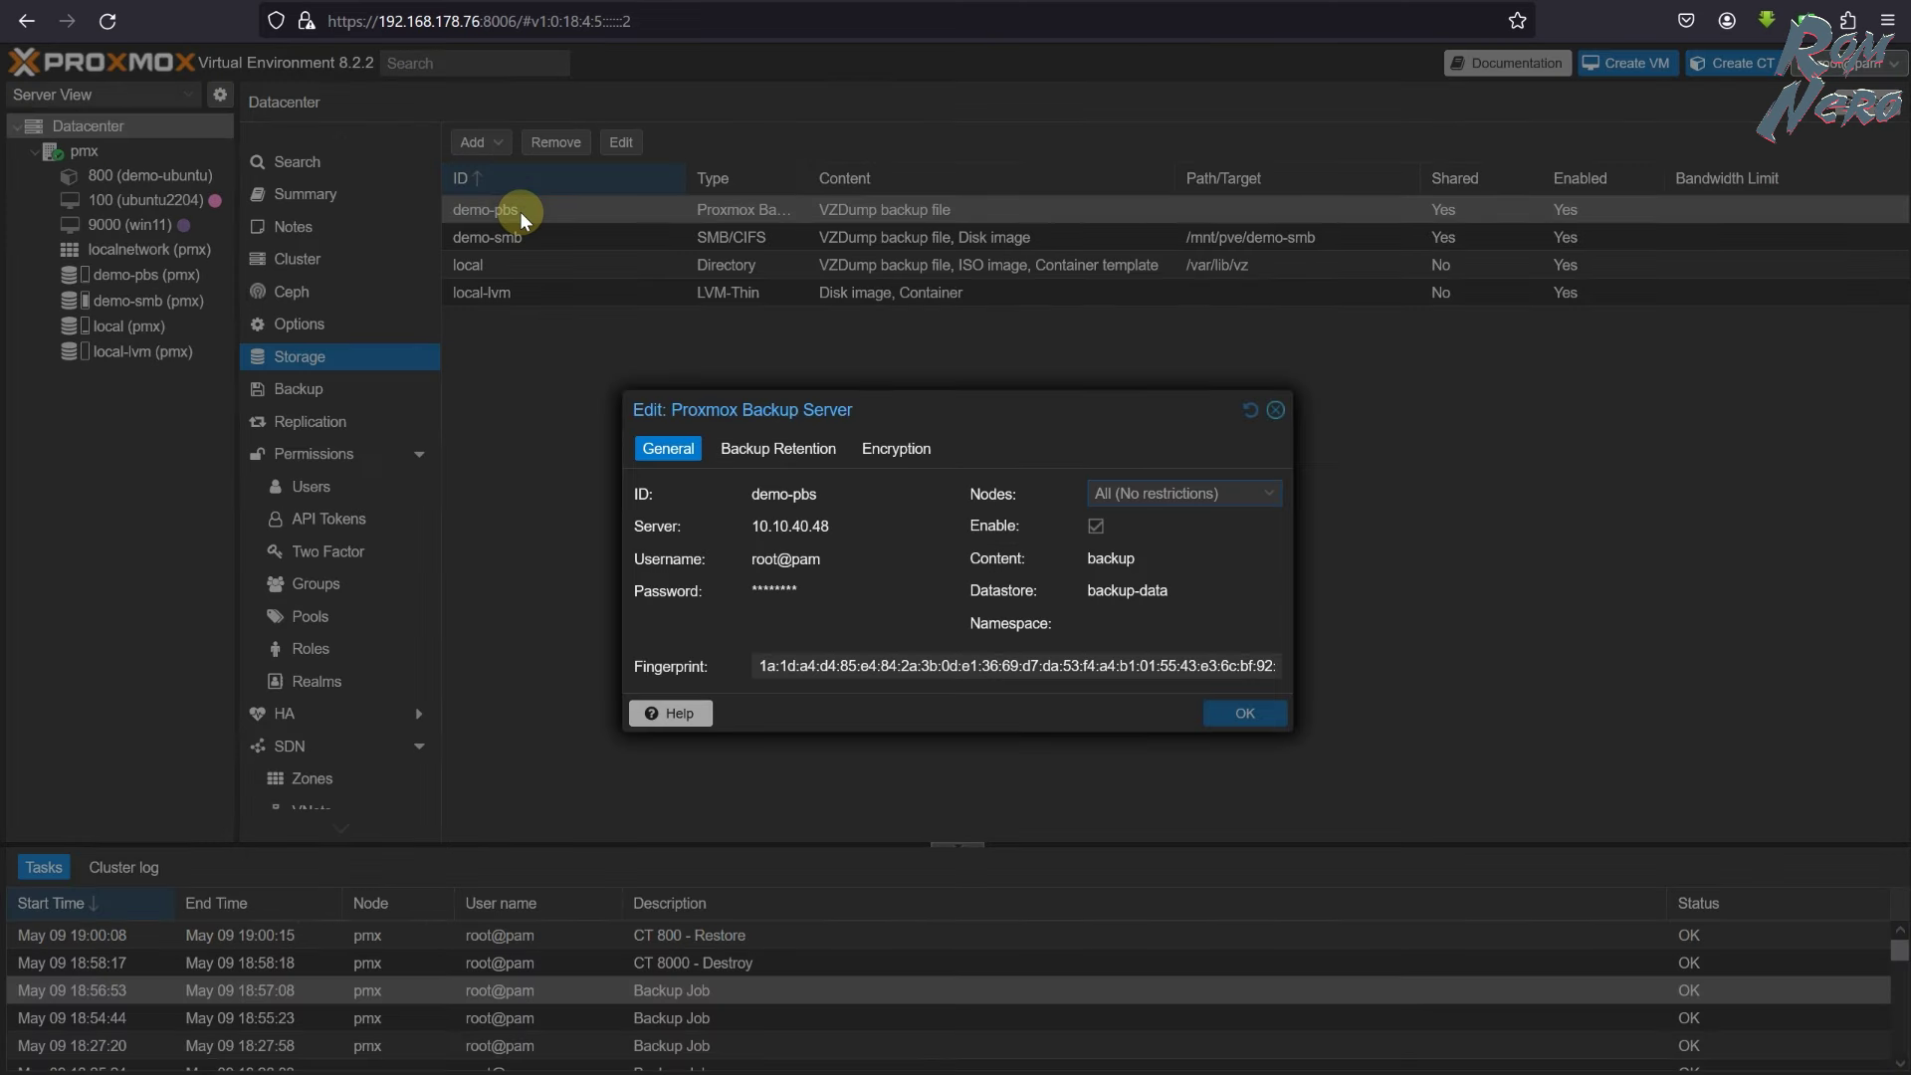
left_click(806, 458)
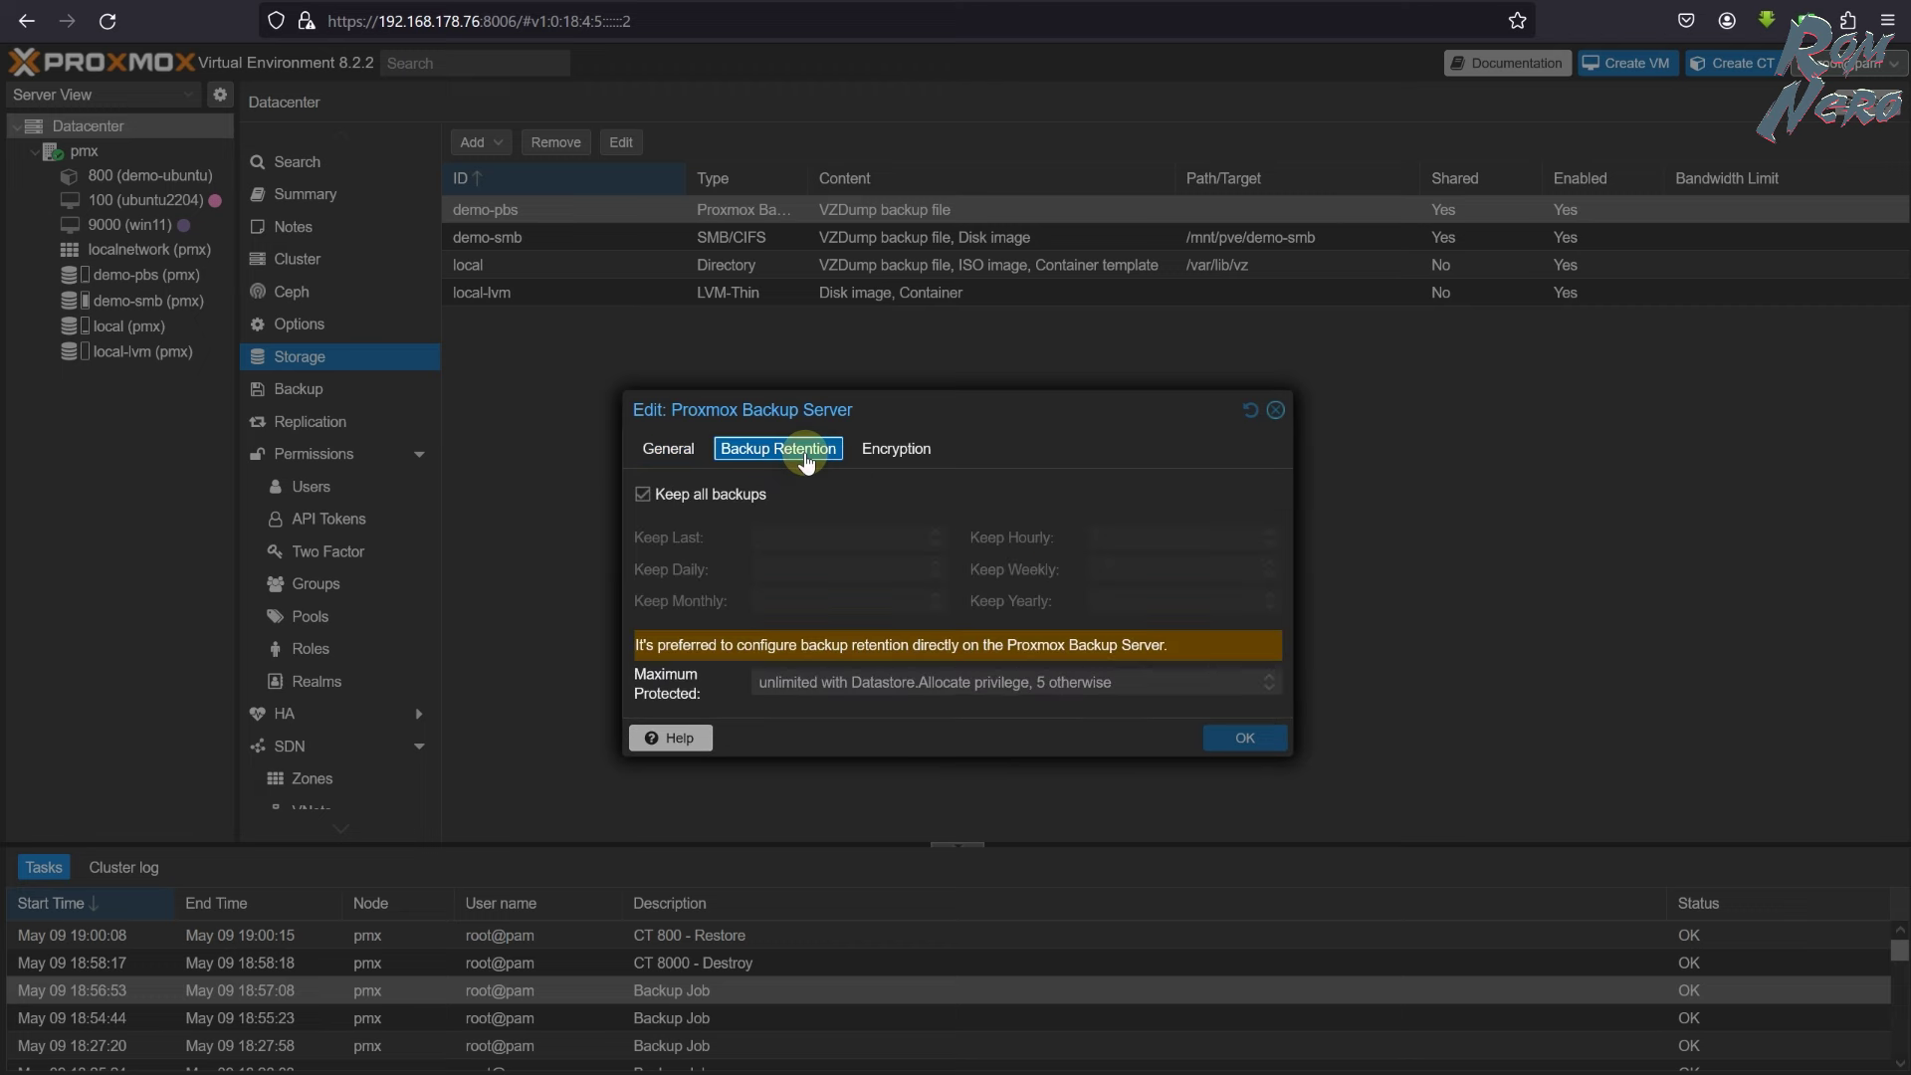
left_click_drag(629, 647, 1172, 652)
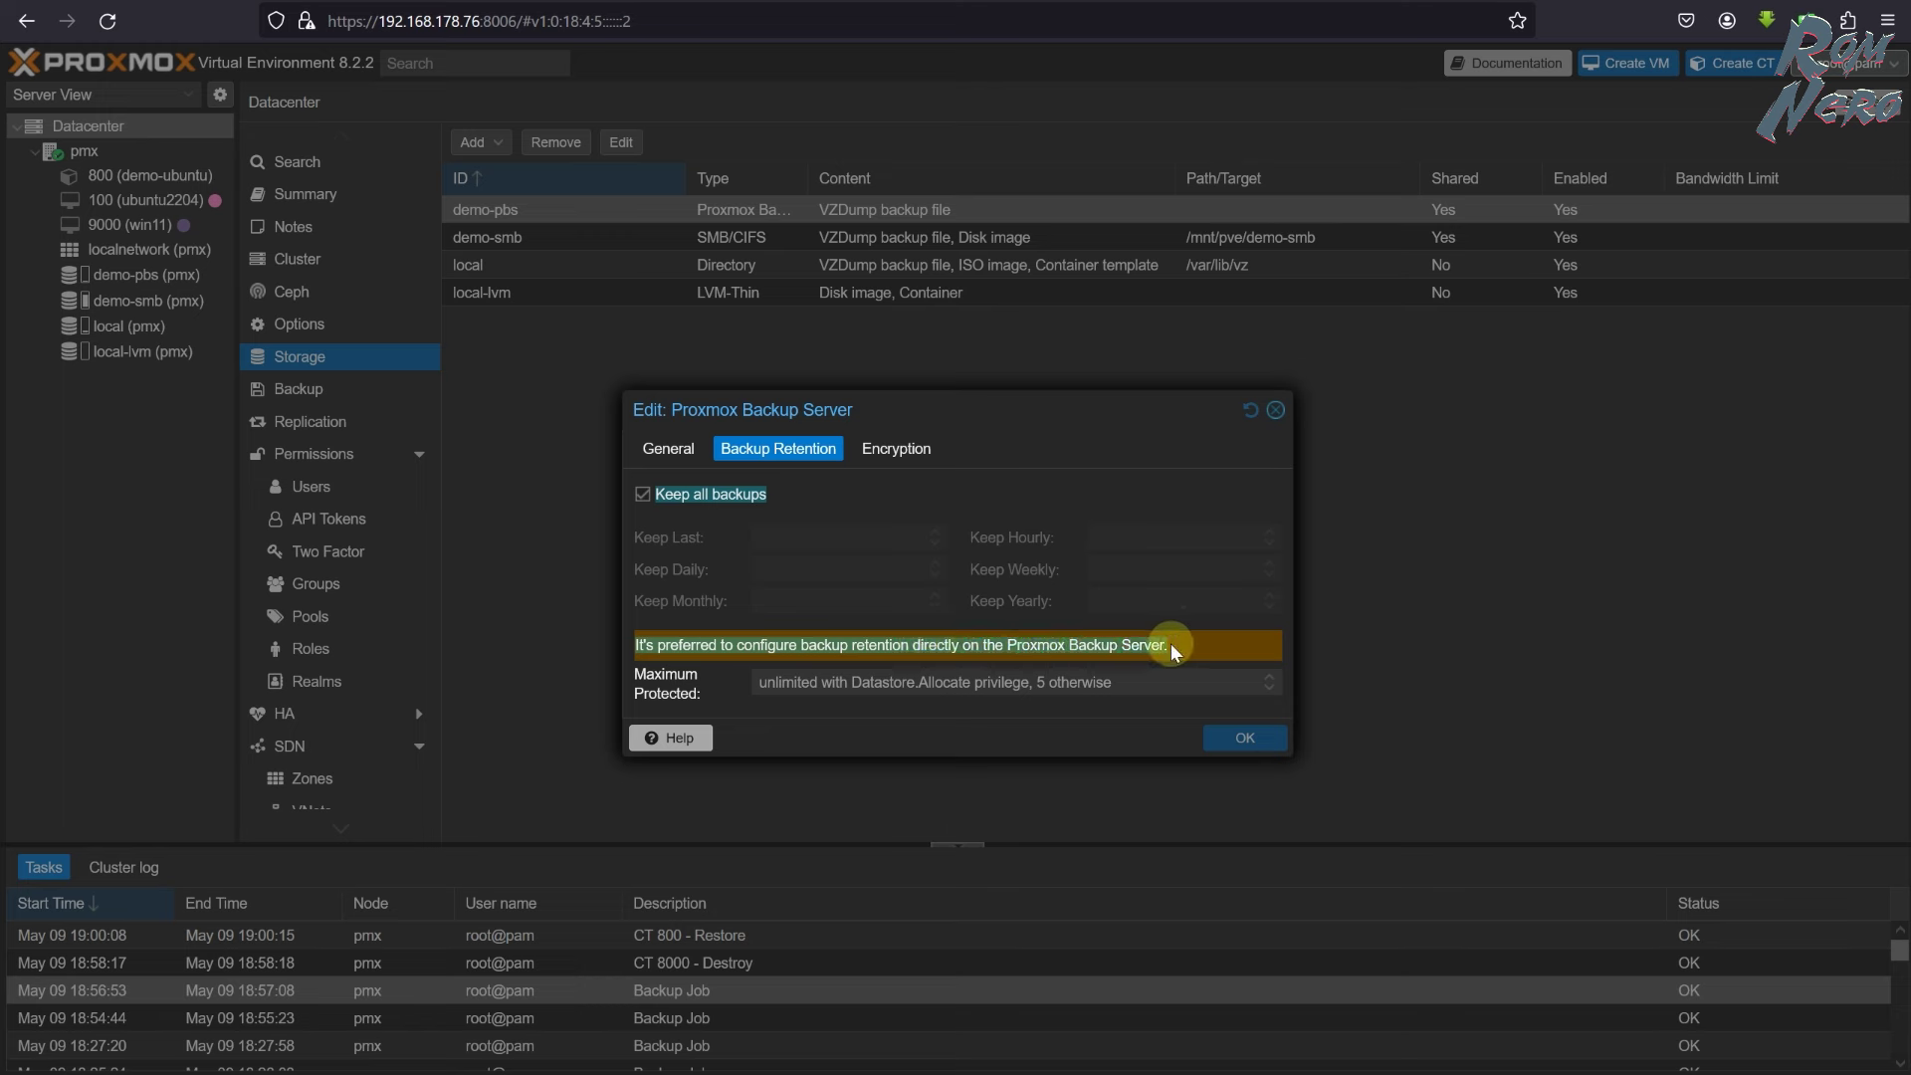
left_click(1098, 416)
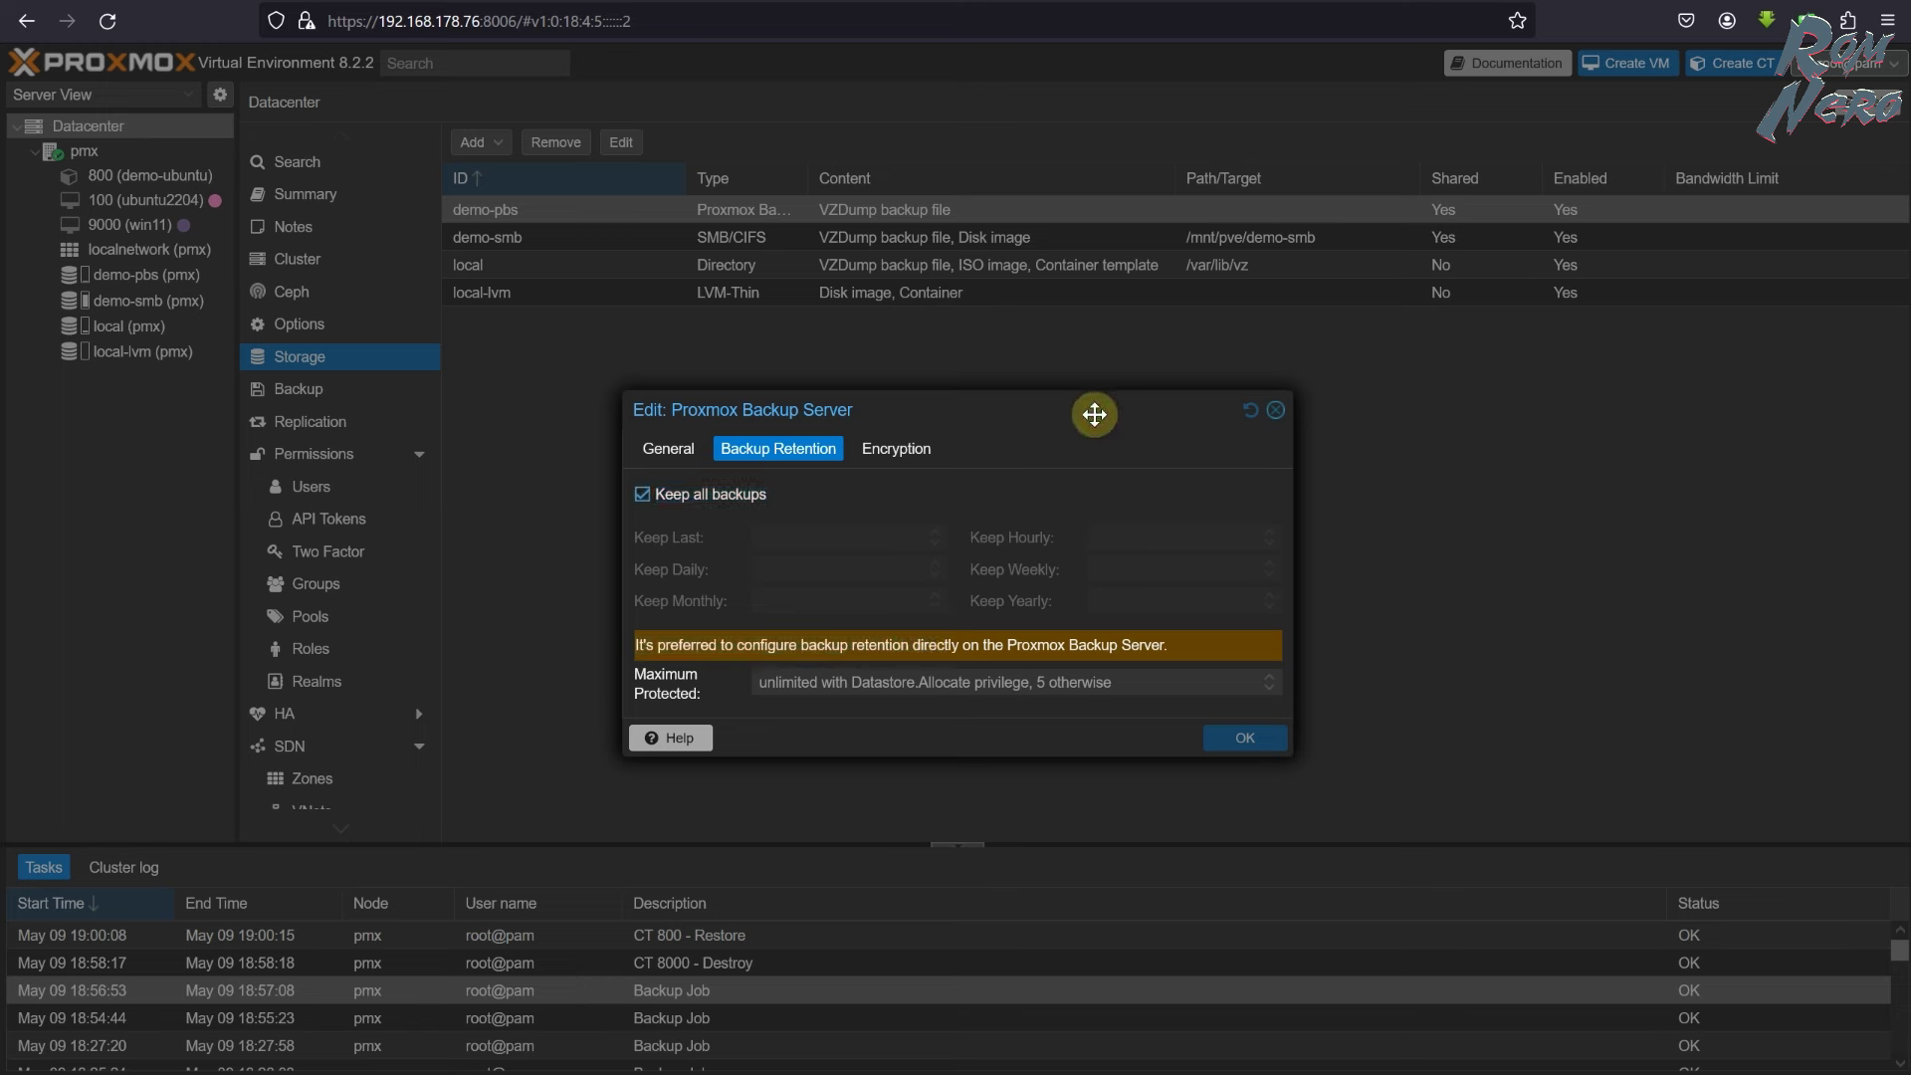
left_click(1277, 410)
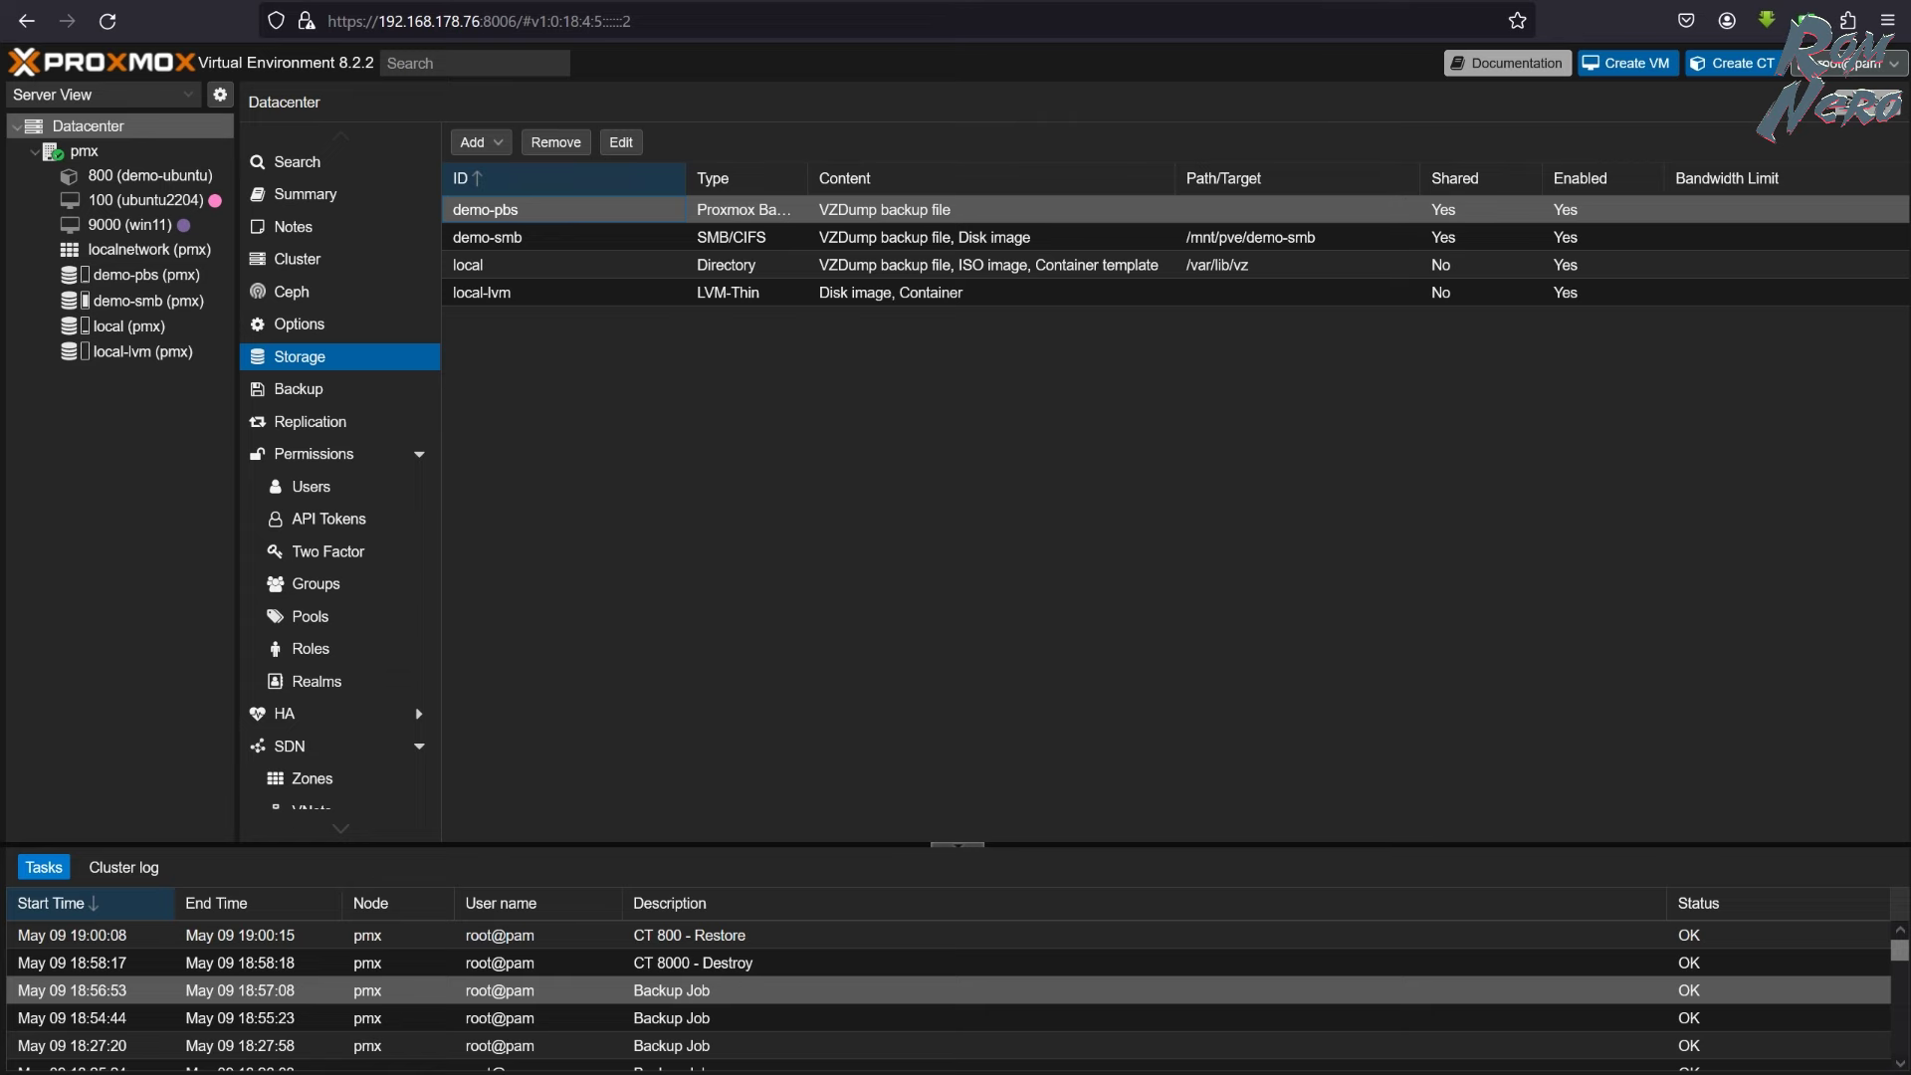
- Switch to Proxmox Backup Server and show backup-data's Prune & GC Jobs
key("ctrl+Tab")
left_click(99, 609)
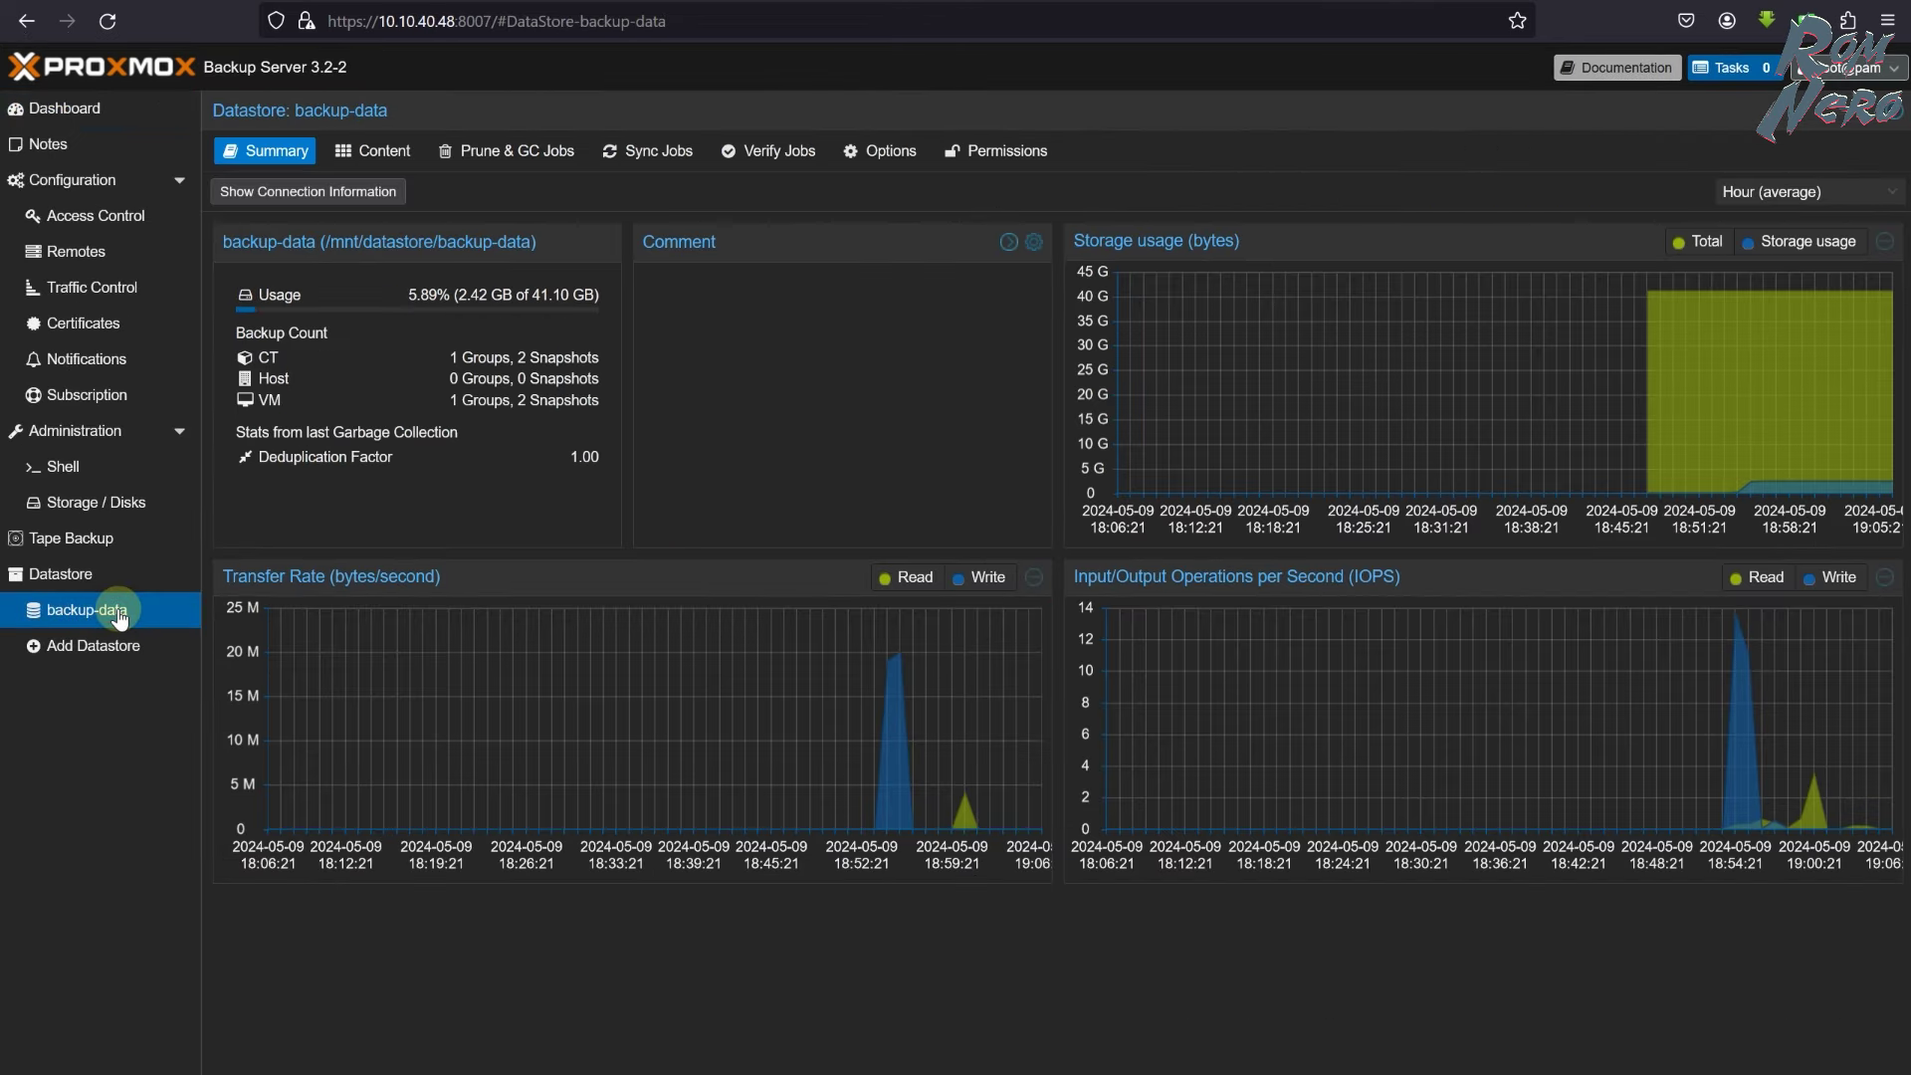
left_click(506, 158)
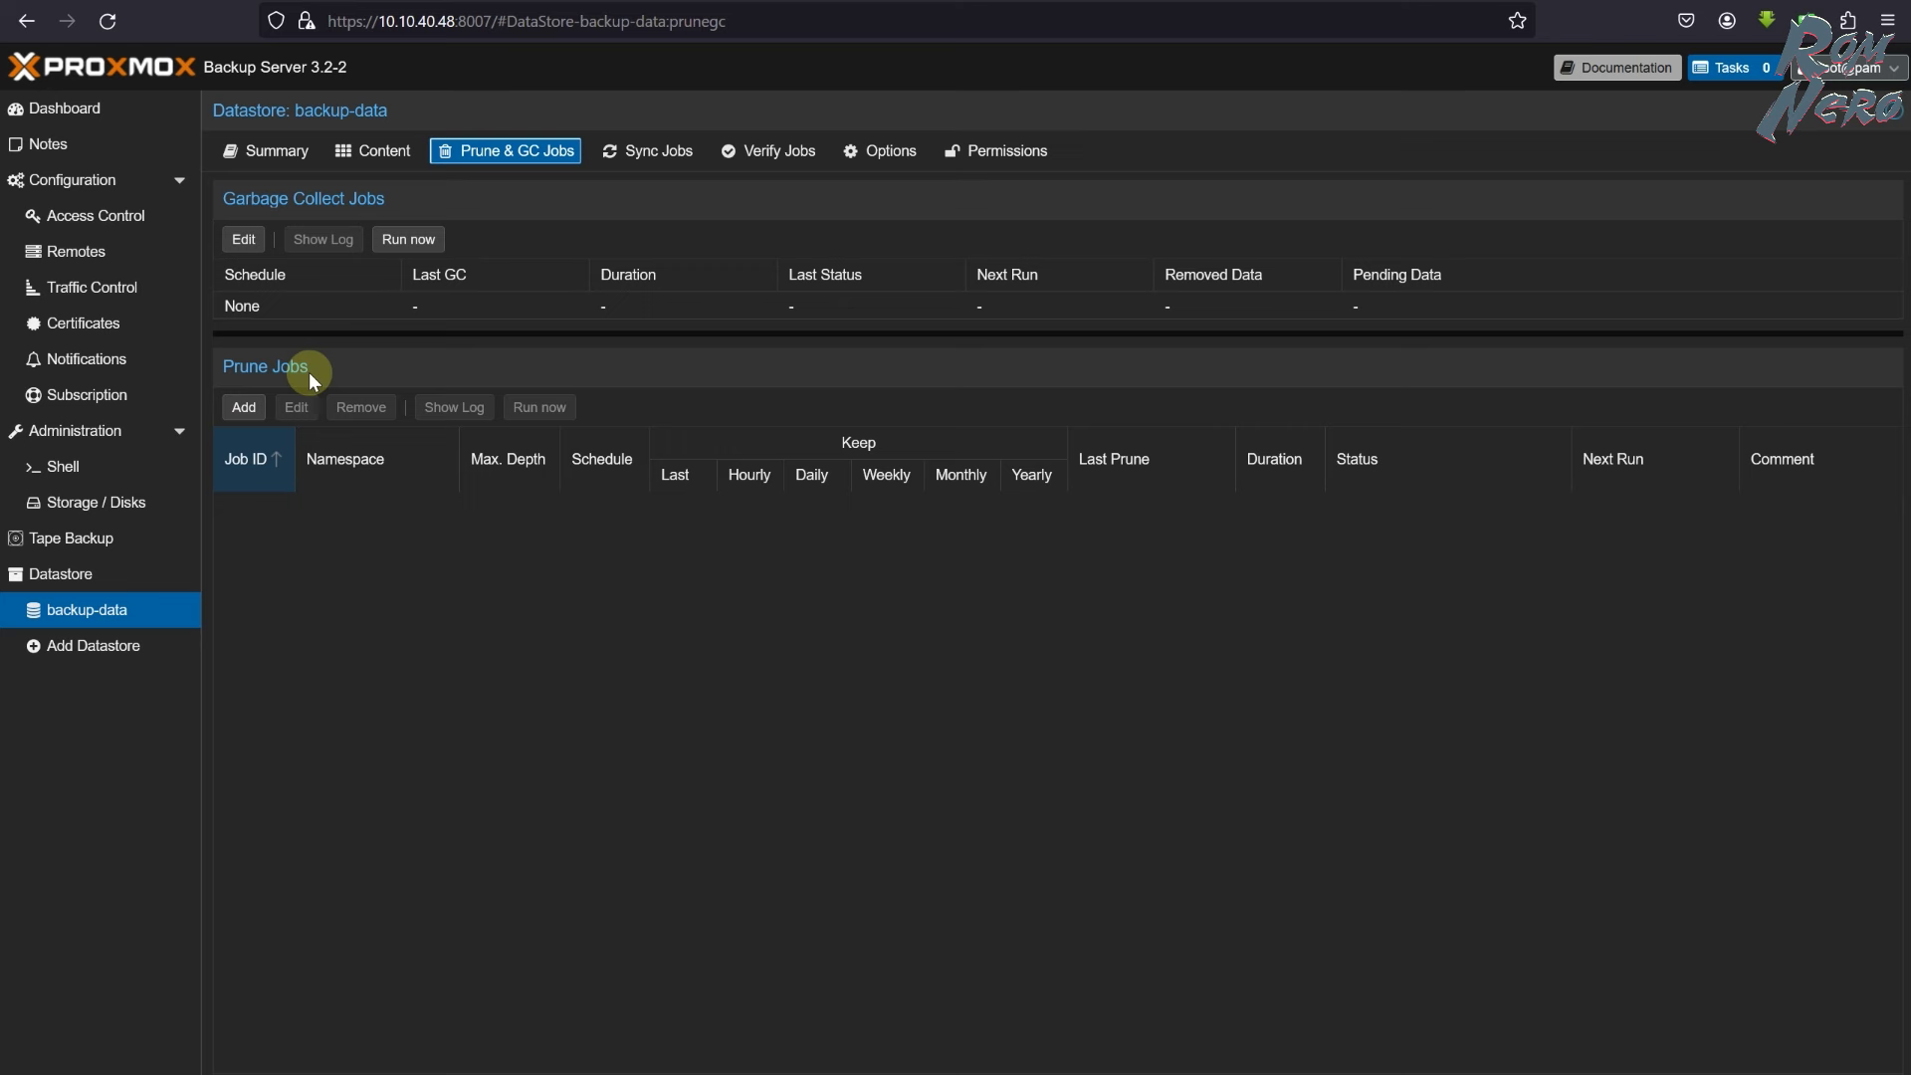
- Open the Add: Prune Job dialog for backup-data, then move to the Prune Simulator
left_click(244, 407)
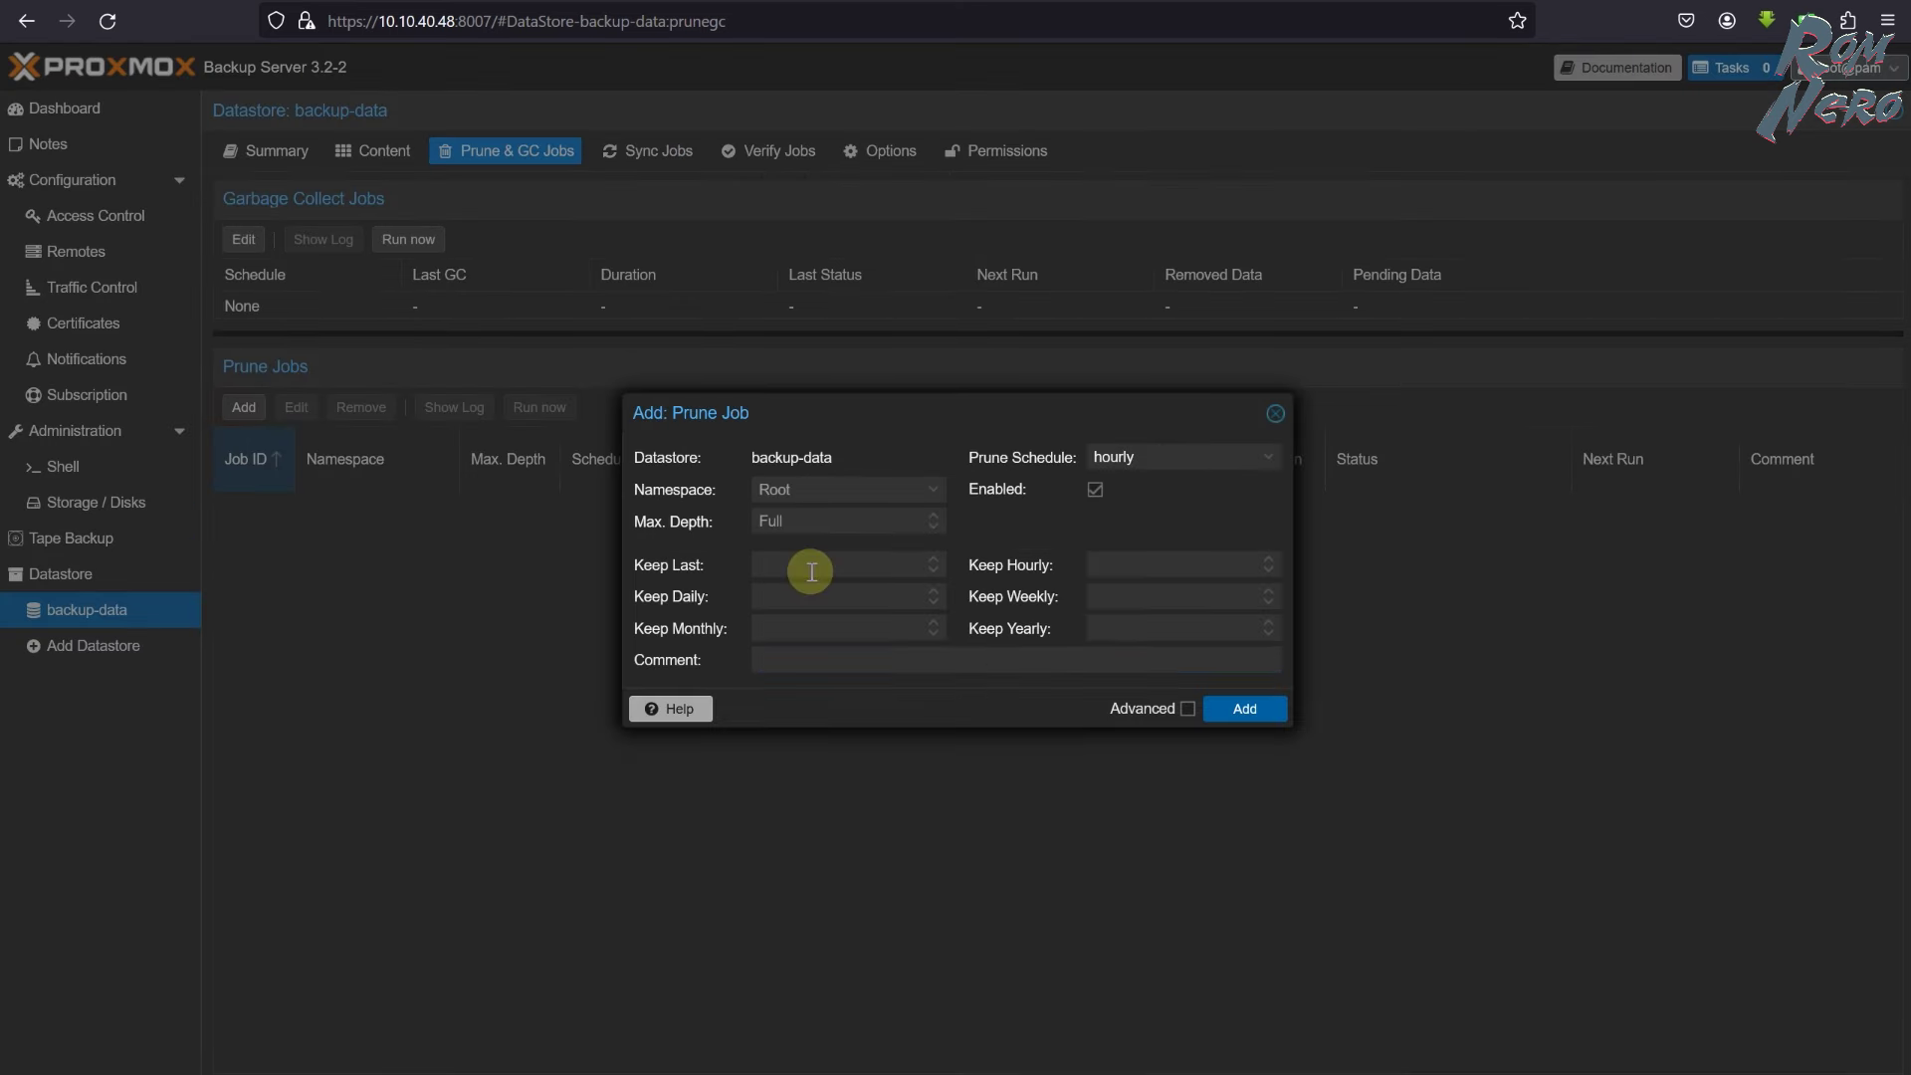
left_click(1180, 581)
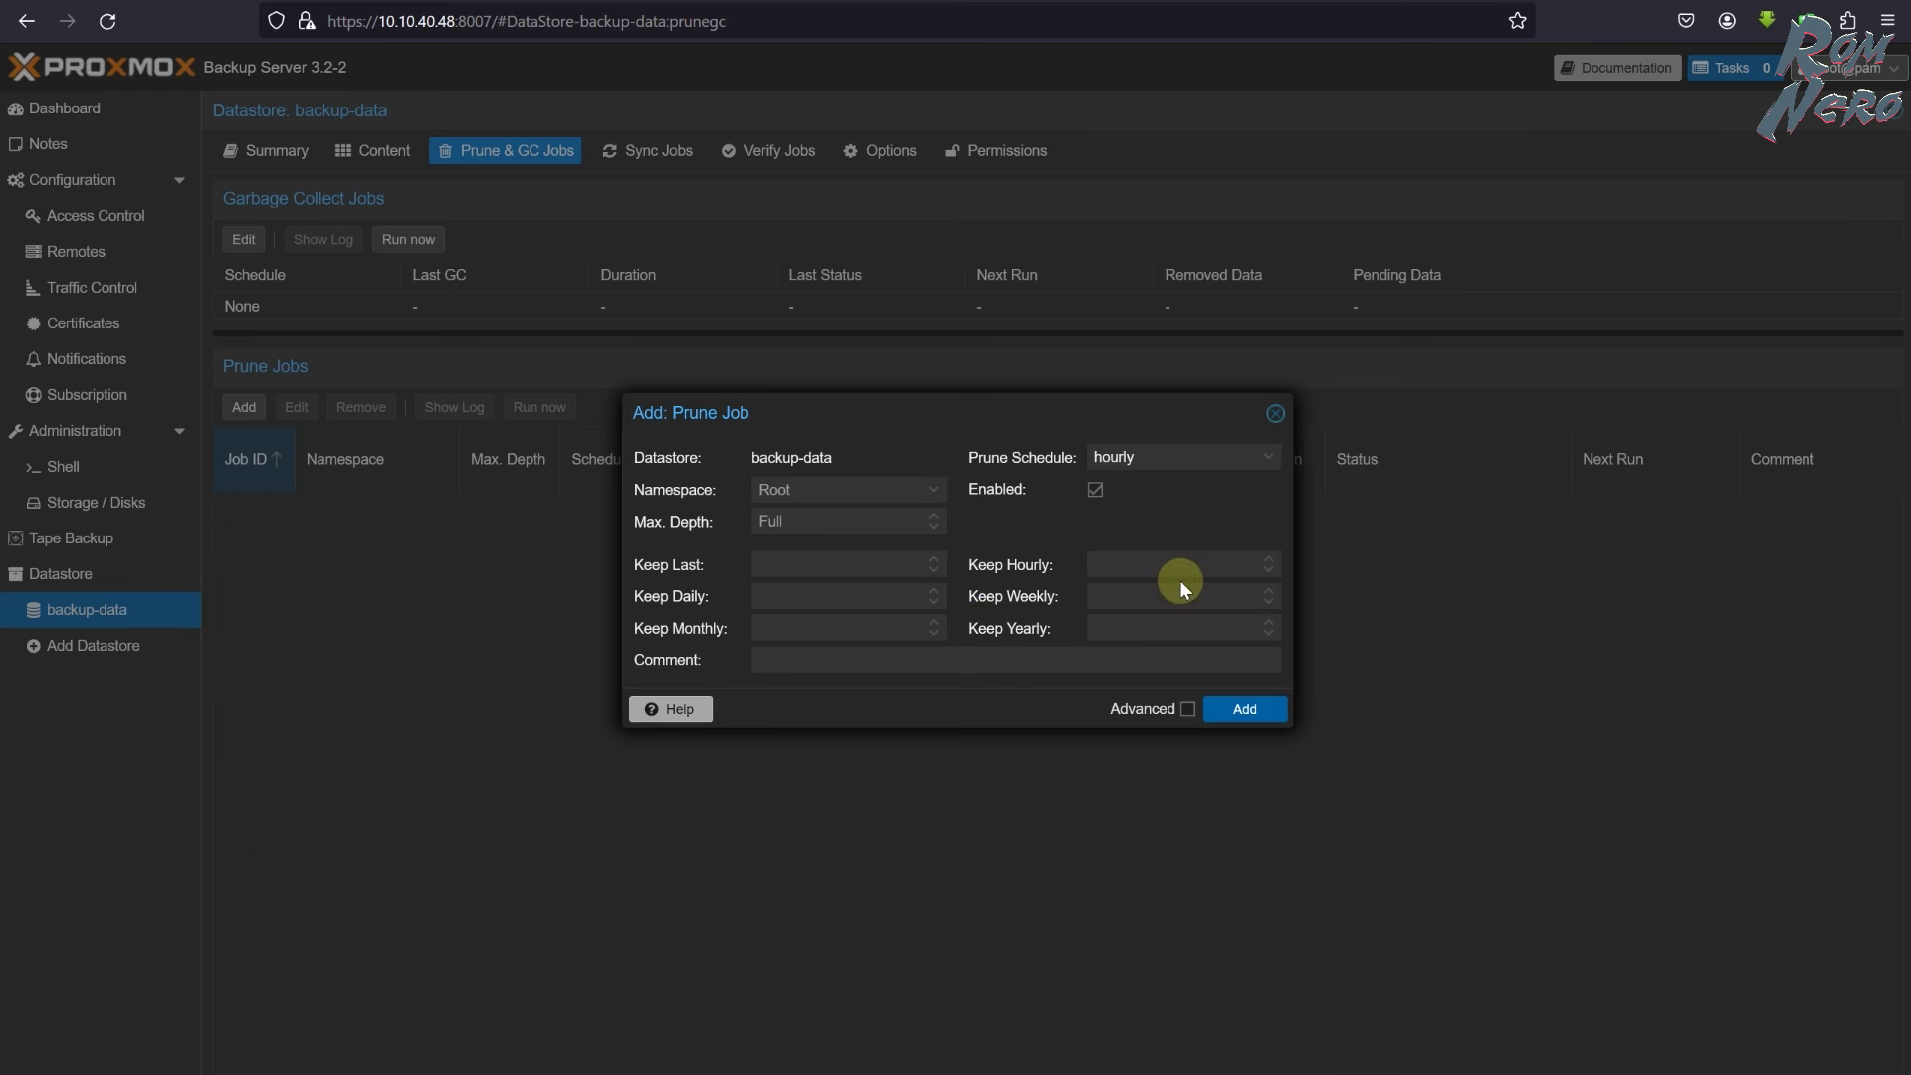
key("ctrl+Tab")
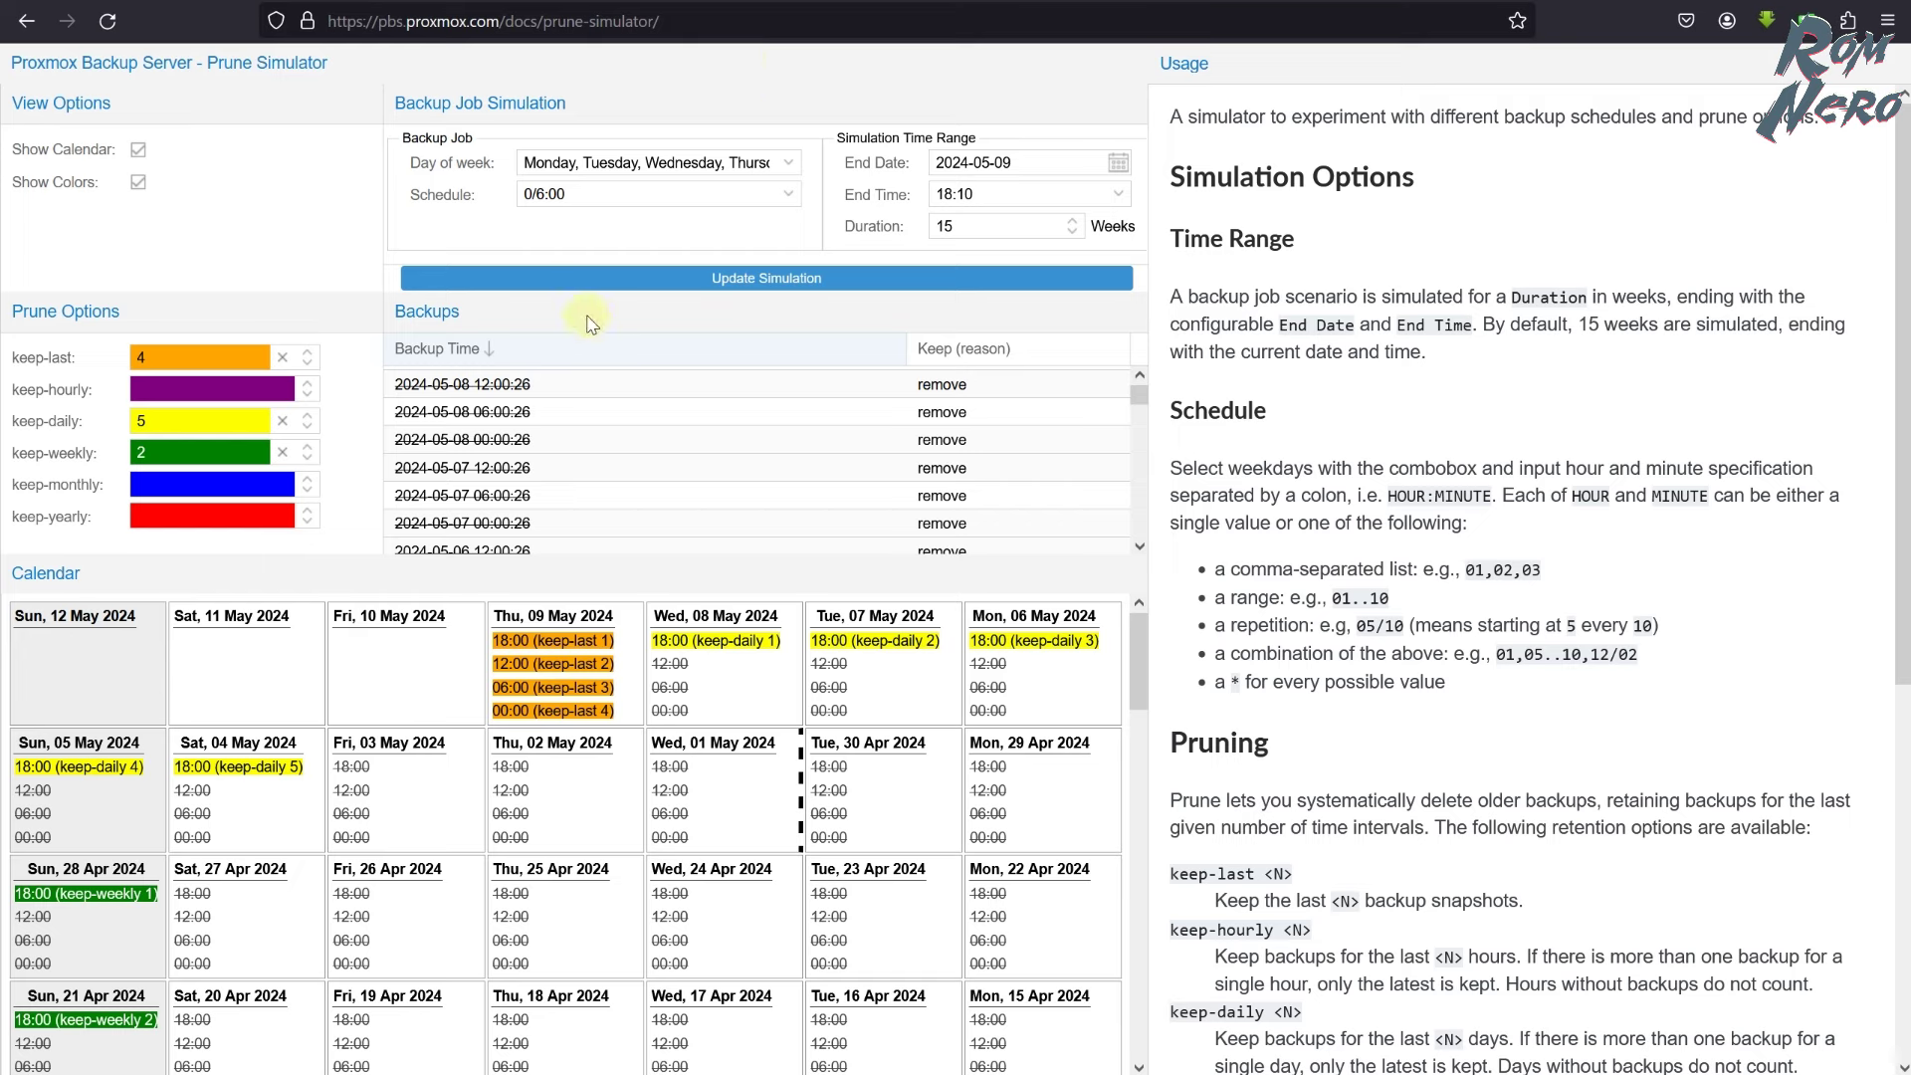
- Trace which calendar backups the keep-last 4, keep-daily 5 and keep-weekly 2 settings retain
double_click(156, 359)
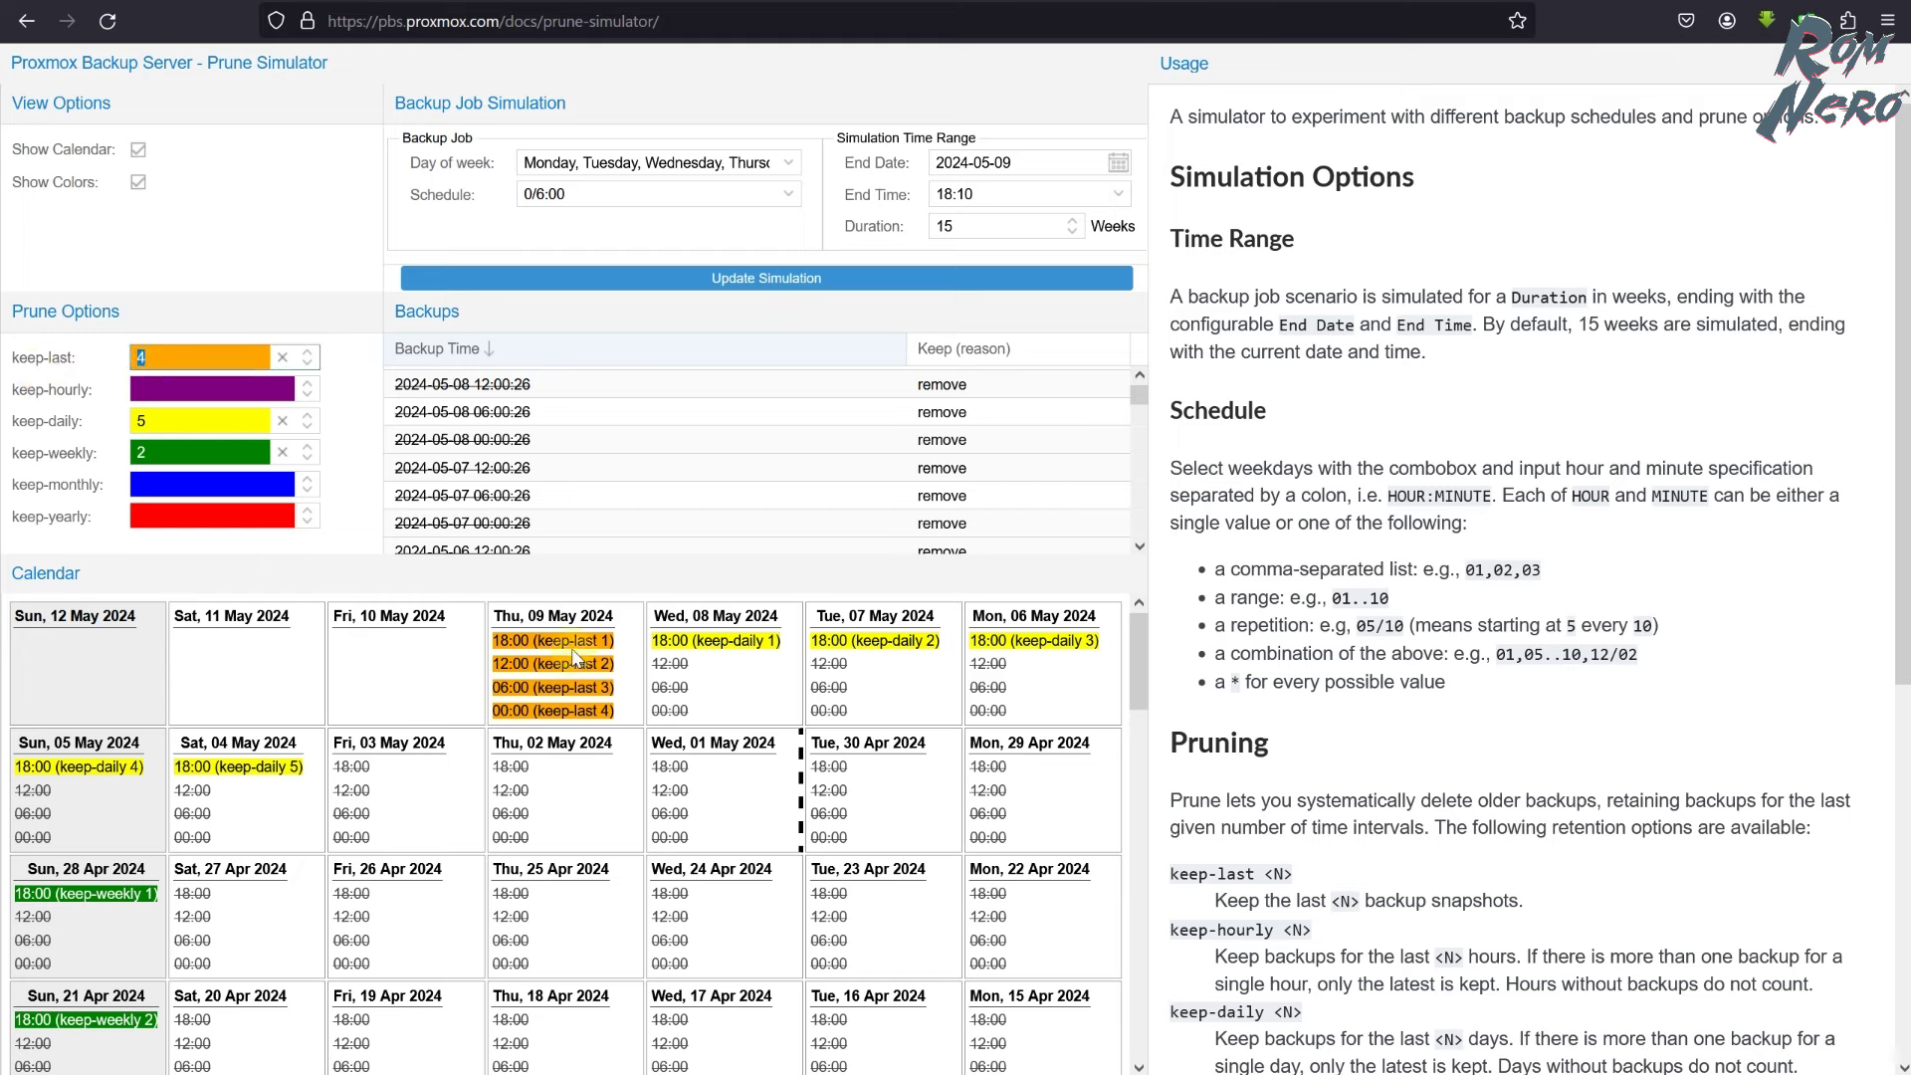
left_click_drag(501, 640, 594, 714)
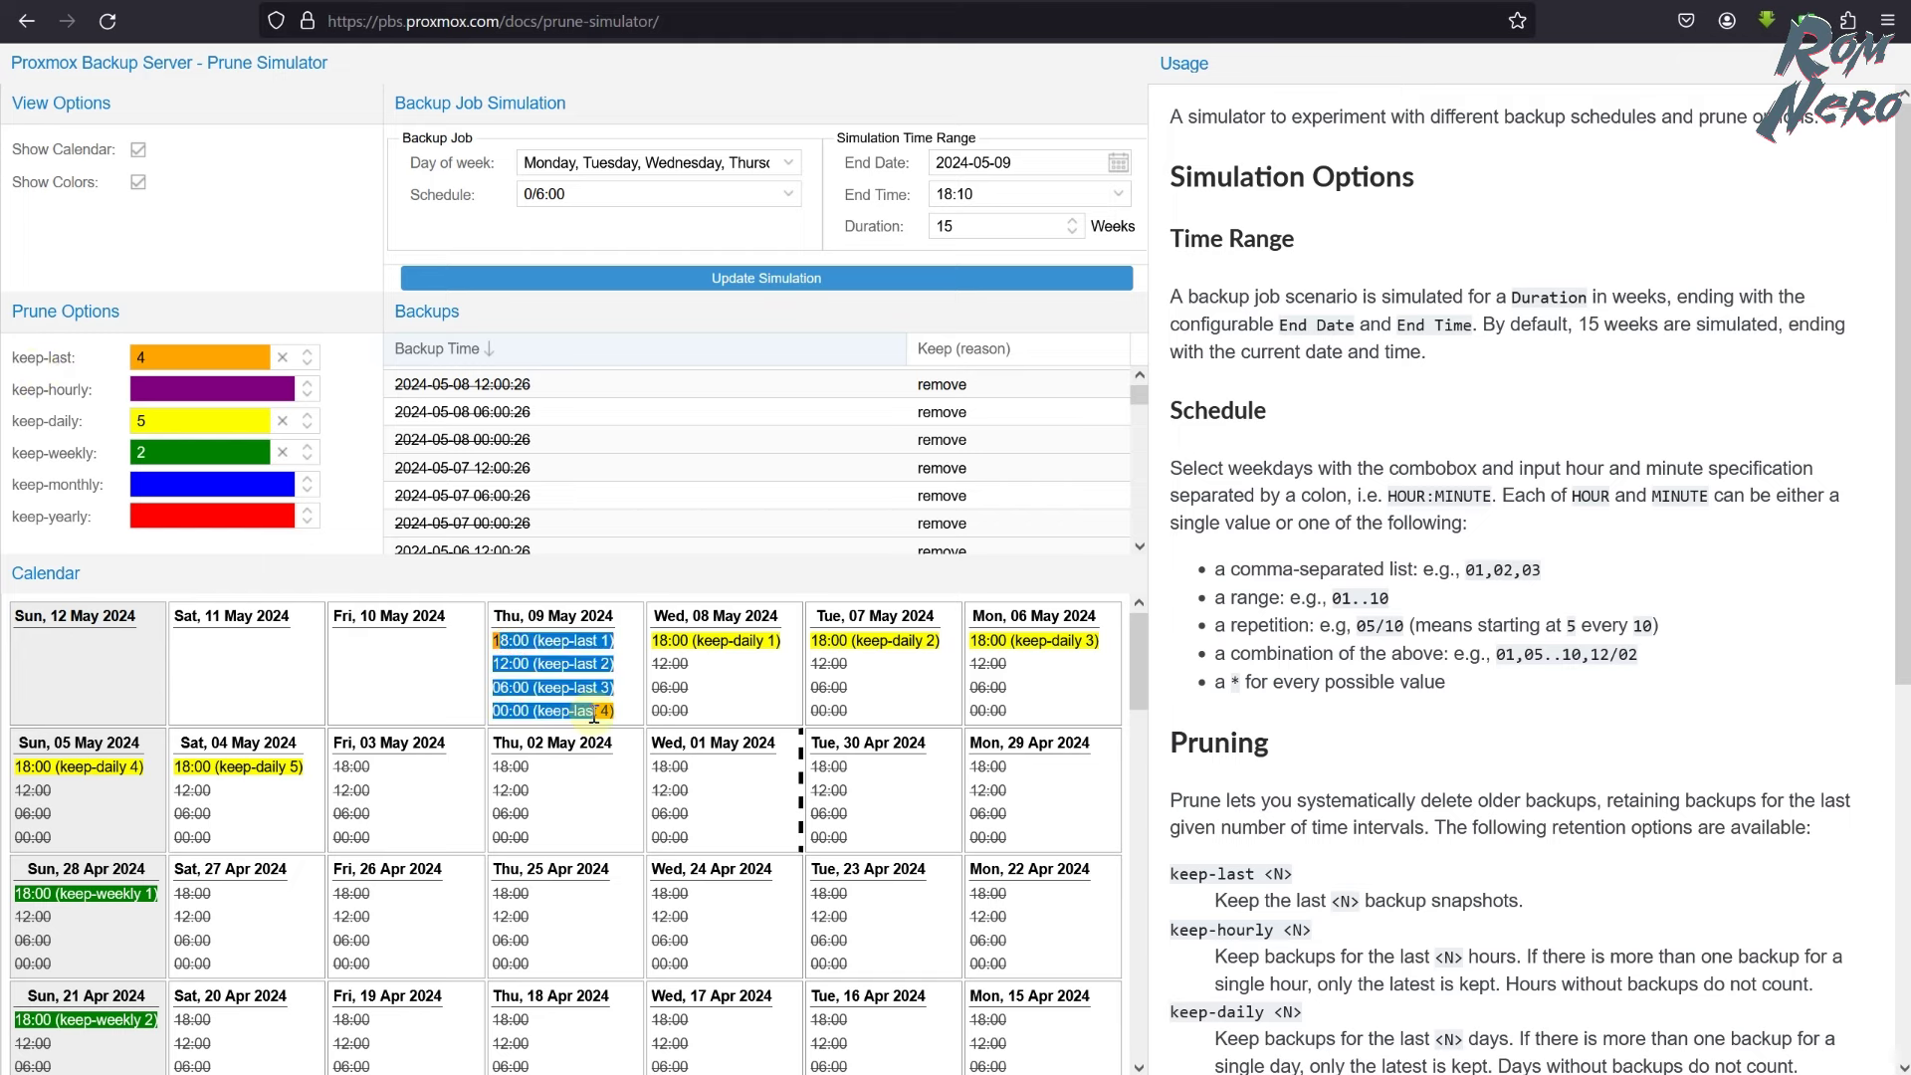
double_click(140, 421)
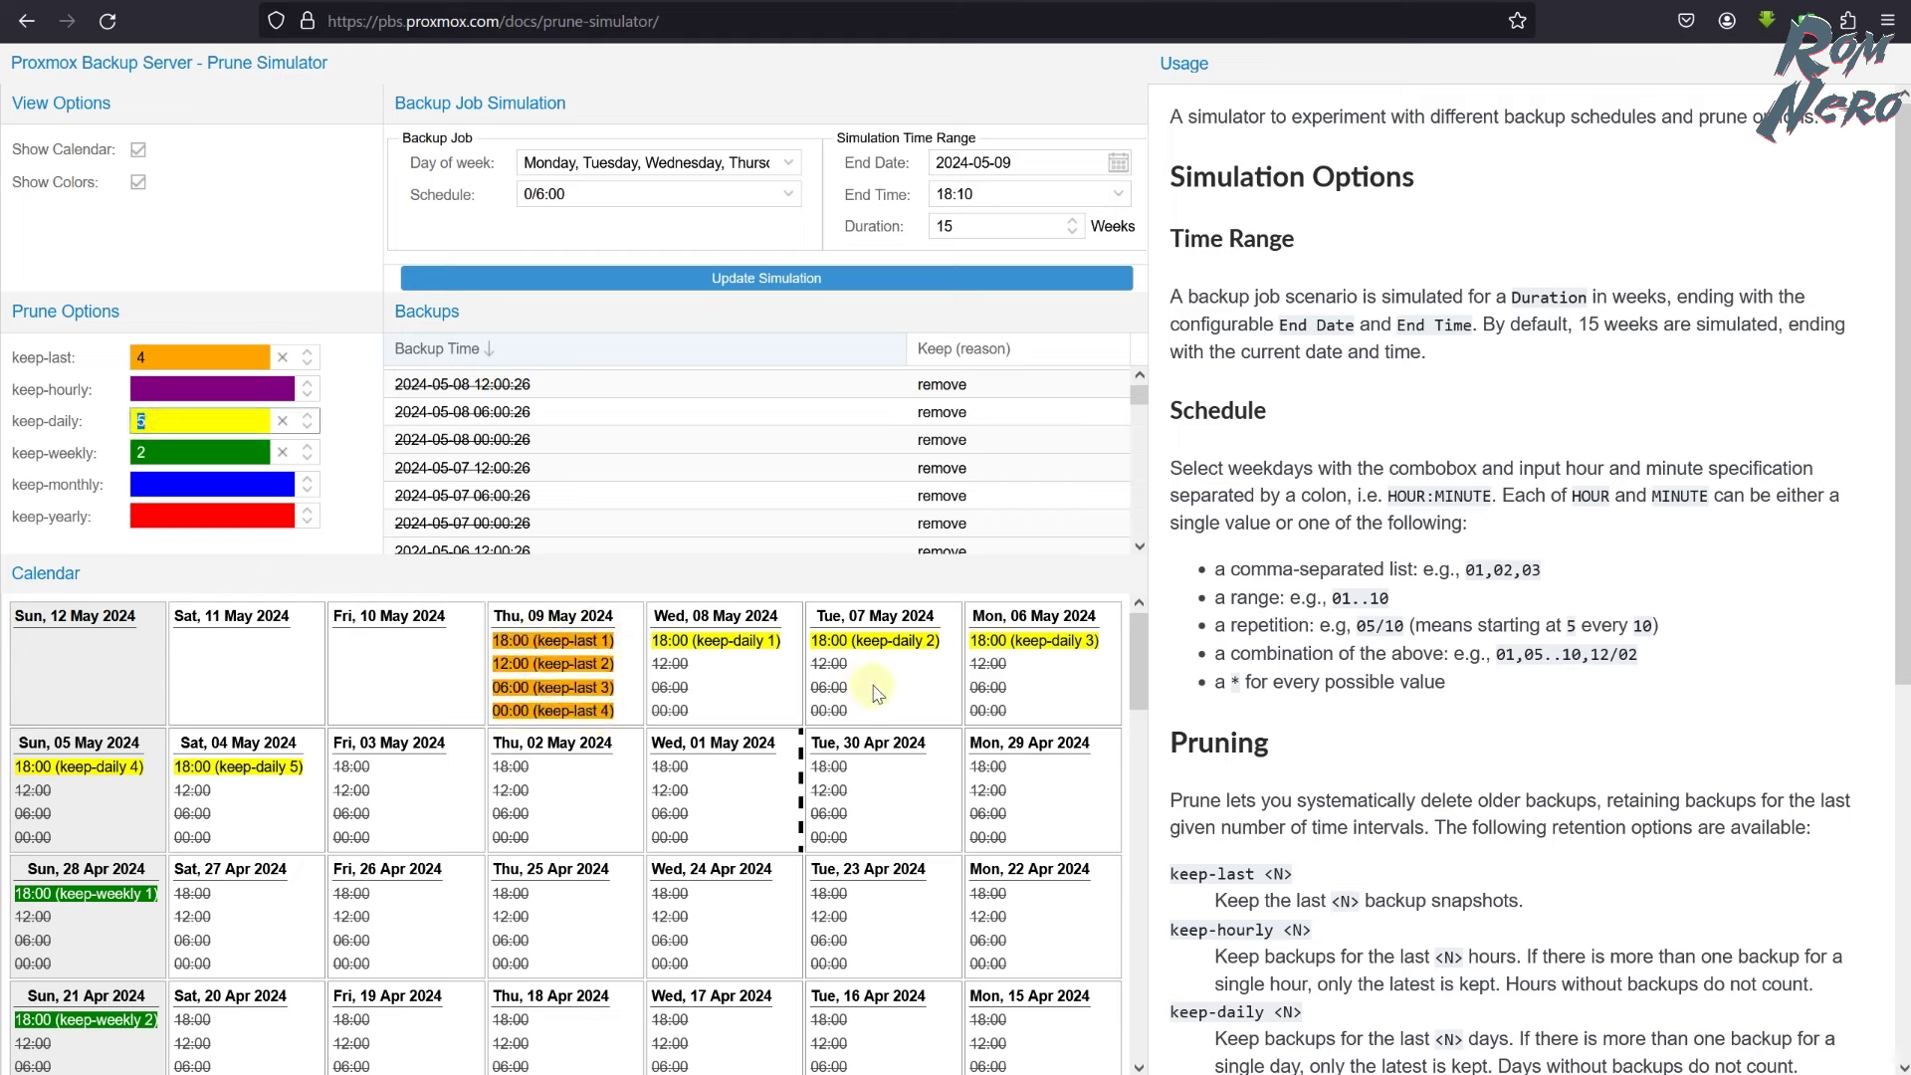
left_click(87, 450)
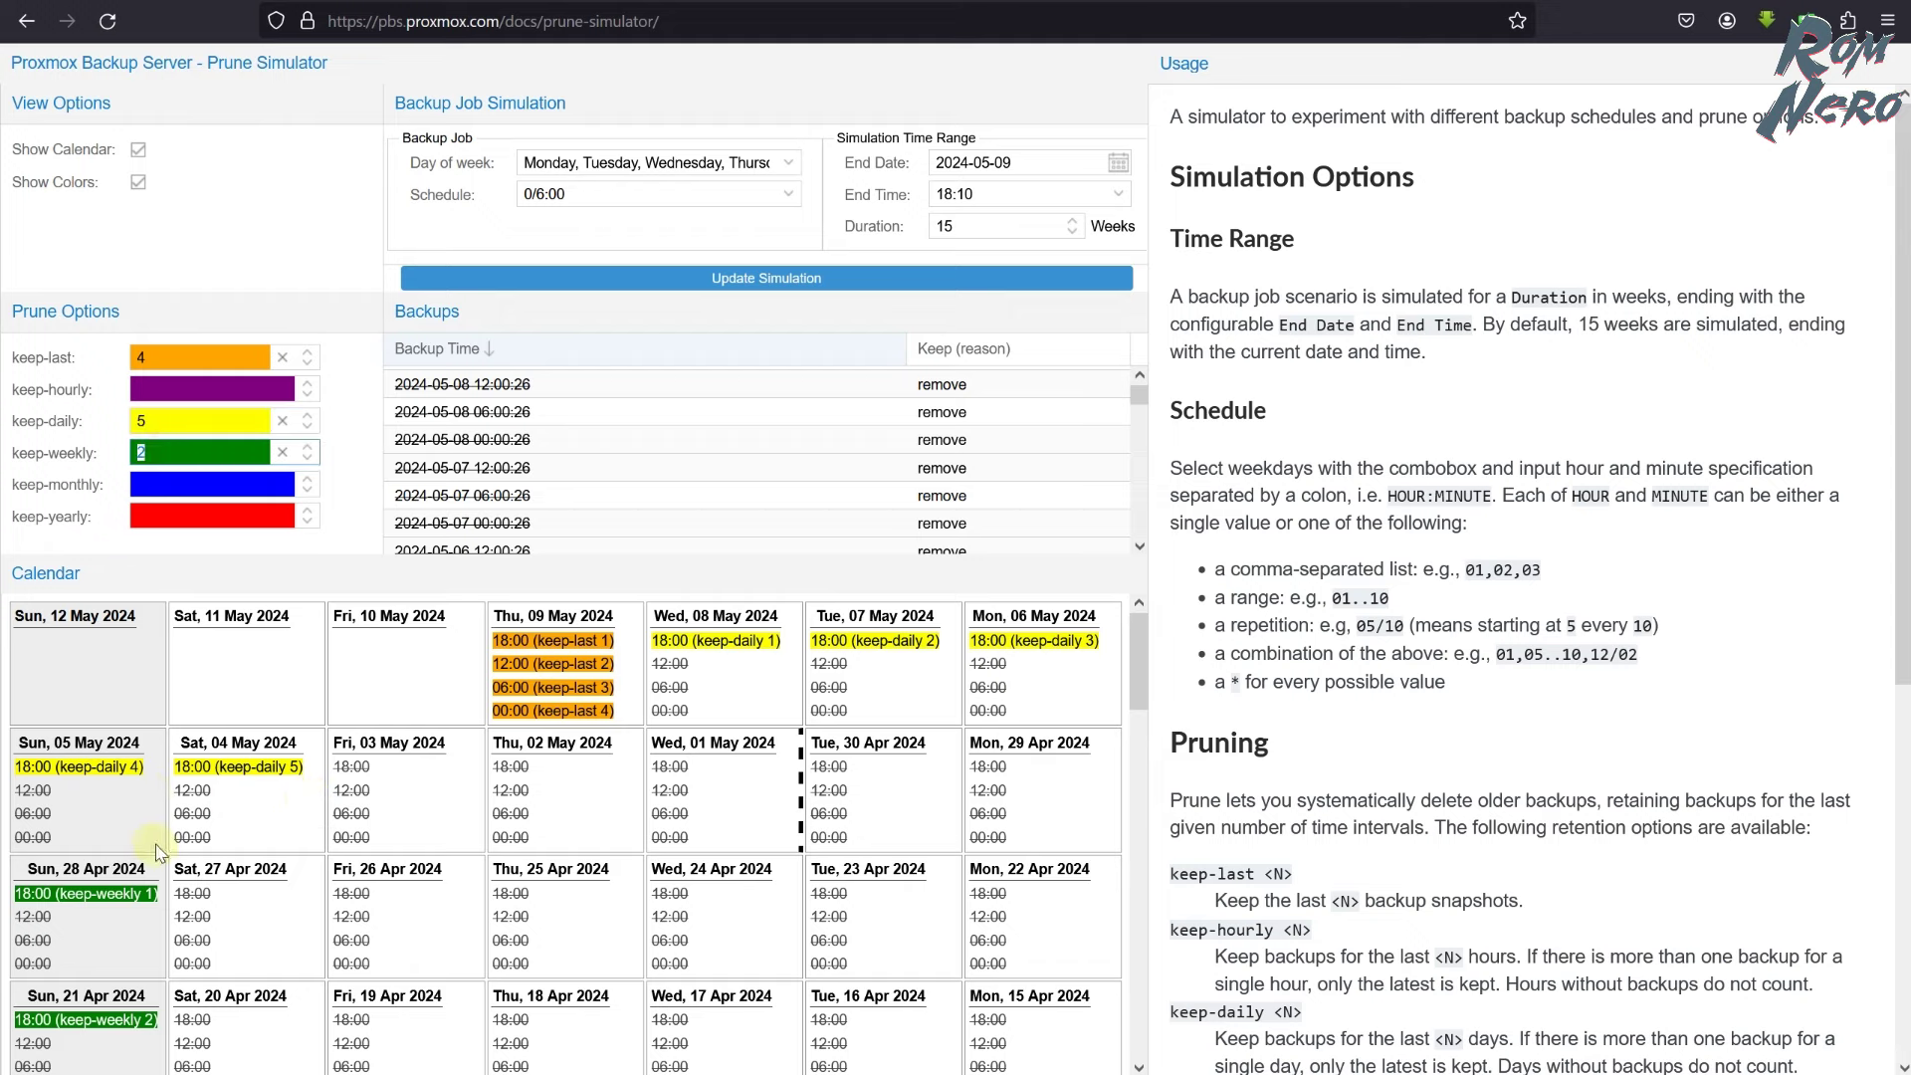
scroll(154, 853, "down", 2)
left_click_drag(26, 673, 151, 679)
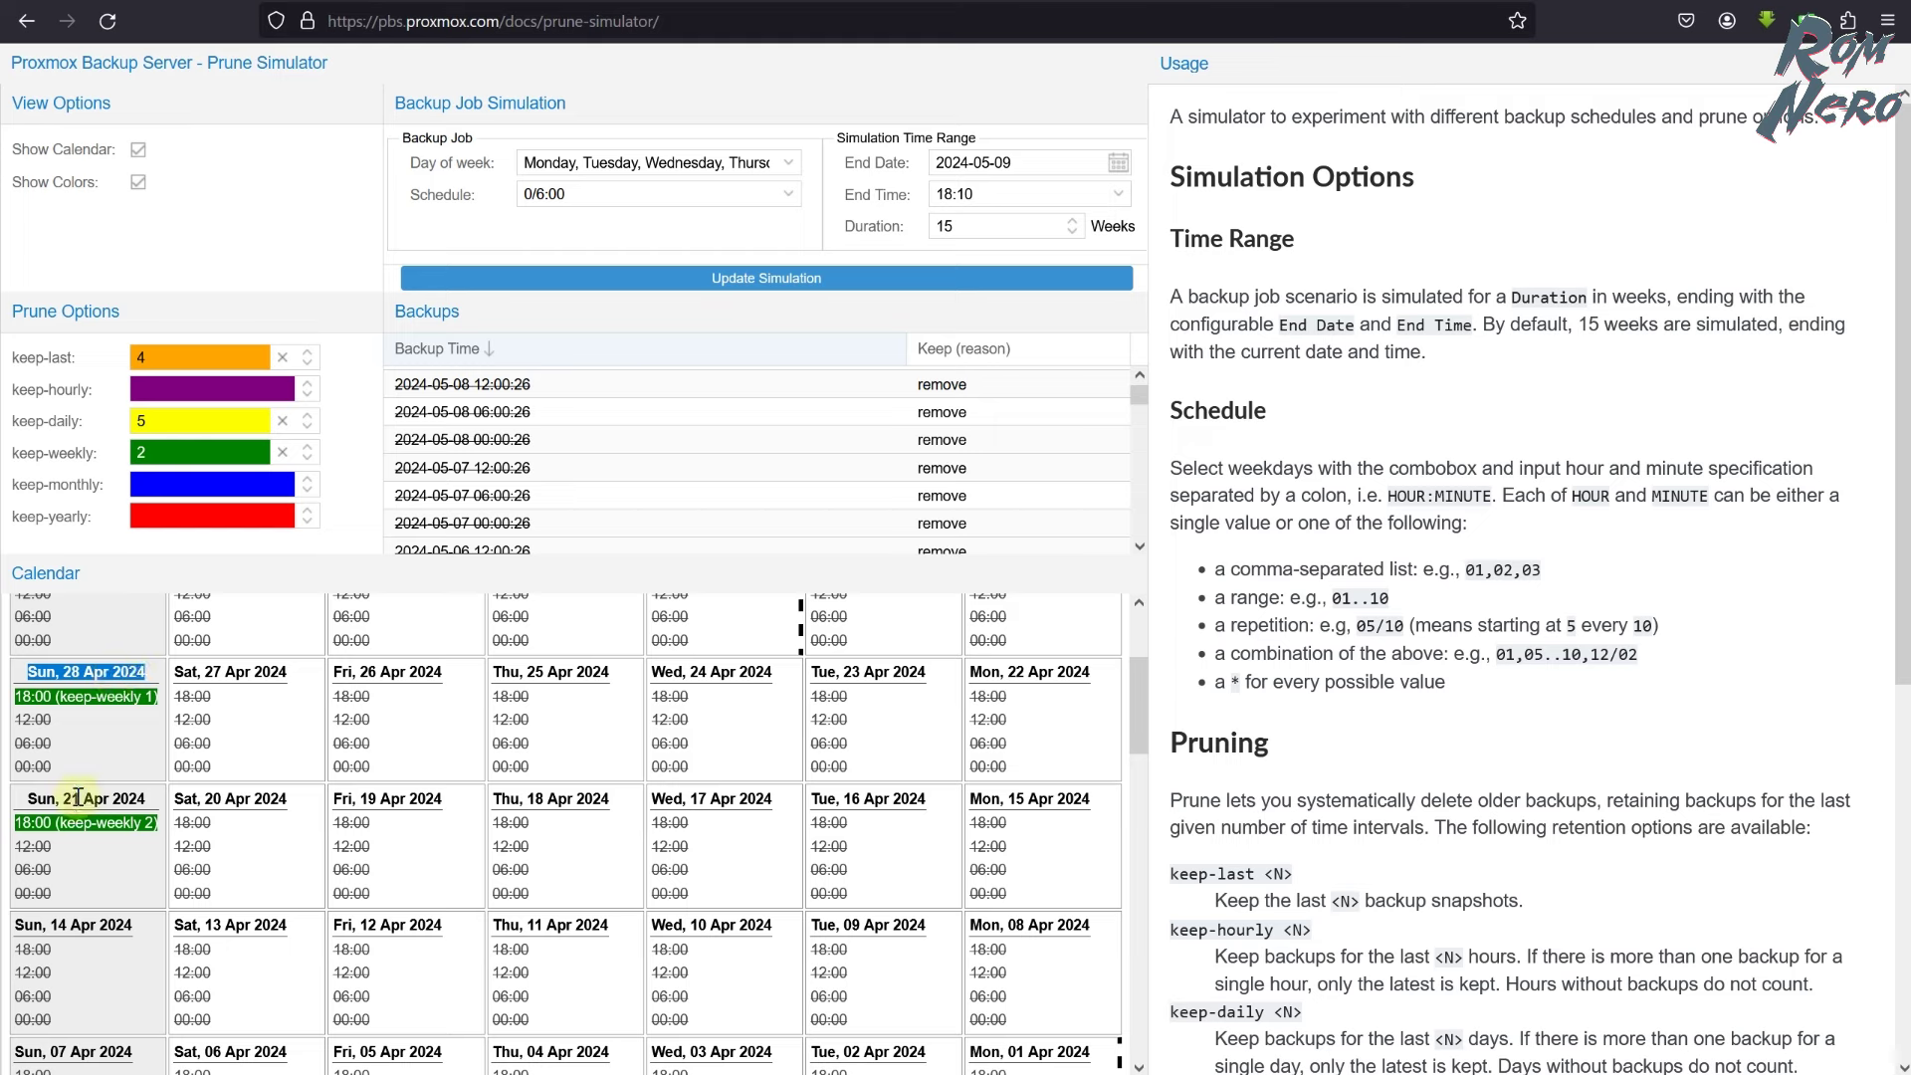
left_click_drag(70, 798, 164, 806)
- Remove Monday from the backup weekdays and change the simulated schedule to daily at 21:00
left_click(514, 162)
key("Delete")
key("Delete")
key("Delete")
key("Delete")
key("Delete")
key("Delete")
key("Delete")
key("Delete")
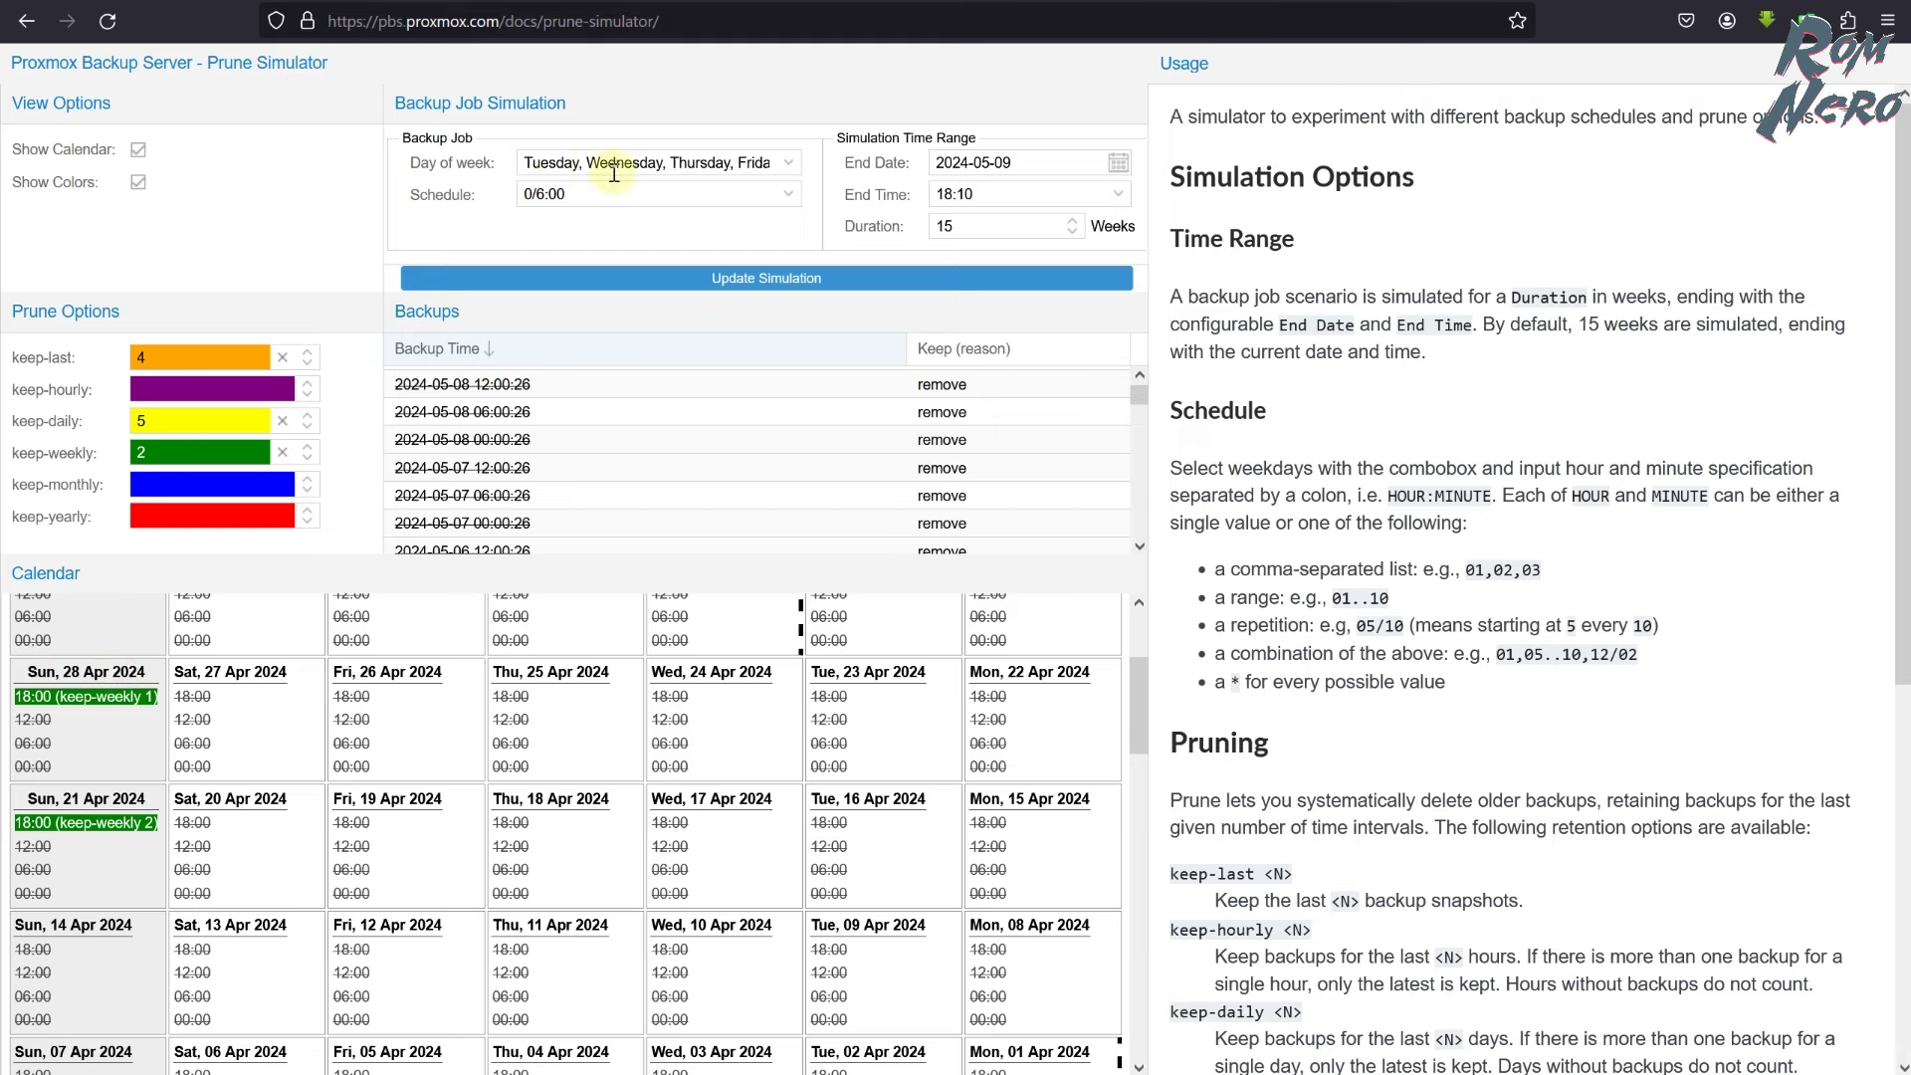
left_click_drag(527, 163, 798, 162)
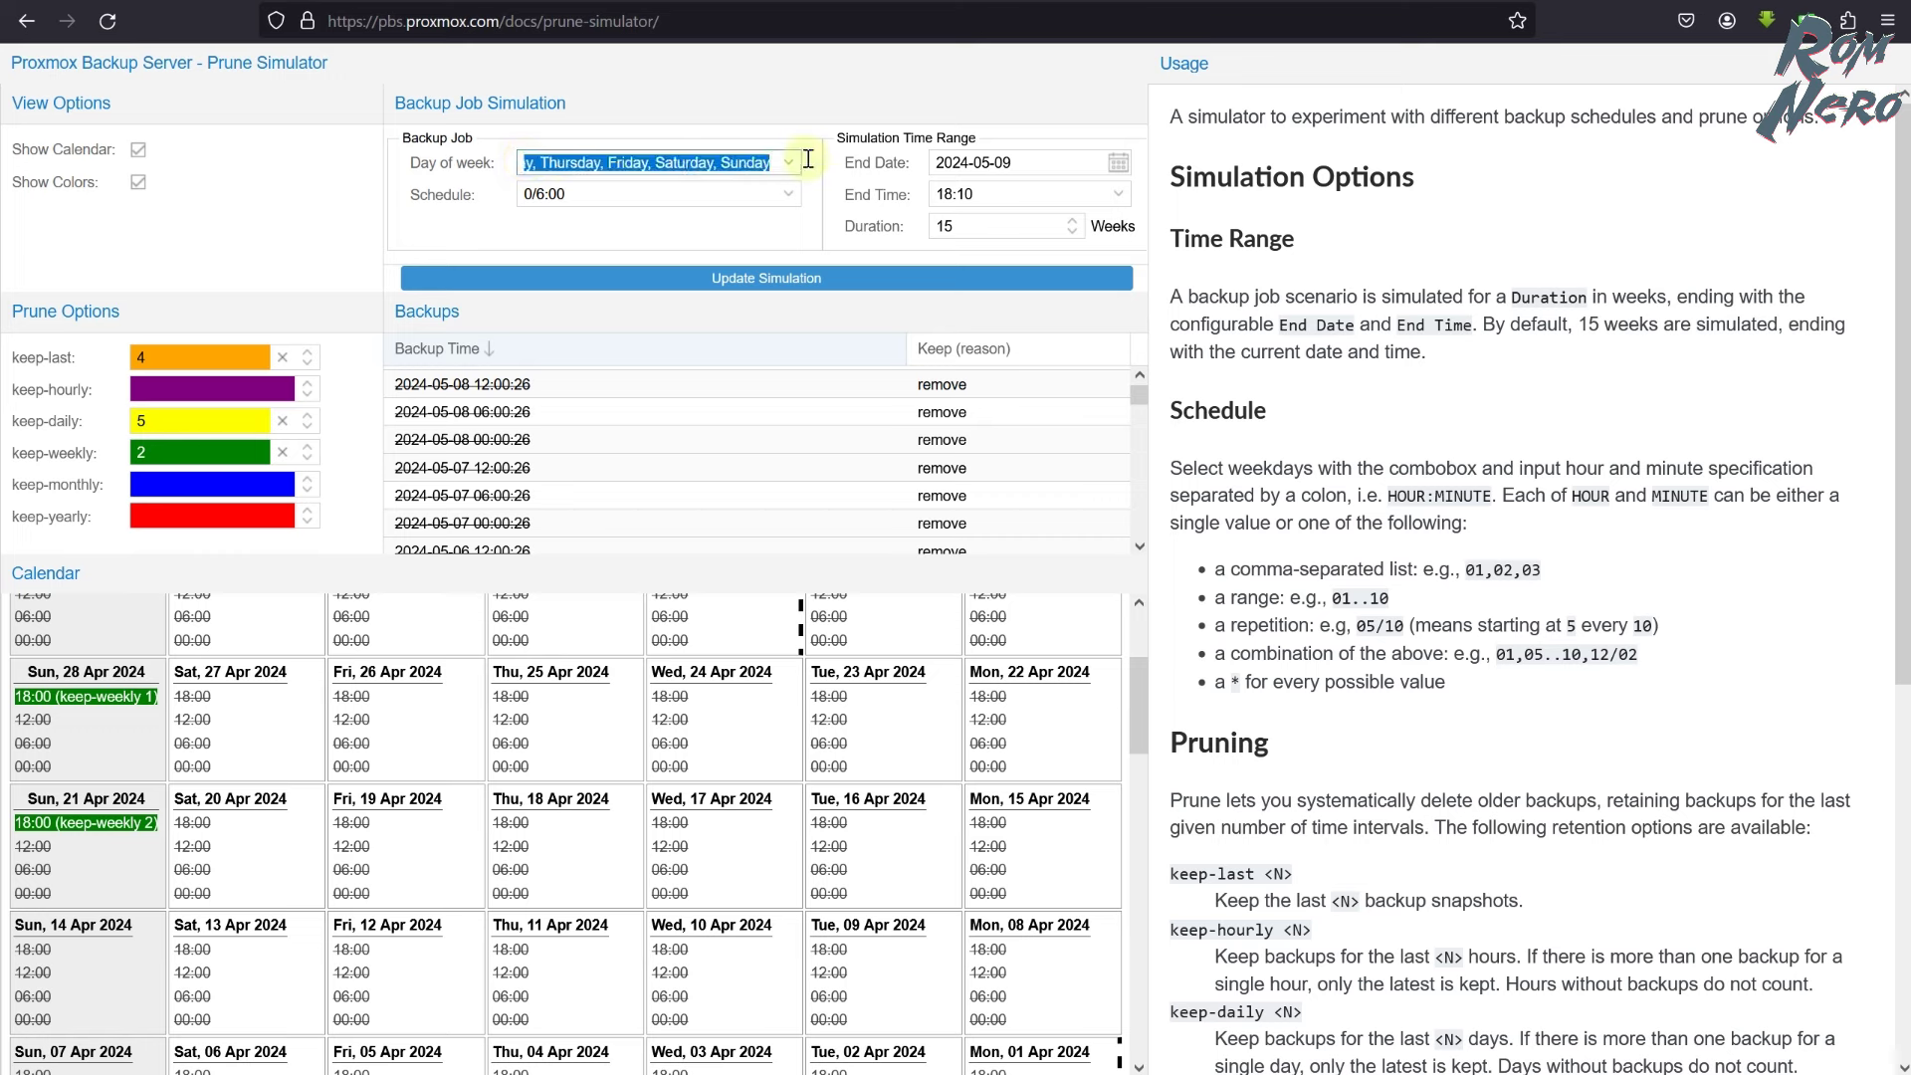
left_click(789, 163)
left_click(410, 199)
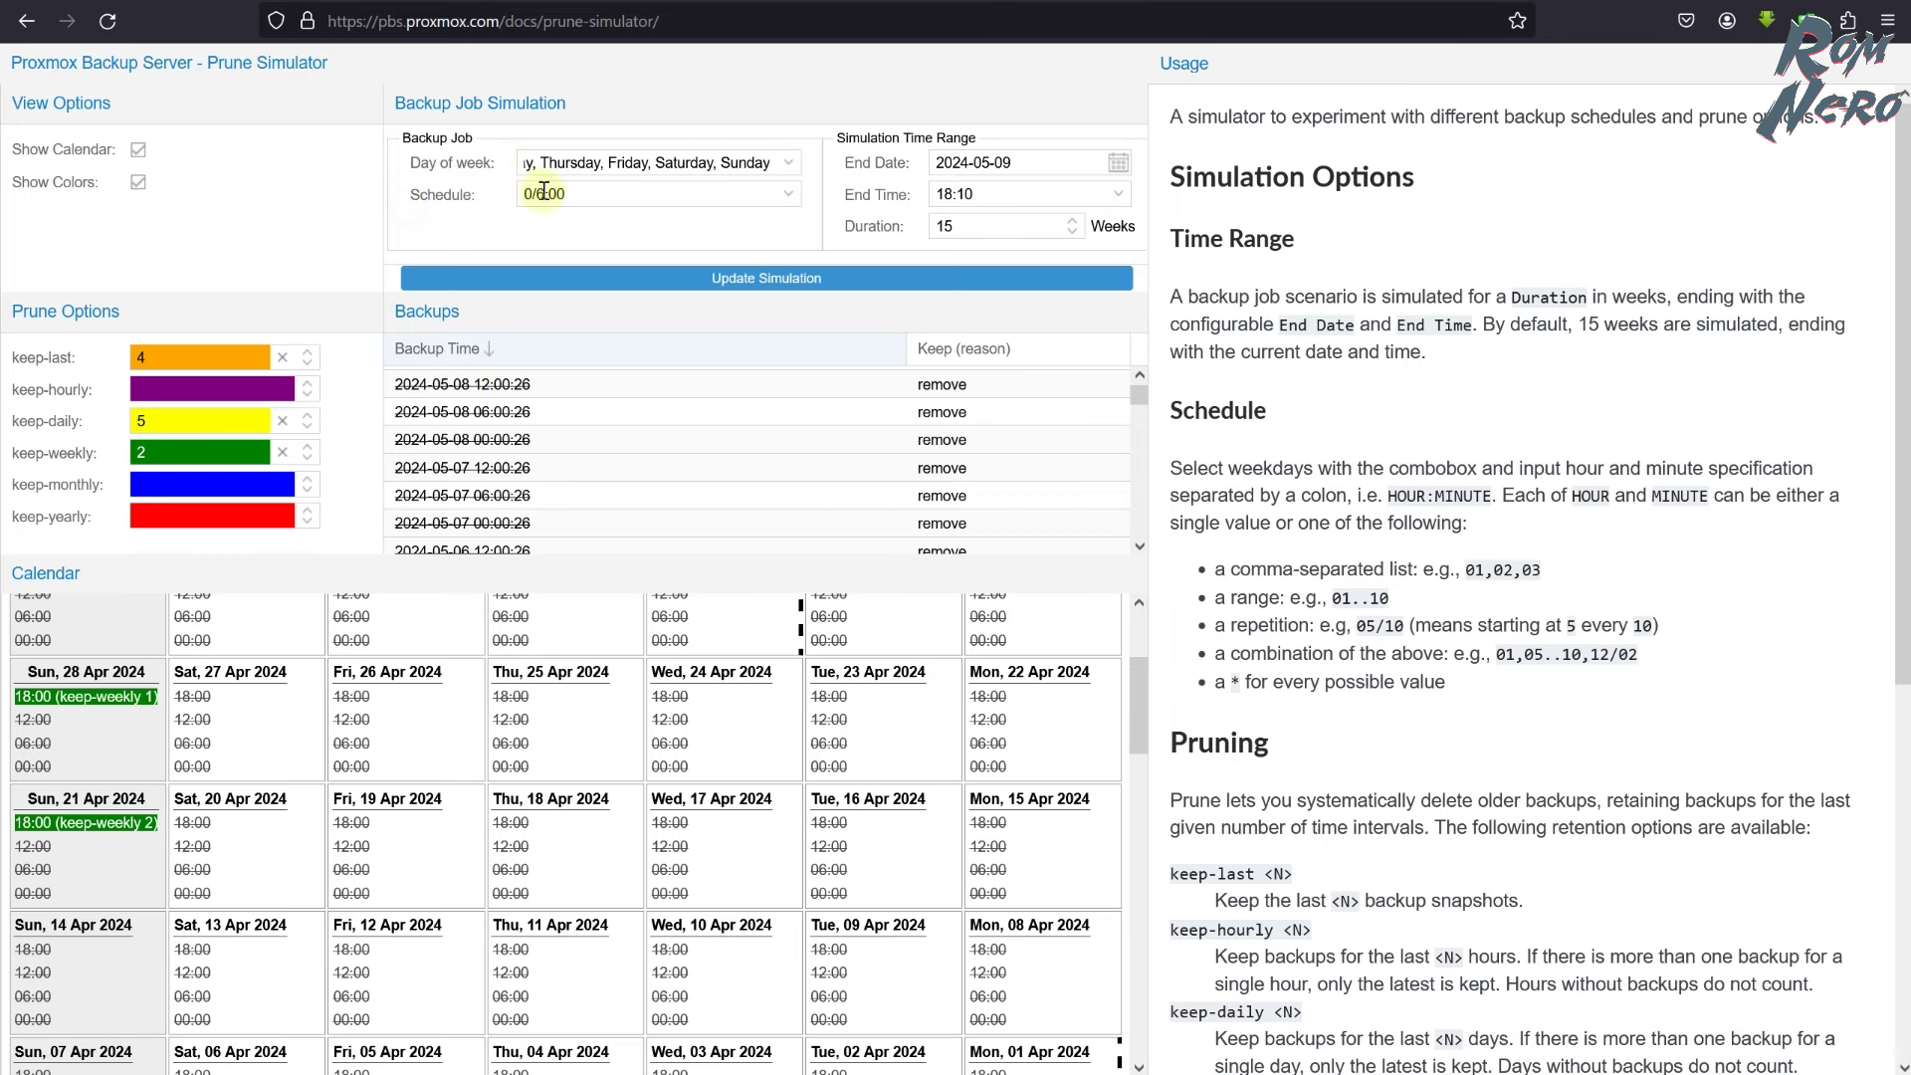
left_click(793, 194)
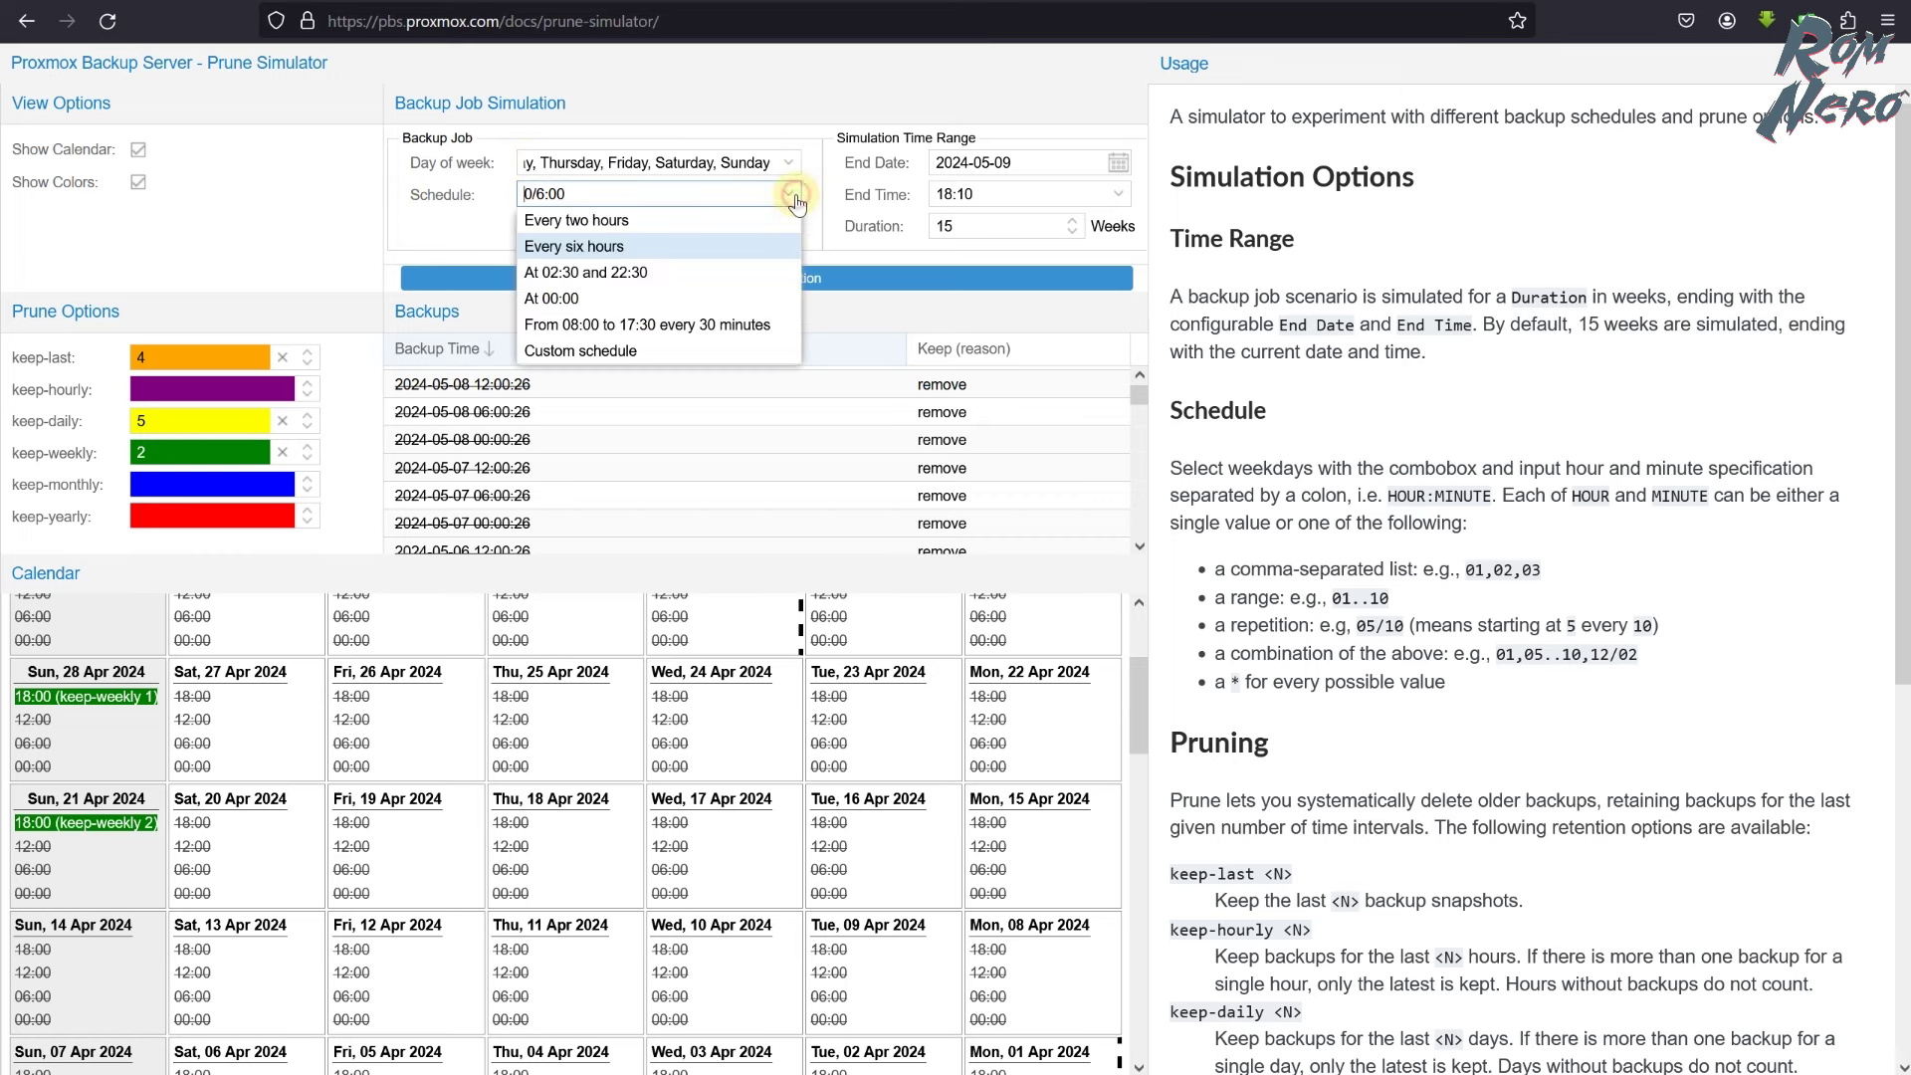
left_click(583, 297)
left_click_drag(539, 194, 502, 197)
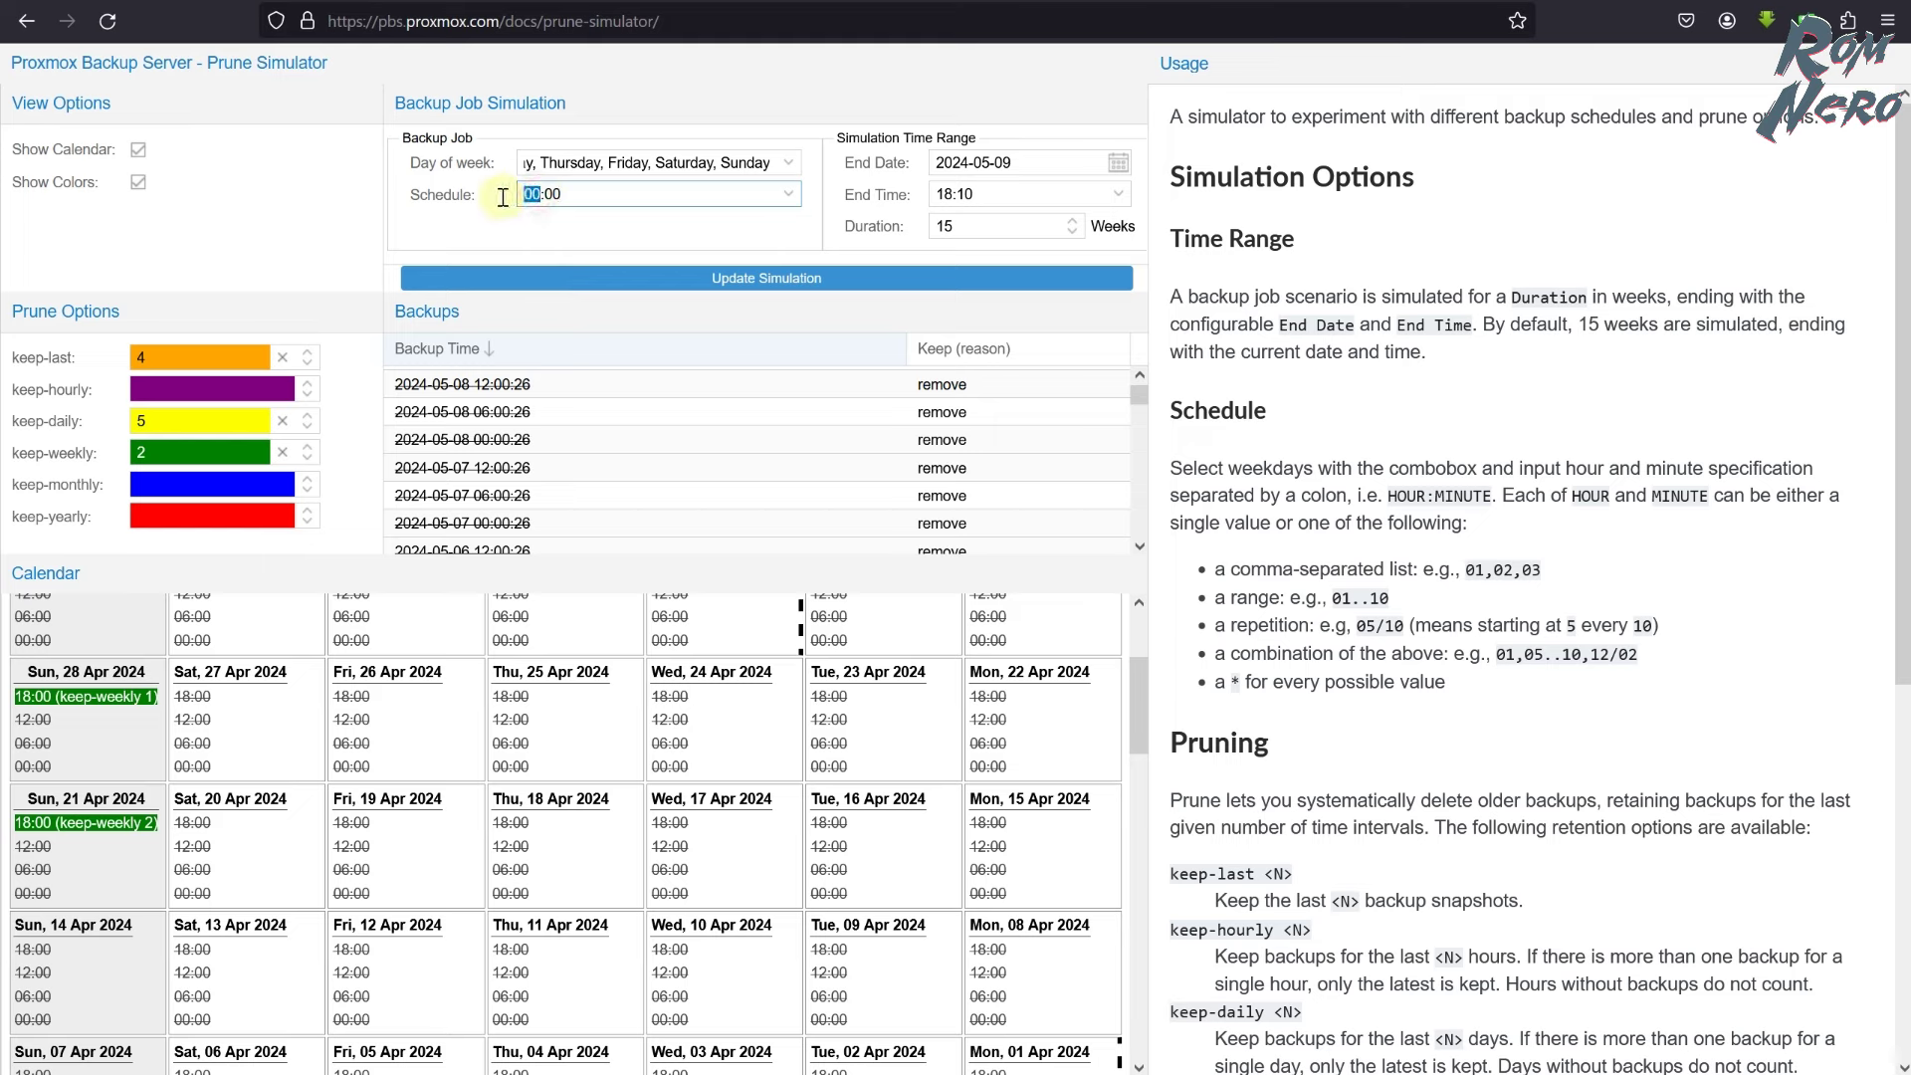
left_click(557, 239)
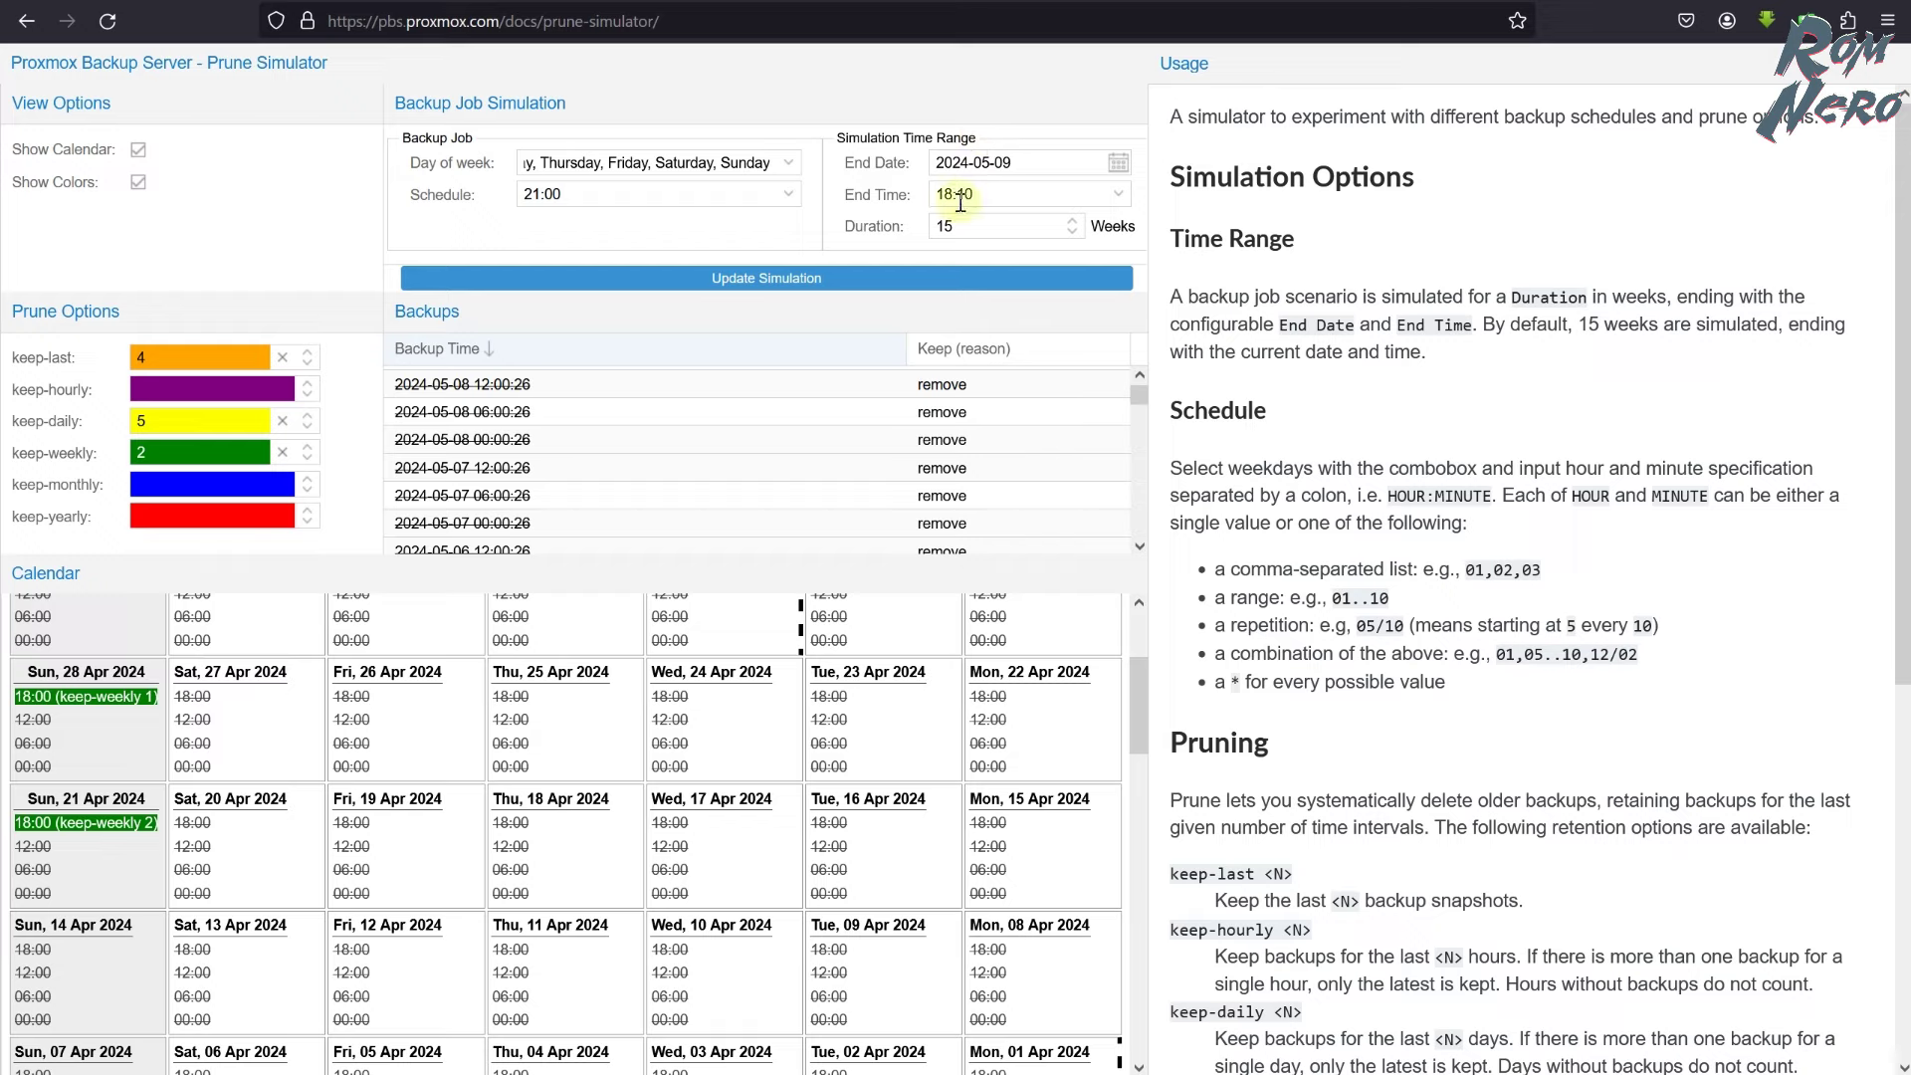
left_click_drag(1140, 707, 1141, 654)
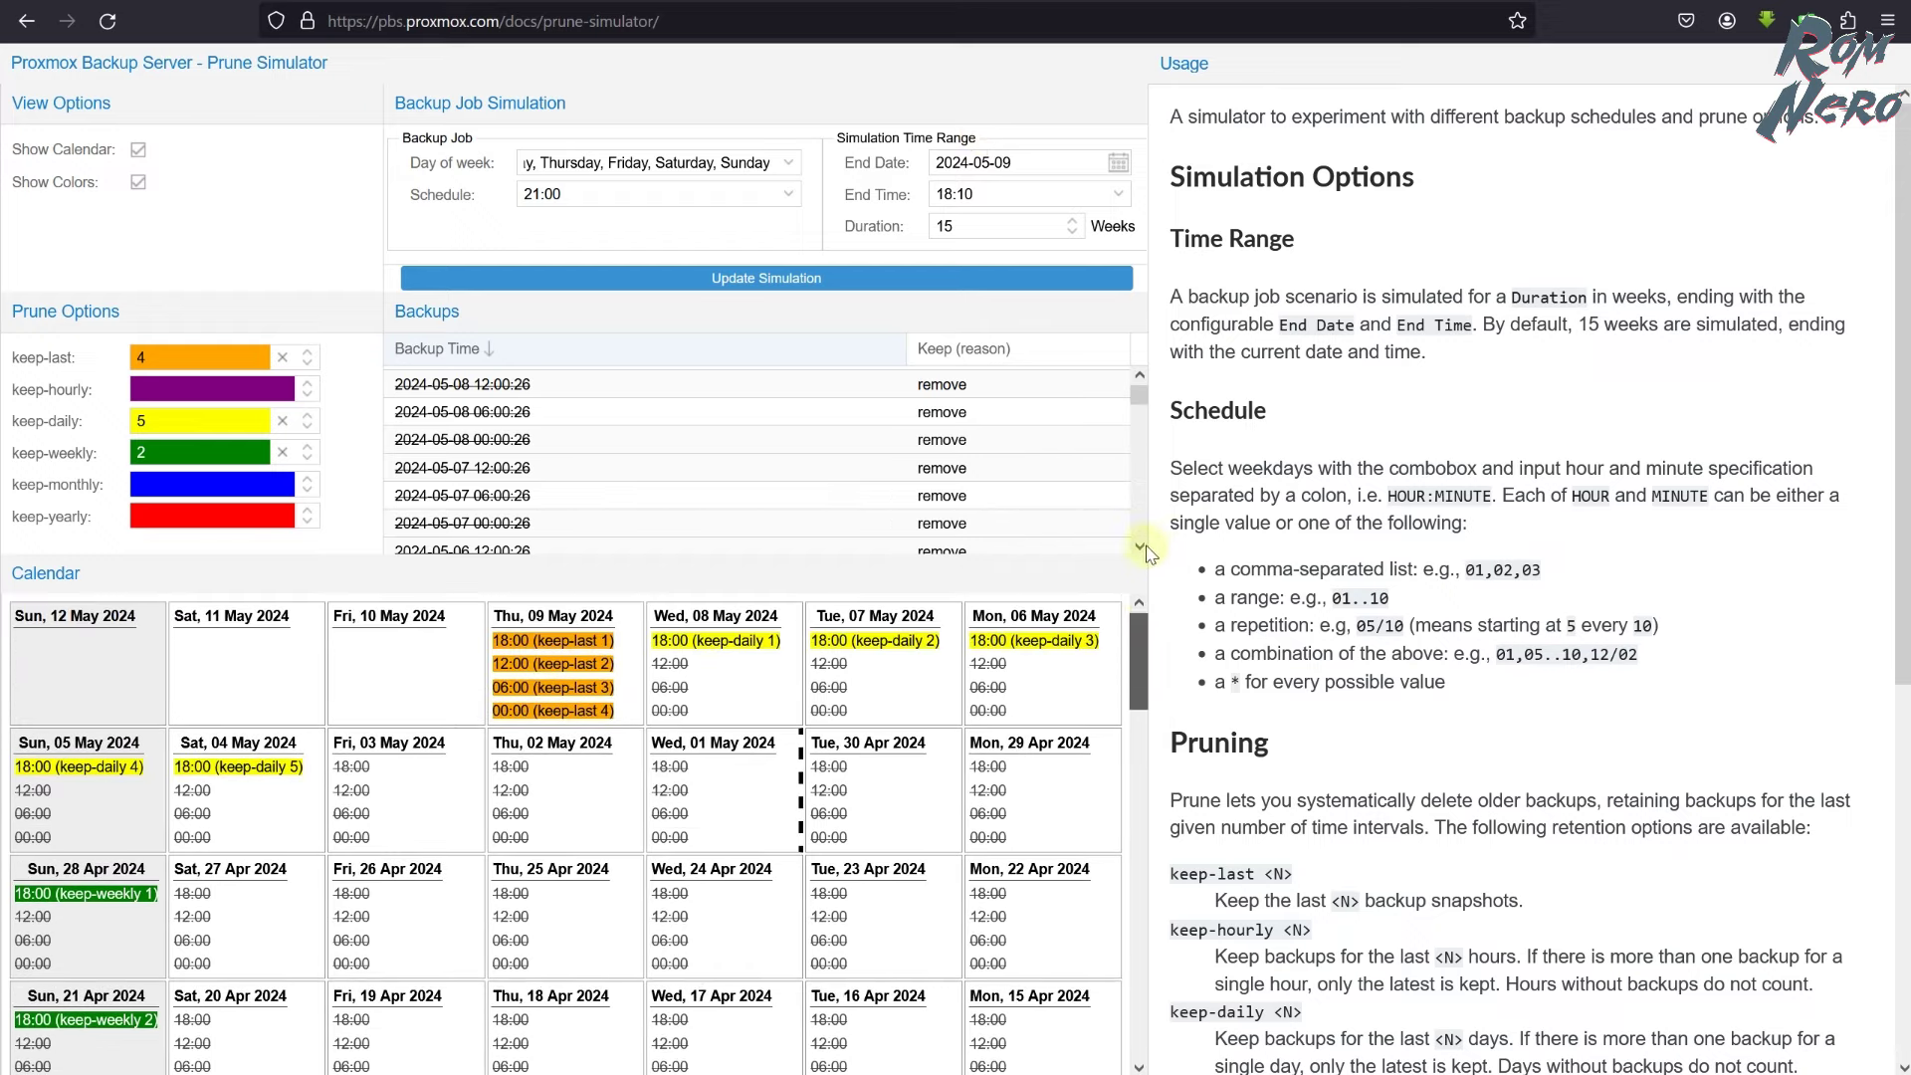
- Rerun the 21:00 simulation, add Monday back, and rerun it for all seven days
left_click(716, 284)
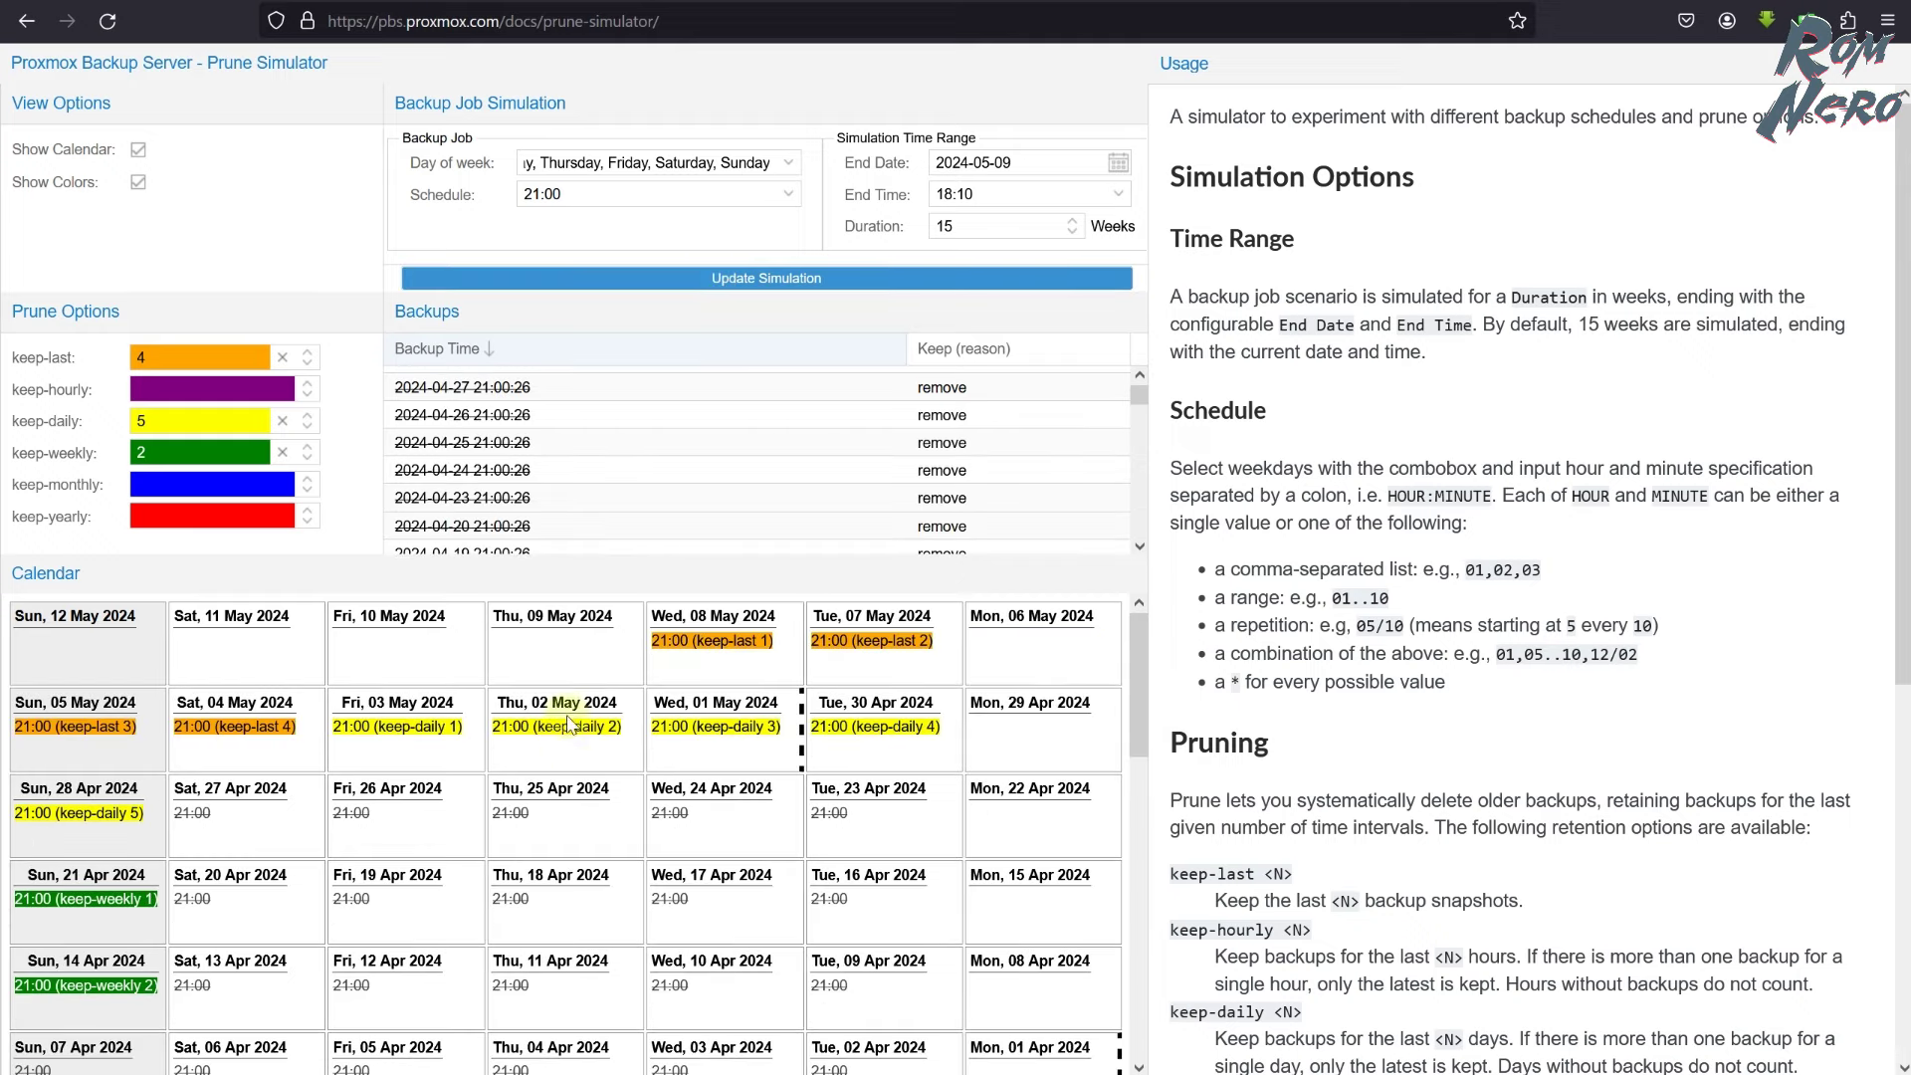
left_click(783, 162)
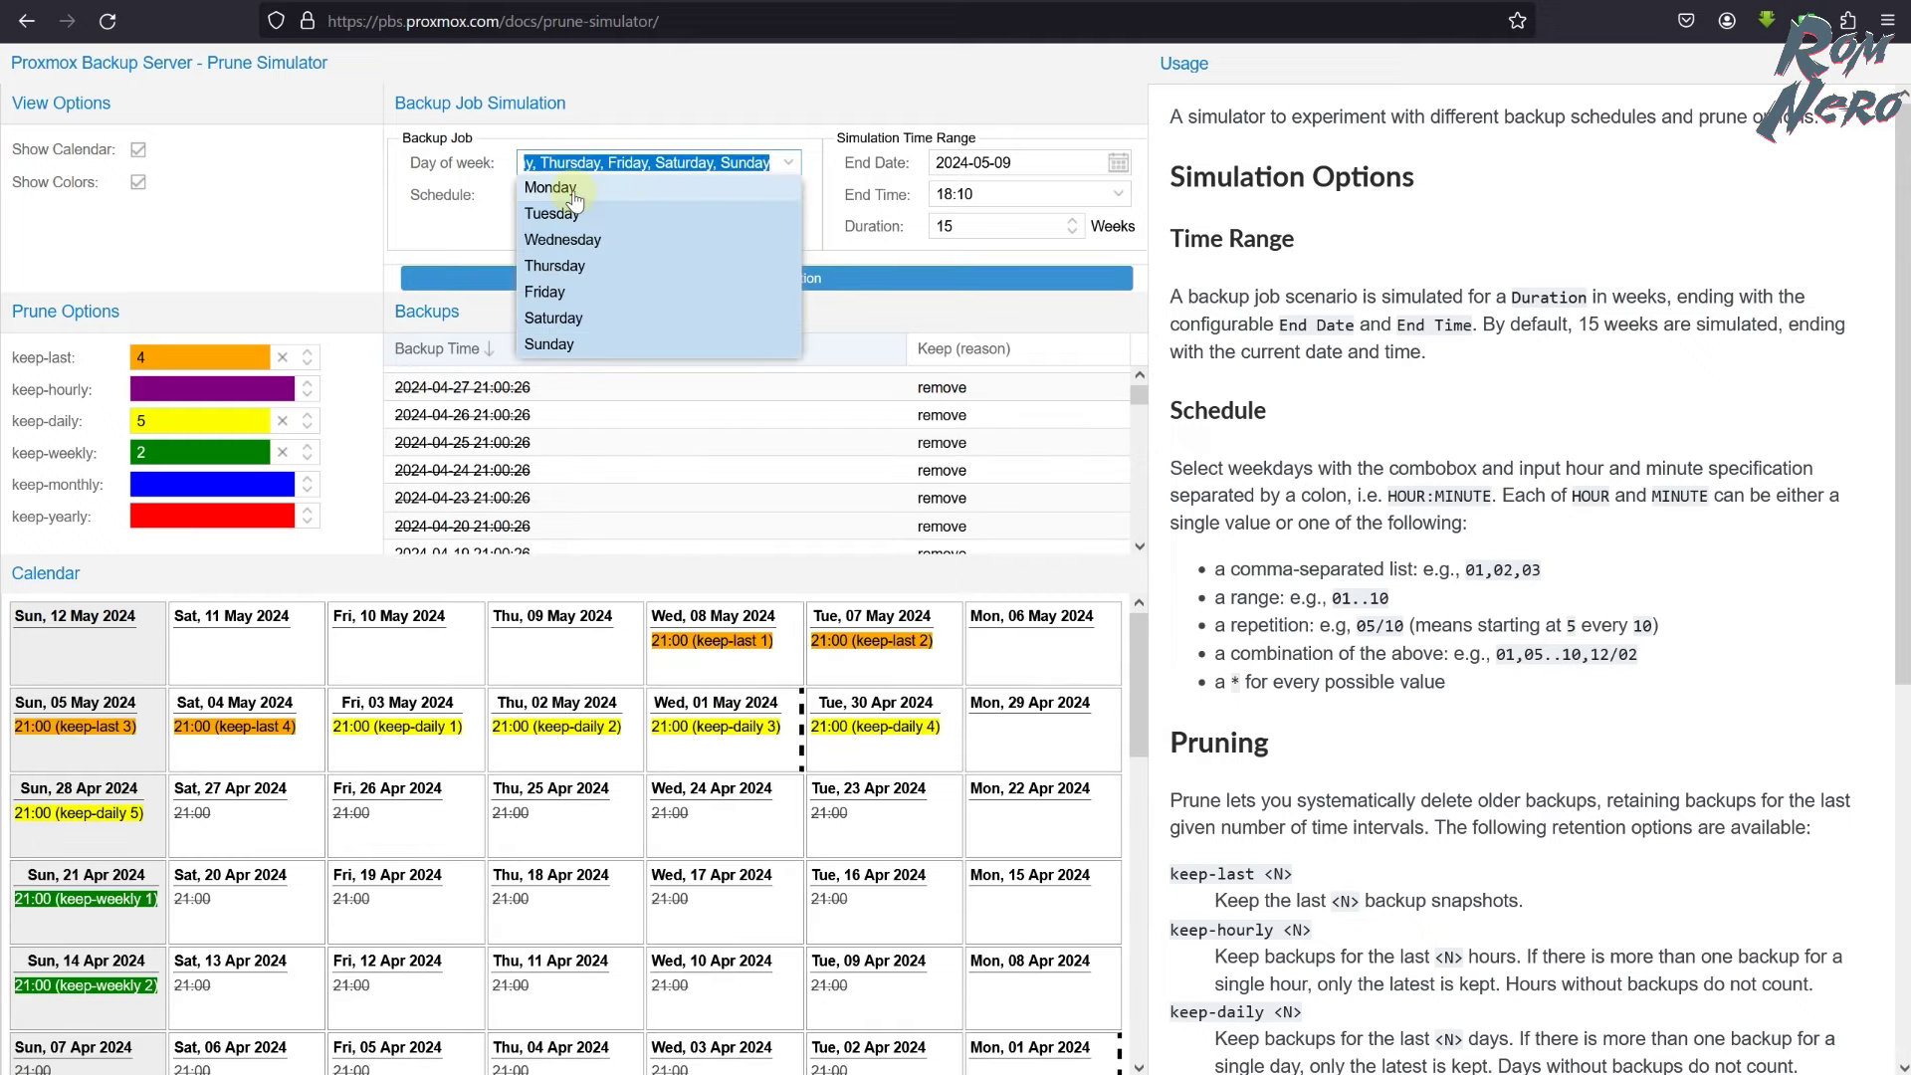
left_click(460, 224)
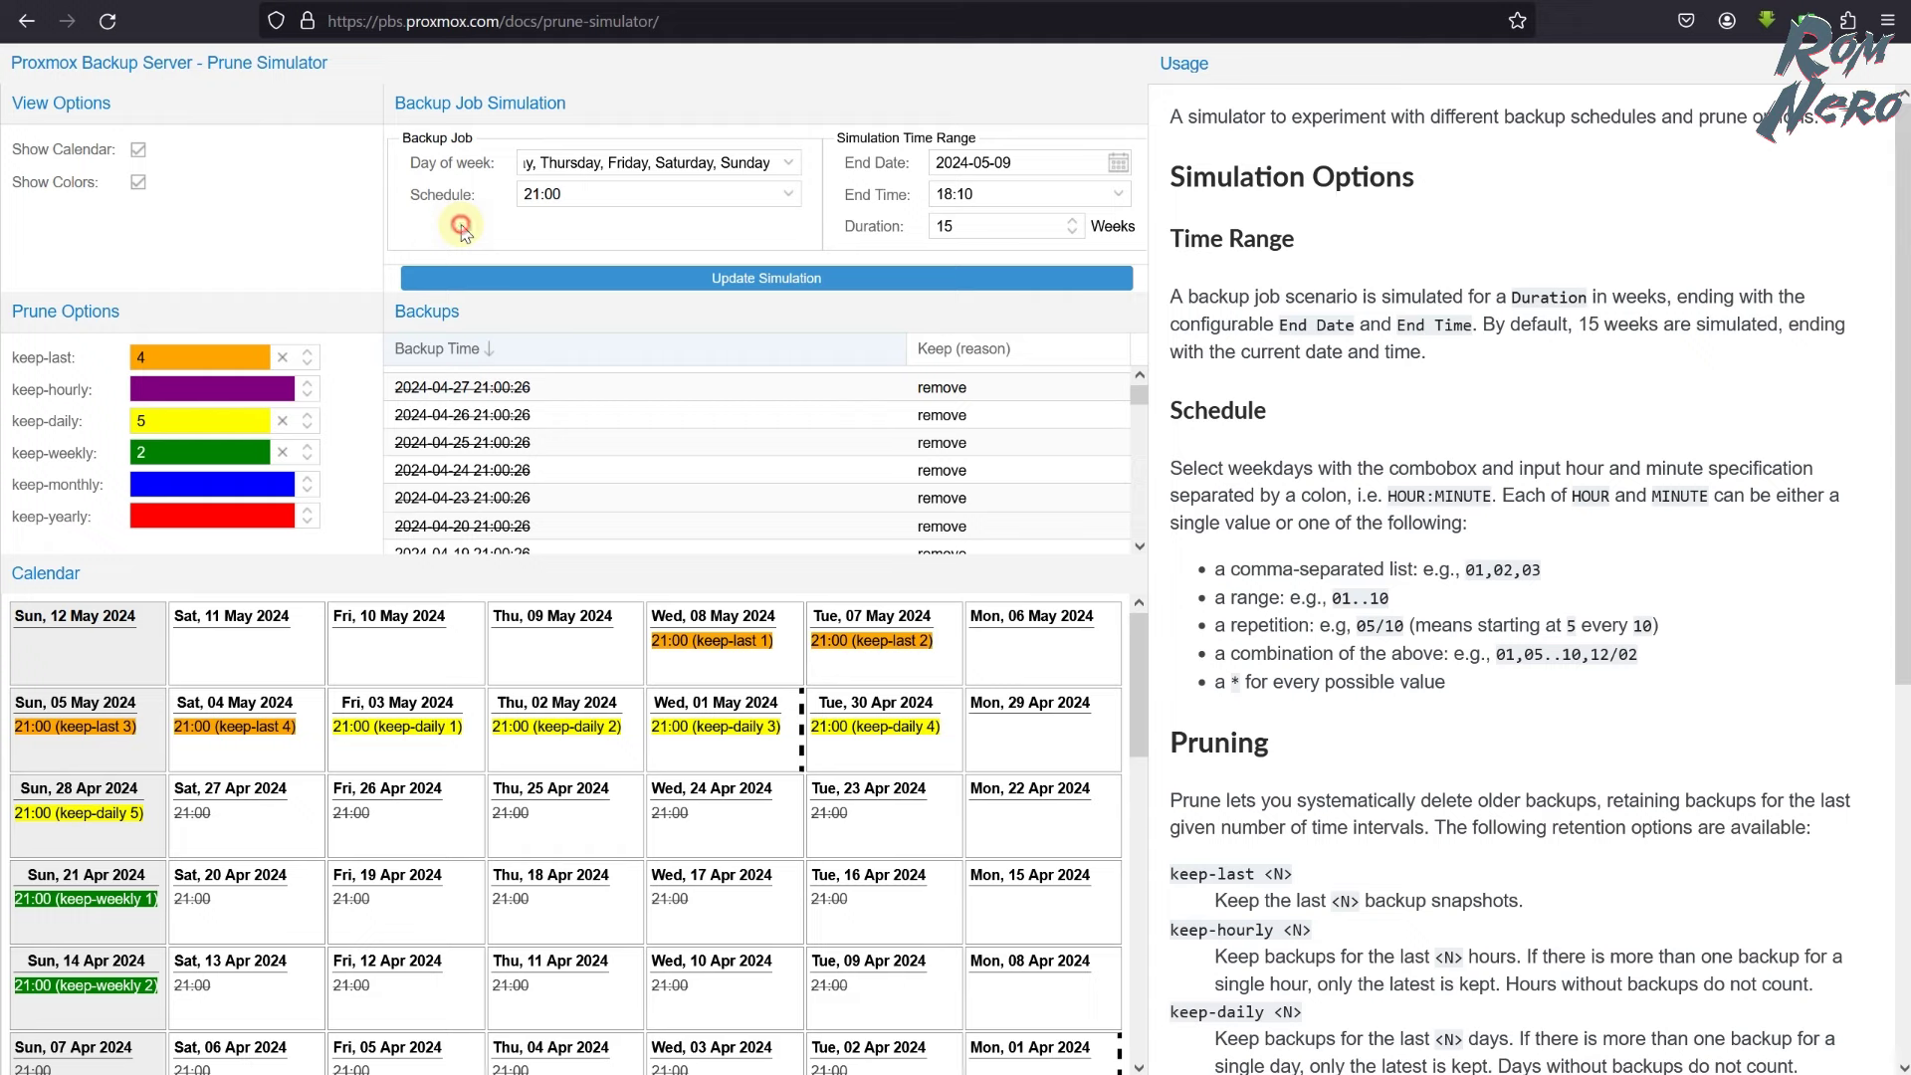
left_click(677, 285)
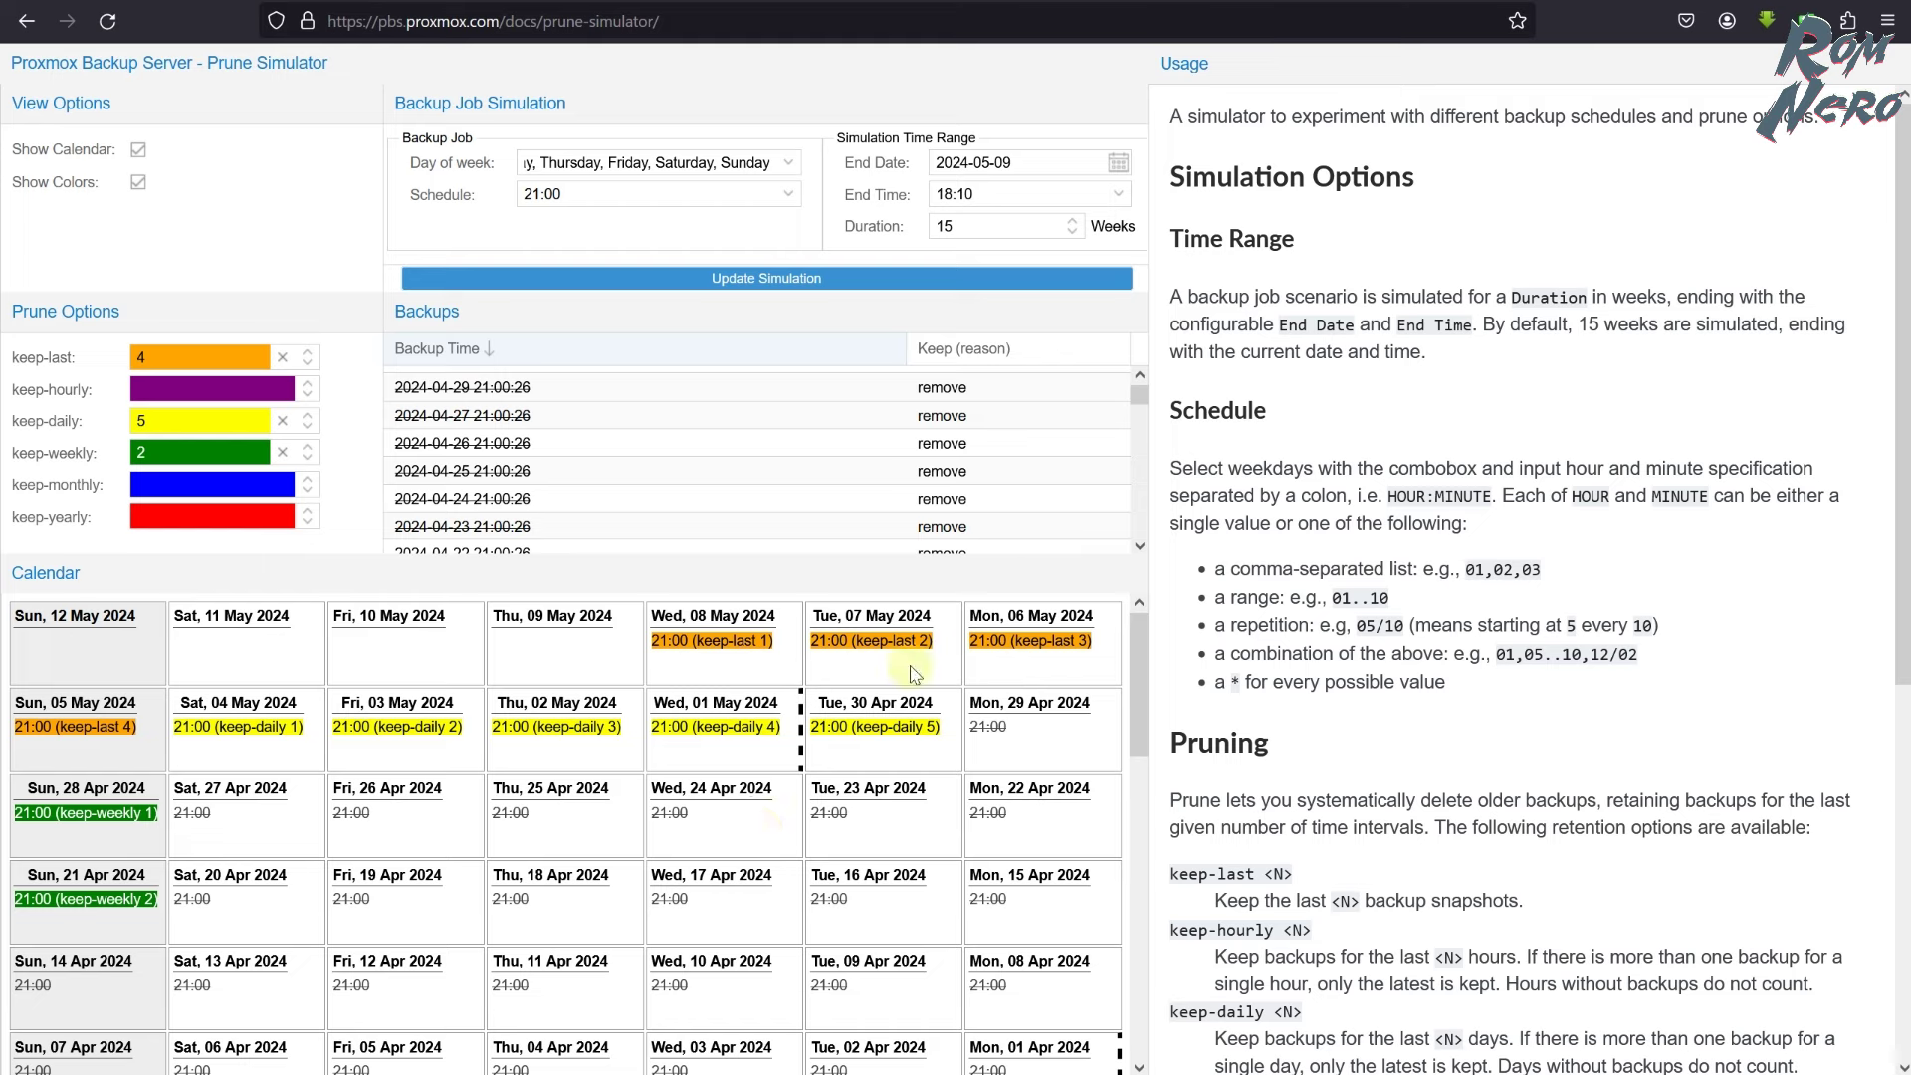
- Select the keep-daily and keep-last values in the retention fields for editing
left_click(147, 454)
left_click(185, 415)
double_click(185, 417)
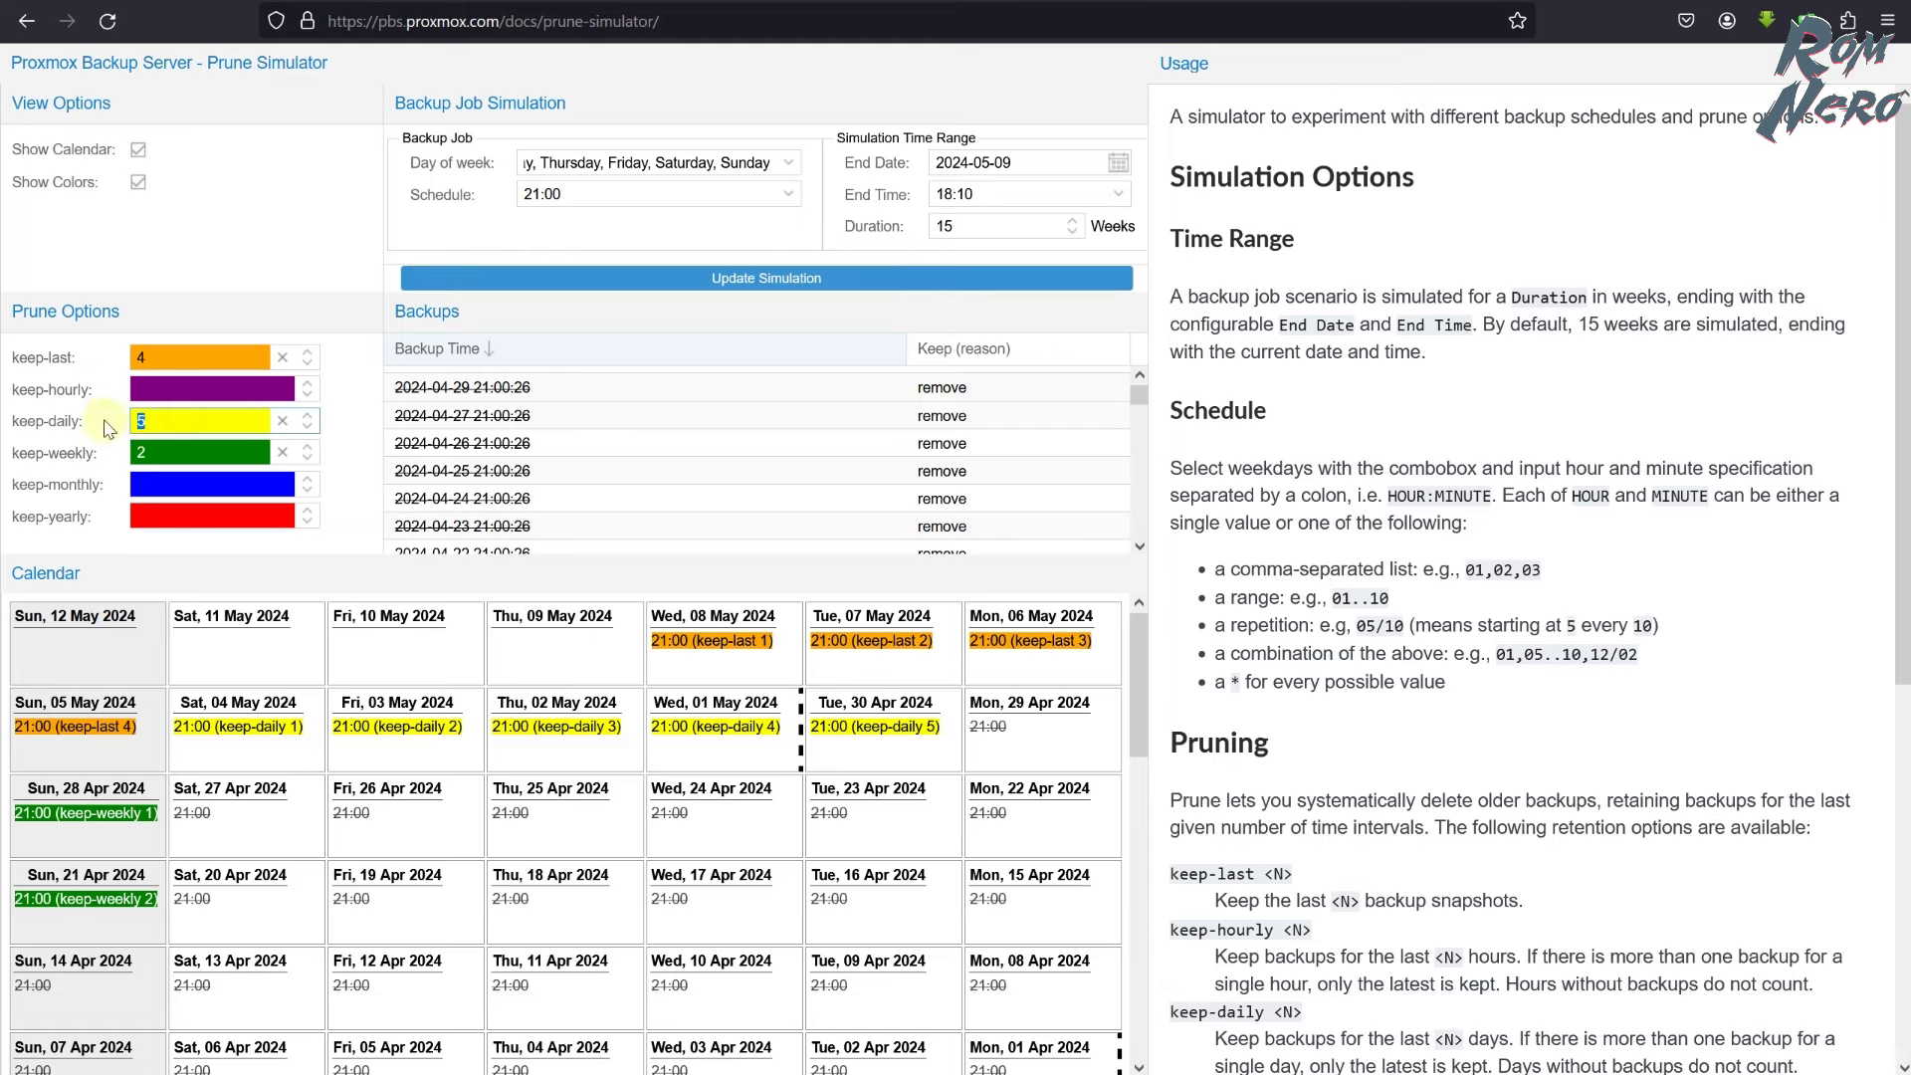
double_click(159, 357)
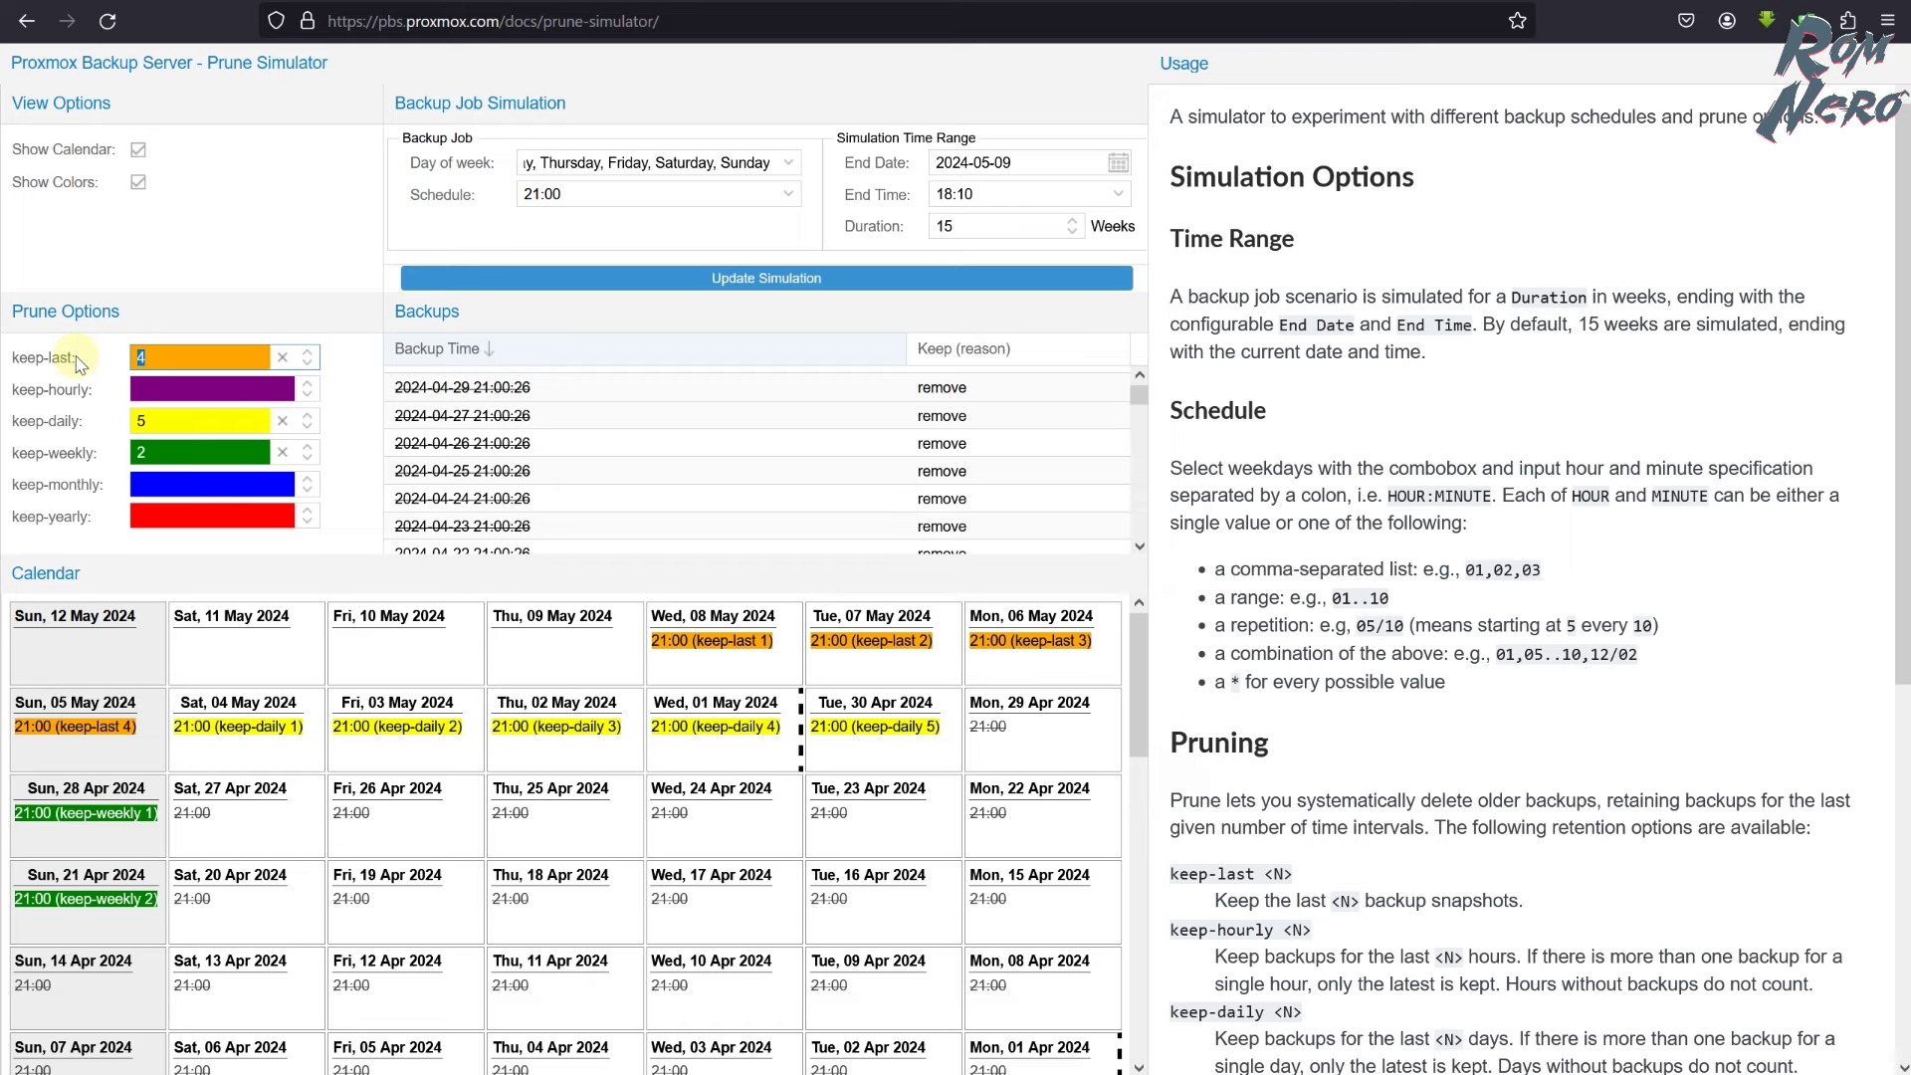
- Set simulator retention to keep-last 1, daily 7, weekly 4, monthly 3 and review the calendar
type("1")
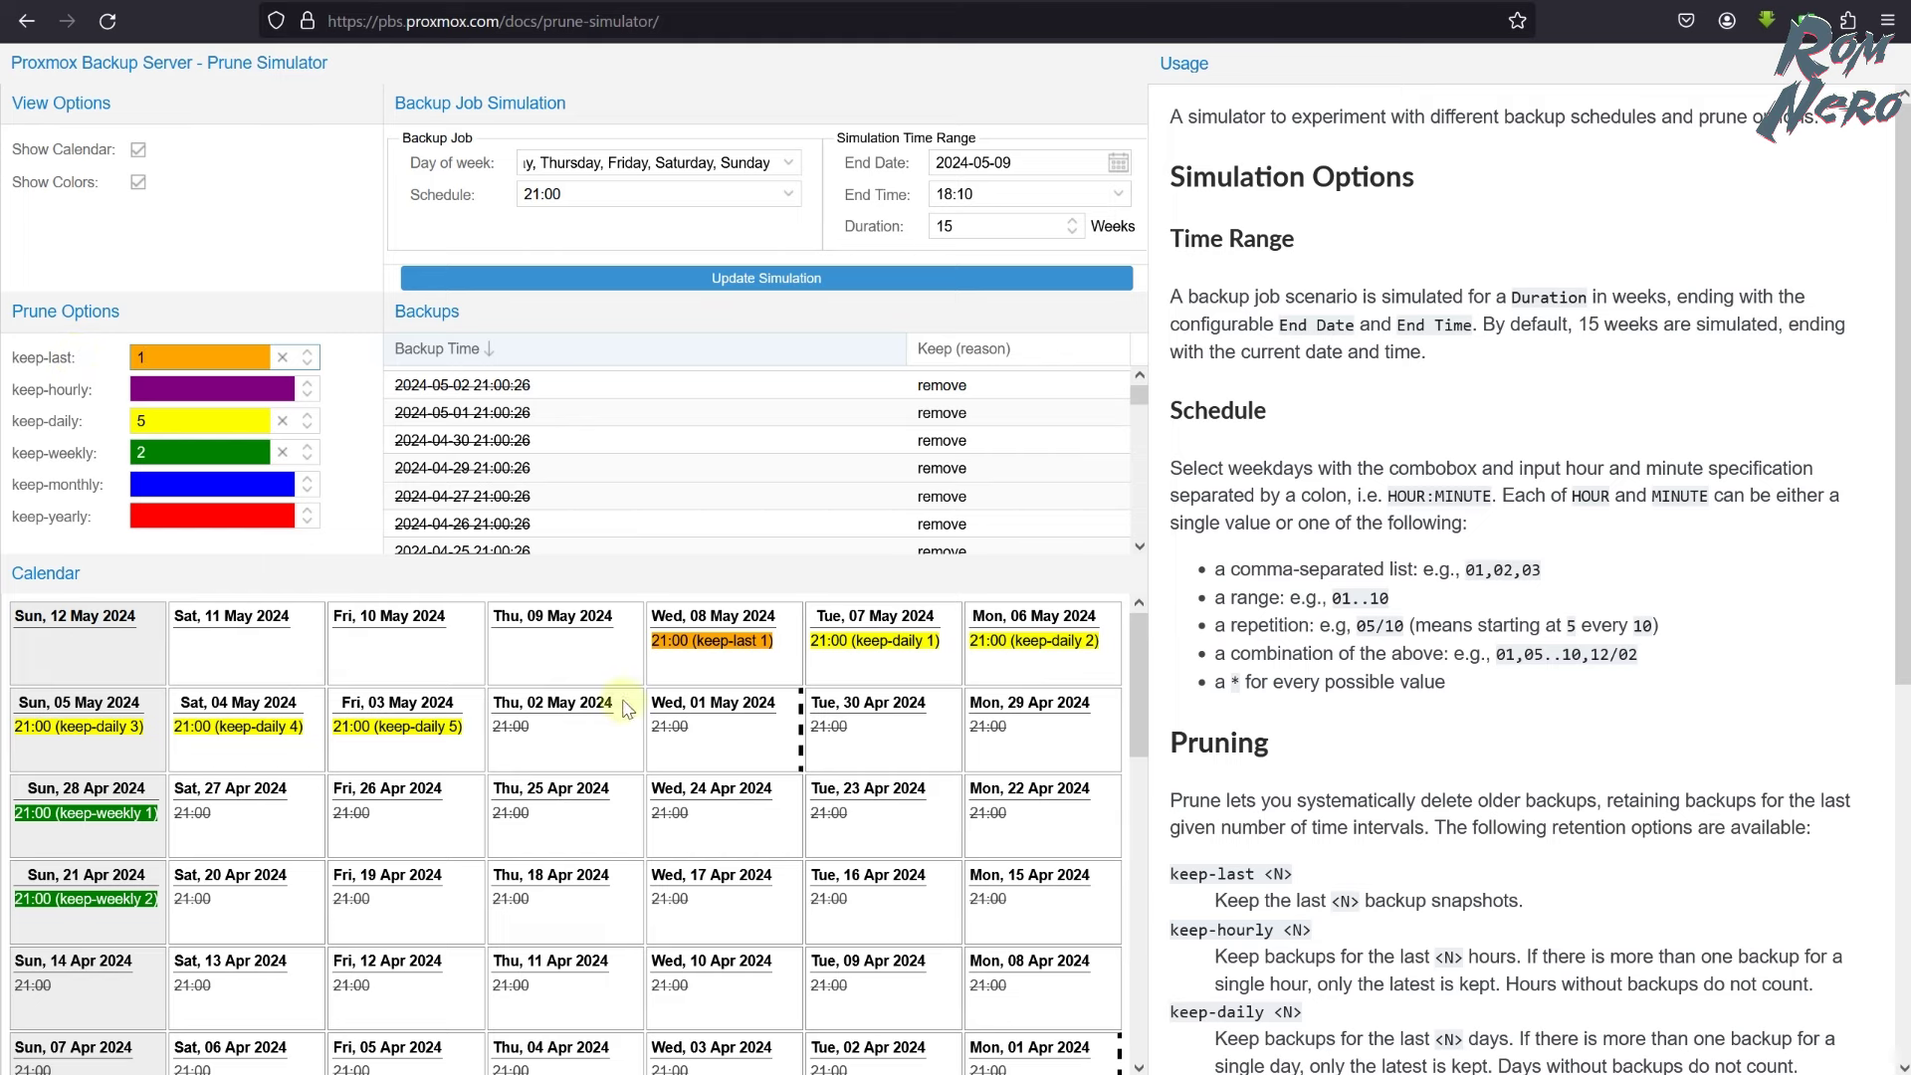
double_click(186, 423)
type("7")
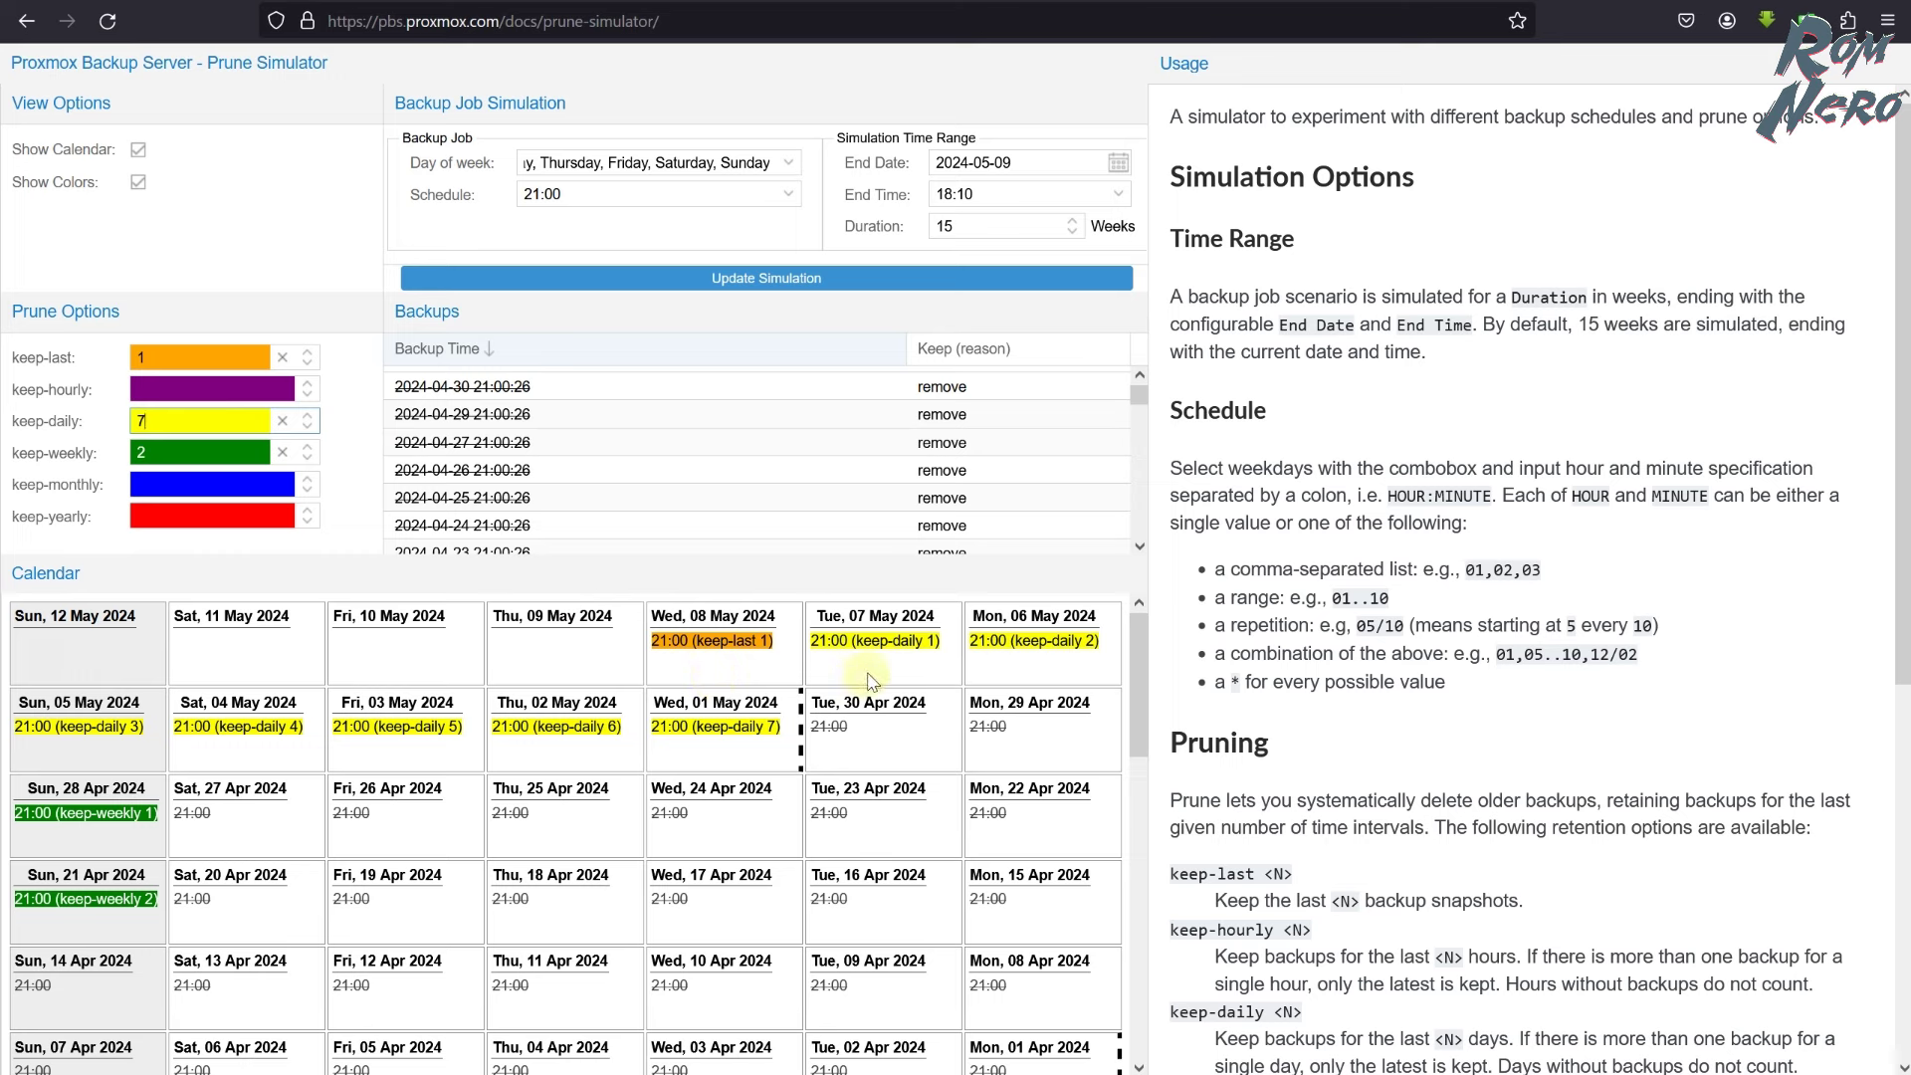
key("Tab")
type("3")
double_click(177, 454)
type("4")
left_click(159, 485)
type("3")
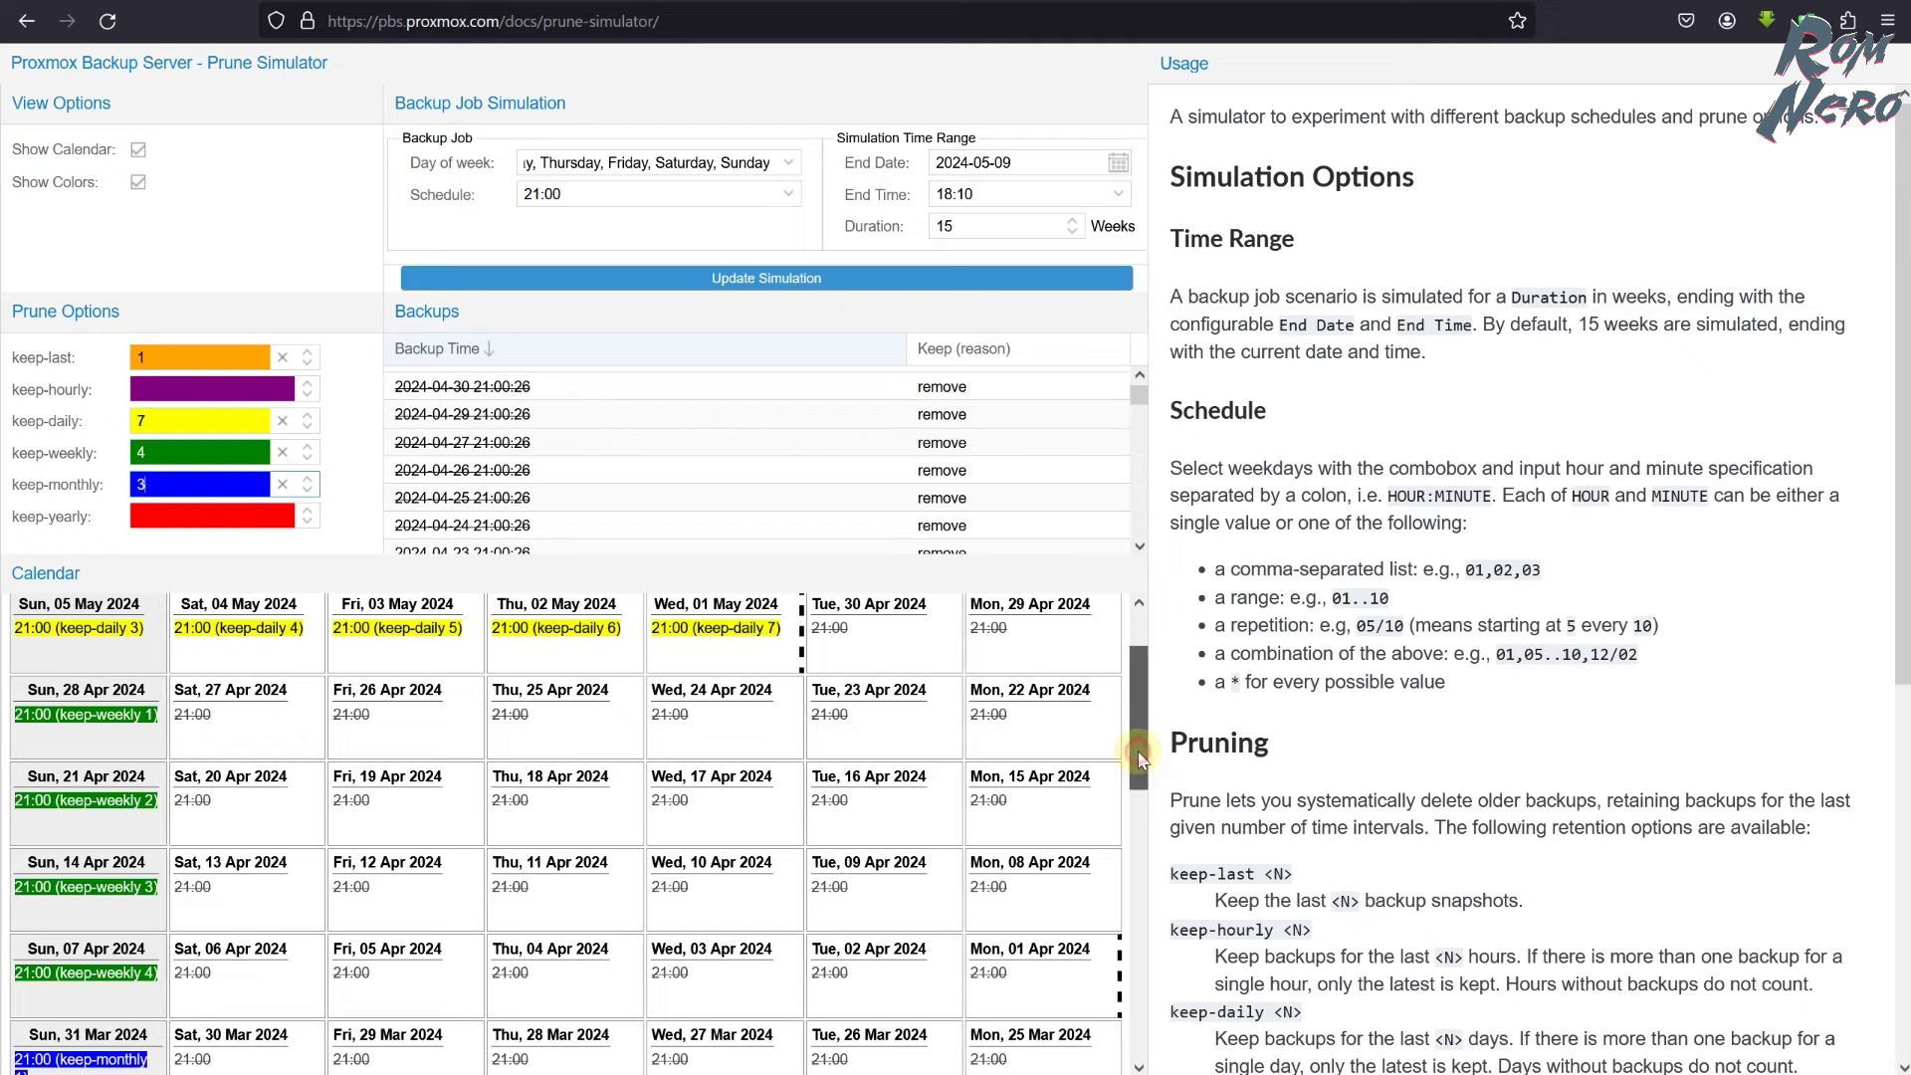
scroll(1141, 760, "up", 1)
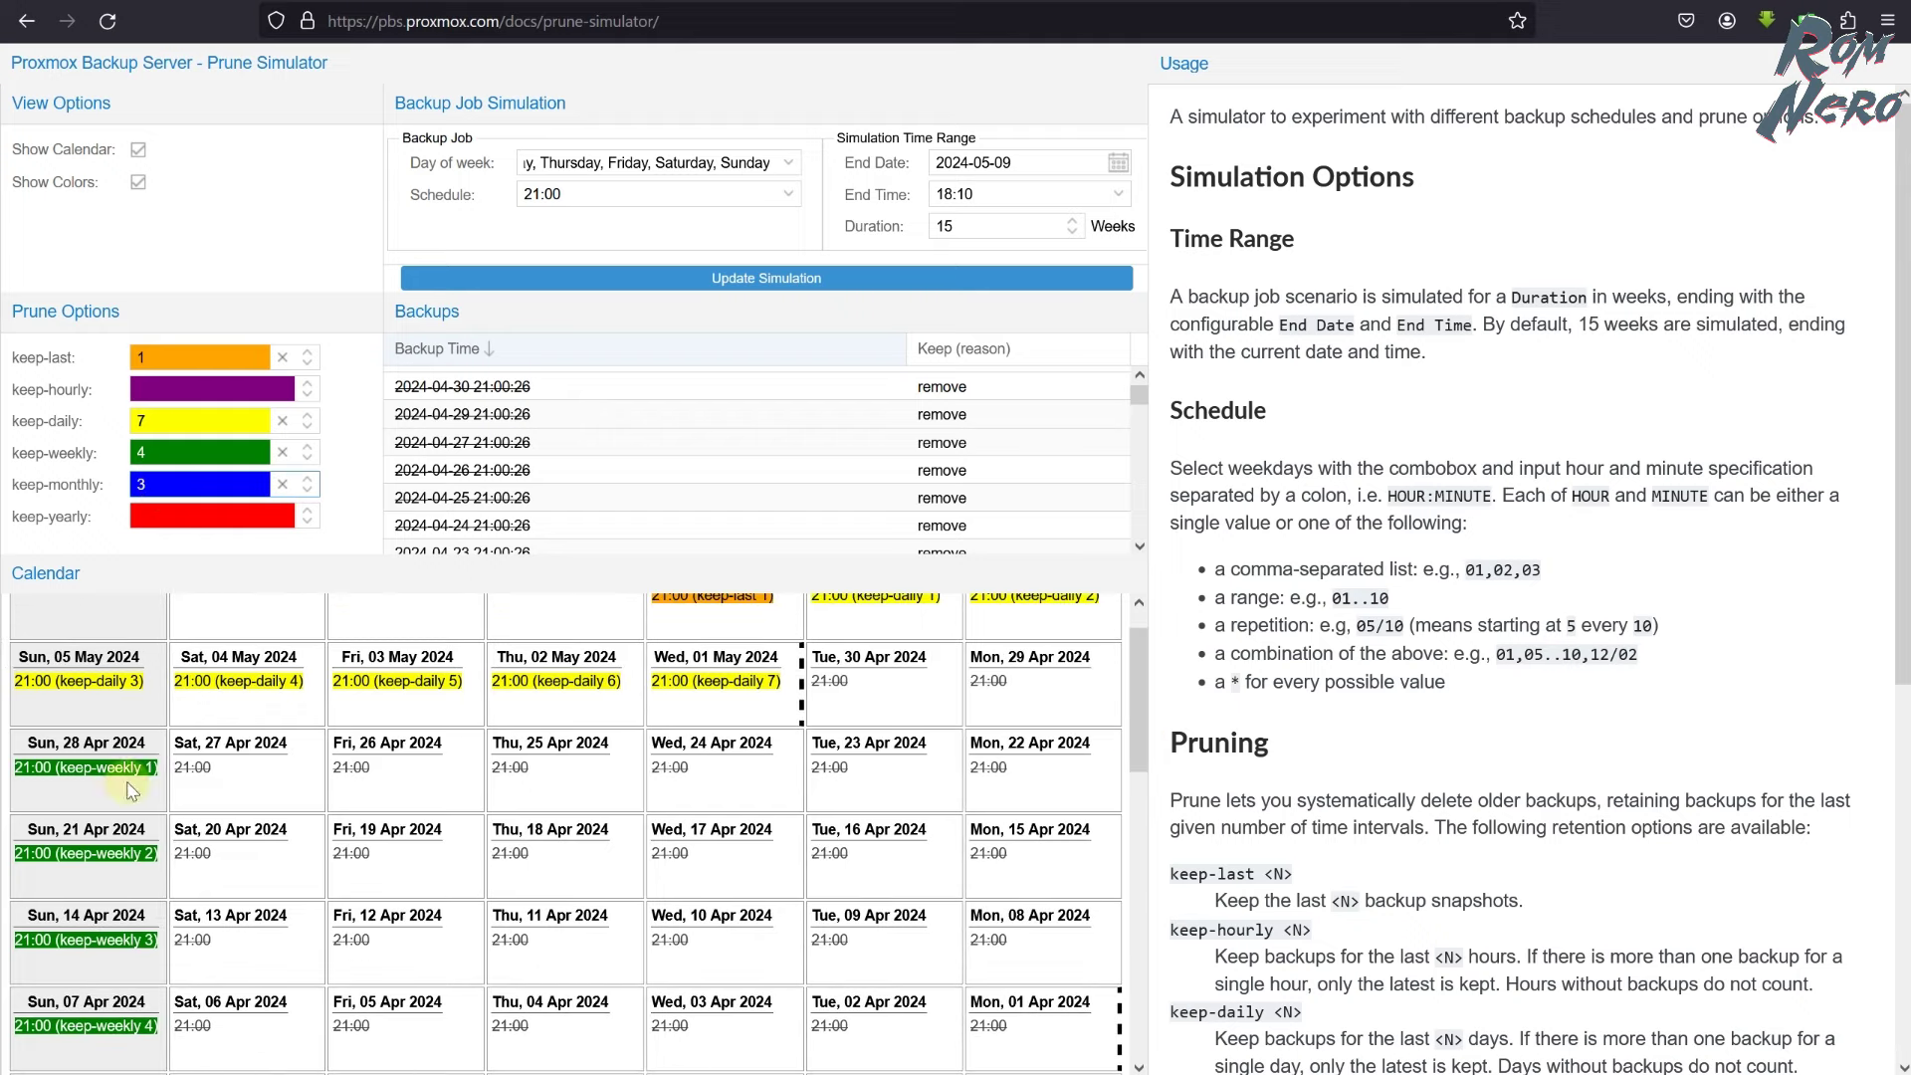
scroll(1150, 703, "up", 1)
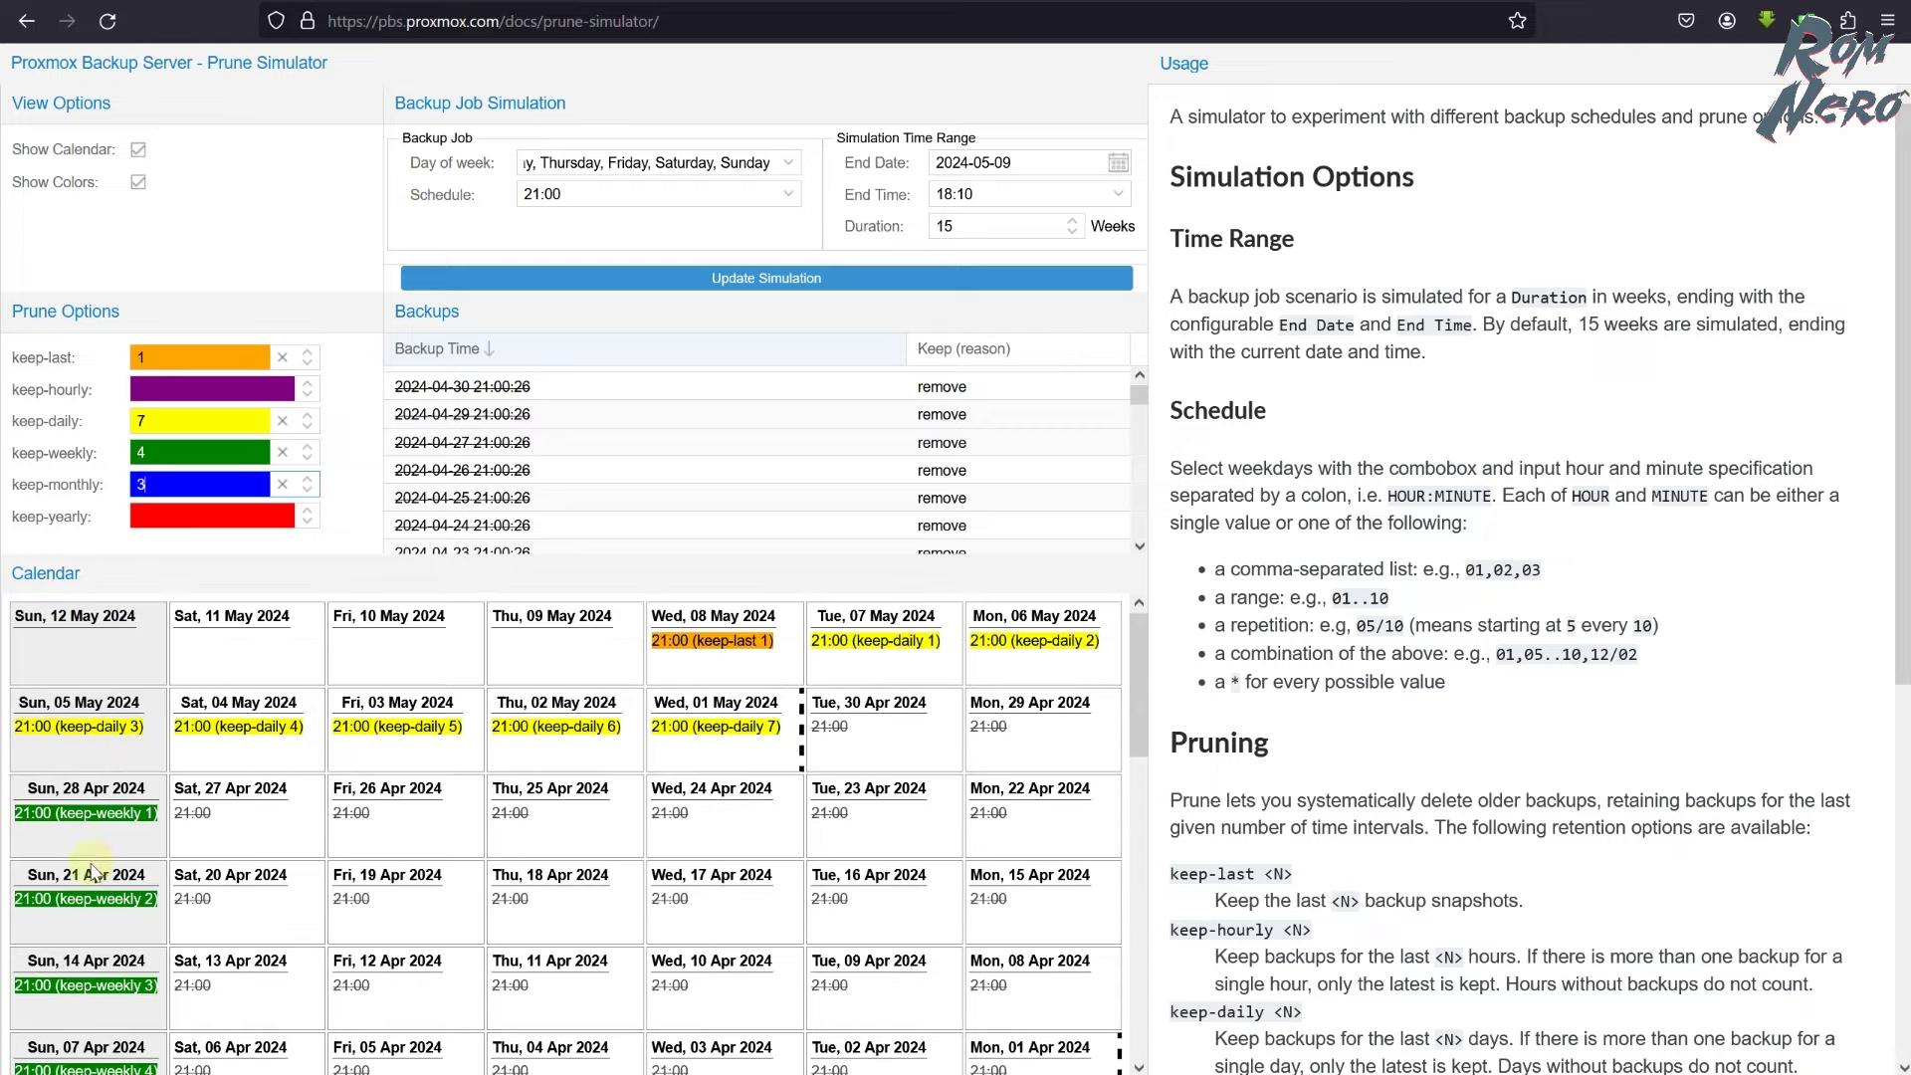
scroll(1142, 779, "down", 1)
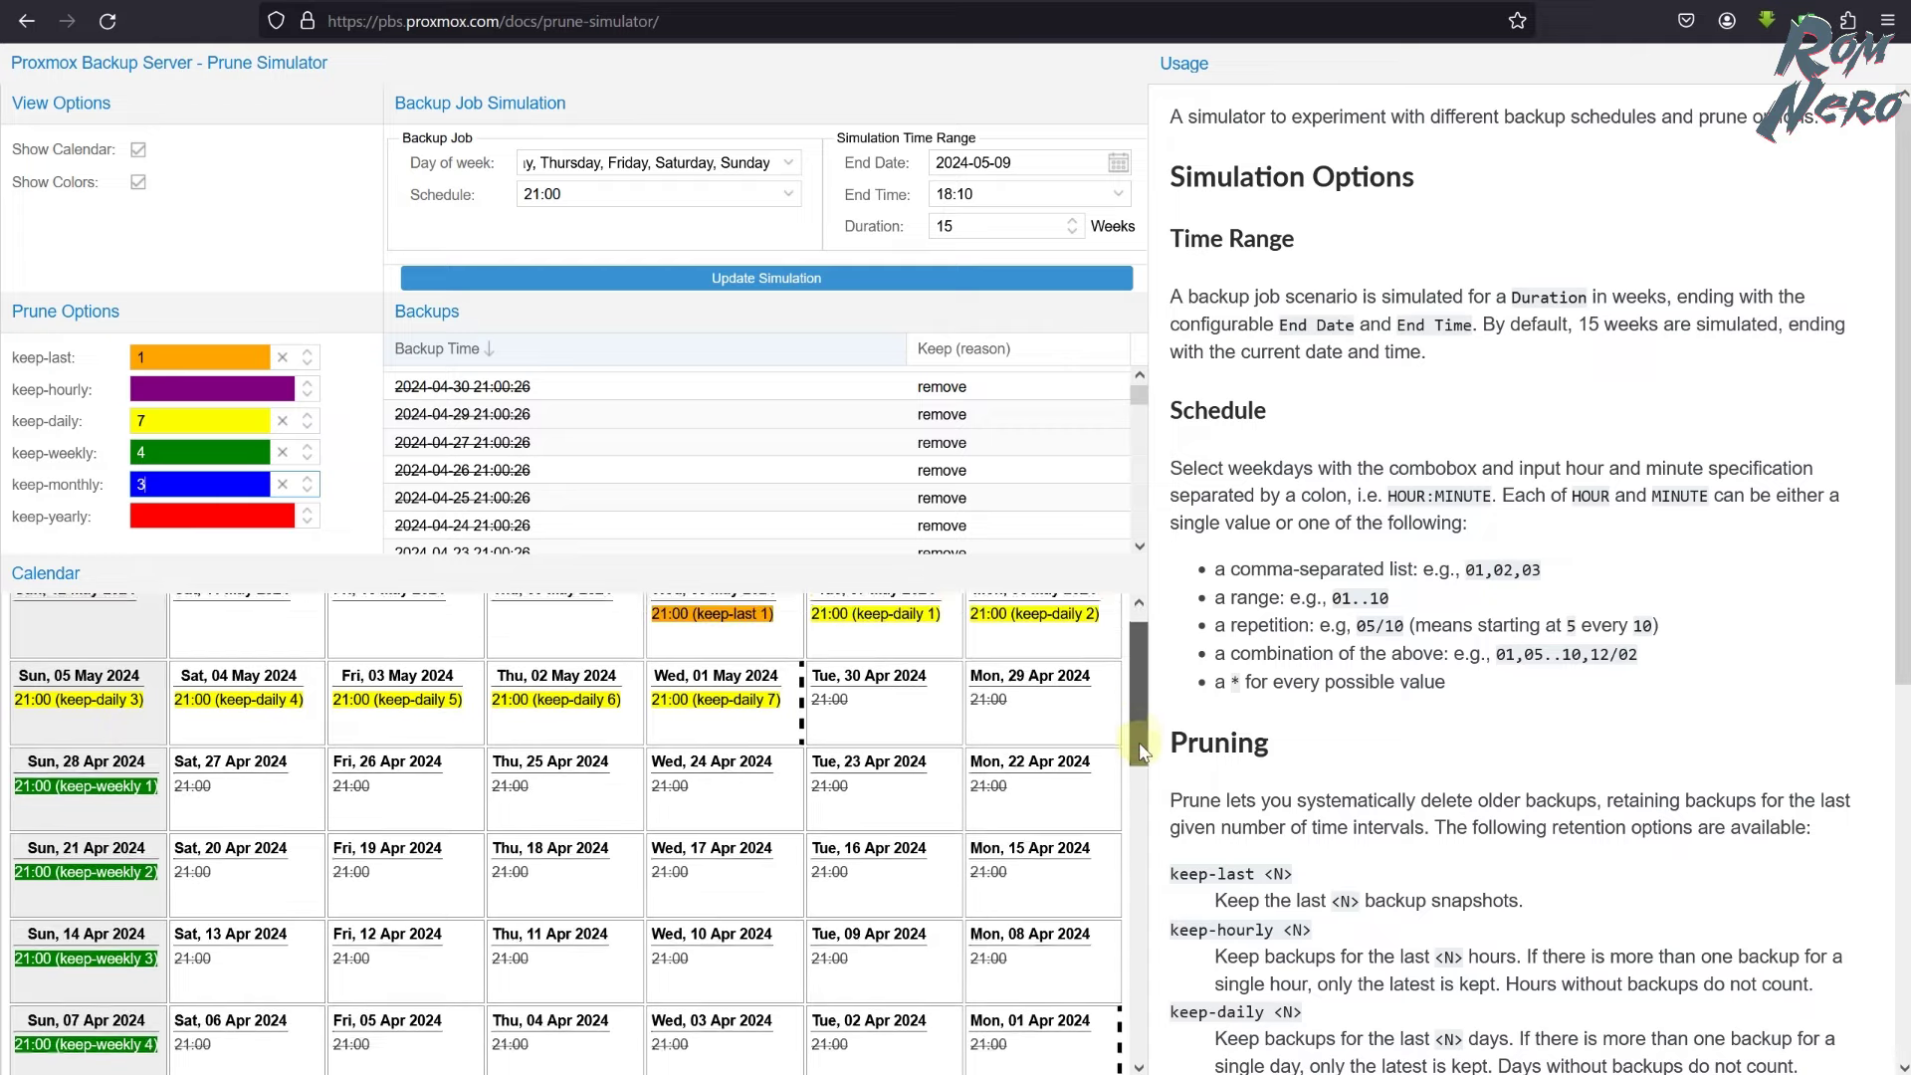
scroll(1143, 780, "down", 3)
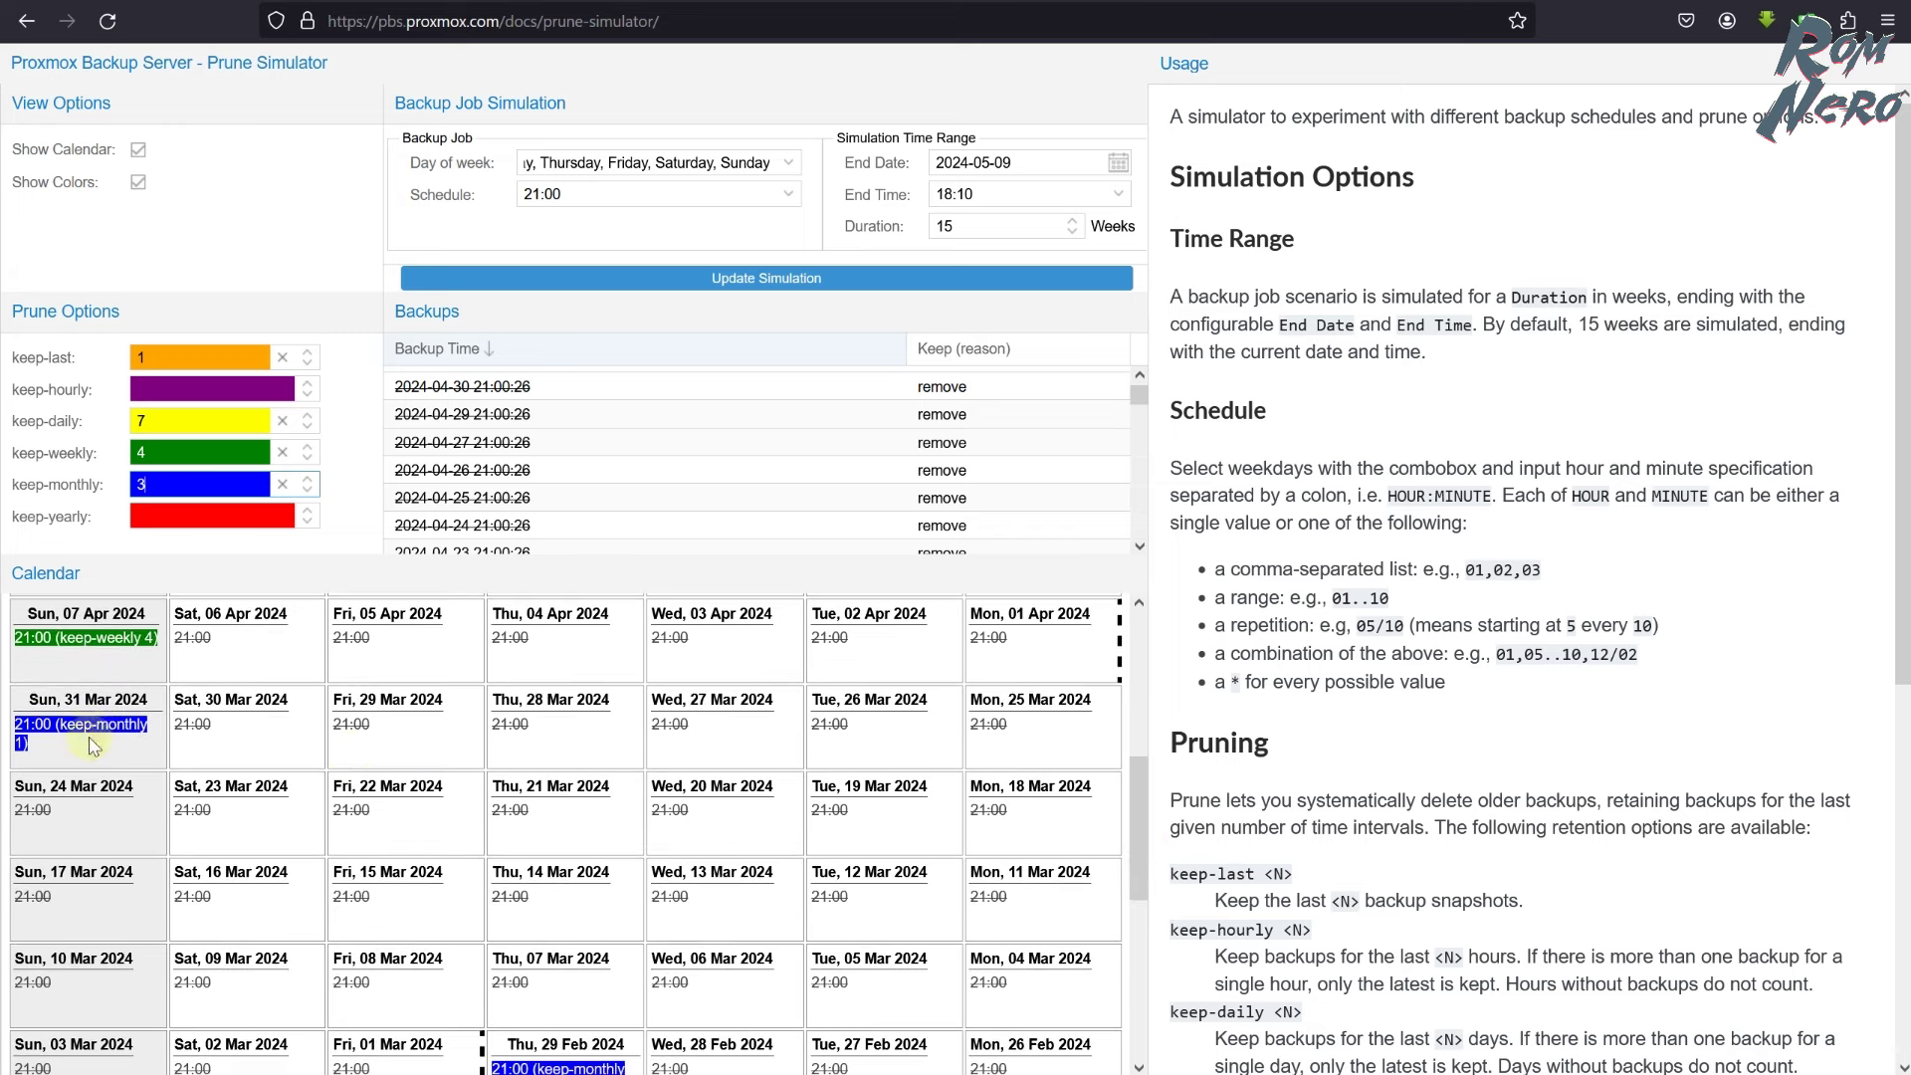
left_click_drag(1151, 814, 1135, 975)
- Extend the simulated duration to 20 weeks and rerun the simulation
left_click(1072, 221)
left_click(1072, 221)
left_click(1072, 221)
left_click(1072, 221)
left_click(1072, 221)
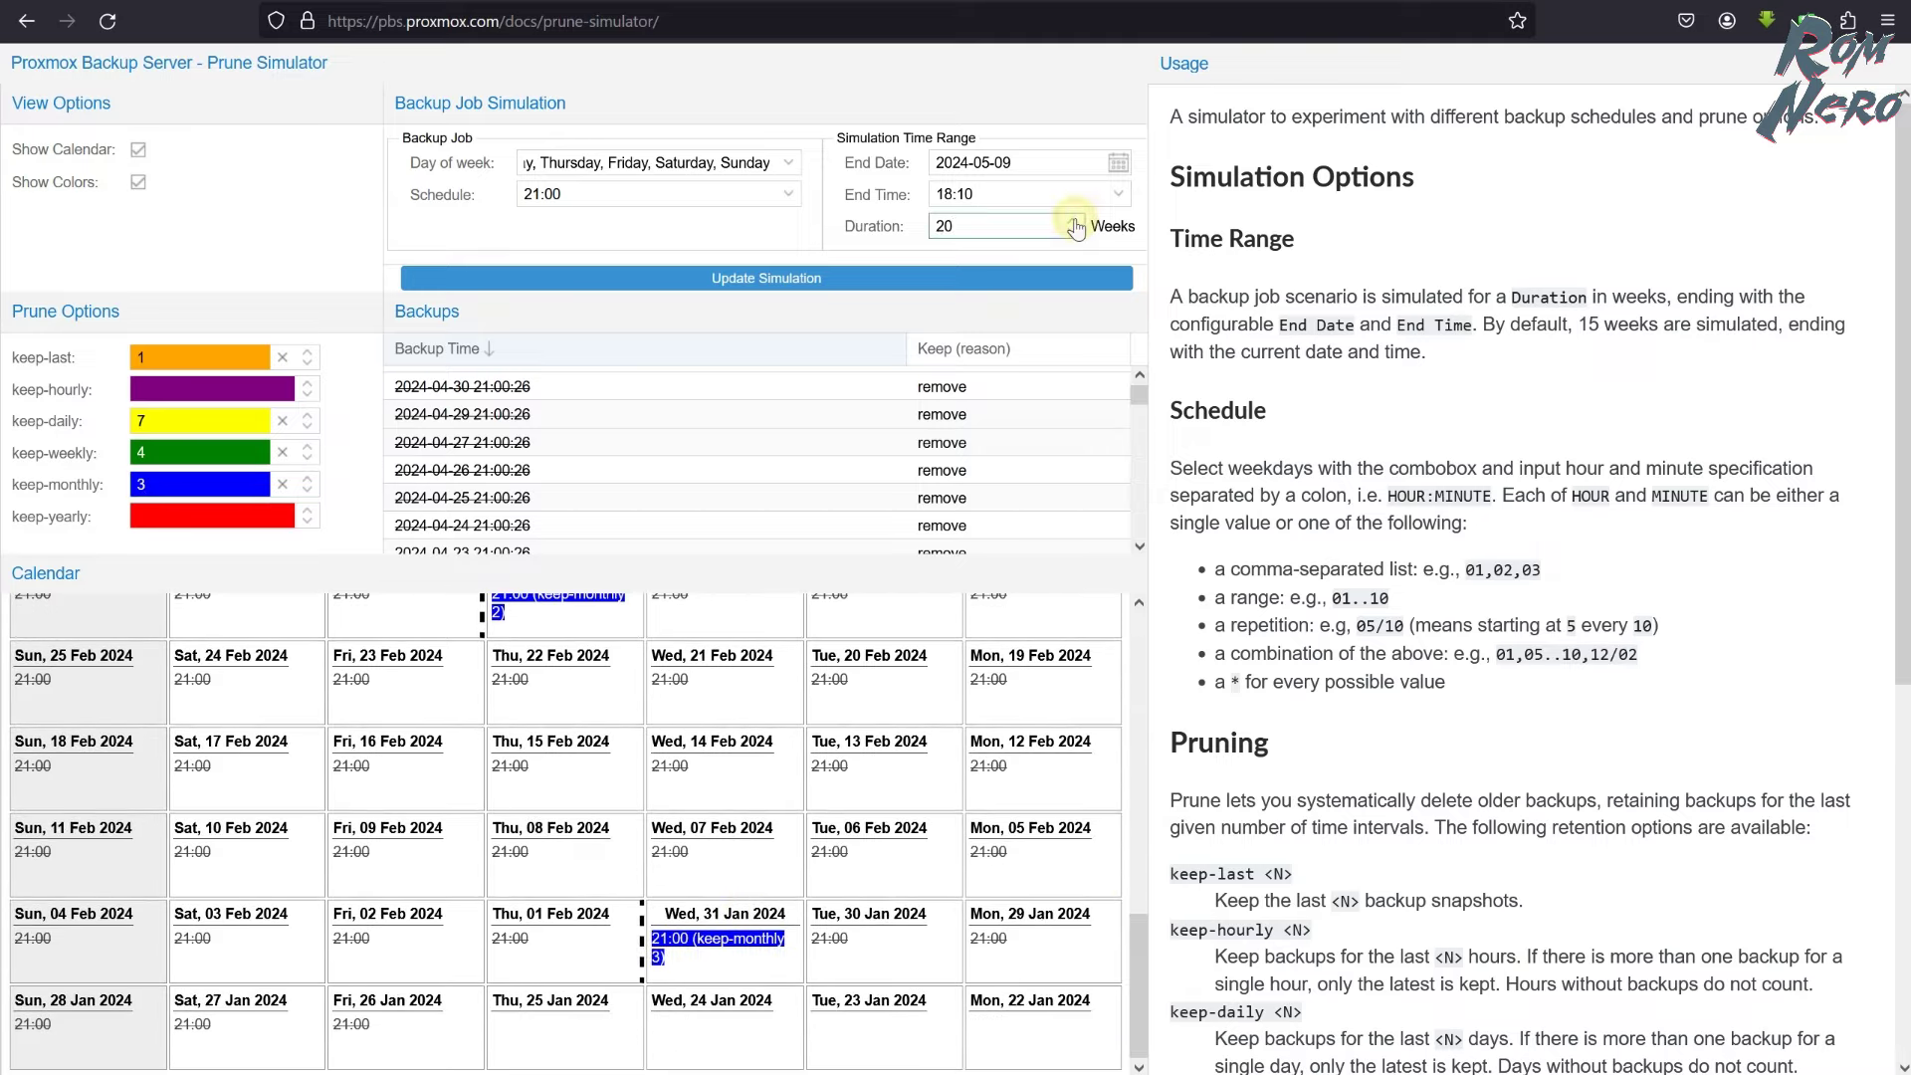
left_click(1026, 277)
left_click_drag(1151, 862, 1152, 910)
scroll(546, 771, "up", 5)
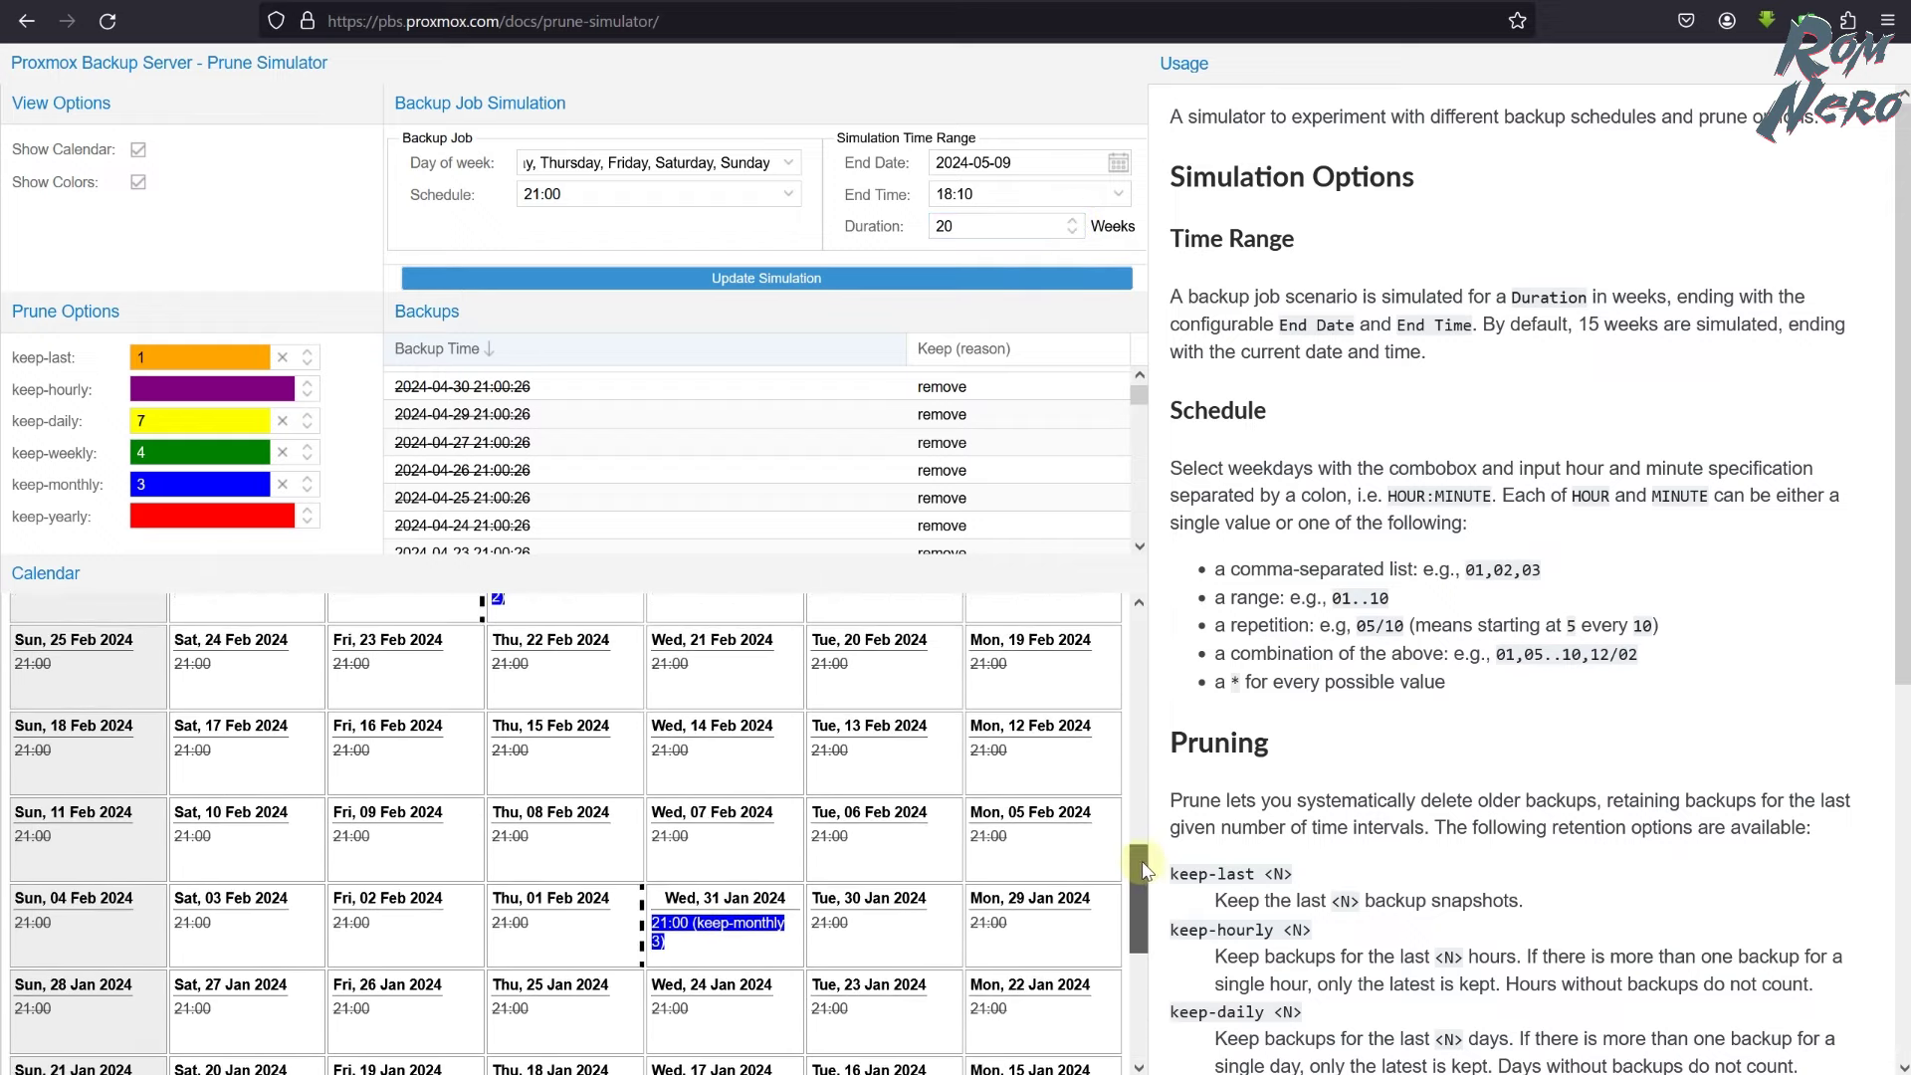
scroll(546, 771, "up", 8)
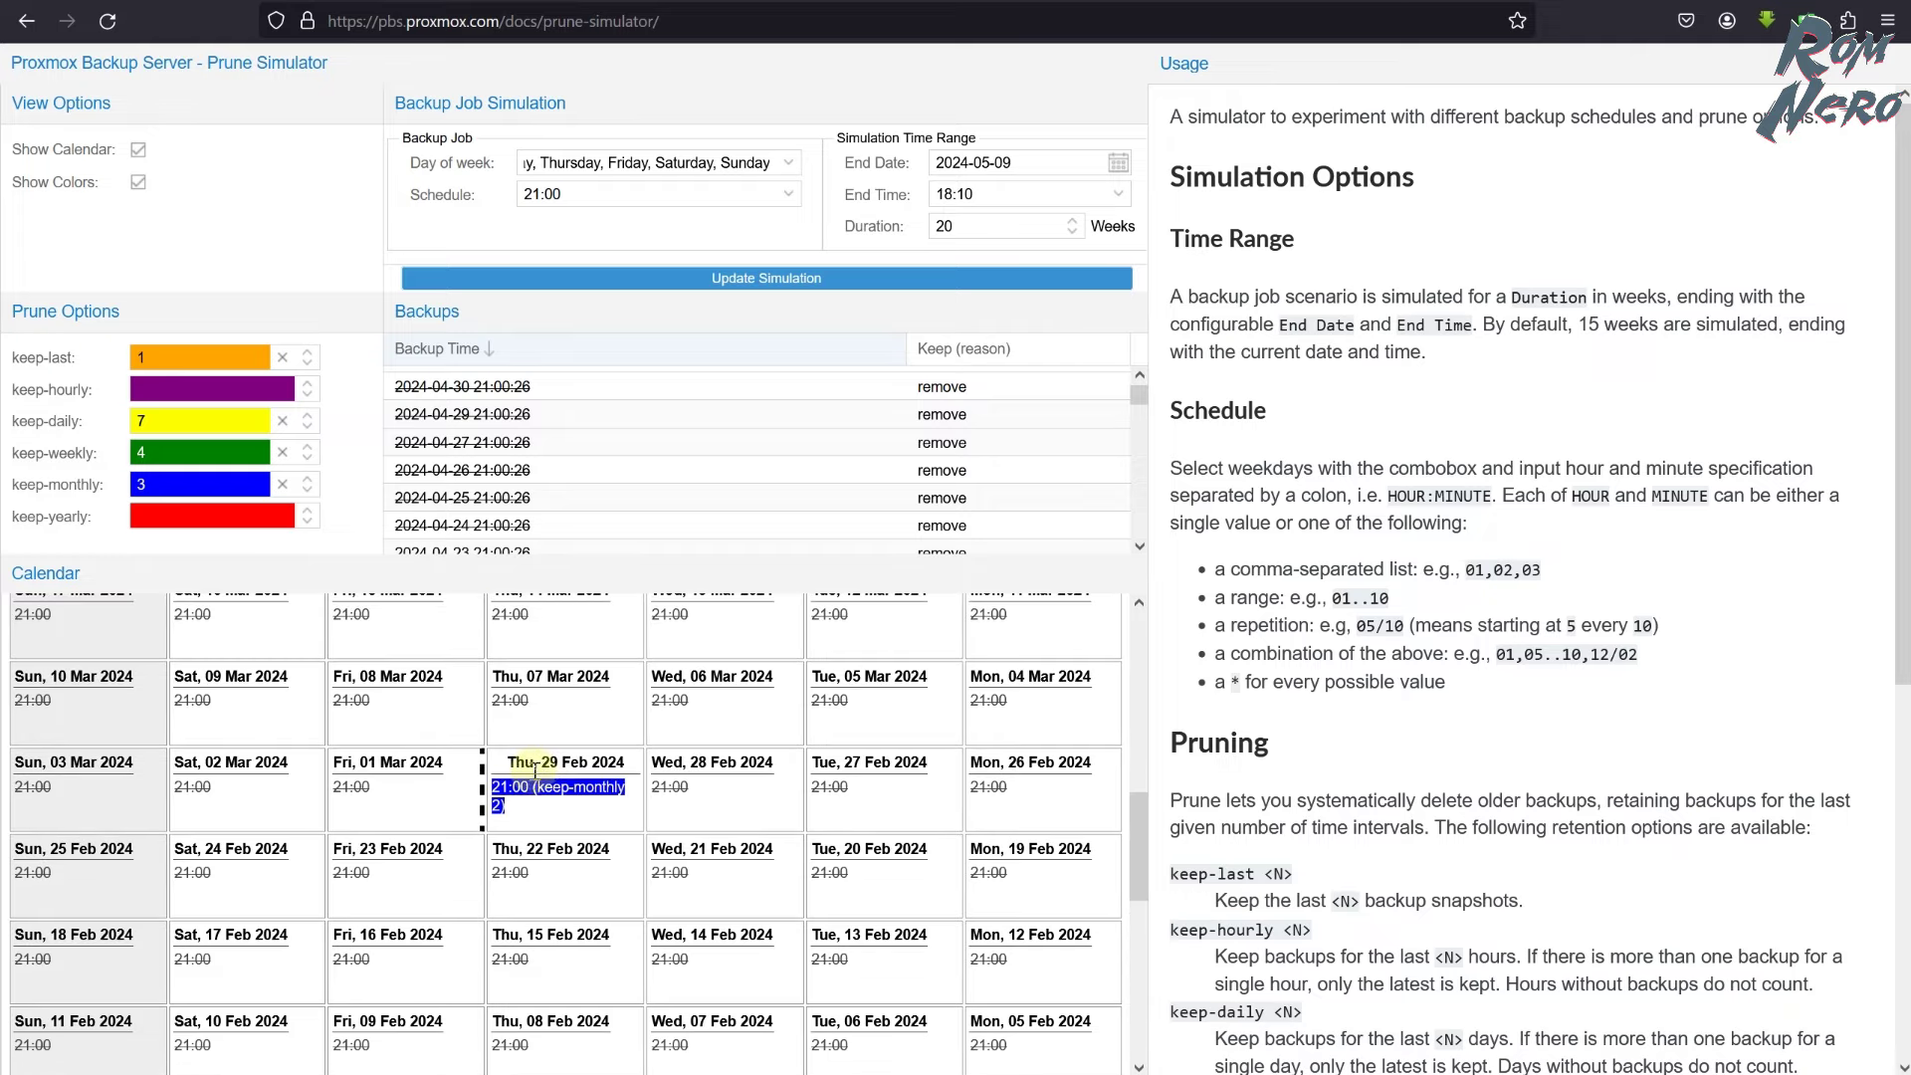
scroll(102, 732, "up", 5)
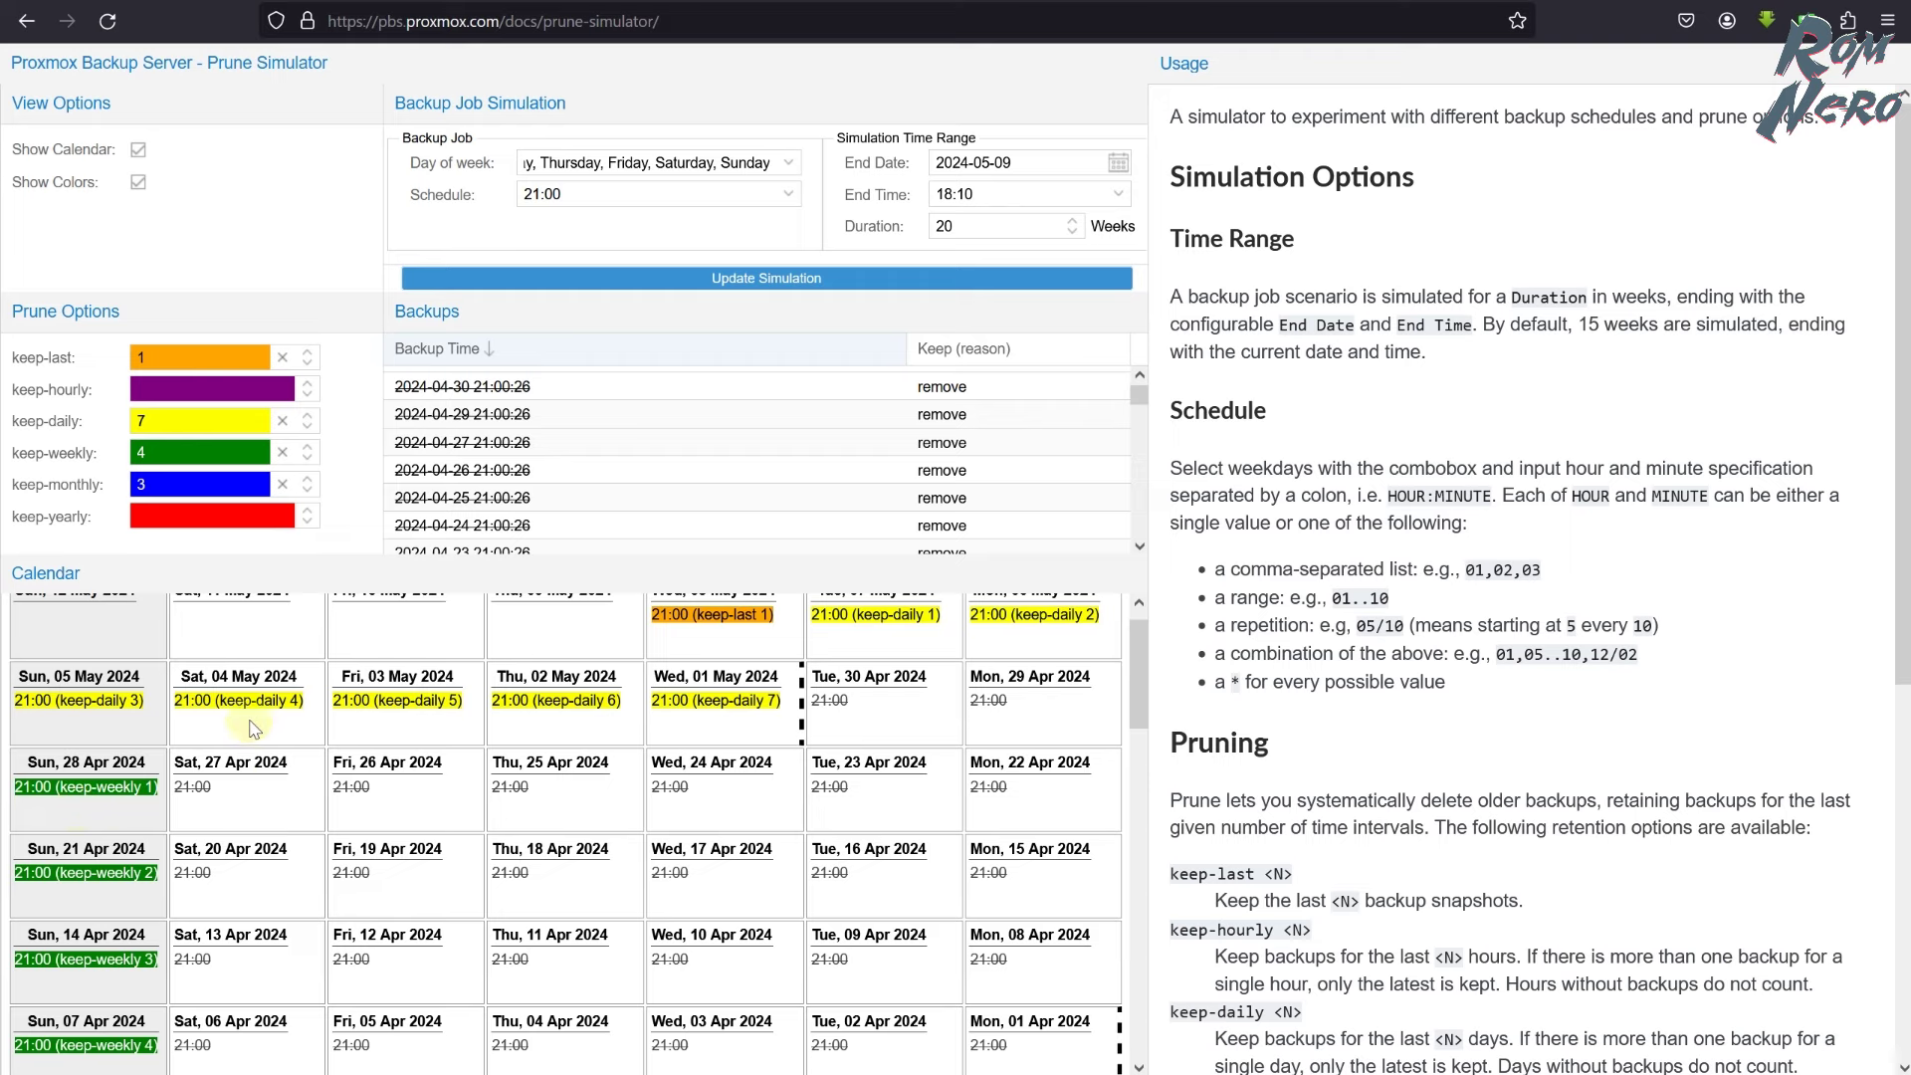
scroll(235, 801, "up", 1)
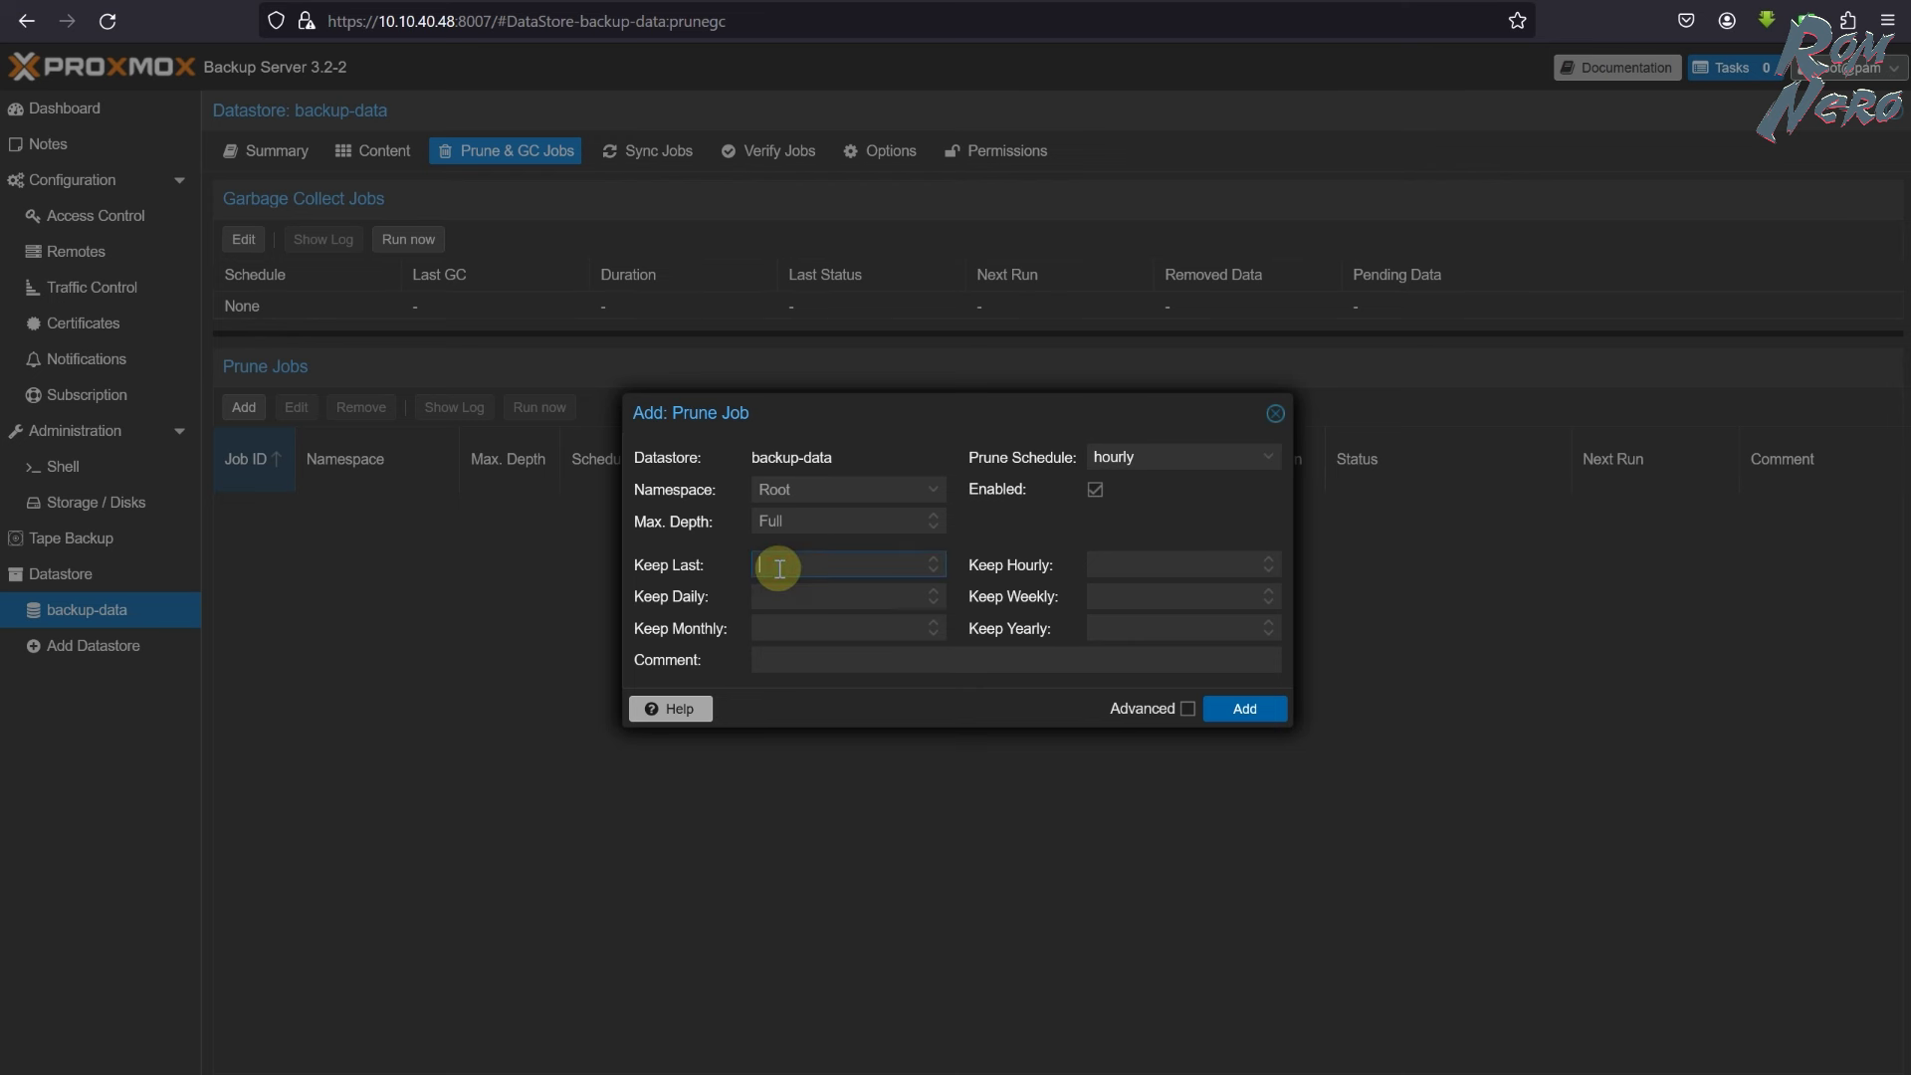
- Add the backup-data prune job keeping last 1, daily 7, weekly 4, monthly 3, then view Content
type("1")
left_click(789, 595)
type("7")
left_click(1122, 595)
type("4")
left_click(813, 625)
type("3")
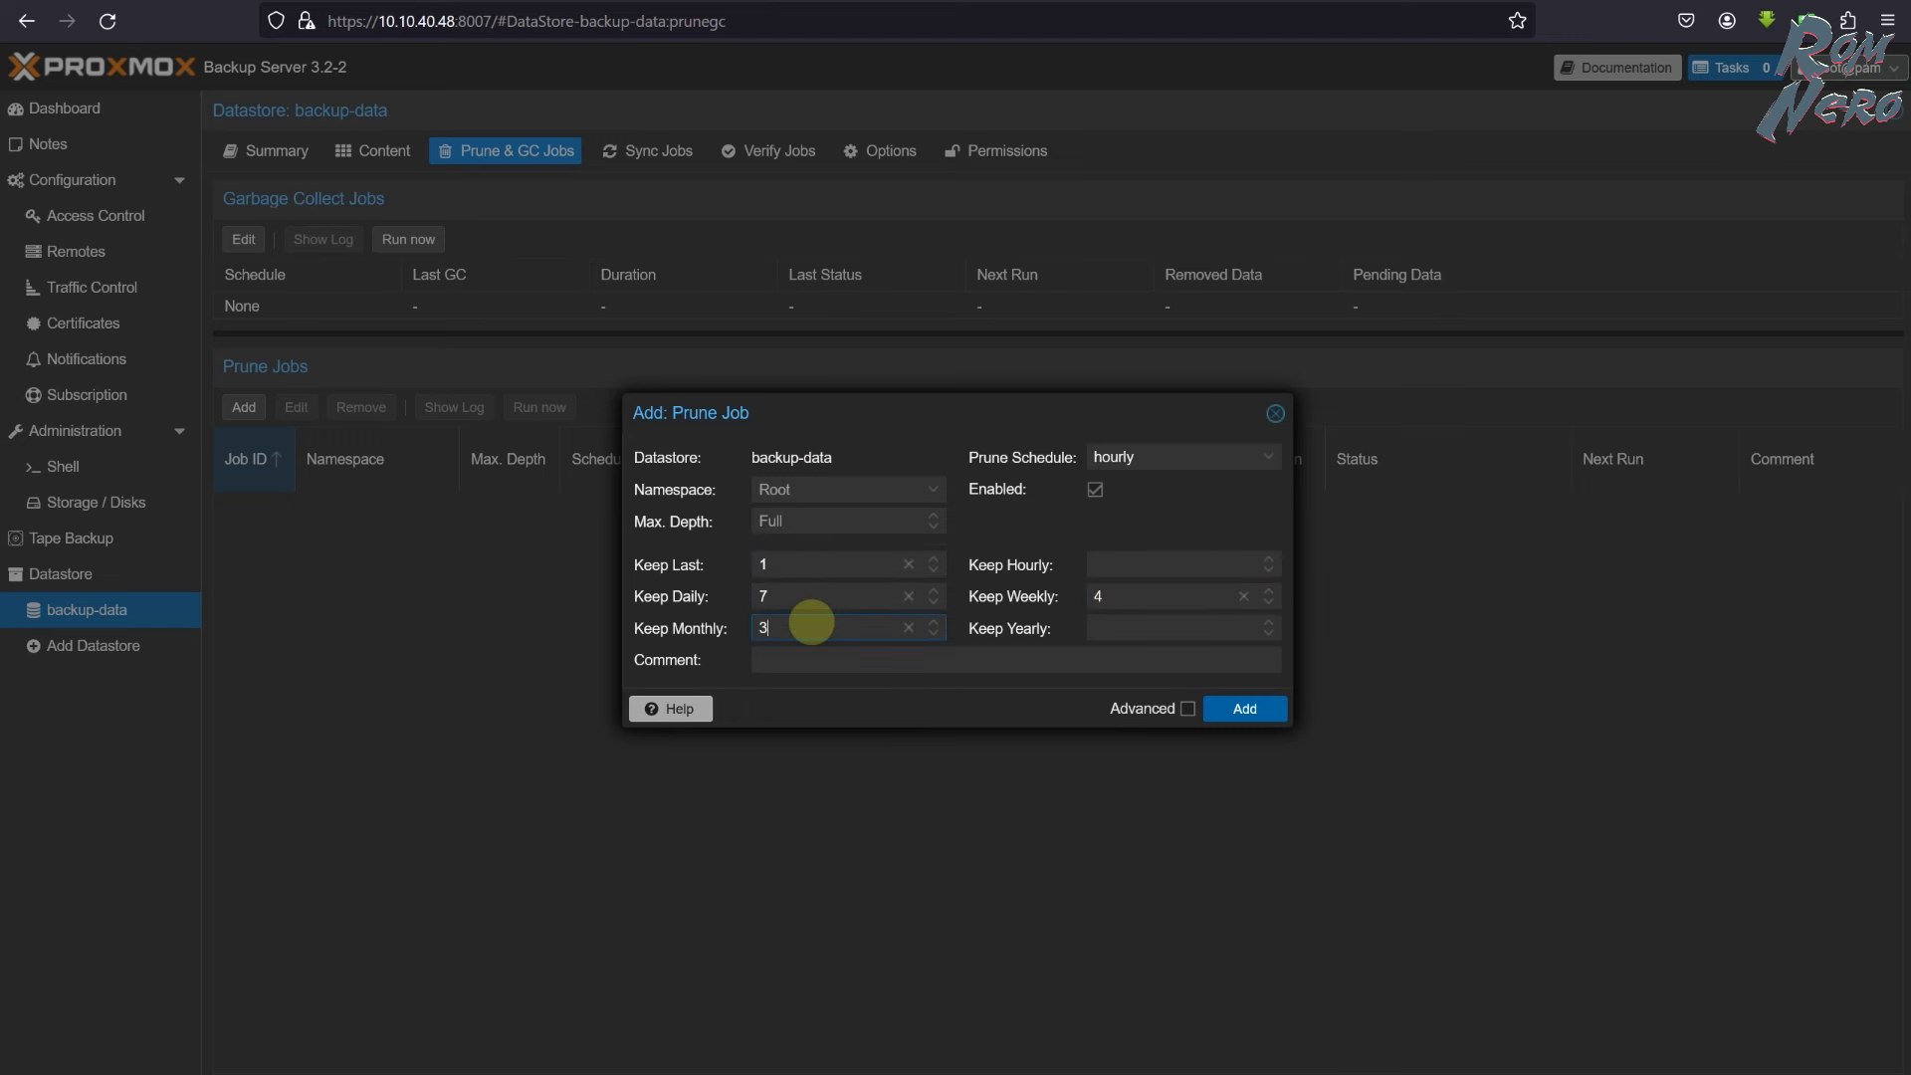
left_click(1252, 711)
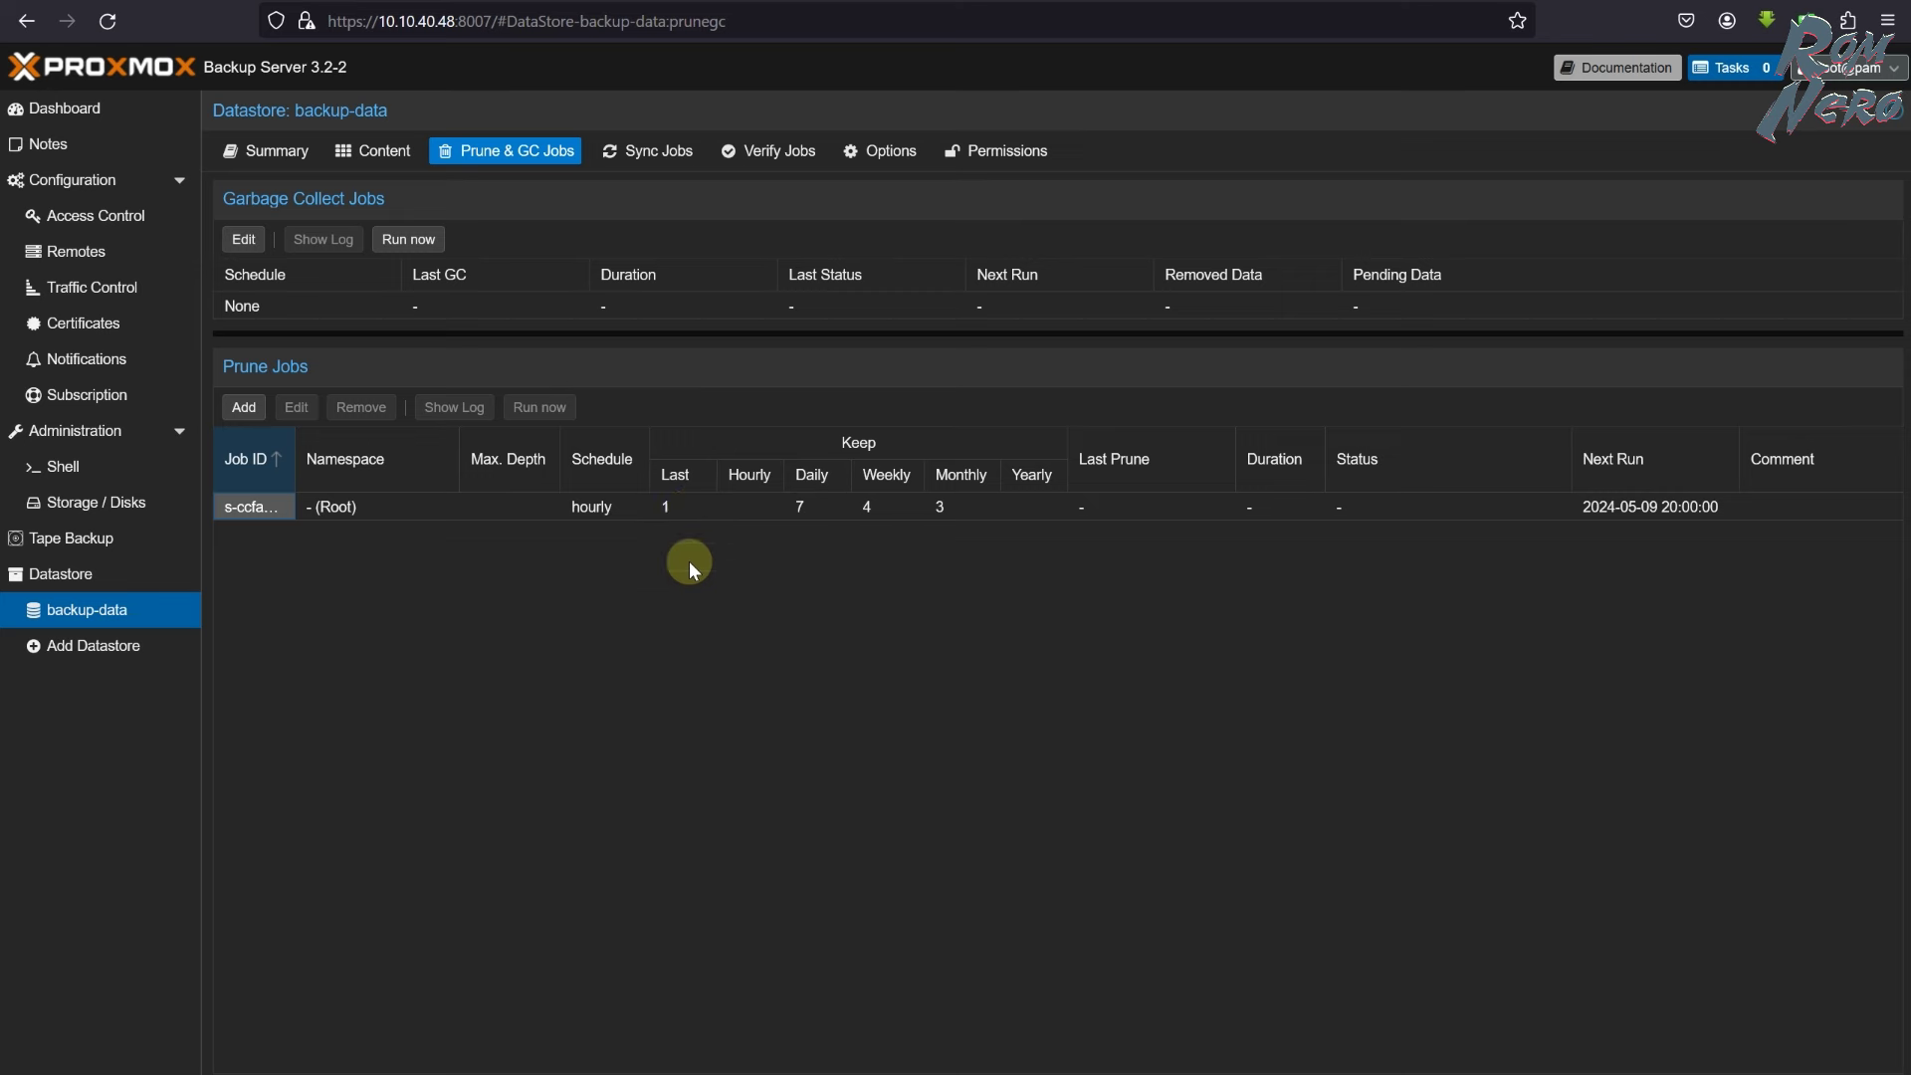
left_click(637, 506)
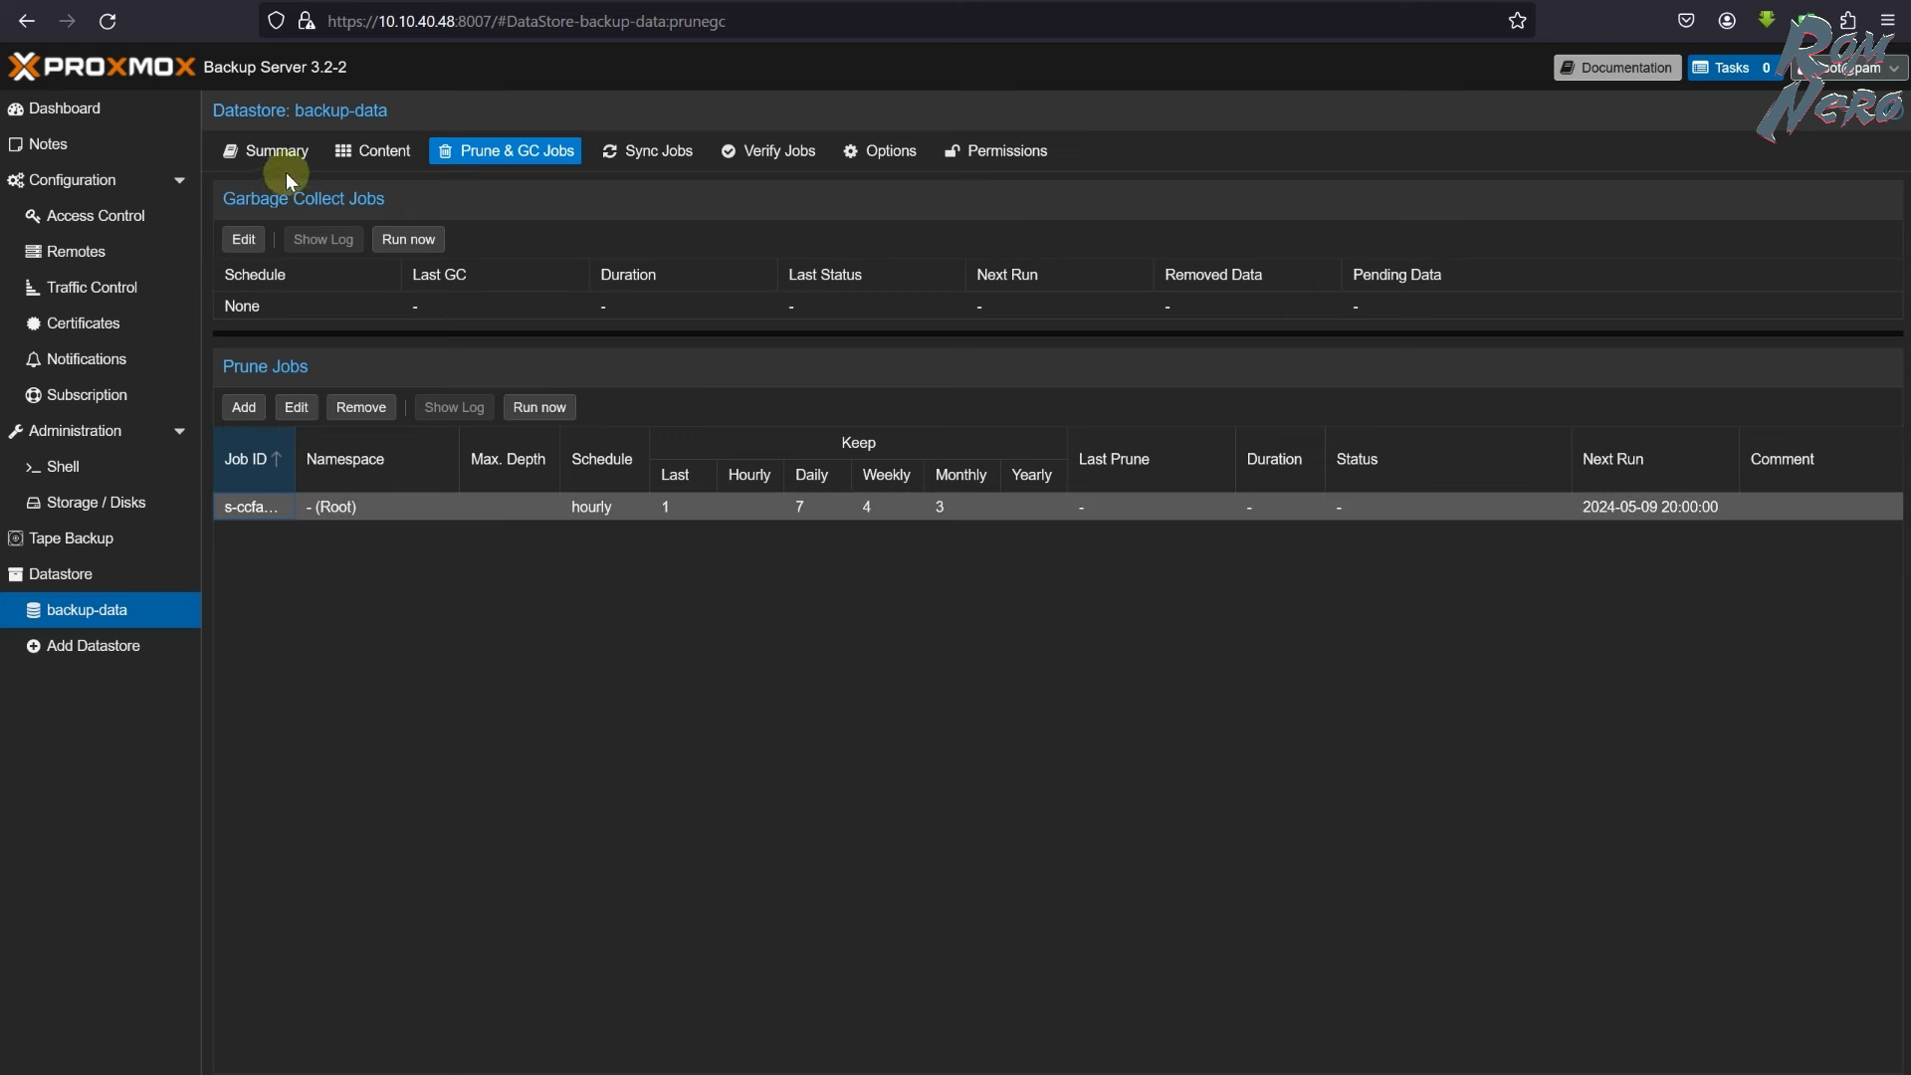
left_click(373, 150)
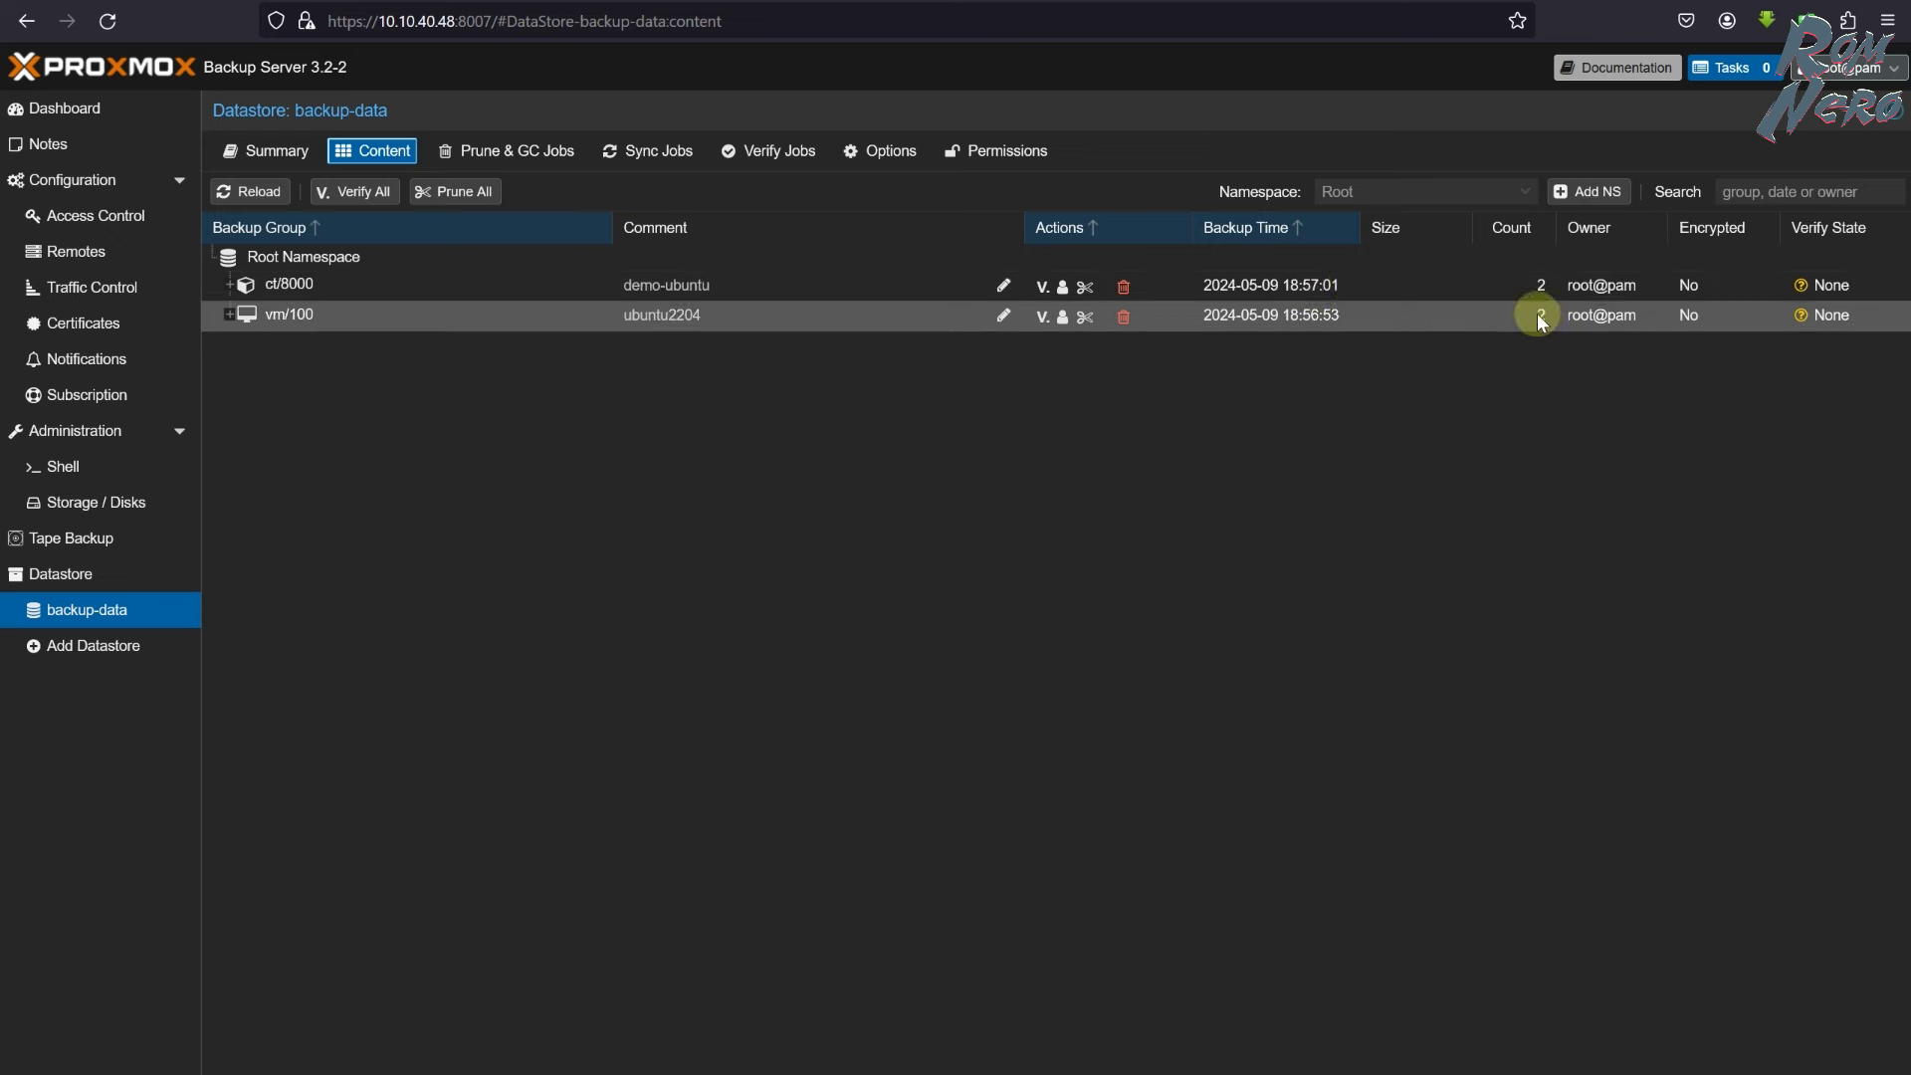
- Run the prune job now, review its ct/8000 and vm/100 keep/remove log lines, then check Content
left_click(515, 154)
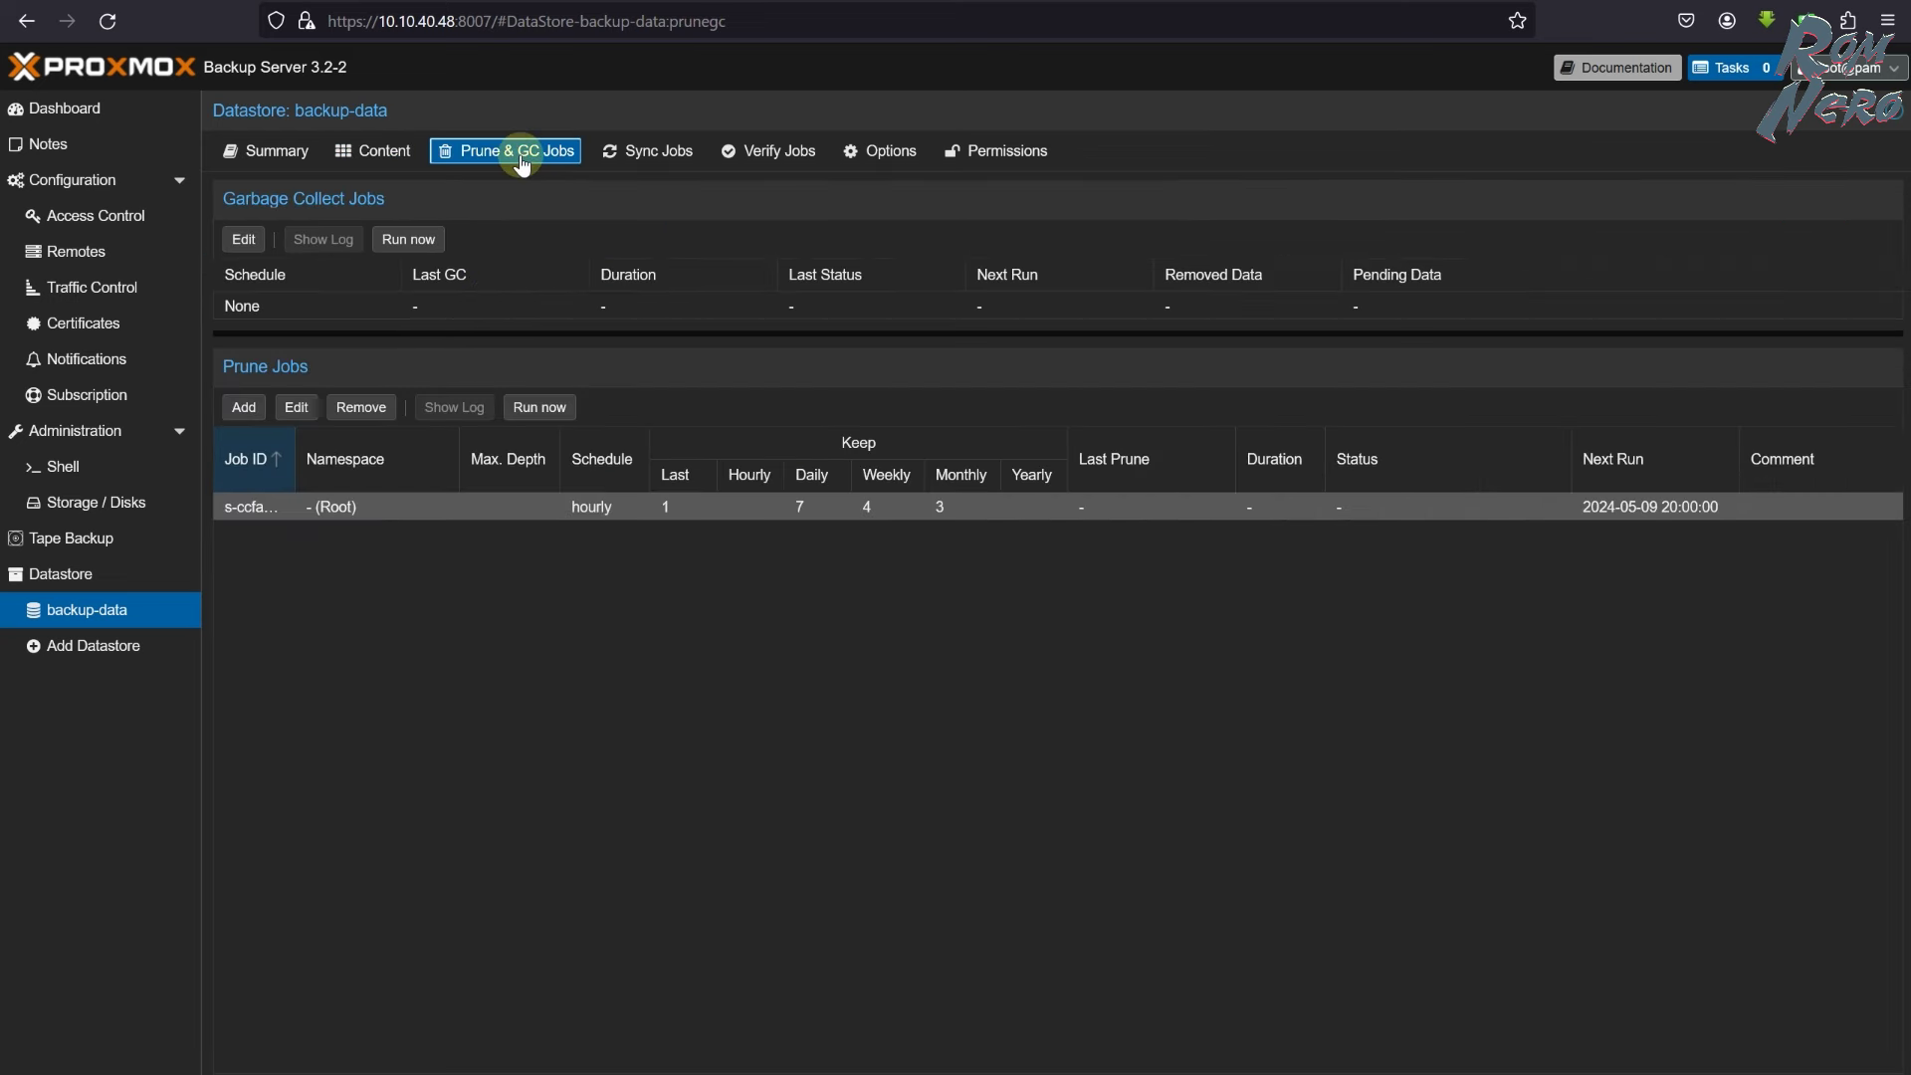
left_click(539, 407)
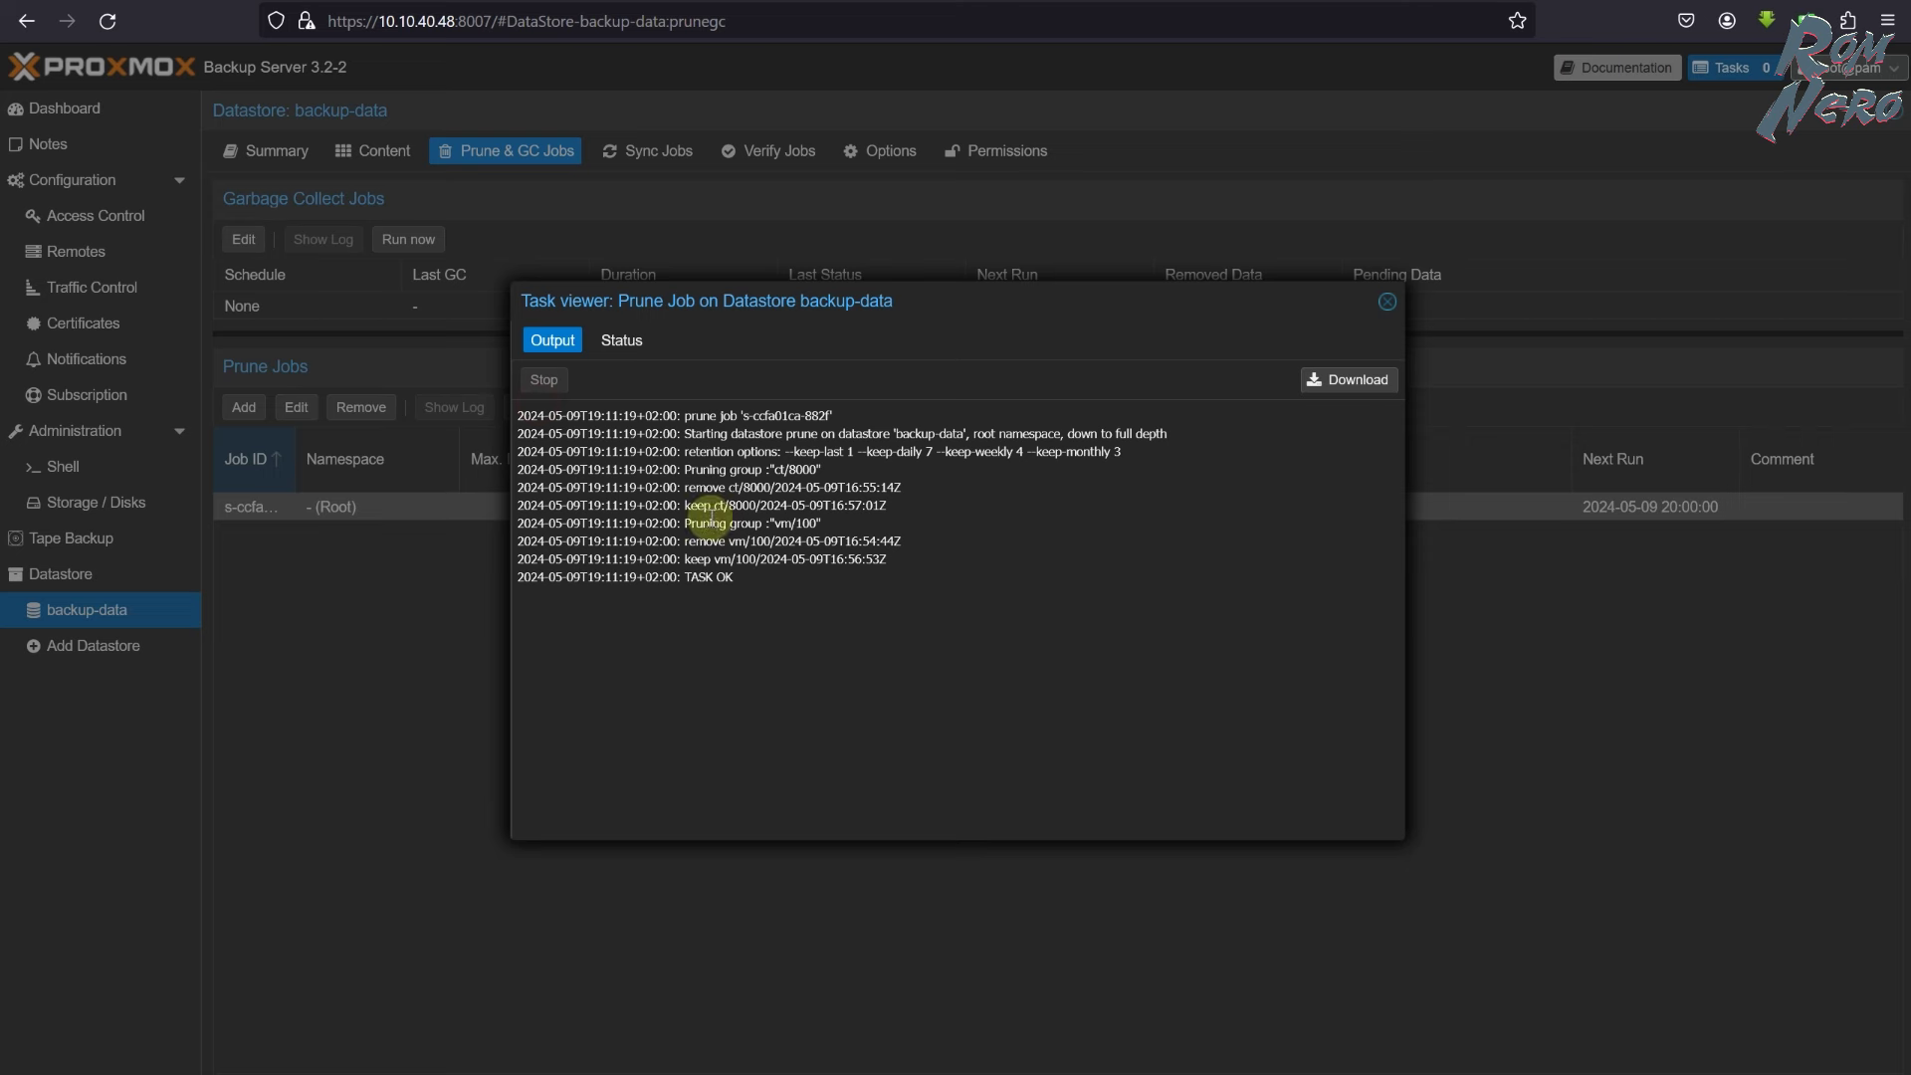
left_click_drag(683, 486, 908, 484)
left_click_drag(685, 505, 889, 510)
left_click_drag(686, 543, 918, 557)
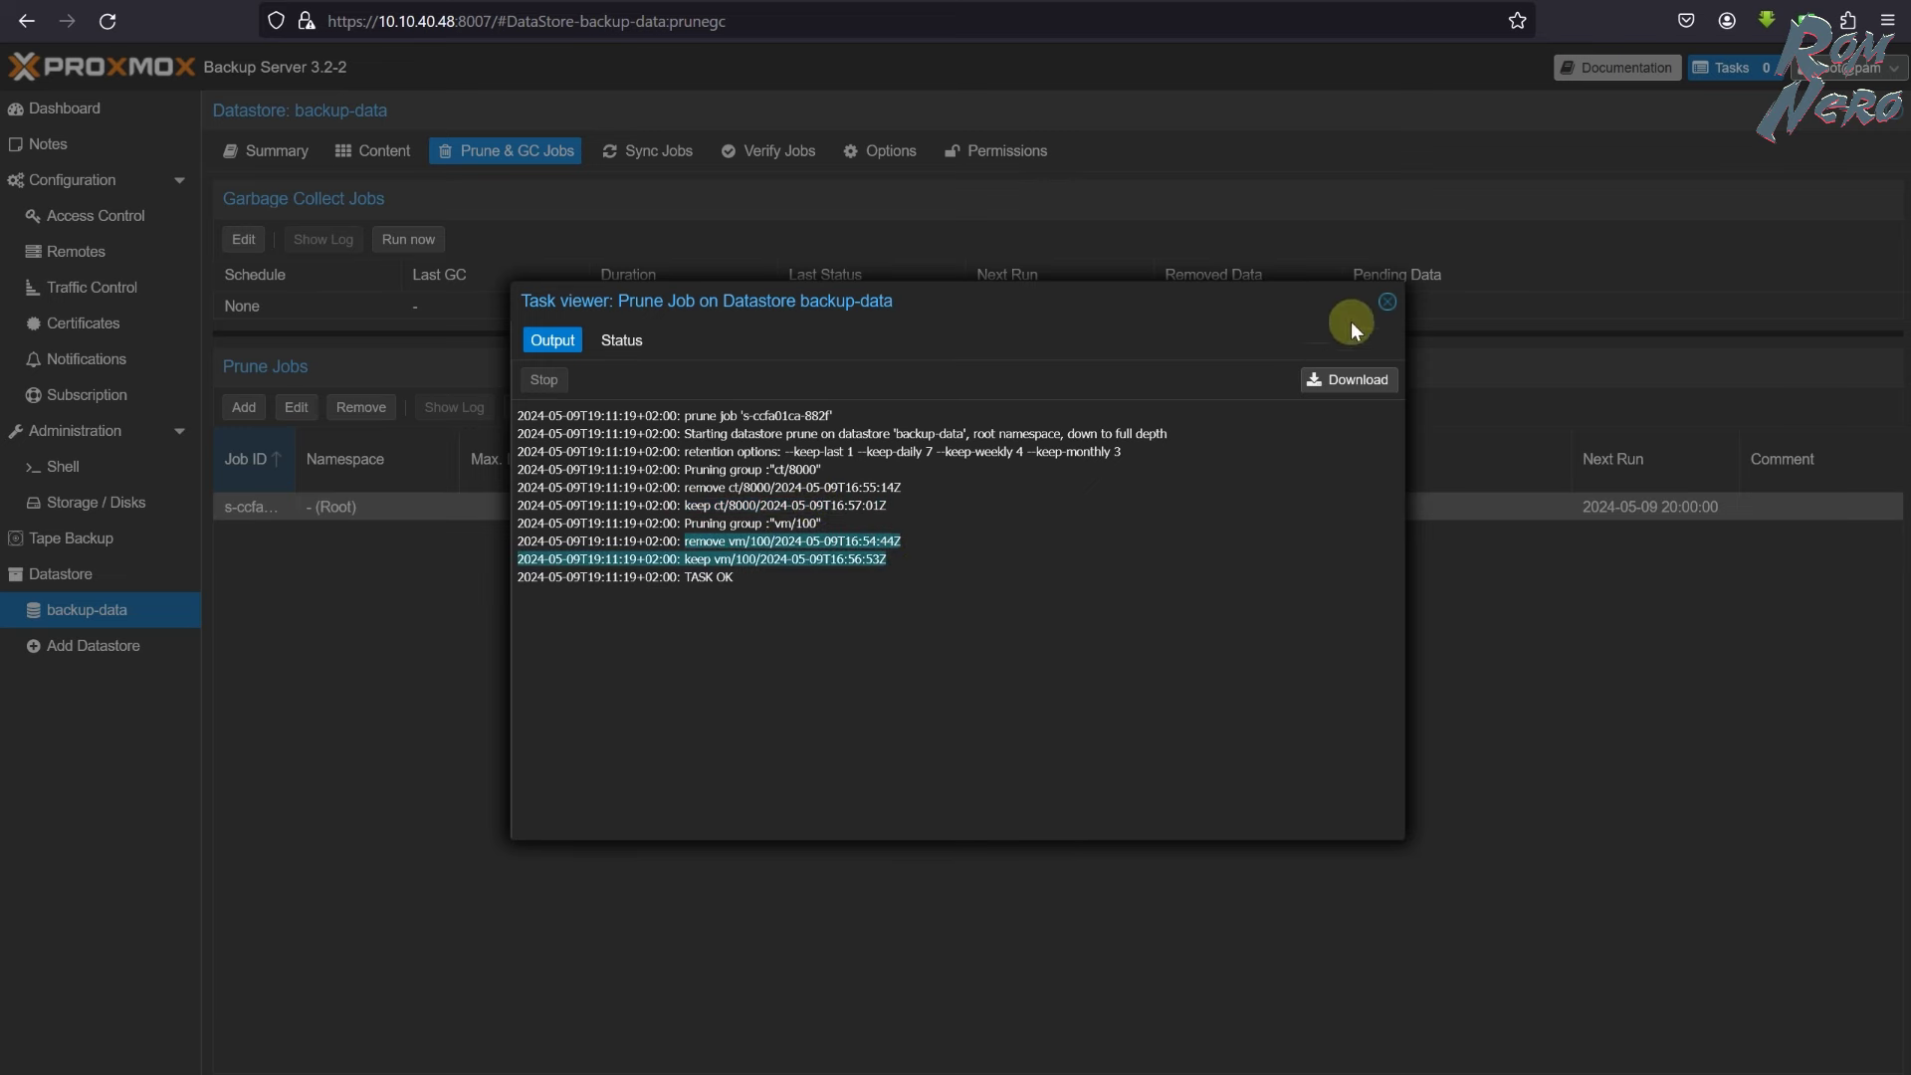
left_click(1386, 301)
left_click(372, 150)
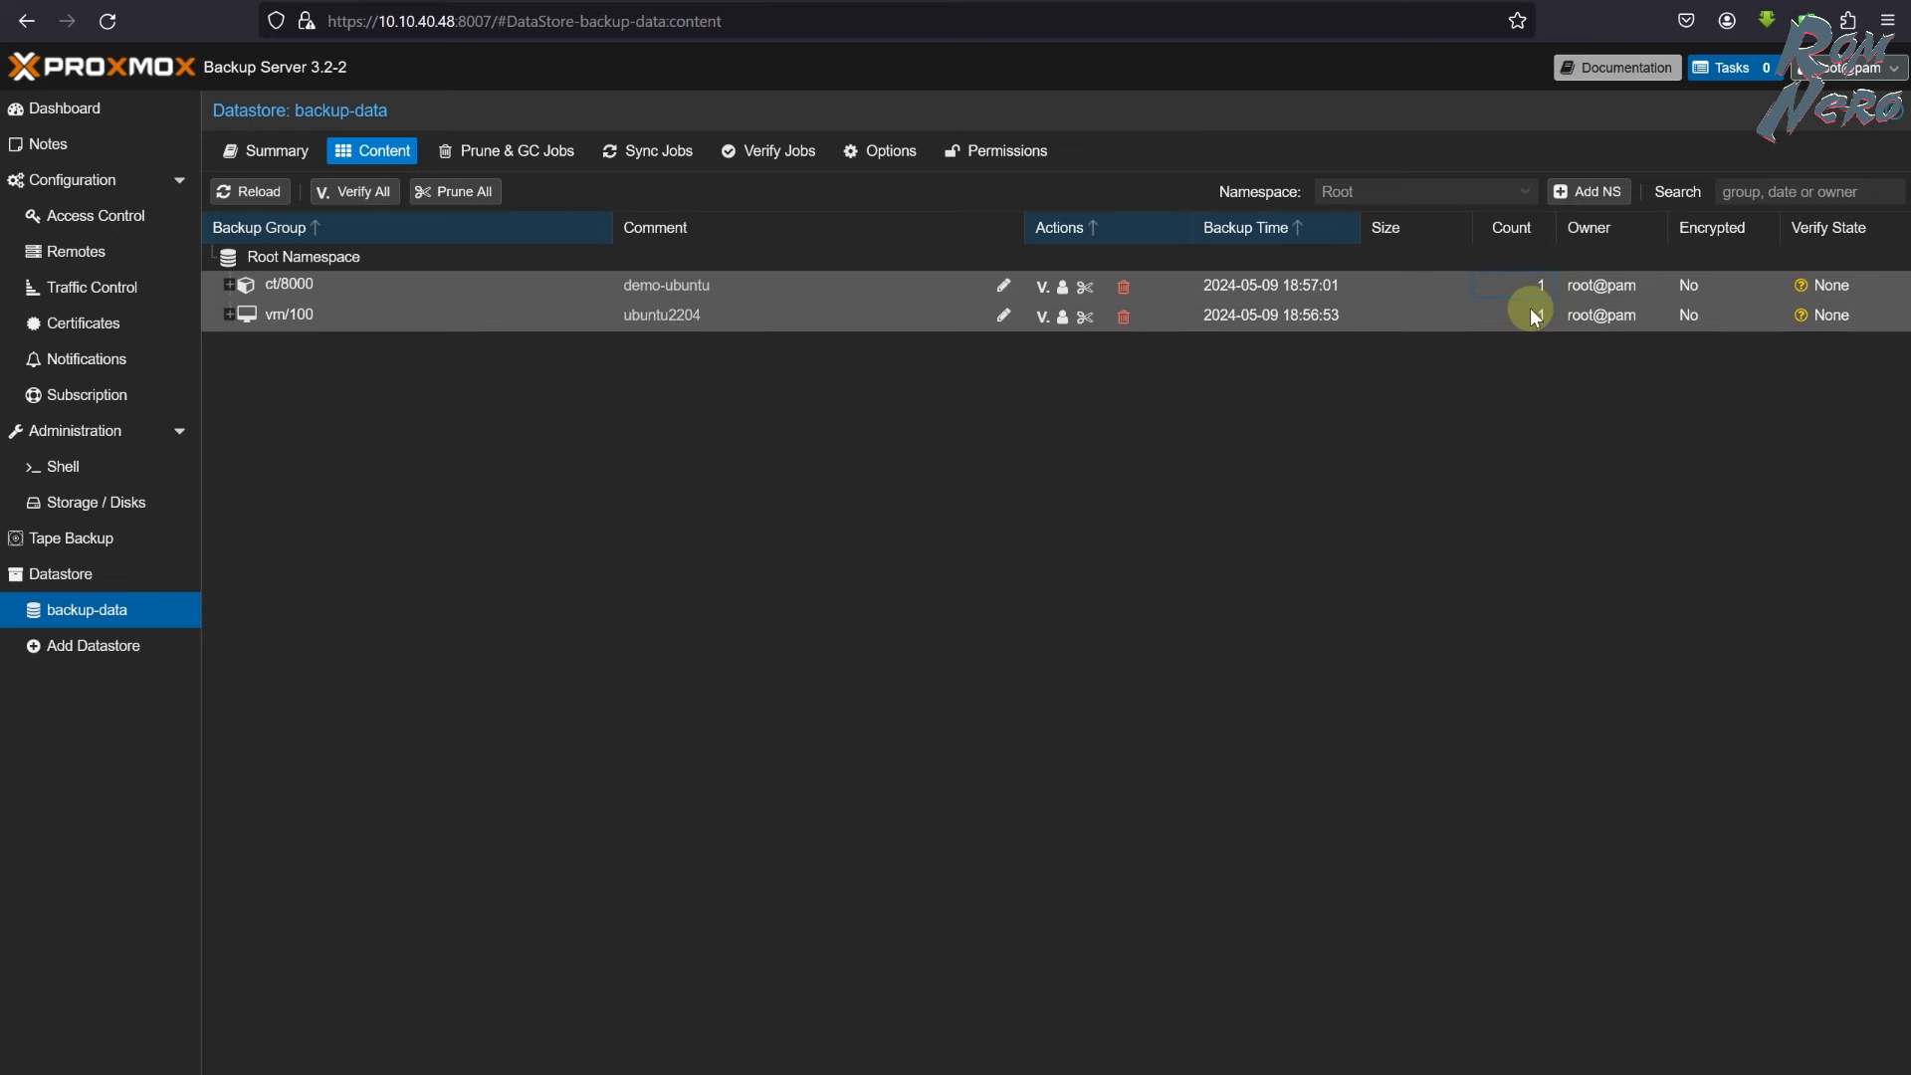
- Show the backup-data Summary (2.42 GB of 41.10 GB used) and check its 1.00 Deduplication Factor
left_click(264, 151)
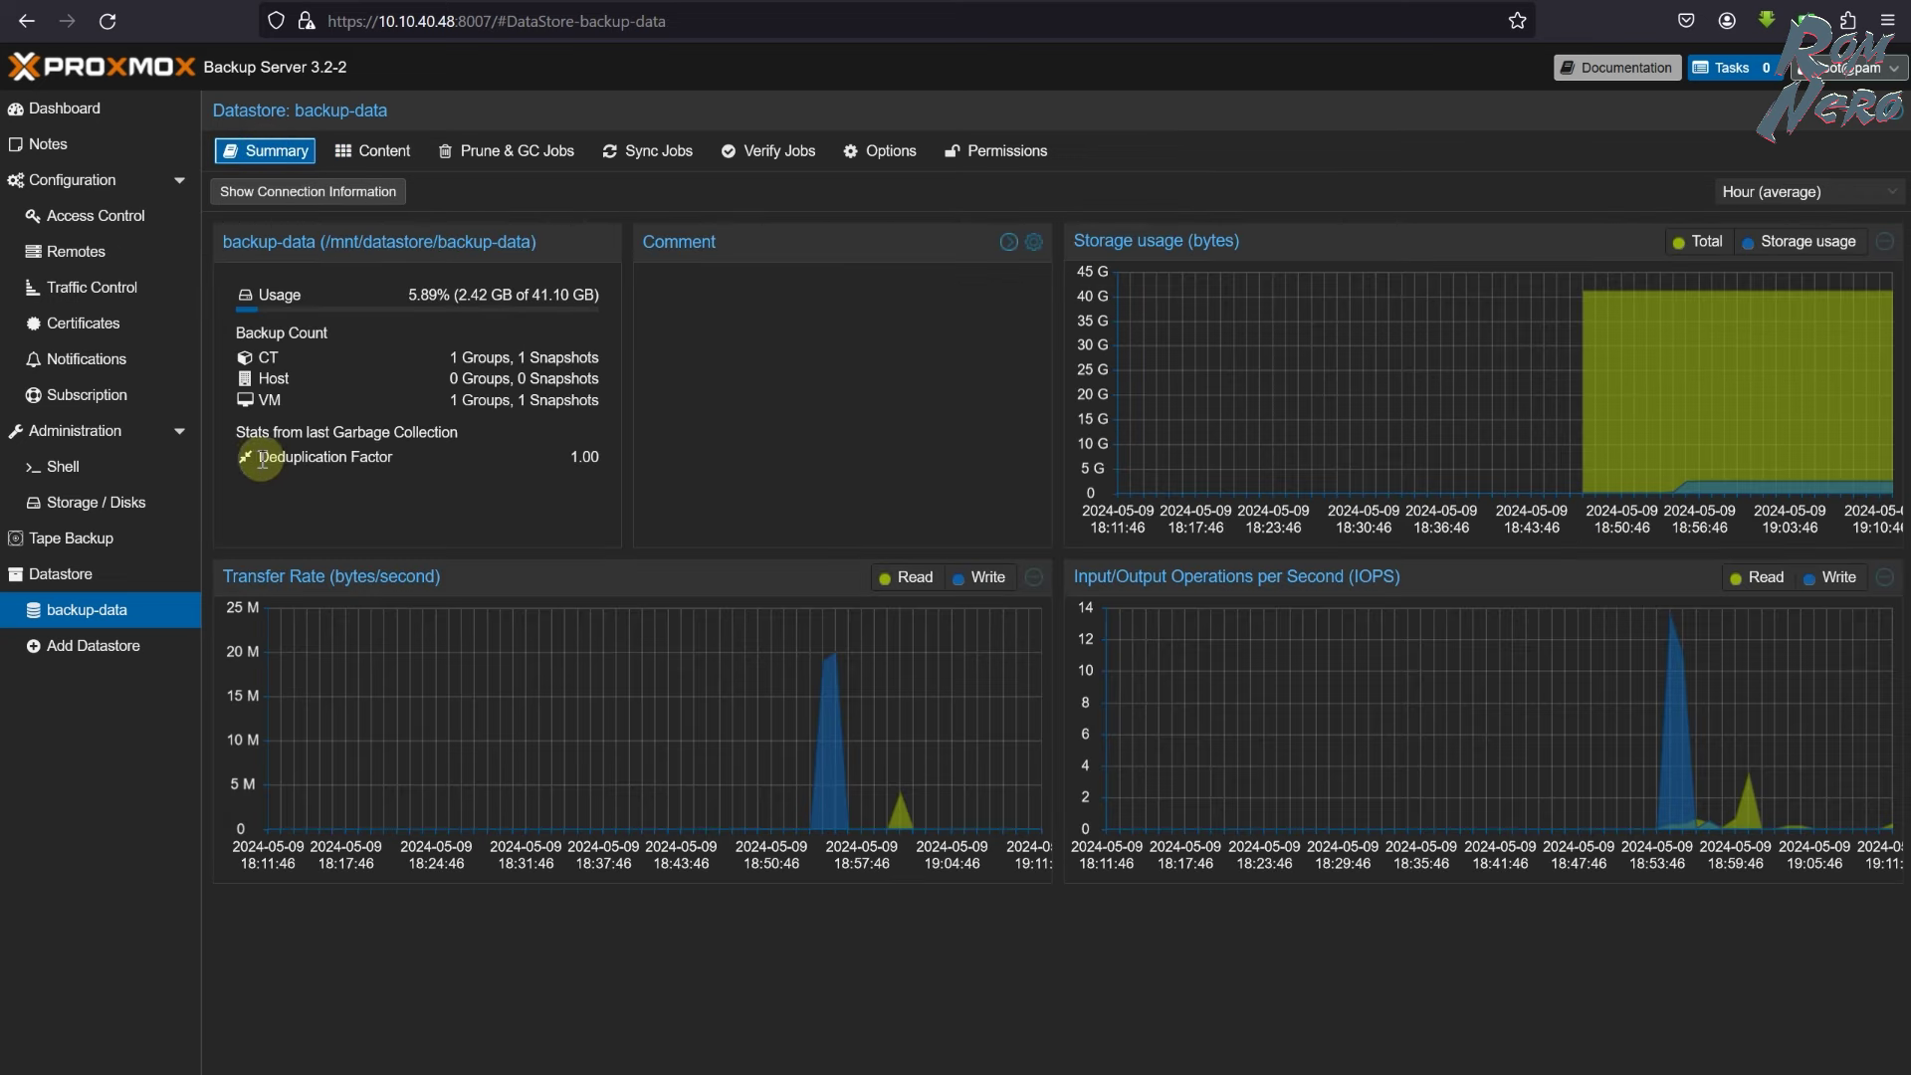
left_click_drag(244, 458, 394, 458)
left_click(452, 533)
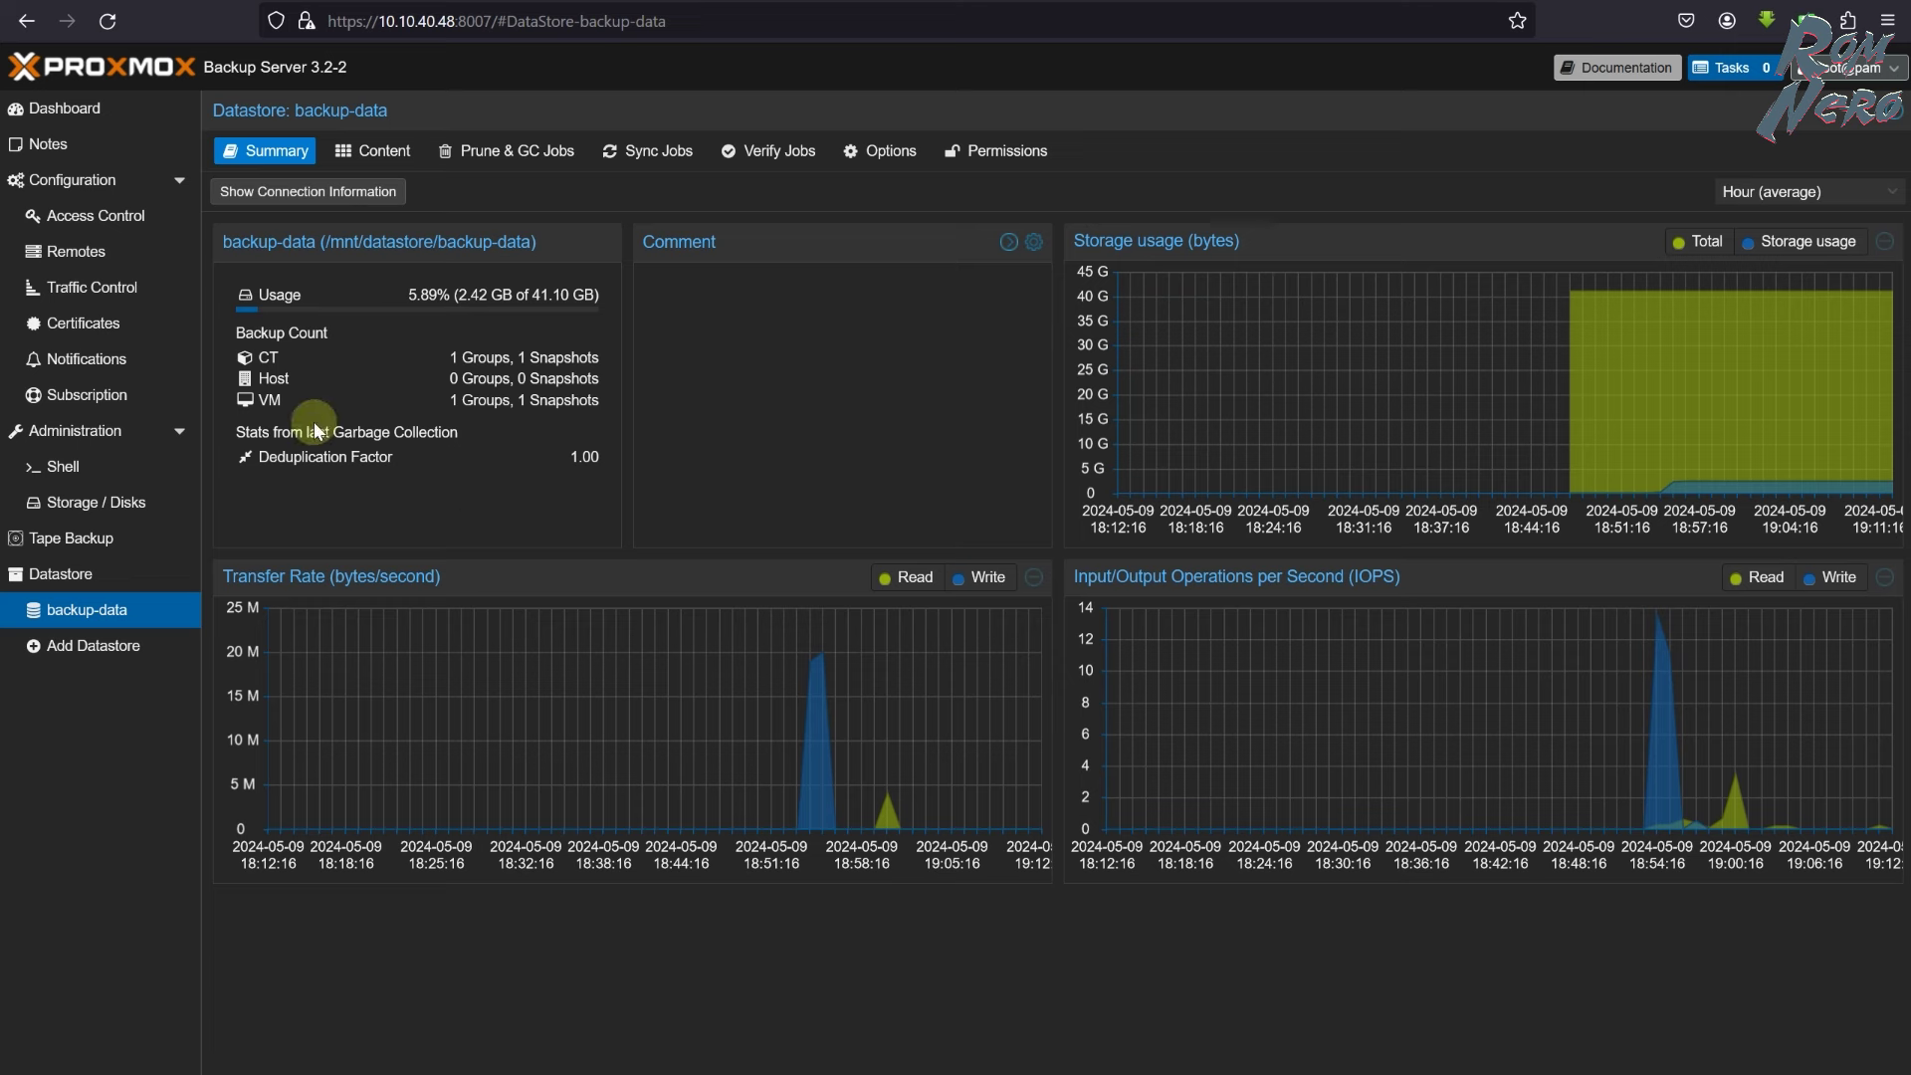
left_click_drag(283, 460, 452, 488)
left_click(453, 492)
- Set the garbage collection schedule to run every day at 21:30
left_click(512, 150)
left_click(244, 243)
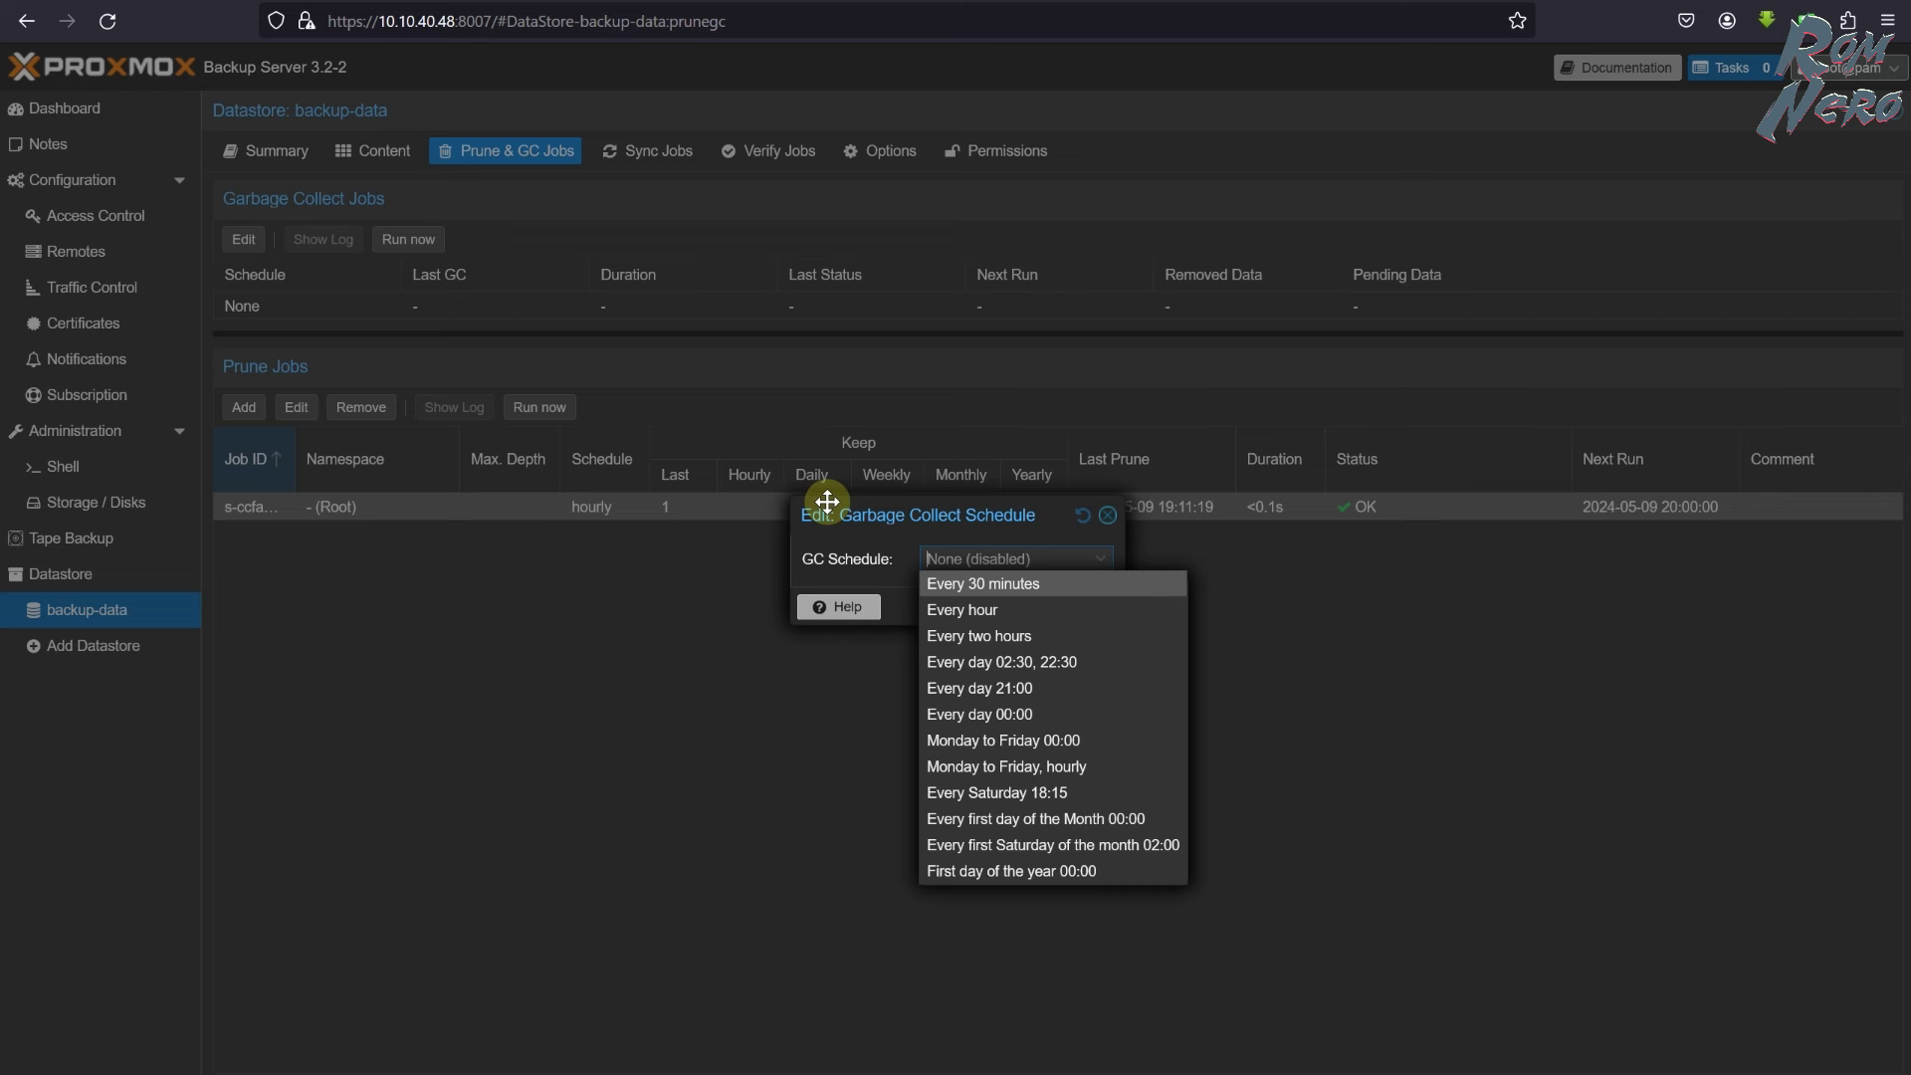
left_click(945, 690)
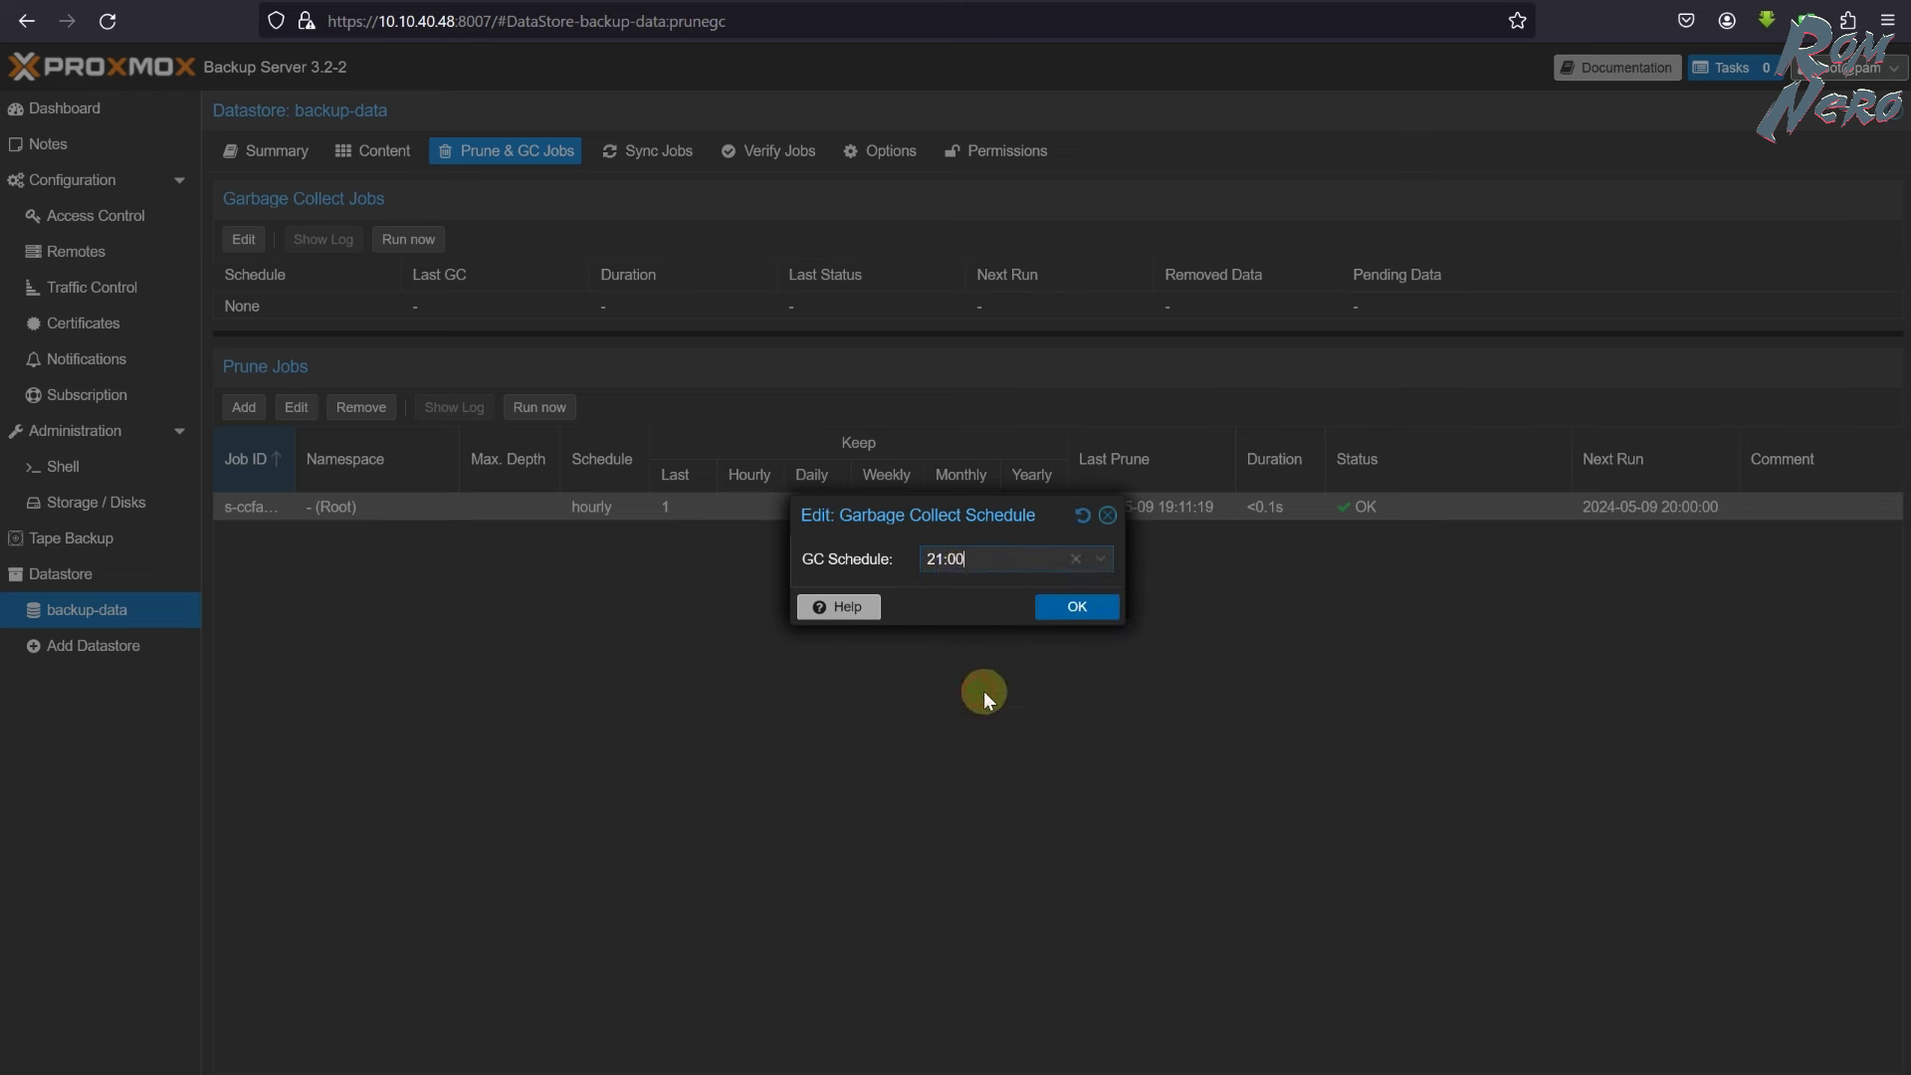
left_click(962, 558)
double_click(948, 558)
type("30")
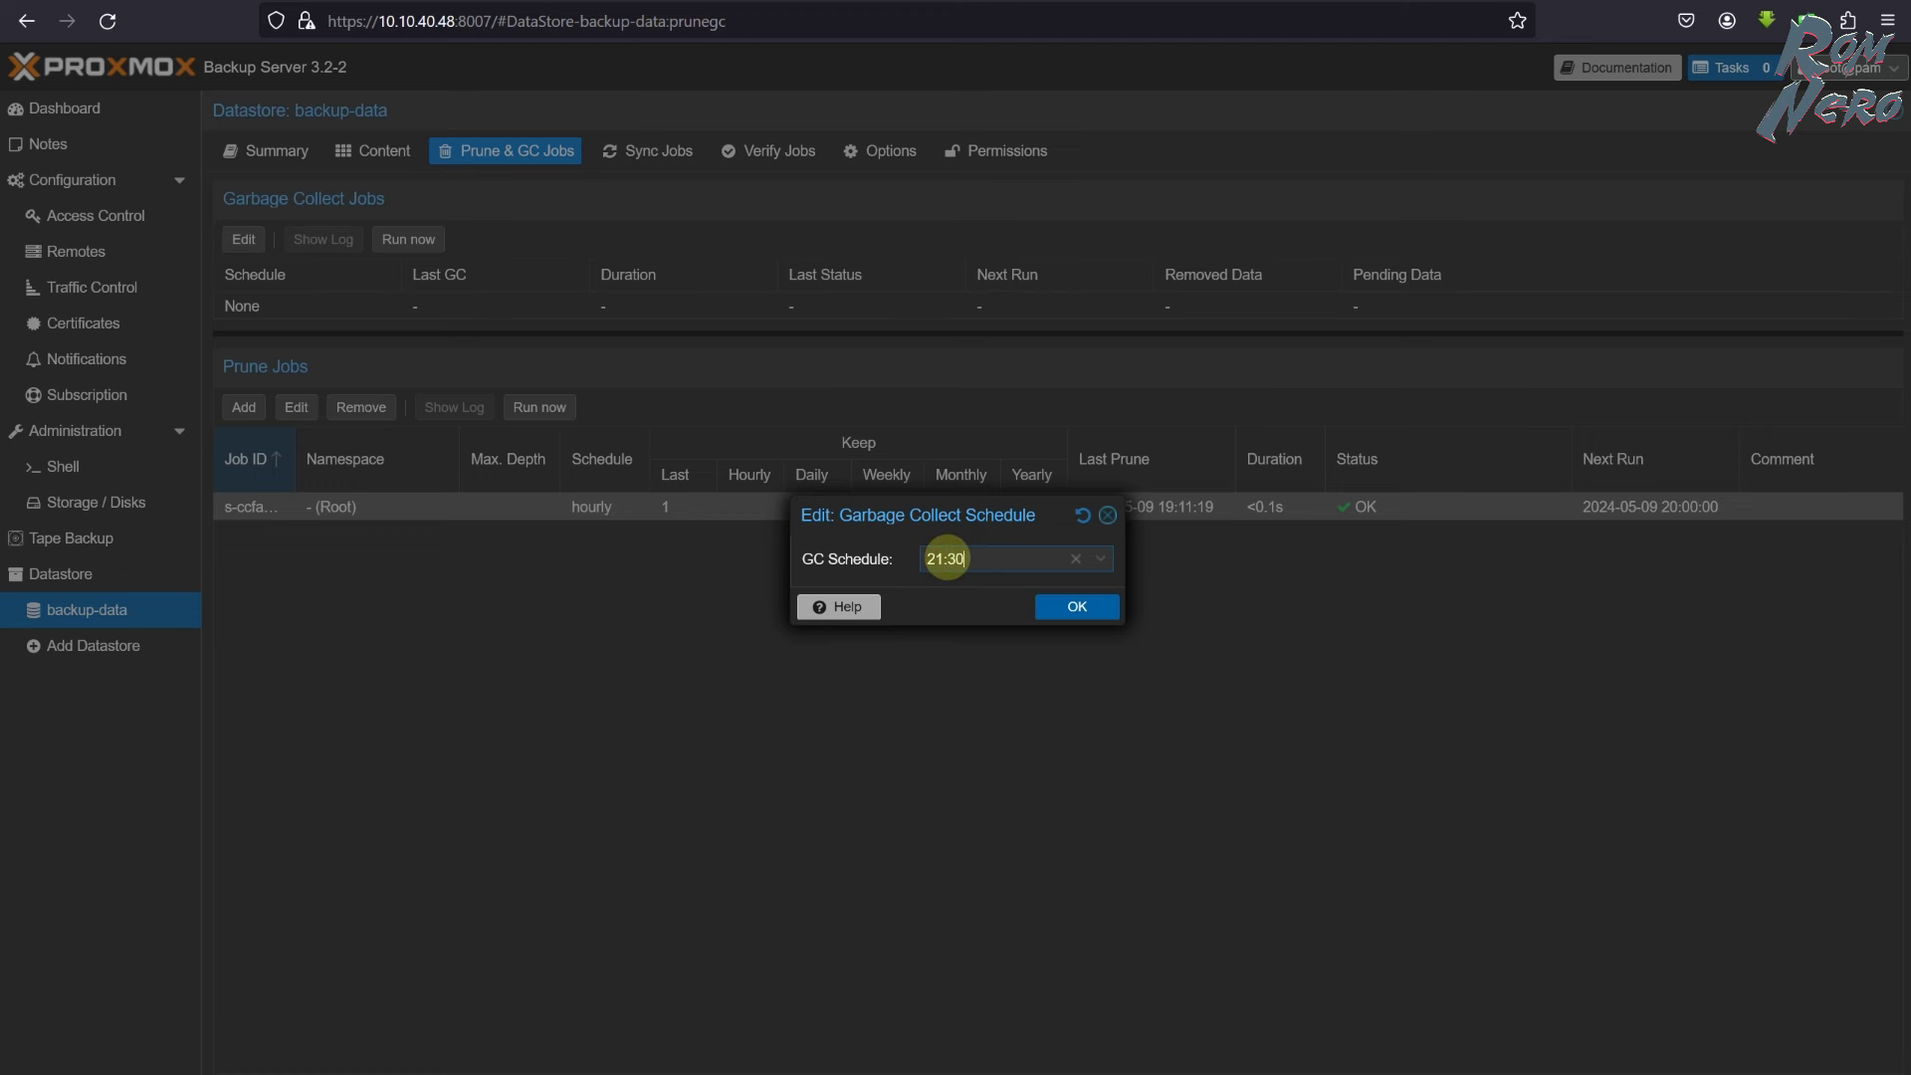
left_click(1080, 610)
- Run garbage collection now and confirm the Summary's deduplication factor rose to 4.92
left_click(232, 310)
left_click(408, 239)
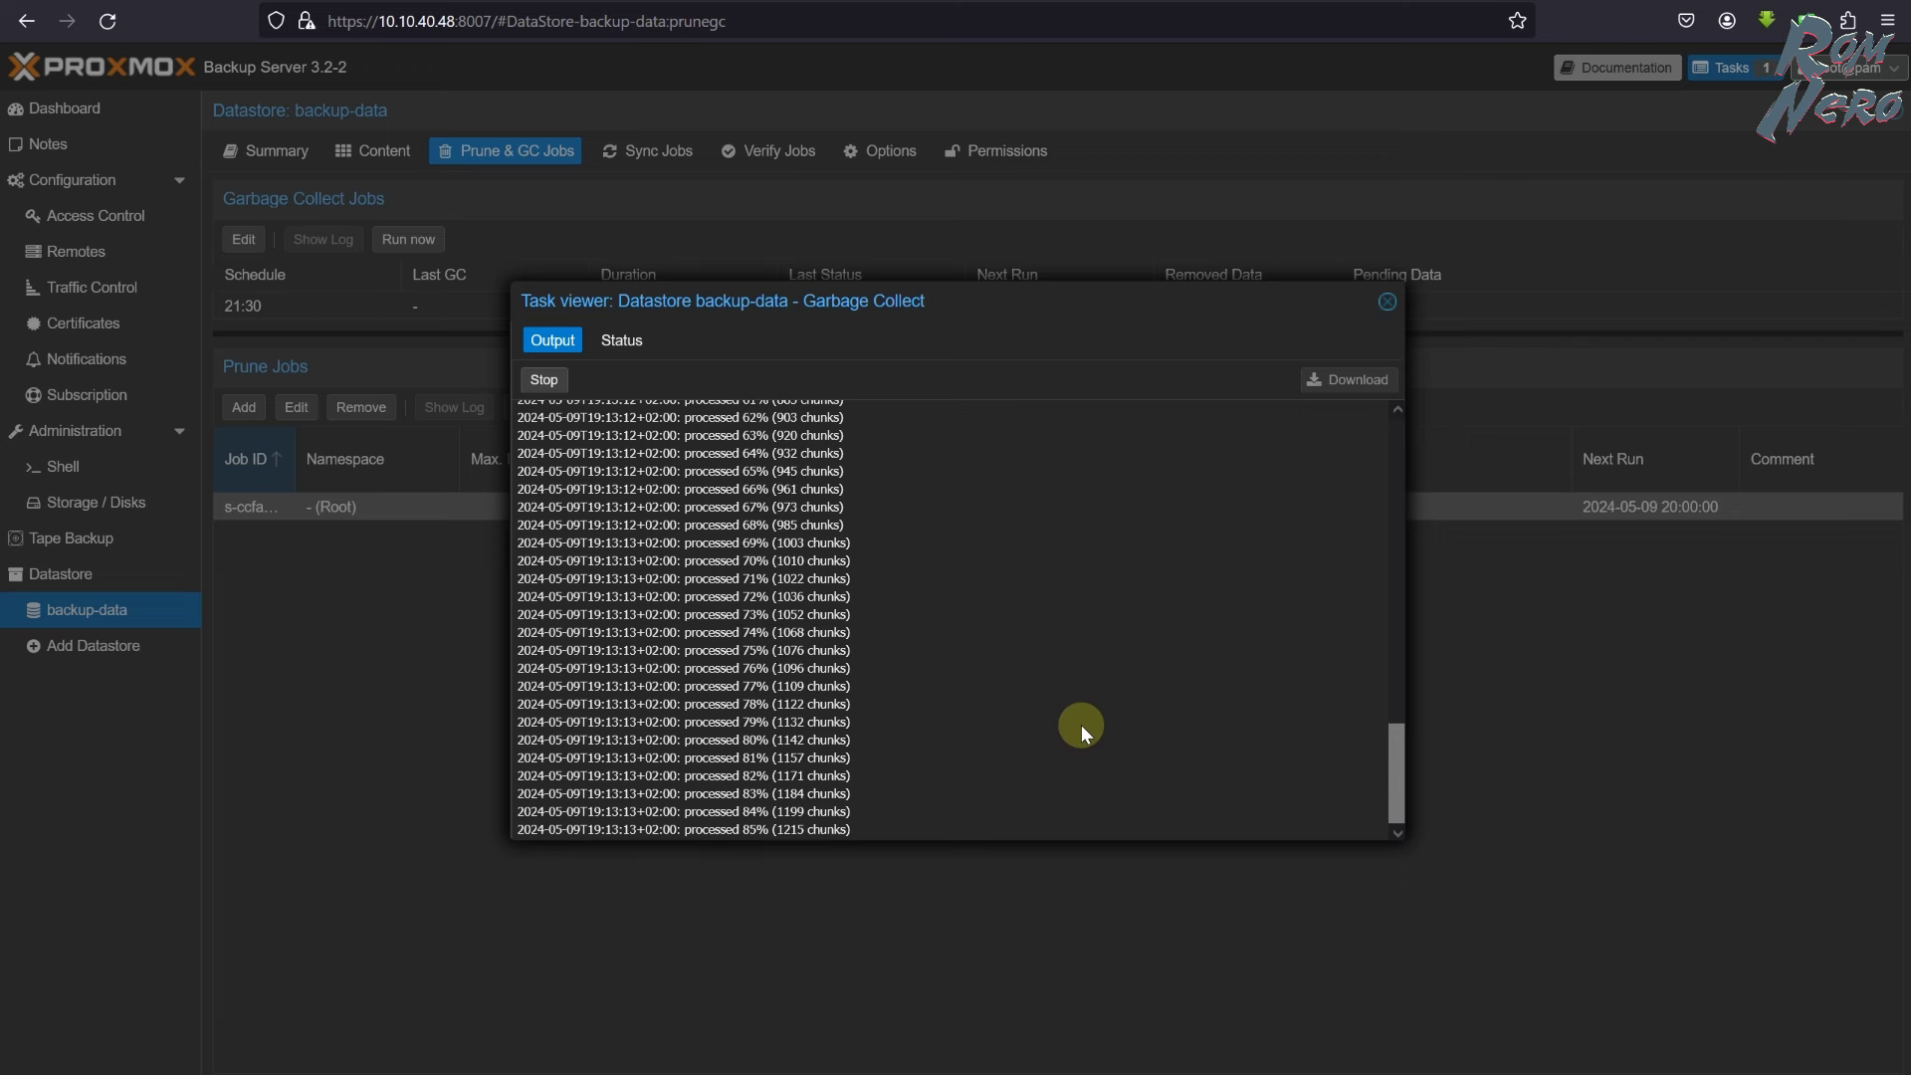
left_click(1389, 304)
left_click(271, 151)
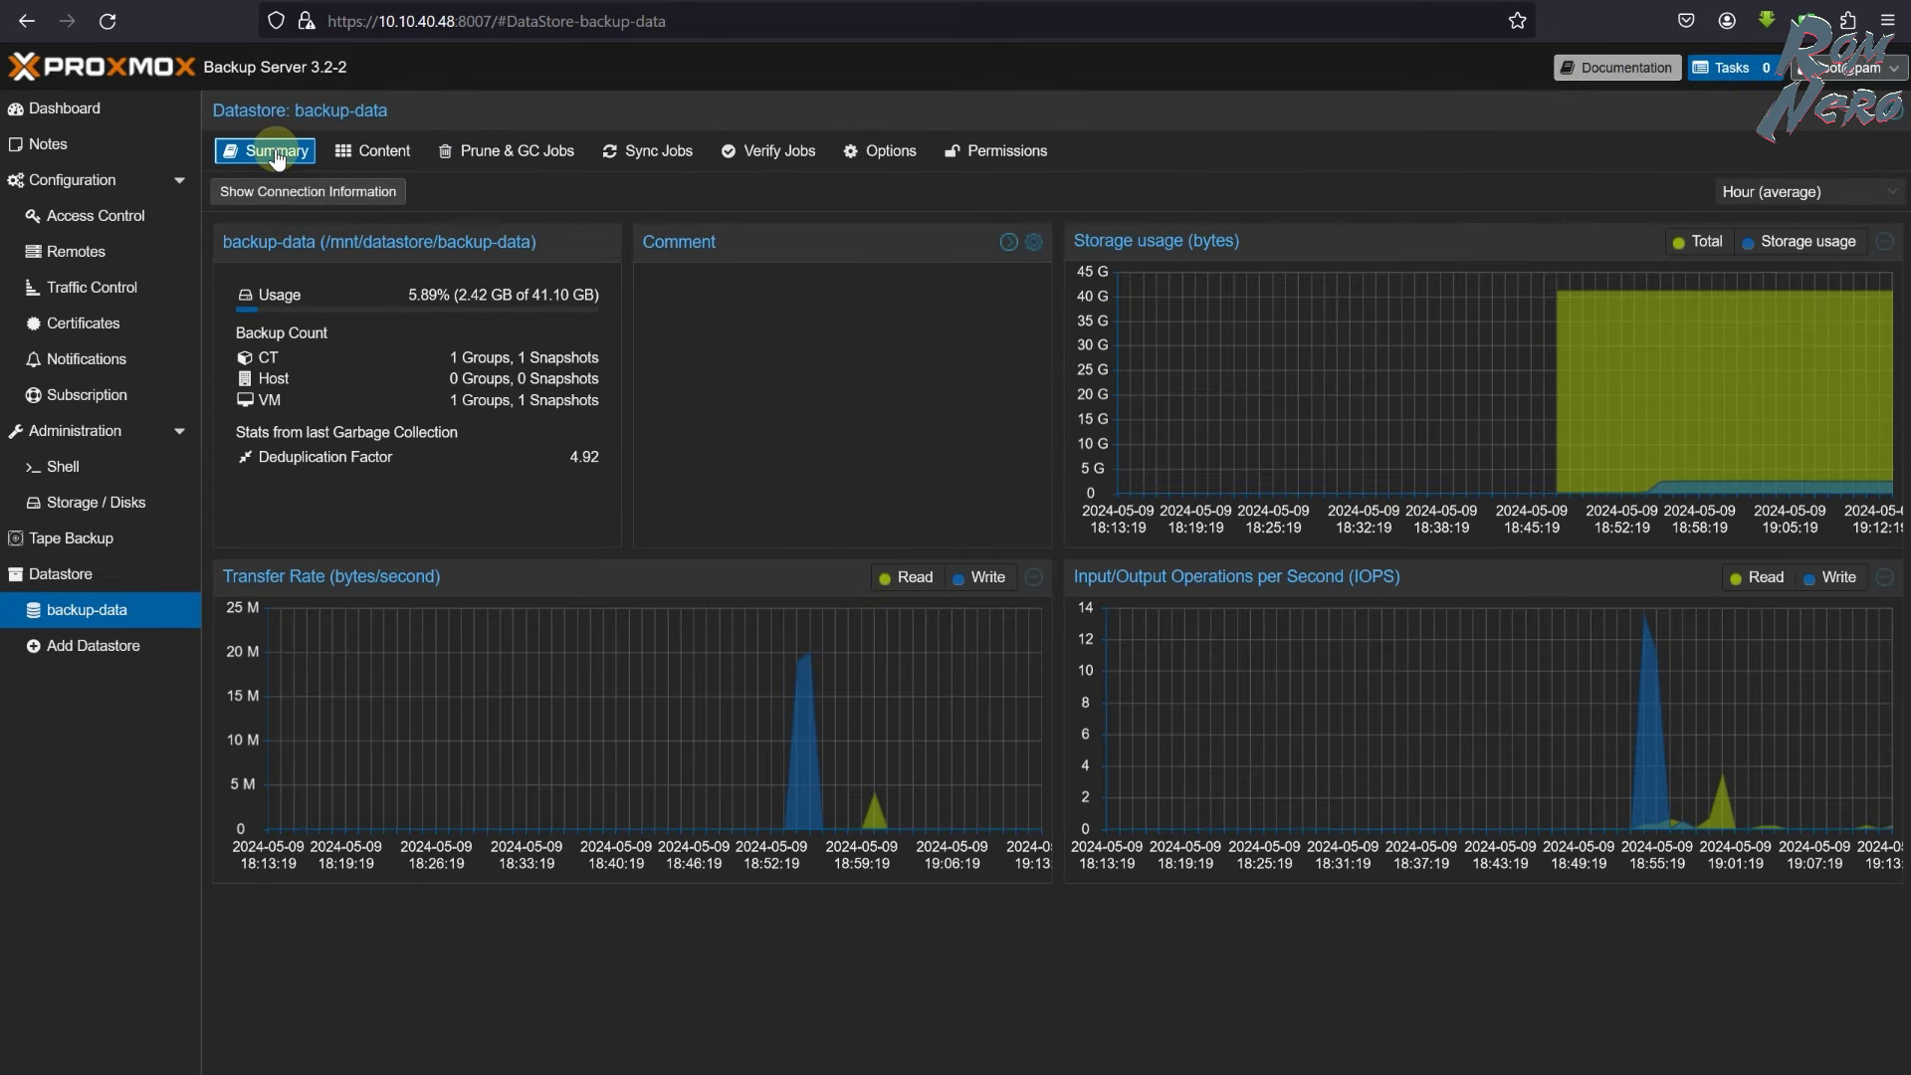
left_click_drag(256, 458, 390, 455)
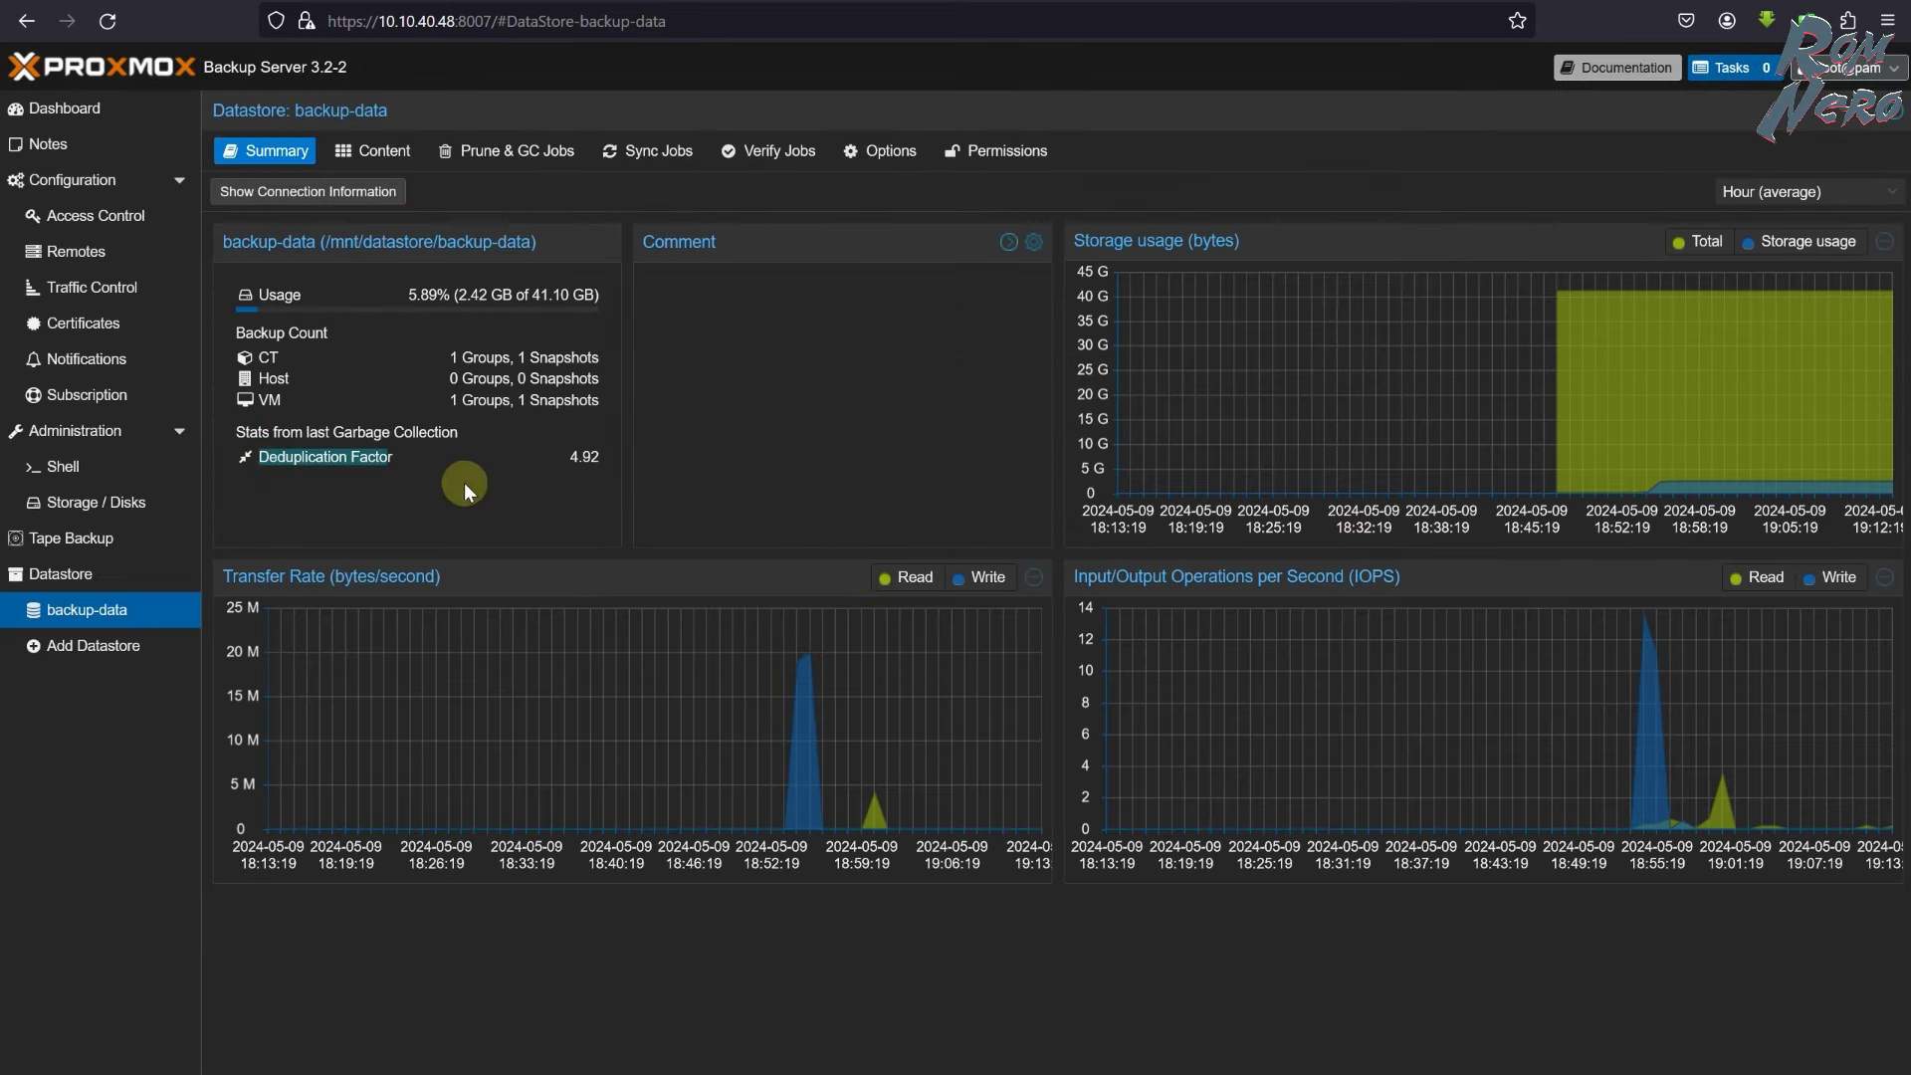
left_click_drag(557, 451, 593, 482)
left_click(597, 488)
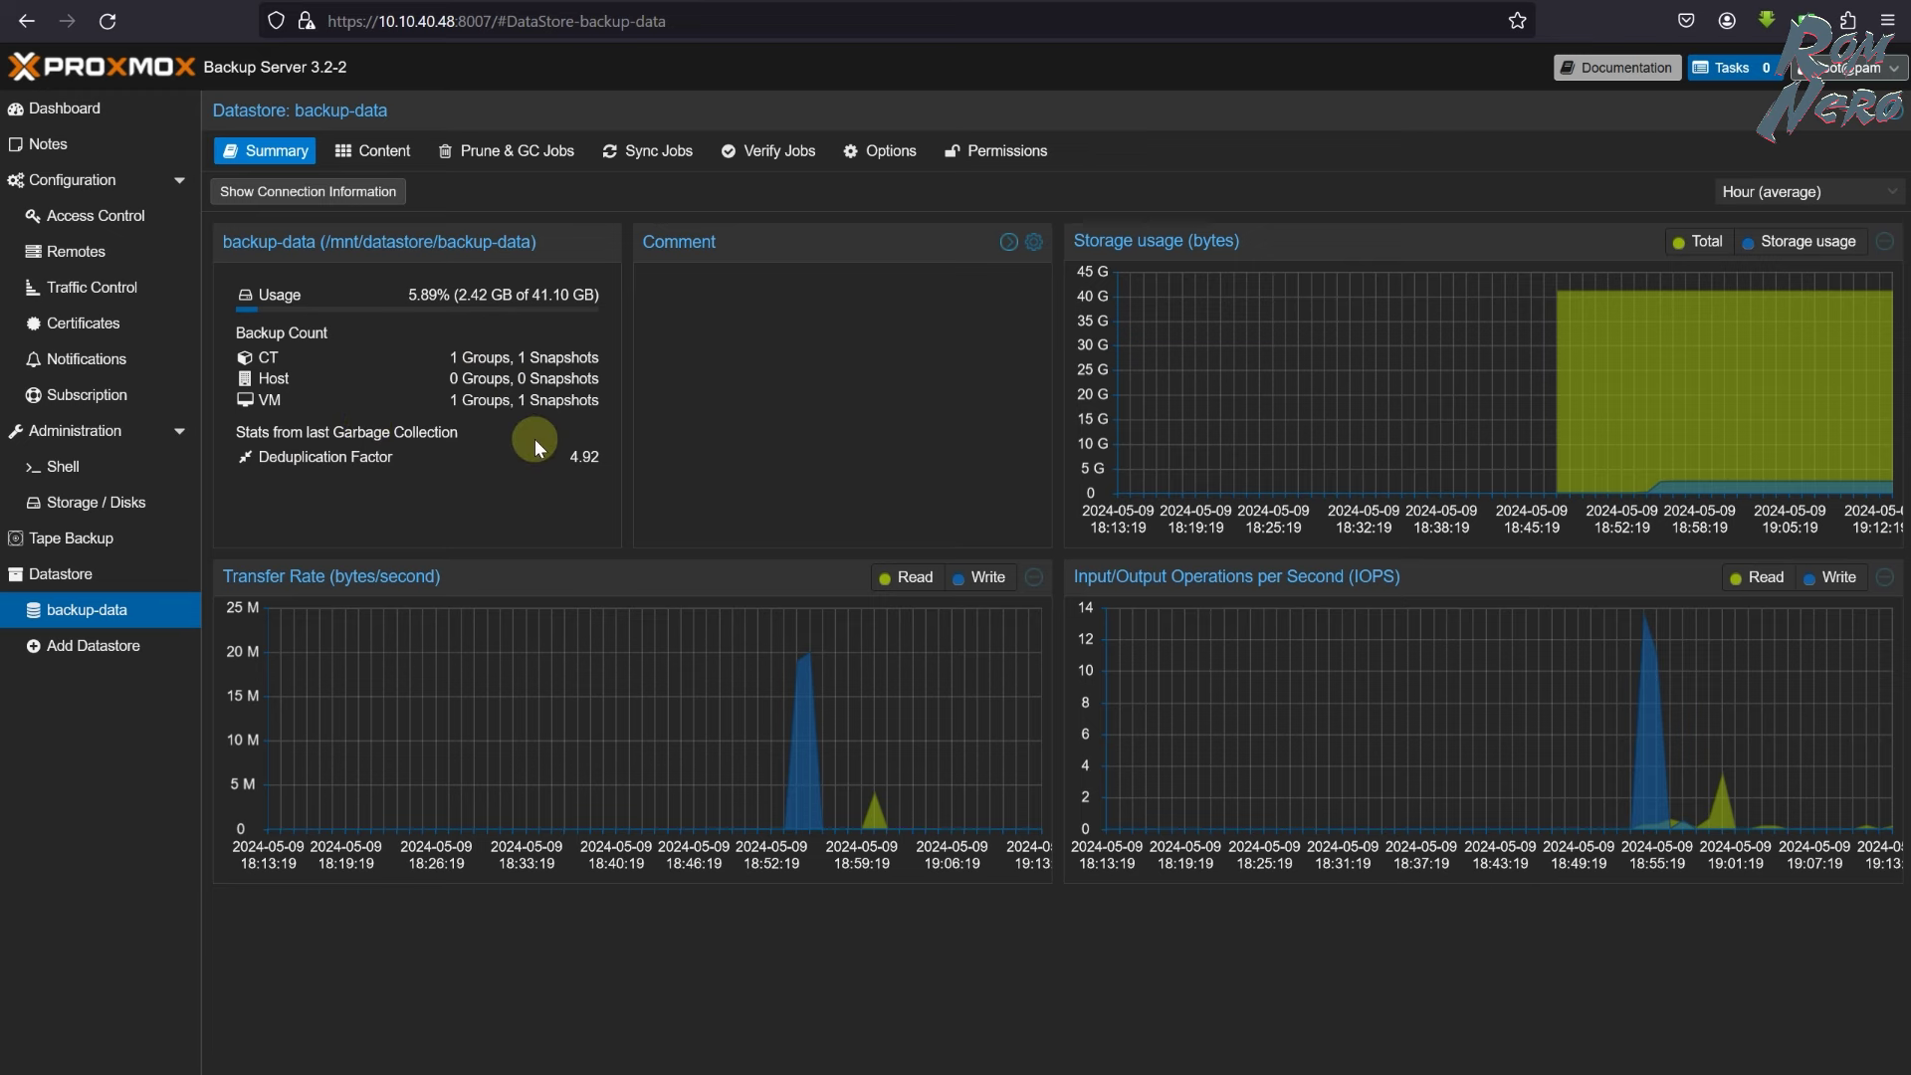
left_click(453, 152)
- Replace the backup-data prune job's hourly schedule with 21:15
double_click(292, 510)
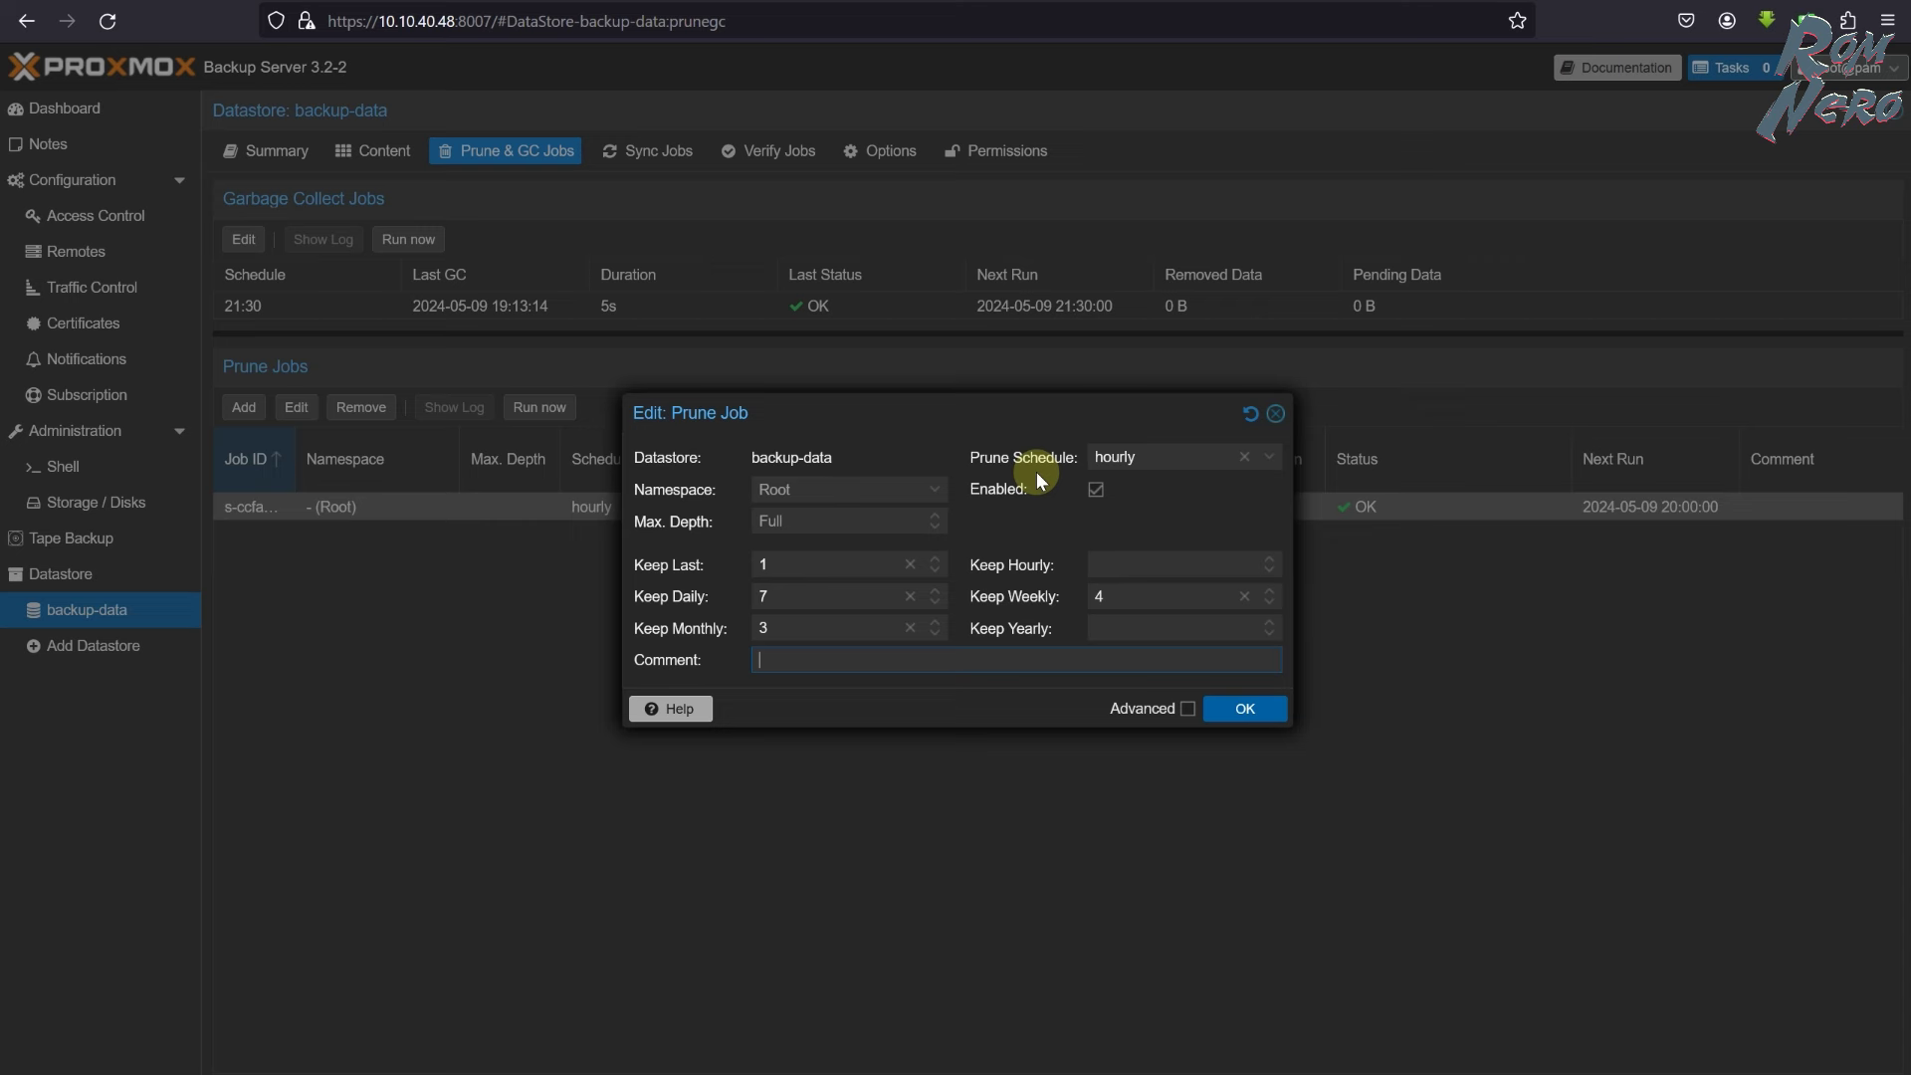
left_click(1262, 462)
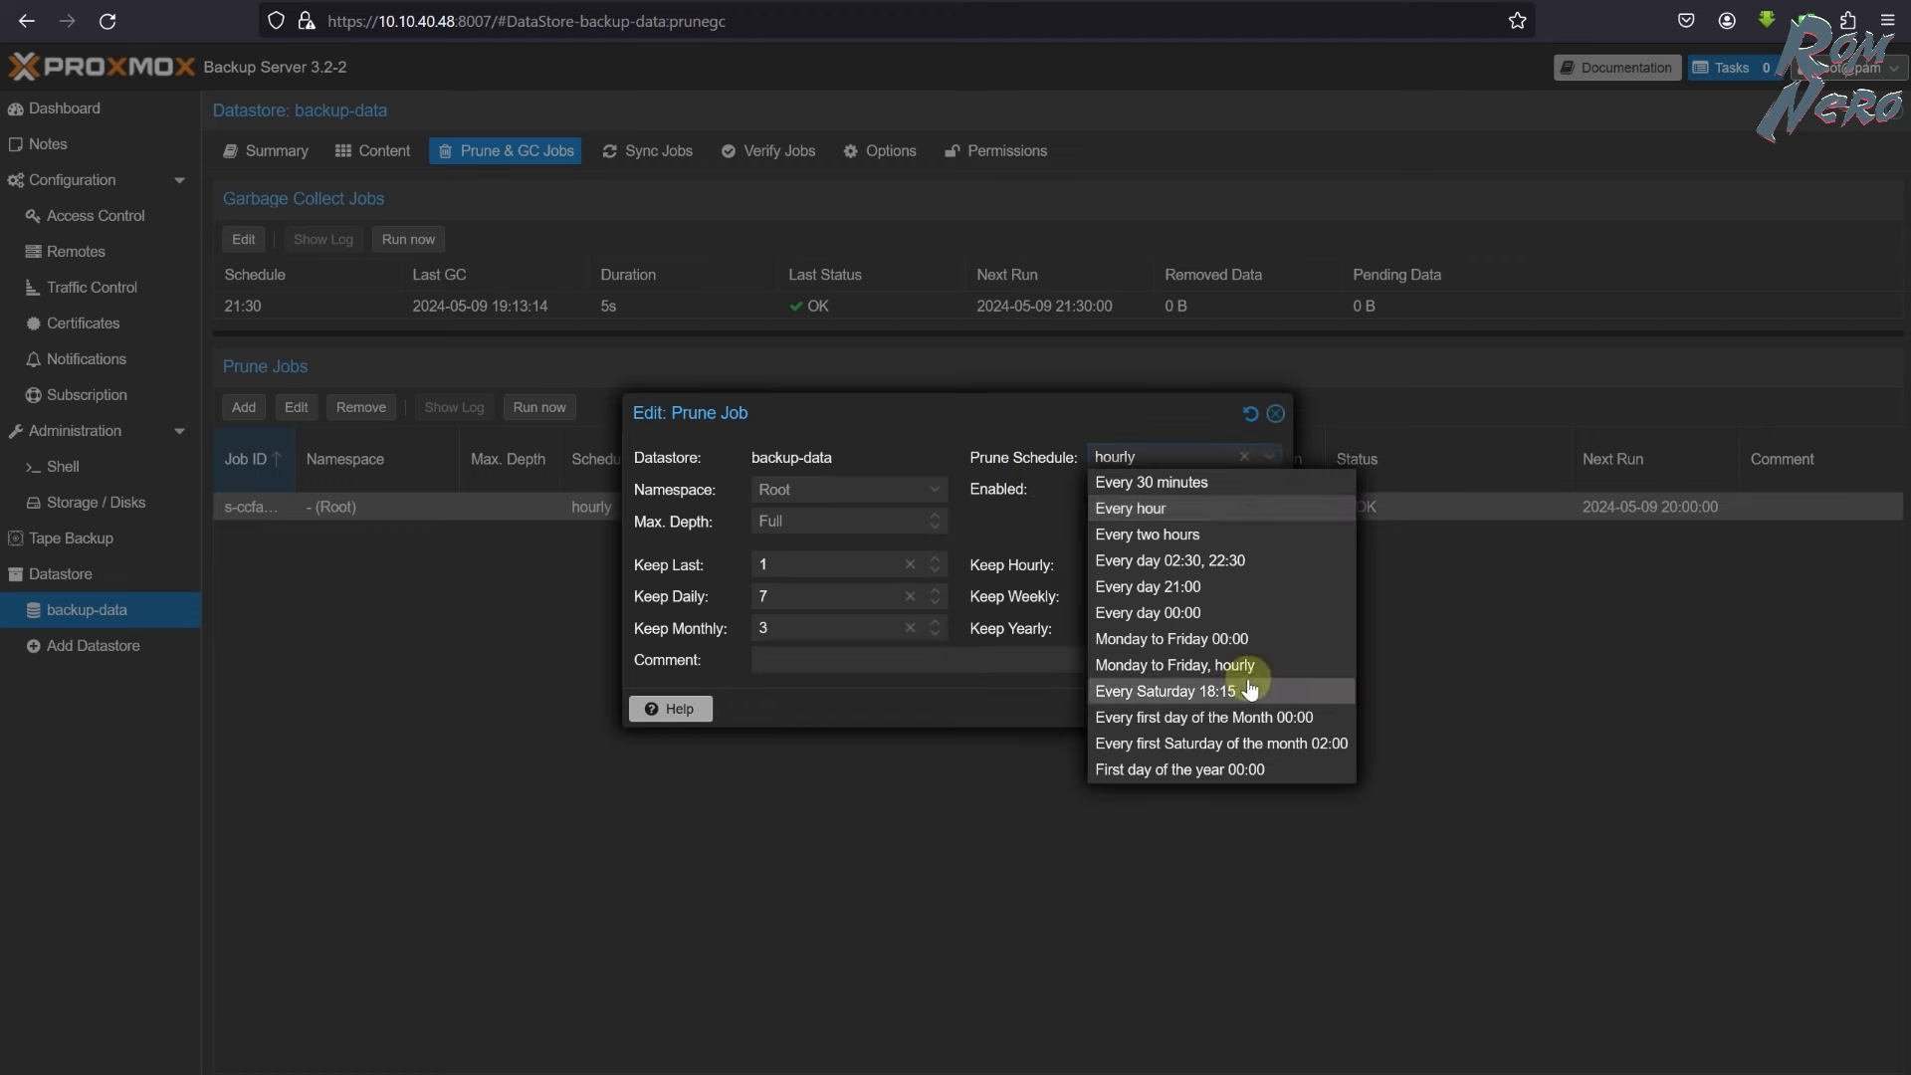
key("ctrl+a")
type("21:15")
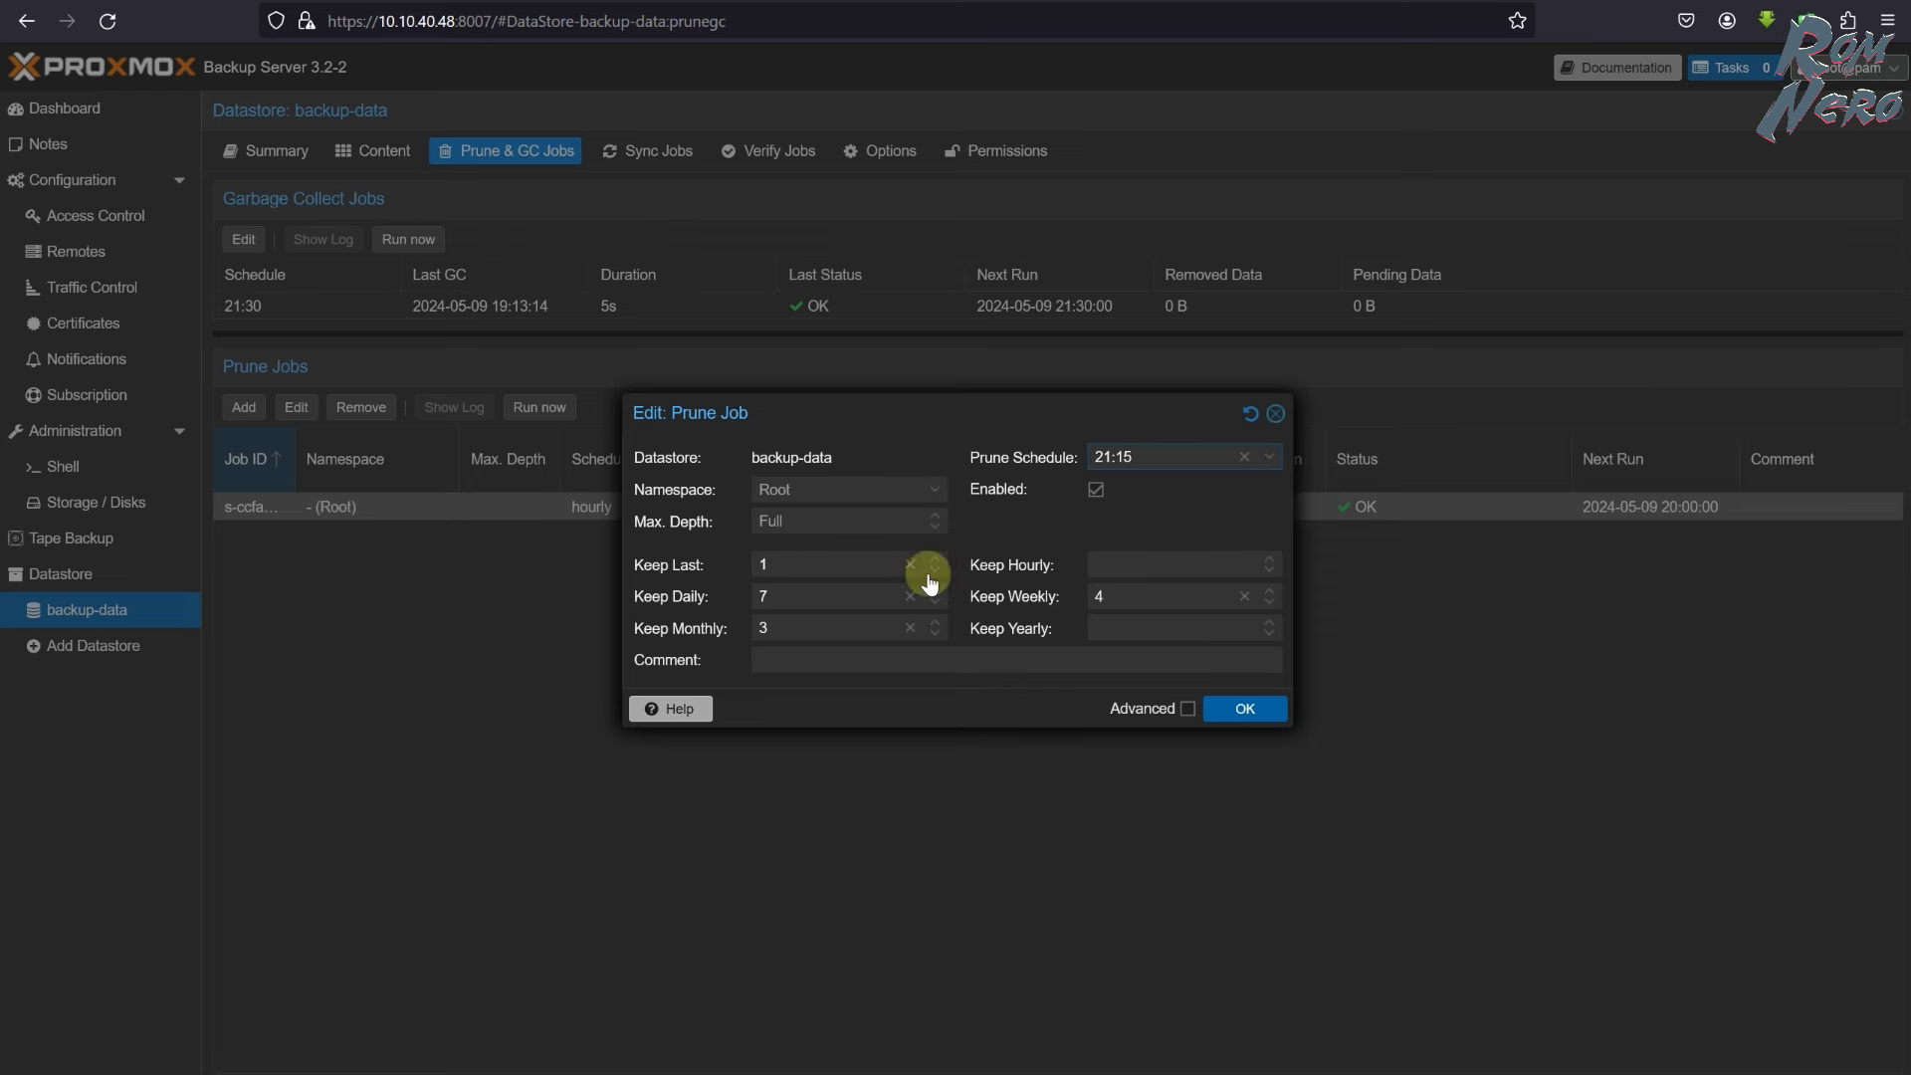
left_click(1257, 708)
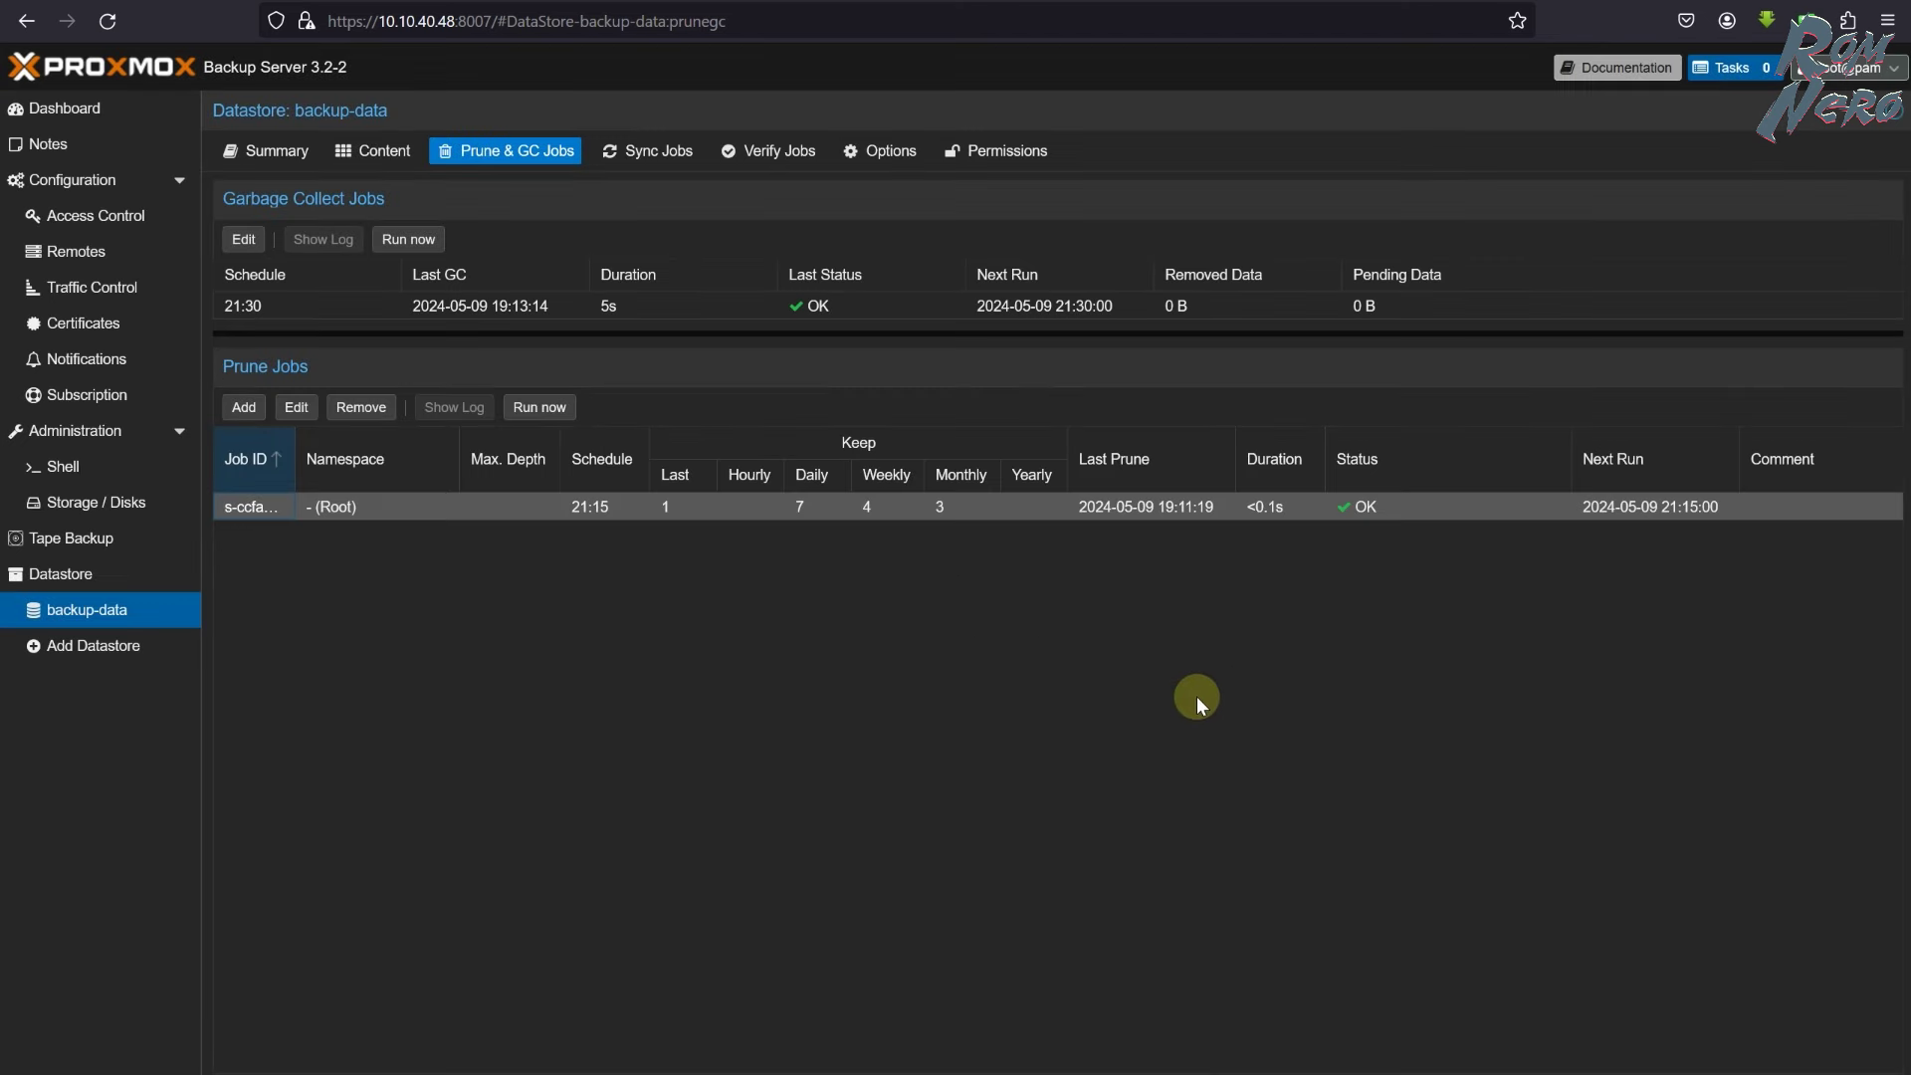
left_click(644, 163)
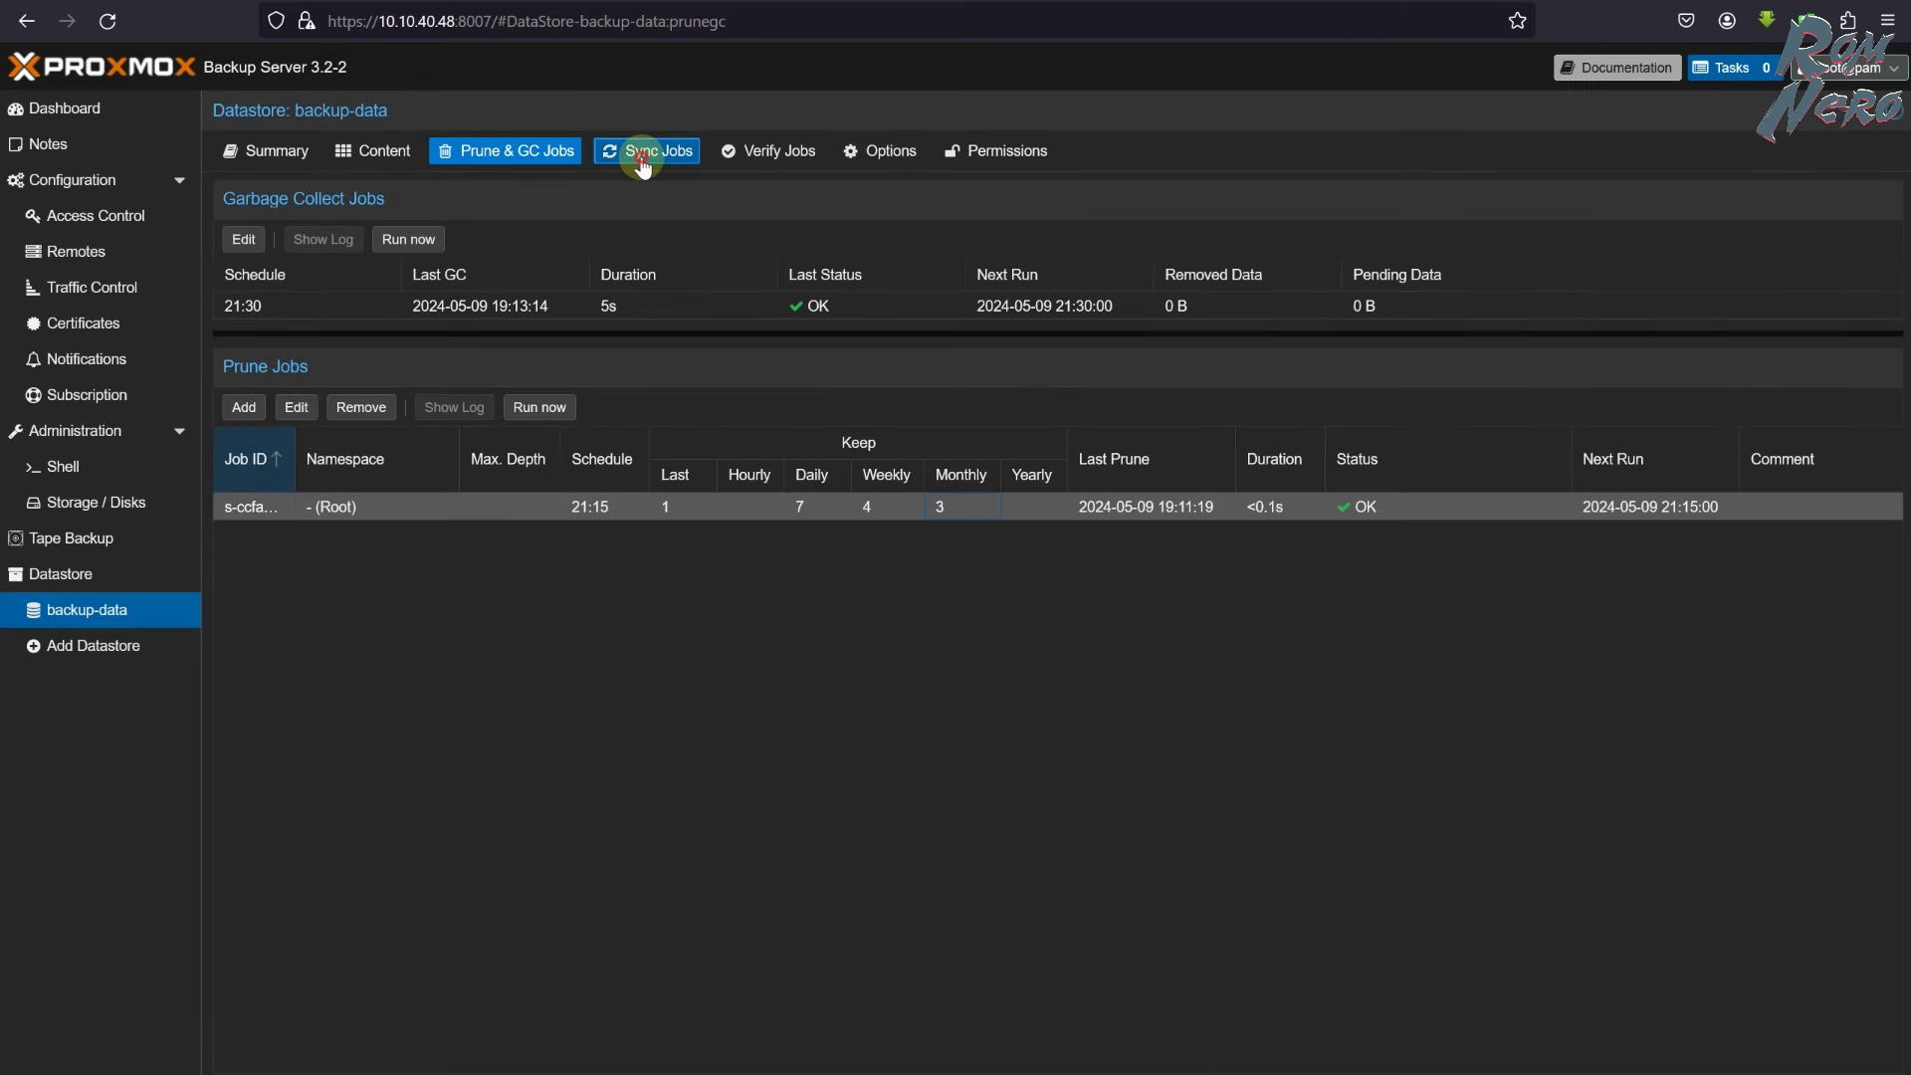
- Discard the unfinished sync job and show backup-data's empty Verify Jobs list
left_click(233, 193)
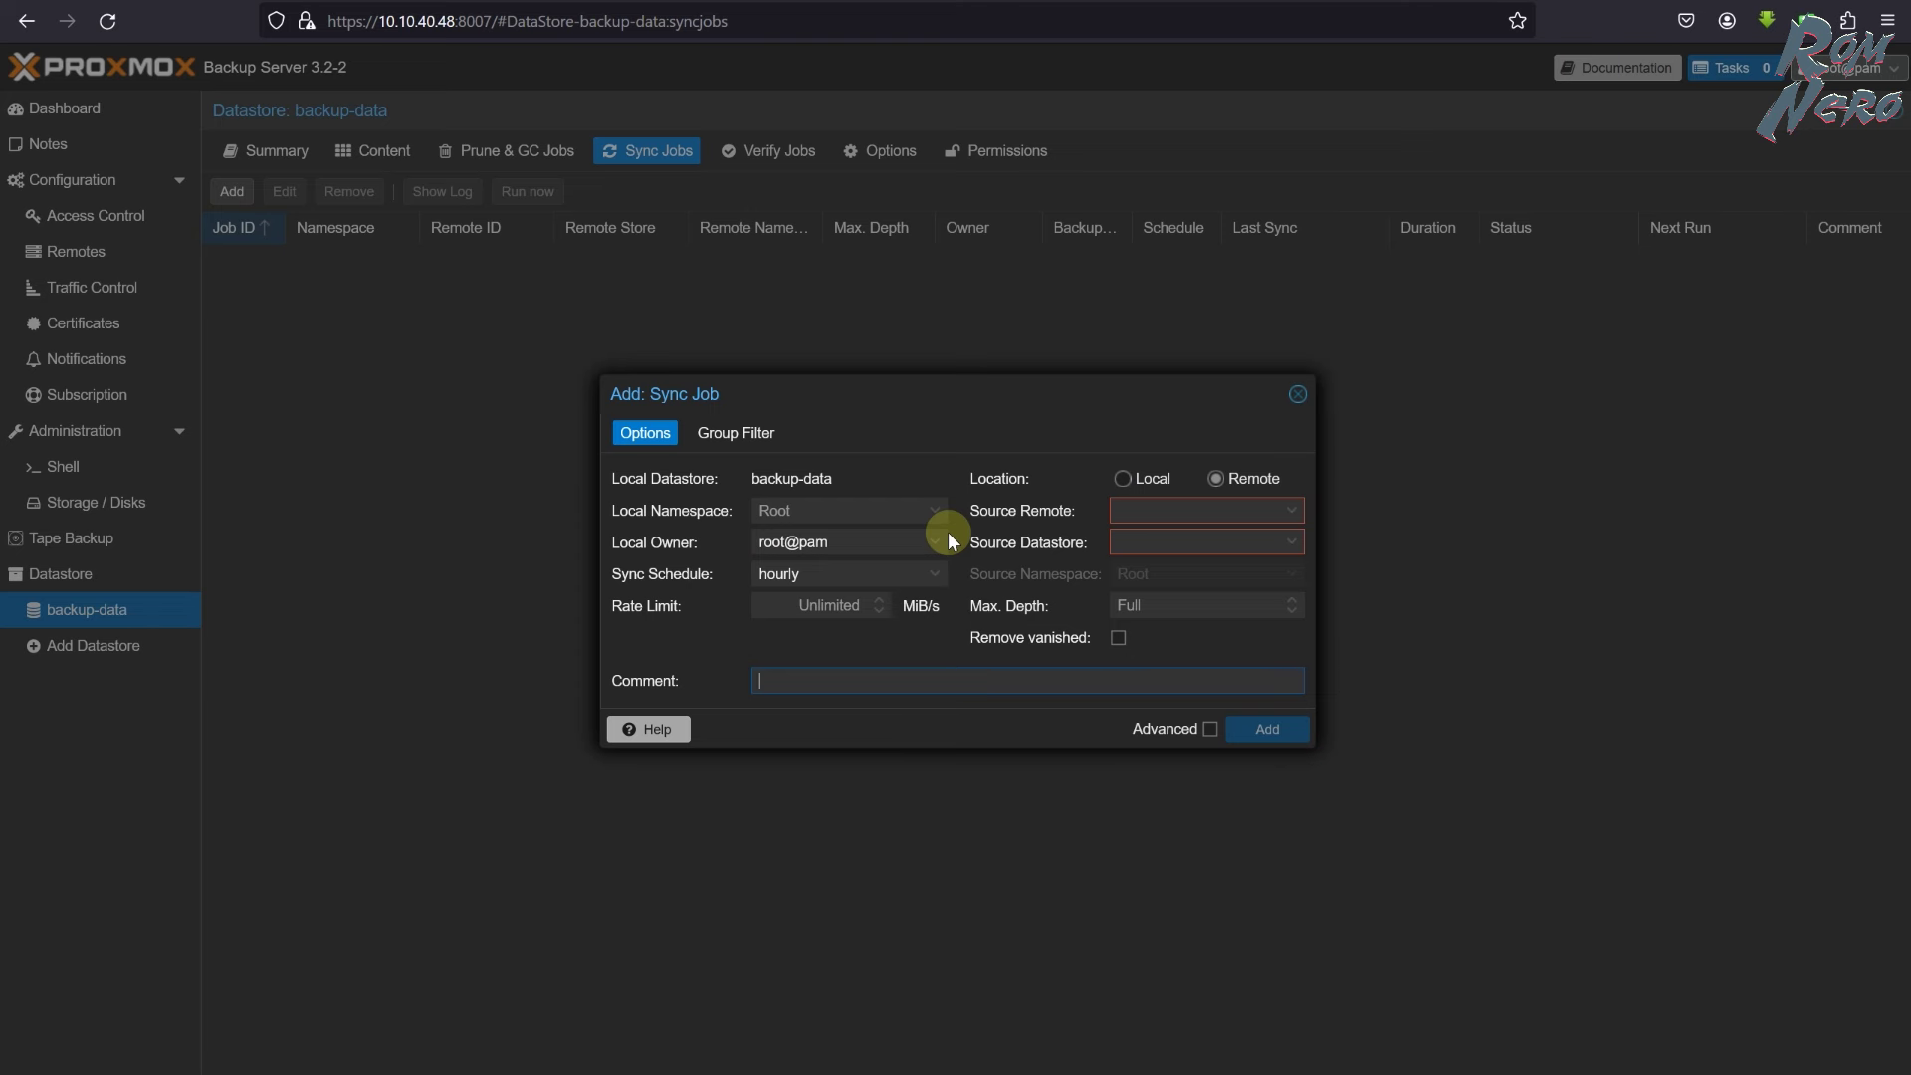
left_click(1304, 408)
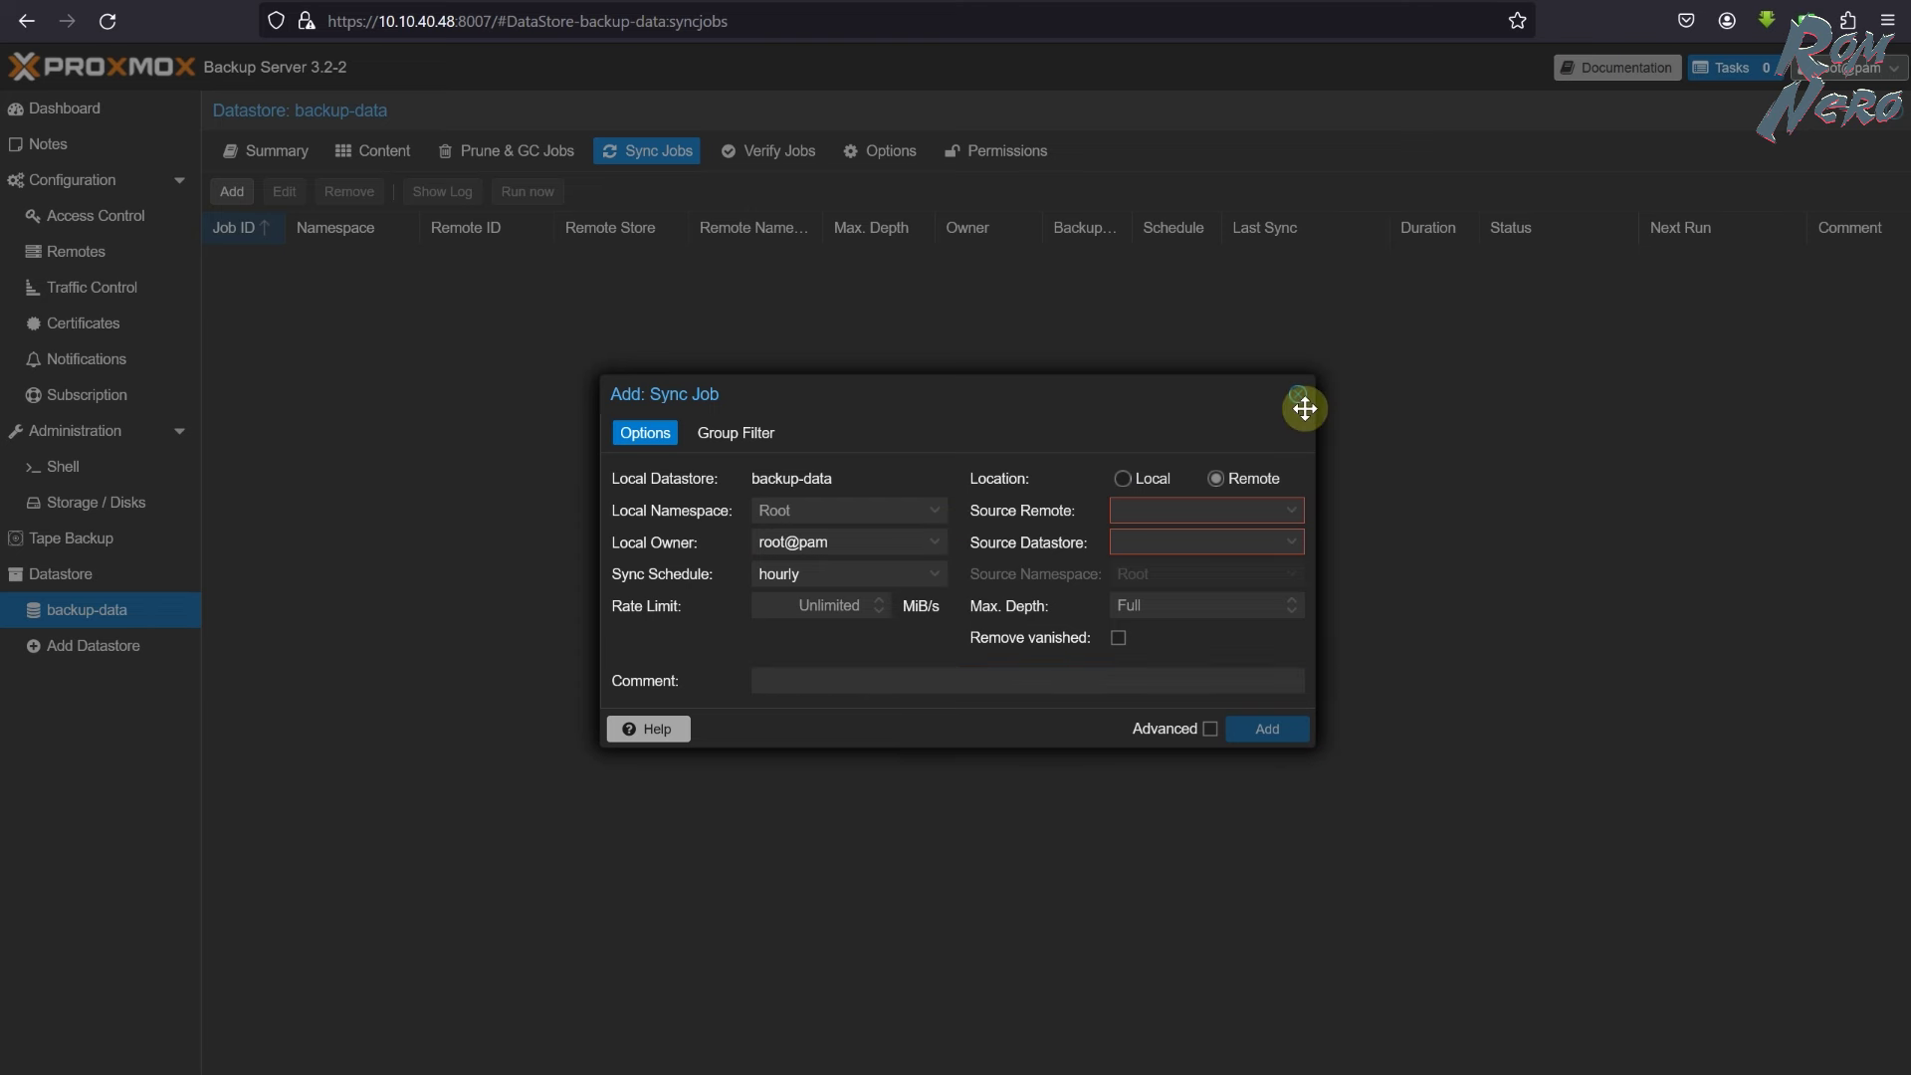
left_click(1296, 394)
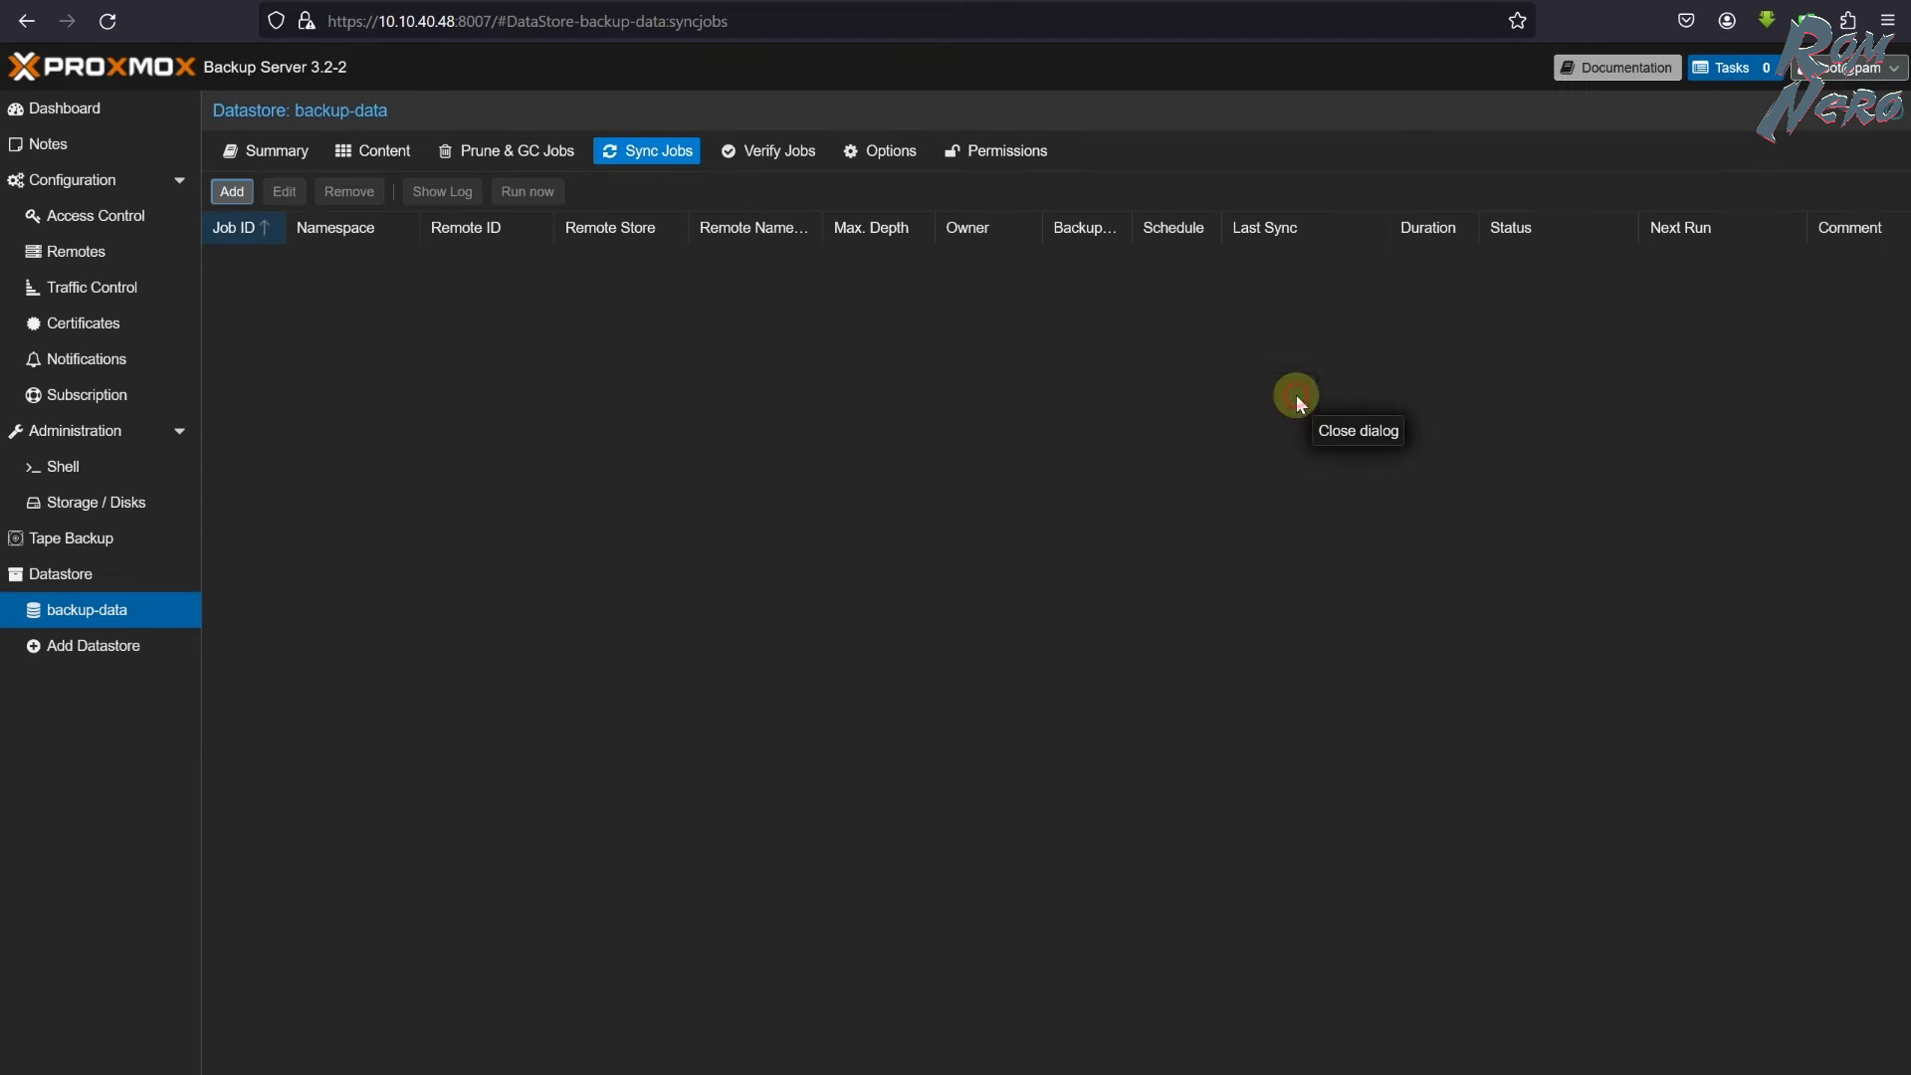
left_click(753, 154)
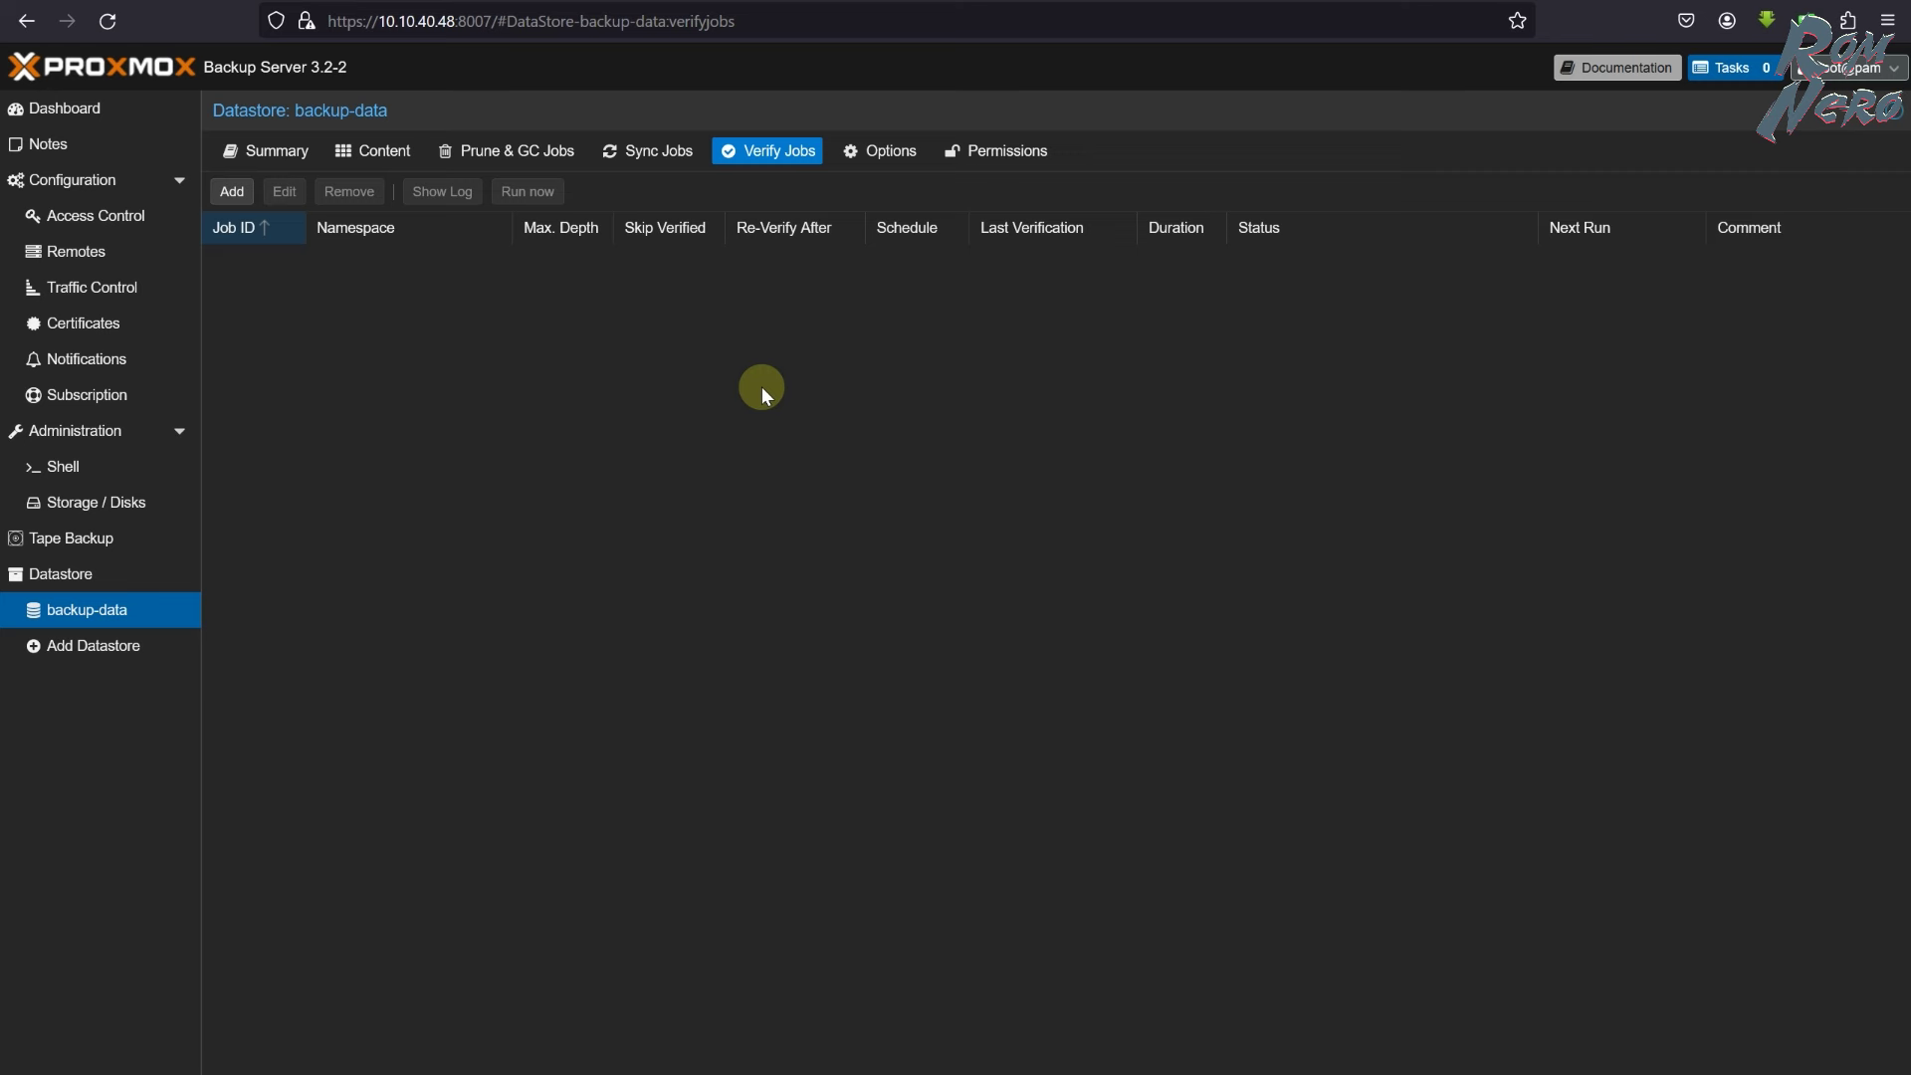
- In datastore Options, enable 'Verify new backups immediately after completion' so Verify New Snapshots reads Yes
left_click(877, 155)
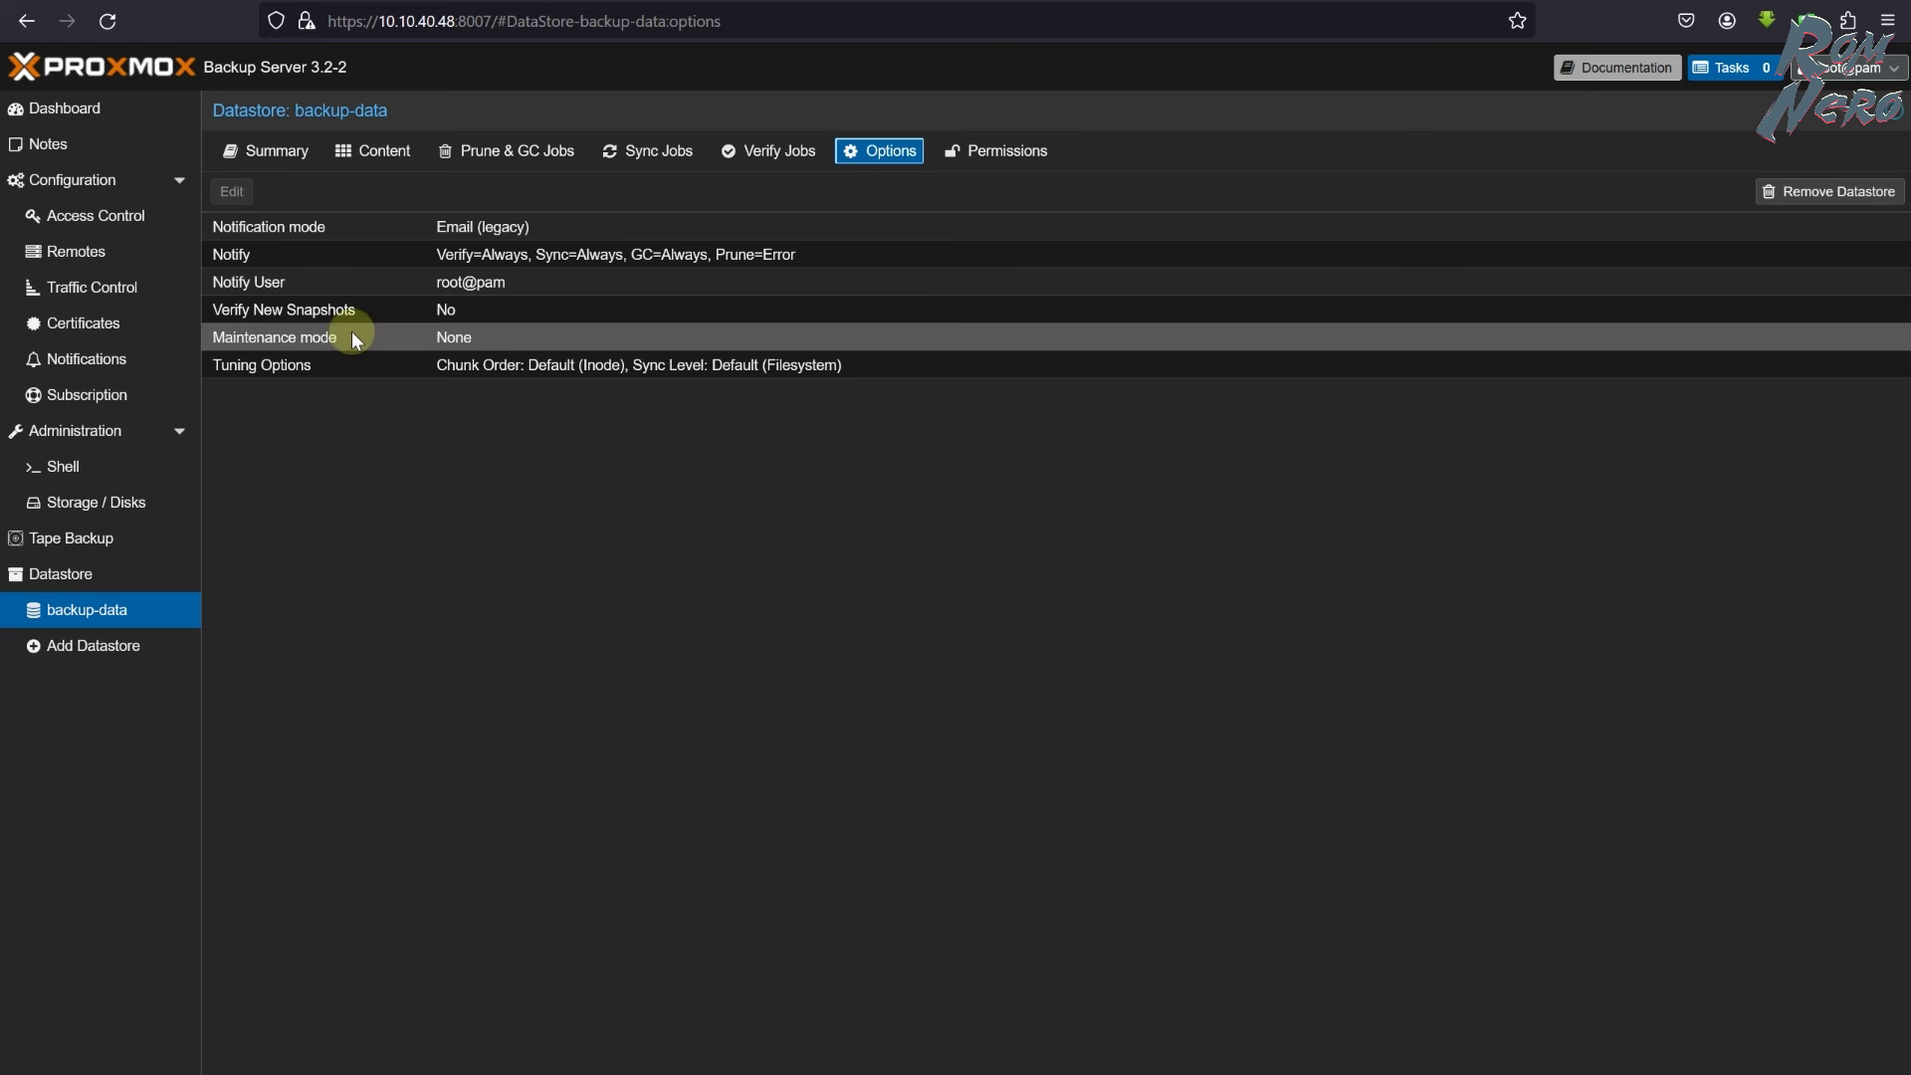
left_click(215, 315)
left_click(227, 312)
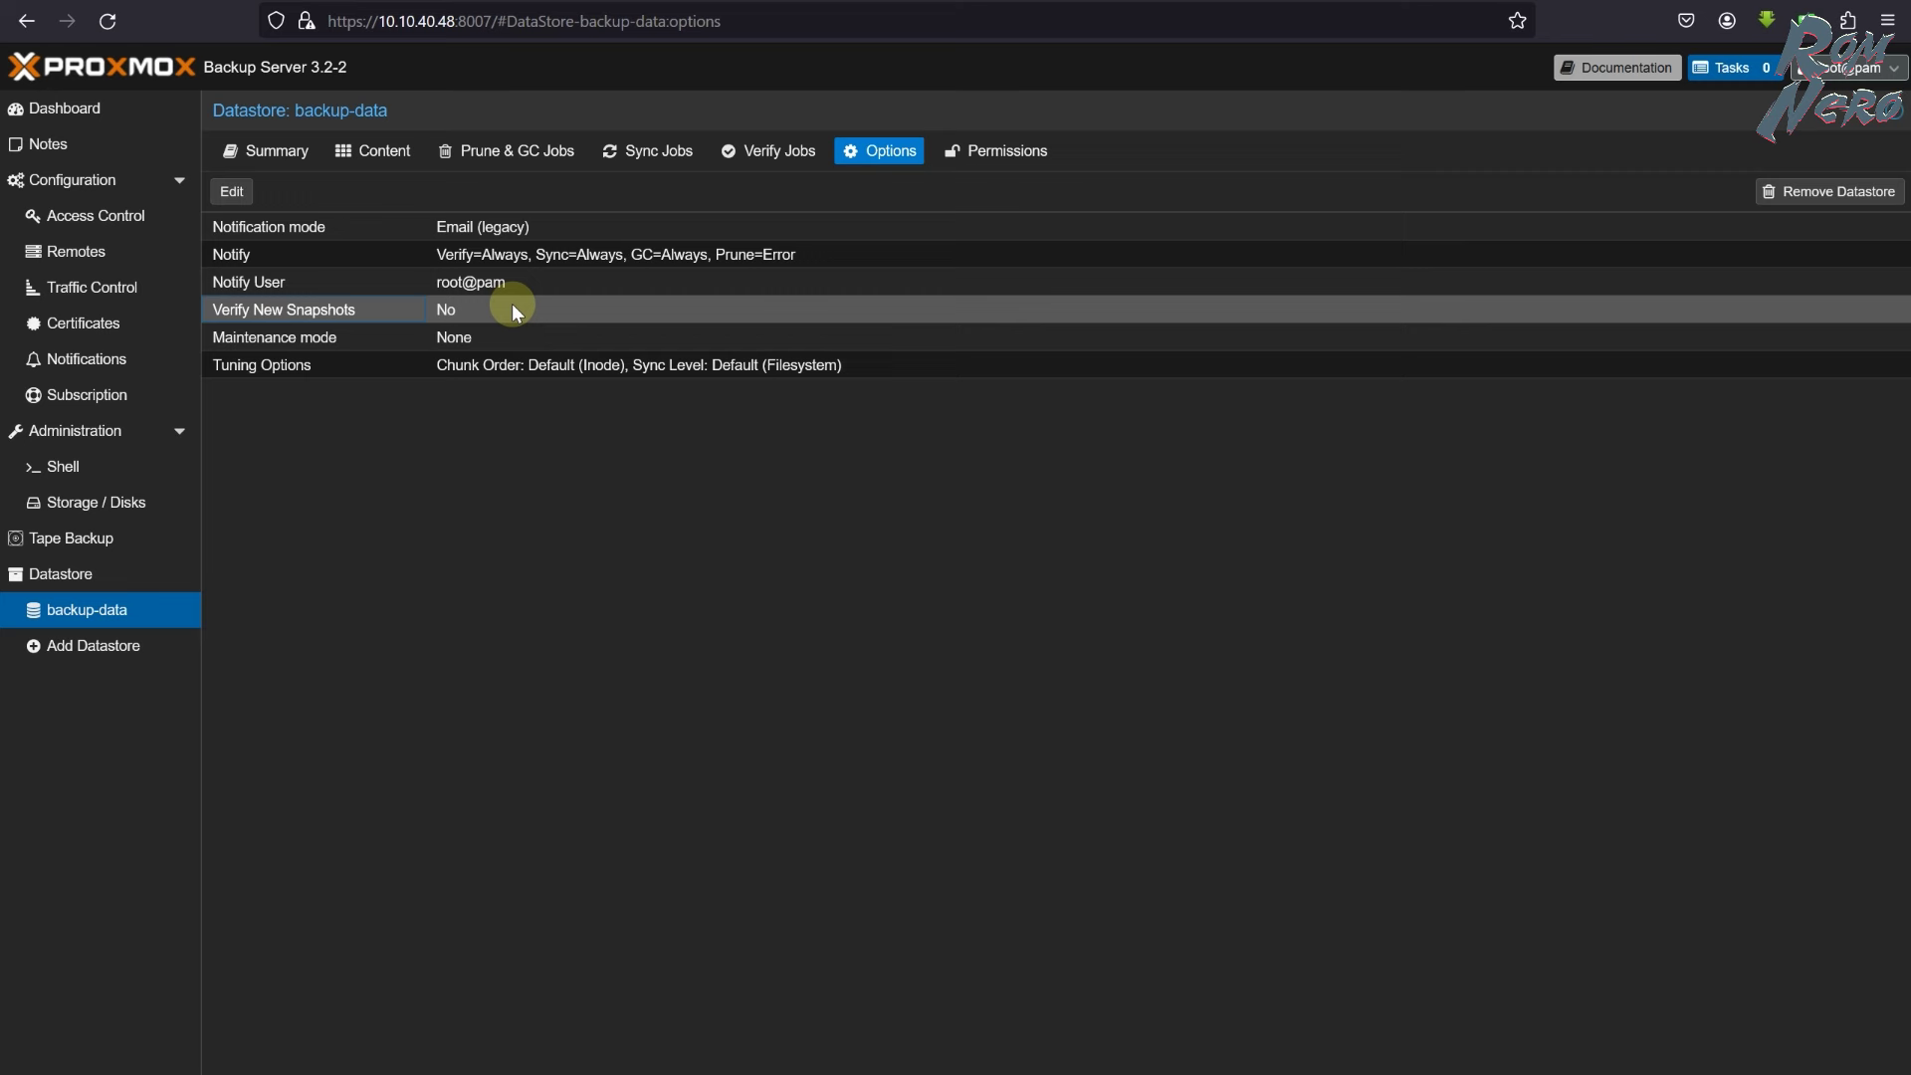
double_click(466, 309)
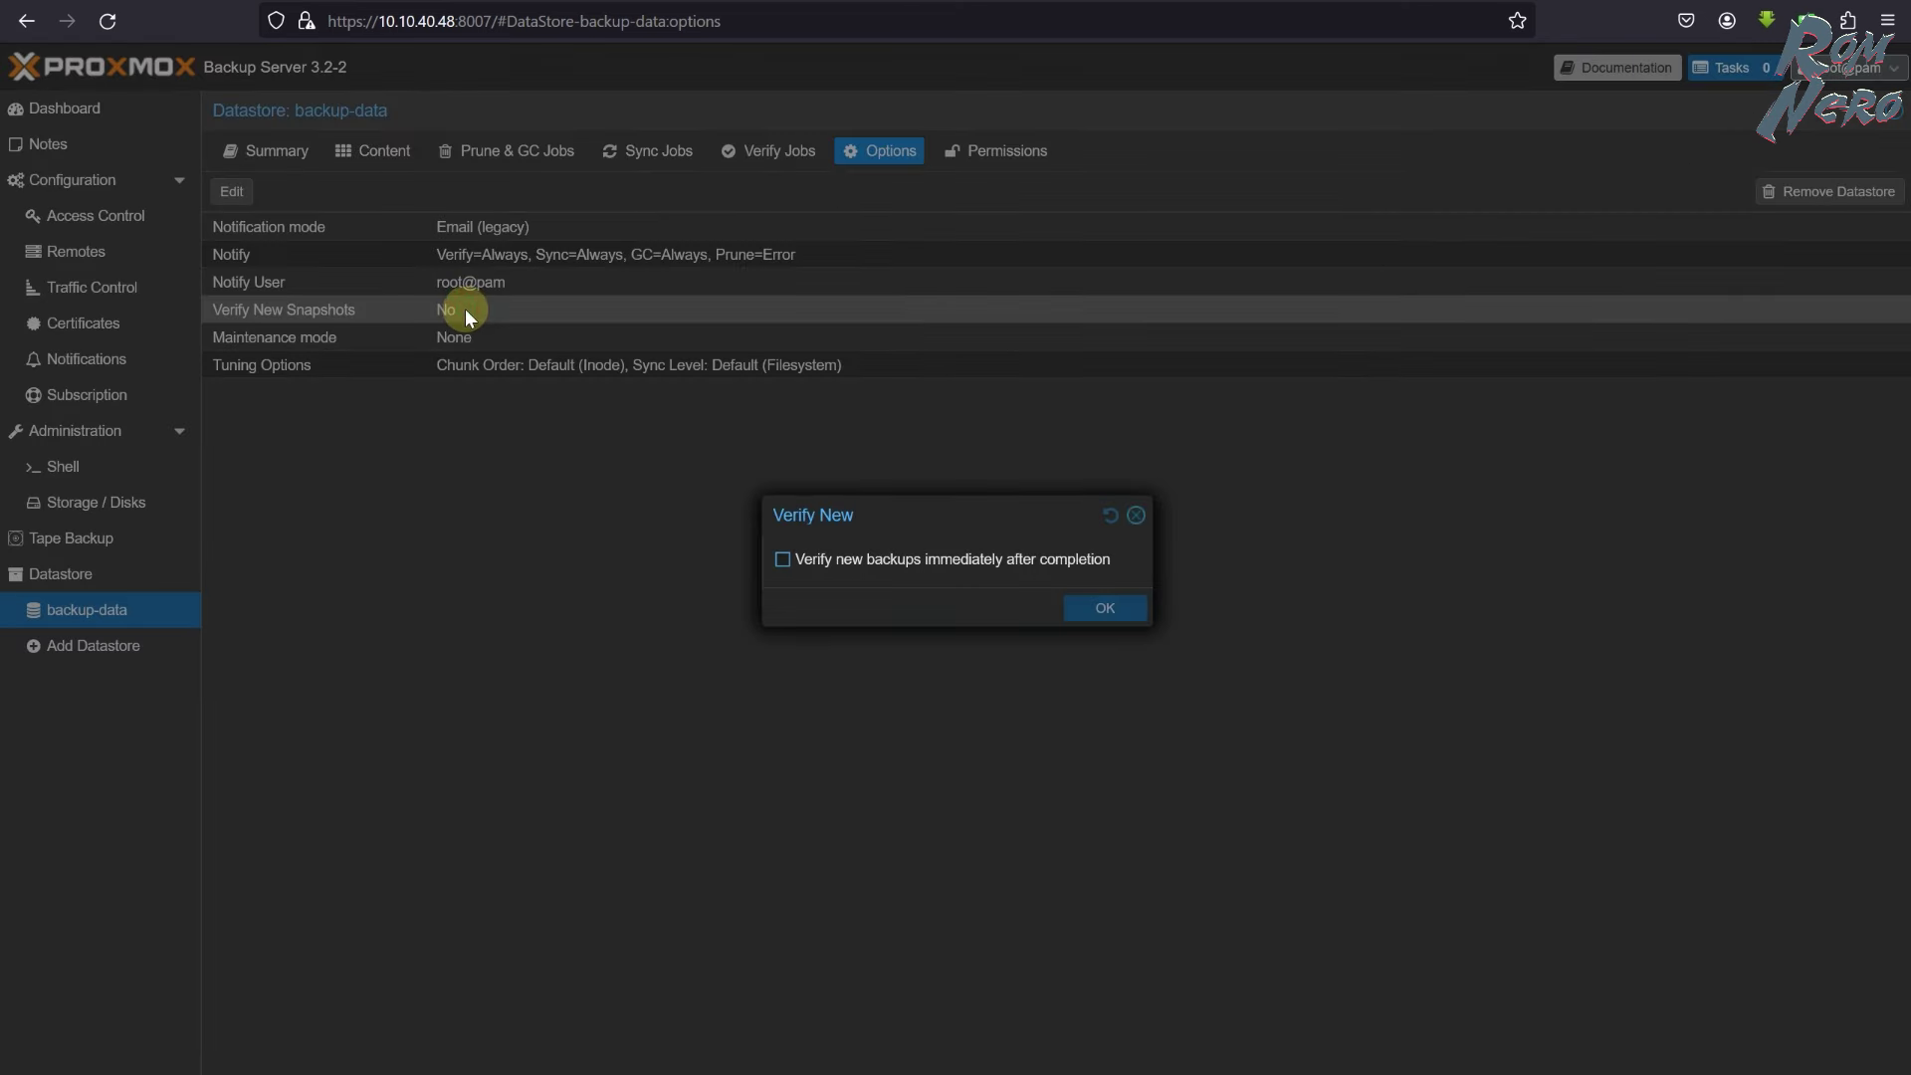
left_click(781, 559)
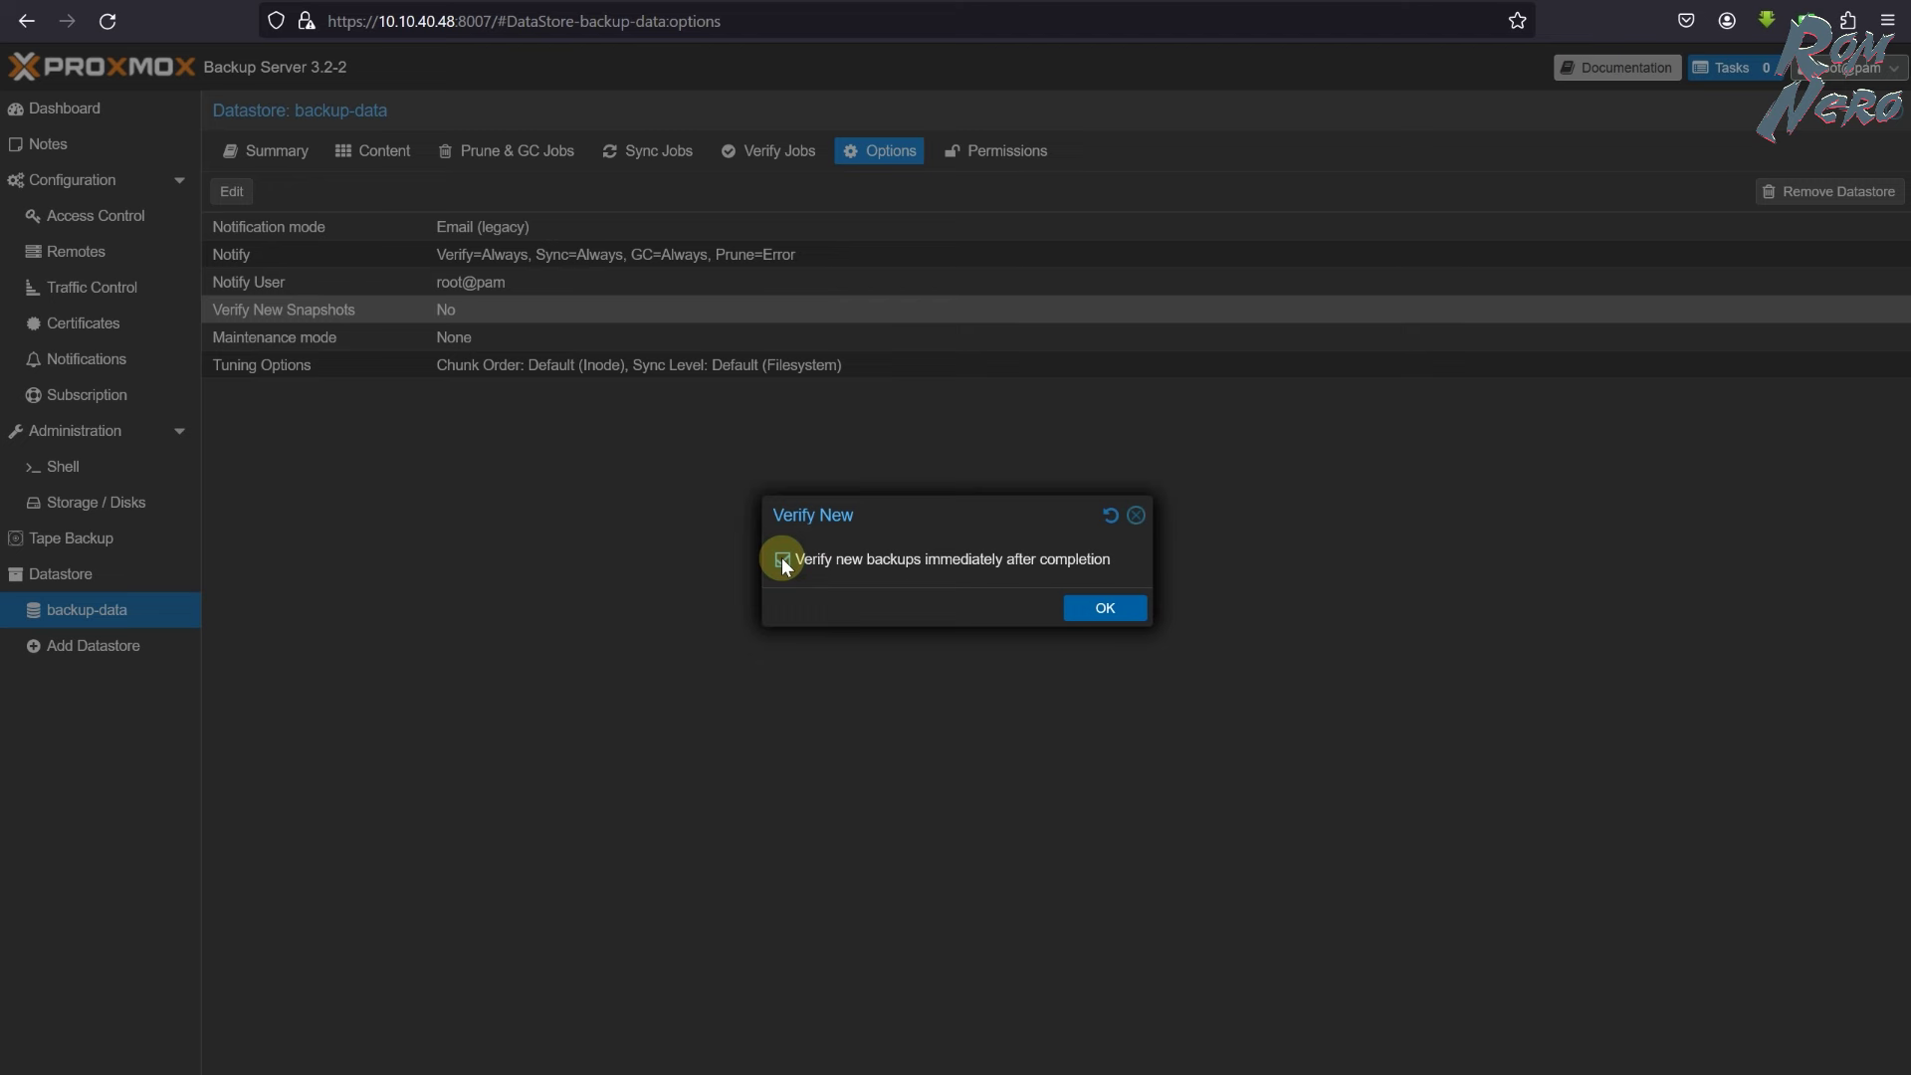
left_click(1103, 610)
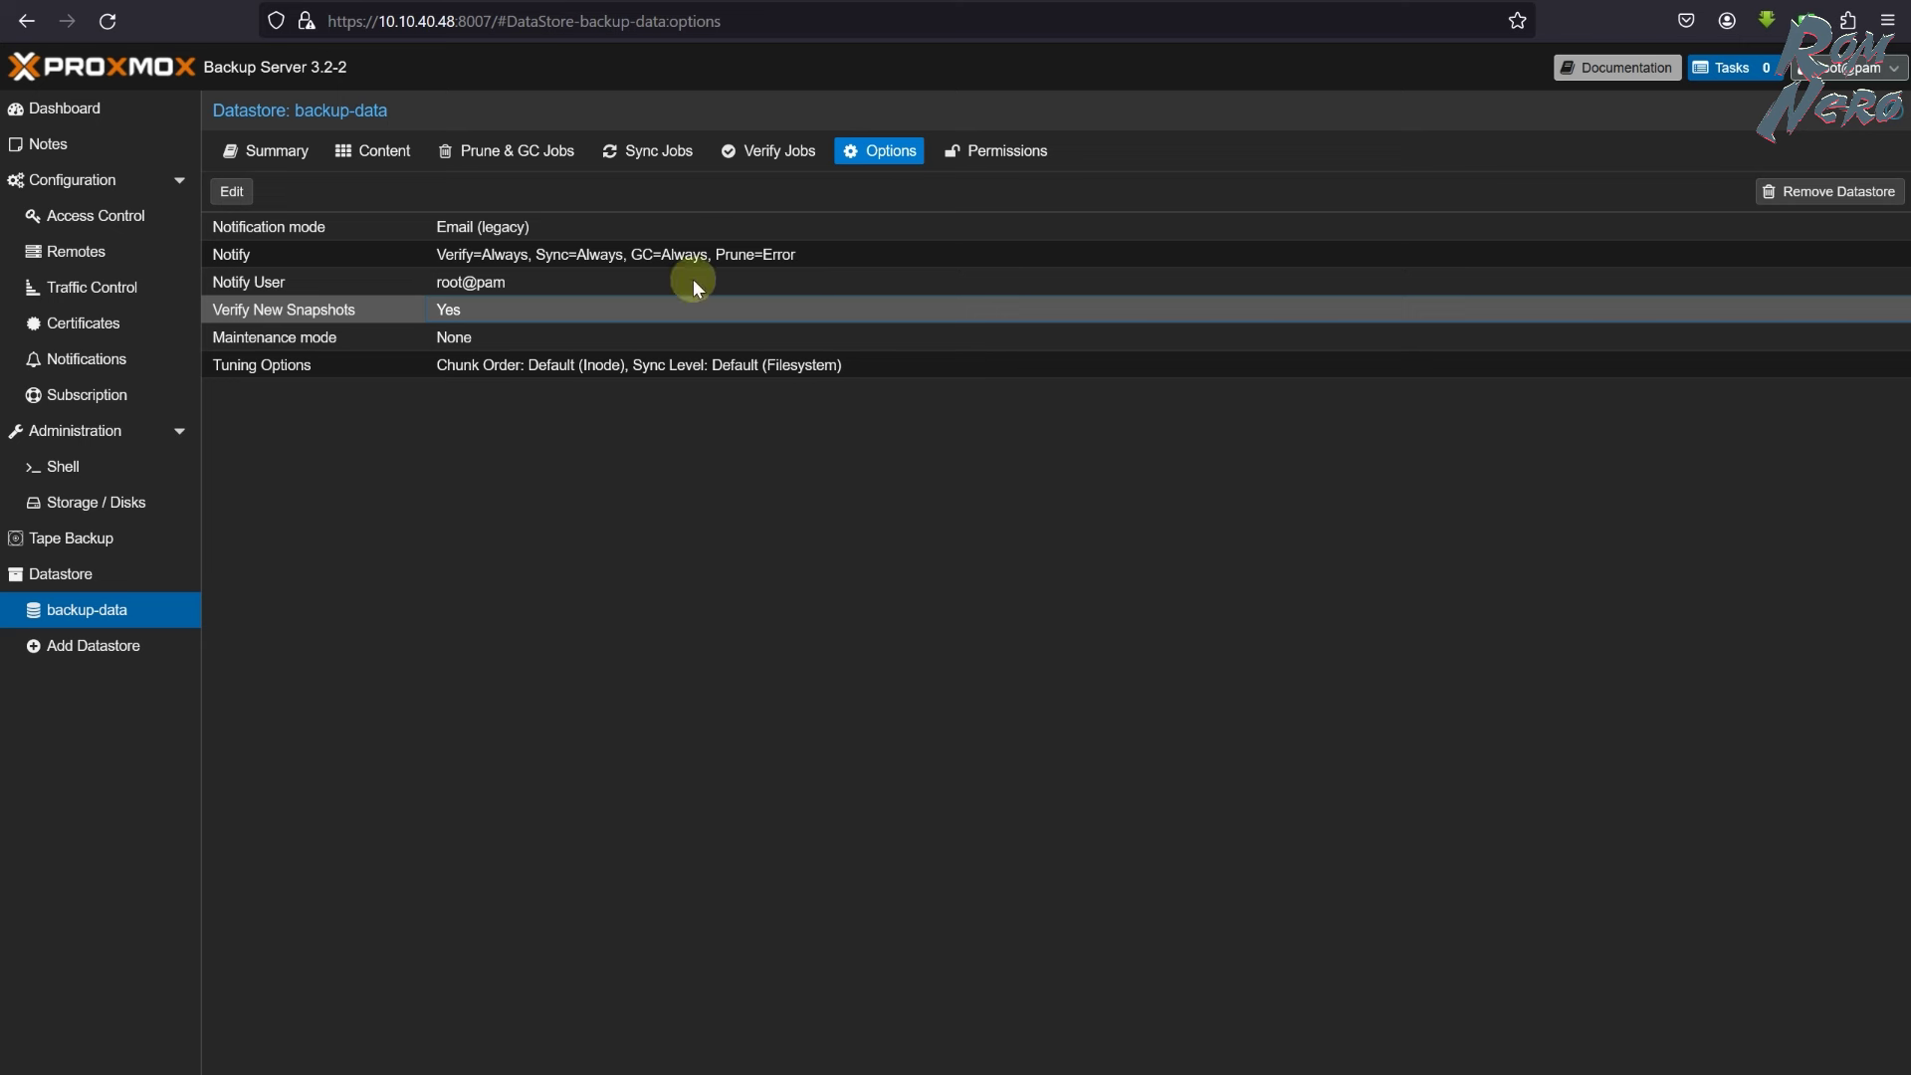
- Add a backup-data verify job scheduled every first Saturday of the month at 02:00, re-verifying after 30 days
left_click(770, 159)
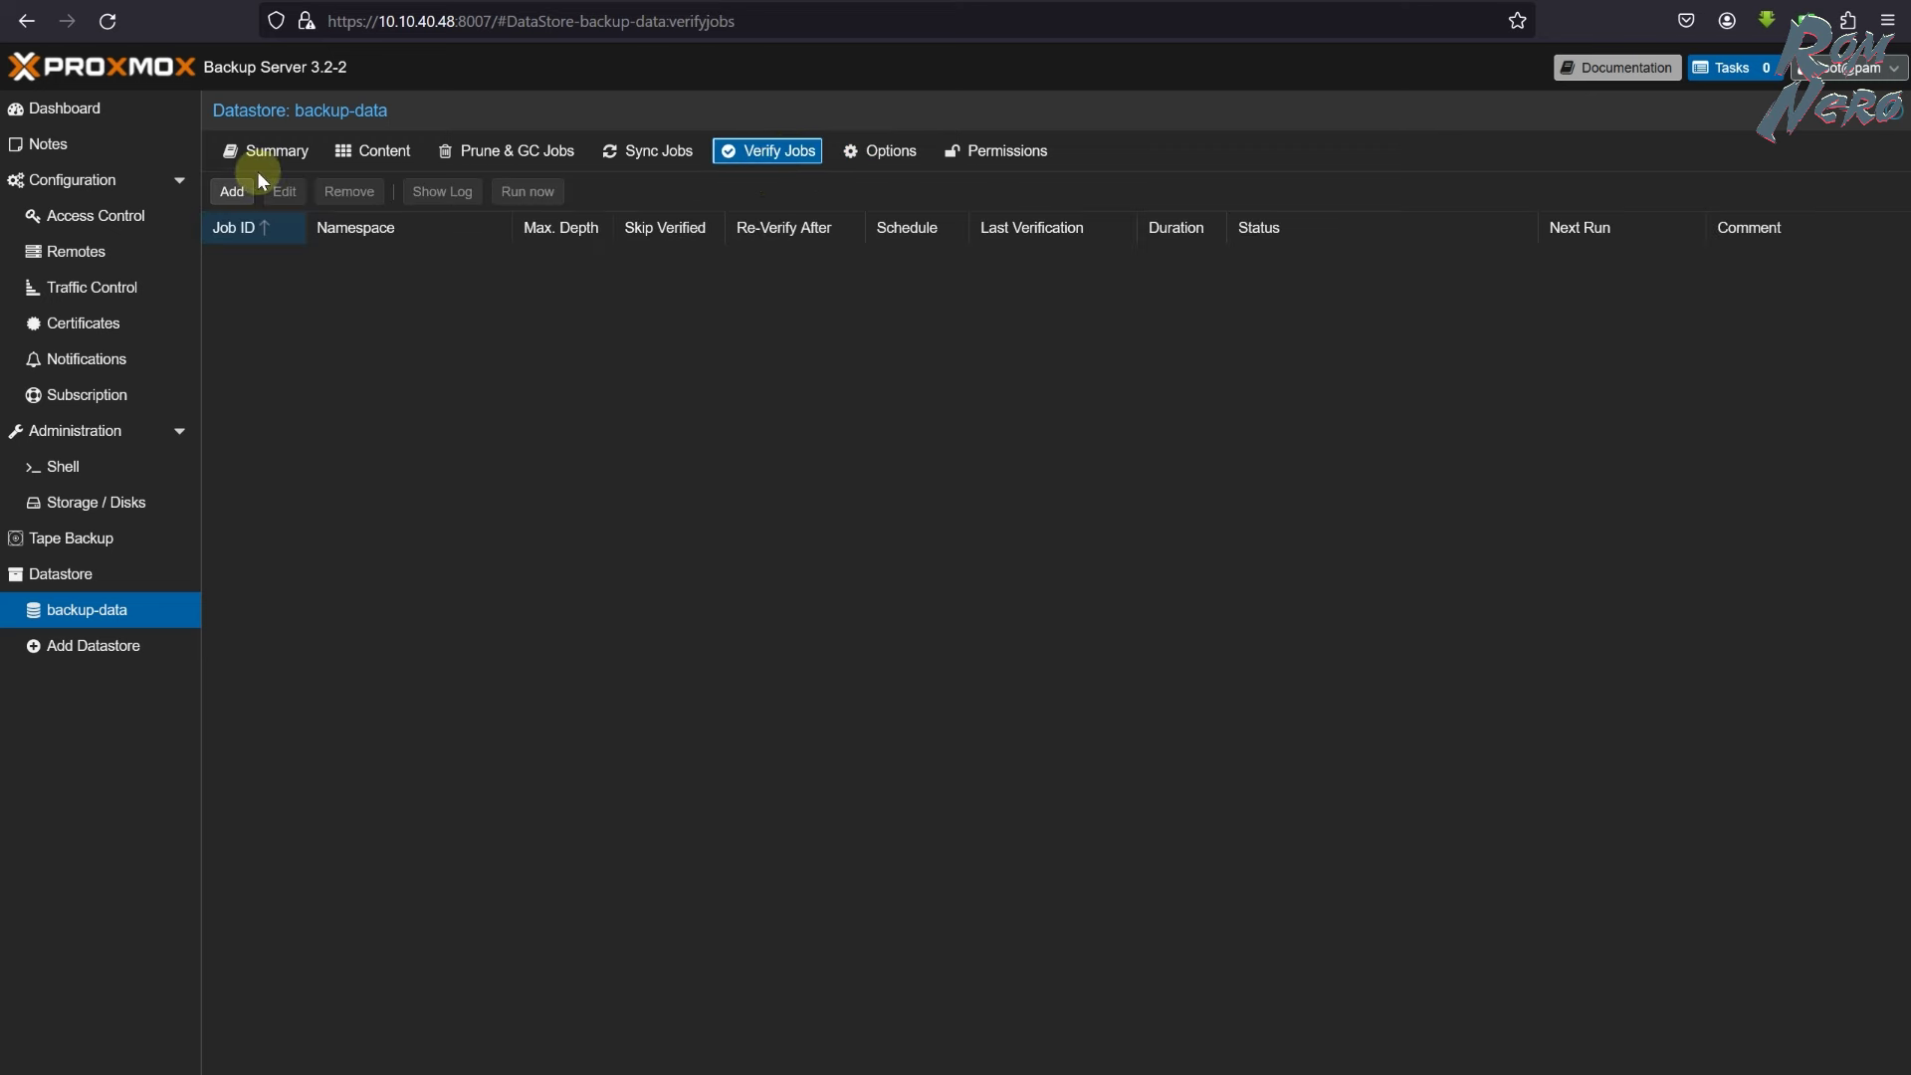
left_click(233, 191)
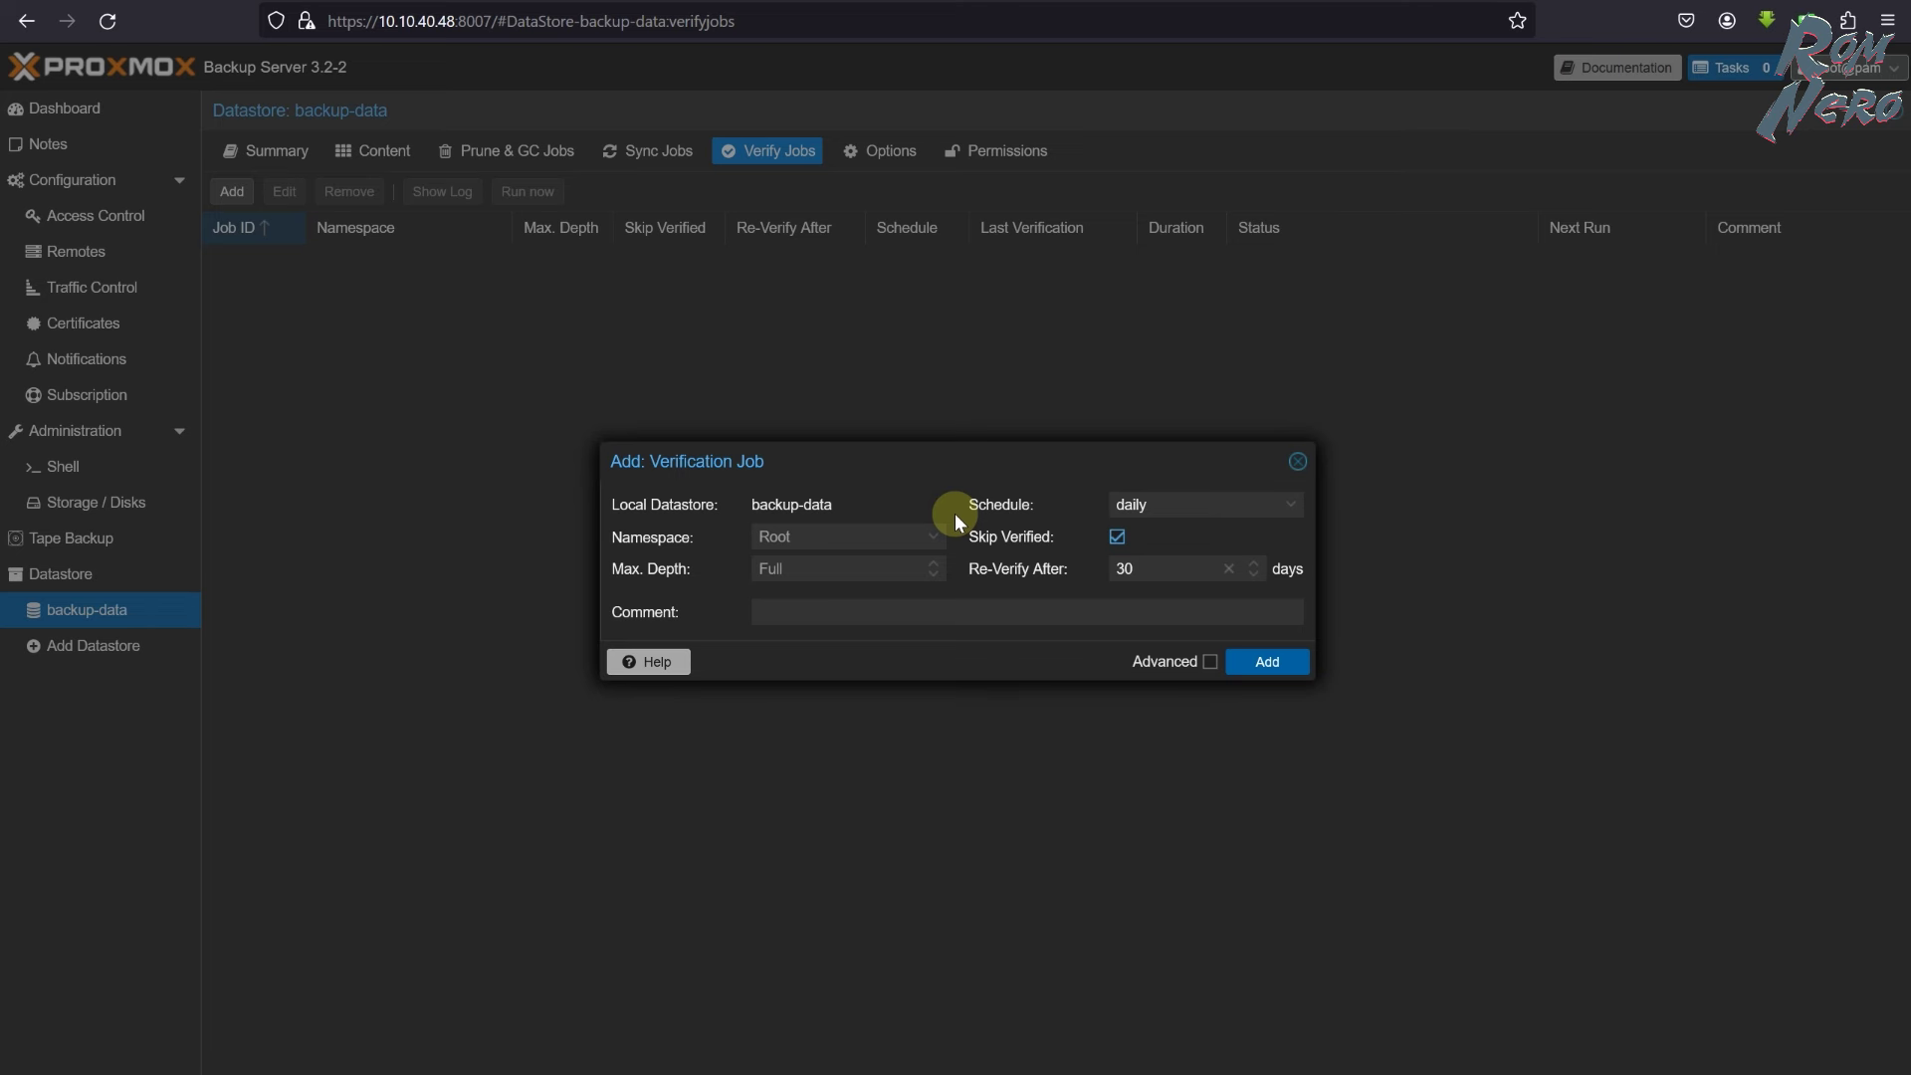
left_click(1291, 504)
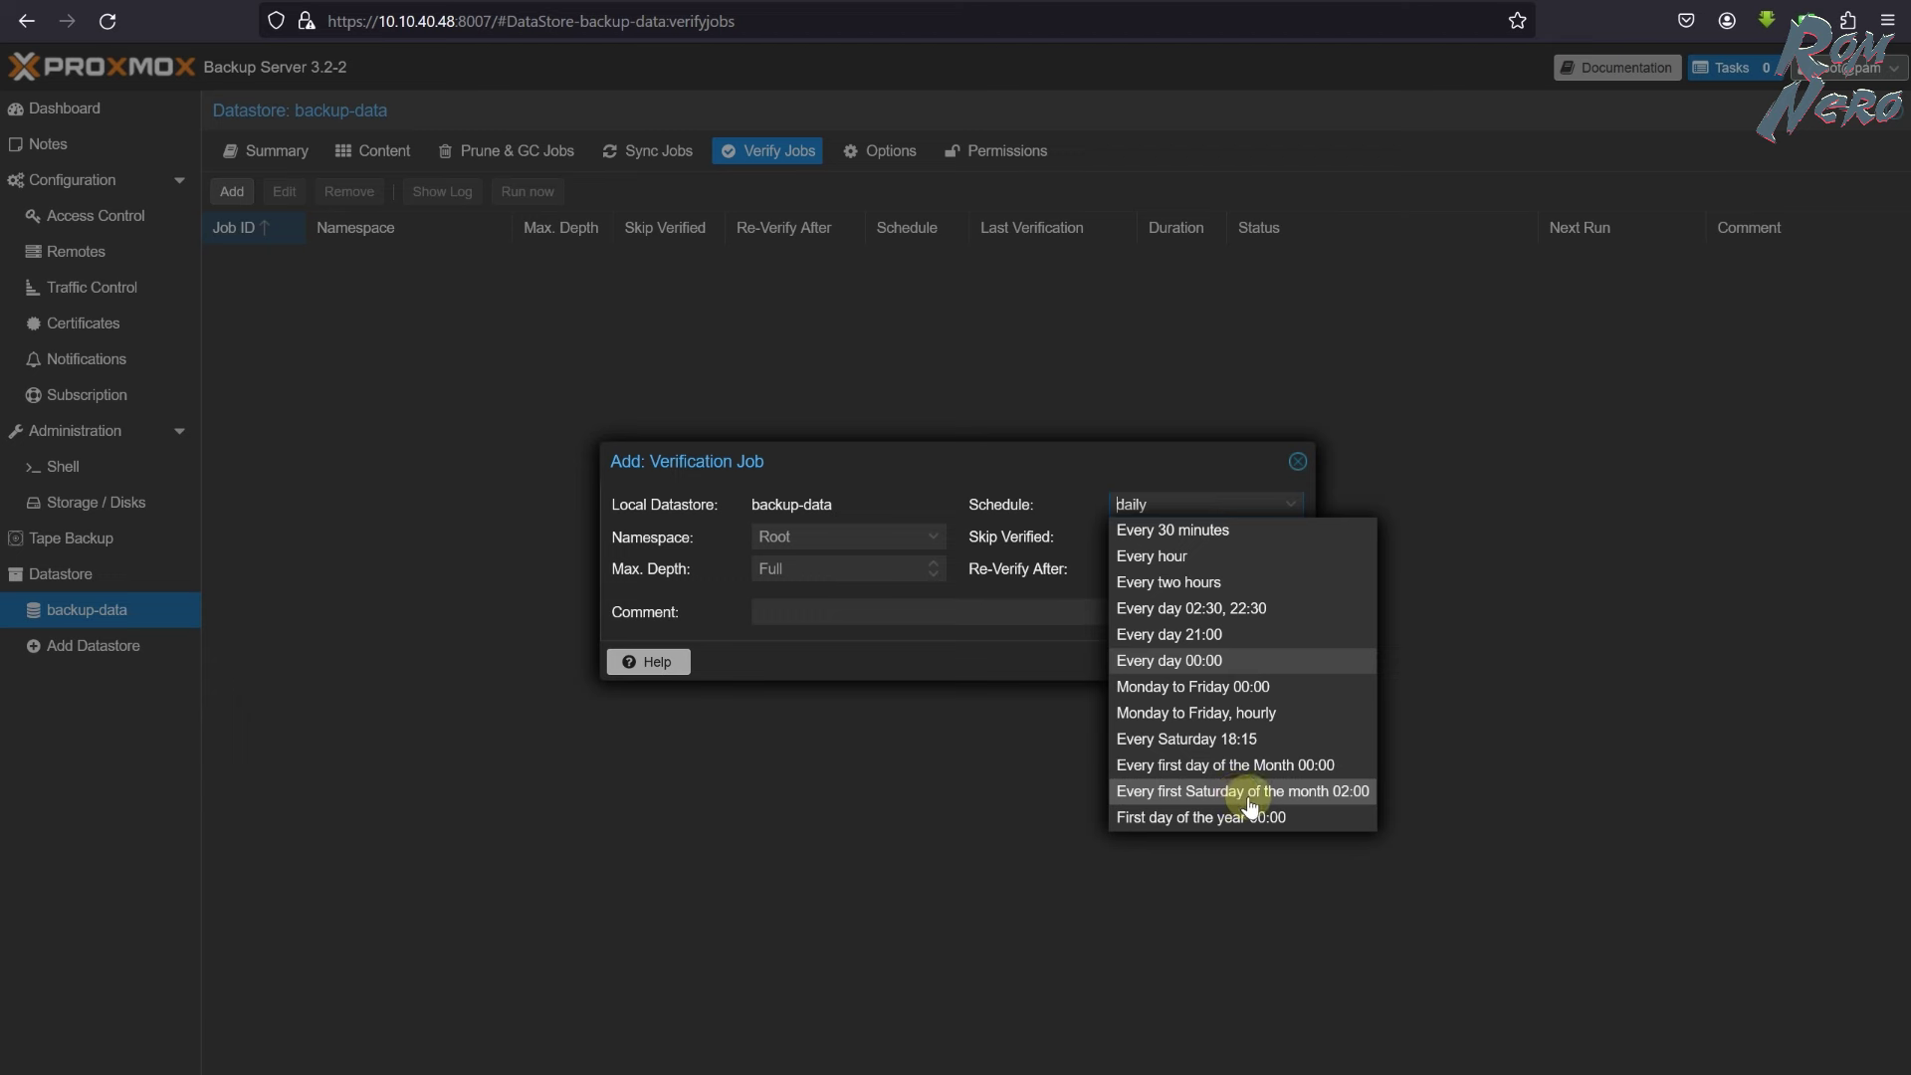
left_click(1251, 796)
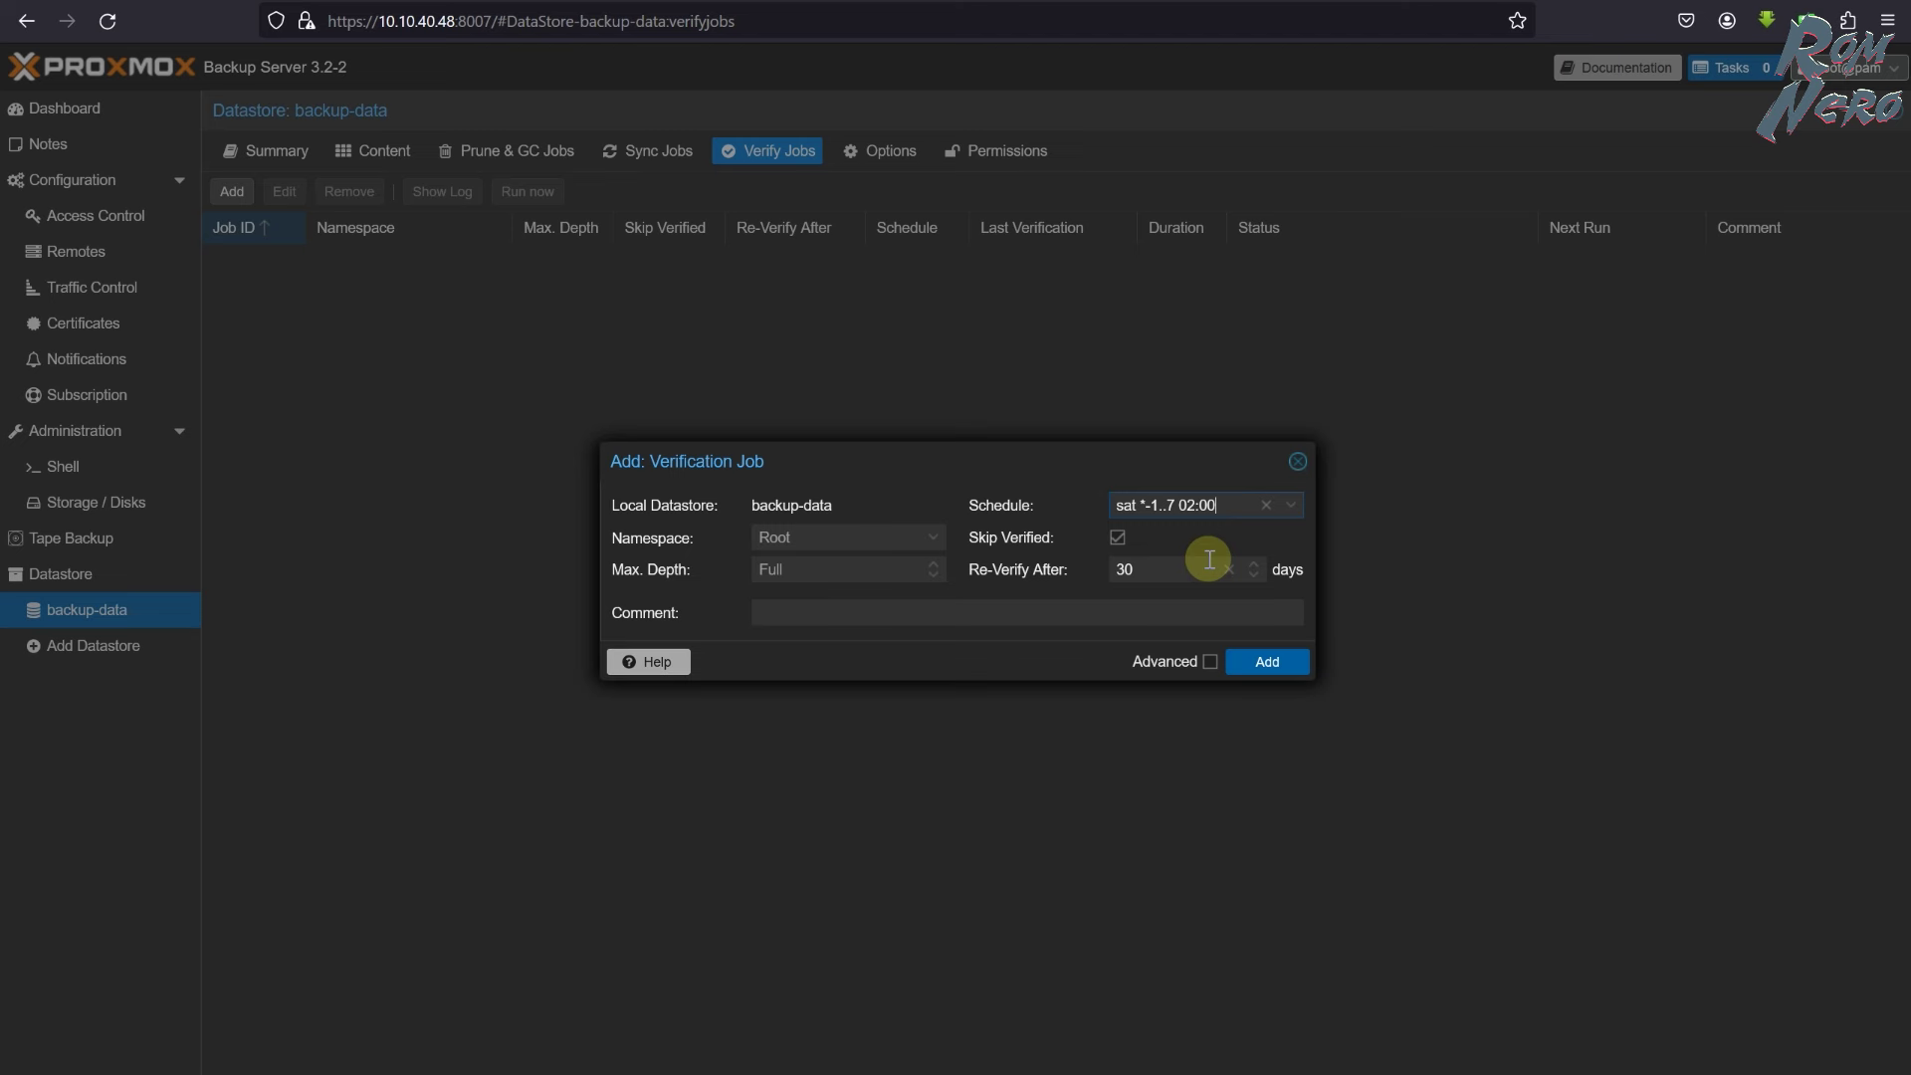
left_click(1270, 662)
left_click(248, 259)
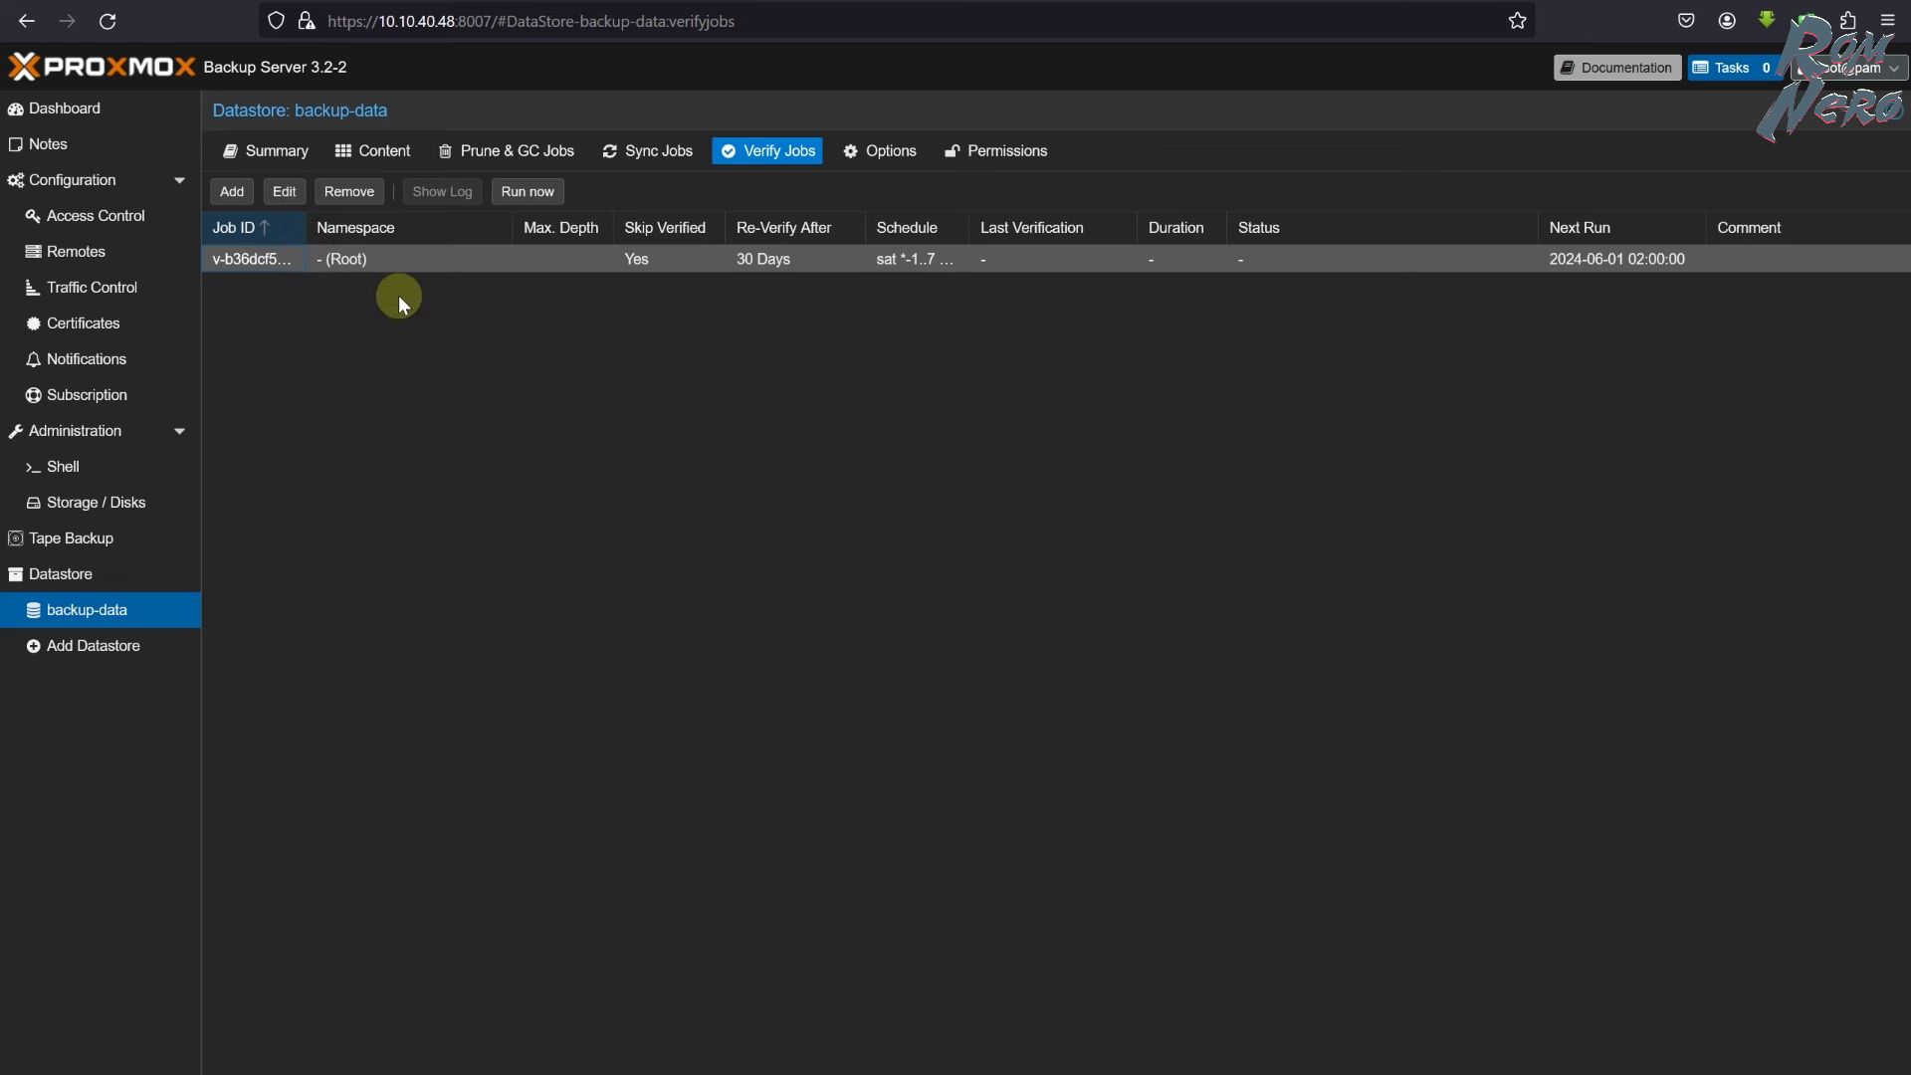
left_click(597, 548)
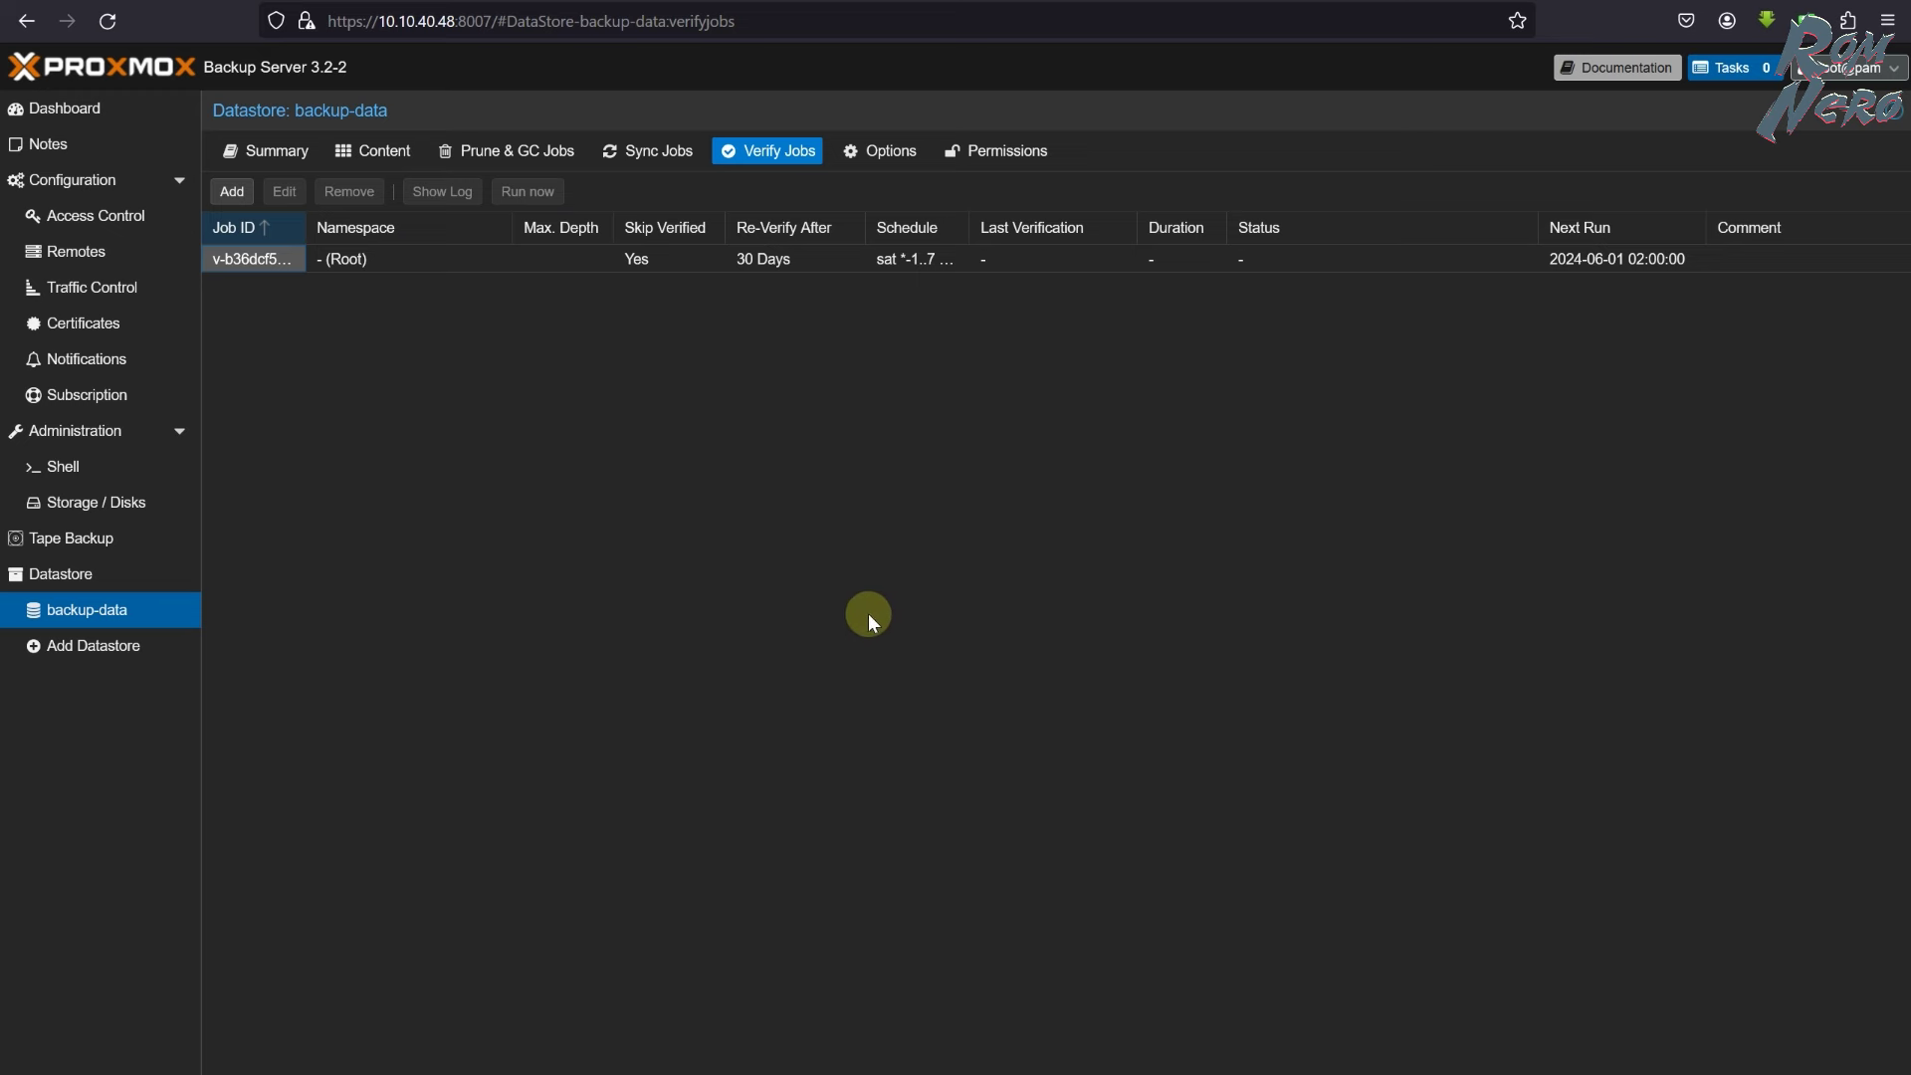
left_click(384, 152)
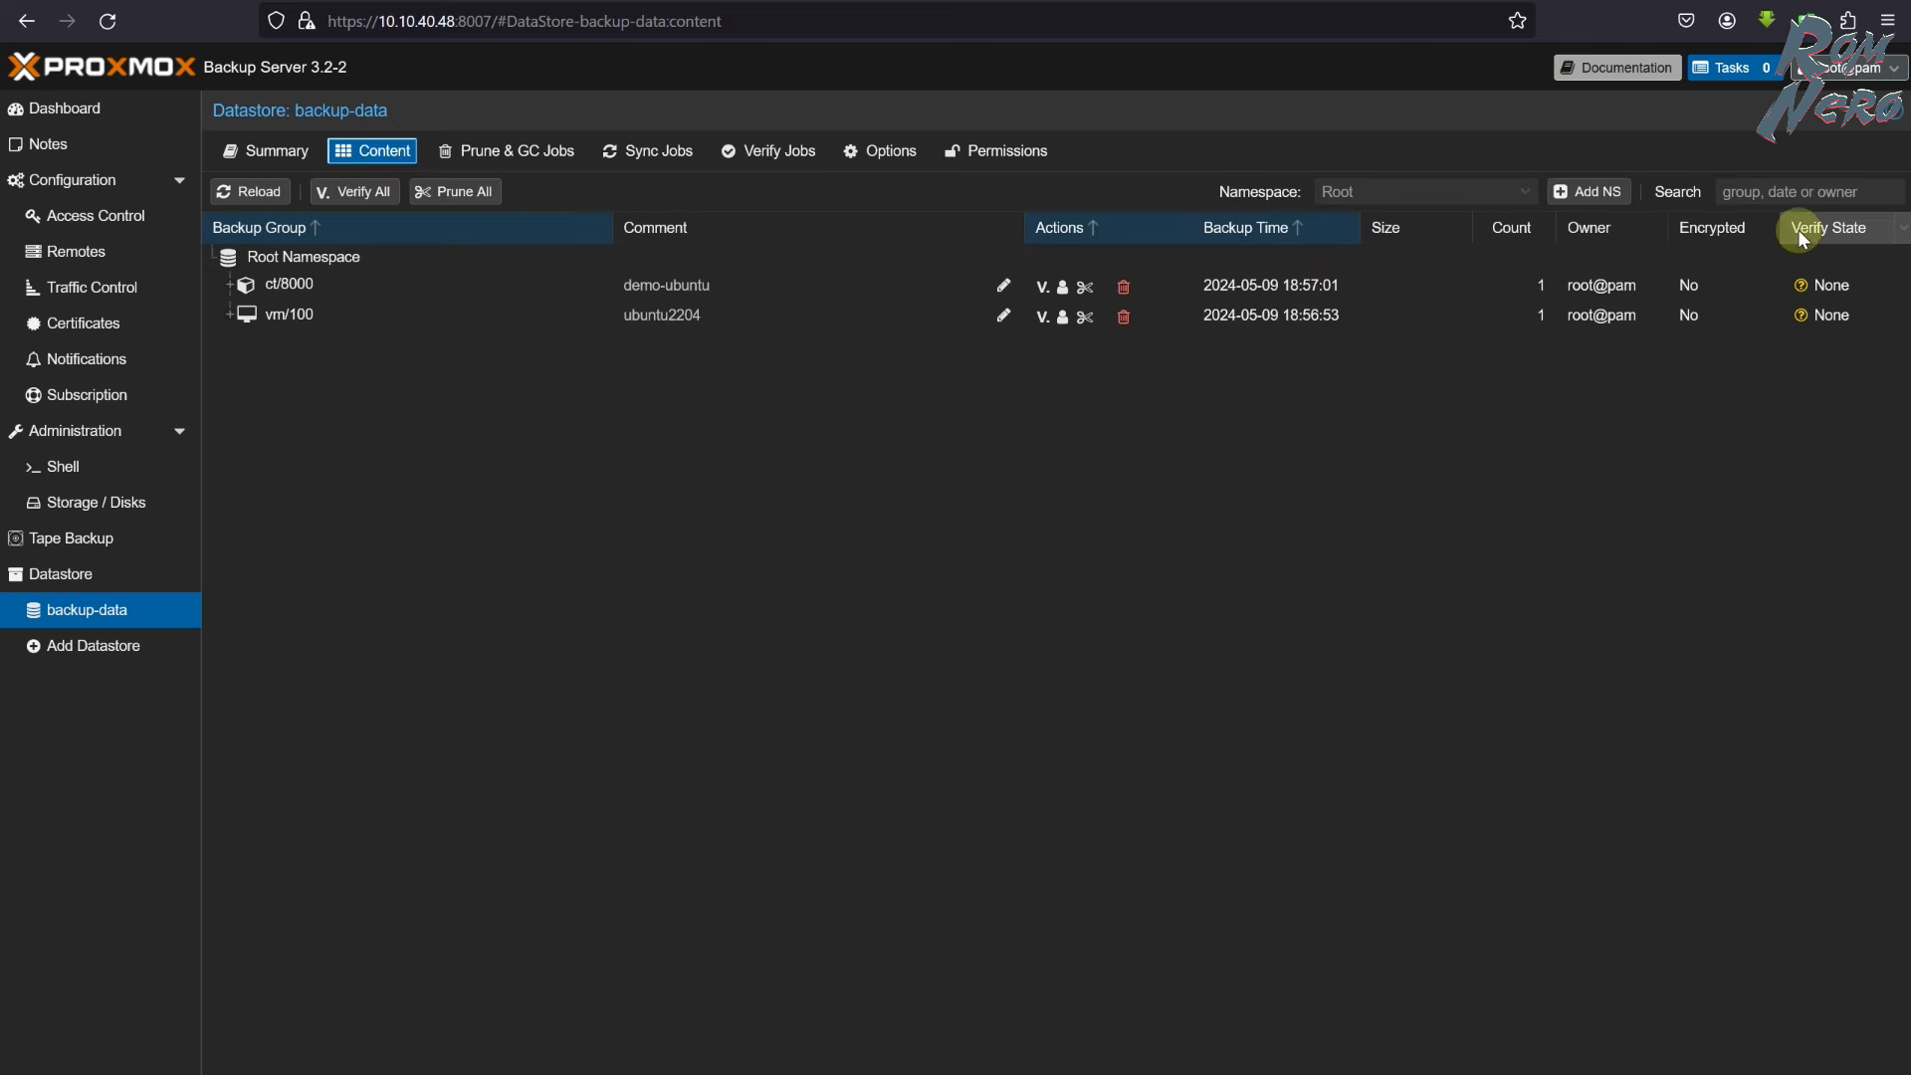
mouse_move(1848, 290)
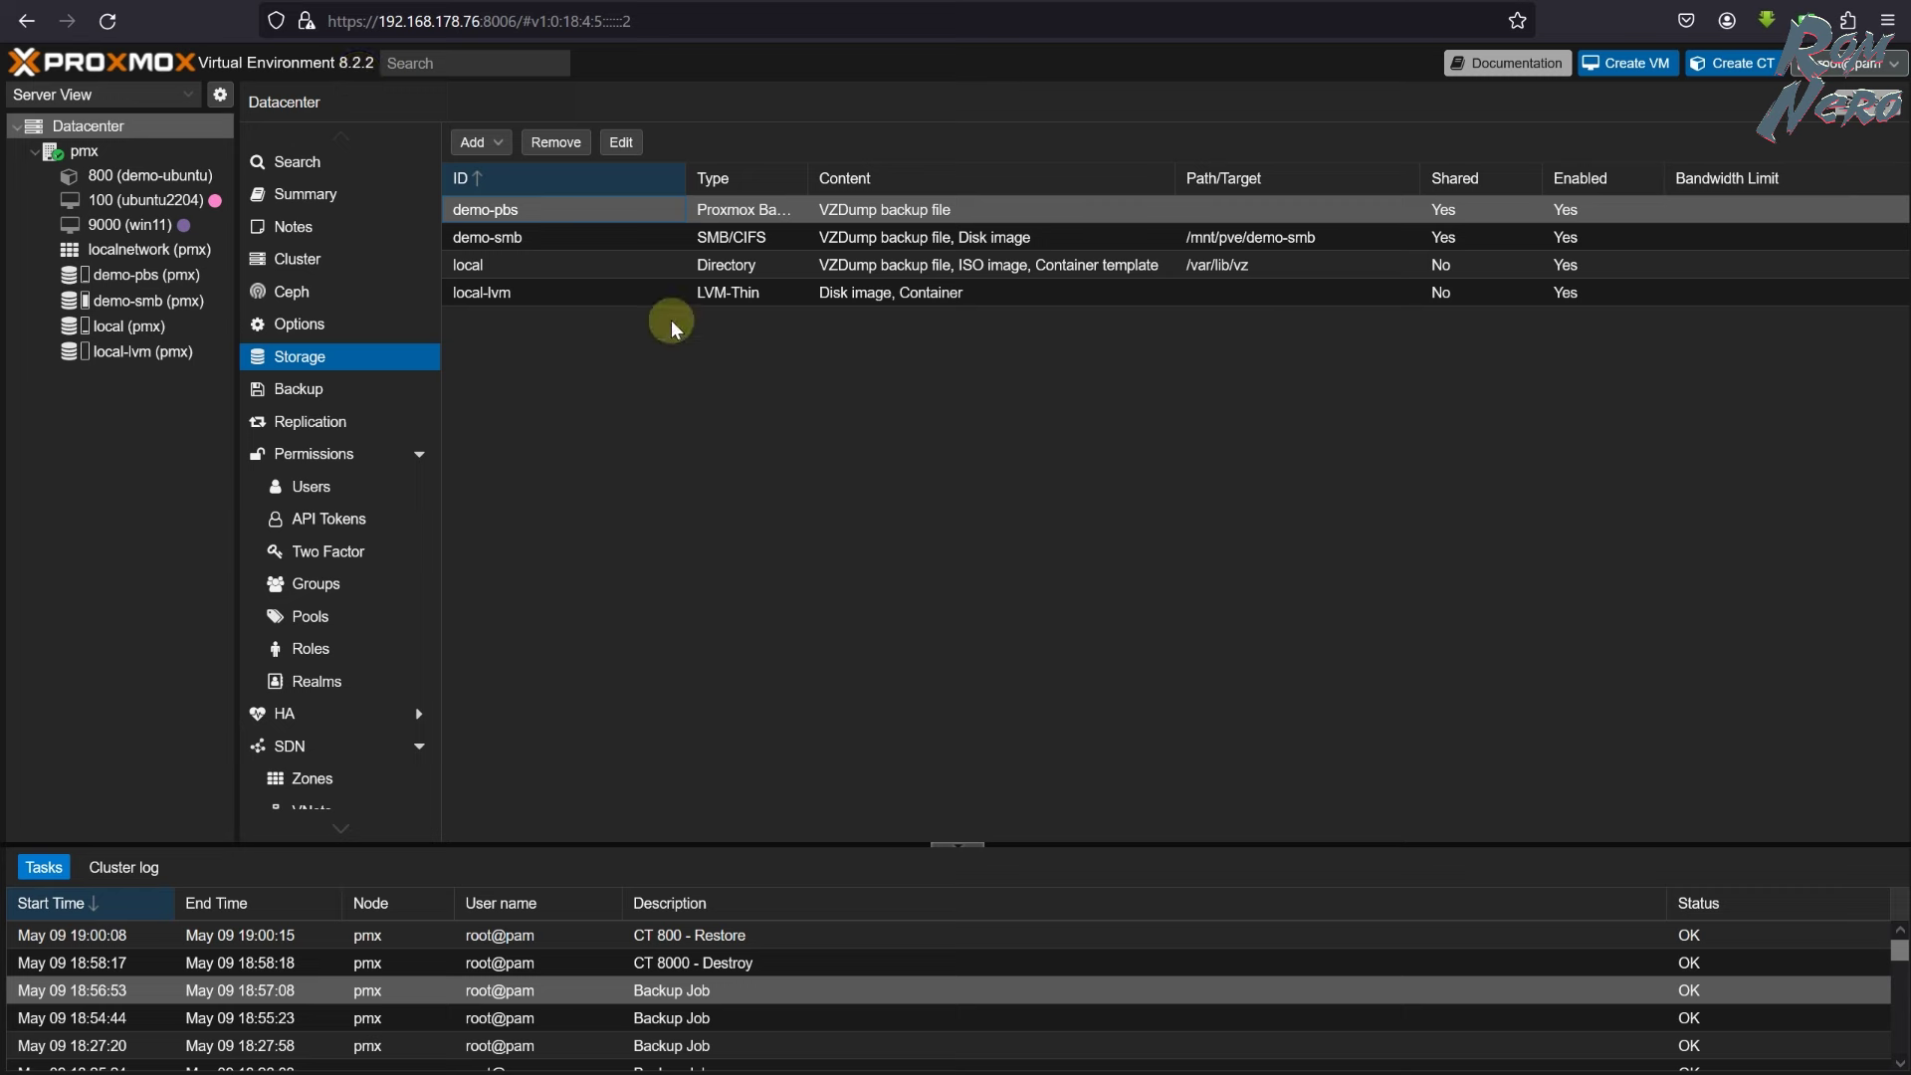
- In Proxmox VE, list the demo-pbs storage backups, both still at Verify State None
left_click(154, 284)
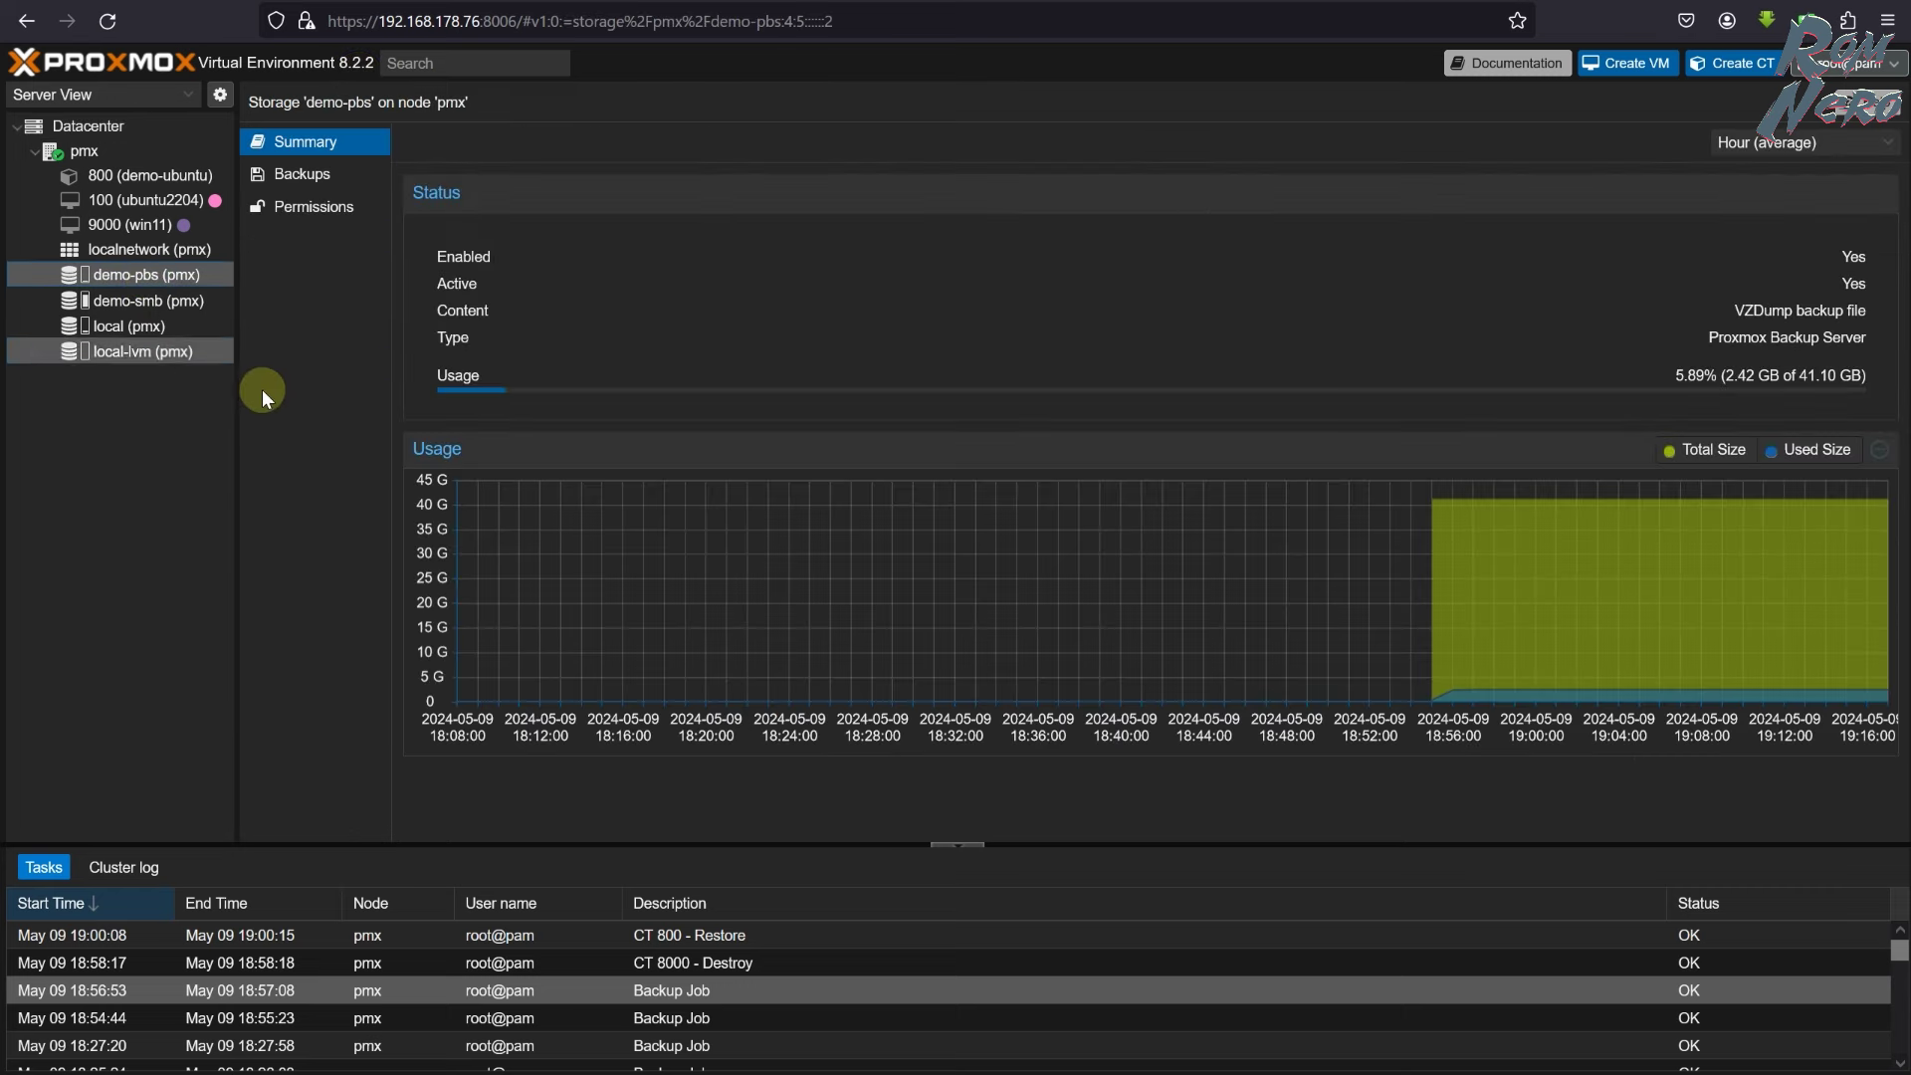
left_click(294, 179)
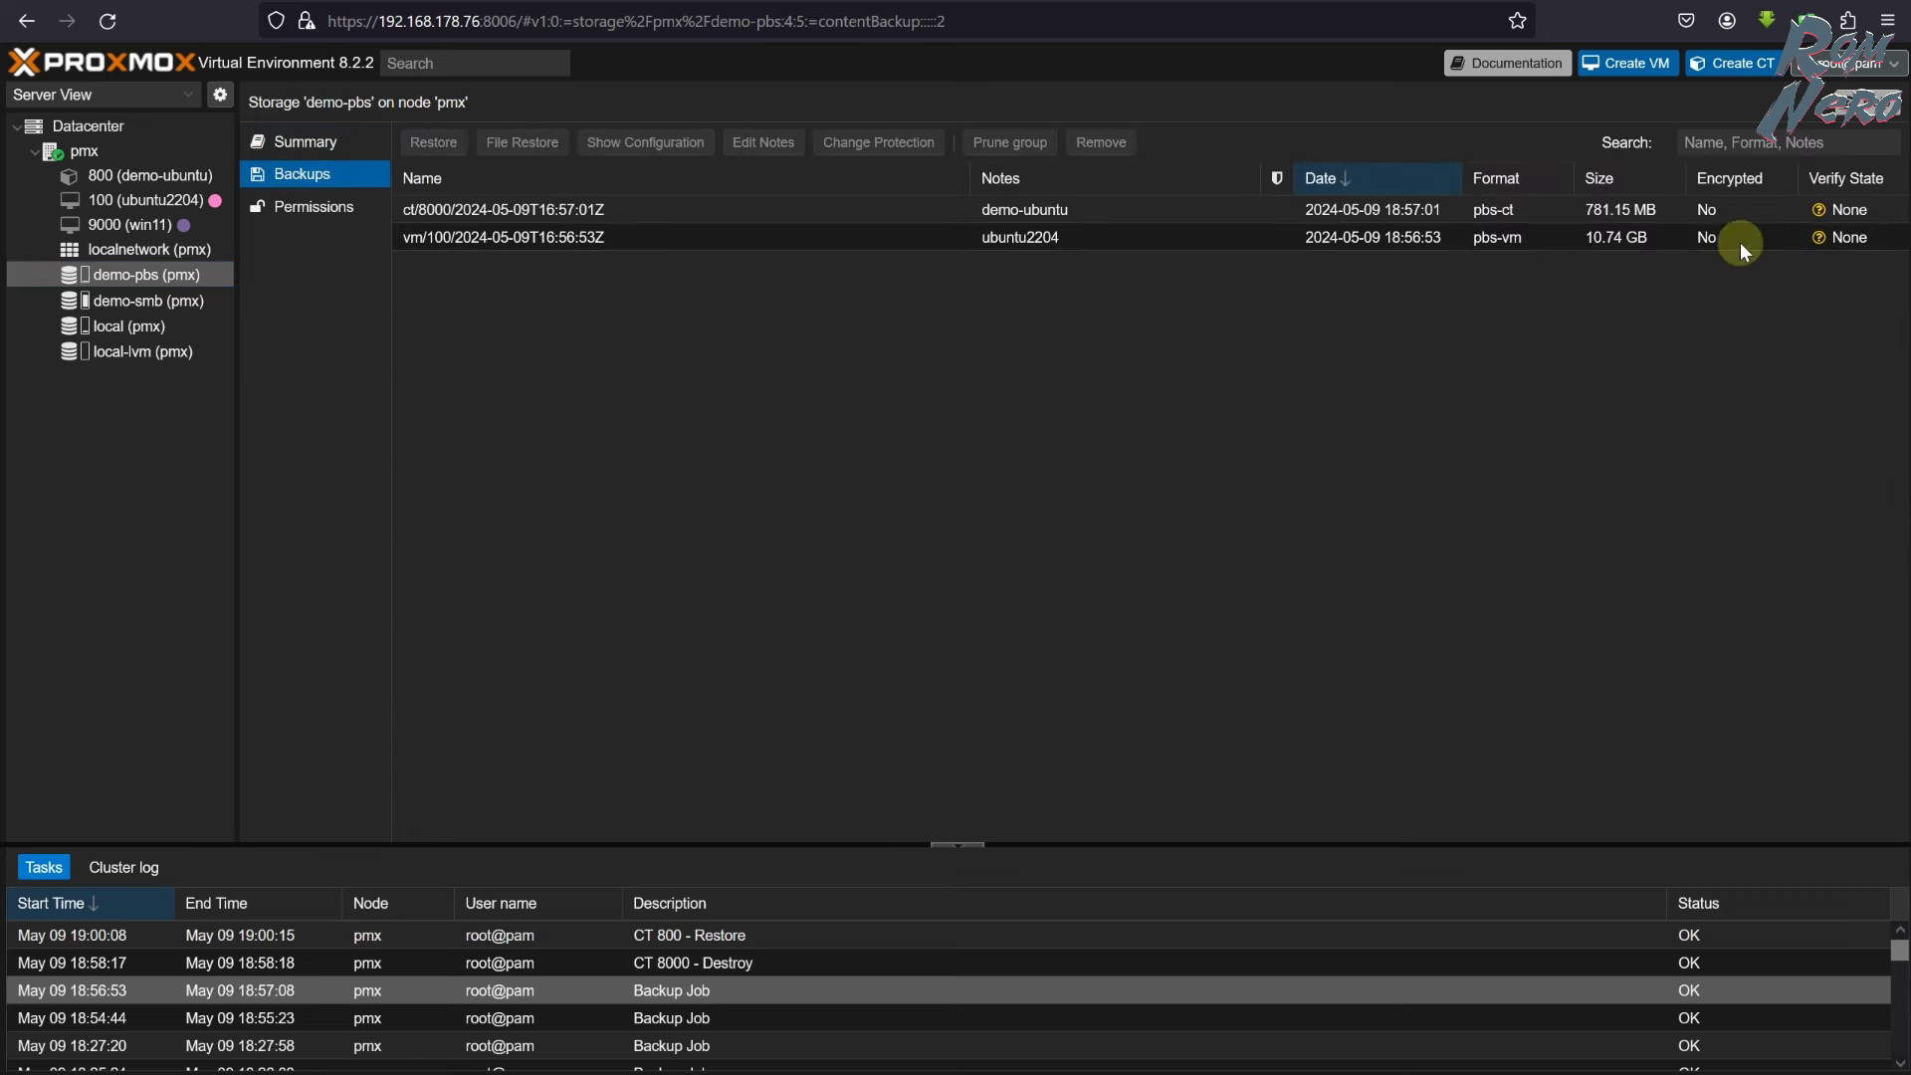
left_click(730, 570)
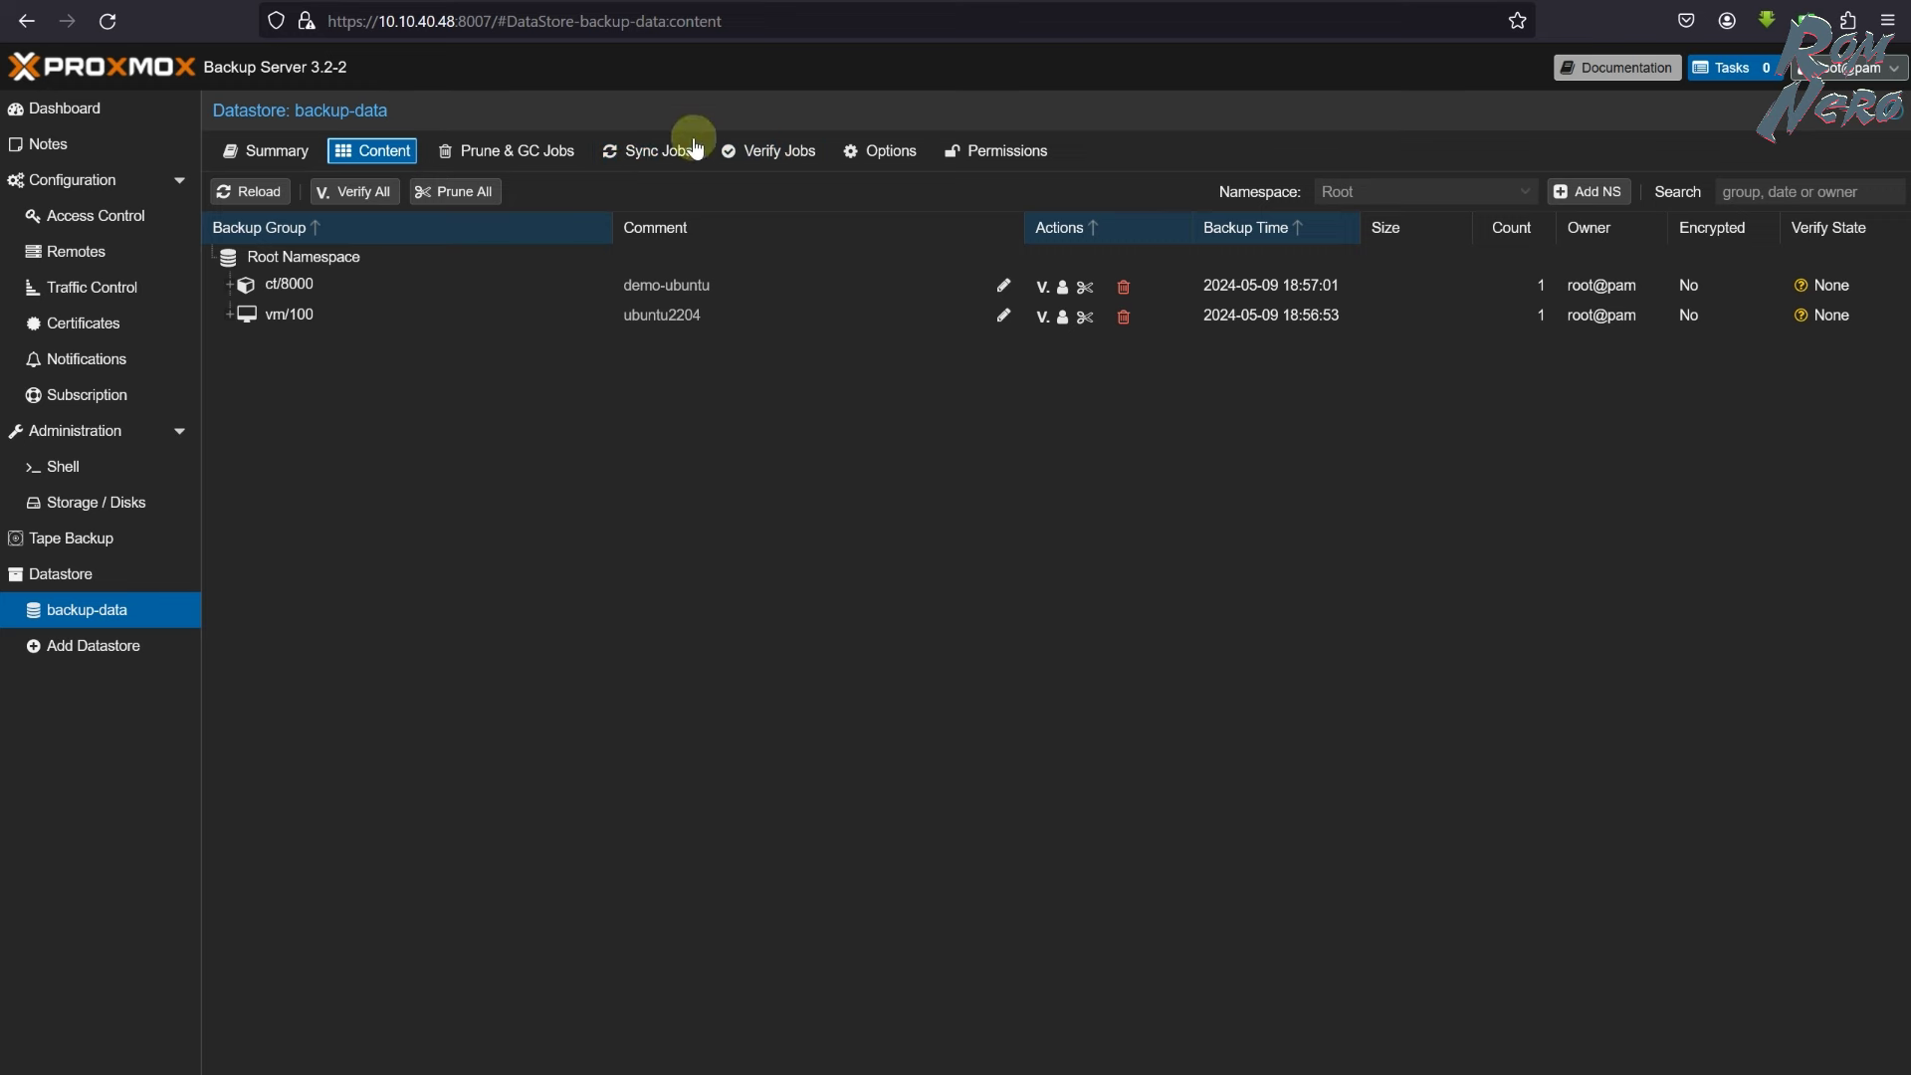
- Run the verify job immediately, then reload Content to see both backup groups All OK
left_click(801, 166)
left_click(278, 259)
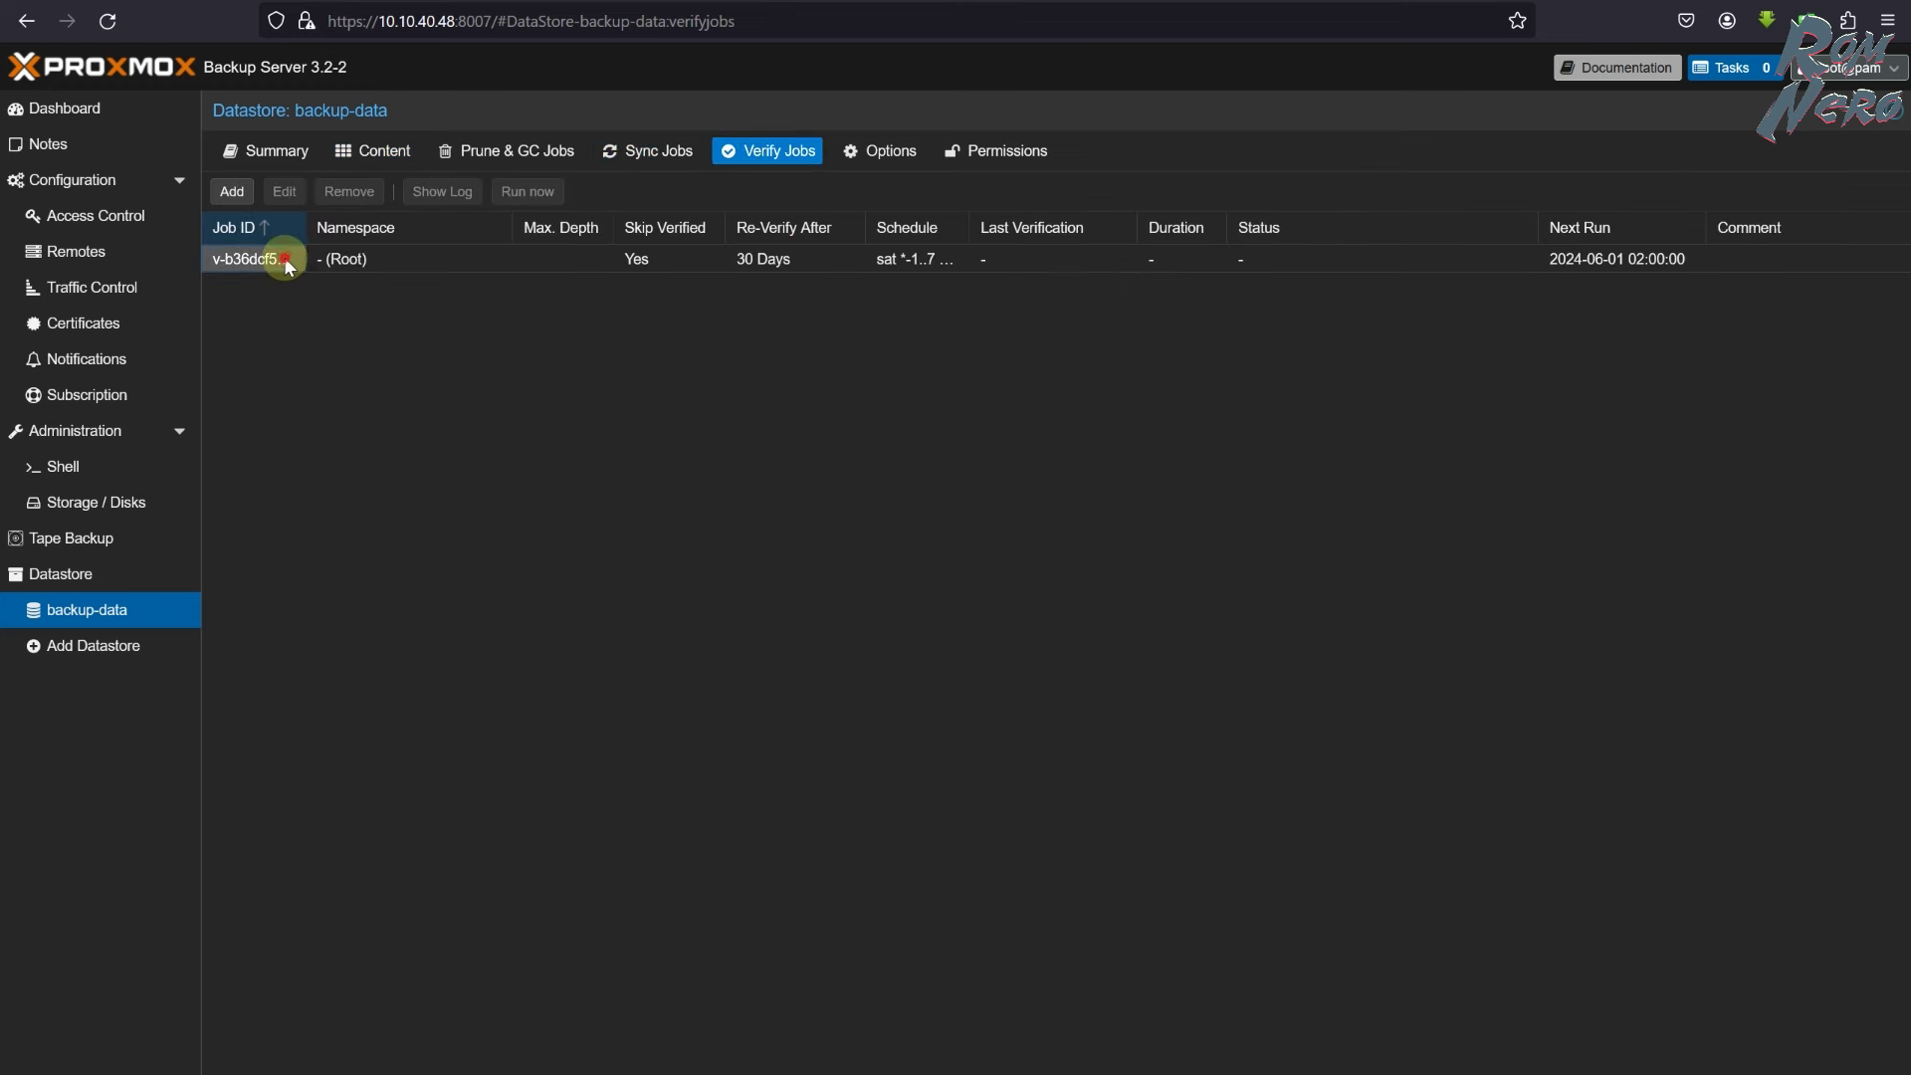
left_click(526, 194)
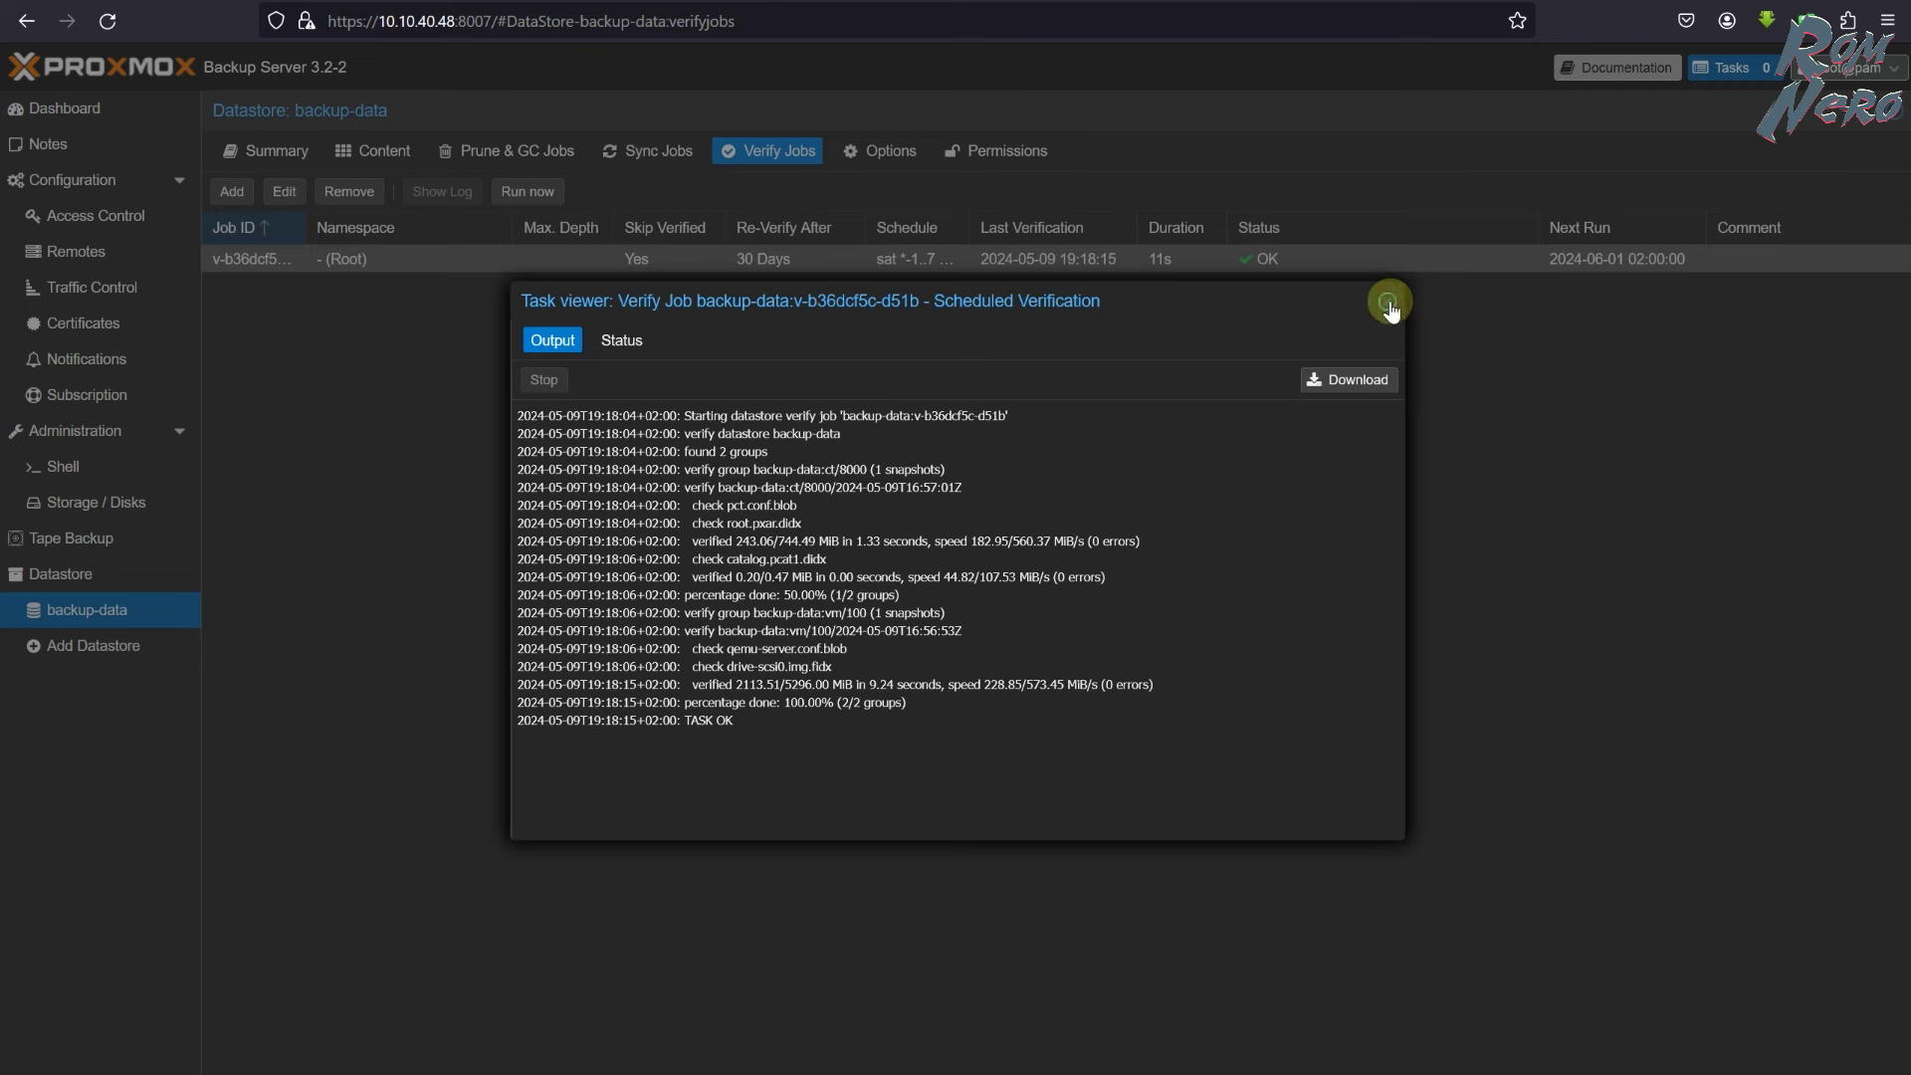
left_click(1387, 300)
left_click(372, 150)
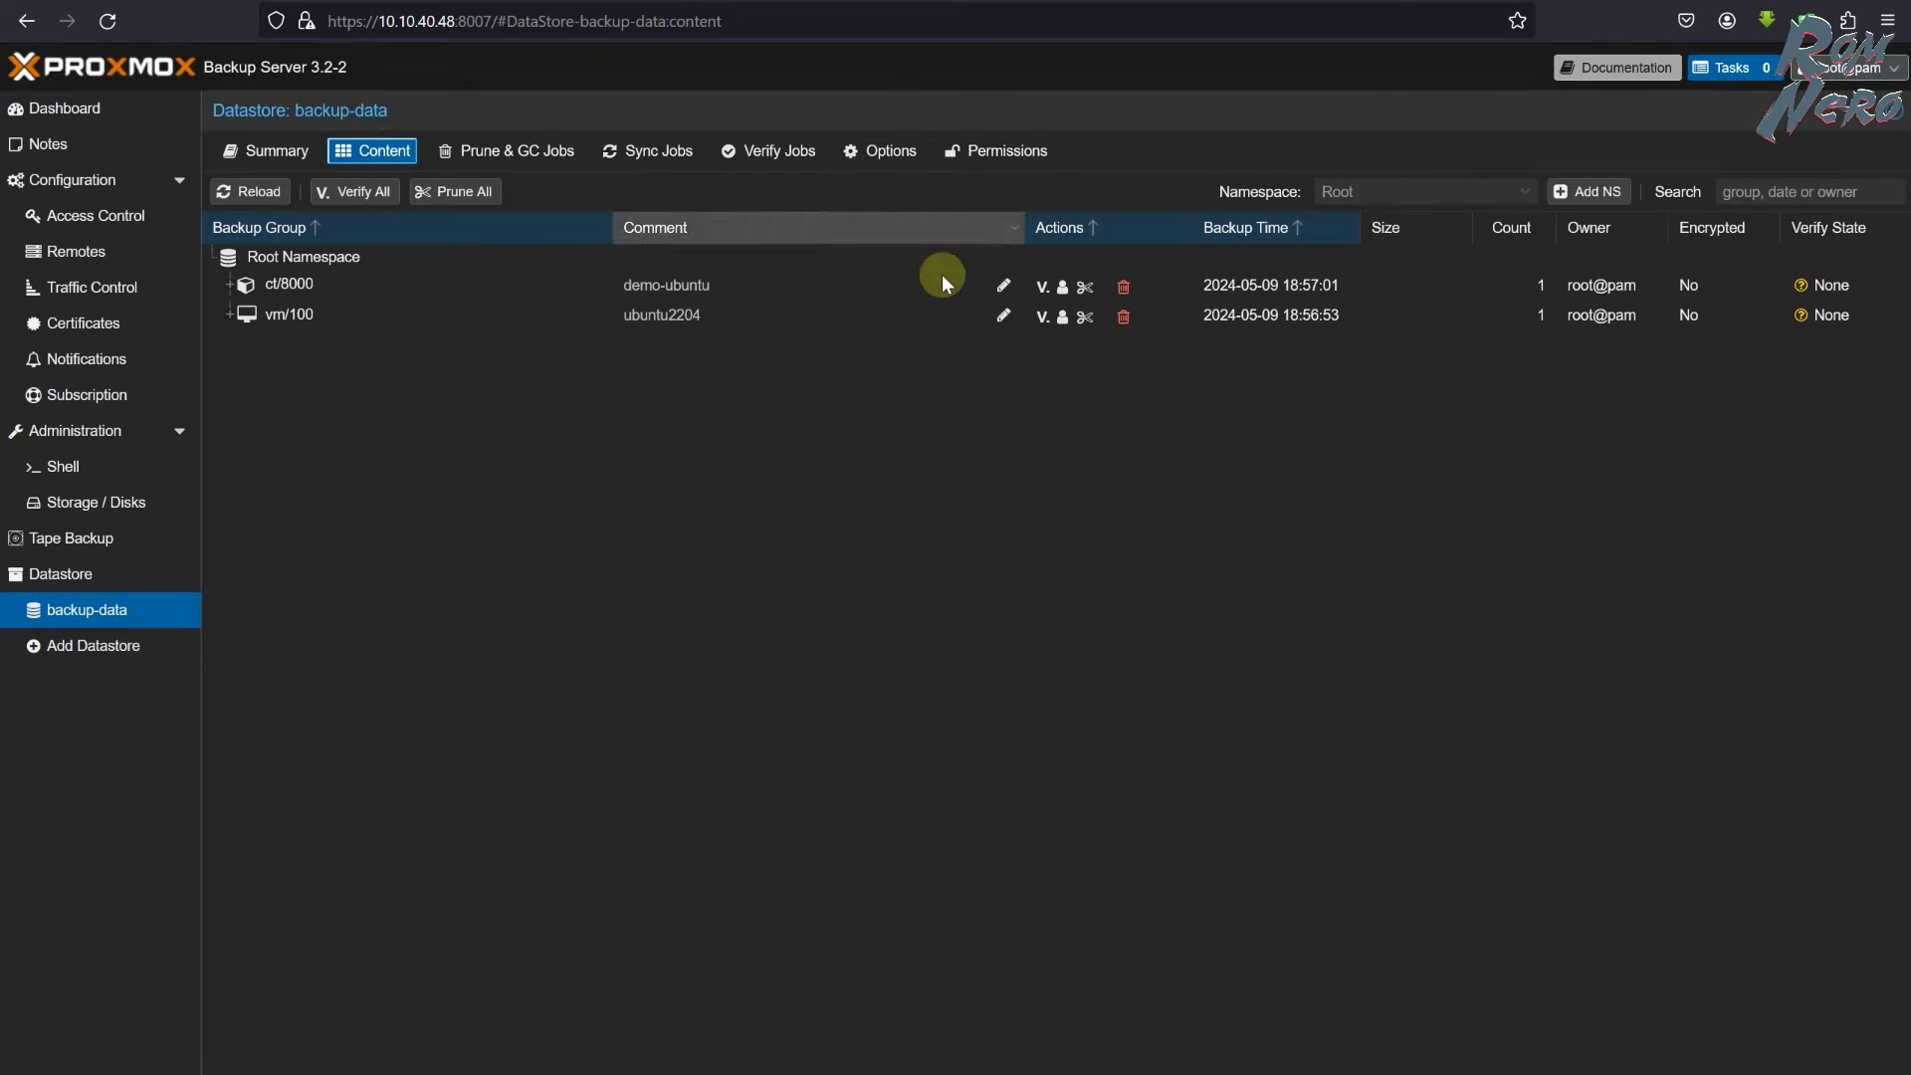
left_click(289, 189)
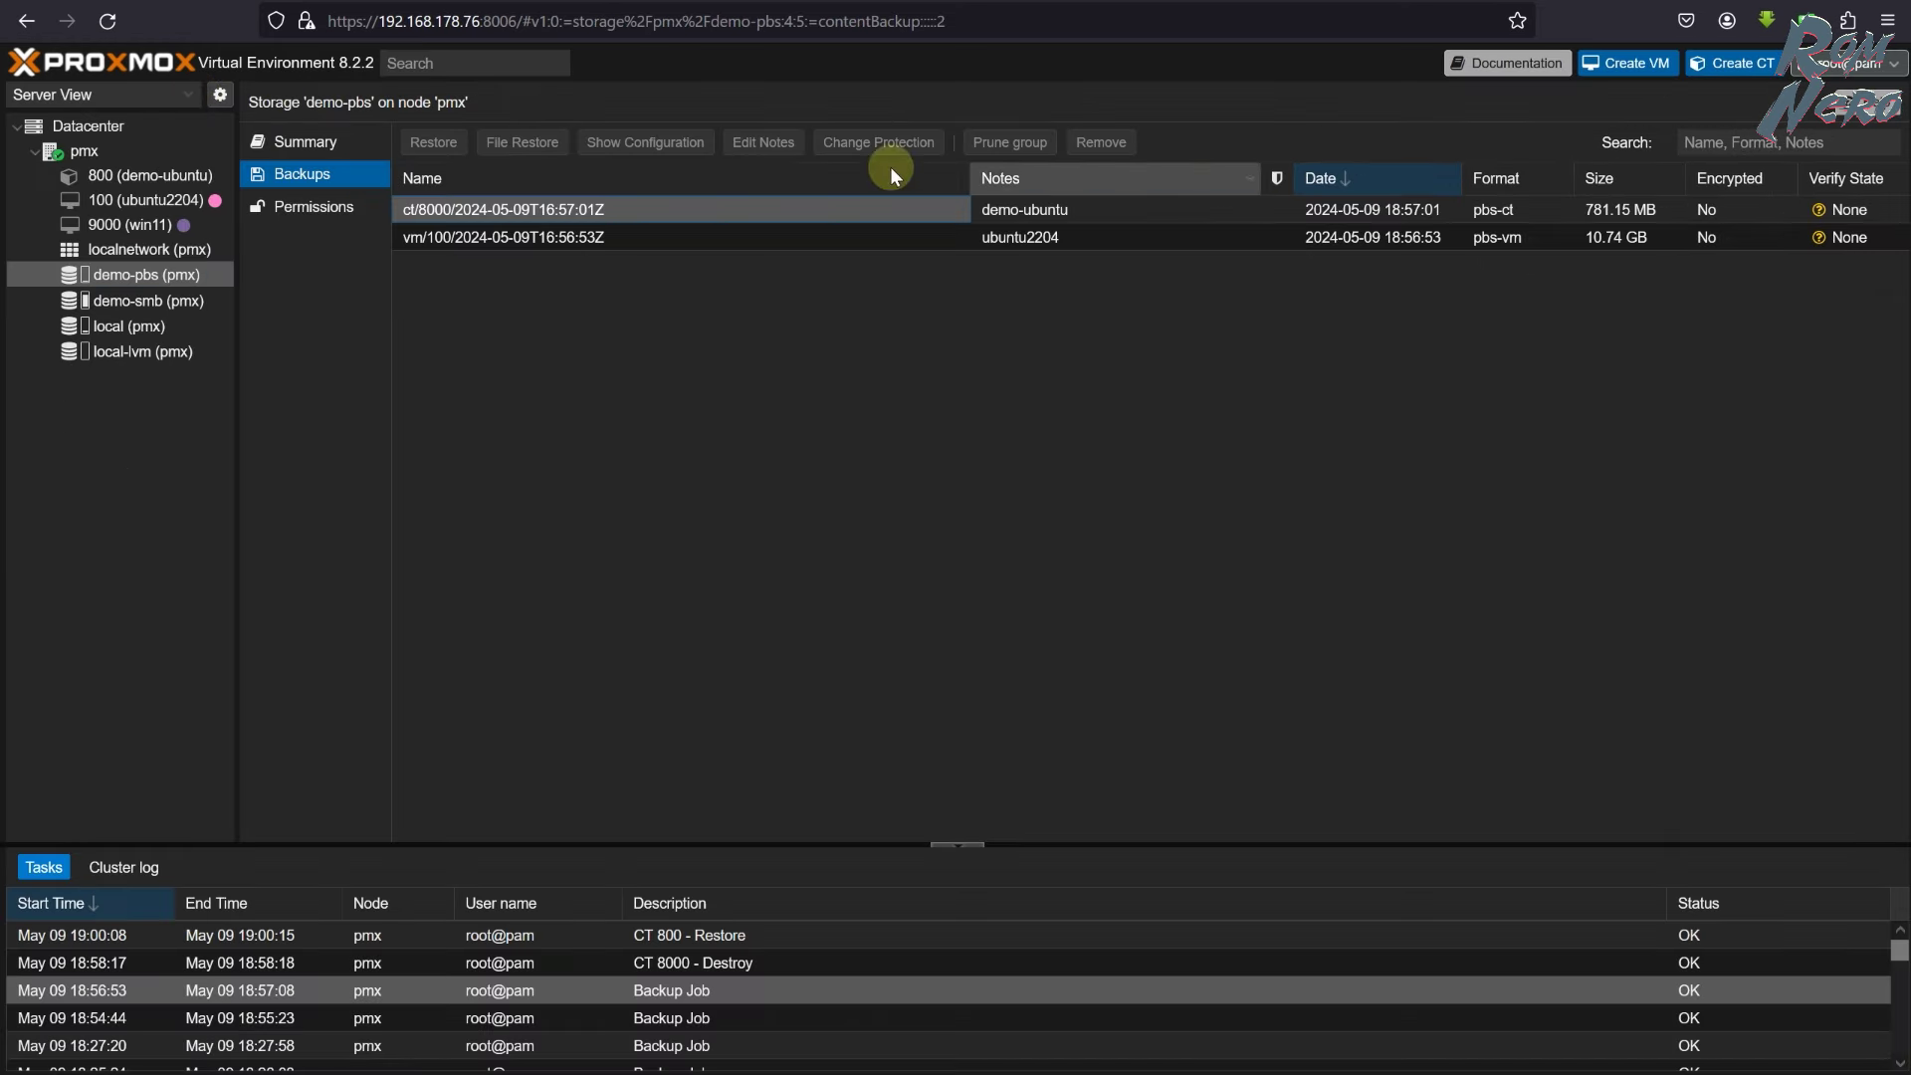
- Reload demo-pbs backups showing Verify State OK, then view VM 100 (ubuntu2204)'s verified backups
left_click(109, 20)
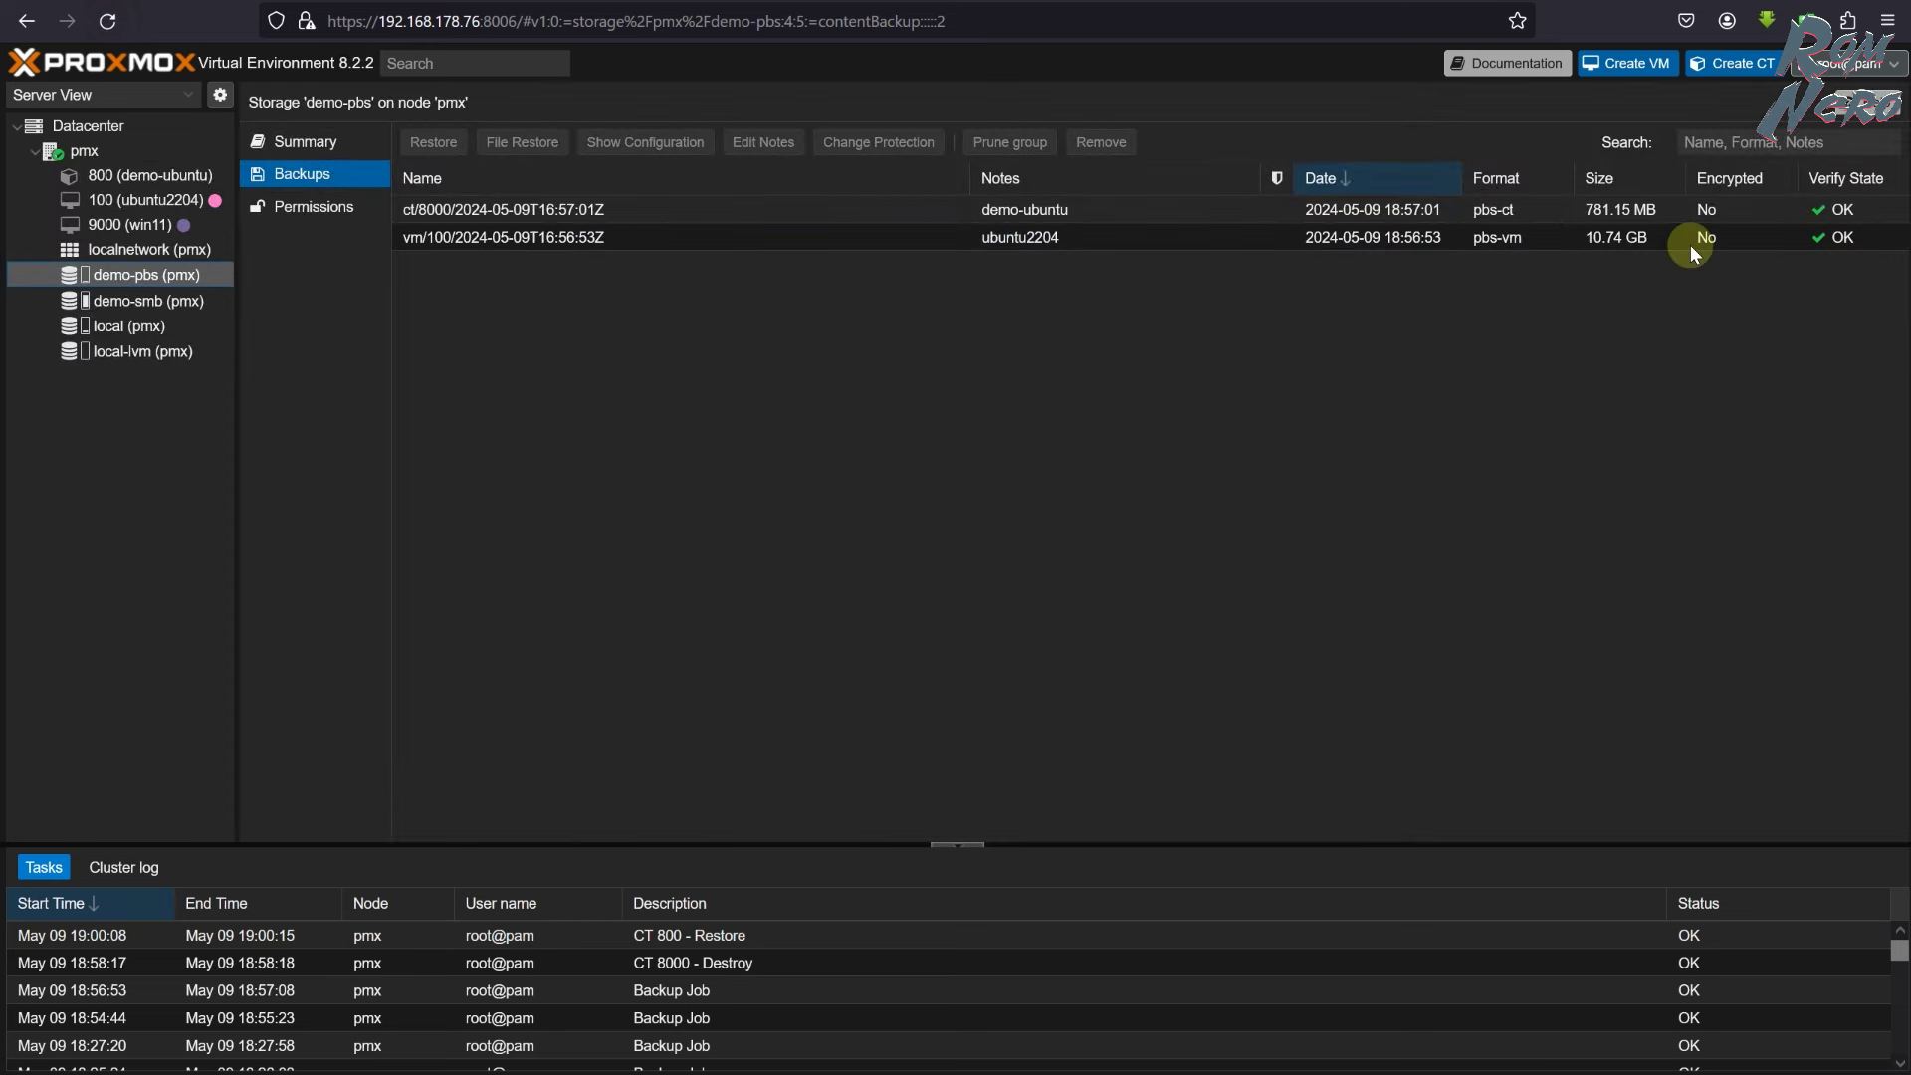
left_click(129, 200)
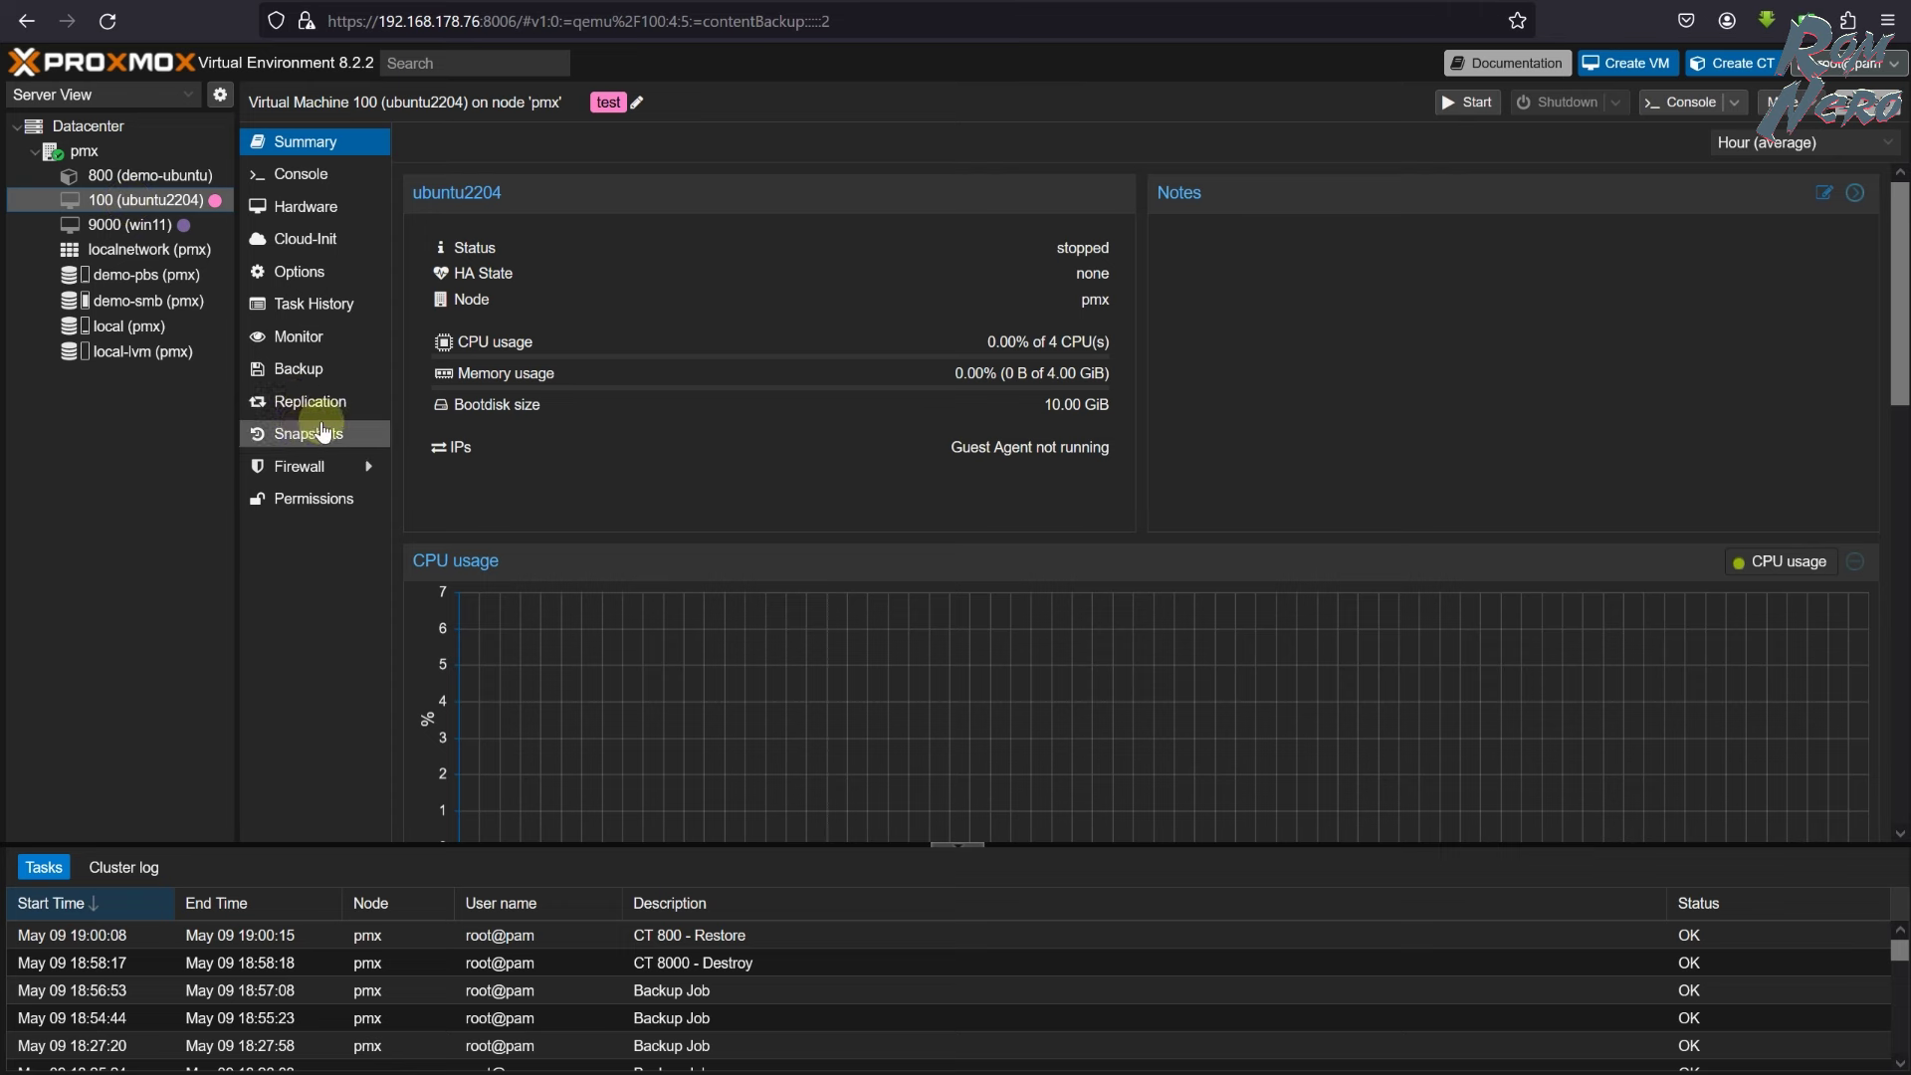
left_click(292, 364)
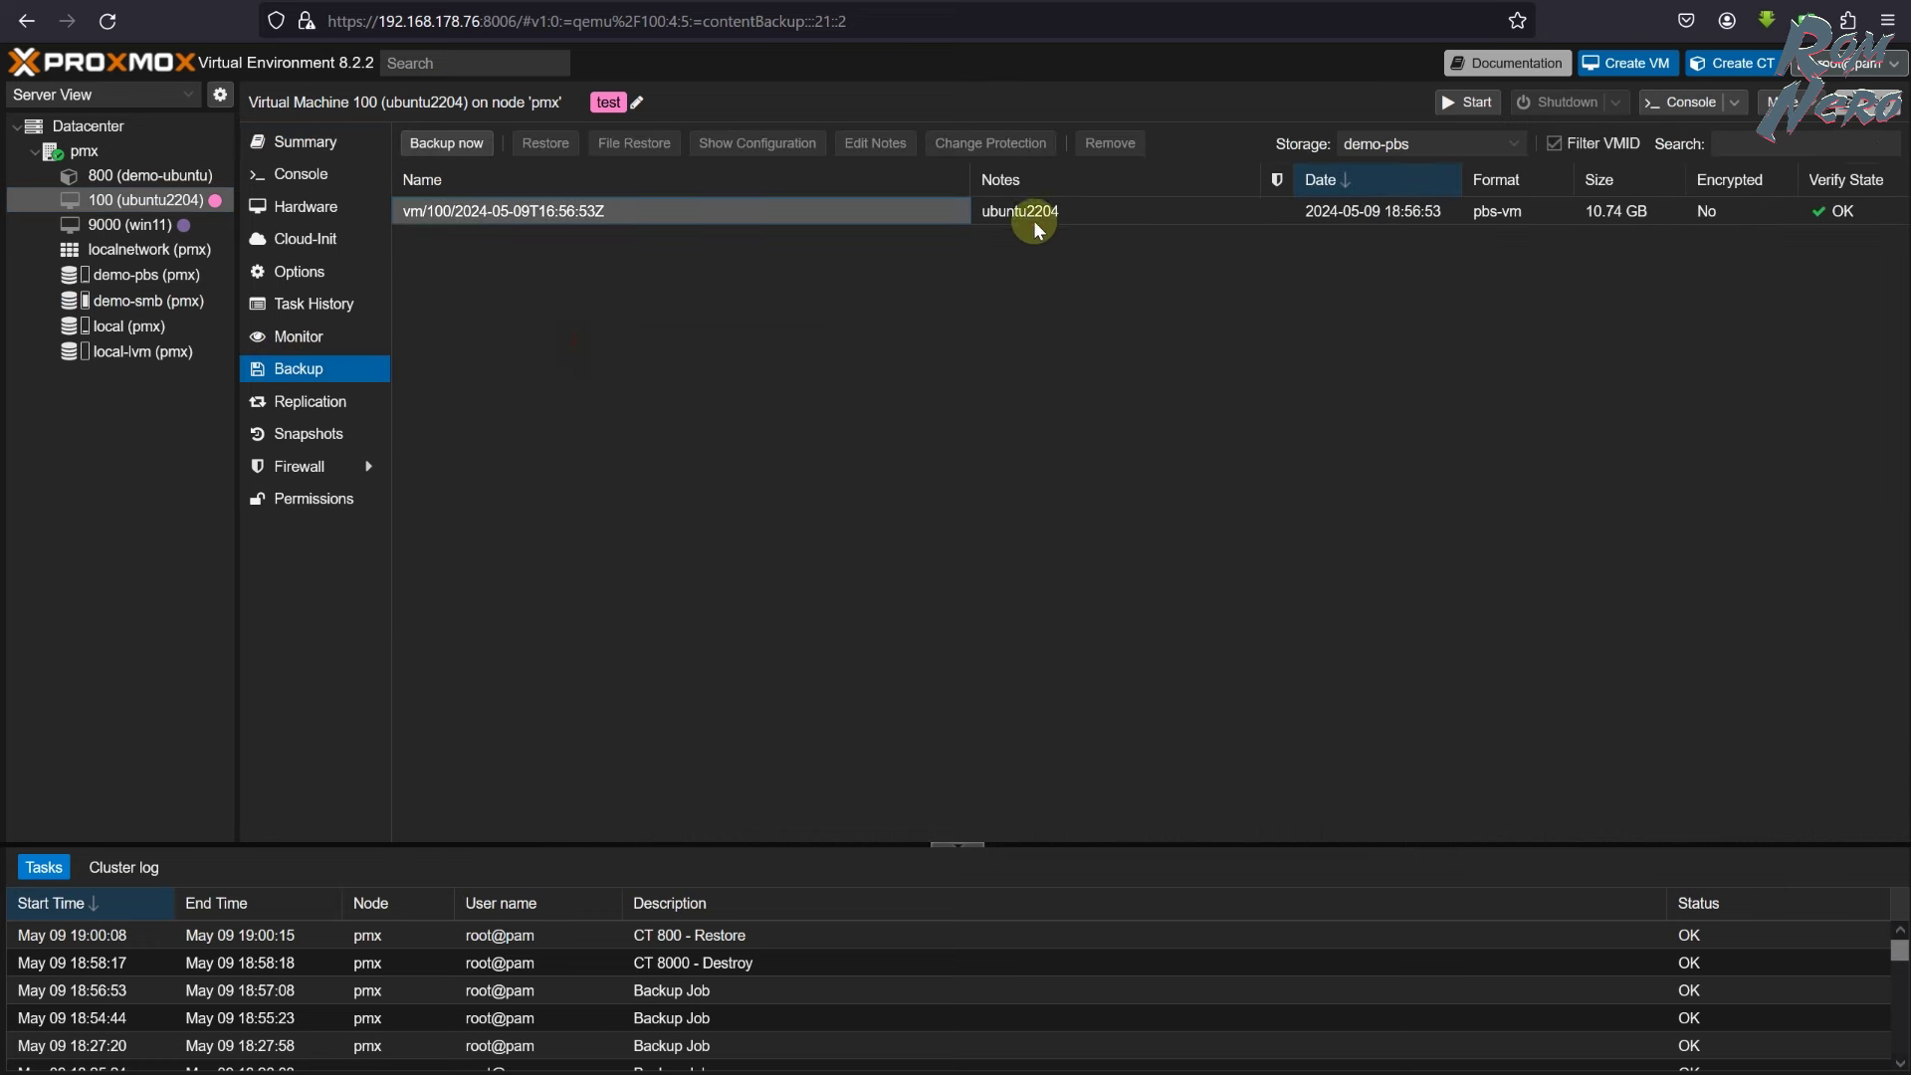